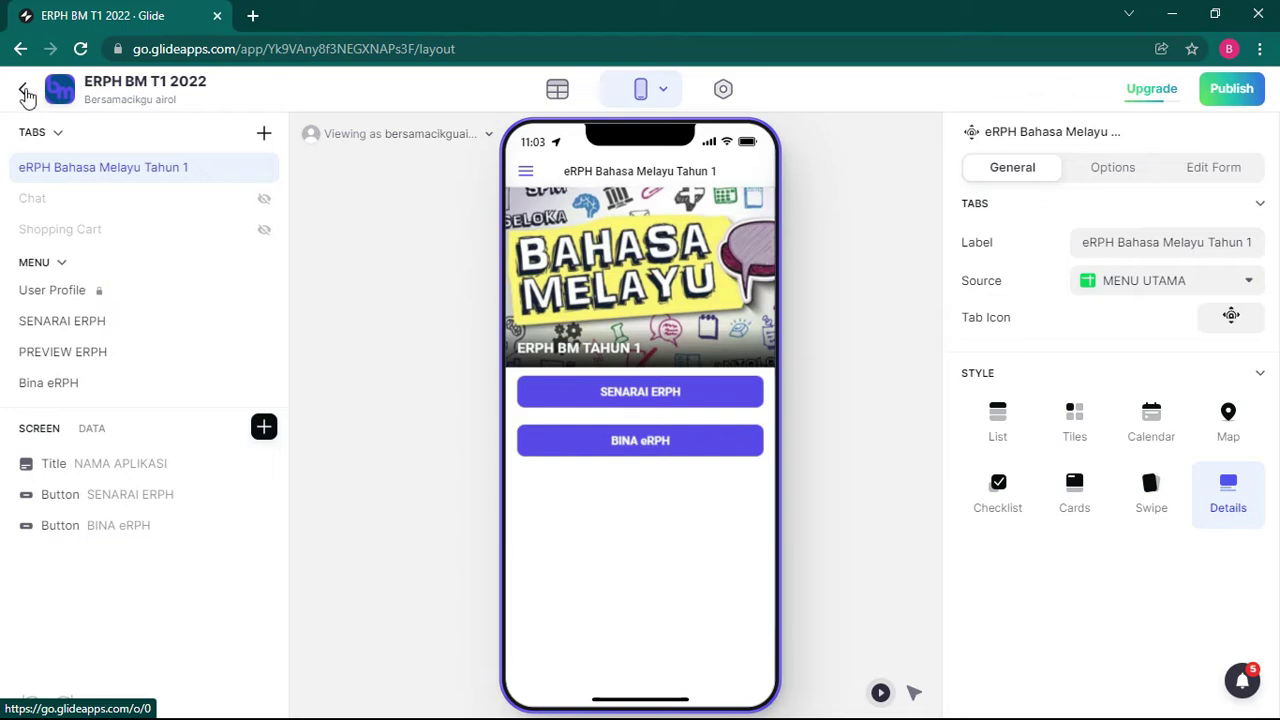
Step: From the Glide app list, open the ERPH BM T1 2022 app and its preview window
{"action": "left_click", "coordinate": [27, 94]}
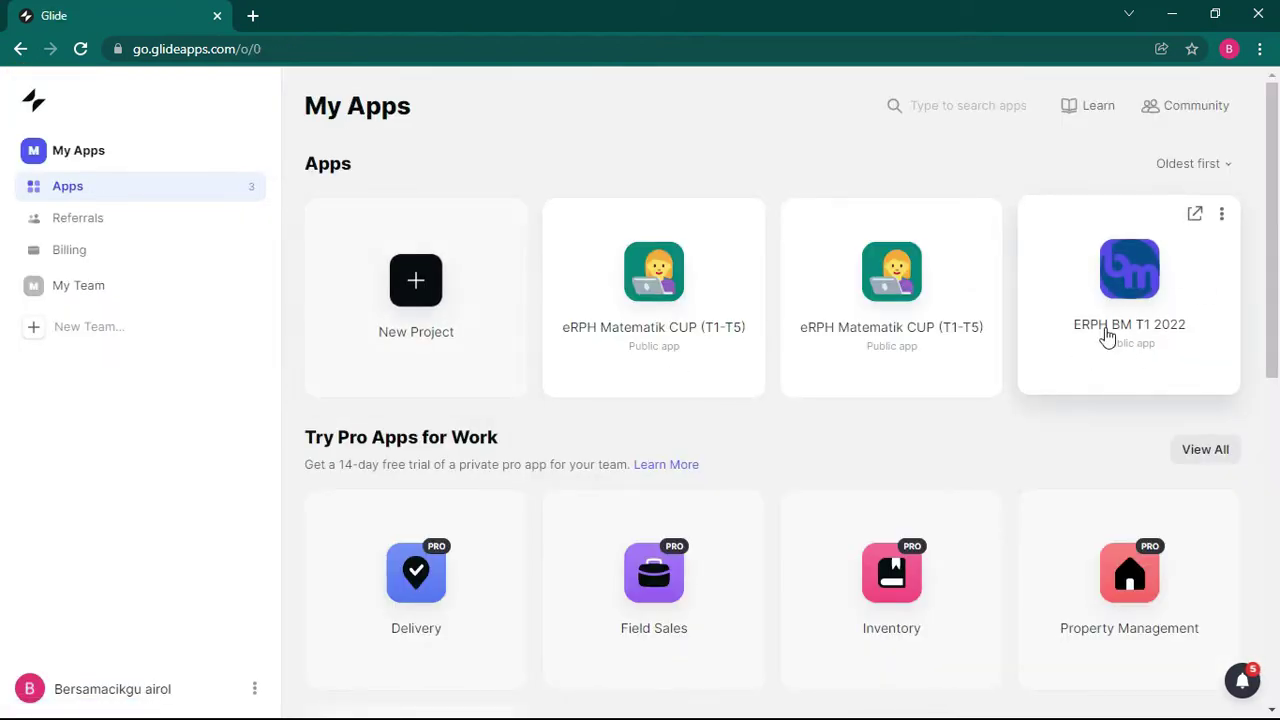
{"action": "left_click", "coordinate": [1150, 276]}
{"action": "left_click", "coordinate": [1229, 48]}
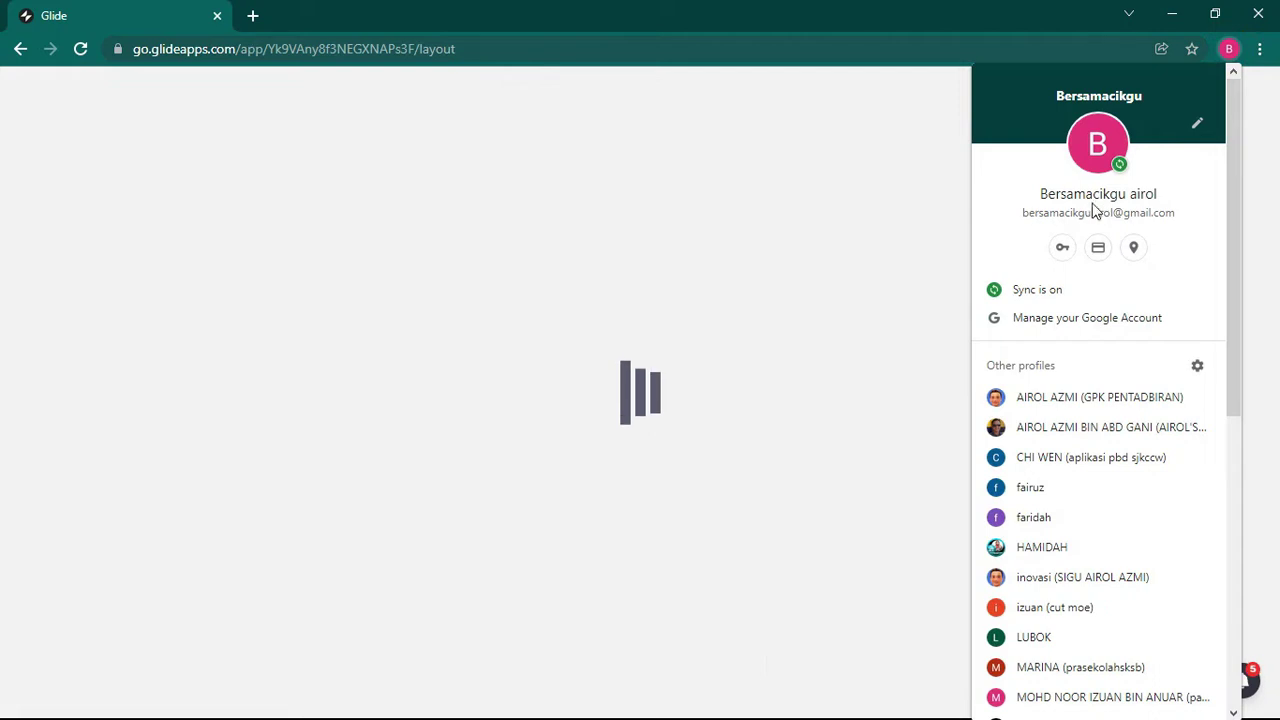
{"action": "left_click", "coordinate": [557, 258]}
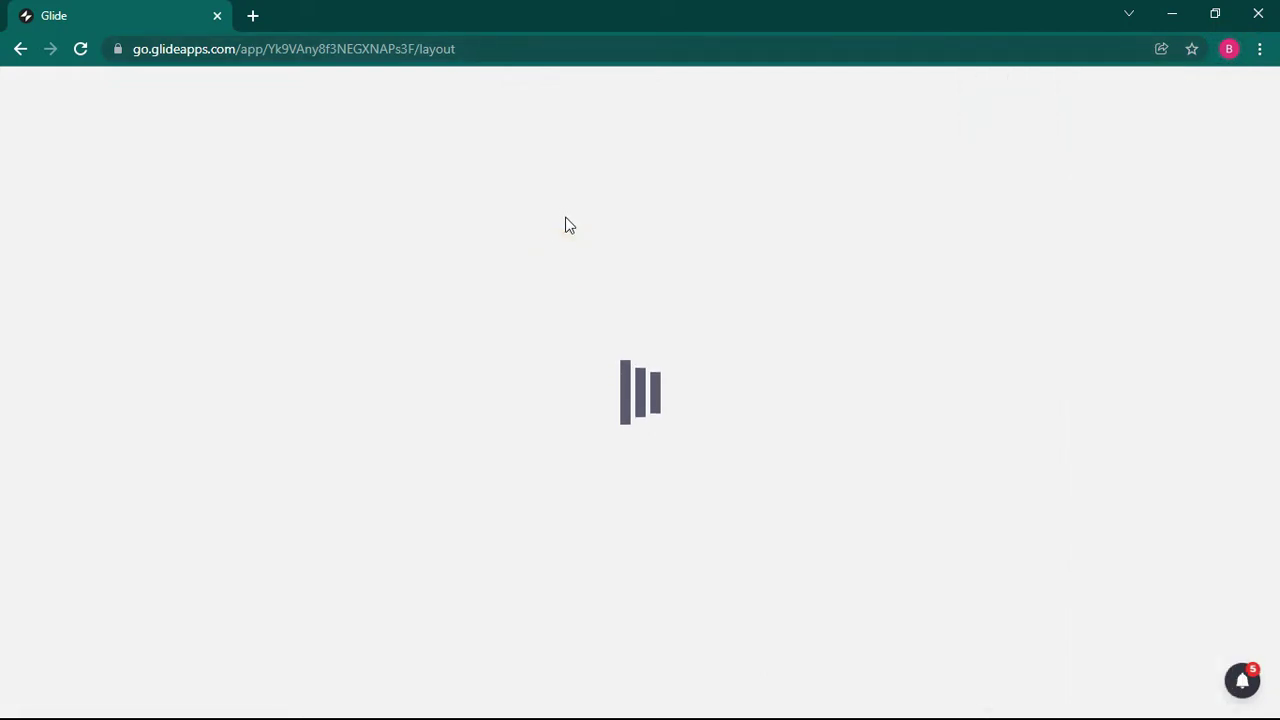
{"action": "key", "text": "alt+Tab"}
{"action": "left_click", "coordinate": [996, 325]}
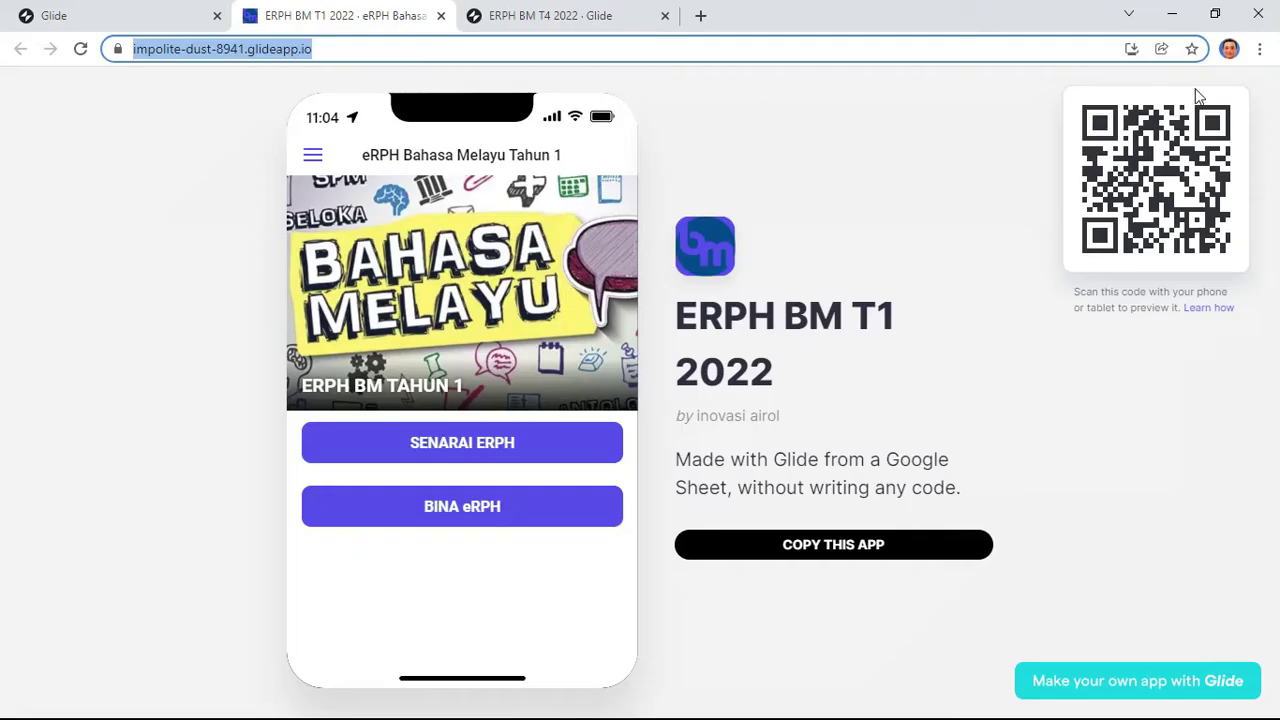
Step: Confirm the signed-in account, then open the linked ERPH BM T1 2022 spreadsheet from Data
{"action": "left_click", "coordinate": [1229, 49]}
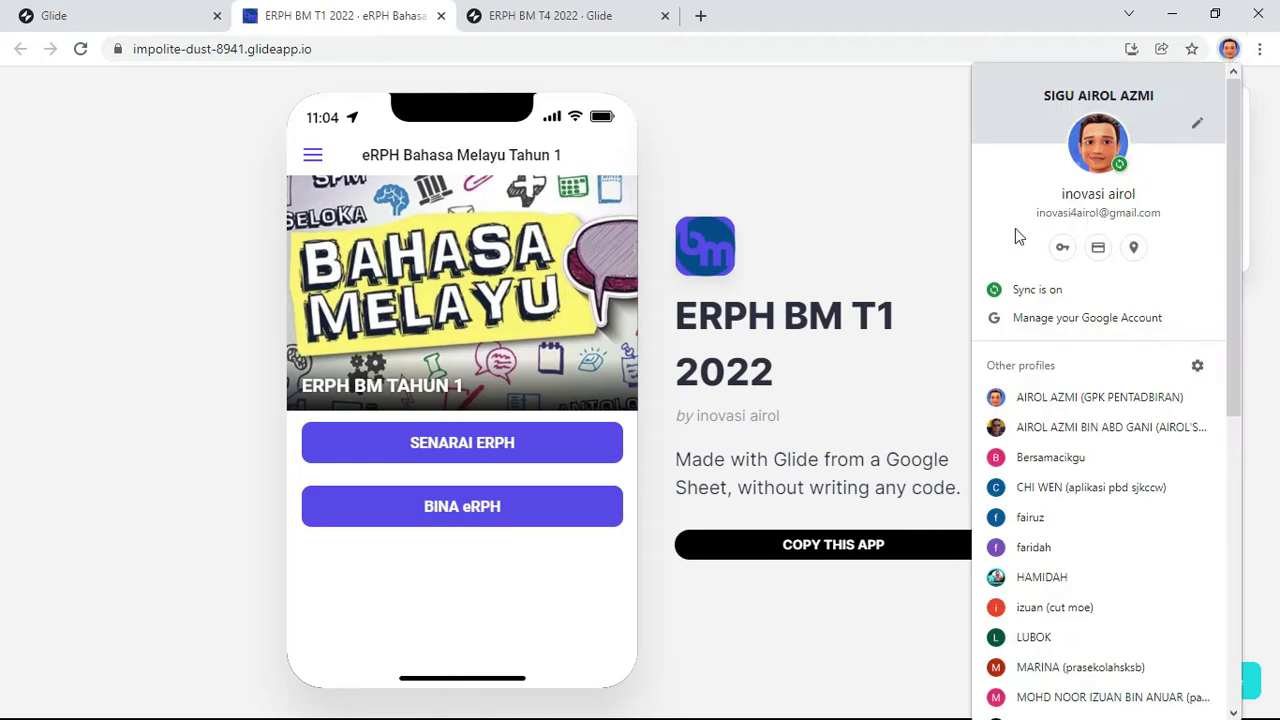
{"action": "key", "text": "alt+Tab"}
{"action": "left_click", "coordinate": [529, 343]}
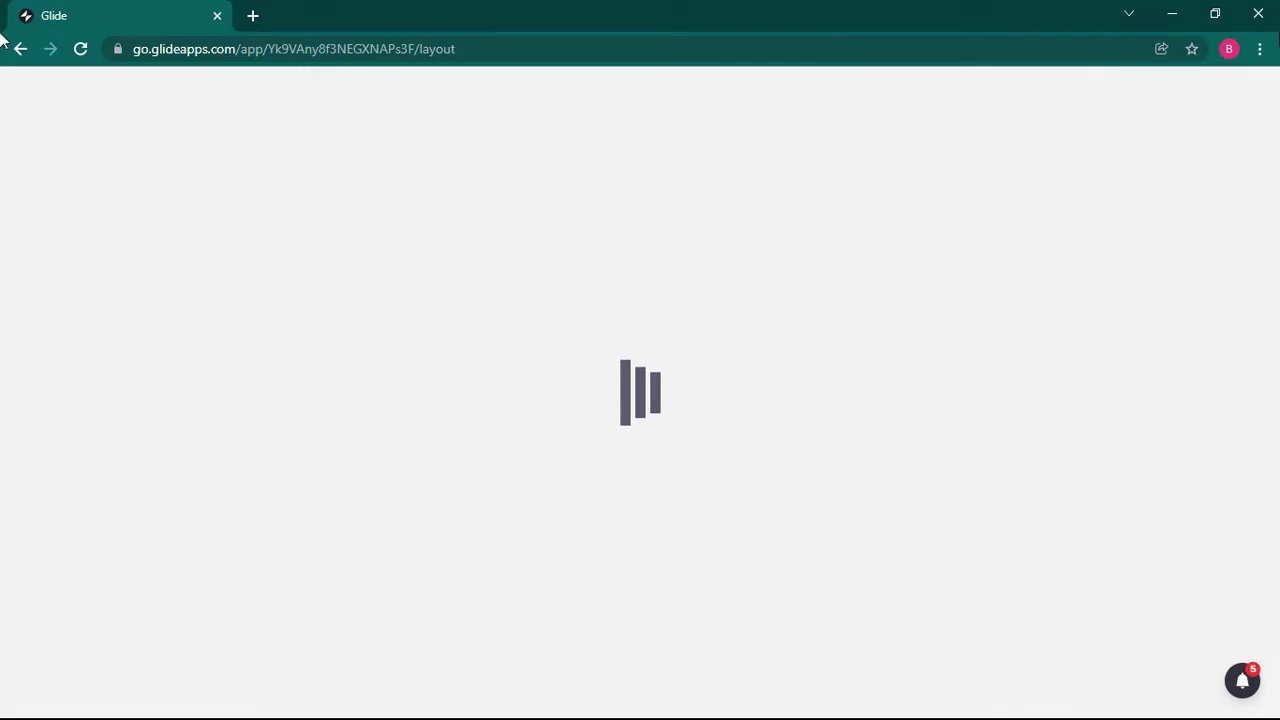
{"action": "left_click", "coordinate": [1229, 49]}
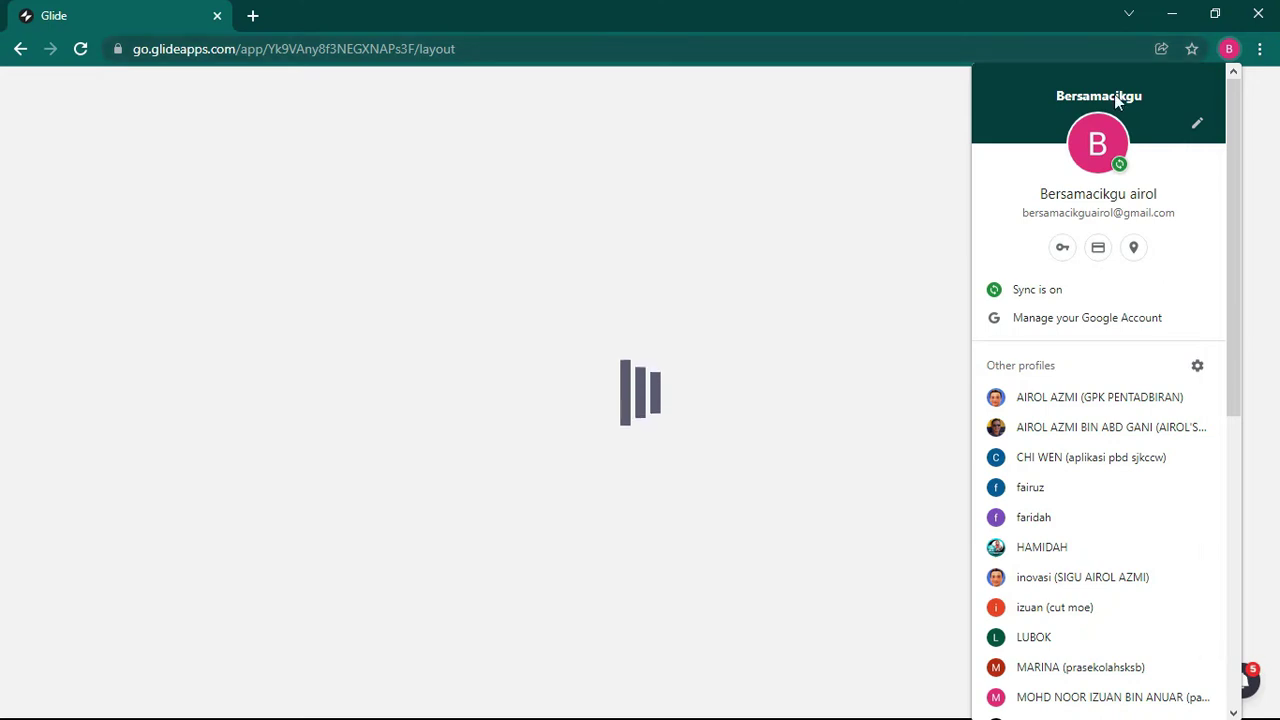
{"action": "left_click", "coordinate": [763, 92]}
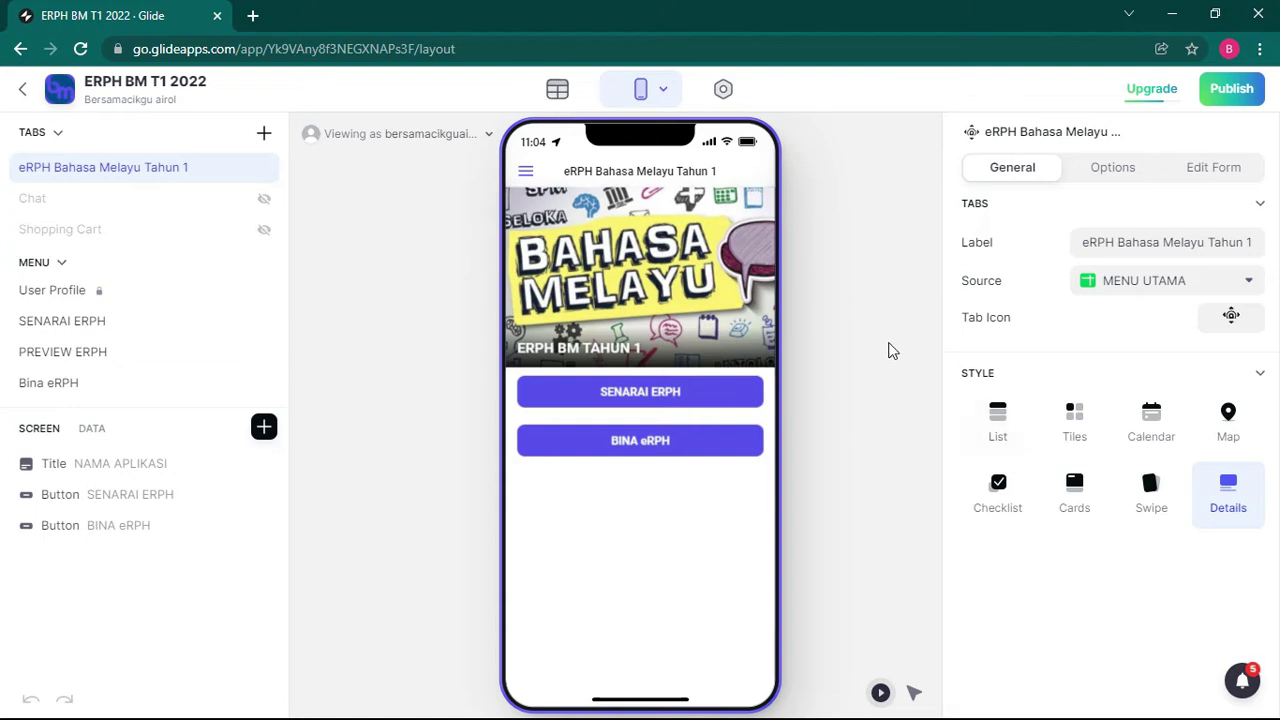
{"action": "left_click", "coordinate": [553, 92]}
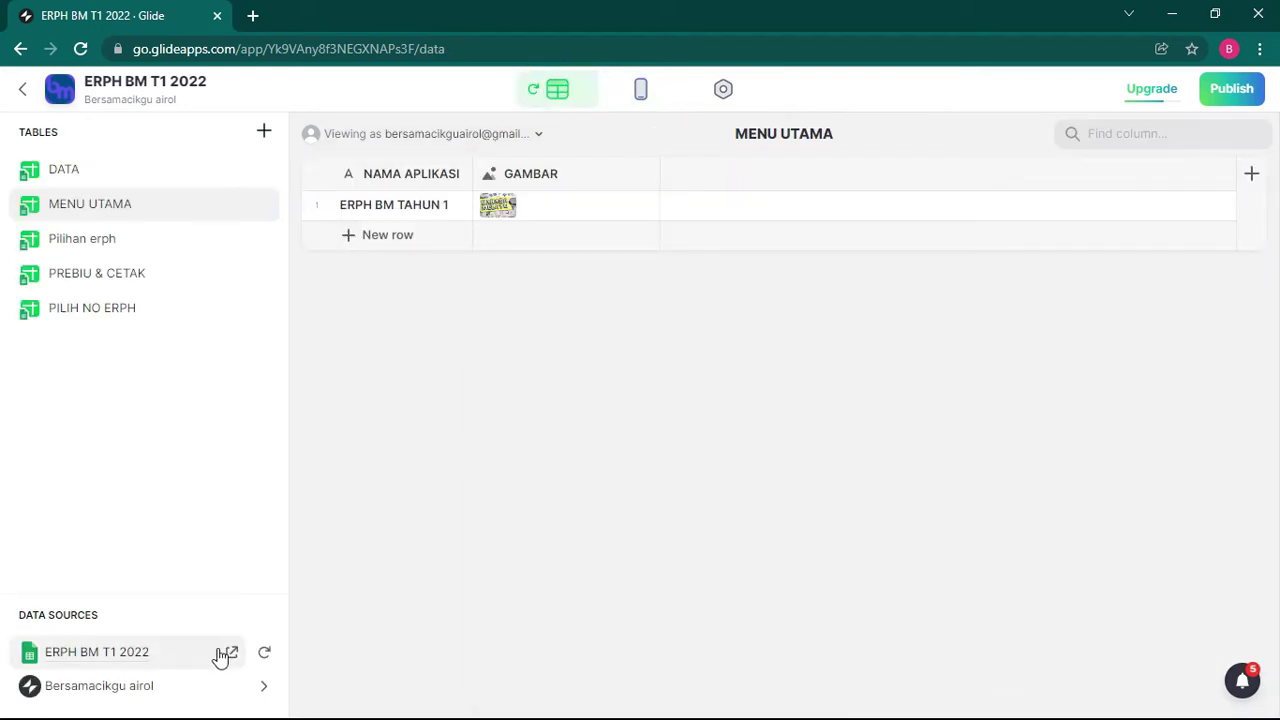
{"action": "left_click", "coordinate": [228, 654]}
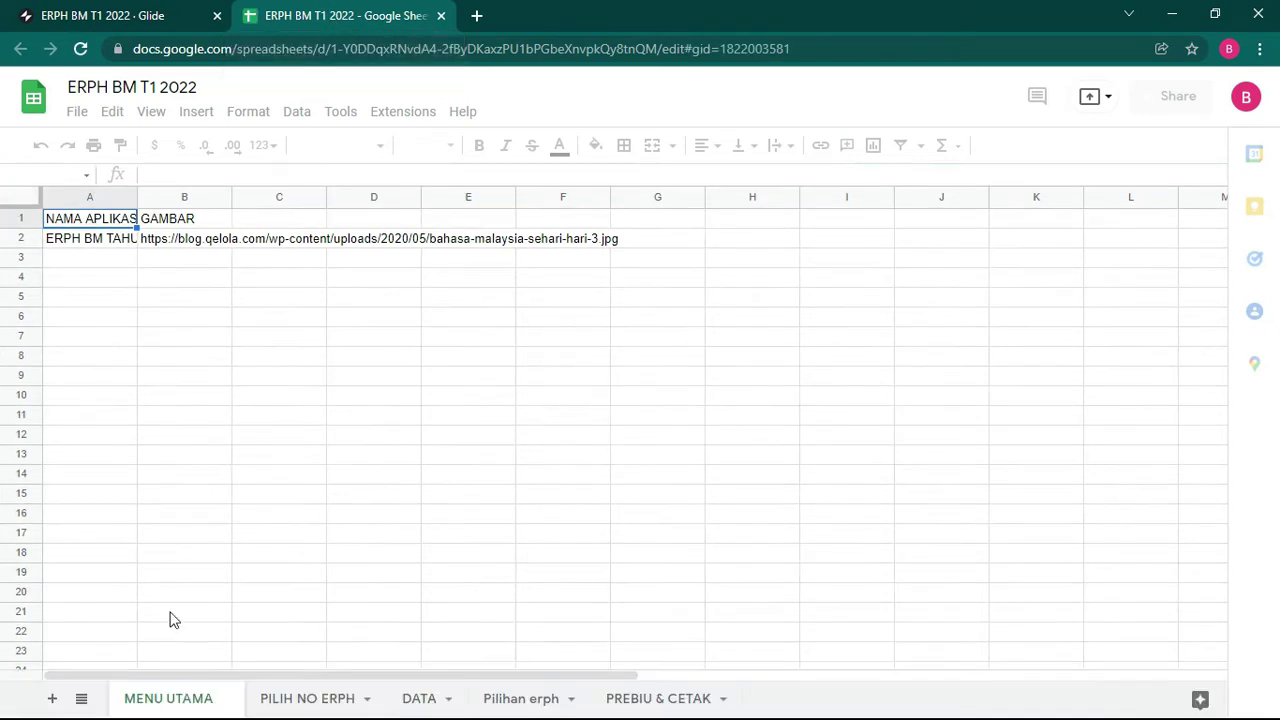
Step: Hide the MENU UTAMA, PILIH NO ERPH, Pilihan erph and DATA sheet tabs
{"action": "left_click", "coordinate": [227, 700]}
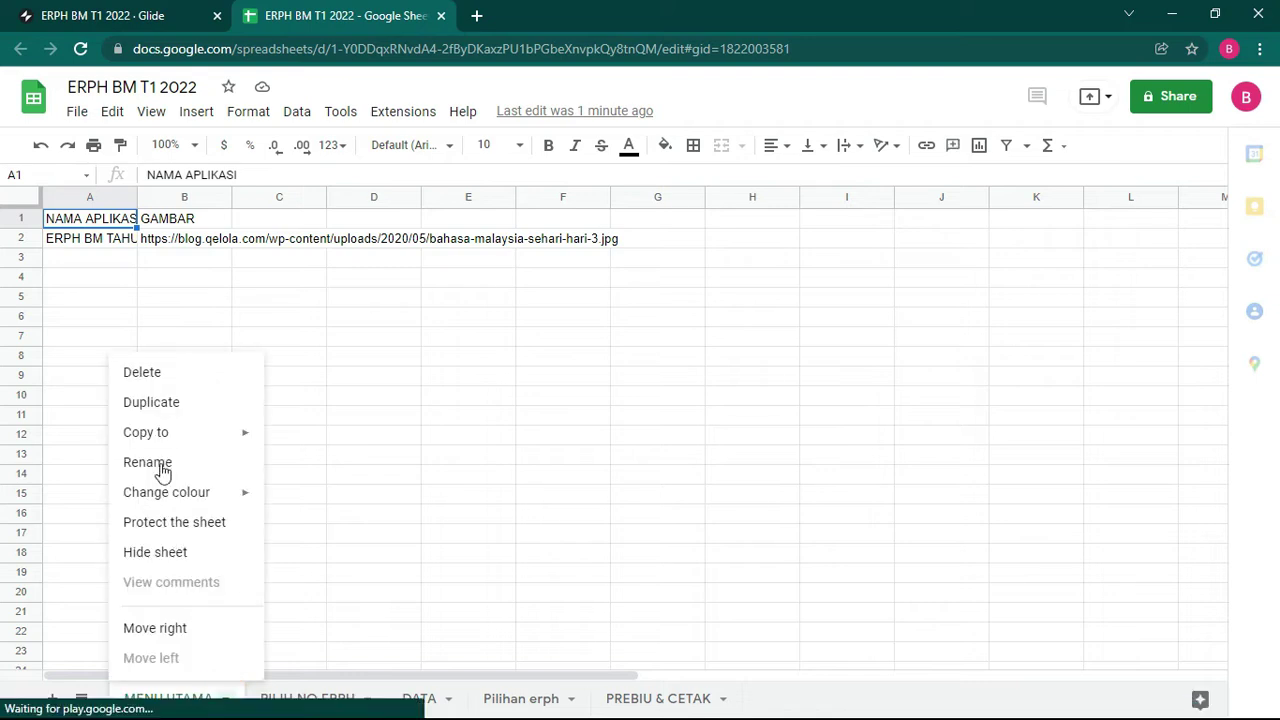
{"action": "left_click", "coordinate": [146, 553]}
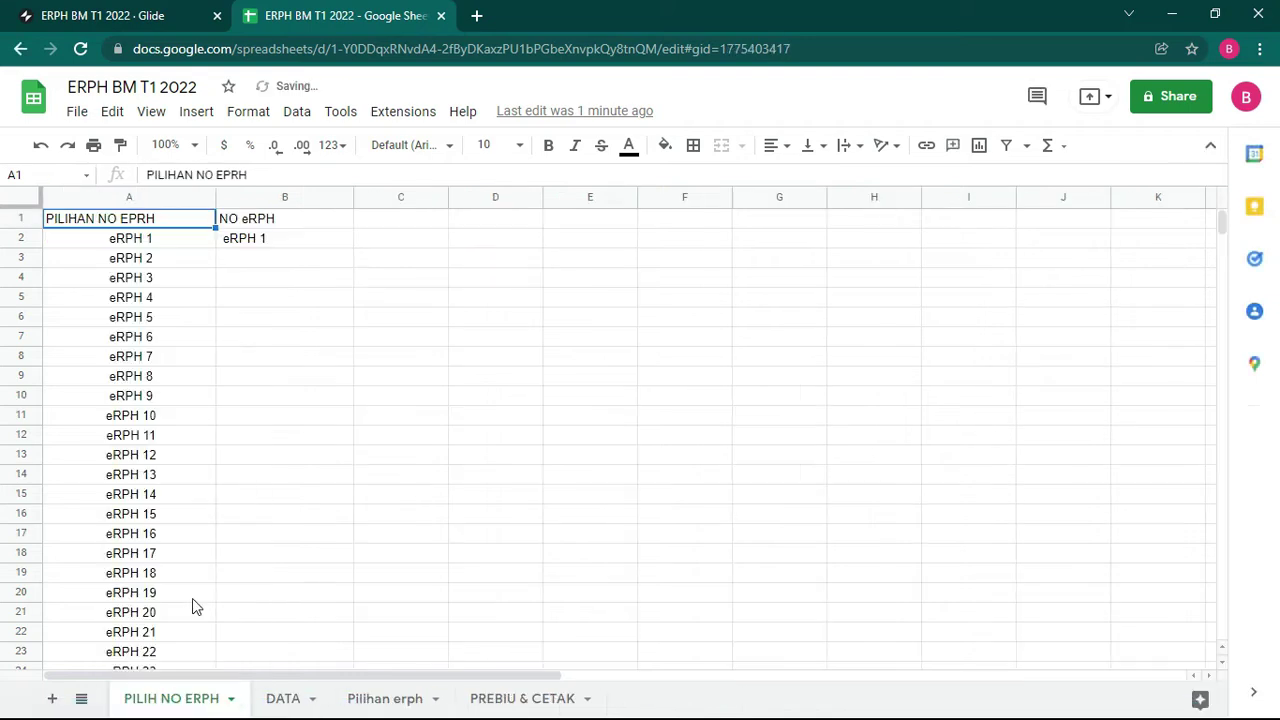
{"action": "left_click", "coordinate": [228, 699]}
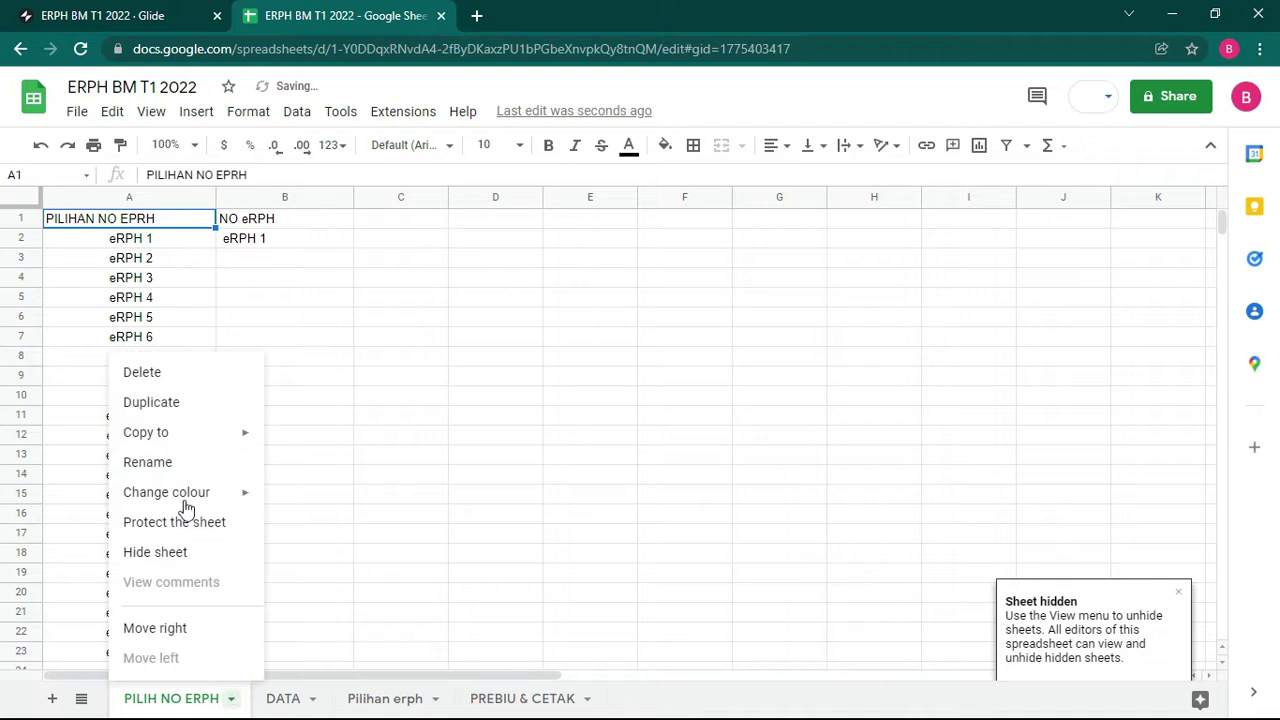
{"action": "left_click", "coordinate": [148, 556]}
{"action": "left_click", "coordinate": [171, 567]}
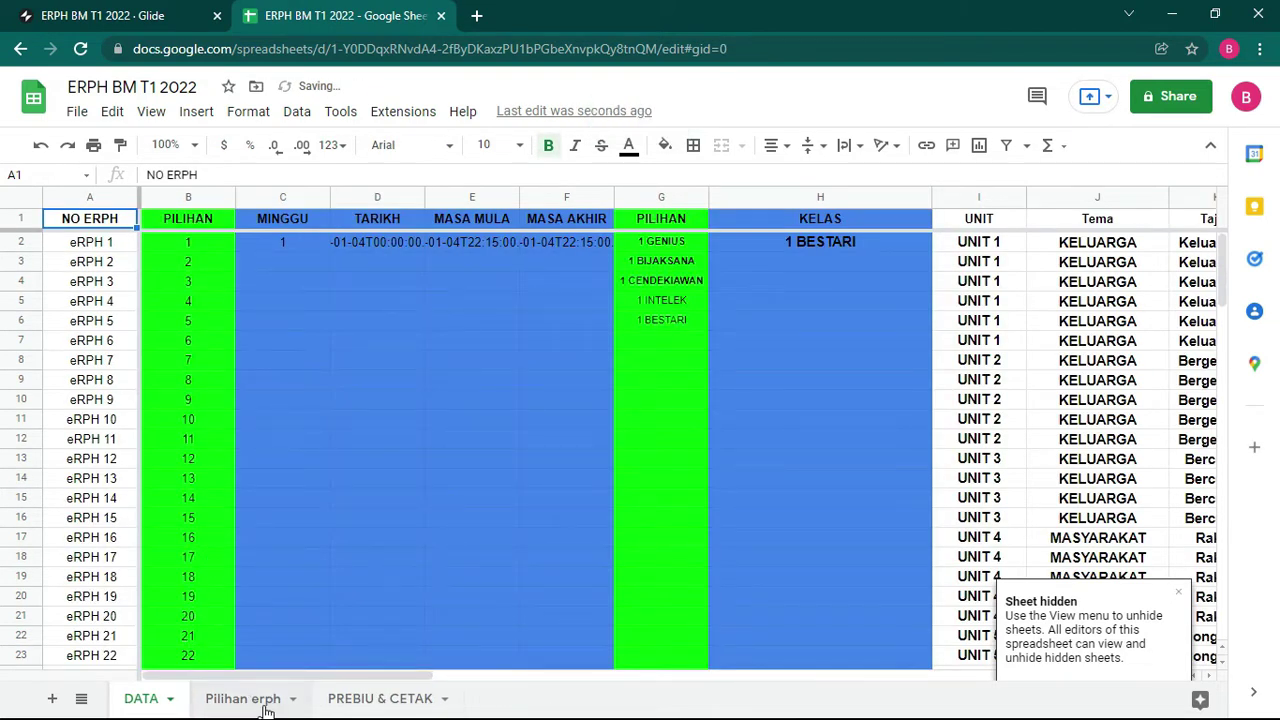
{"action": "left_click", "coordinate": [266, 708]}
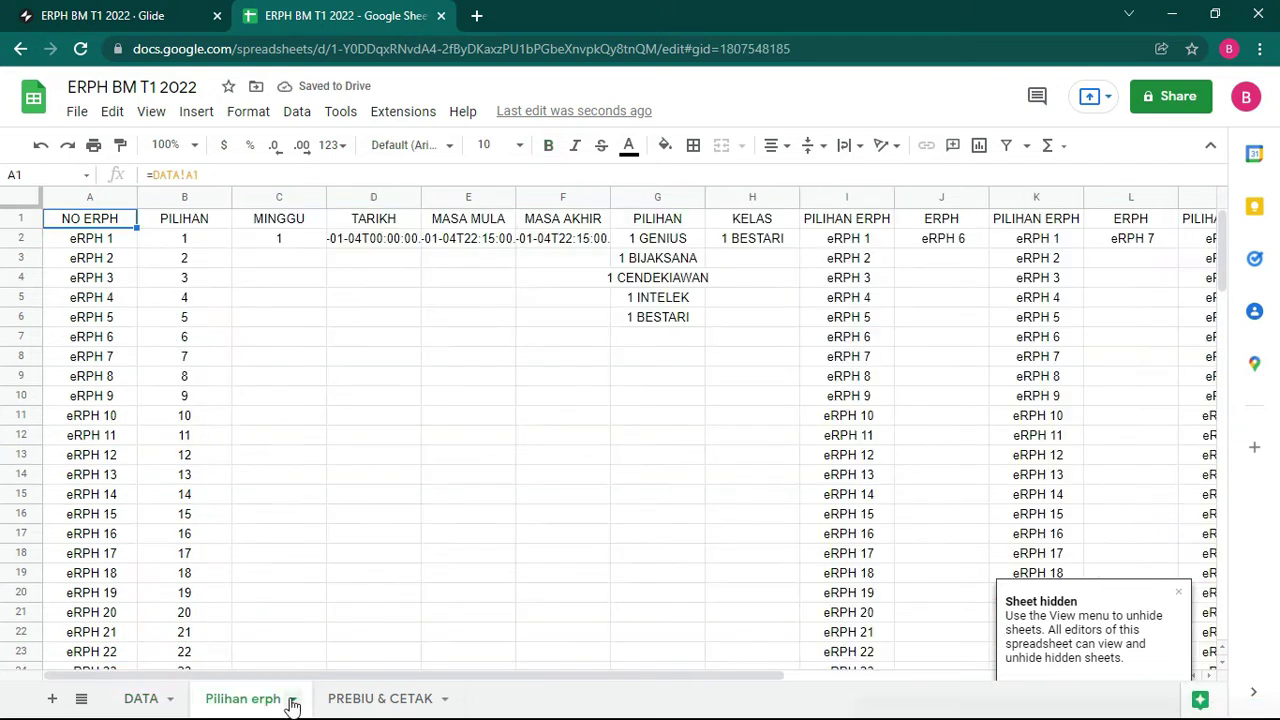
{"action": "left_click", "coordinate": [292, 704]}
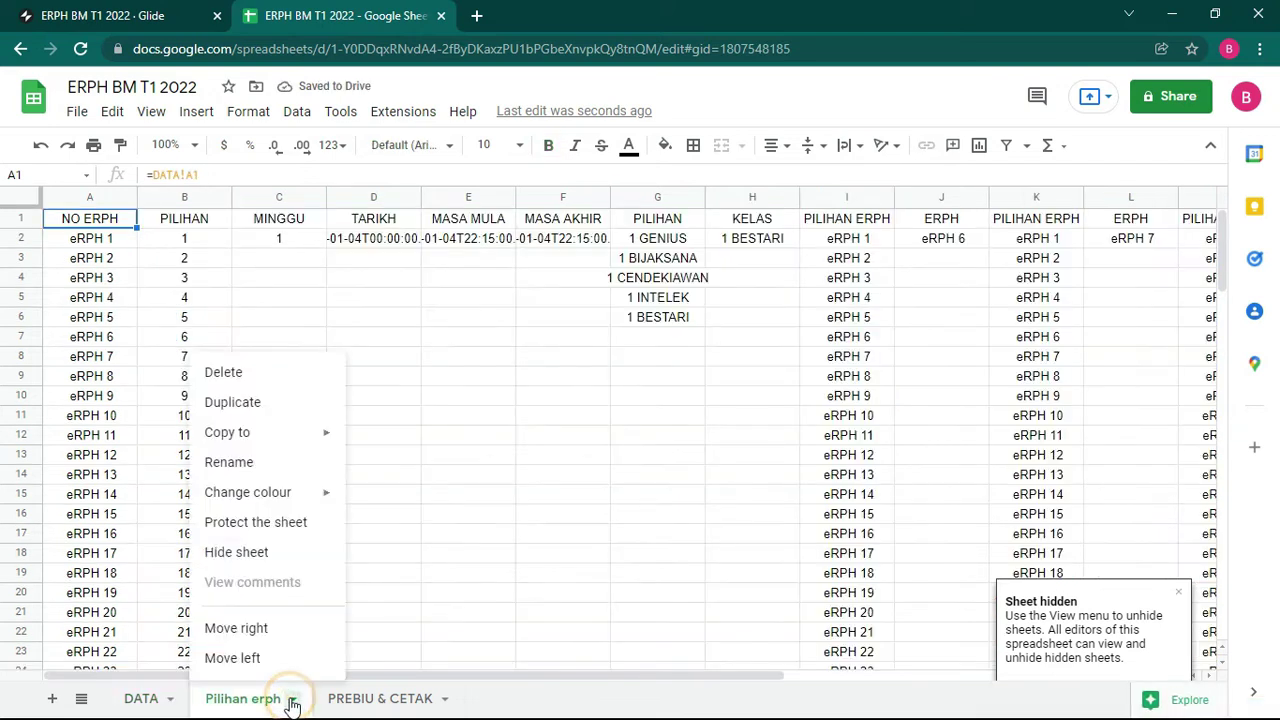
{"action": "left_click", "coordinate": [240, 552]}
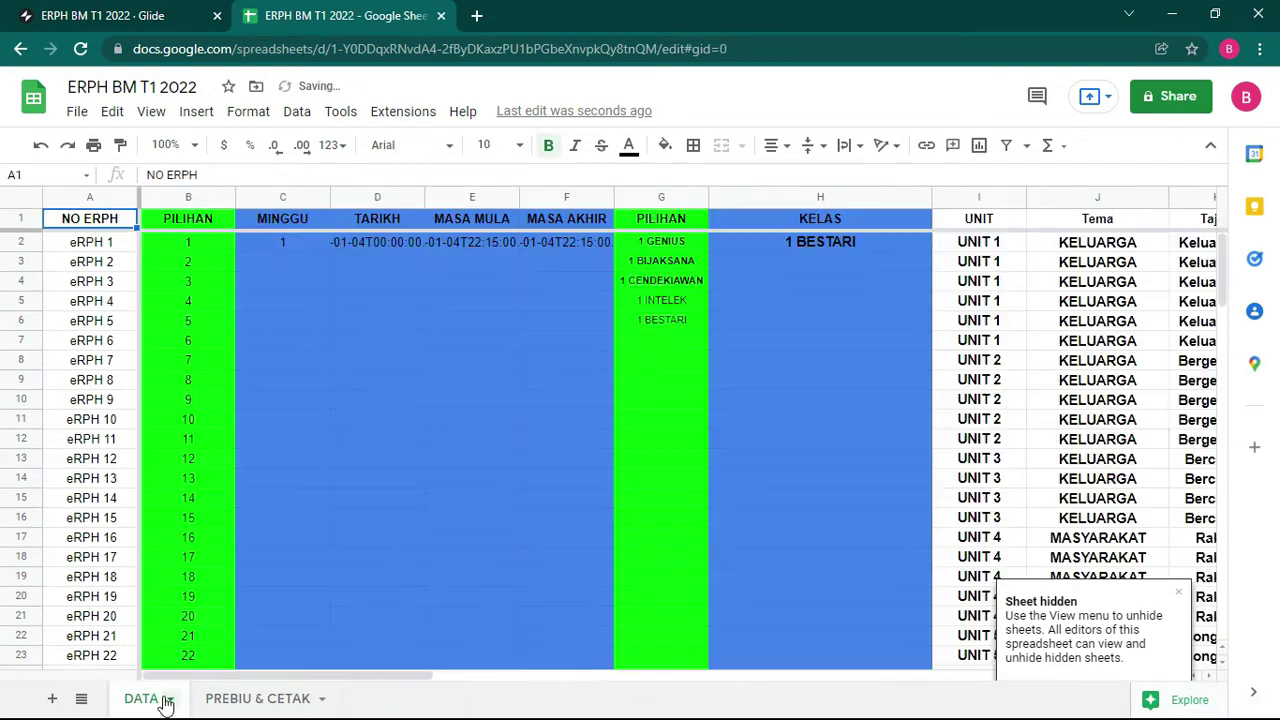
{"action": "left_click", "coordinate": [170, 700]}
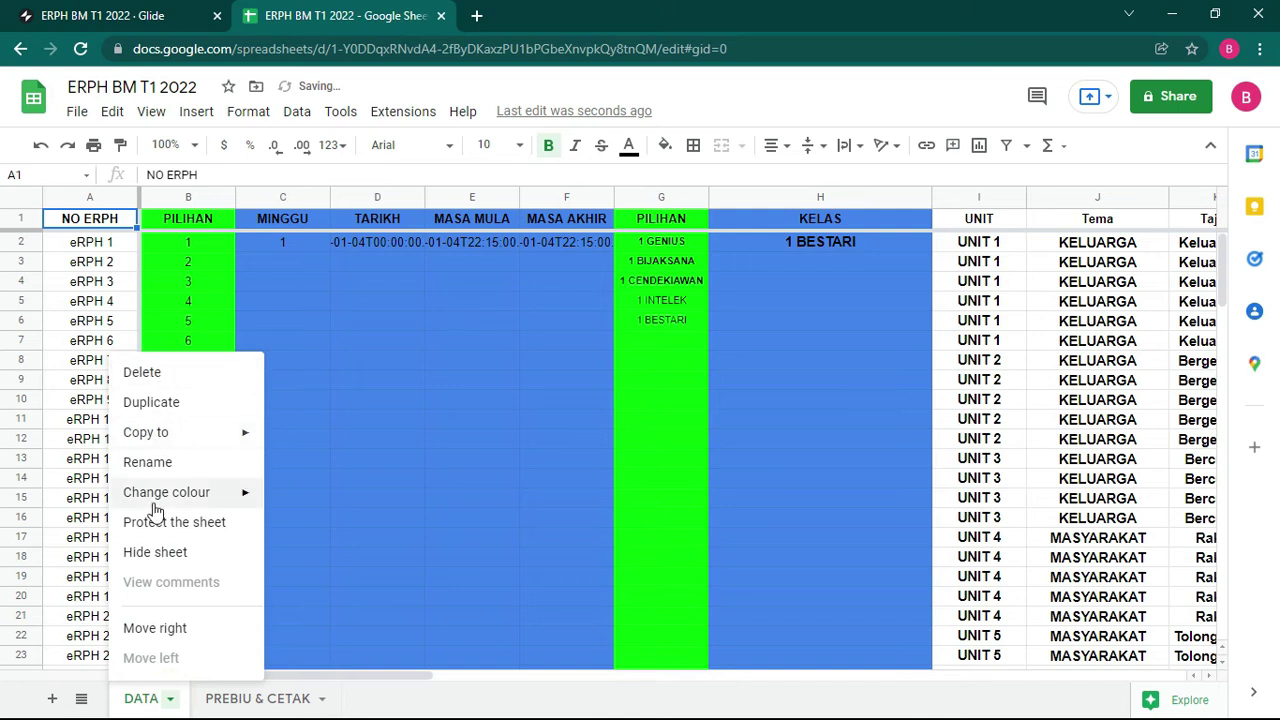
{"action": "left_click", "coordinate": [158, 556]}
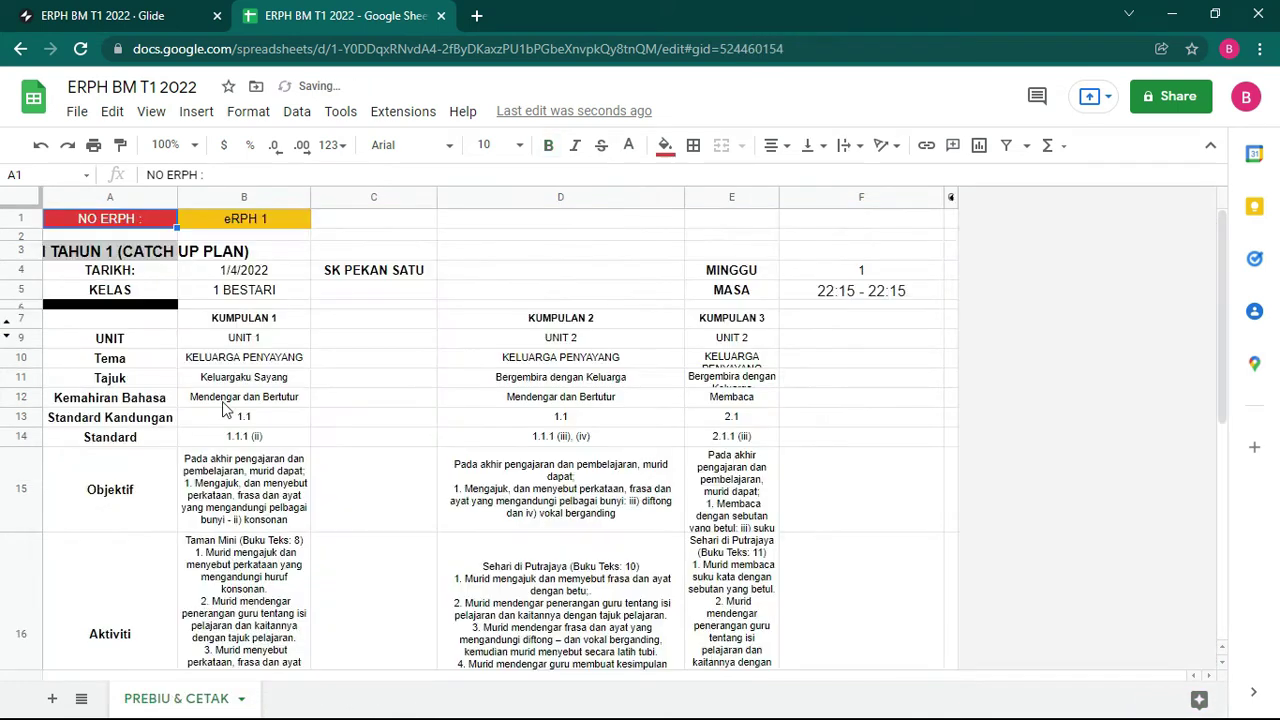
Step: Merge the row 3 title across A3:F3
{"action": "left_click", "coordinate": [350, 380]}
{"action": "left_click", "coordinate": [801, 379]}
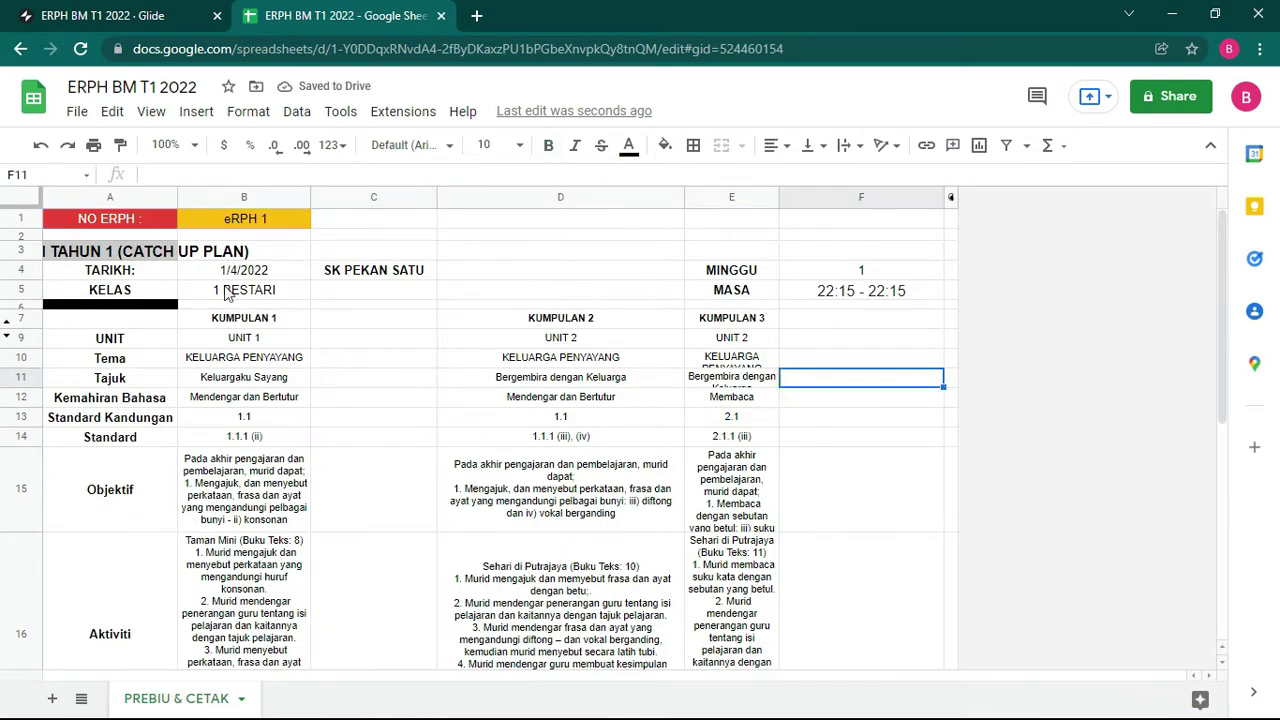
{"action": "left_click", "coordinate": [104, 253]}
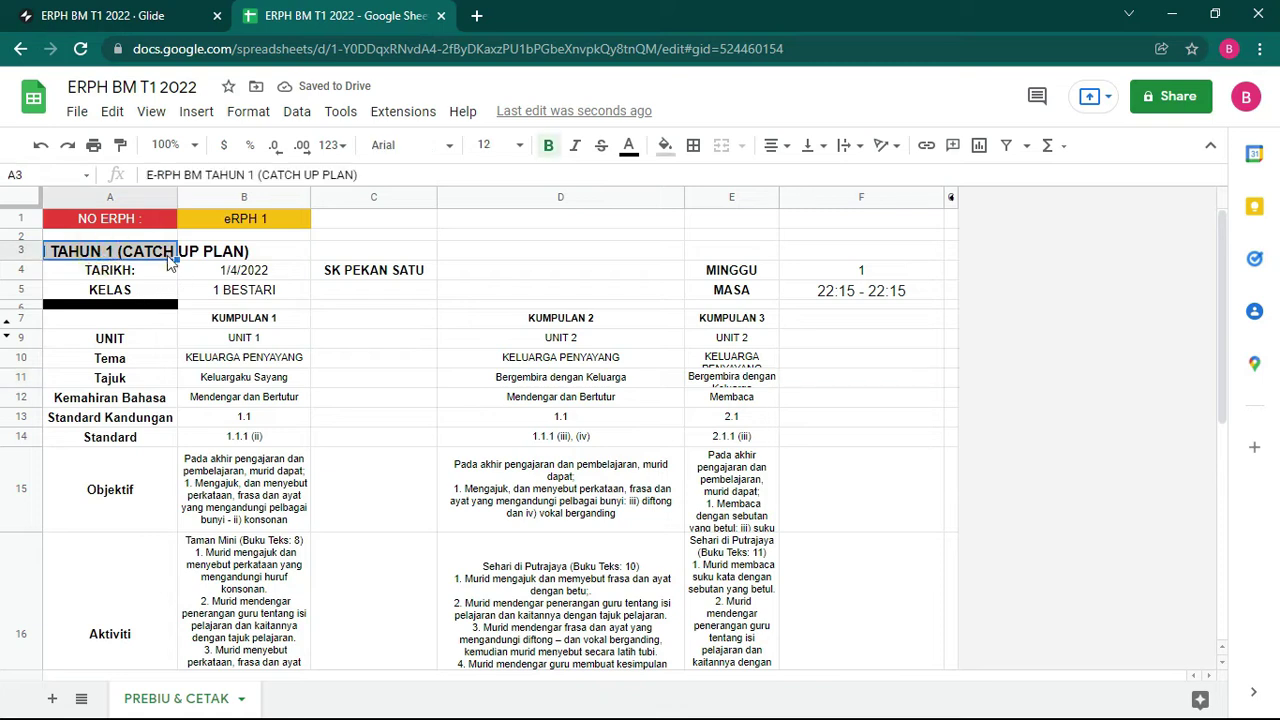
{"action": "left_click_drag", "start_coordinate": [103, 258], "coordinate": [820, 248]}
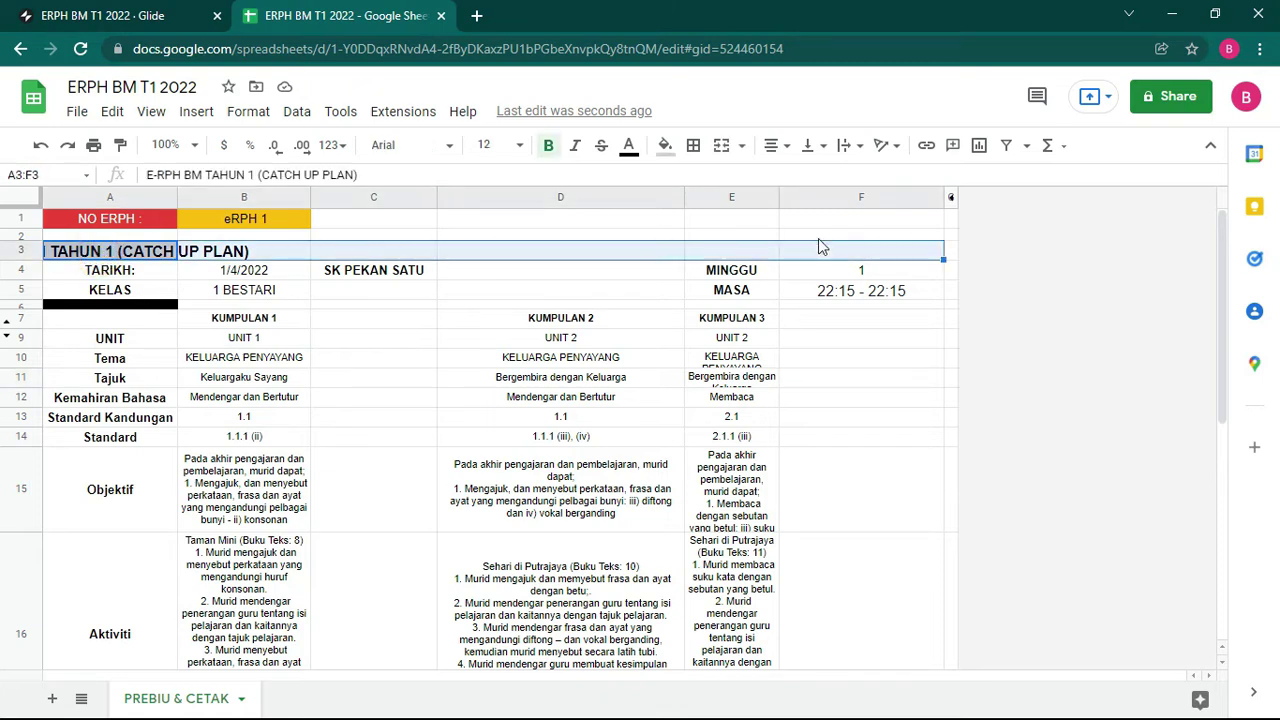
{"action": "left_click", "coordinate": [722, 147]}
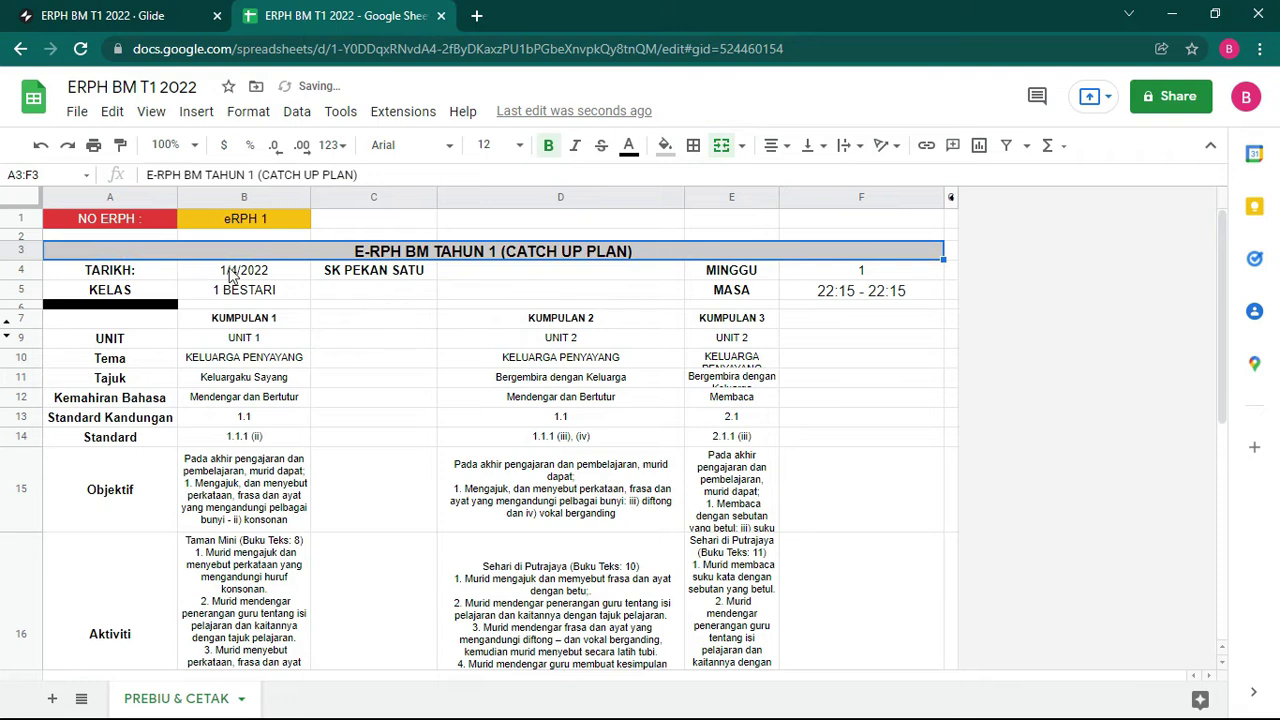
Step: Merge the school name block C4:D5, the row 6 bar A6:F6 and KUMPULAN 3 (E7:F7)
{"action": "left_click_drag", "start_coordinate": [373, 272], "coordinate": [654, 300]}
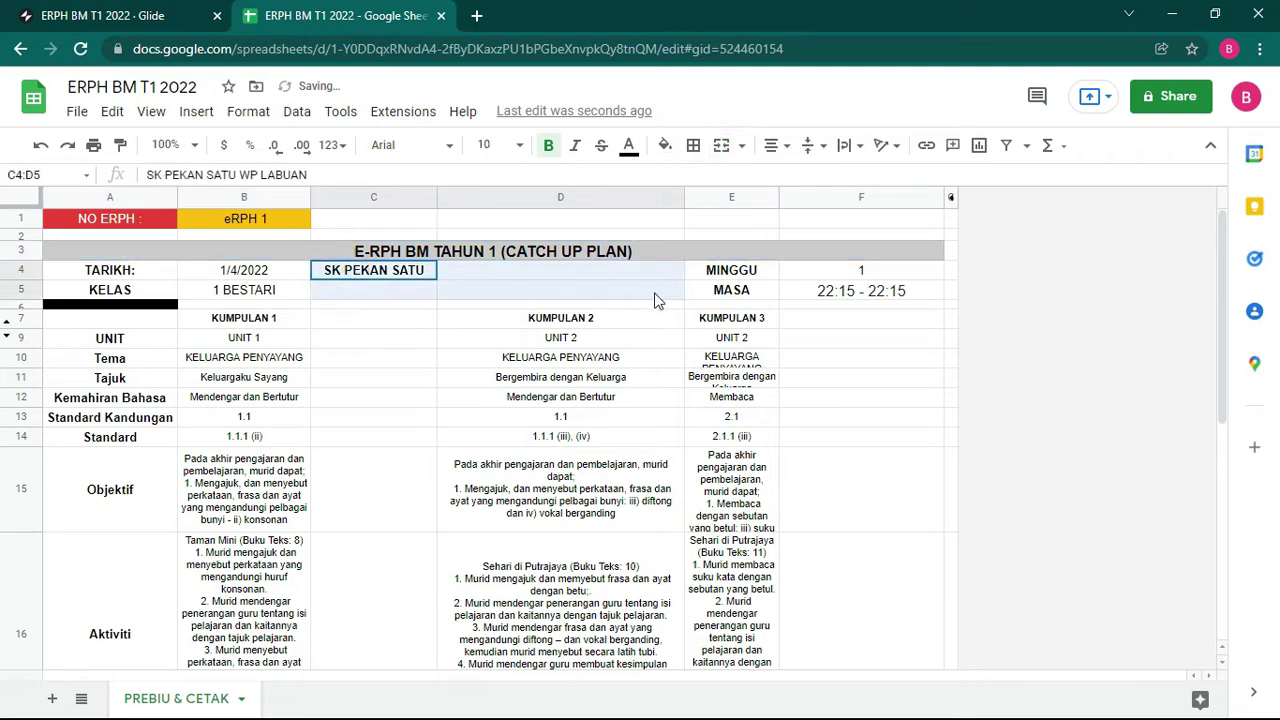
{"action": "left_click", "coordinate": [722, 147]}
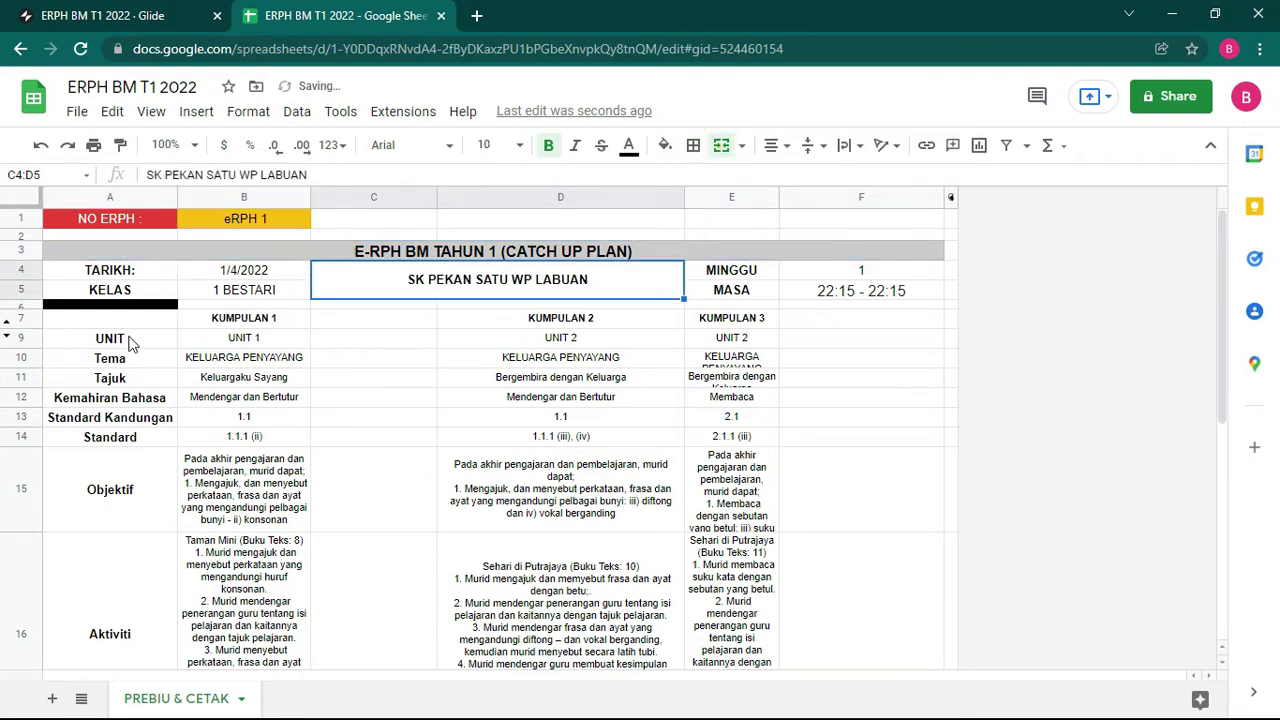
{"action": "left_click_drag", "start_coordinate": [150, 306], "coordinate": [846, 306]}
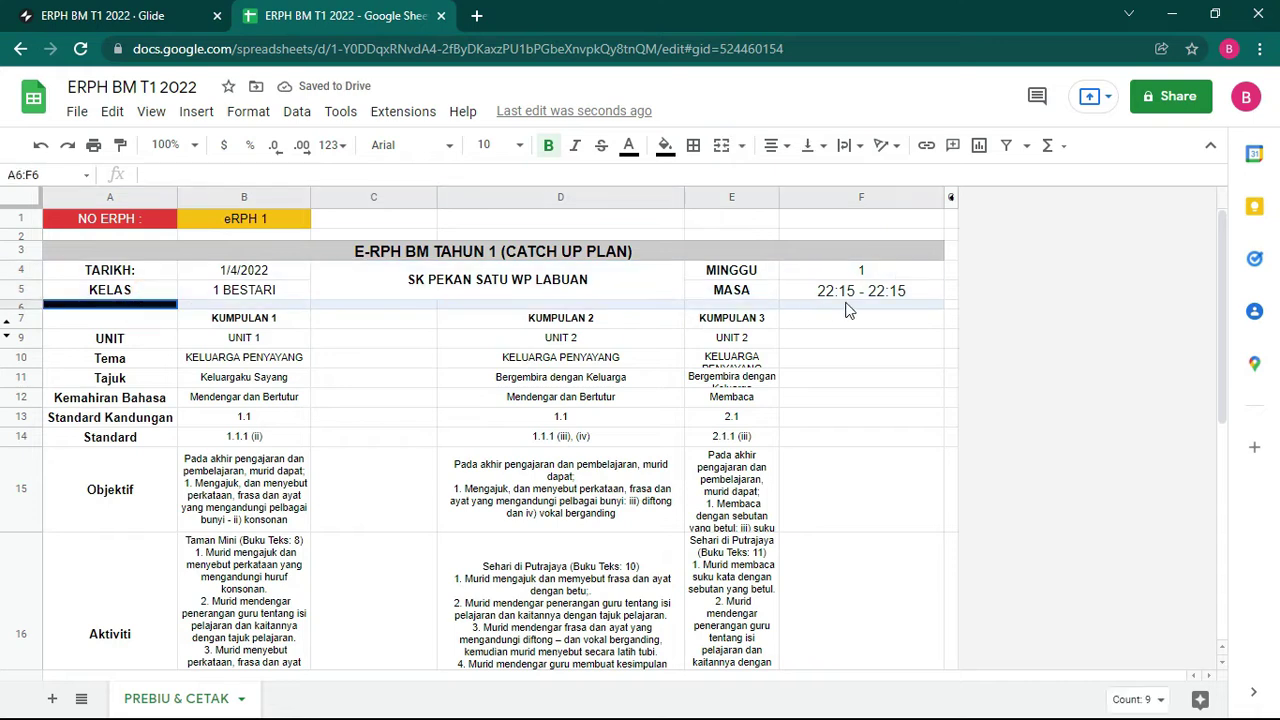
{"action": "left_click", "coordinate": [716, 149]}
{"action": "left_click", "coordinate": [862, 357]}
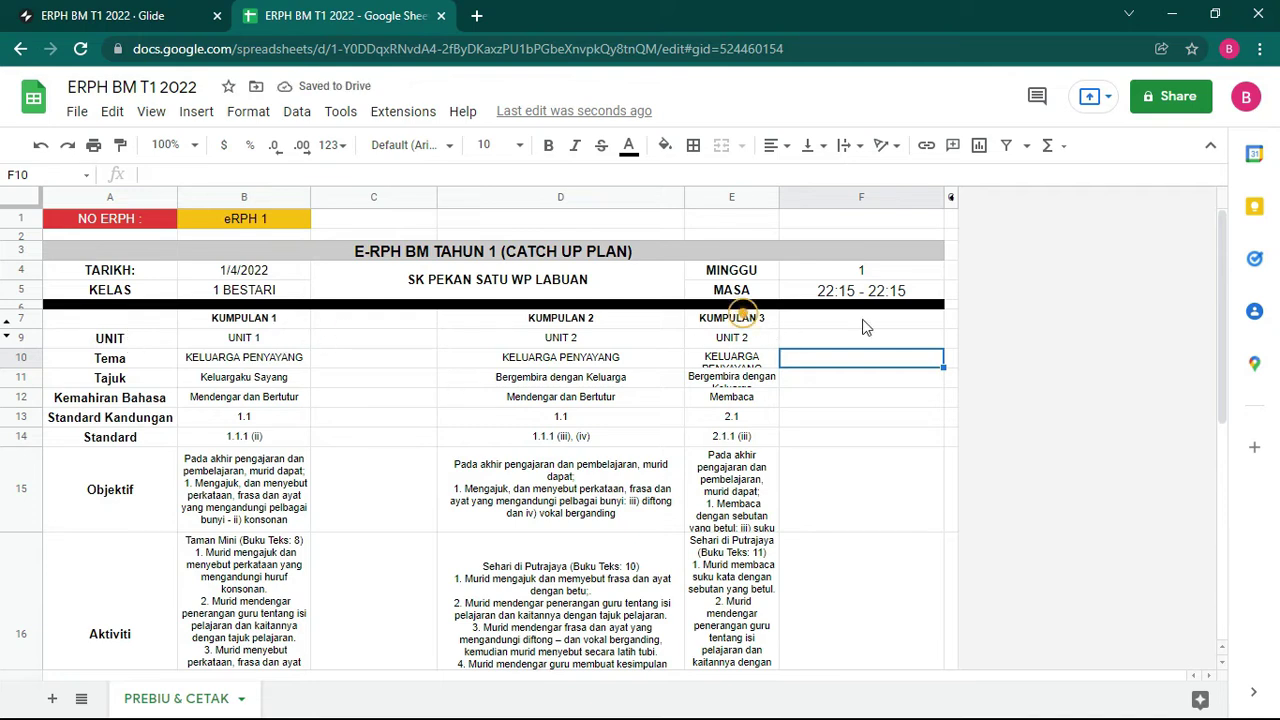
{"action": "left_click_drag", "start_coordinate": [862, 320], "coordinate": [829, 338]}
{"action": "left_click", "coordinate": [721, 147]}
Step: Merge UNIT 2 (E9:F9) and KELUARGA PENYAYANG (E10:F10), cancelling an accidental two-row merge
{"action": "left_click", "coordinate": [721, 147]}
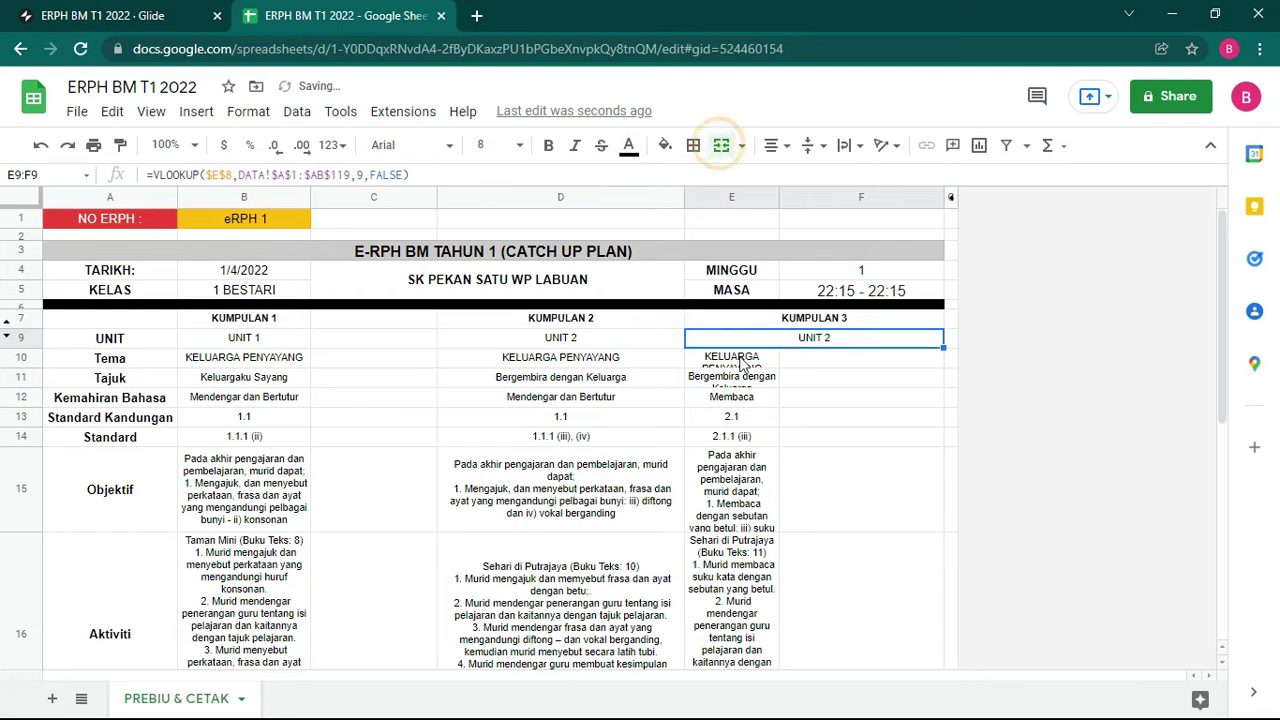
{"action": "left_click_drag", "start_coordinate": [740, 362], "coordinate": [829, 366]}
{"action": "left_click", "coordinate": [721, 147]}
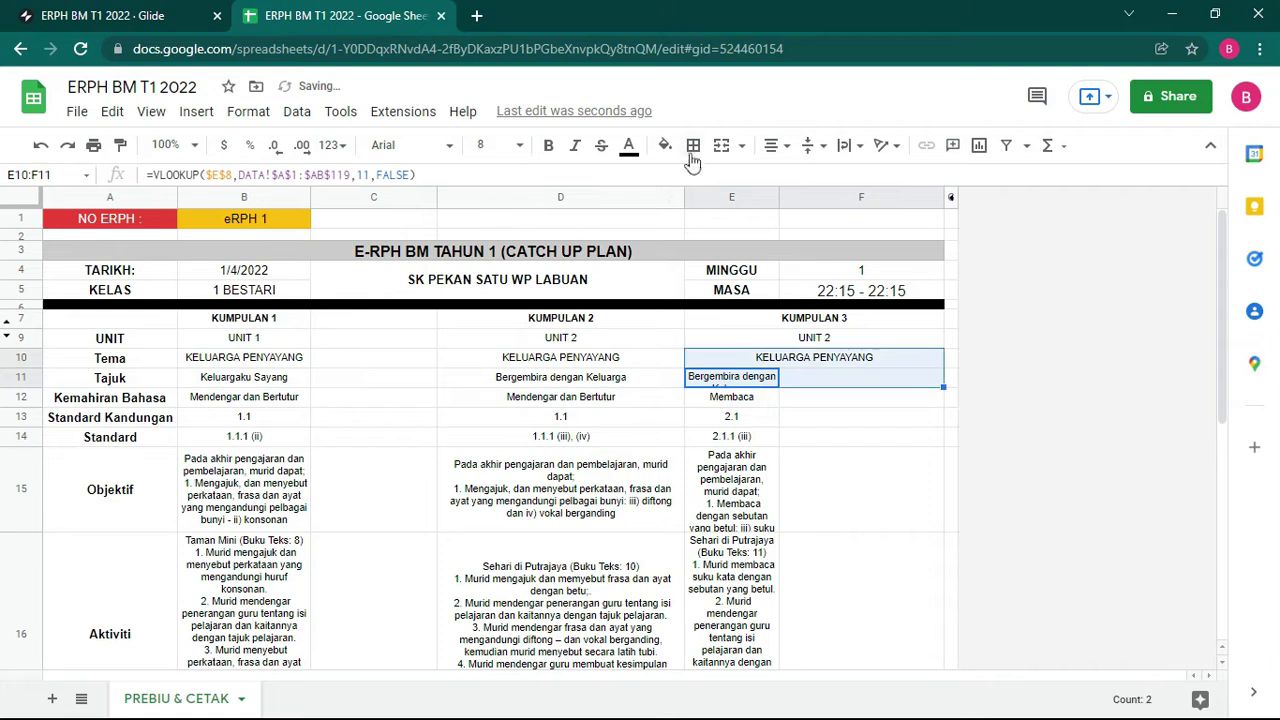
{"action": "left_click", "coordinate": [721, 147]}
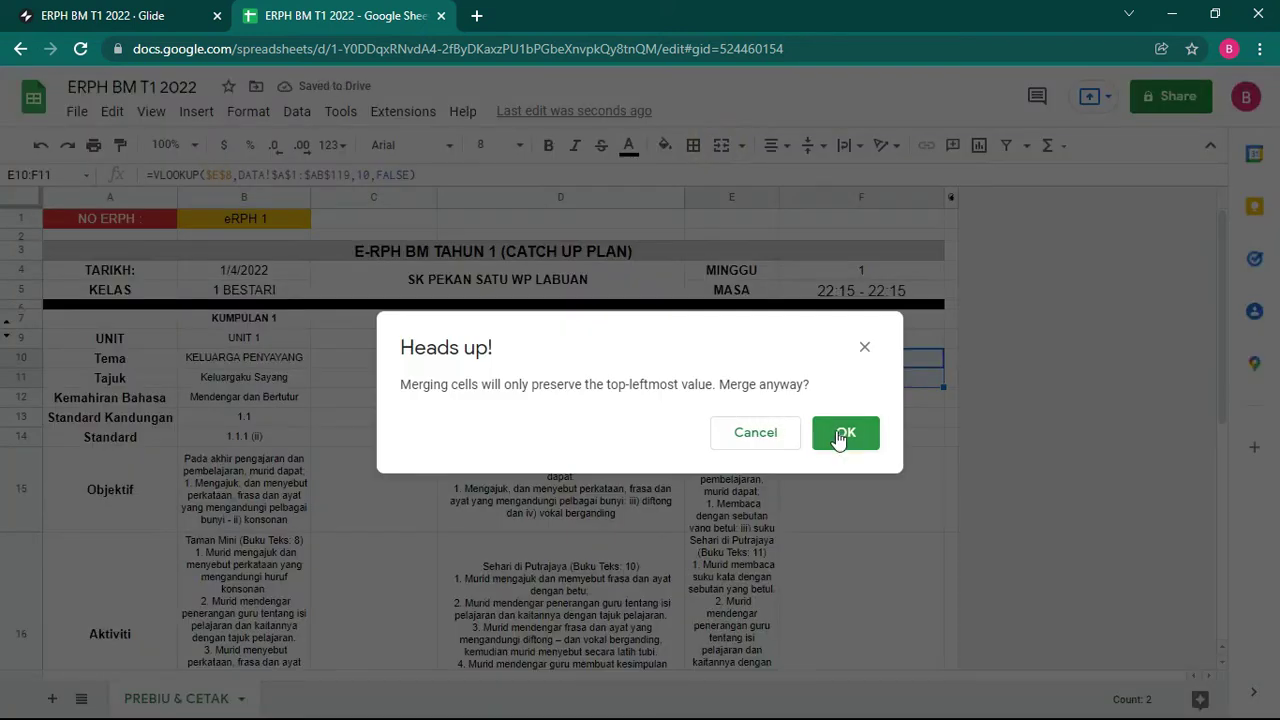
{"action": "left_click", "coordinate": [758, 433]}
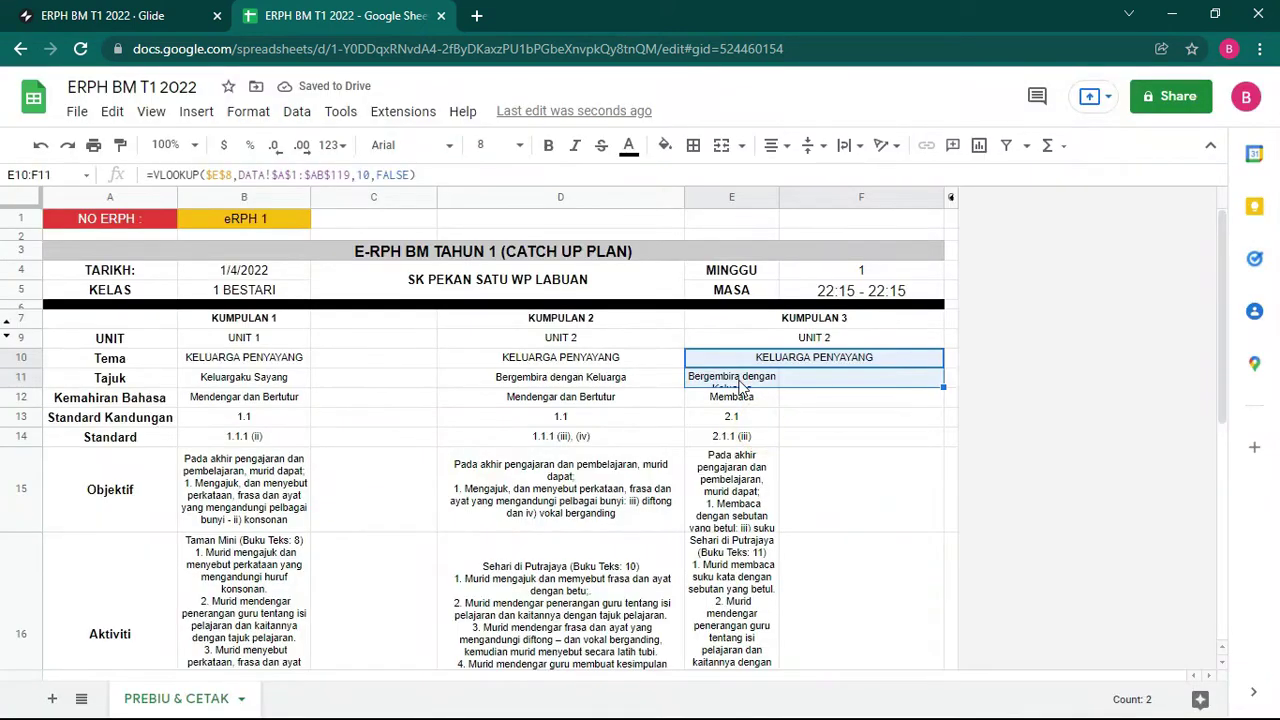
Step: Merge each Kumpulan 3 row from E11:F11 through E14:F14
{"action": "left_click_drag", "start_coordinate": [741, 387], "coordinate": [833, 372]}
{"action": "left_click", "coordinate": [721, 147]}
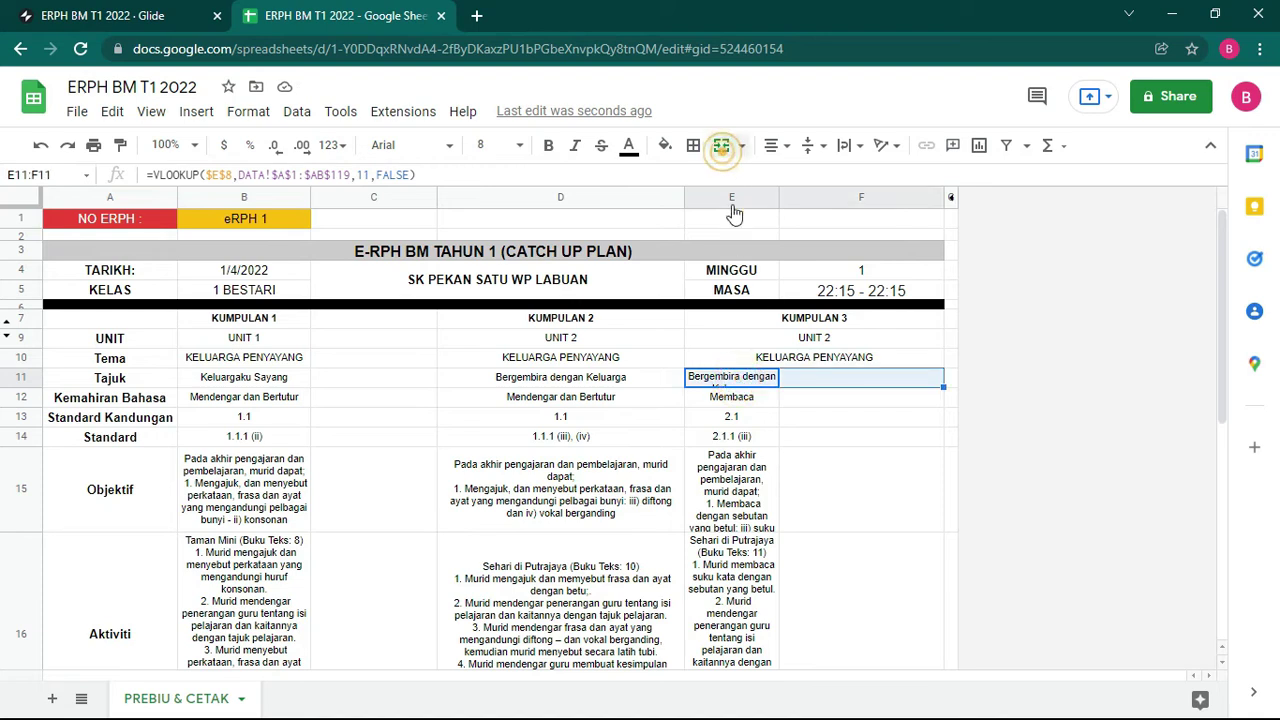
{"action": "left_click_drag", "start_coordinate": [738, 398], "coordinate": [840, 414]}
{"action": "left_click", "coordinate": [721, 147]}
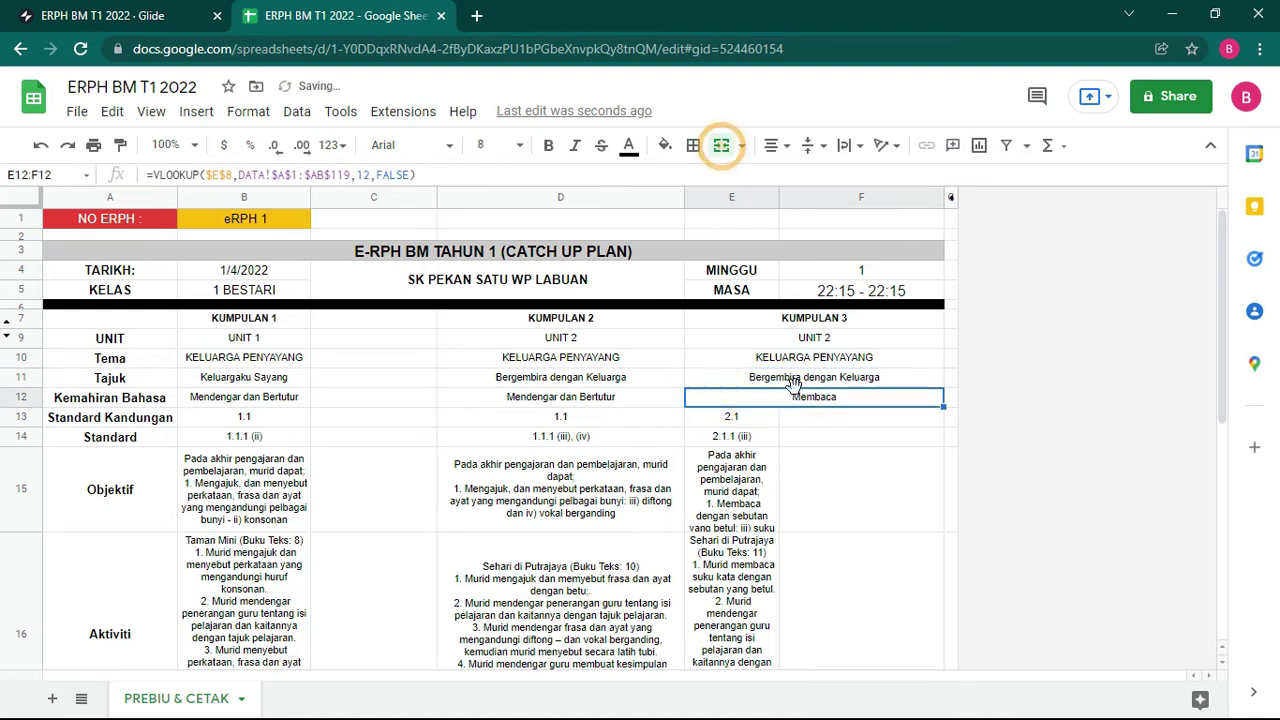
{"action": "left_click_drag", "start_coordinate": [725, 418], "coordinate": [829, 428]}
{"action": "left_click", "coordinate": [721, 147]}
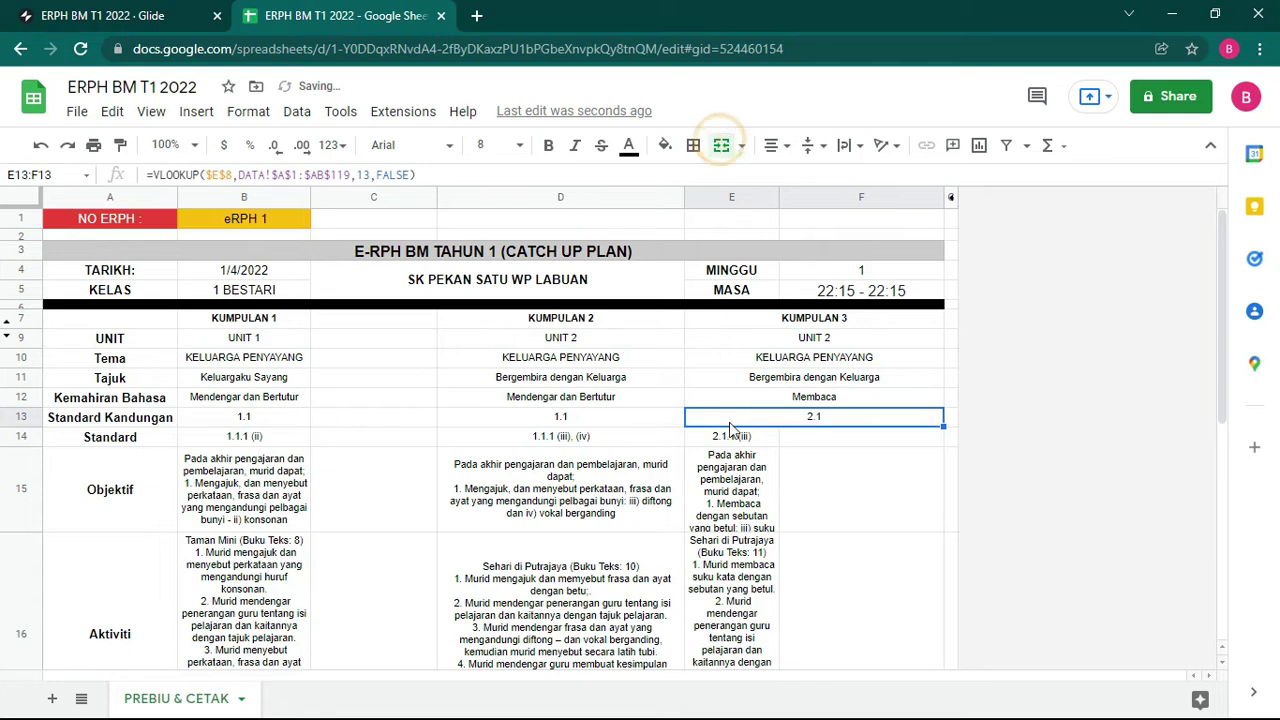
{"action": "left_click_drag", "start_coordinate": [733, 442], "coordinate": [829, 392]}
{"action": "left_click", "coordinate": [848, 471]}
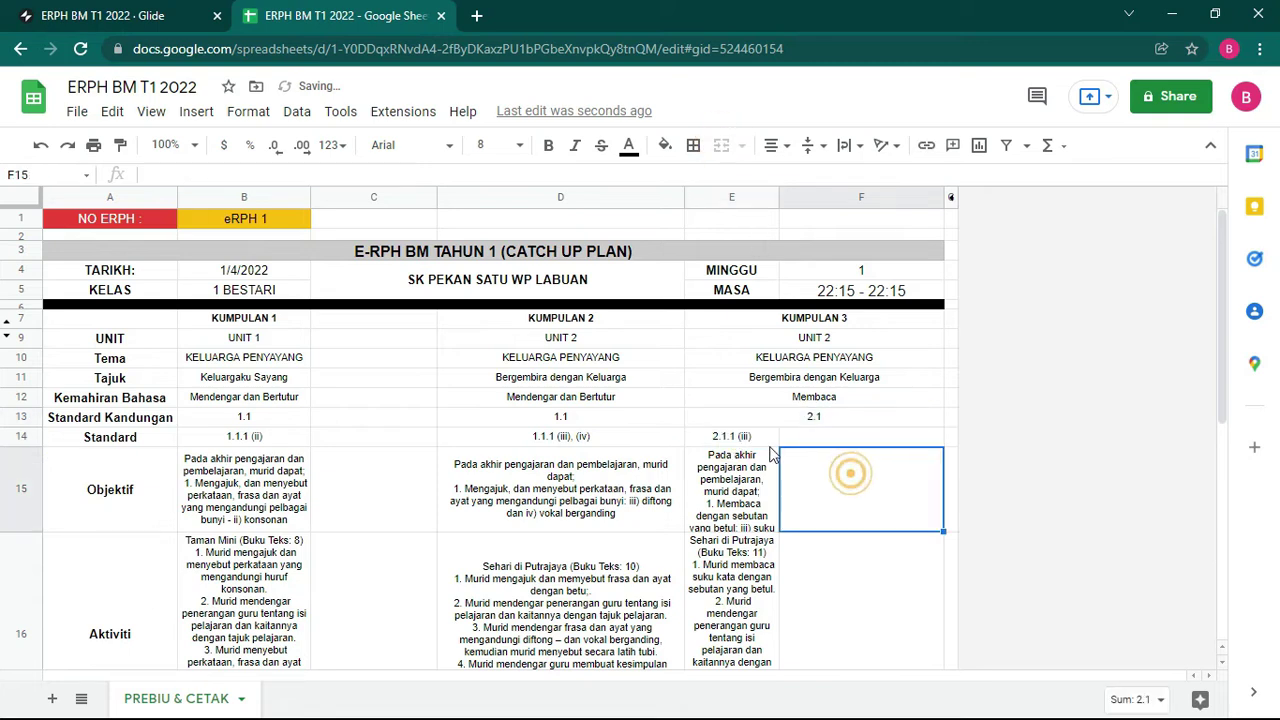
{"action": "left_click_drag", "start_coordinate": [731, 437], "coordinate": [860, 437]}
{"action": "left_click", "coordinate": [721, 147]}
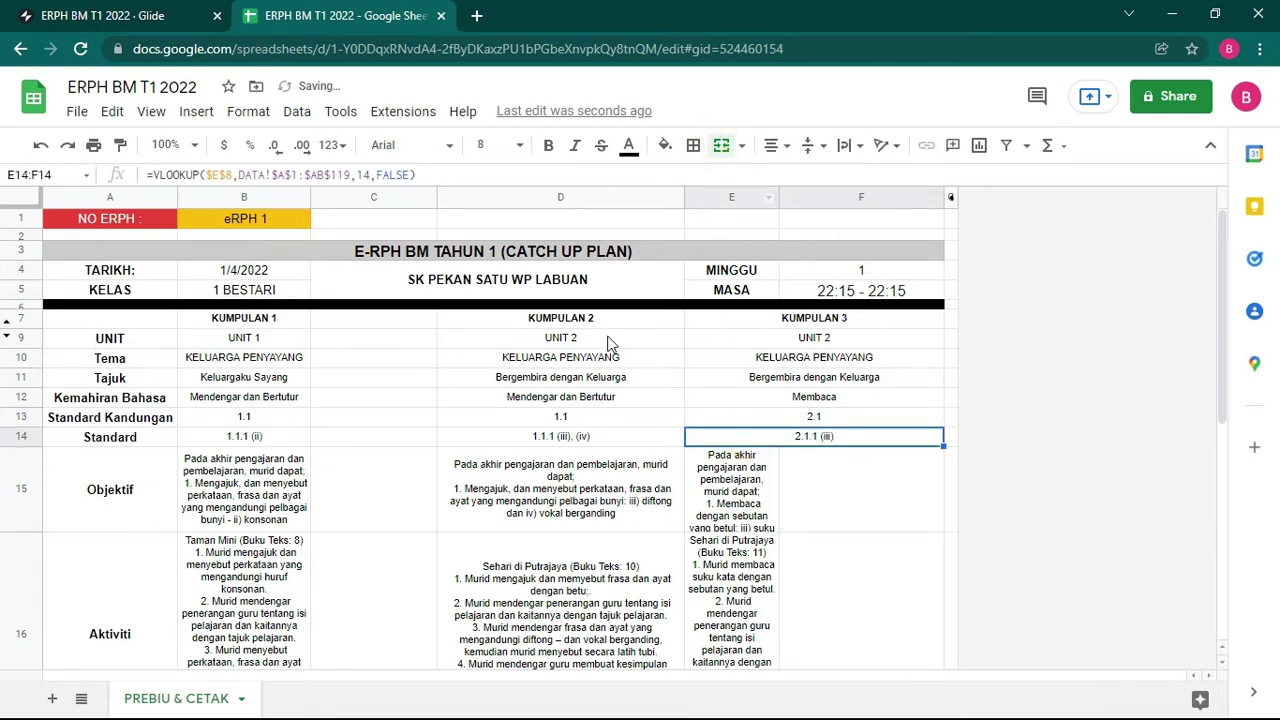
Step: Merge the Kumpulan 1 cells B14:C14, B13:C13, B12:C12 and B11:C11
{"action": "left_click_drag", "start_coordinate": [256, 445], "coordinate": [334, 449]}
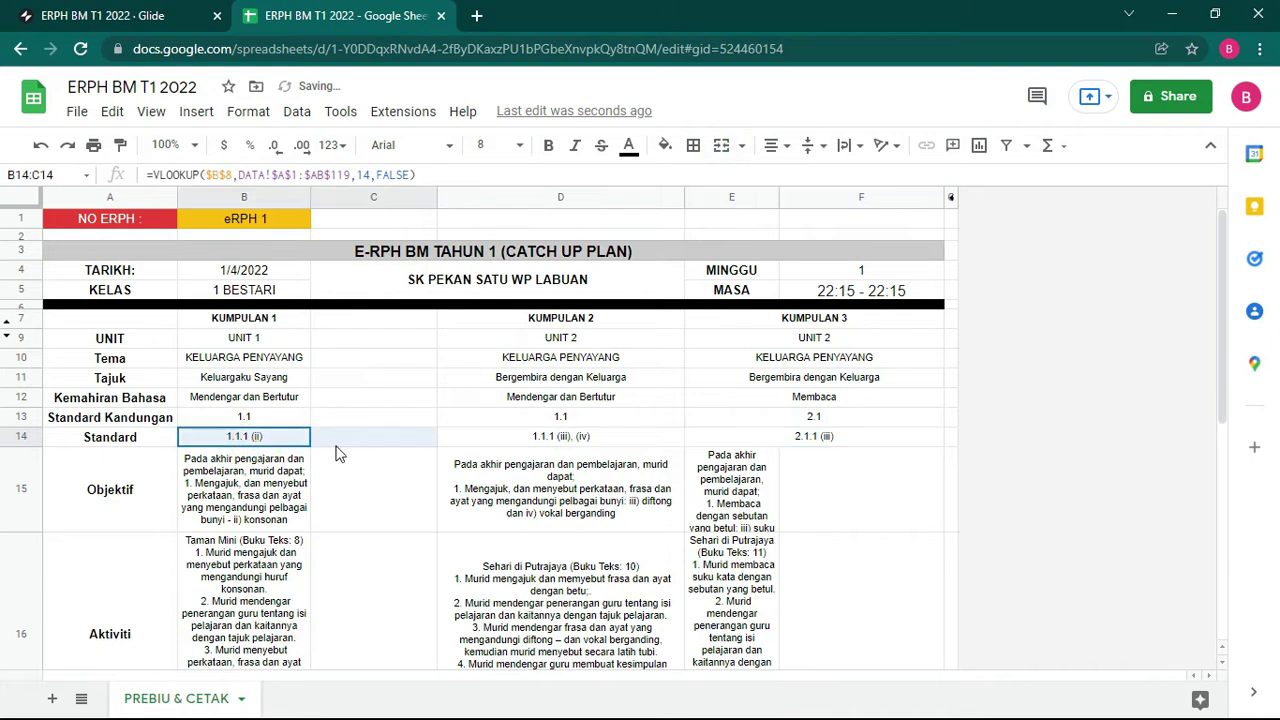
{"action": "left_click", "coordinate": [722, 155]}
{"action": "left_click_drag", "start_coordinate": [271, 416], "coordinate": [360, 418]}
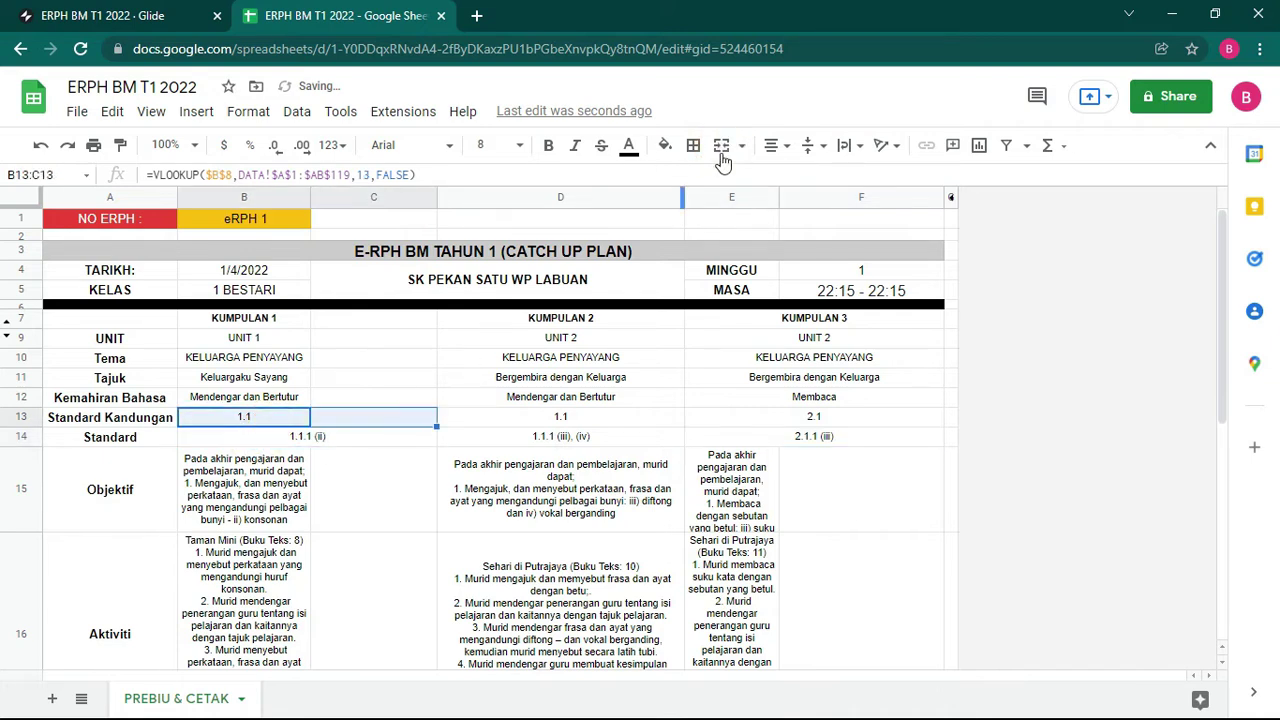
{"action": "left_click", "coordinate": [722, 150]}
{"action": "left_click_drag", "start_coordinate": [270, 397], "coordinate": [345, 403]}
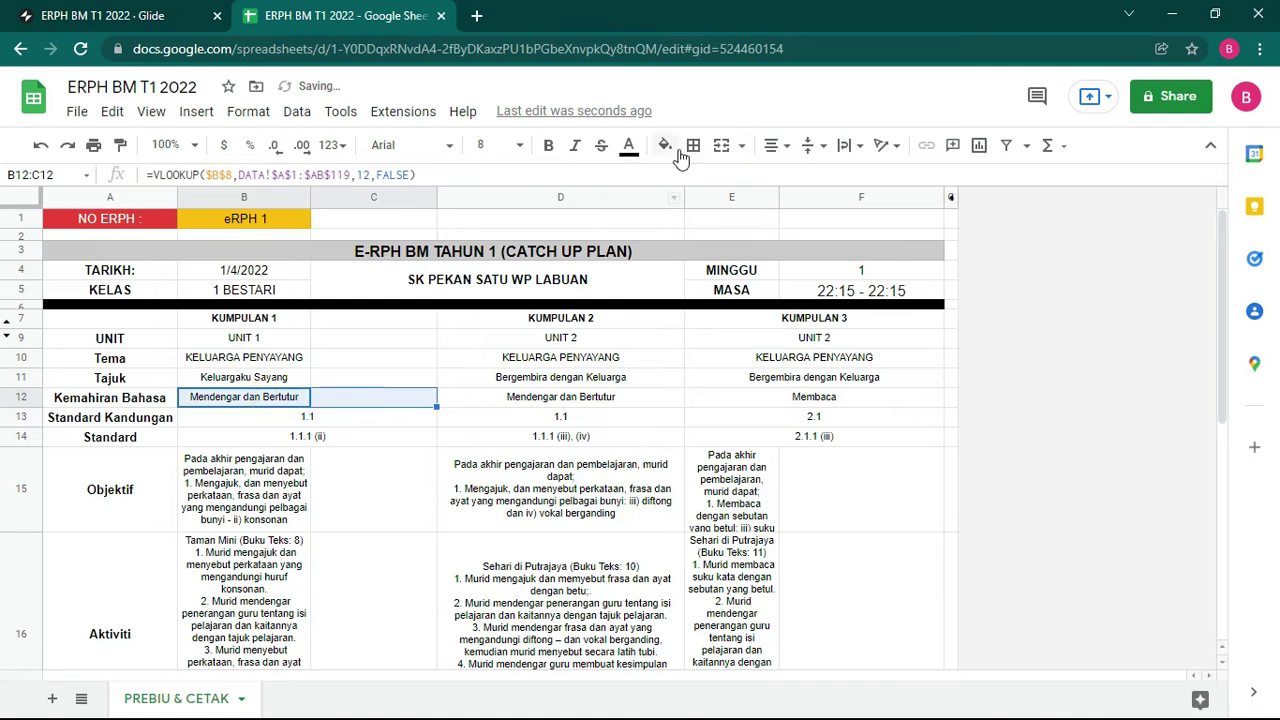
{"action": "left_click", "coordinate": [722, 150]}
{"action": "left_click_drag", "start_coordinate": [268, 385], "coordinate": [345, 380]}
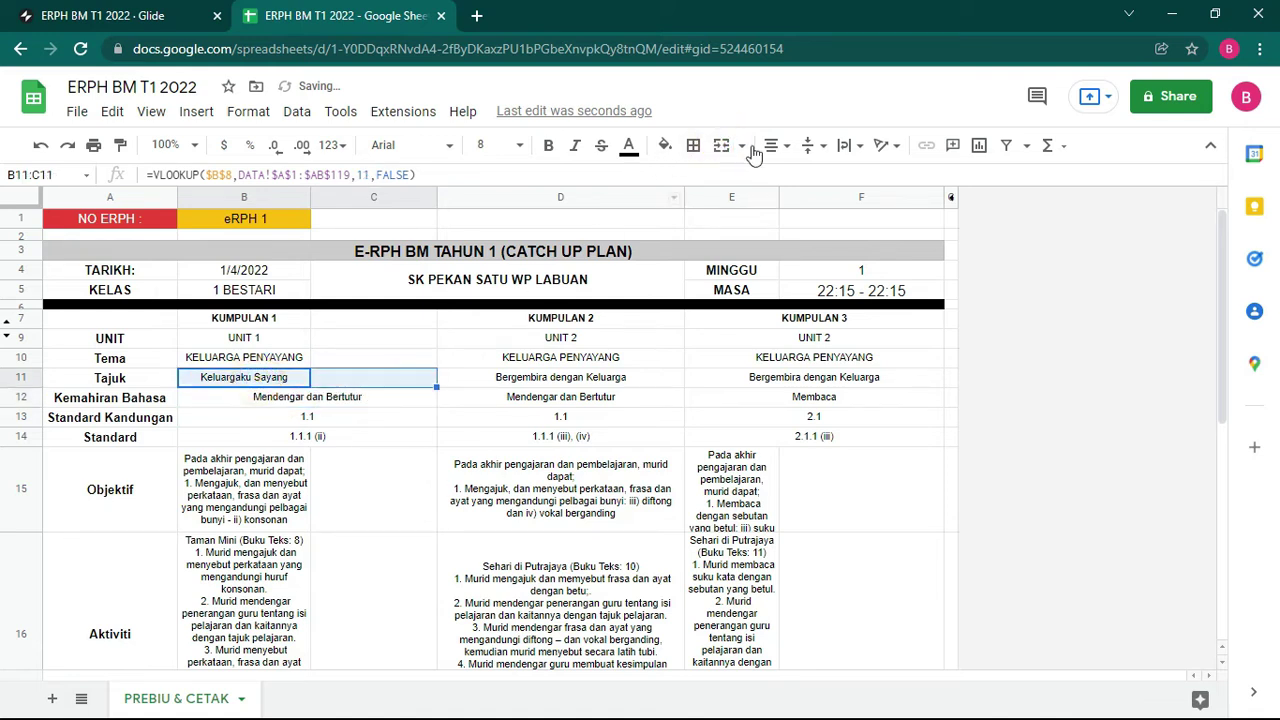
{"action": "left_click", "coordinate": [720, 148]}
Step: Merge B10:C10, B9:C9, B7:C7 and the Objektif cells B15:C15, then select B16:C16
{"action": "left_click_drag", "start_coordinate": [262, 364], "coordinate": [345, 358]}
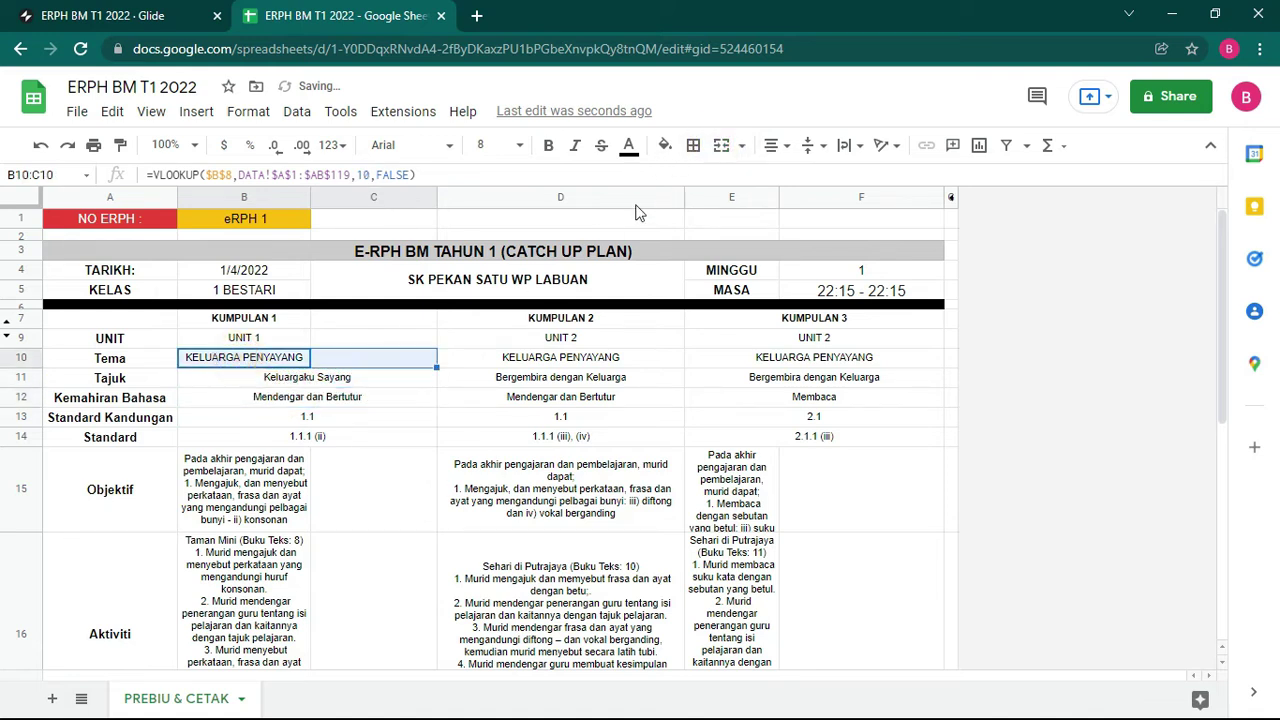
{"action": "left_click", "coordinate": [720, 147]}
{"action": "left_click_drag", "start_coordinate": [267, 339], "coordinate": [345, 338]}
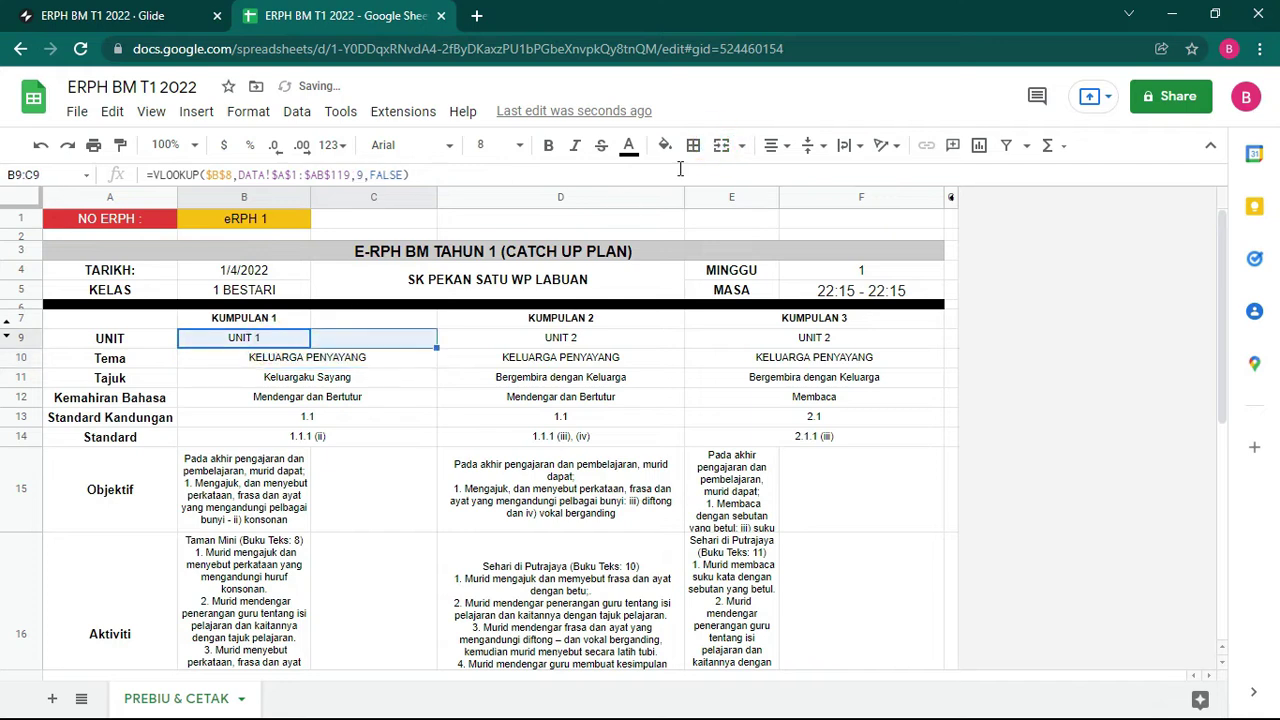
{"action": "left_click", "coordinate": [721, 147]}
{"action": "left_click_drag", "start_coordinate": [255, 322], "coordinate": [360, 322]}
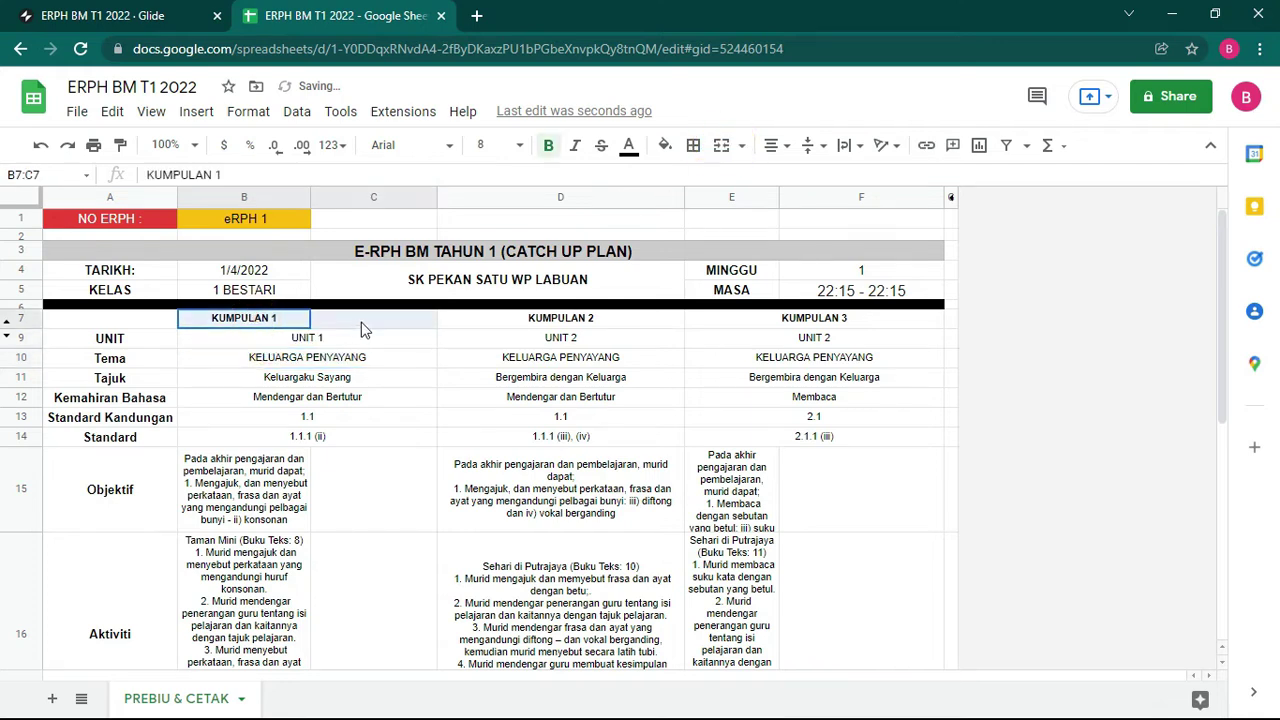
{"action": "left_click", "coordinate": [721, 147]}
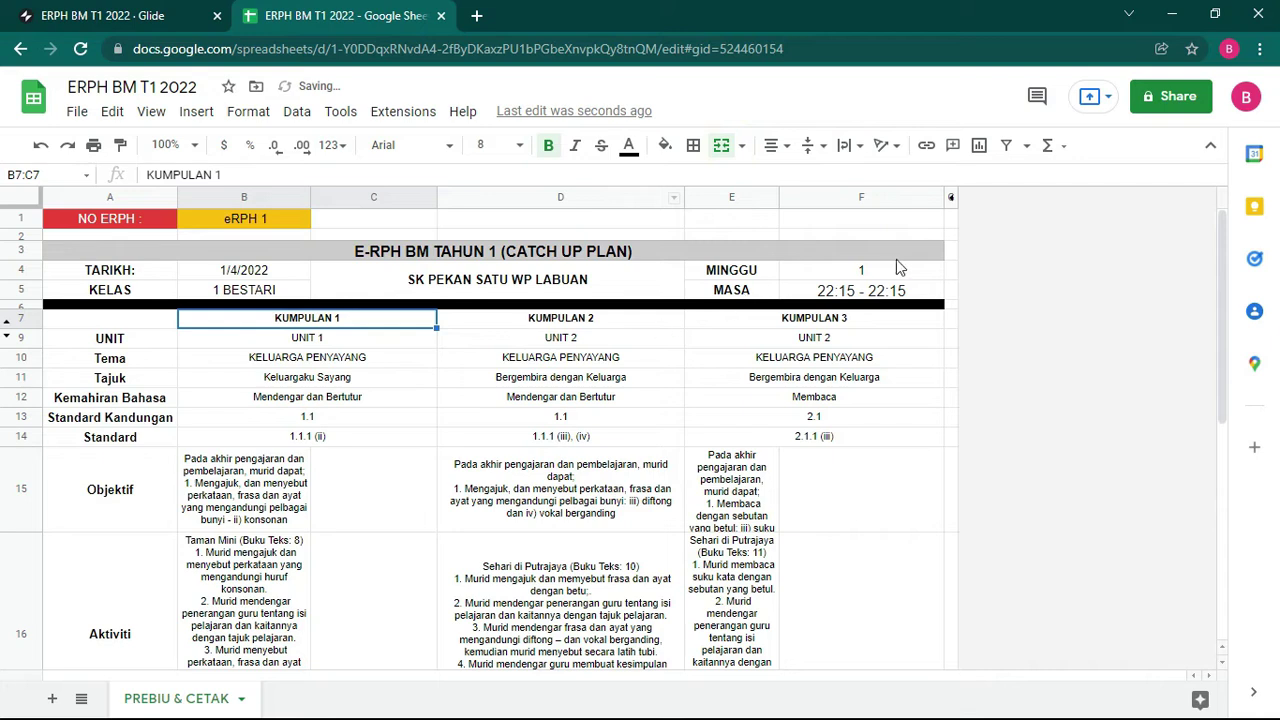
{"action": "scroll", "coordinate": [374, 439], "scroll_direction": "down", "scroll_amount": 3}
{"action": "left_click_drag", "start_coordinate": [290, 362], "coordinate": [362, 359]}
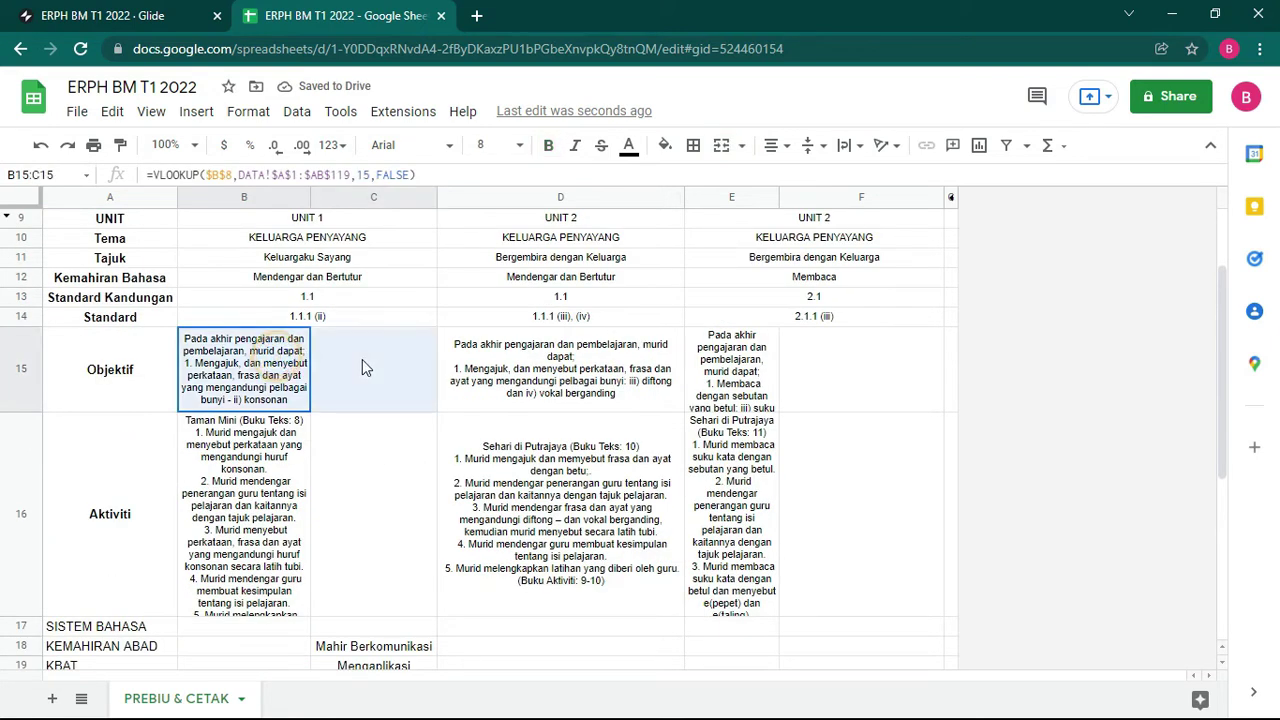
{"action": "left_click", "coordinate": [721, 147]}
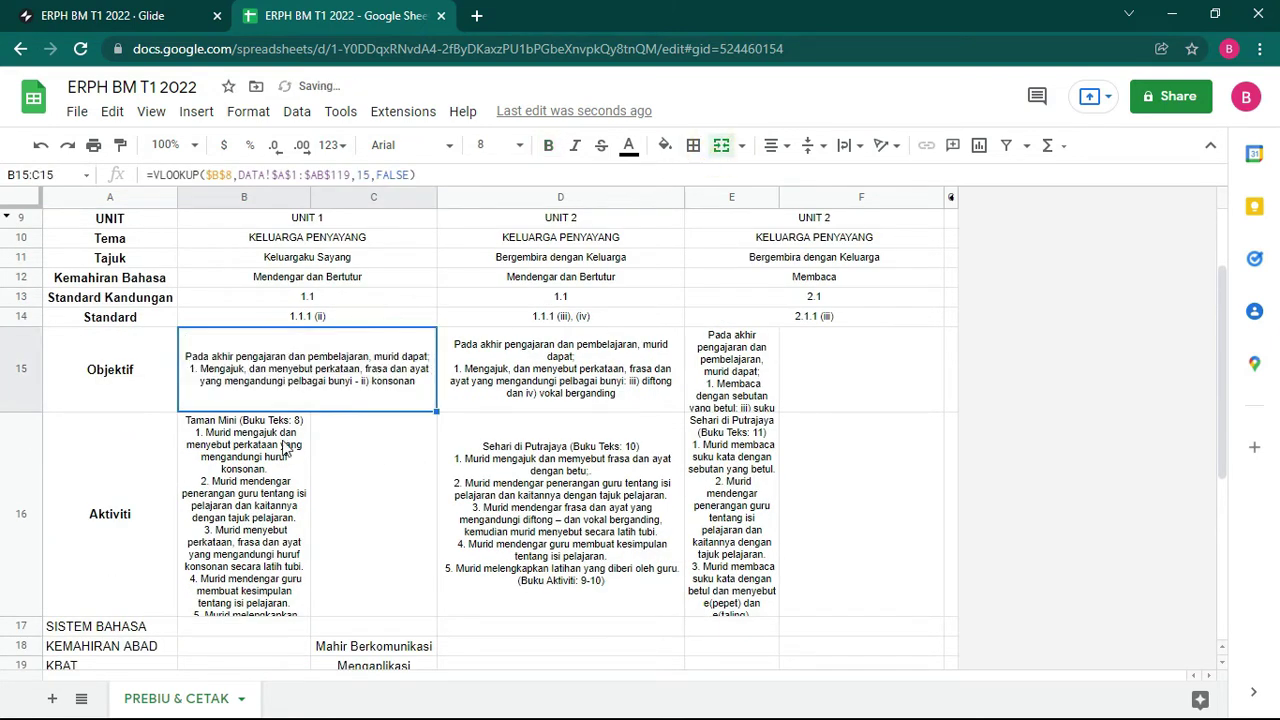
{"action": "left_click_drag", "start_coordinate": [290, 447], "coordinate": [366, 447]}
Step: Merge B16:C16, then merge rows 17 through 20 across columns A and B
{"action": "left_click", "coordinate": [721, 146]}
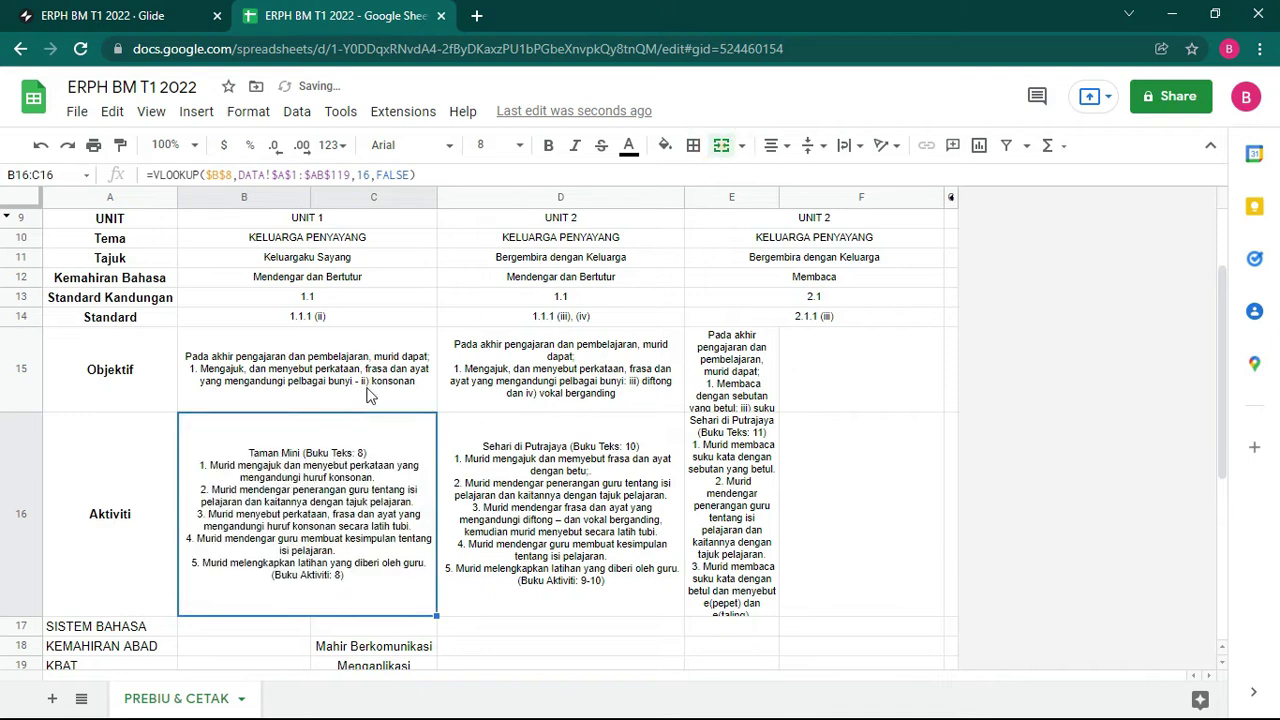
{"action": "scroll", "coordinate": [332, 497], "scroll_direction": "down", "scroll_amount": 1}
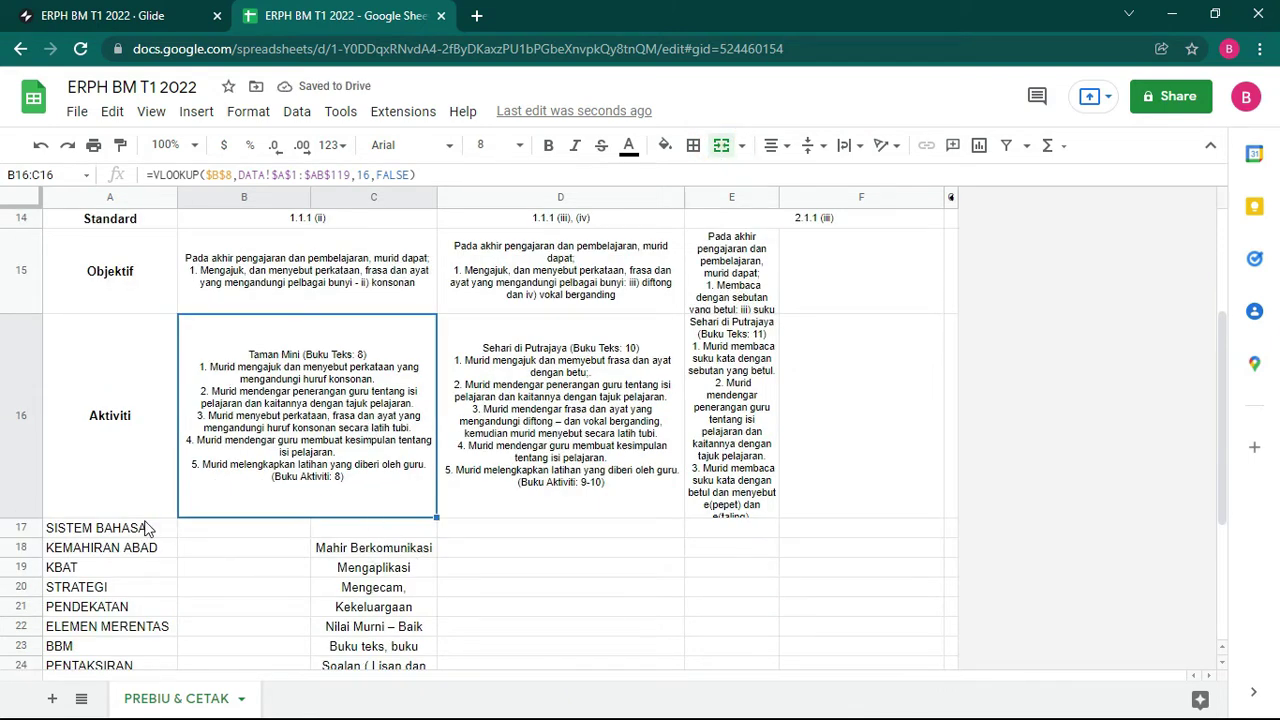
{"action": "left_click_drag", "start_coordinate": [158, 527], "coordinate": [226, 533]}
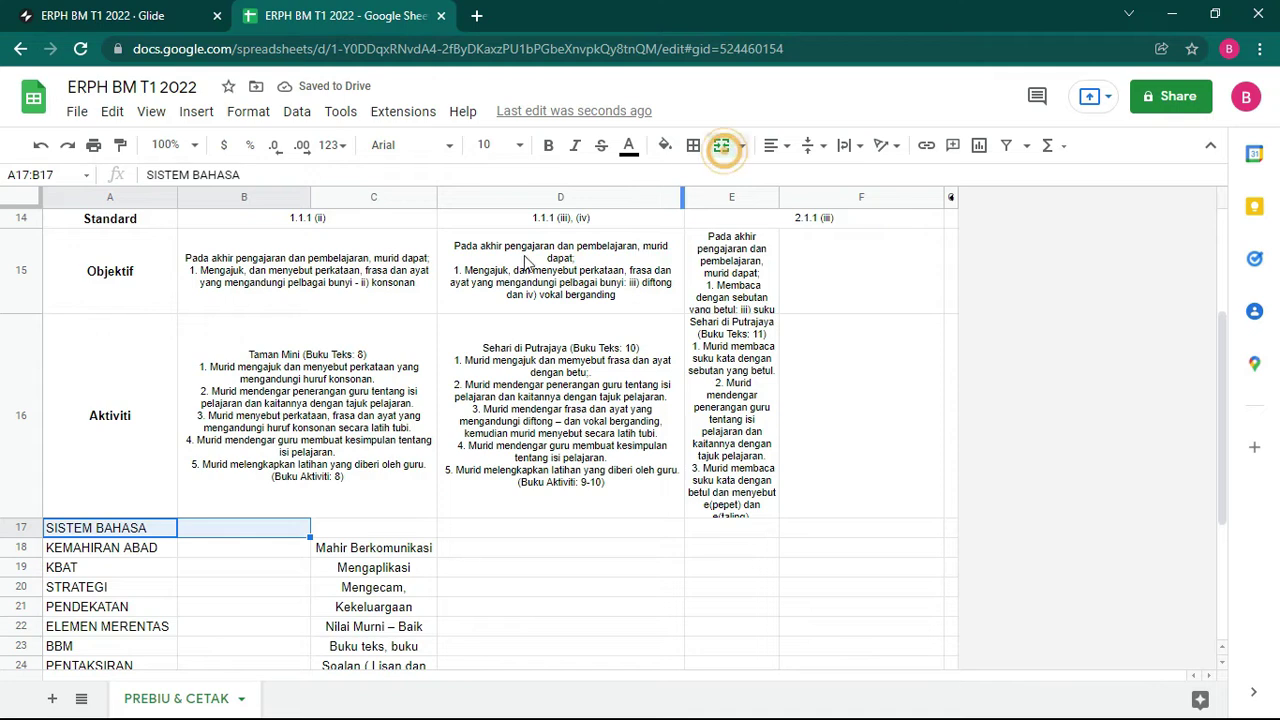
{"action": "left_click", "coordinate": [721, 146]}
{"action": "scroll", "coordinate": [277, 502], "scroll_direction": "down", "scroll_amount": 1}
{"action": "left_click_drag", "start_coordinate": [101, 443], "coordinate": [240, 443]}
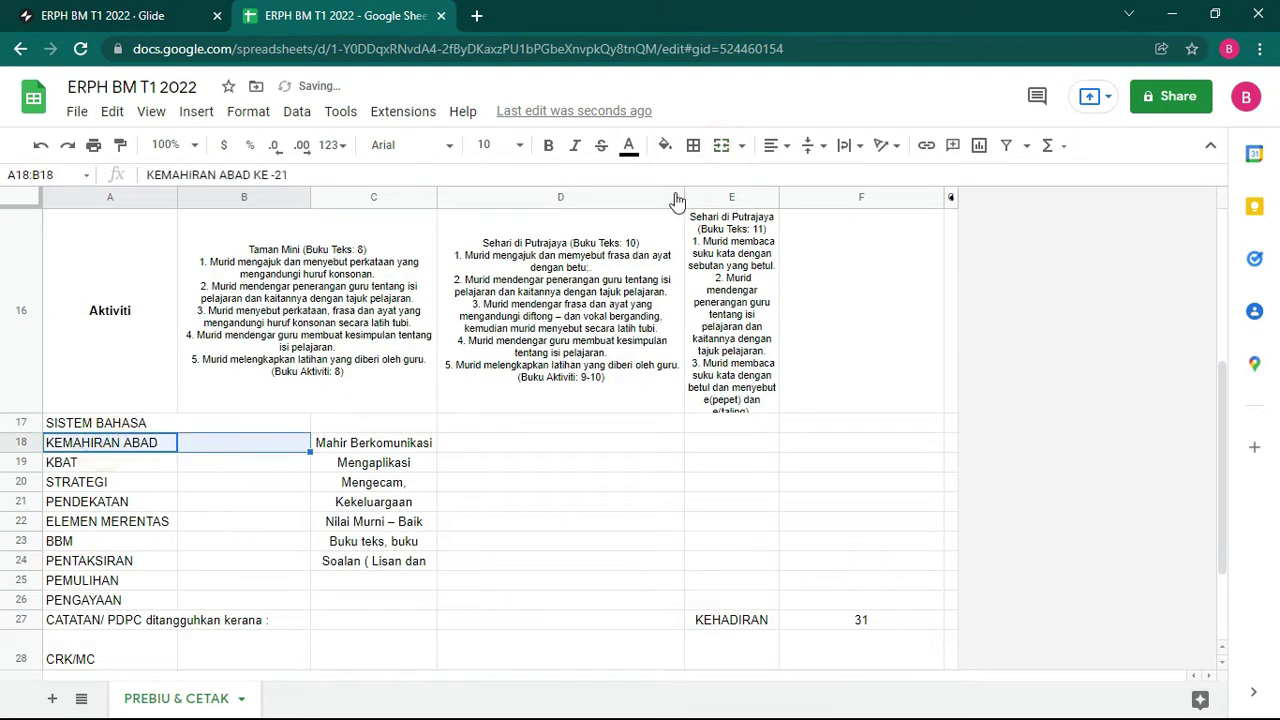
{"action": "left_click", "coordinate": [721, 146]}
{"action": "left_click_drag", "start_coordinate": [92, 462], "coordinate": [309, 463]}
{"action": "left_click", "coordinate": [722, 146]}
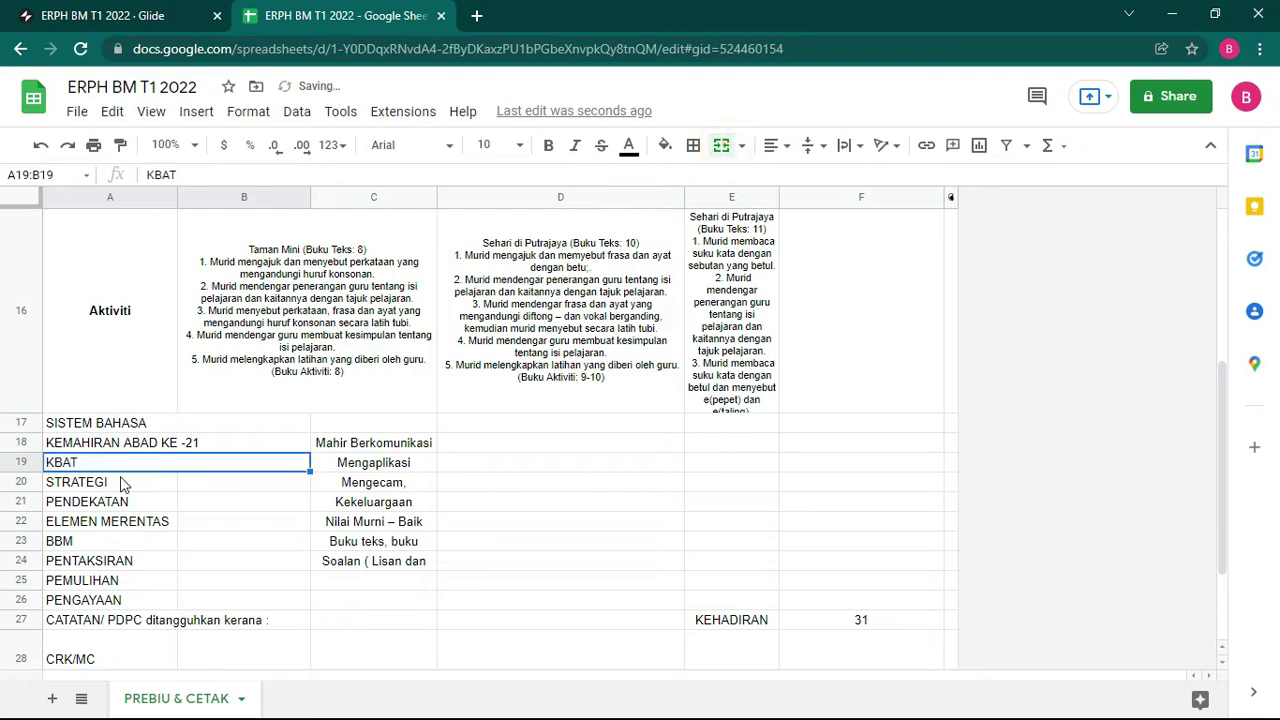
{"action": "left_click_drag", "start_coordinate": [122, 484], "coordinate": [240, 484]}
{"action": "left_click", "coordinate": [721, 146]}
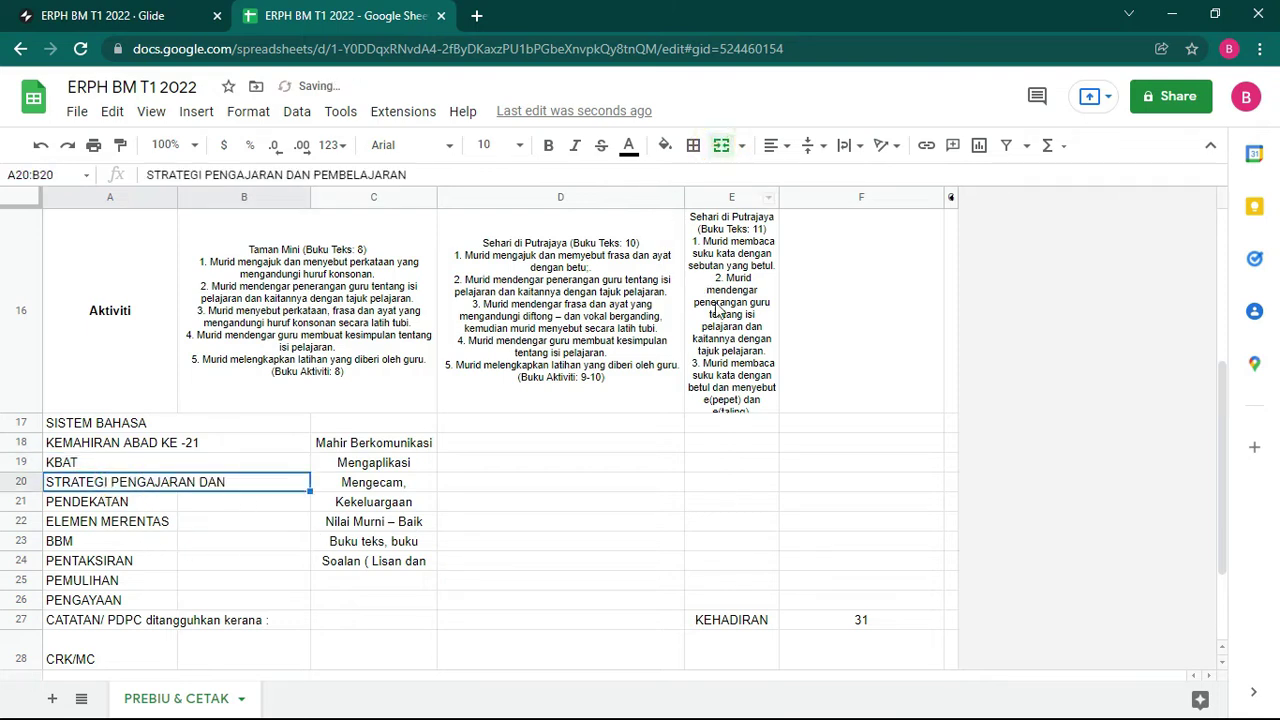
Step: Merge the Objektif E15:F15 and Aktiviti E16:F16 cells
{"action": "scroll", "coordinate": [718, 310], "scroll_direction": "up", "scroll_amount": 5}
{"action": "left_click_drag", "start_coordinate": [740, 390], "coordinate": [838, 398]}
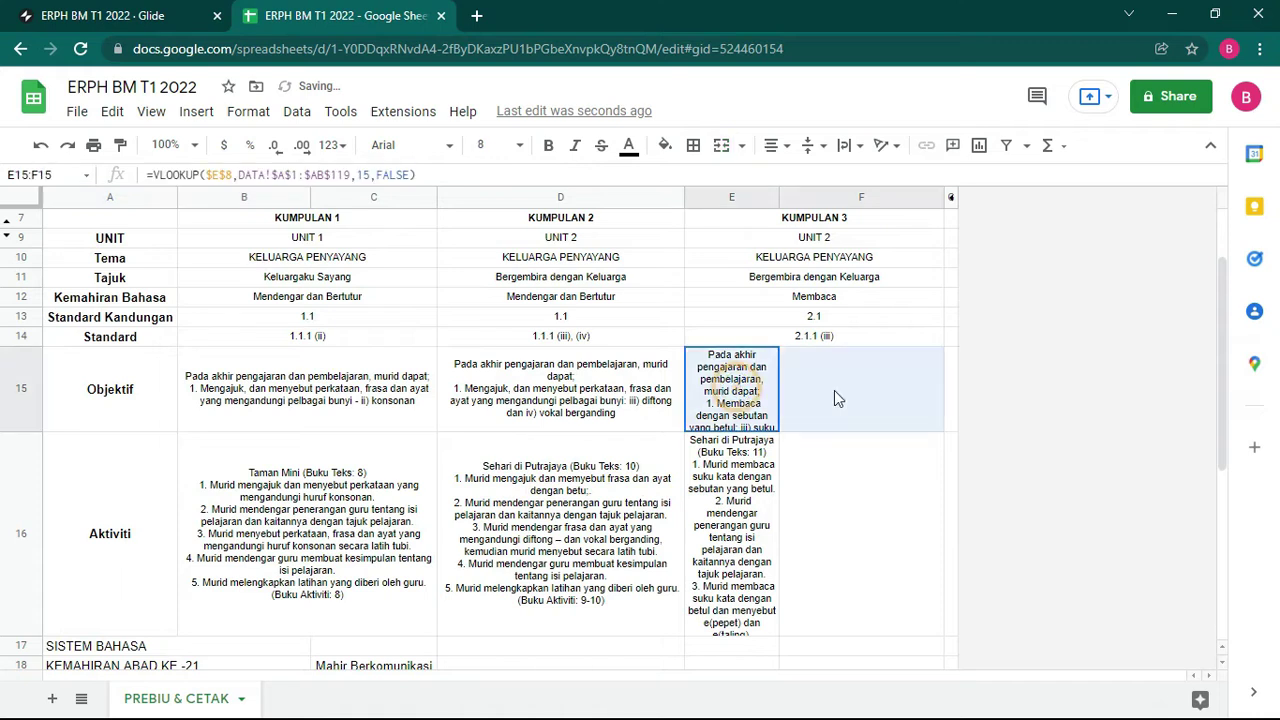
{"action": "left_click", "coordinate": [722, 146]}
{"action": "left_click_drag", "start_coordinate": [740, 500], "coordinate": [812, 502]}
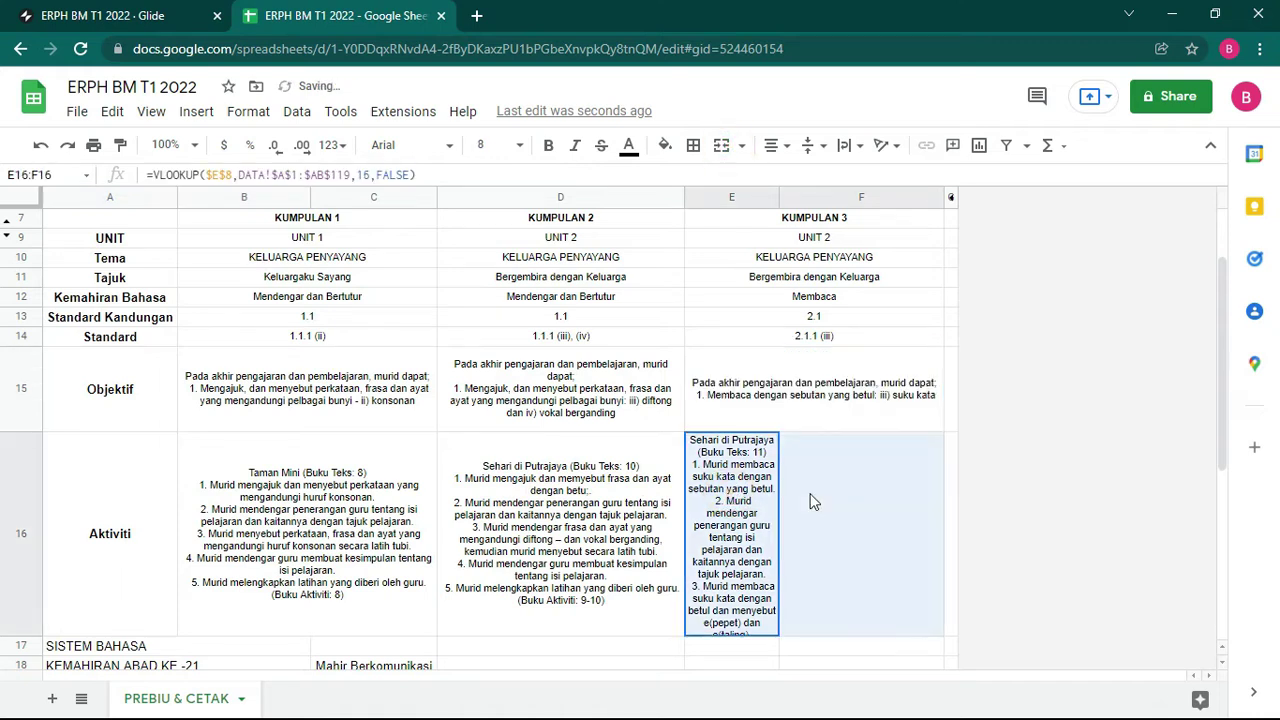
{"action": "left_click", "coordinate": [721, 146]}
Step: Merge rows 21 through 24, including BBM and PENTAKSIRAN, across columns A and B
{"action": "scroll", "coordinate": [254, 527], "scroll_direction": "down", "scroll_amount": 3}
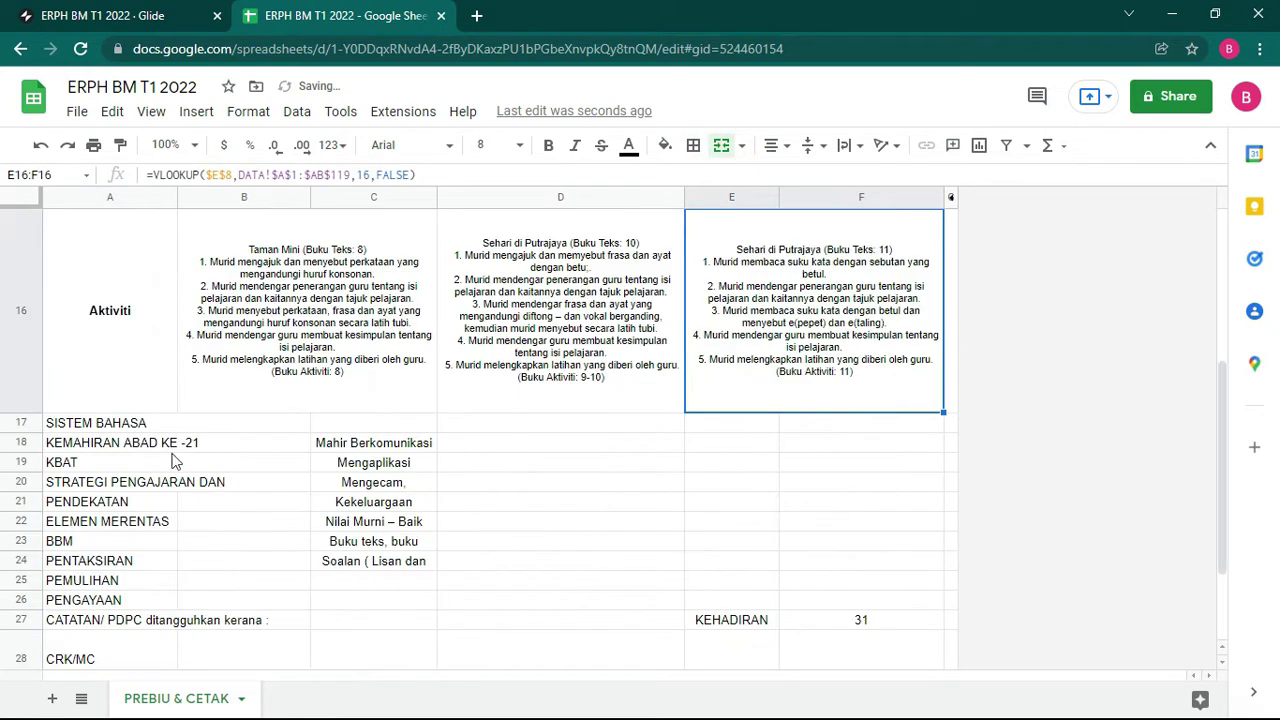
{"action": "left_click_drag", "start_coordinate": [128, 510], "coordinate": [240, 512]}
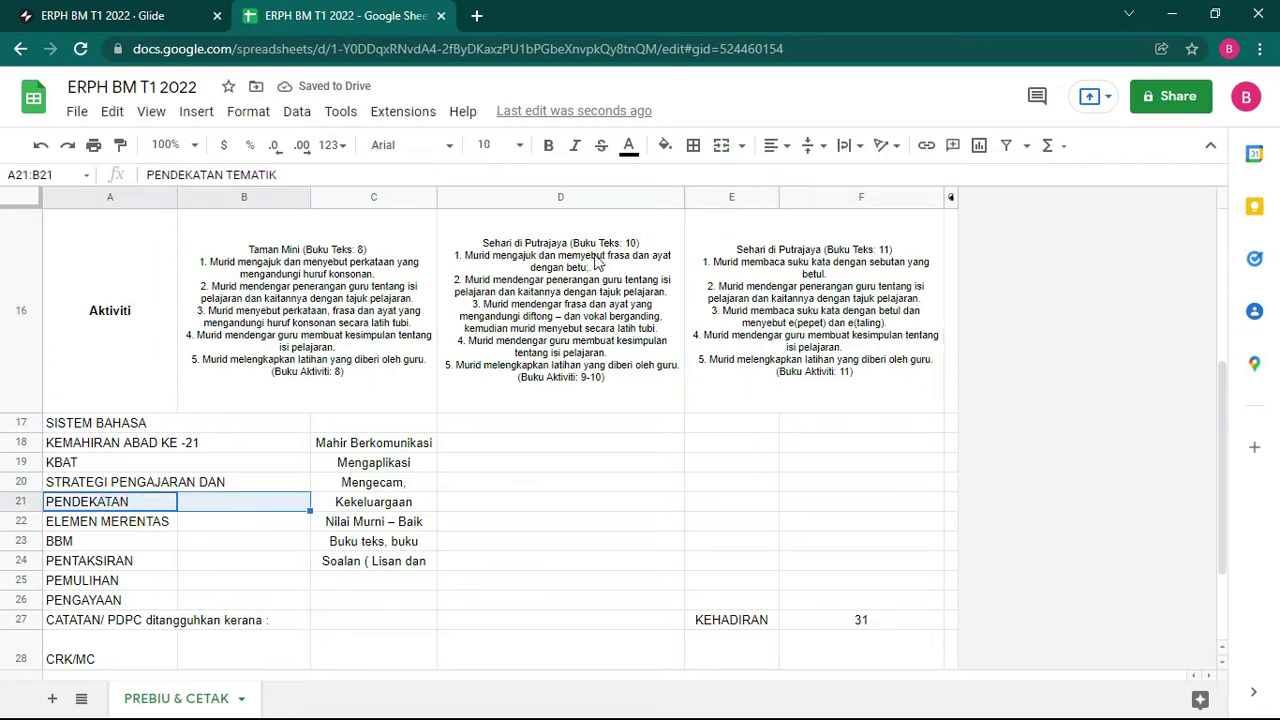
{"action": "left_click", "coordinate": [721, 146]}
{"action": "left_click_drag", "start_coordinate": [113, 527], "coordinate": [222, 523]}
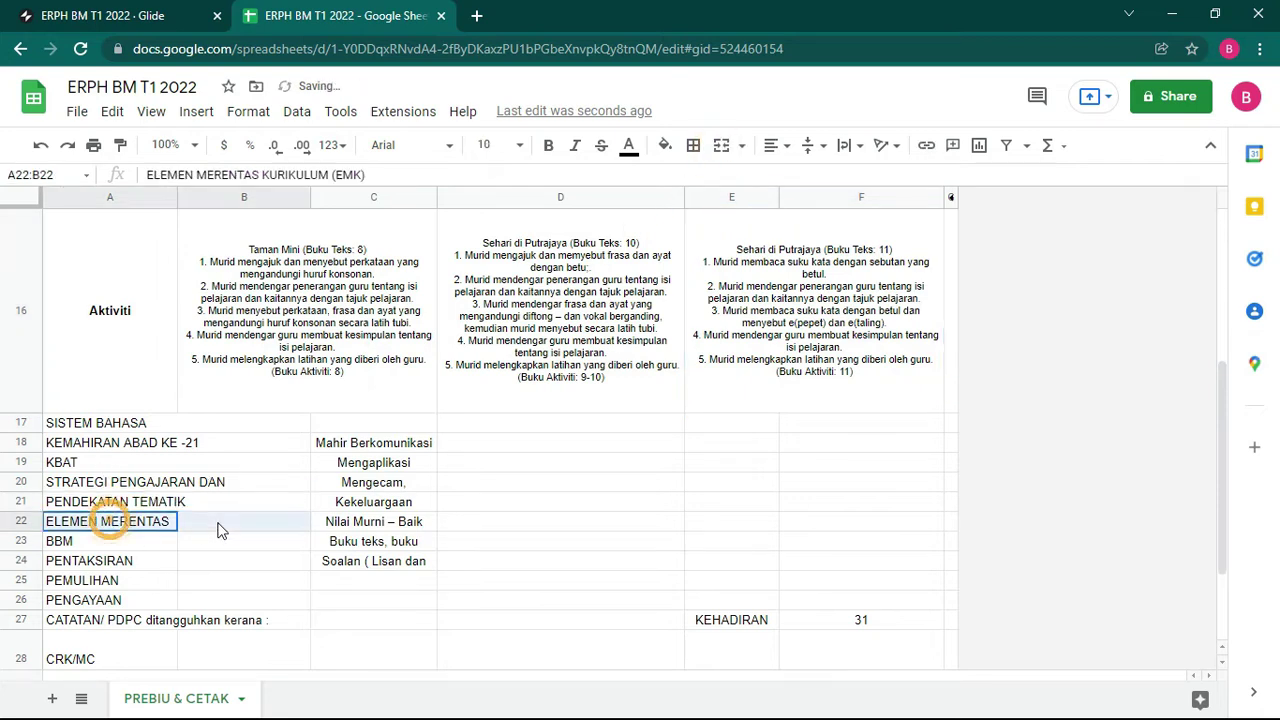
{"action": "left_click", "coordinate": [721, 146]}
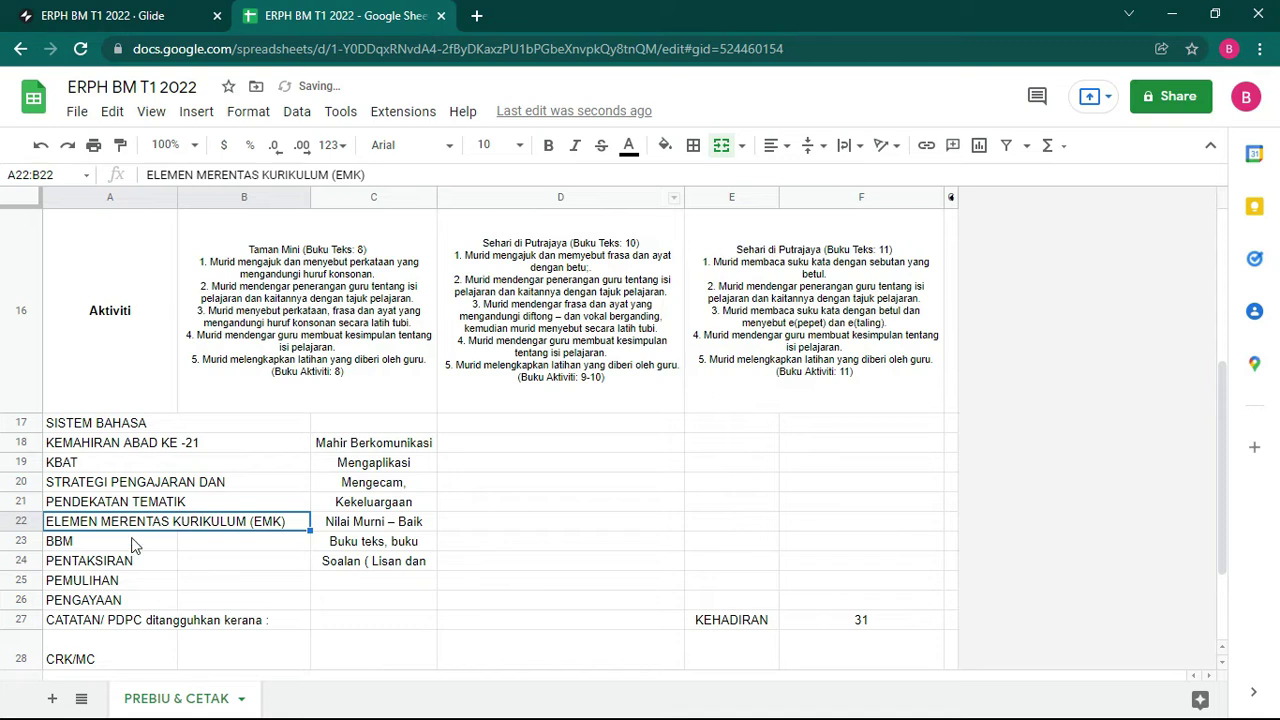
{"action": "left_click_drag", "start_coordinate": [134, 545], "coordinate": [243, 543]}
{"action": "left_click", "coordinate": [721, 146]}
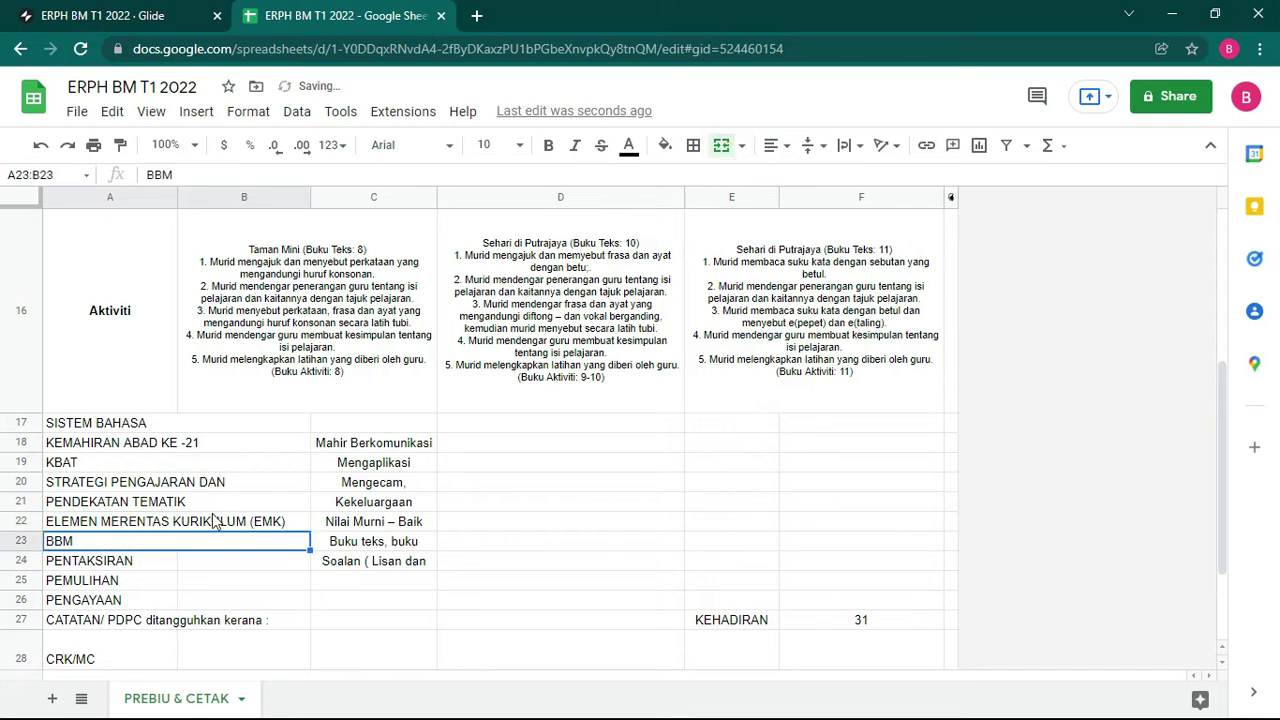
{"action": "left_click_drag", "start_coordinate": [113, 567], "coordinate": [217, 566]}
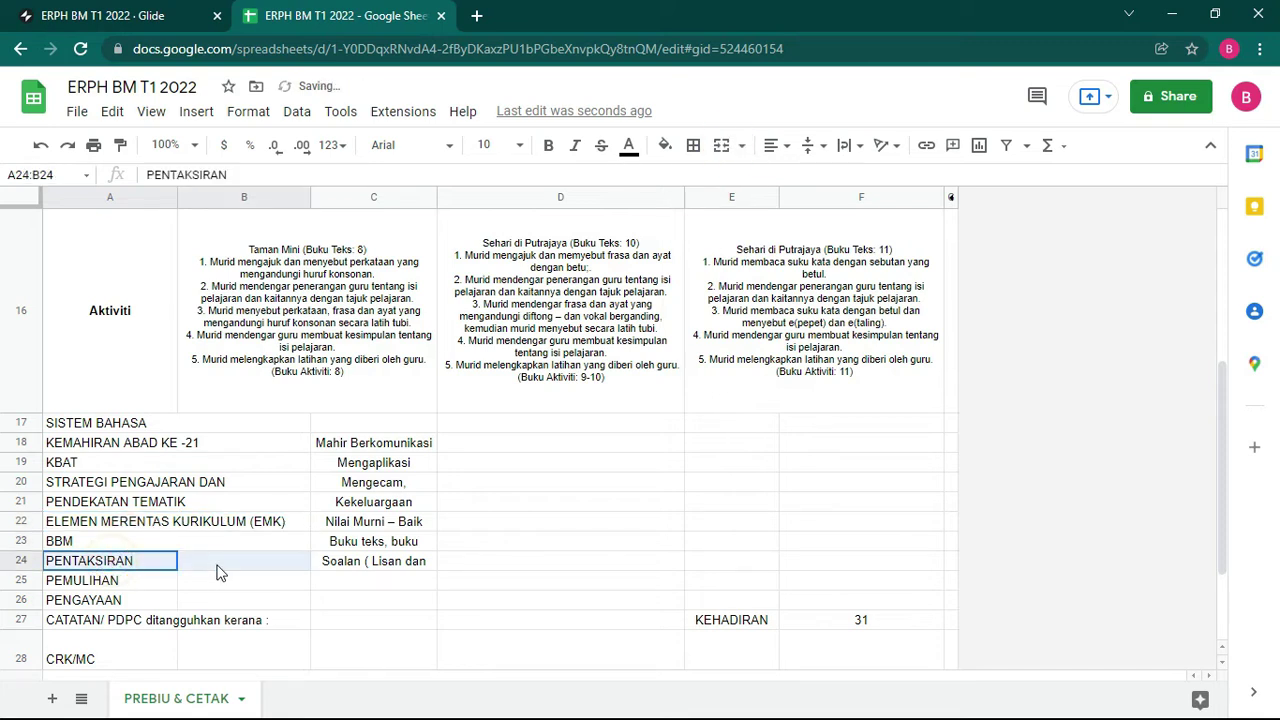
{"action": "left_click", "coordinate": [721, 146]}
Step: Merge PEMULIHAN in A25:B25 and PENGAYAAN in A26:B26
{"action": "left_click_drag", "start_coordinate": [136, 584], "coordinate": [223, 591]}
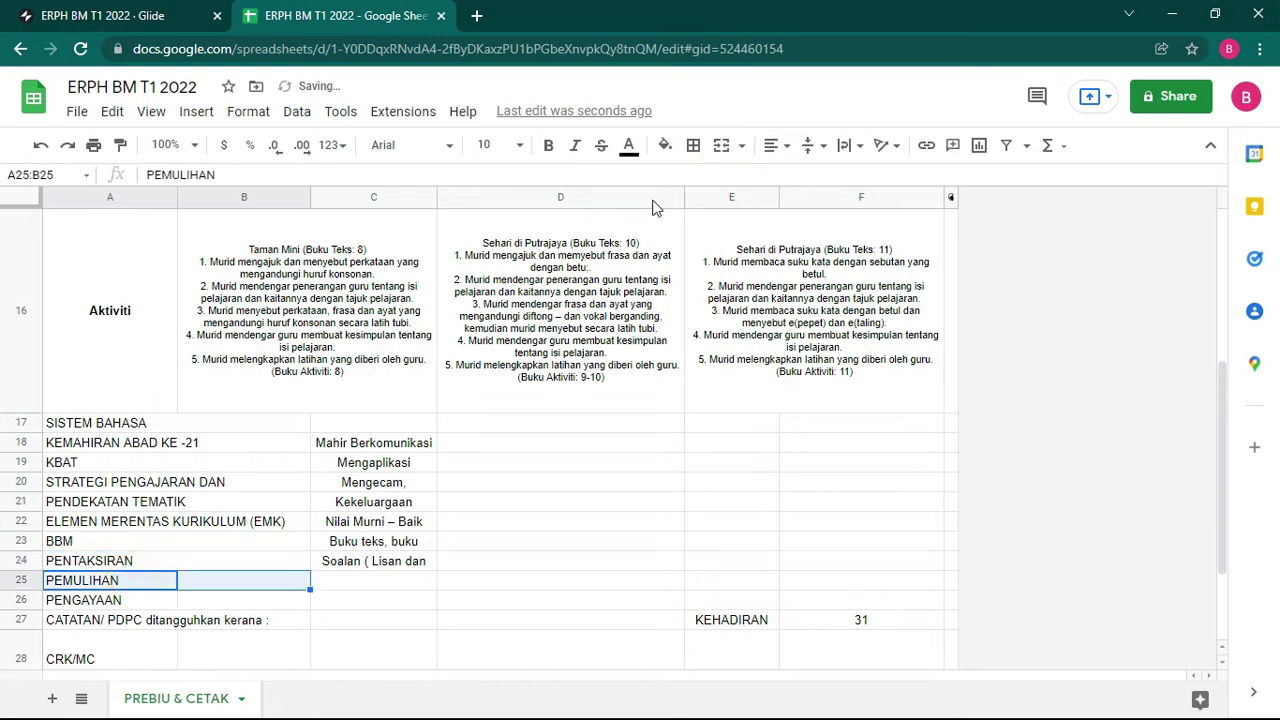
{"action": "left_click", "coordinate": [721, 146]}
{"action": "left_click_drag", "start_coordinate": [100, 606], "coordinate": [243, 601]}
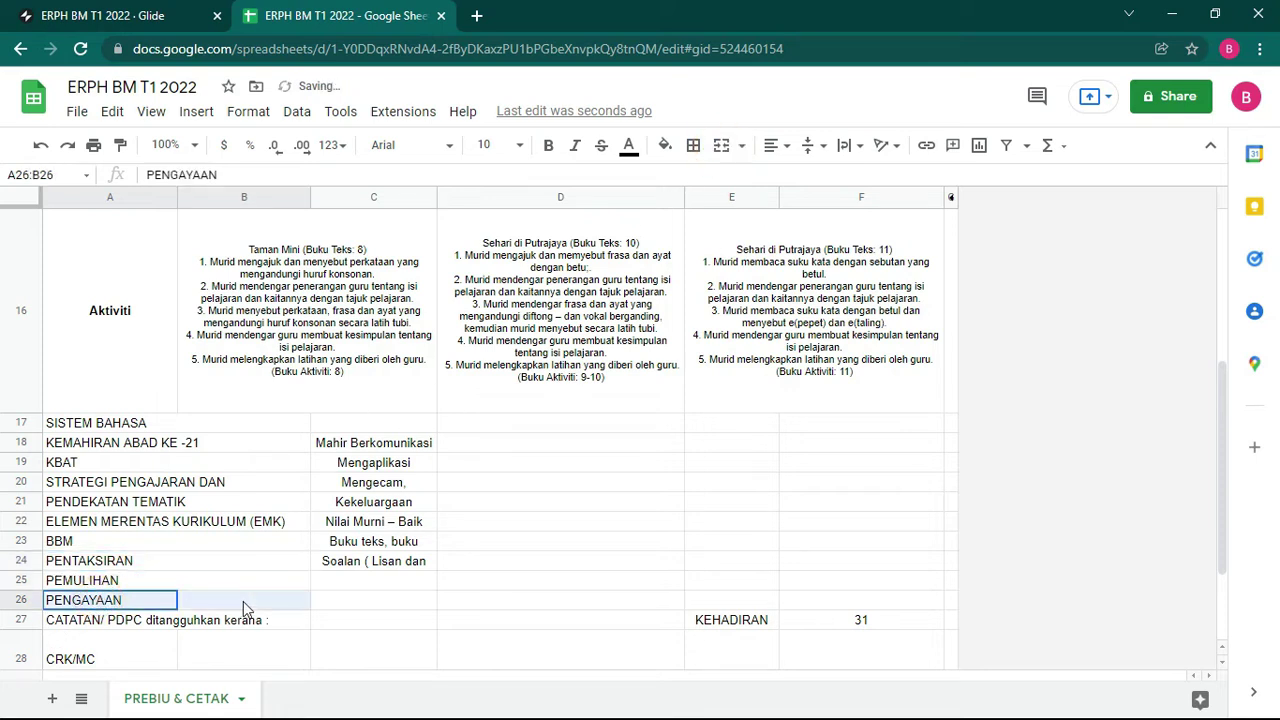
{"action": "left_click", "coordinate": [721, 146]}
{"action": "scroll", "coordinate": [197, 472], "scroll_direction": "down", "scroll_amount": 3}
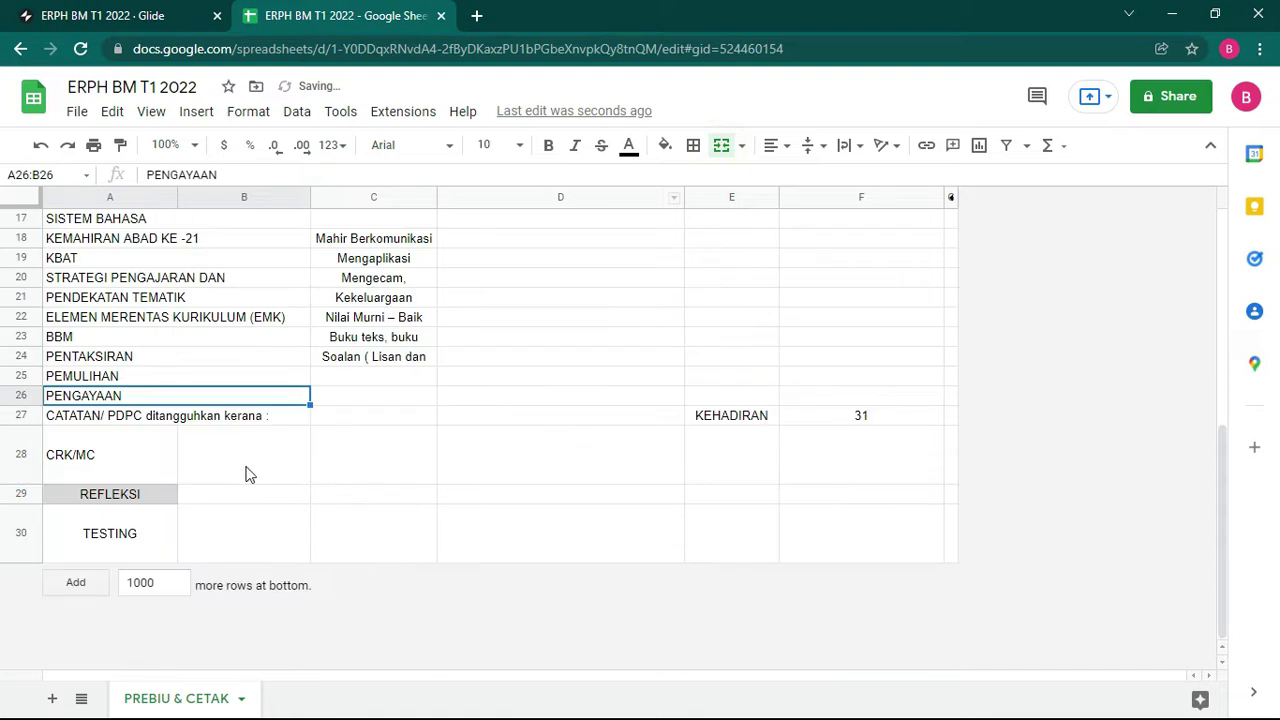
Step: Merge REFLEKSI across A29:F29 and TESTING across A30:F30
{"action": "left_click_drag", "start_coordinate": [157, 494], "coordinate": [829, 495]}
{"action": "left_click", "coordinate": [721, 146]}
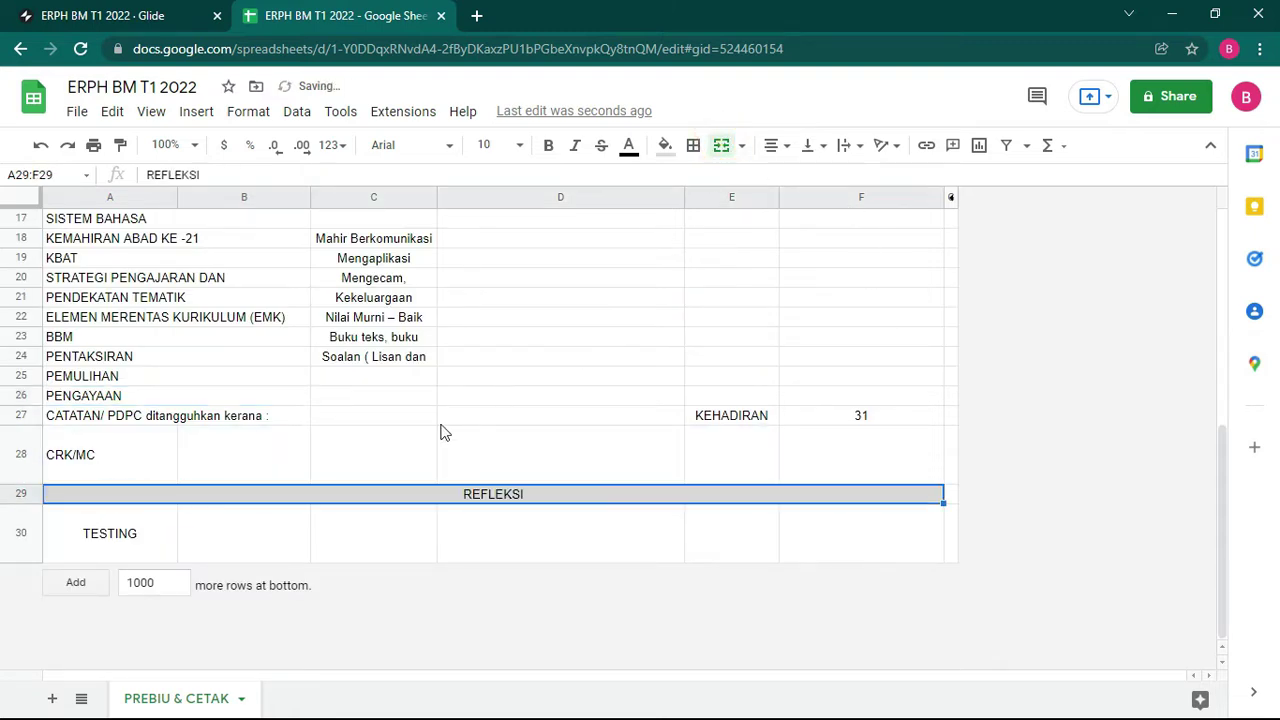
{"action": "left_click_drag", "start_coordinate": [91, 533], "coordinate": [850, 537]}
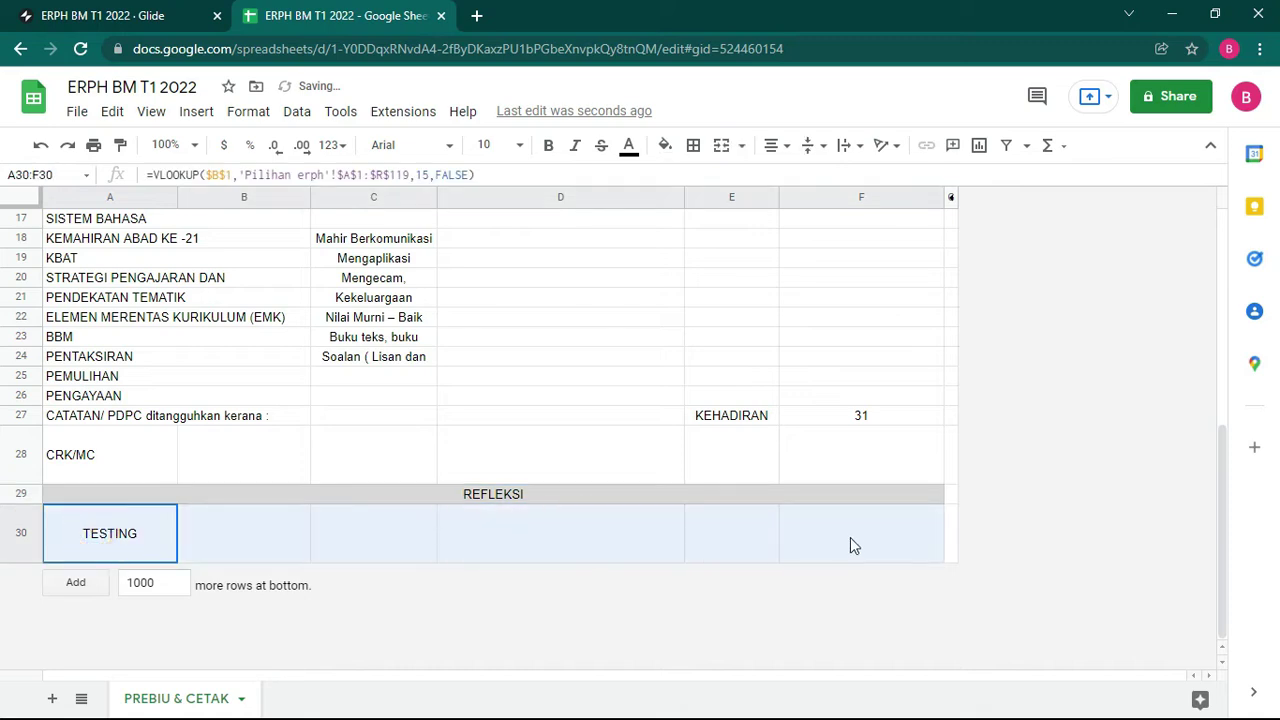
{"action": "left_click", "coordinate": [721, 145]}
{"action": "scroll", "coordinate": [731, 600], "scroll_direction": "up", "scroll_amount": 2}
{"action": "scroll", "coordinate": [735, 580], "scroll_direction": "down", "scroll_amount": 2}
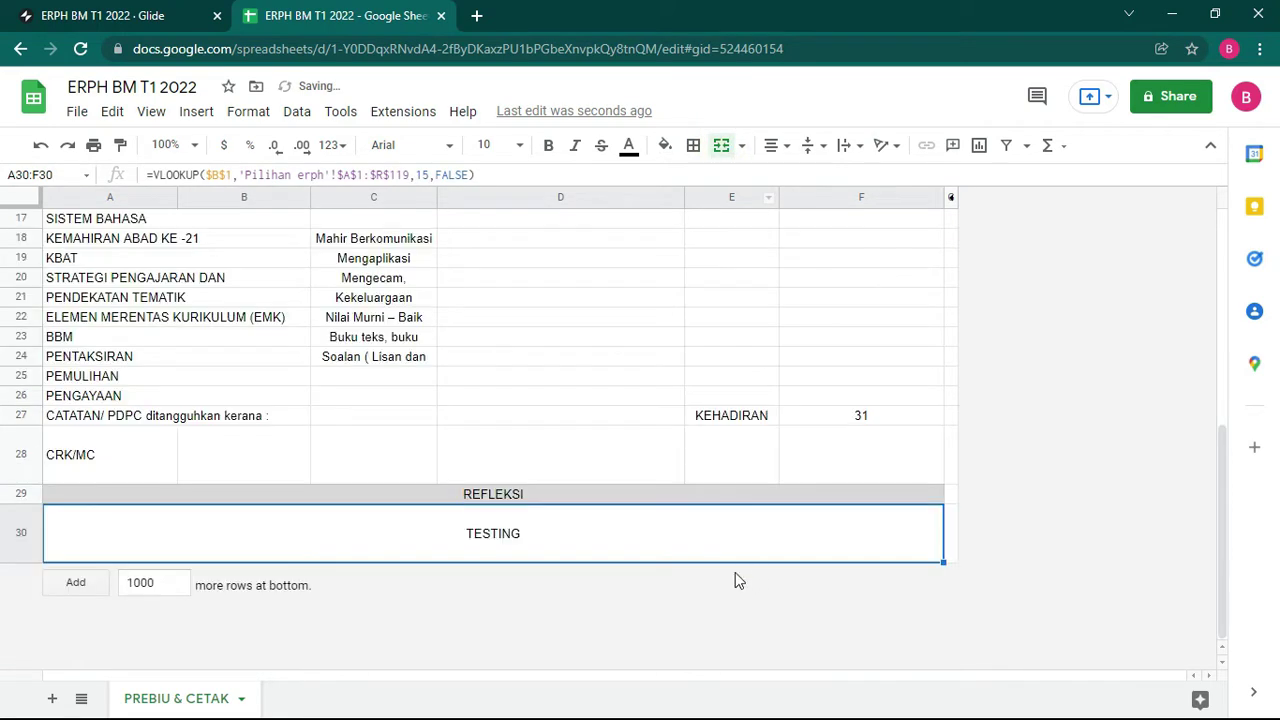
{"action": "scroll", "coordinate": [816, 476], "scroll_direction": "up", "scroll_amount": 3}
{"action": "scroll", "coordinate": [804, 502], "scroll_direction": "down", "scroll_amount": 3}
{"action": "left_click", "coordinate": [380, 358]}
Step: Merge C26:F26, C25:F25 and C24:F24, undoing an accidental change to row 24
{"action": "left_click_drag", "start_coordinate": [375, 394], "coordinate": [837, 403]}
{"action": "left_click", "coordinate": [725, 145]}
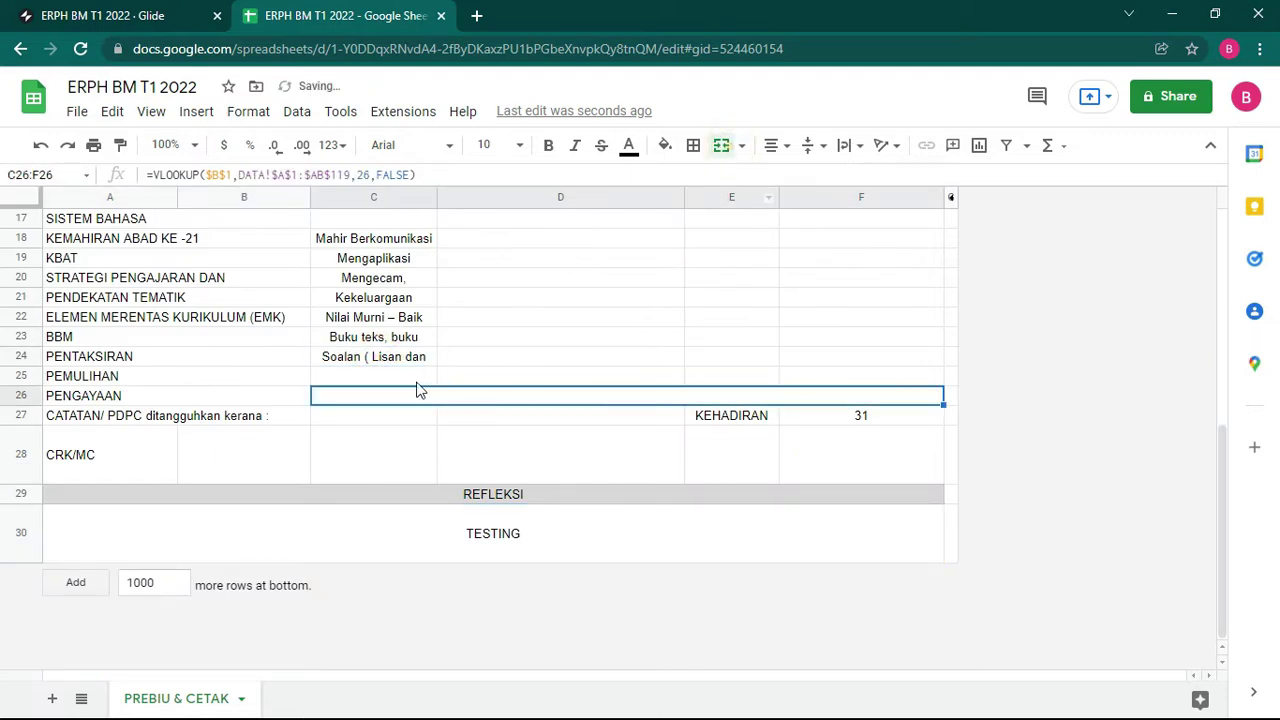
{"action": "left_click_drag", "start_coordinate": [414, 378], "coordinate": [860, 376]}
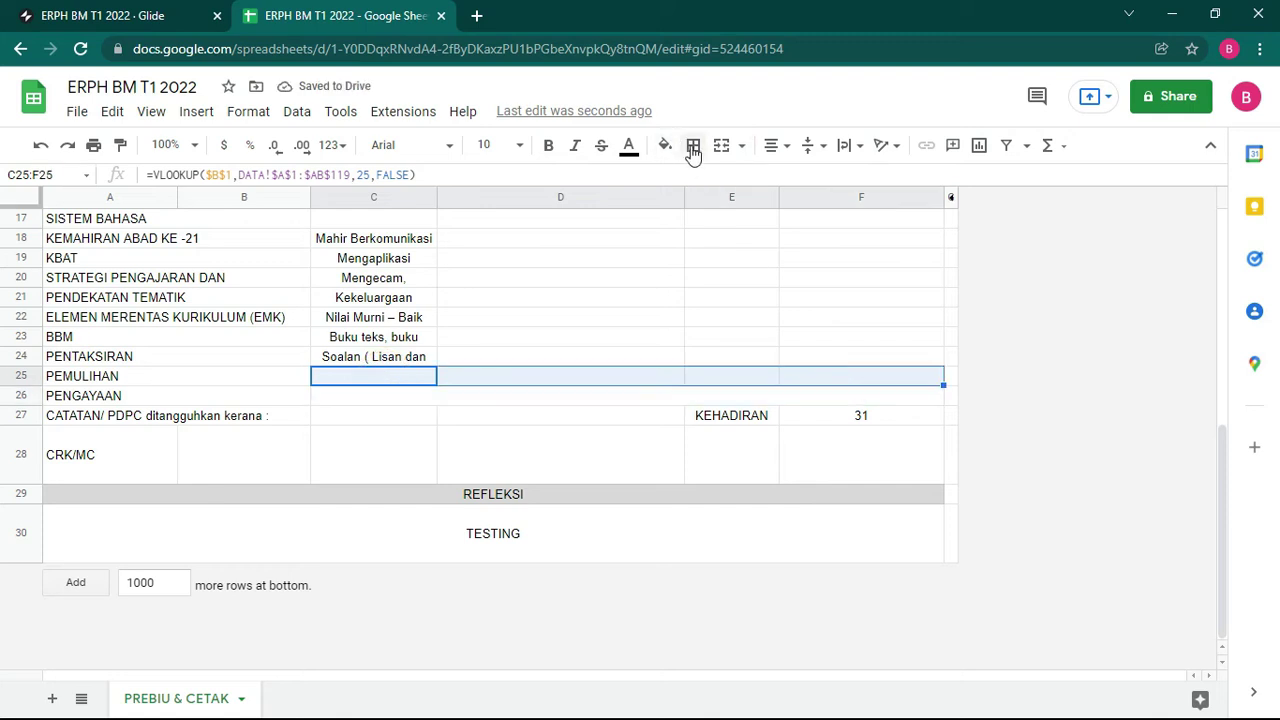
{"action": "left_click", "coordinate": [720, 147]}
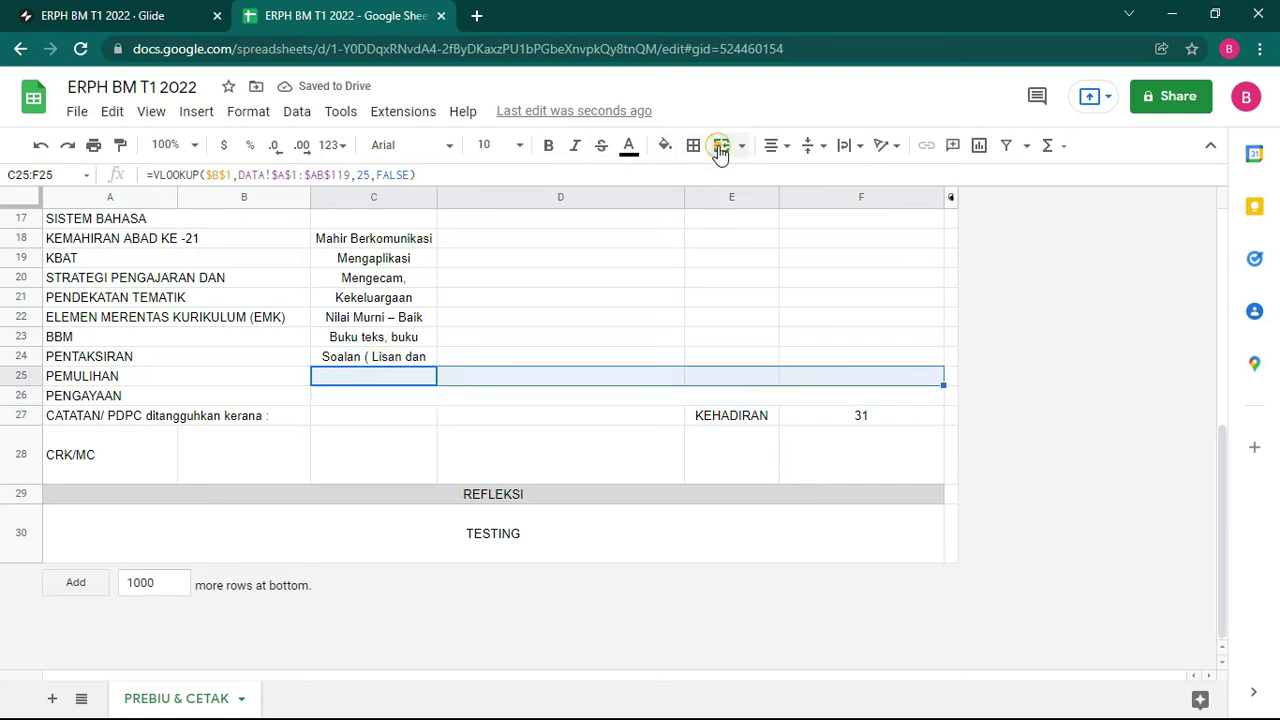
{"action": "left_click", "coordinate": [386, 357]}
{"action": "key", "text": "ctrl+c"}
{"action": "left_click", "coordinate": [390, 372]}
{"action": "left_click", "coordinate": [392, 385]}
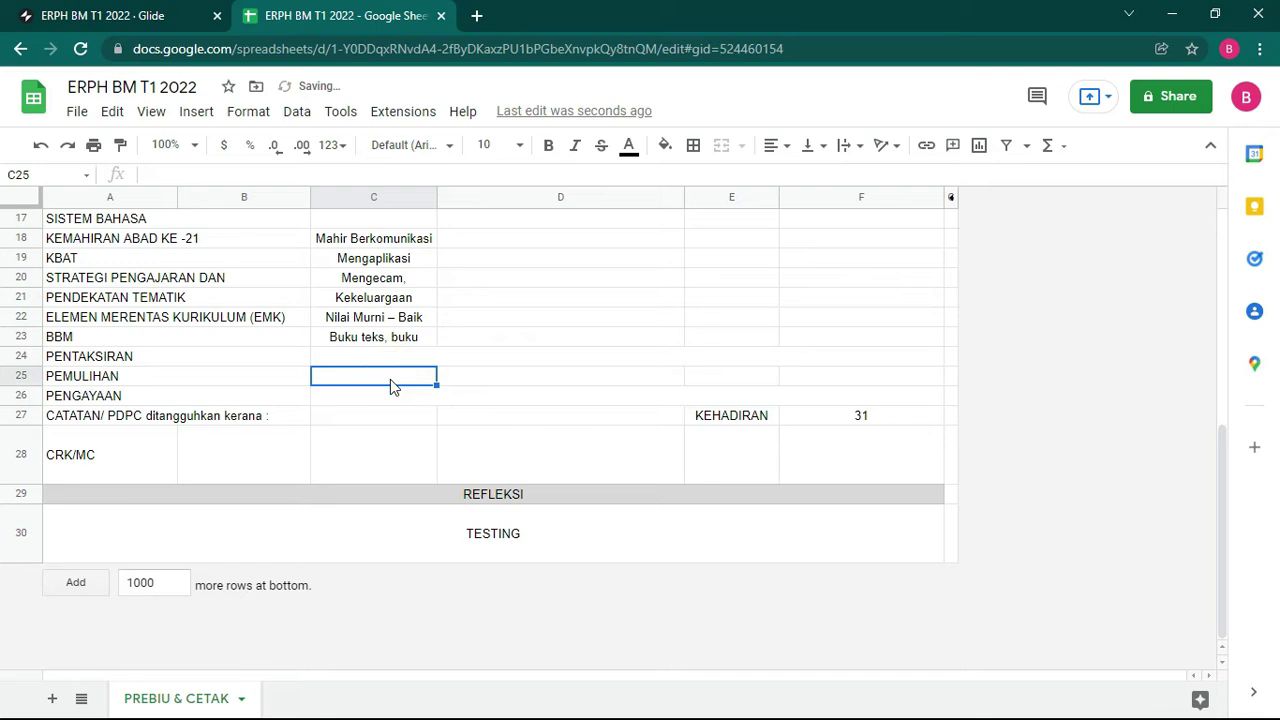
{"action": "key", "text": "ctrl+z"}
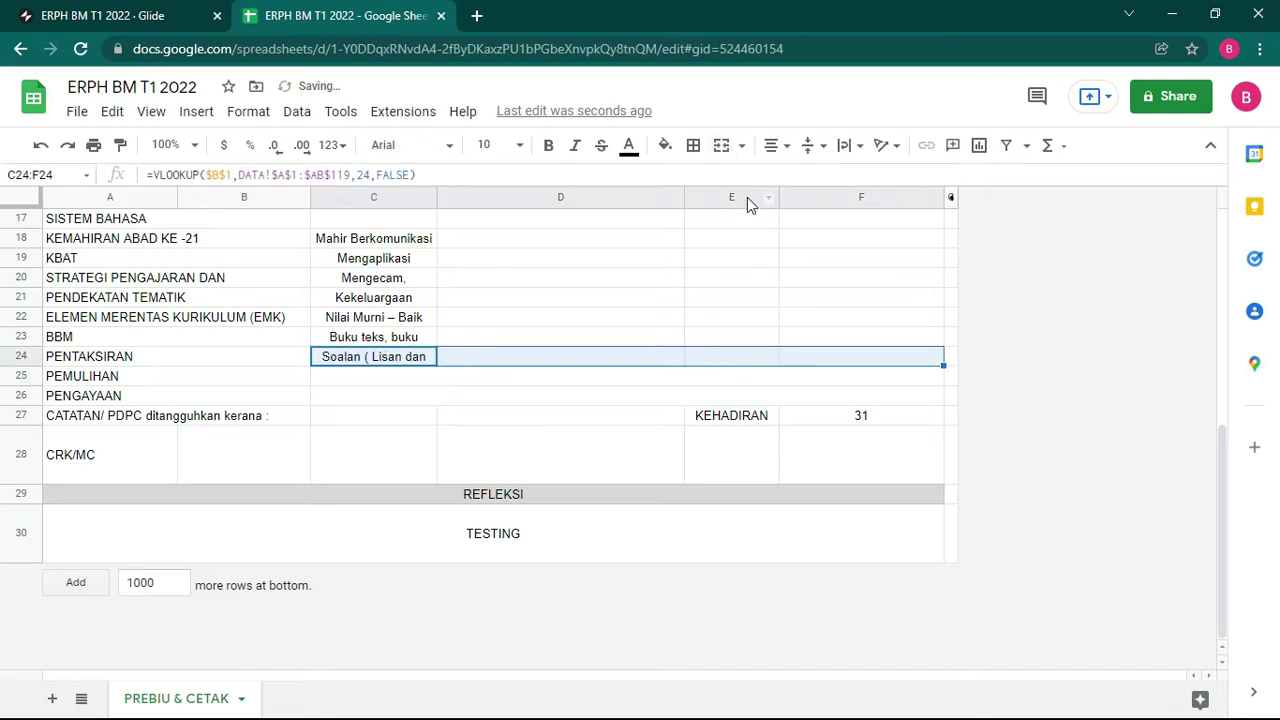
{"action": "left_click", "coordinate": [721, 145]}
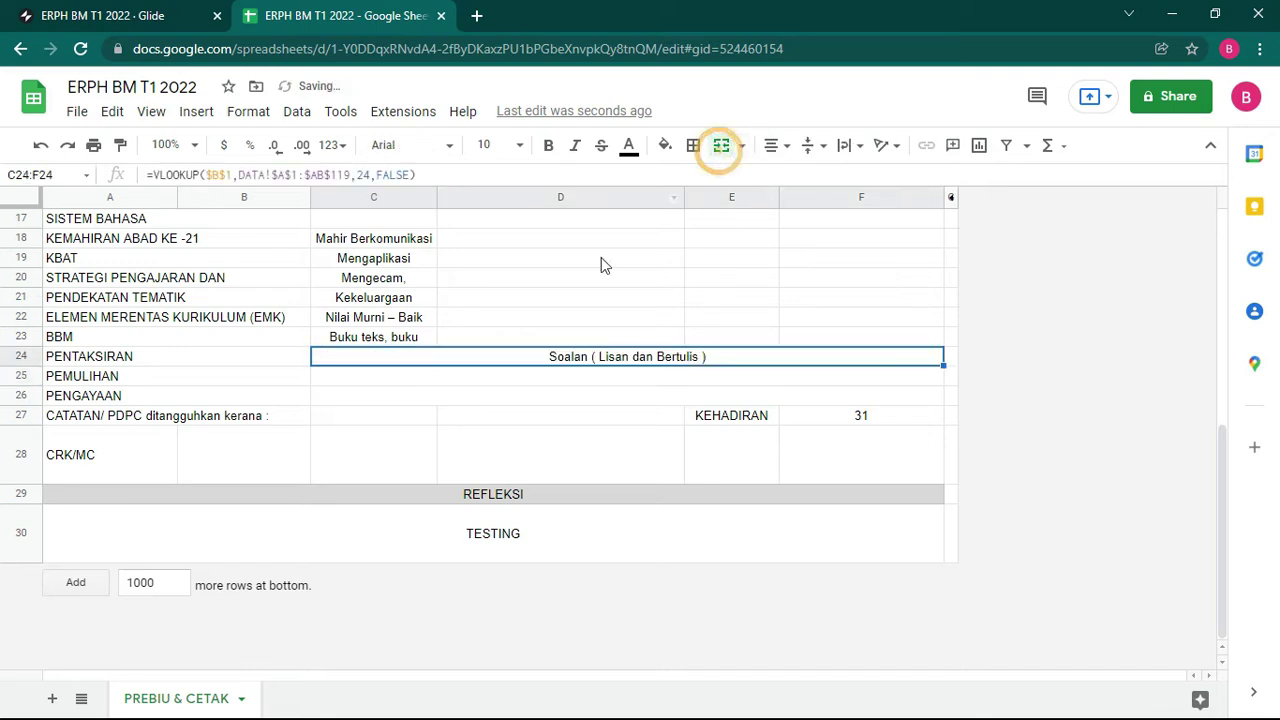
Step: Merge C23:F23, C22:F22 and C21:F21
{"action": "left_click", "coordinate": [371, 337]}
{"action": "left_click", "coordinate": [849, 343], "text": "shift"}
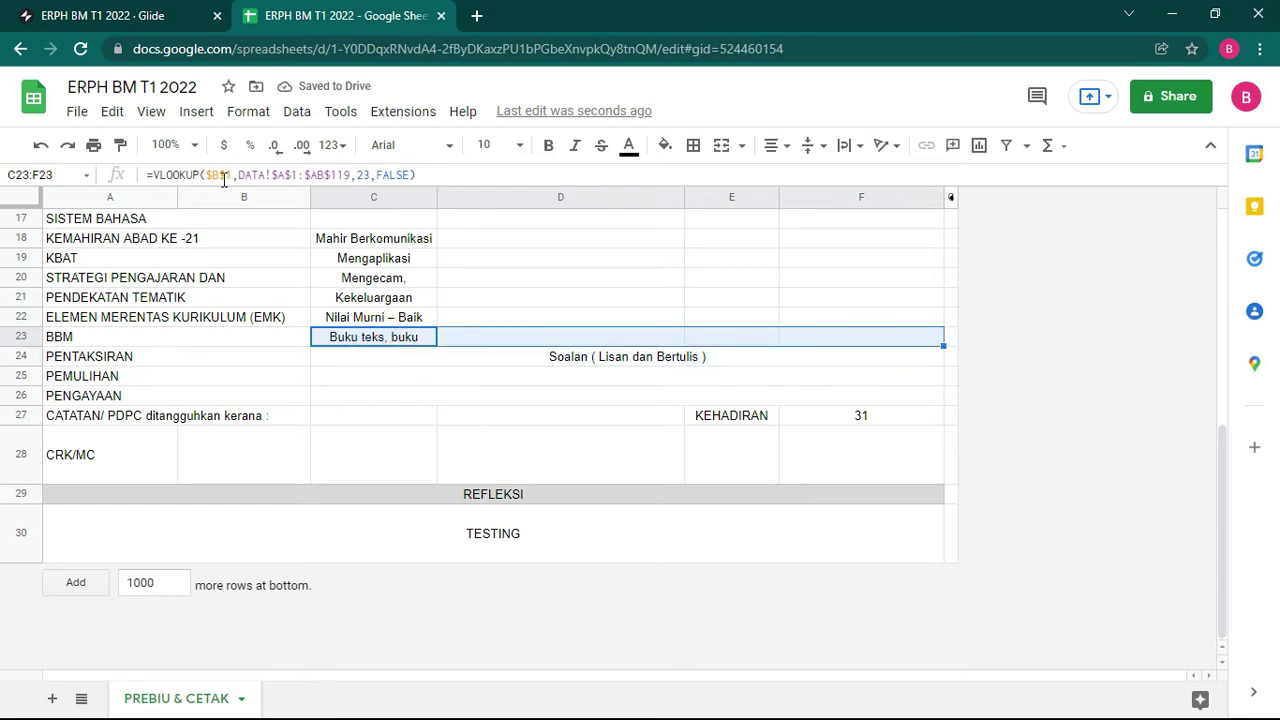
{"action": "left_click", "coordinate": [721, 145]}
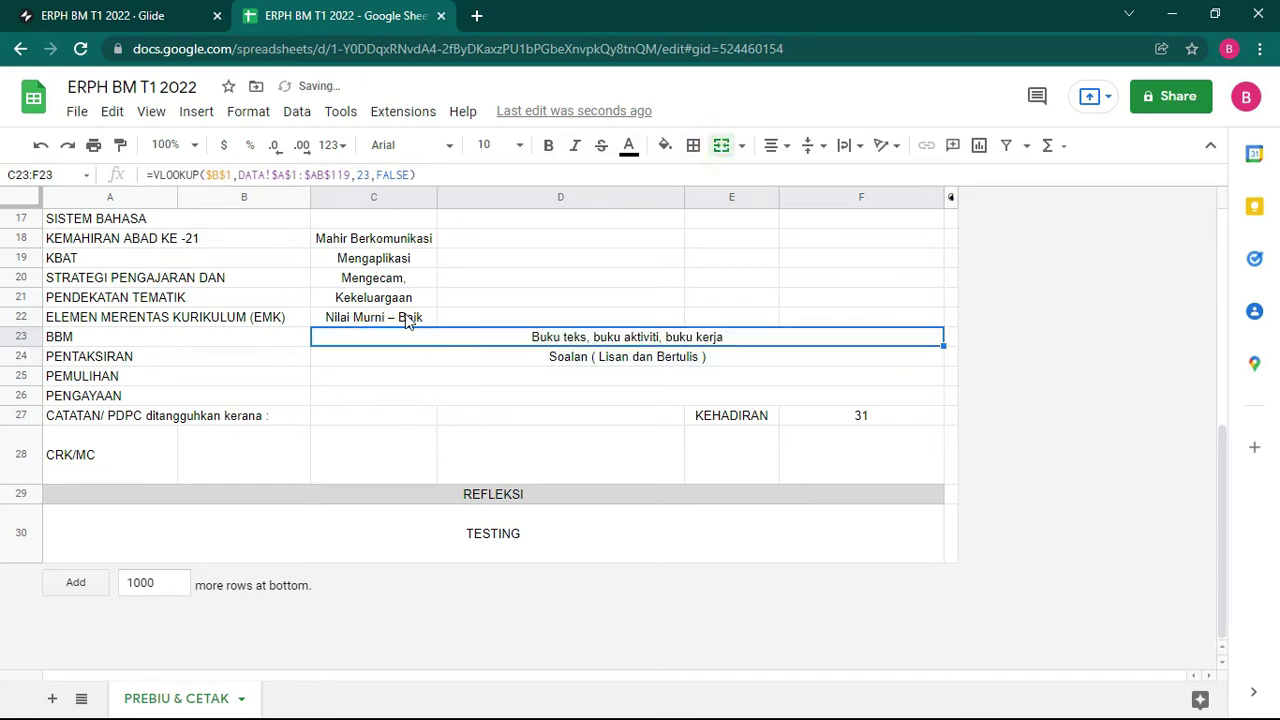
{"action": "left_click_drag", "start_coordinate": [408, 320], "coordinate": [787, 318]}
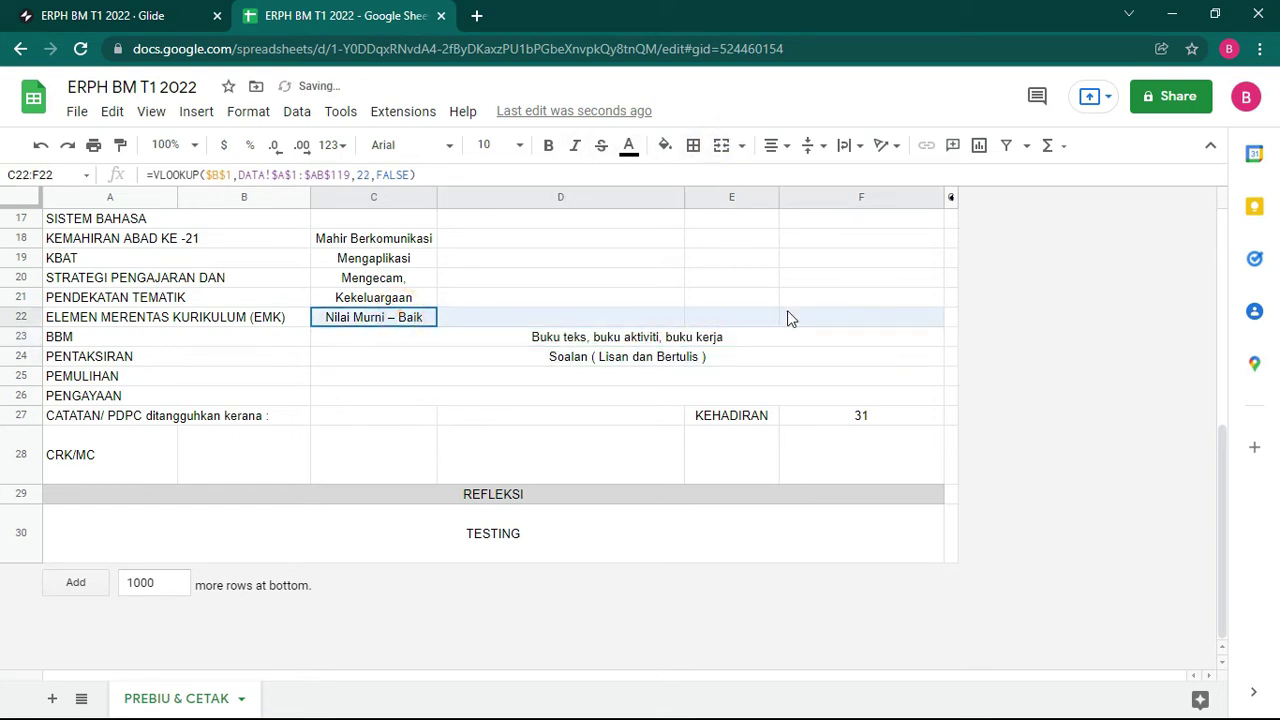
{"action": "left_click", "coordinate": [721, 145]}
{"action": "scroll", "coordinate": [400, 468], "scroll_direction": "up", "scroll_amount": 2}
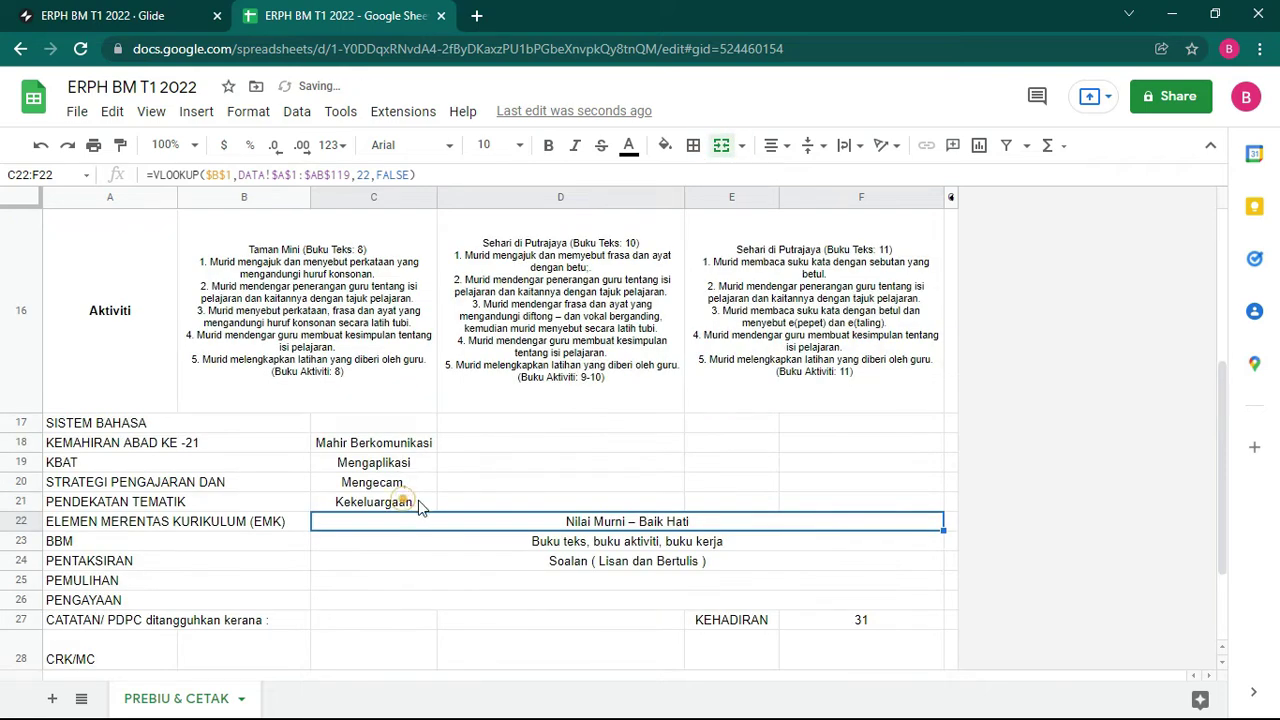
{"action": "left_click_drag", "start_coordinate": [418, 500], "coordinate": [806, 506]}
{"action": "left_click", "coordinate": [721, 145]}
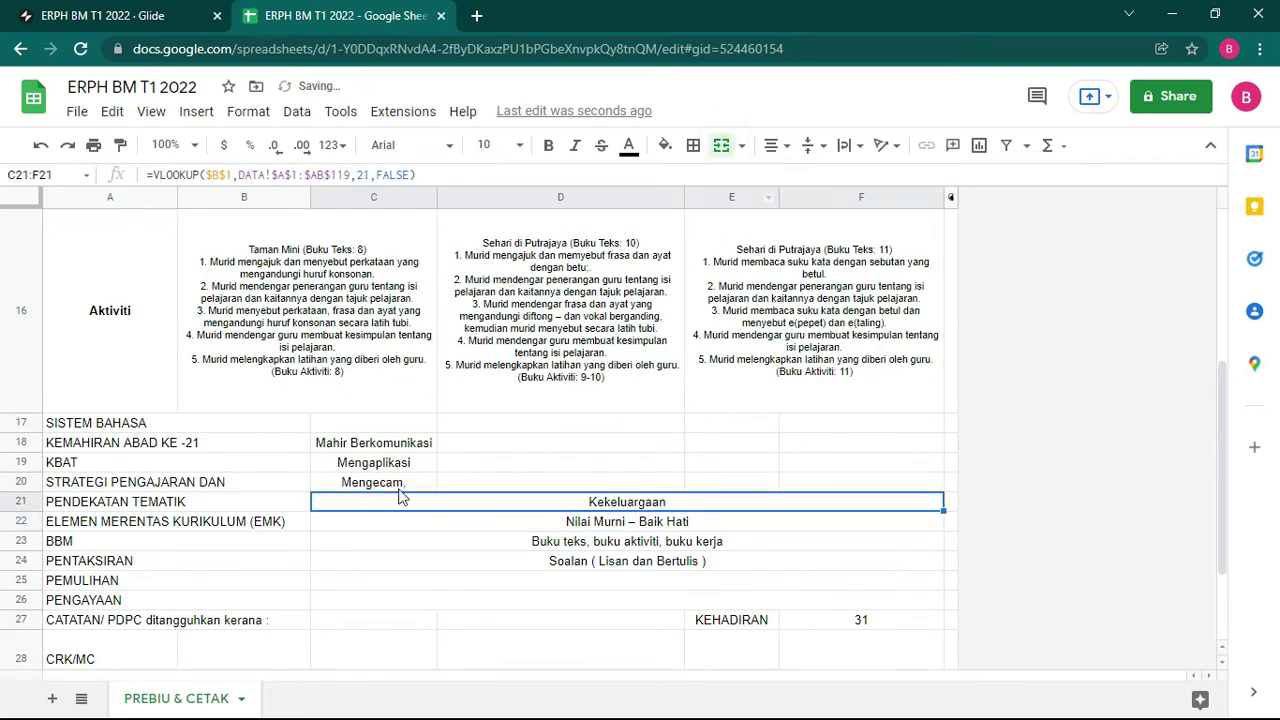
Step: Merge C20:F20, C19:F19, C18:F18 and C17:F17
{"action": "left_click_drag", "start_coordinate": [390, 488], "coordinate": [850, 482]}
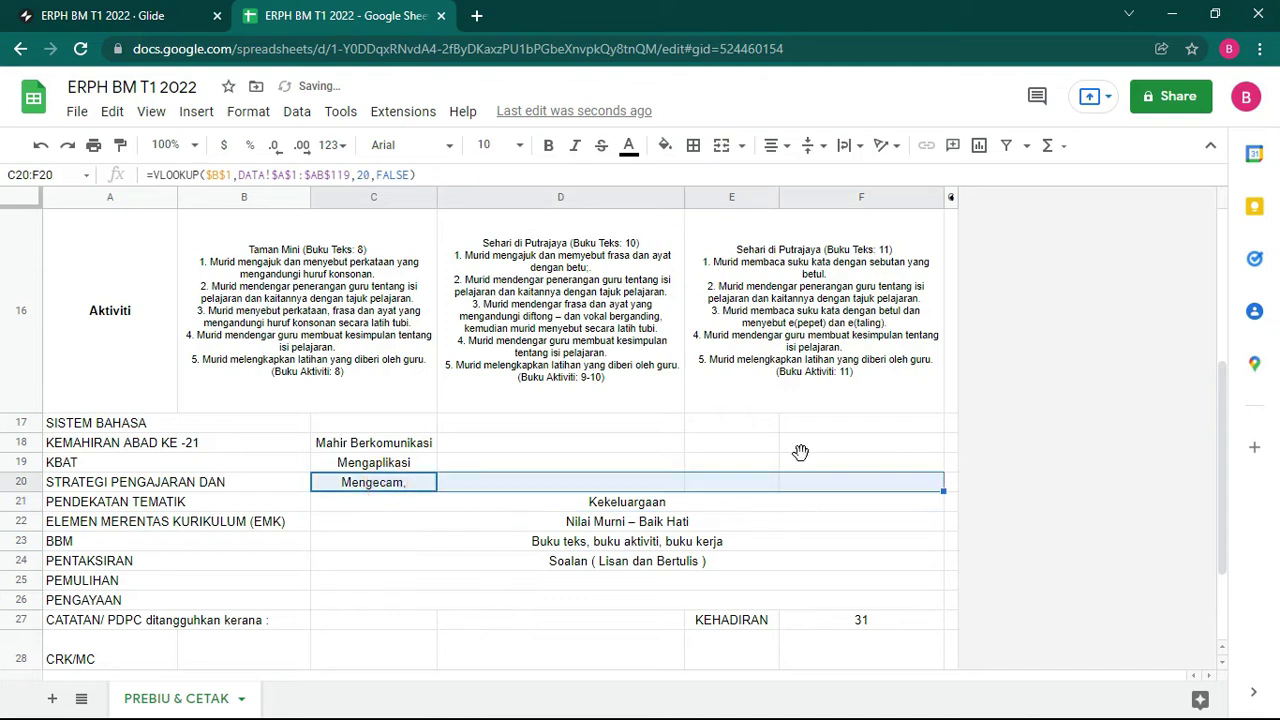
{"action": "left_click", "coordinate": [721, 145]}
{"action": "left_click_drag", "start_coordinate": [380, 466], "coordinate": [860, 463]}
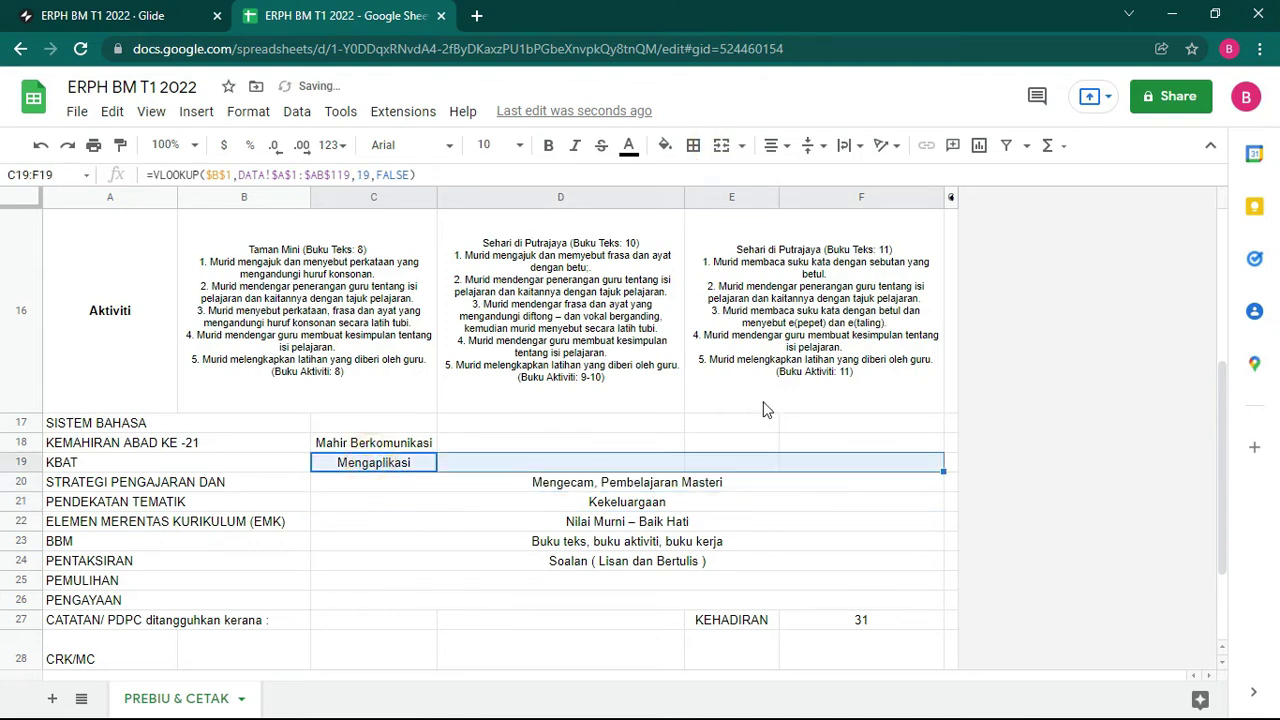
{"action": "left_click", "coordinate": [721, 145]}
{"action": "left_click_drag", "start_coordinate": [390, 445], "coordinate": [806, 455]}
{"action": "left_click", "coordinate": [721, 145]}
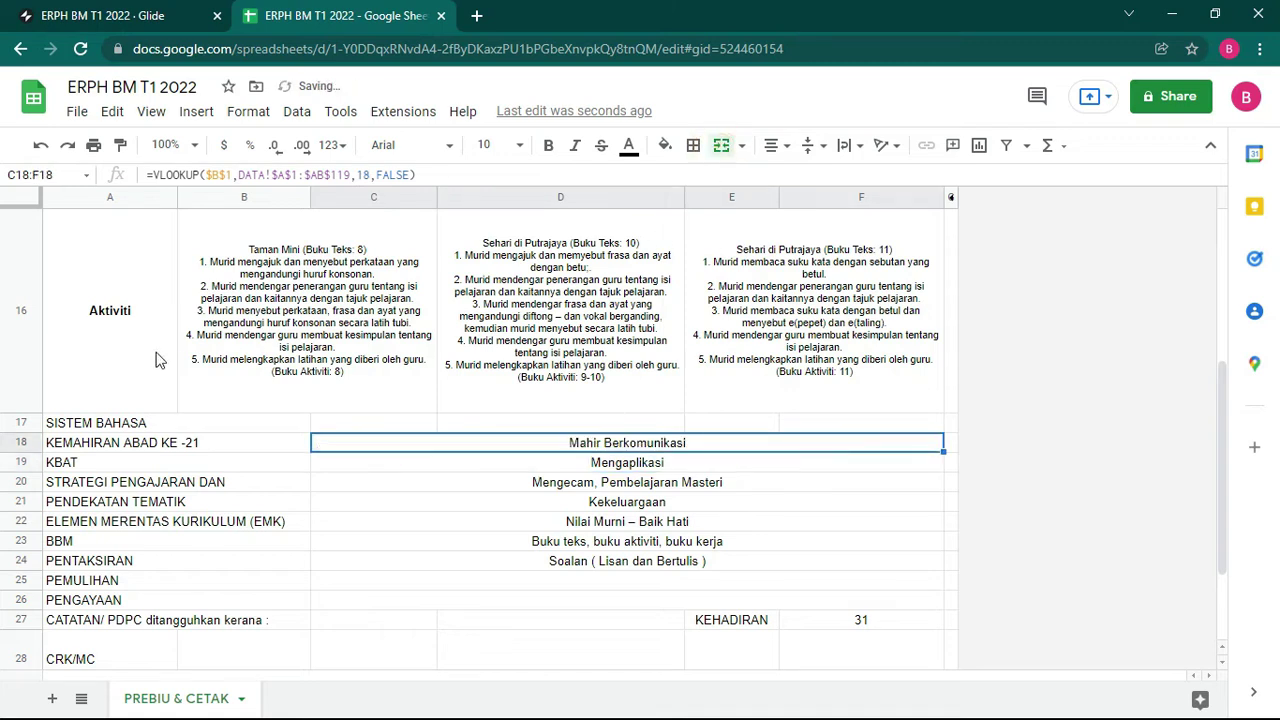
{"action": "left_click", "coordinate": [403, 423]}
{"action": "left_click_drag", "start_coordinate": [366, 423], "coordinate": [822, 435]}
{"action": "left_click", "coordinate": [721, 145]}
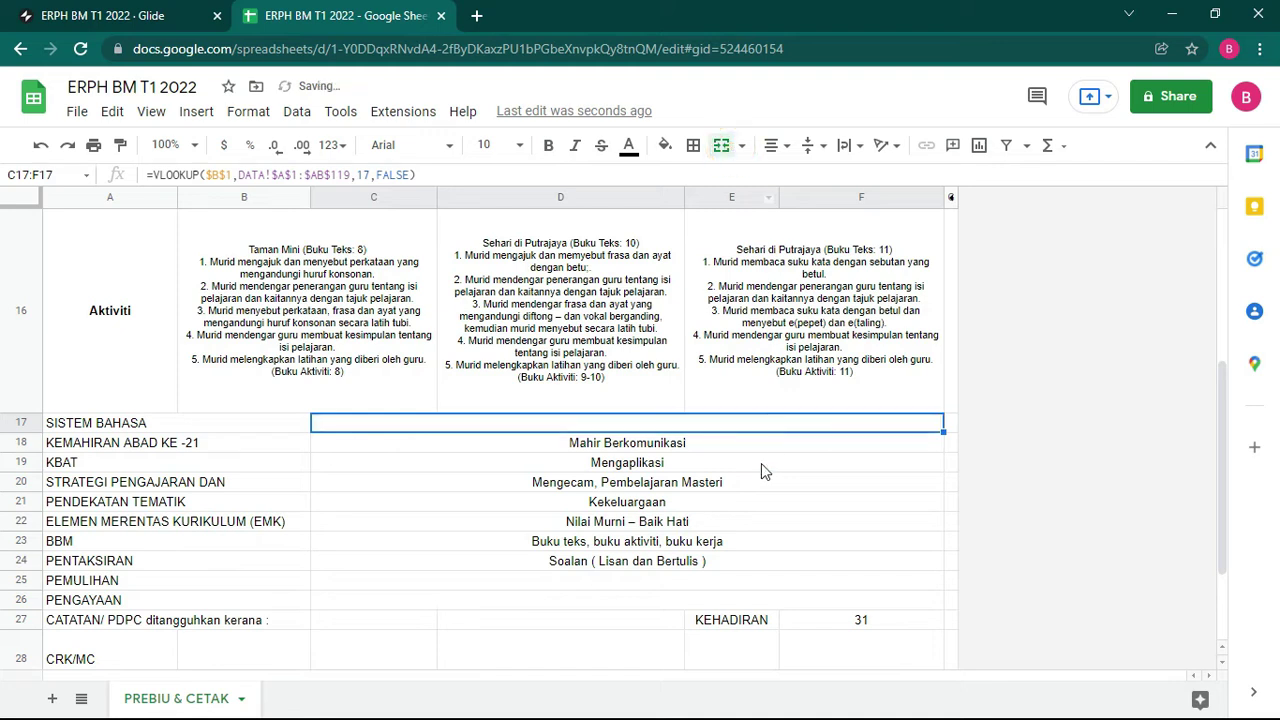
{"action": "scroll", "coordinate": [760, 466], "scroll_direction": "up", "scroll_amount": 2}
{"action": "scroll", "coordinate": [714, 371], "scroll_direction": "up", "scroll_amount": 3}
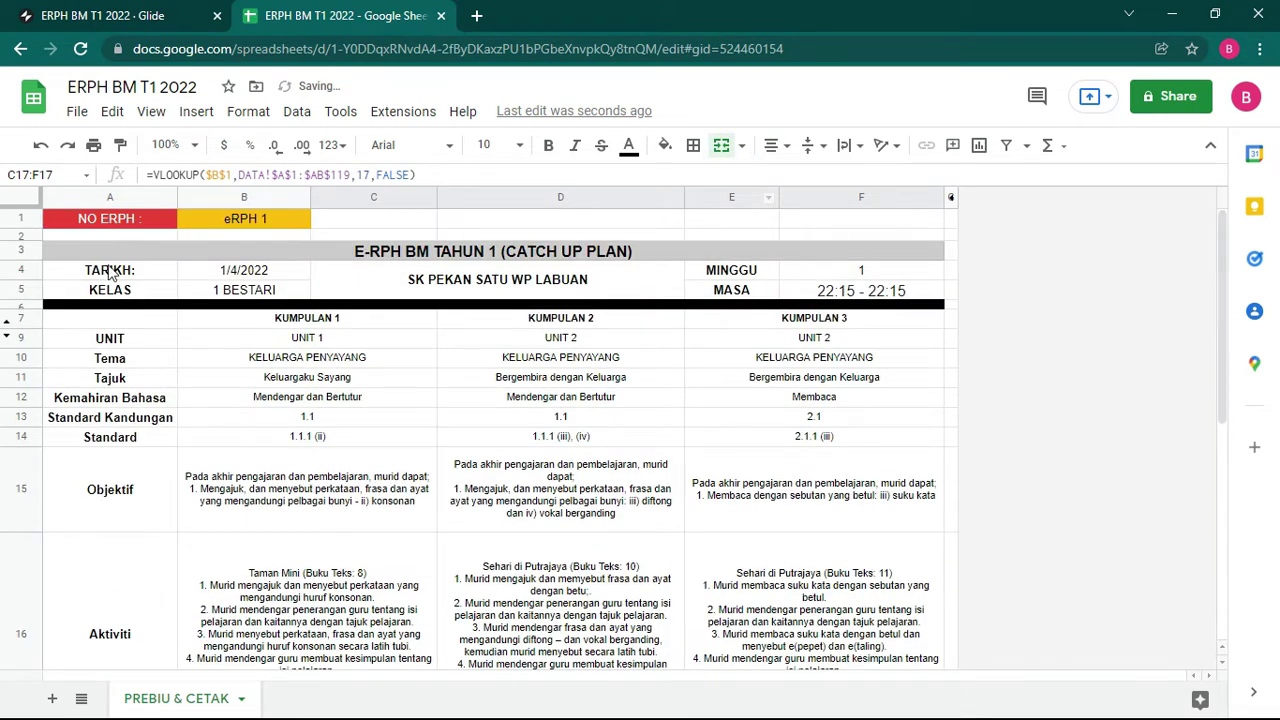
Step: Apply All borders to every cell from A3 through F30 of the lesson-plan template
{"action": "left_click_drag", "start_coordinate": [136, 251], "coordinate": [846, 534]}
{"action": "left_click", "coordinate": [693, 145]}
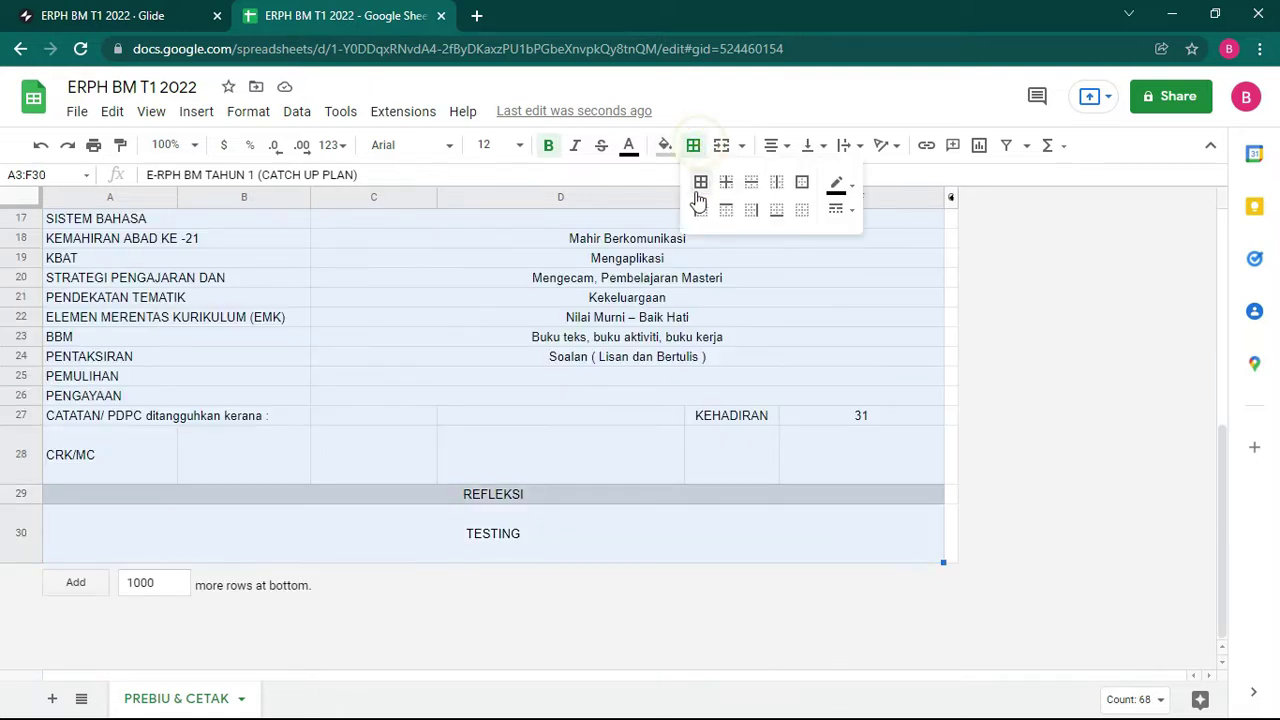
{"action": "left_click", "coordinate": [700, 181]}
{"action": "scroll", "coordinate": [630, 458], "scroll_direction": "up", "scroll_amount": 4}
{"action": "scroll", "coordinate": [630, 458], "scroll_direction": "down", "scroll_amount": 4}
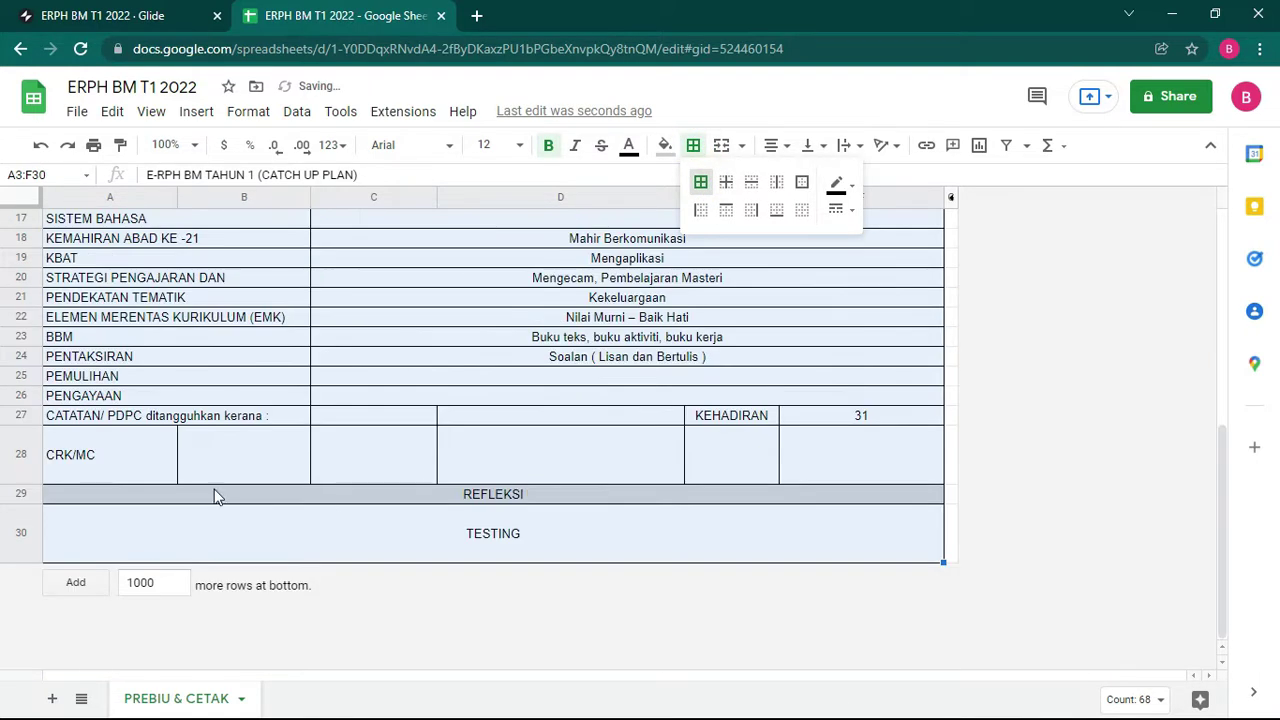
{"action": "left_click", "coordinate": [189, 449]}
{"action": "left_click_drag", "start_coordinate": [195, 418], "coordinate": [408, 426]}
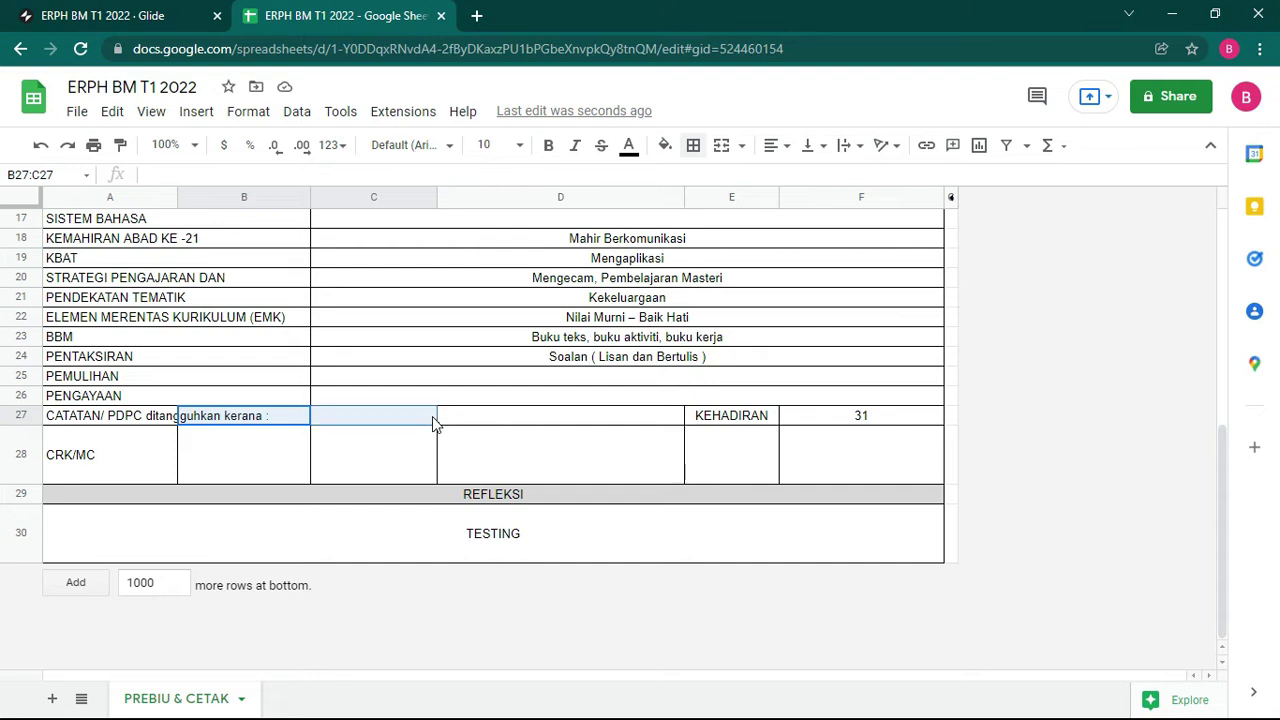
Step: Merge A27:C27 for the note and A28:C28 for the CRK/MC cell
{"action": "left_click", "coordinate": [720, 145]}
{"action": "left_click", "coordinate": [103, 458]}
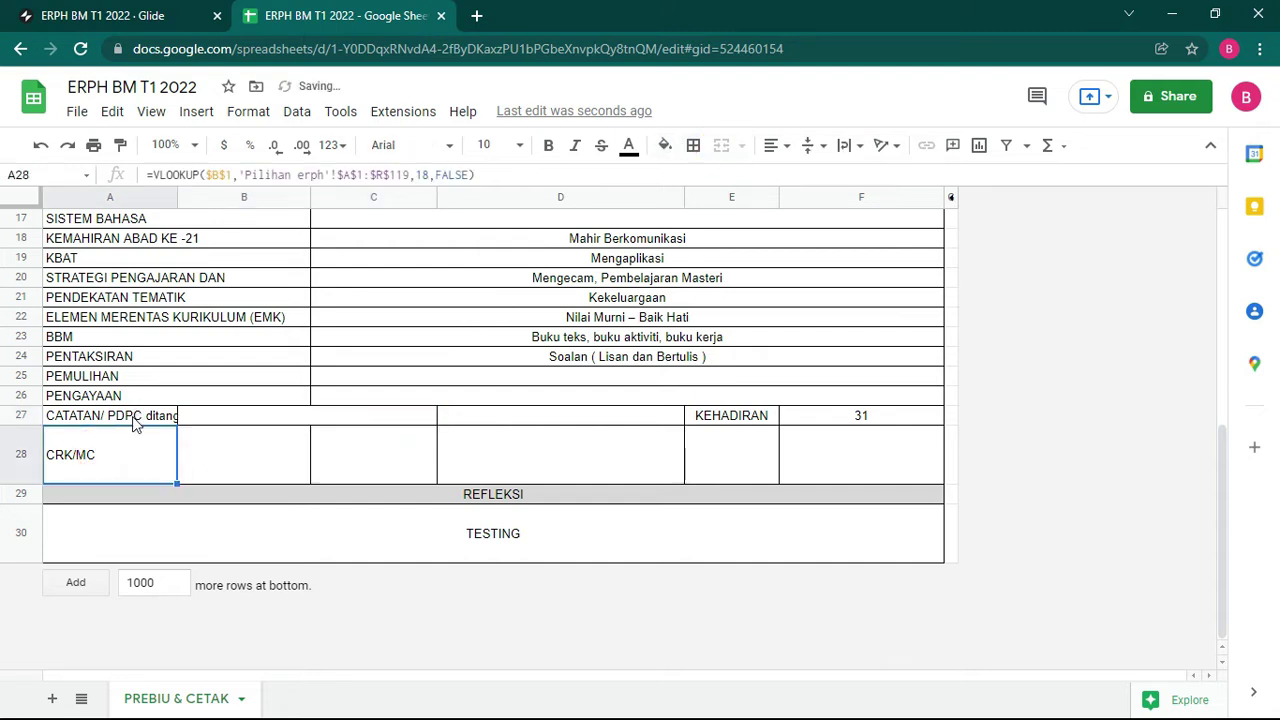
{"action": "left_click_drag", "start_coordinate": [134, 420], "coordinate": [348, 417]}
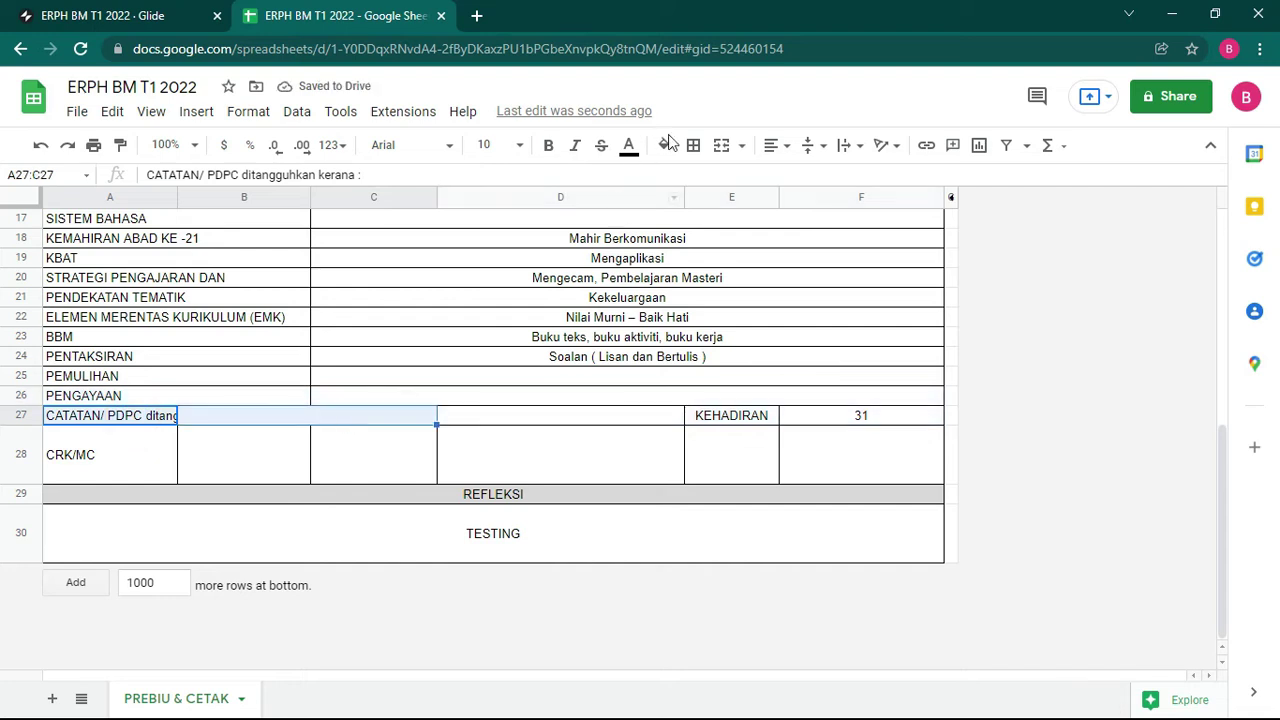
{"action": "left_click", "coordinate": [720, 145]}
{"action": "left_click_drag", "start_coordinate": [100, 451], "coordinate": [381, 452]}
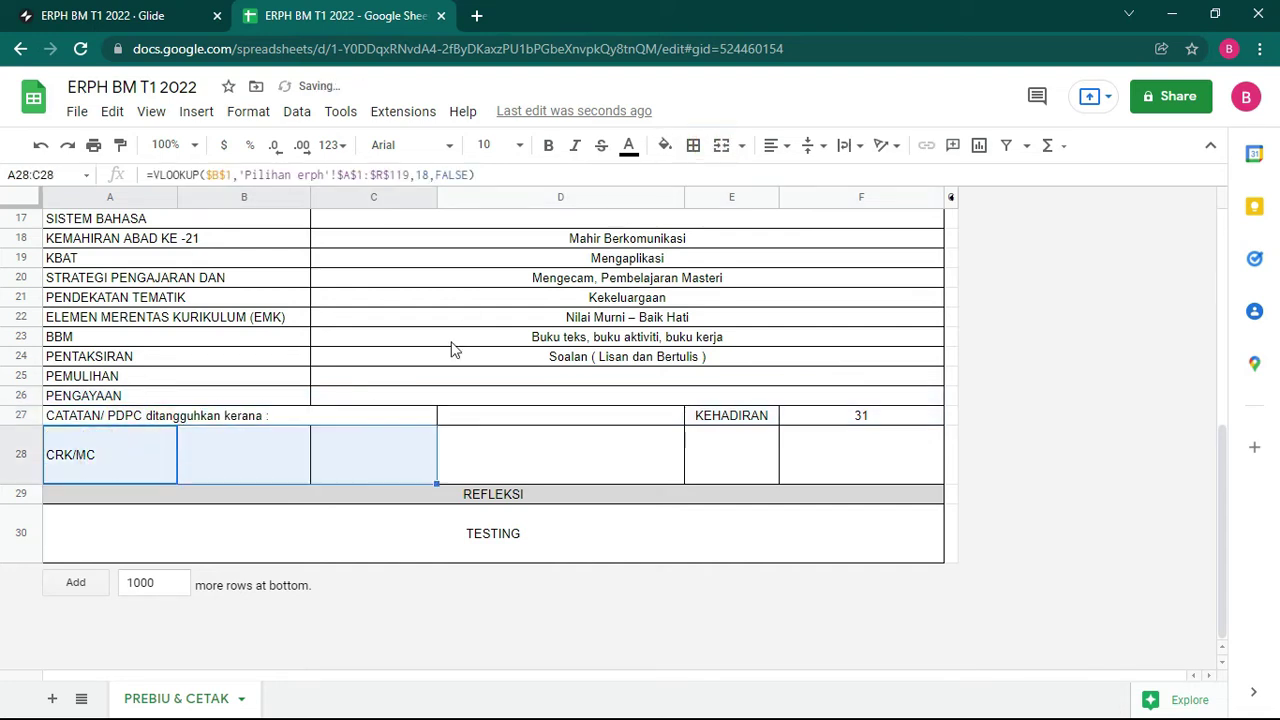
{"action": "left_click", "coordinate": [720, 145]}
Step: Merge KEHADIRAN MURID over D27:E28 and the attendance count 31 over F27:F28
{"action": "left_click_drag", "start_coordinate": [634, 418], "coordinate": [728, 420]}
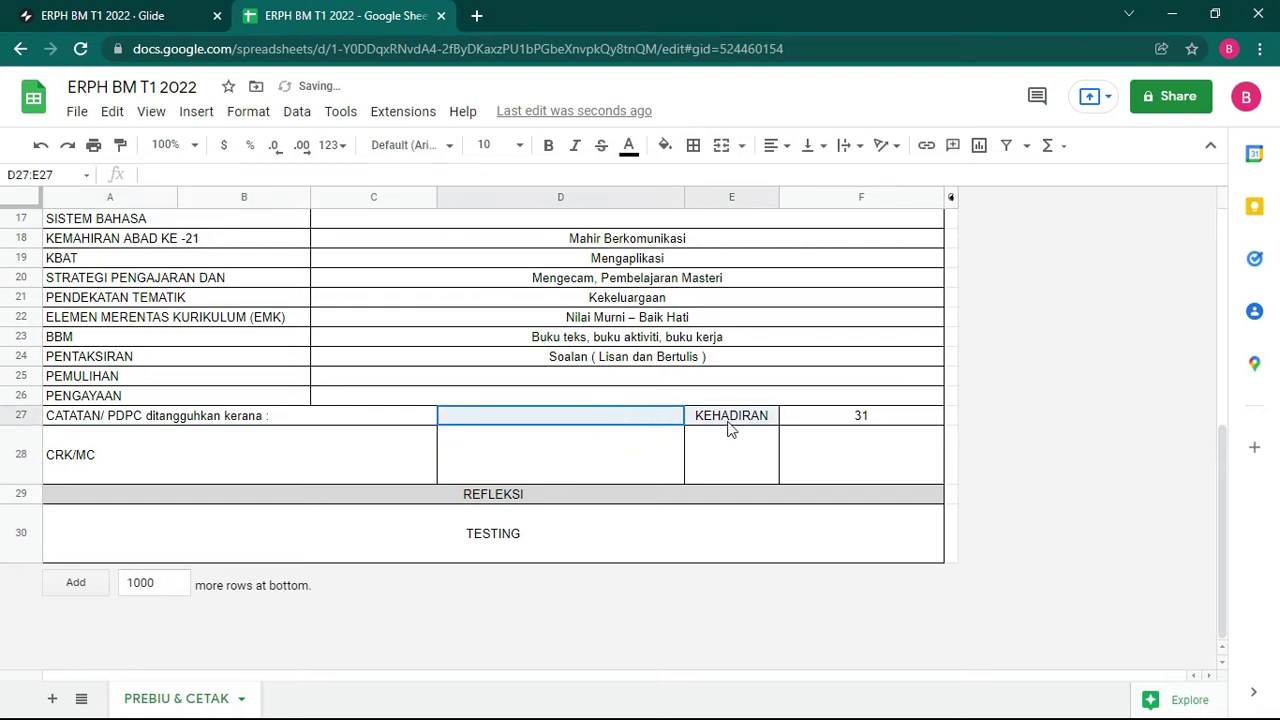
{"action": "left_click", "coordinate": [721, 145]}
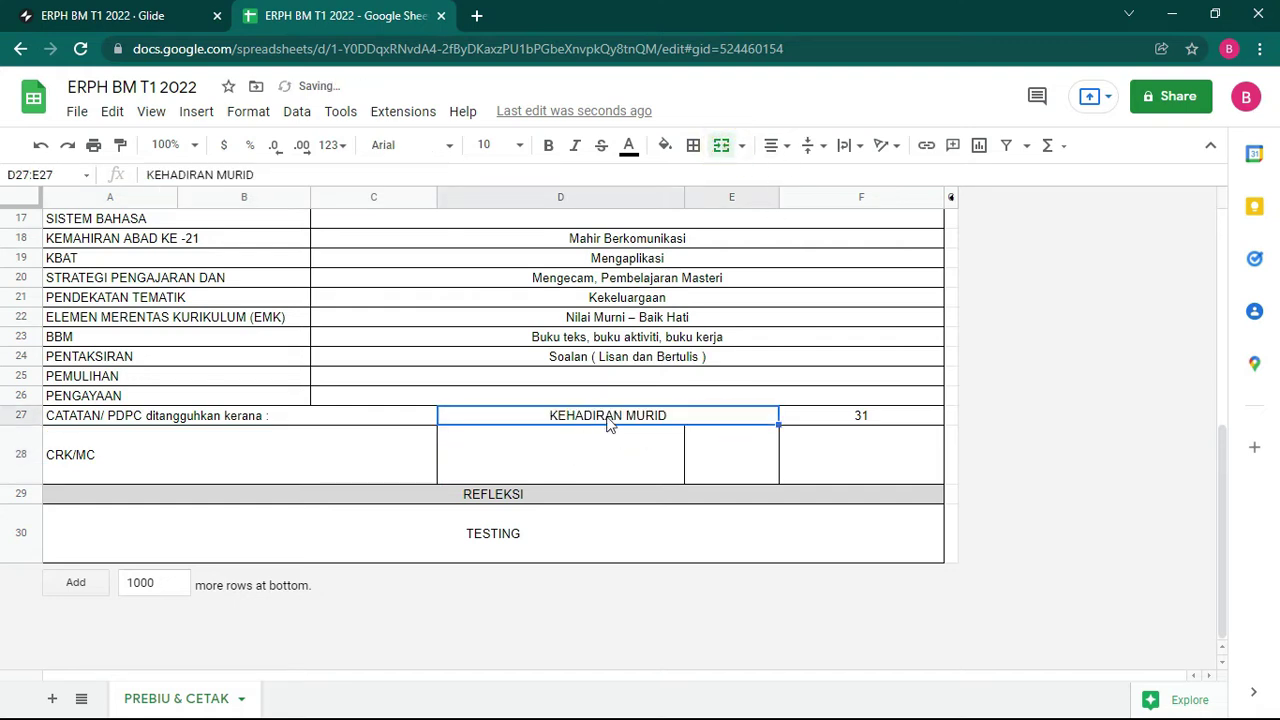
{"action": "left_click_drag", "start_coordinate": [620, 418], "coordinate": [627, 453]}
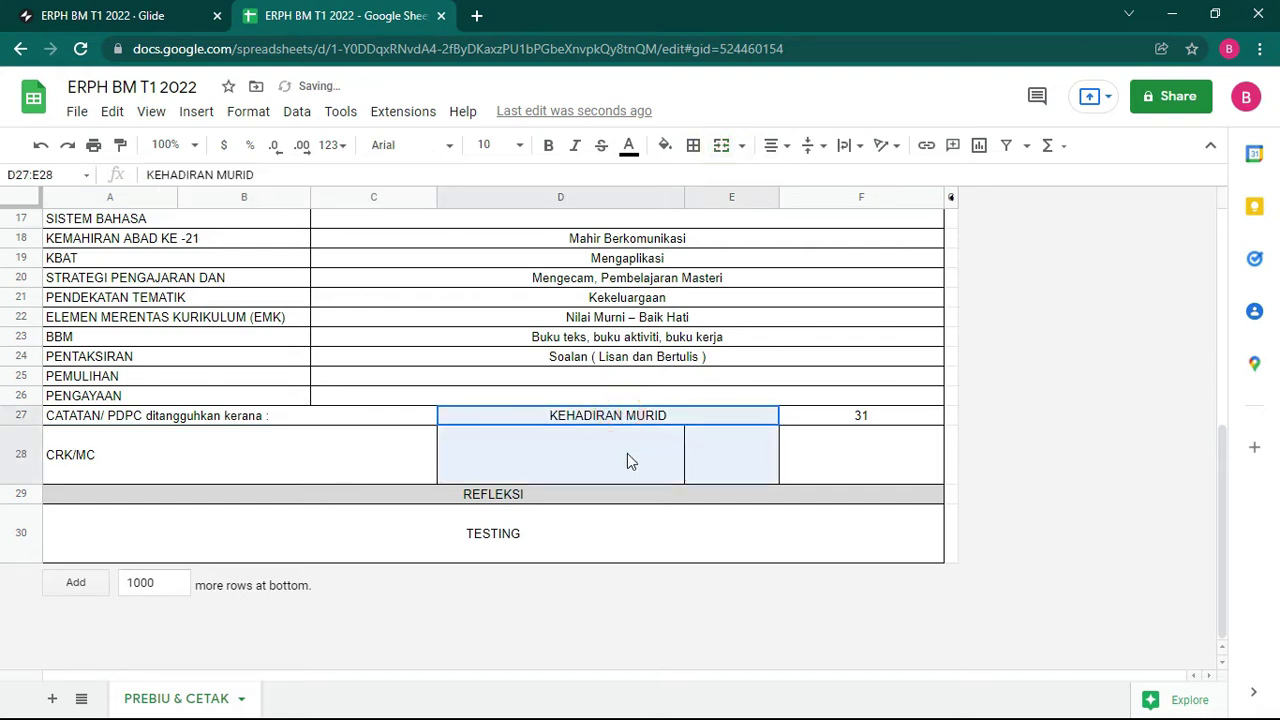
{"action": "left_click", "coordinate": [721, 145]}
{"action": "left_click_drag", "start_coordinate": [838, 420], "coordinate": [827, 440]}
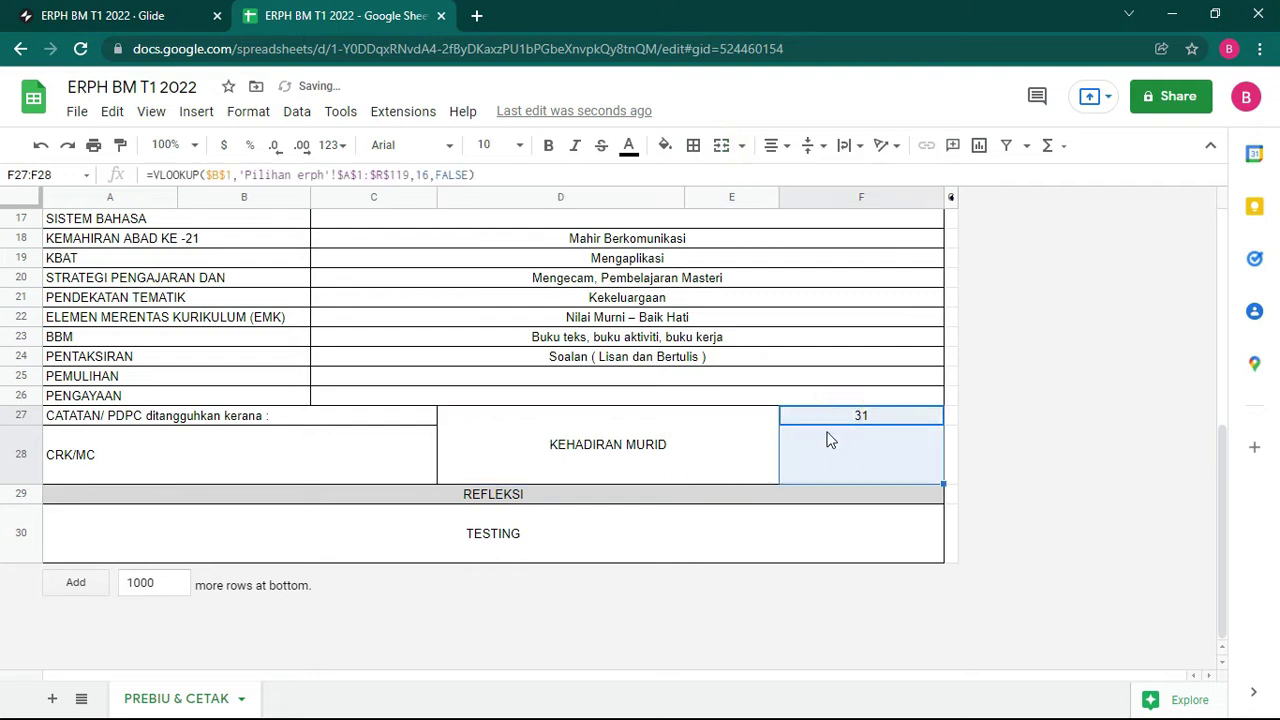
{"action": "left_click", "coordinate": [722, 145]}
Step: Reduce the heights of row 28 and the merged reflection row 30
{"action": "left_click_drag", "start_coordinate": [24, 481], "coordinate": [29, 462]}
{"action": "left_click", "coordinate": [528, 532]}
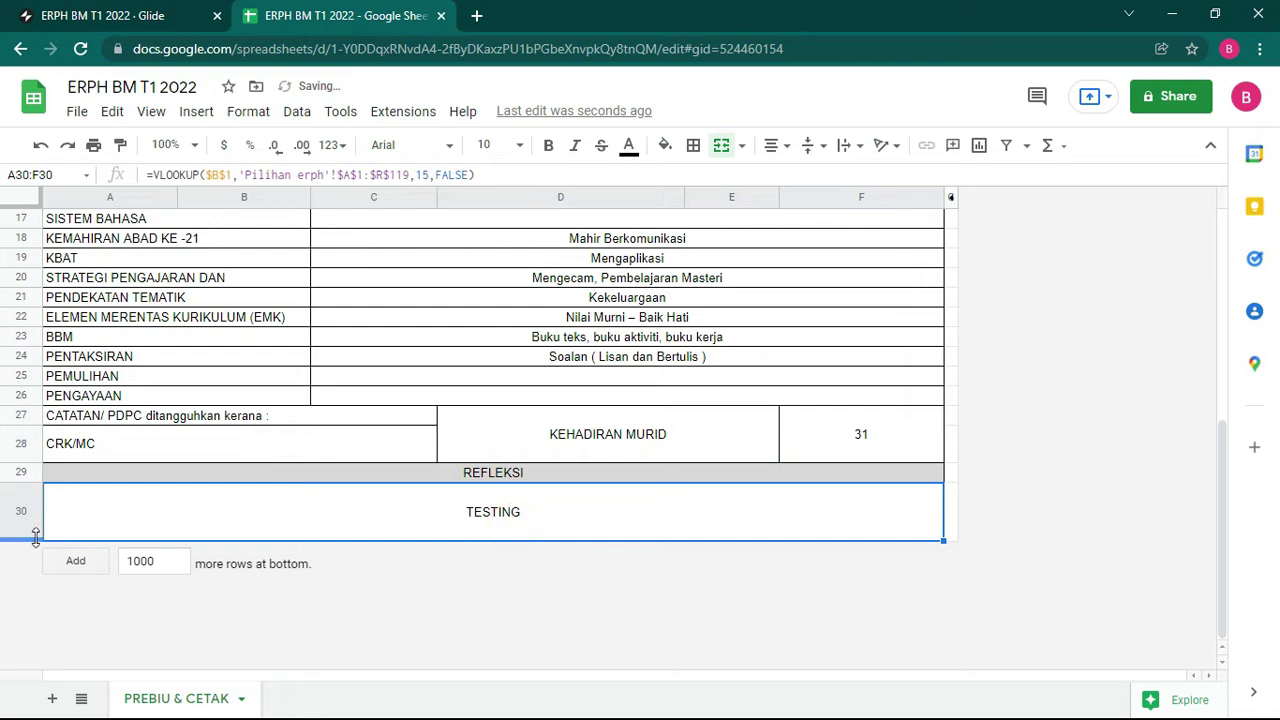
{"action": "left_click_drag", "start_coordinate": [29, 540], "coordinate": [29, 532]}
{"action": "scroll", "coordinate": [600, 375], "scroll_direction": "up", "scroll_amount": 10}
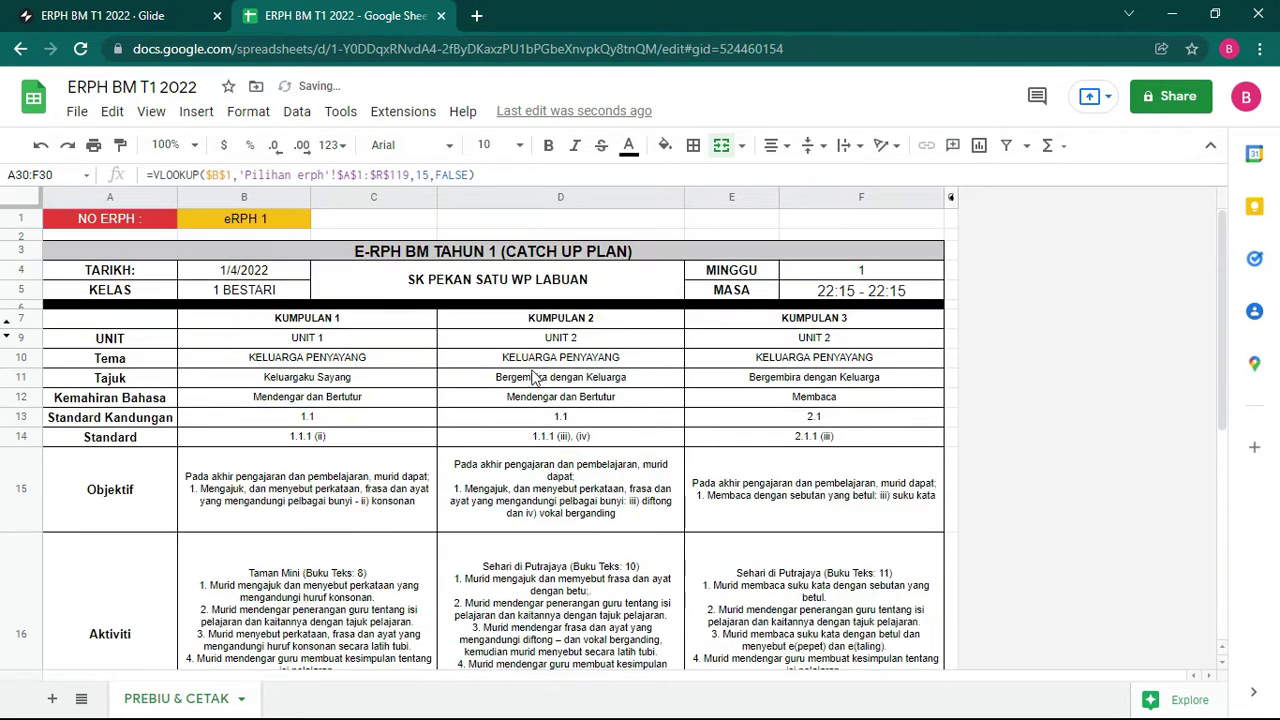
Step: Widen column D slightly
{"action": "scroll", "coordinate": [545, 415], "scroll_direction": "down", "scroll_amount": 5}
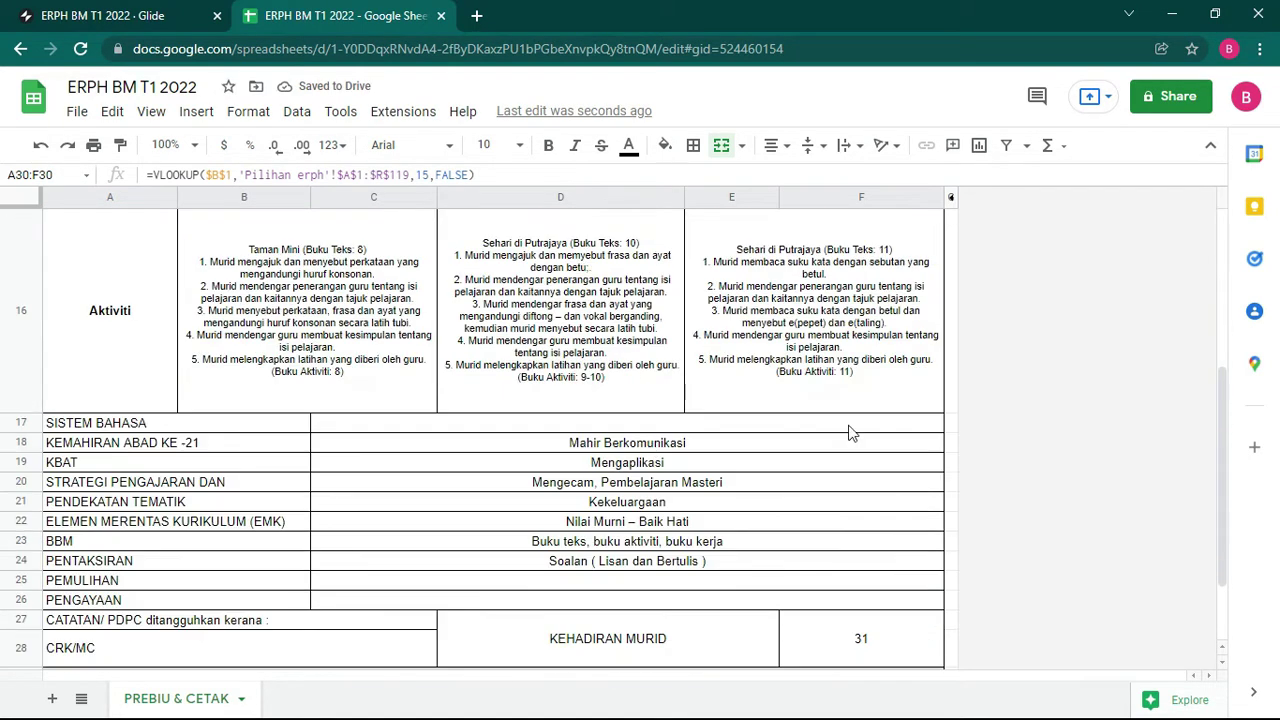
{"action": "scroll", "coordinate": [670, 383], "scroll_direction": "up", "scroll_amount": 2}
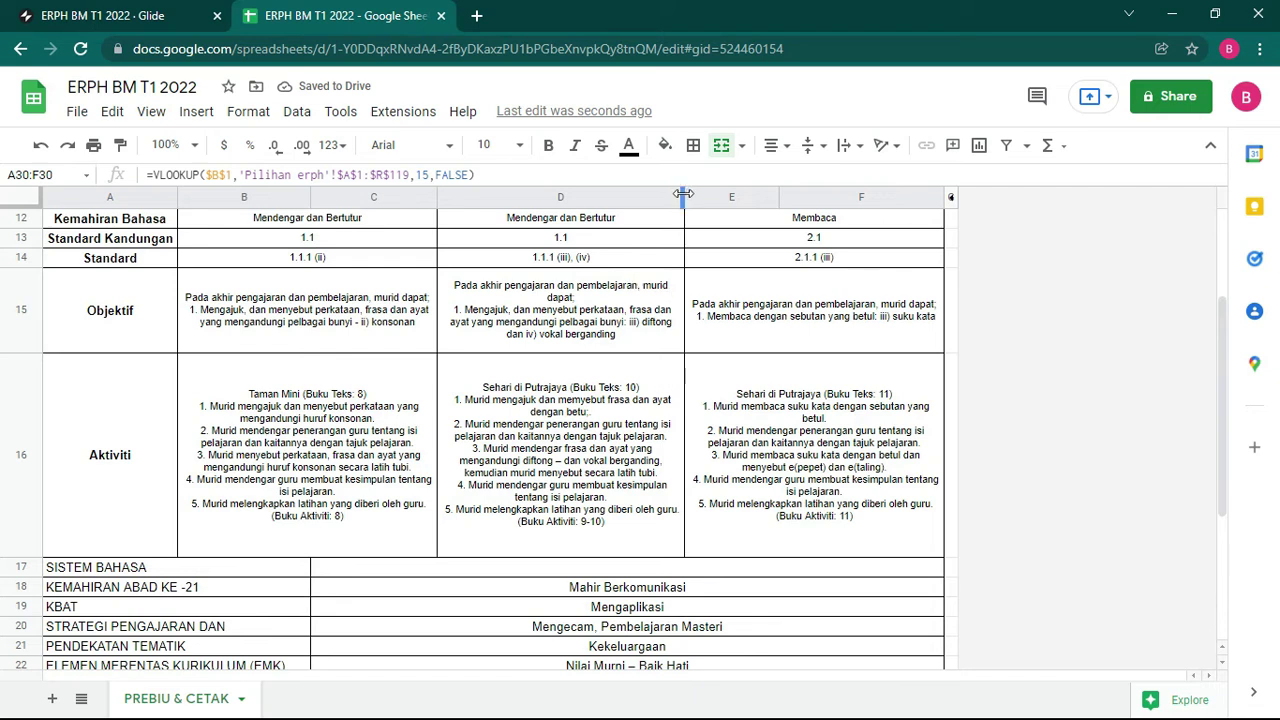
{"action": "left_click_drag", "start_coordinate": [684, 193], "coordinate": [694, 193]}
{"action": "scroll", "coordinate": [591, 377], "scroll_direction": "up", "scroll_amount": 4}
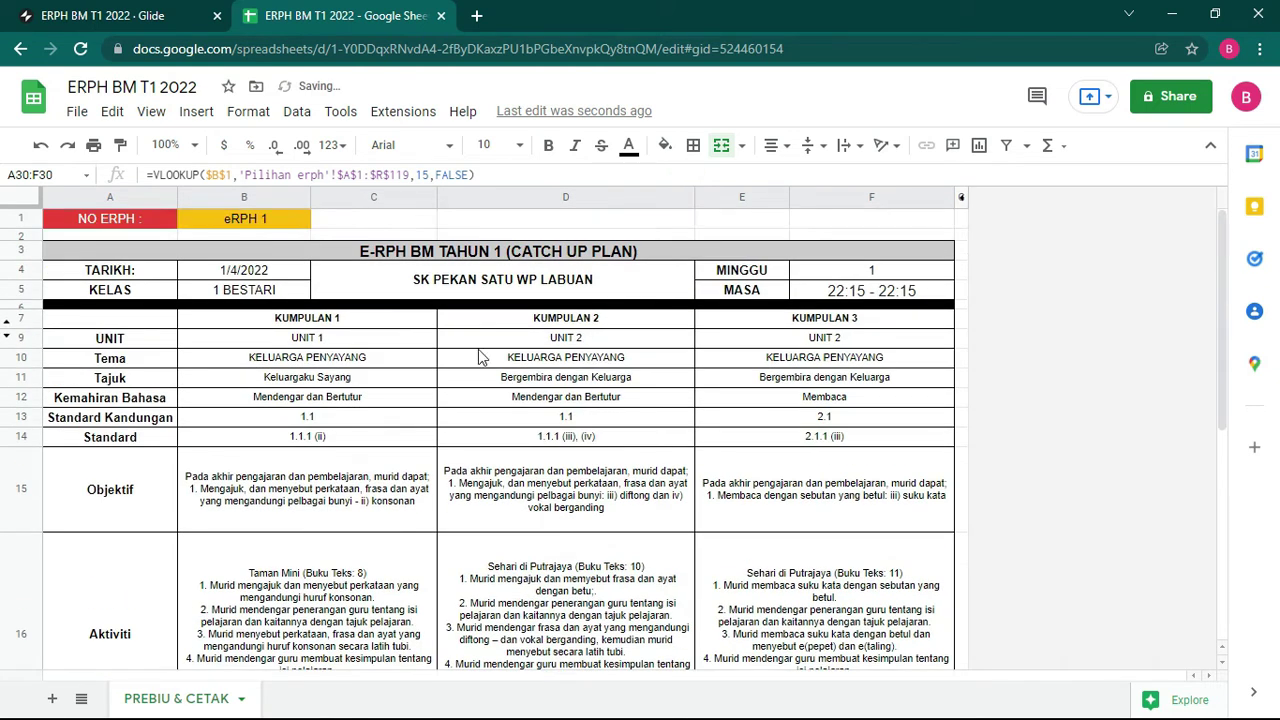
Step: Unhide row 8 with the eRPH choices, hide it again, and check D15's lookup formula
{"action": "left_click", "coordinate": [9, 342]}
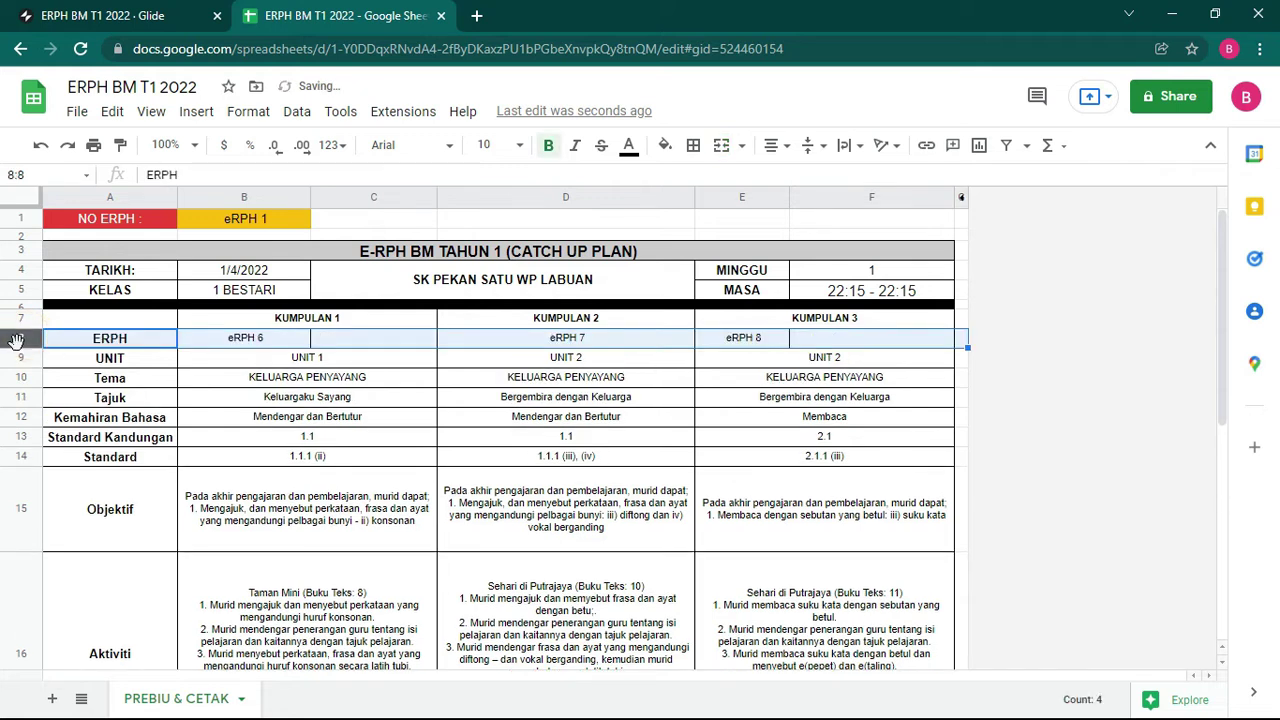
{"action": "right_click", "coordinate": [13, 340]}
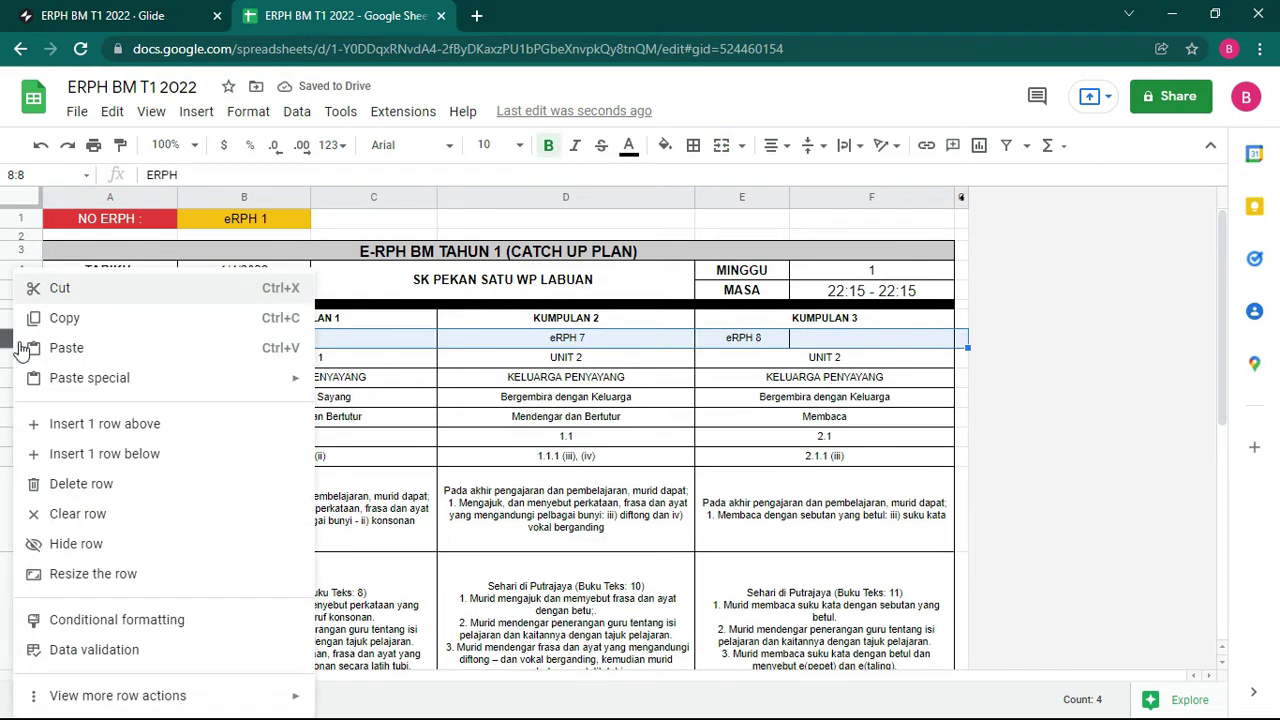
{"action": "left_click", "coordinate": [112, 542]}
{"action": "left_click", "coordinate": [530, 487]}
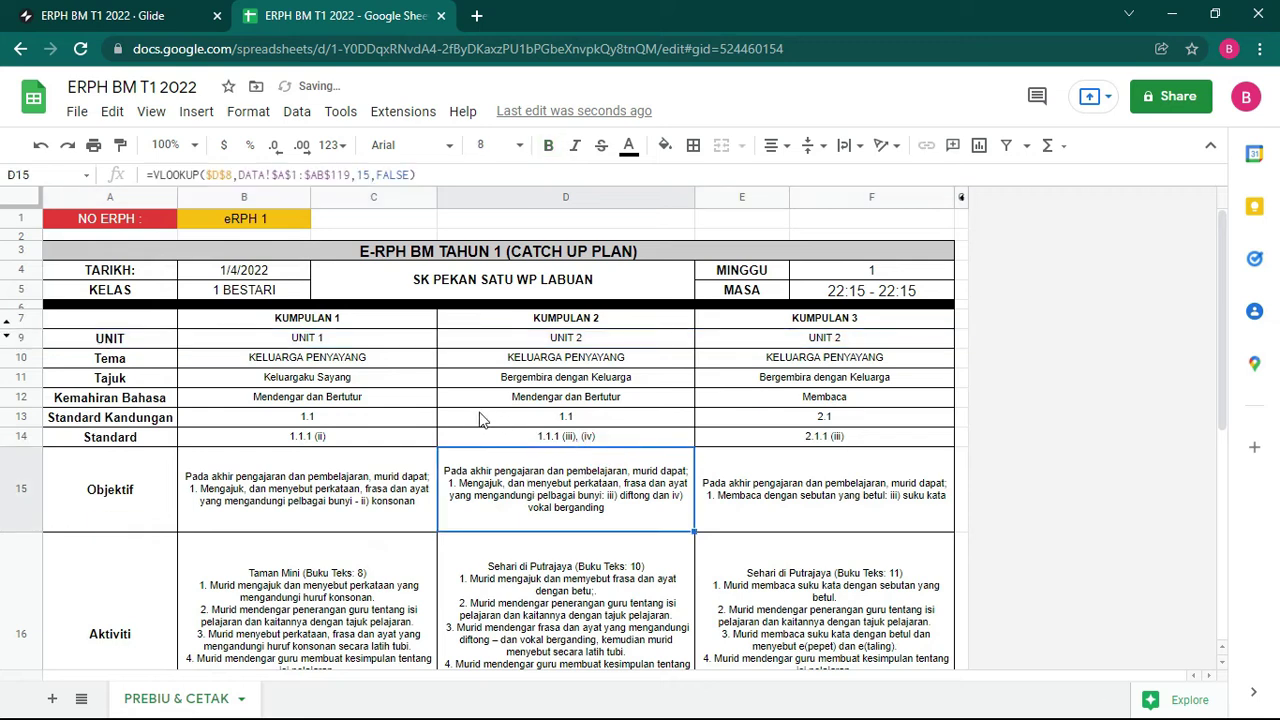
{"action": "scroll", "coordinate": [480, 420], "scroll_direction": "down", "scroll_amount": 3}
{"action": "scroll", "coordinate": [480, 420], "scroll_direction": "up", "scroll_amount": 3}
{"action": "left_click", "coordinate": [100, 15]}
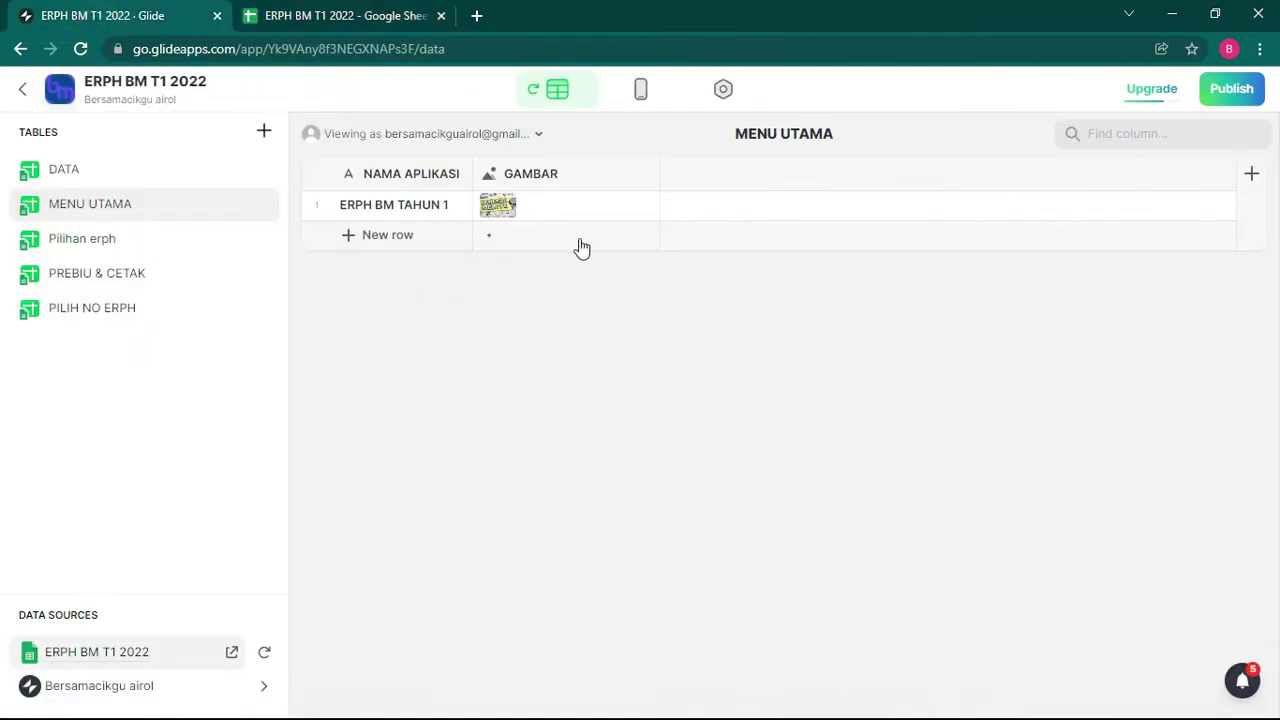
Step: Set the spreadsheet's general access to Anyone with the link with Editor role
{"action": "left_click", "coordinate": [300, 14]}
{"action": "left_click", "coordinate": [47, 10]}
{"action": "left_click", "coordinate": [336, 18]}
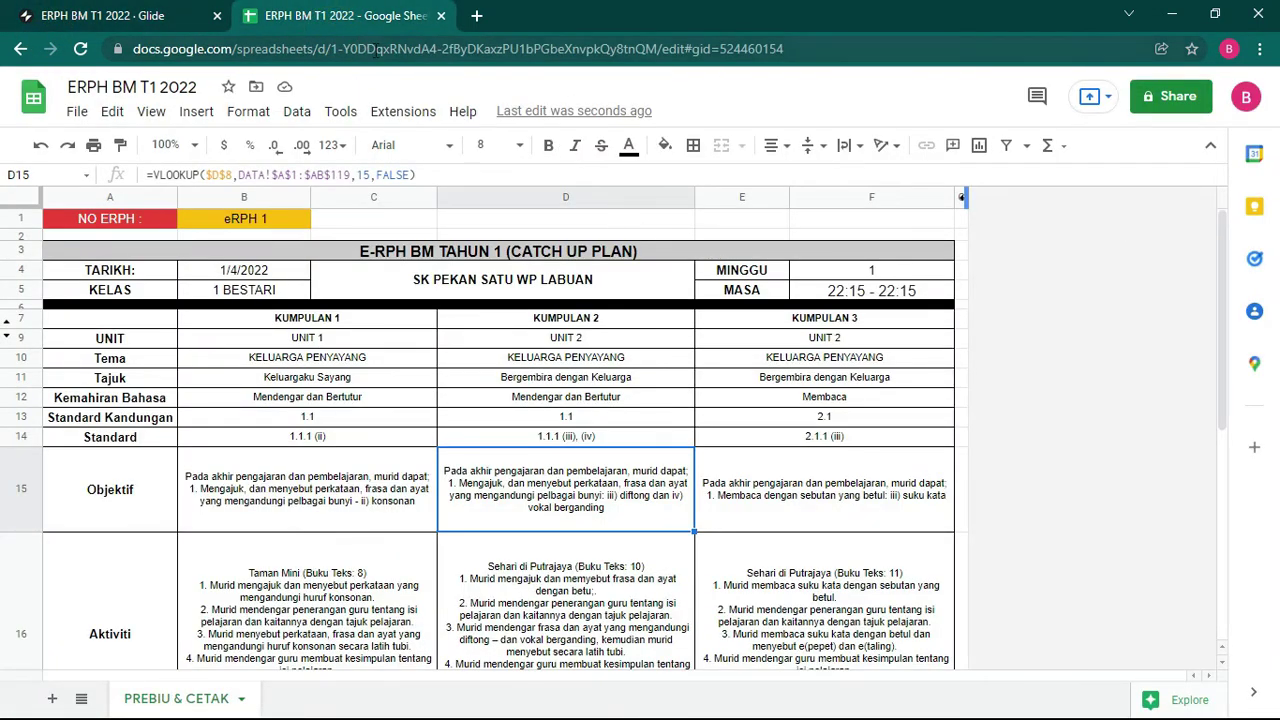
{"action": "left_click", "coordinate": [1171, 96]}
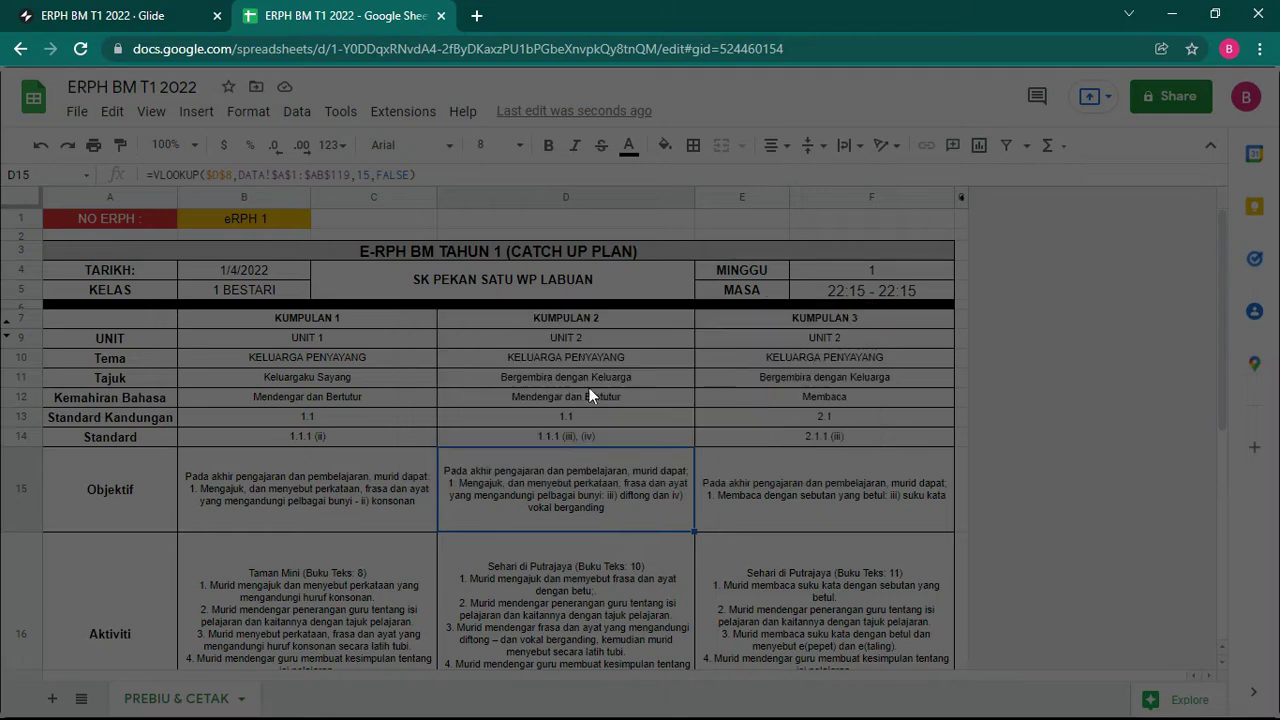
{"action": "left_click", "coordinate": [478, 546]}
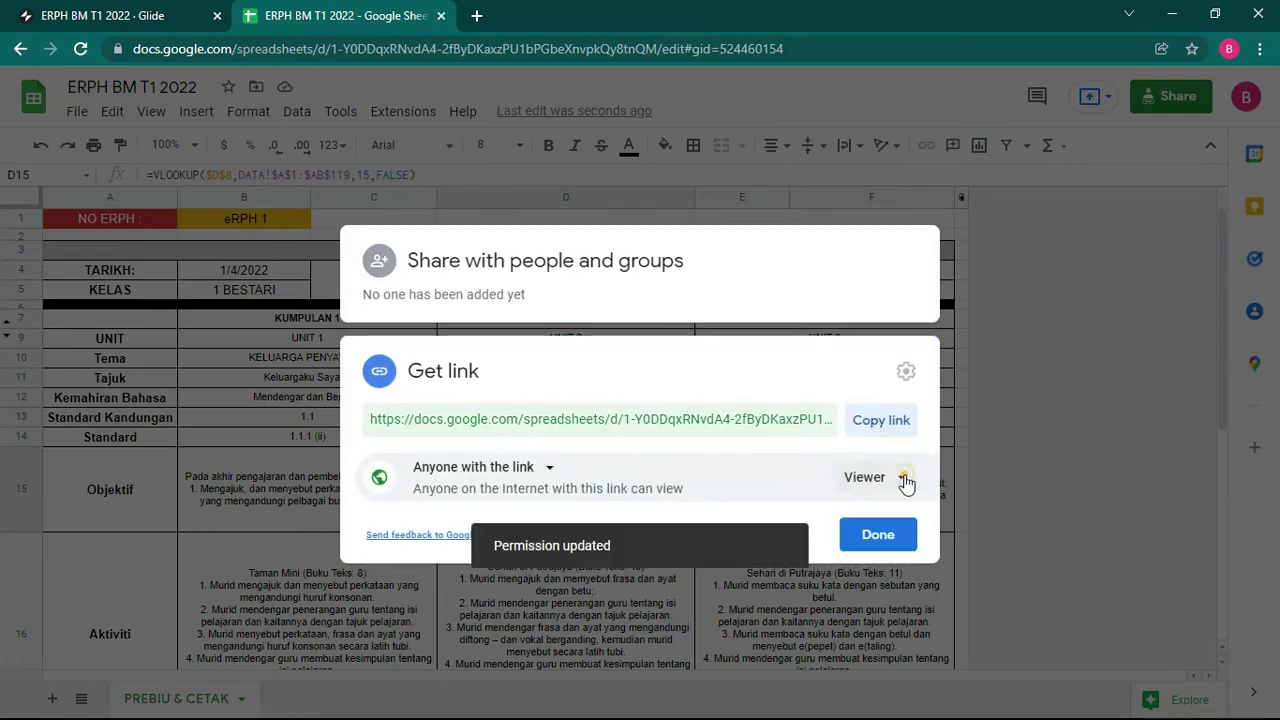
{"action": "left_click", "coordinate": [900, 478]}
{"action": "left_click", "coordinate": [940, 617]}
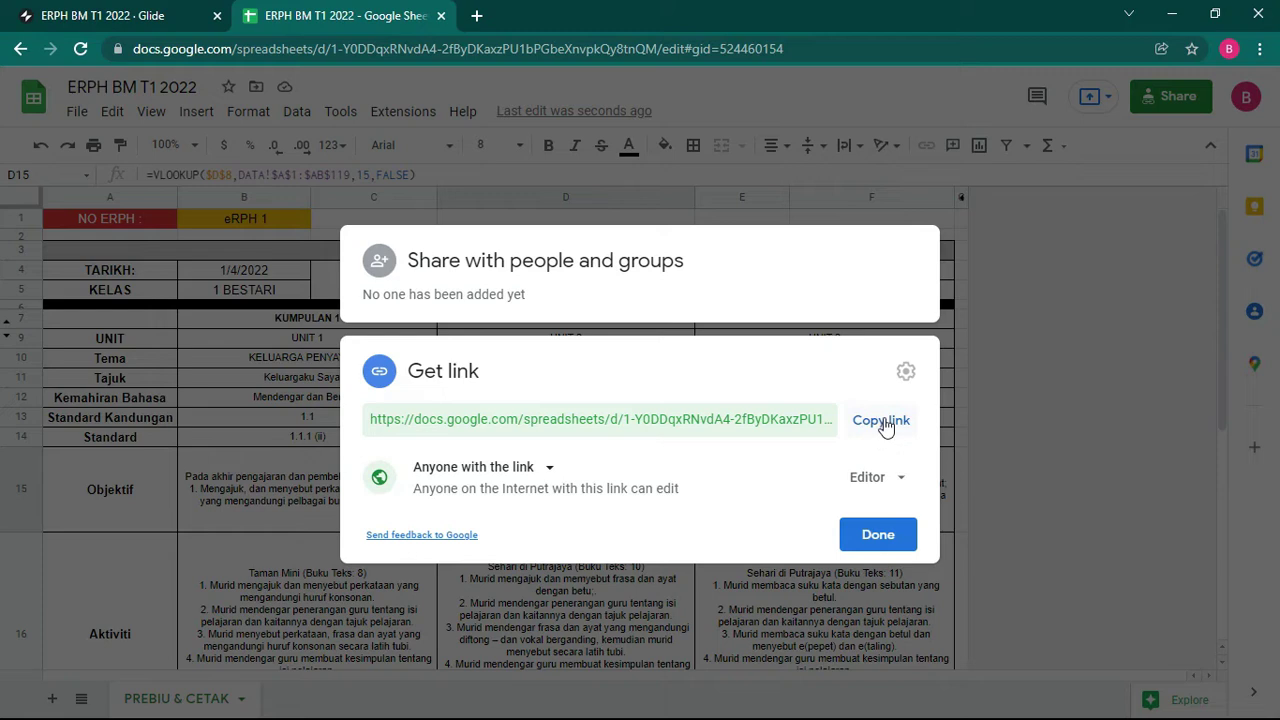
{"action": "left_click", "coordinate": [863, 548]}
{"action": "left_click", "coordinate": [100, 15]}
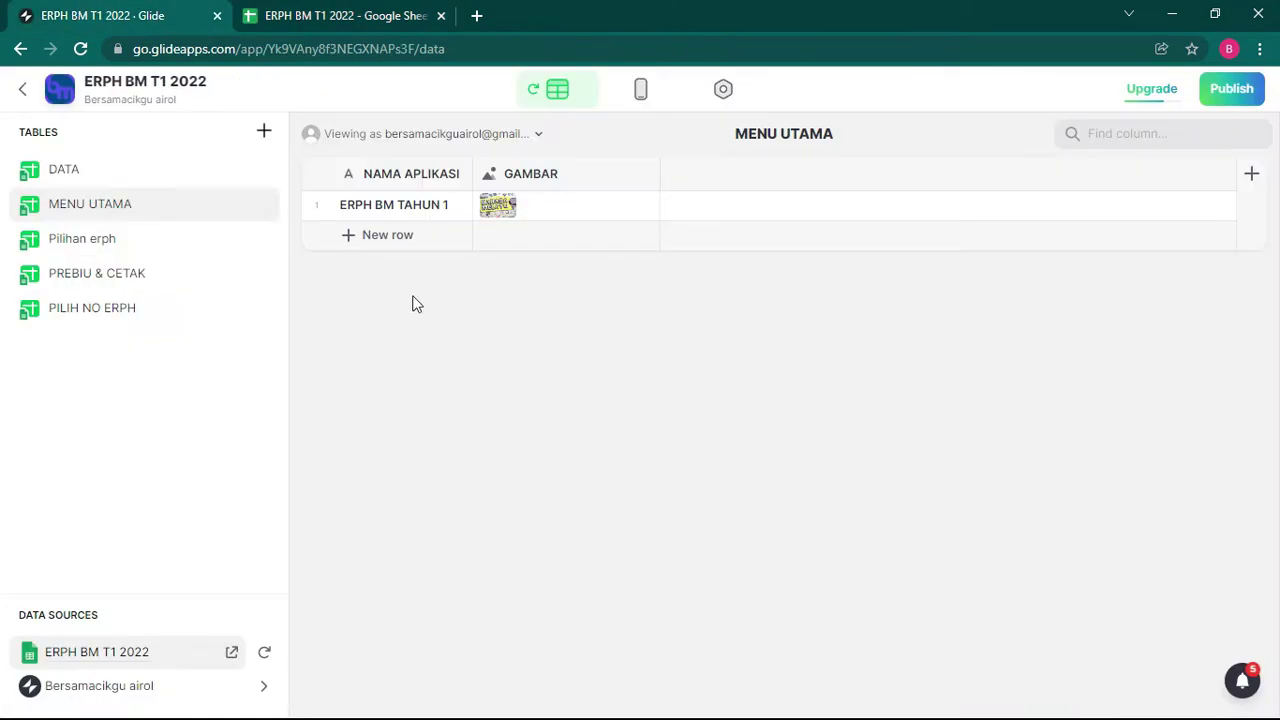
Step: Navigate the phone preview from Bina eRPH and eRPH 1 to the PREVIEW ERPH screen
{"action": "left_click", "coordinate": [644, 92]}
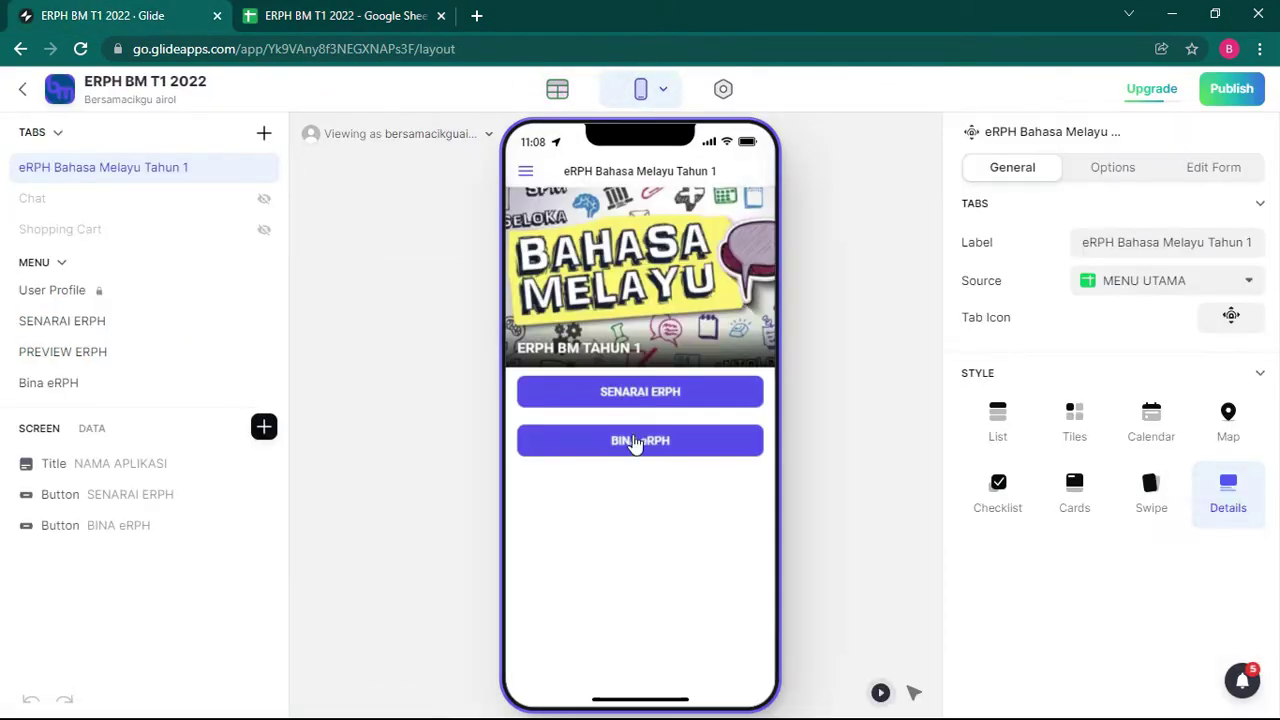
{"action": "left_click", "coordinate": [643, 437]}
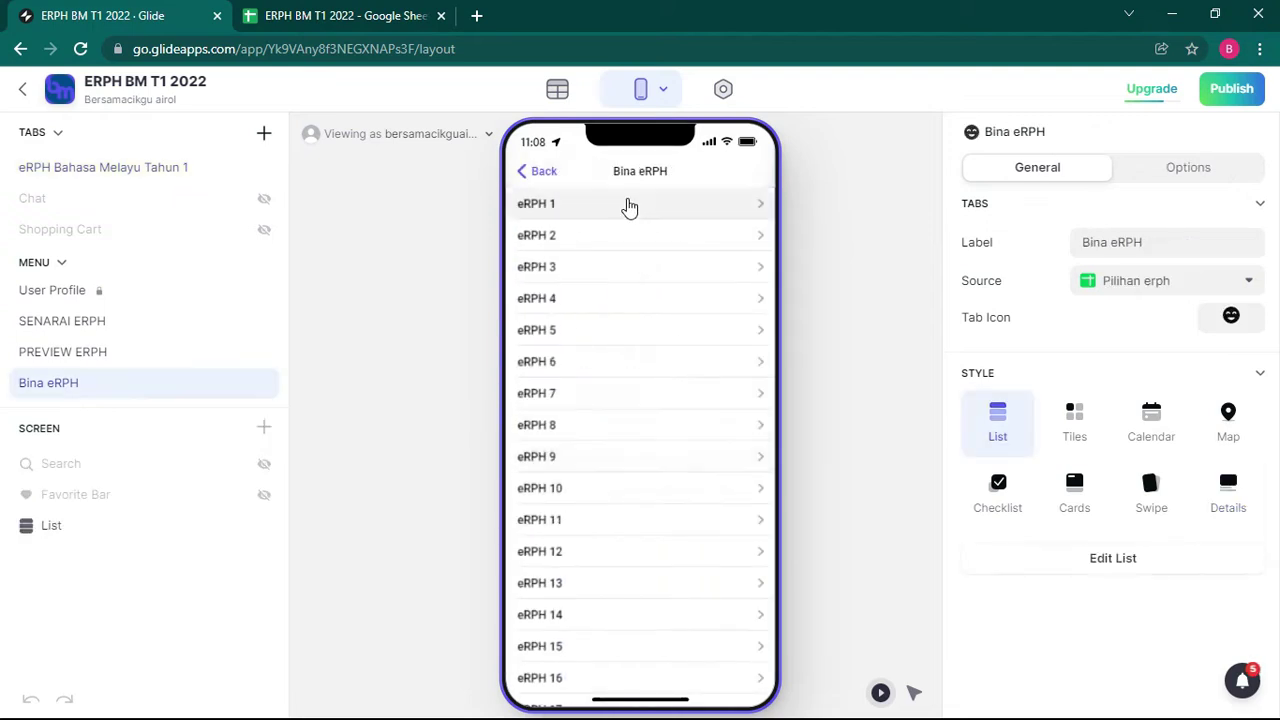
{"action": "left_click", "coordinate": [660, 210]}
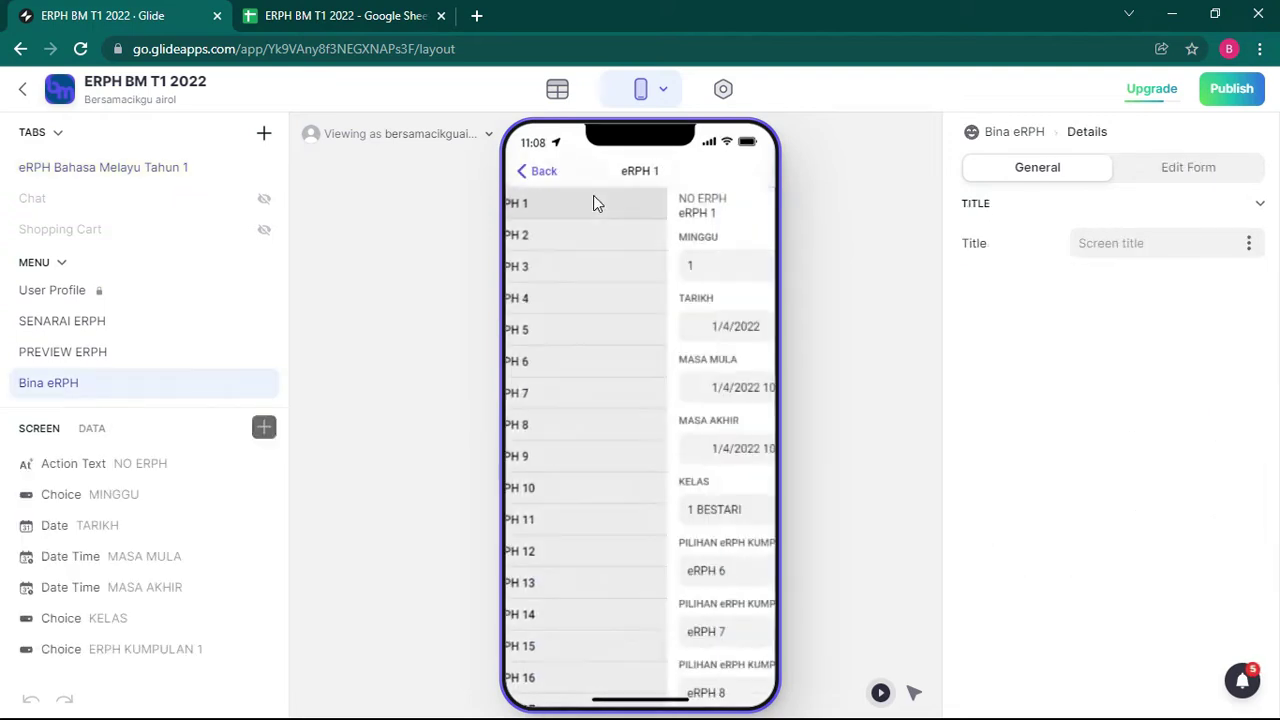
{"action": "scroll", "coordinate": [606, 463], "scroll_direction": "down", "scroll_amount": 3}
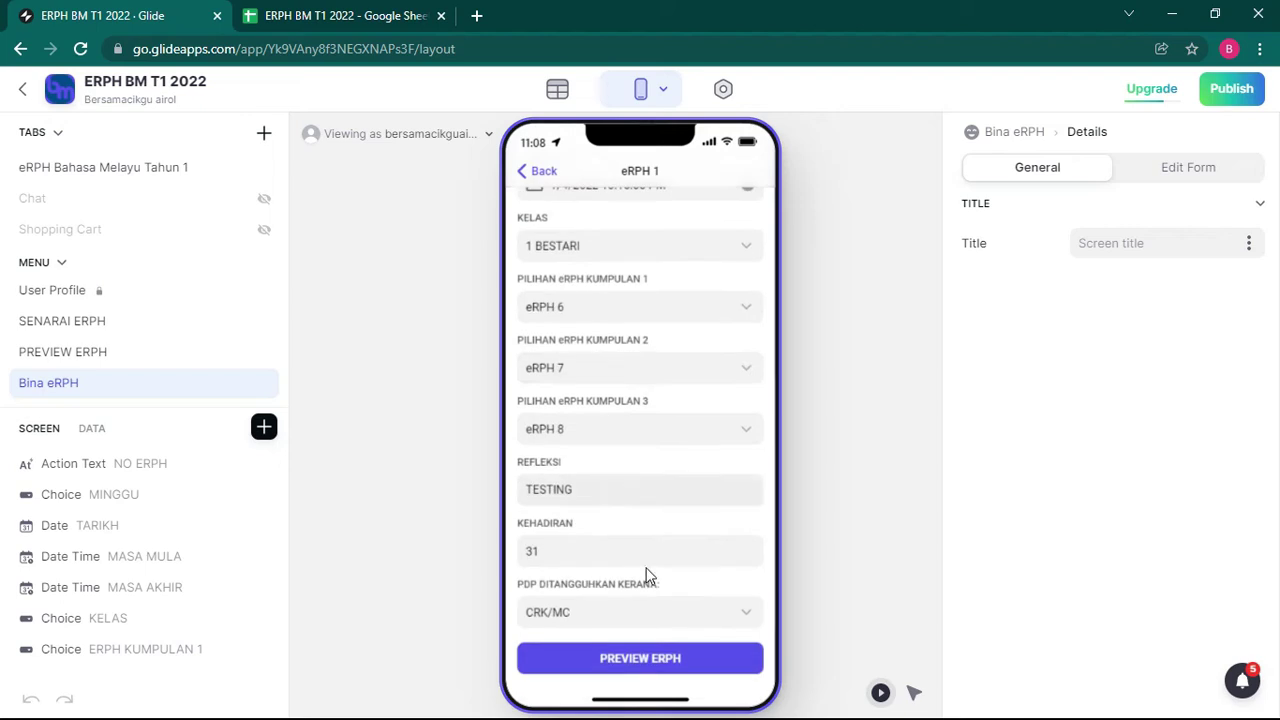
{"action": "left_click", "coordinate": [664, 678]}
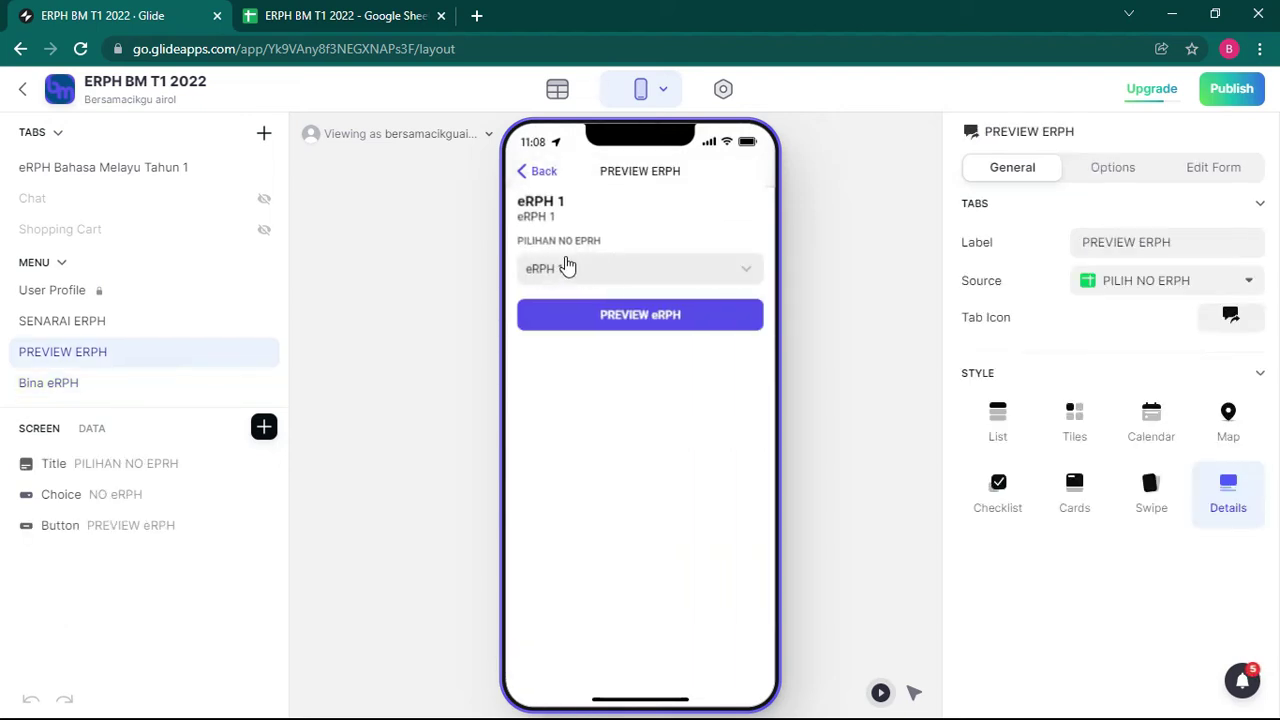
{"action": "left_click", "coordinate": [638, 325]}
Step: Select the PREVIEW eRPH button's Open Link action and highlight its existing URL
{"action": "left_click", "coordinate": [171, 526]}
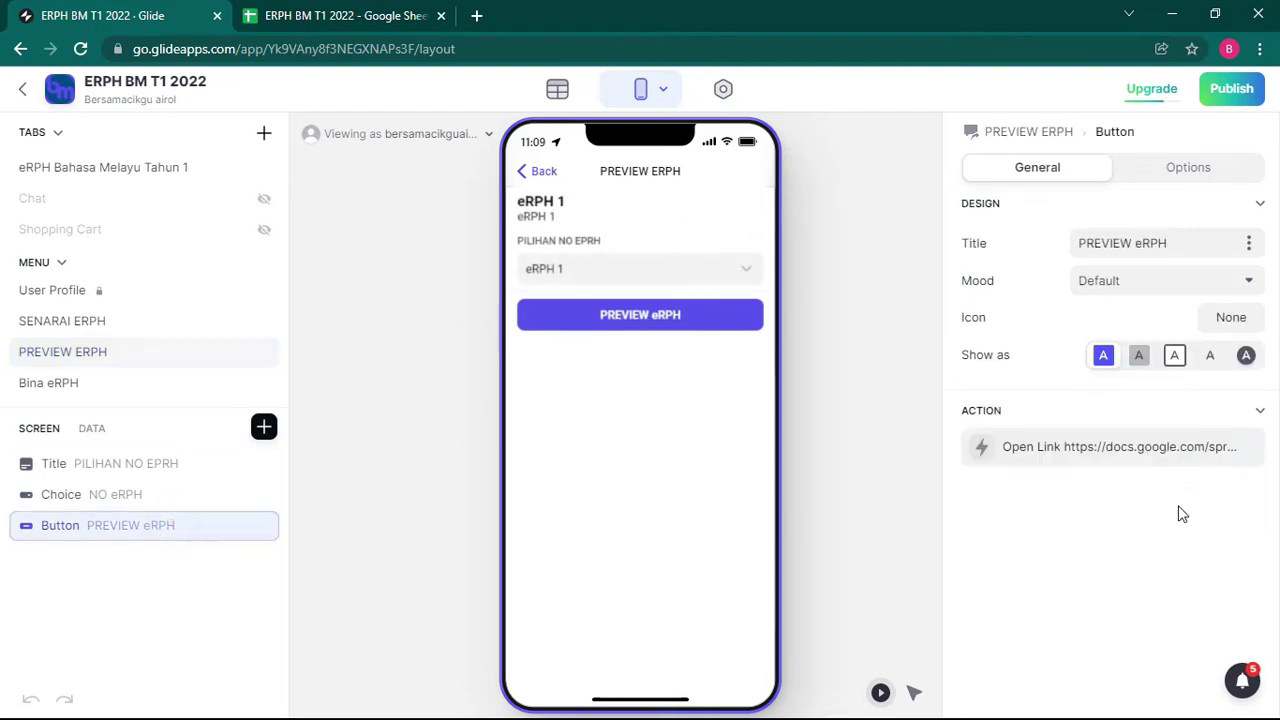
{"action": "left_click", "coordinate": [1104, 458]}
{"action": "left_click_drag", "start_coordinate": [1140, 620], "coordinate": [1040, 553]}
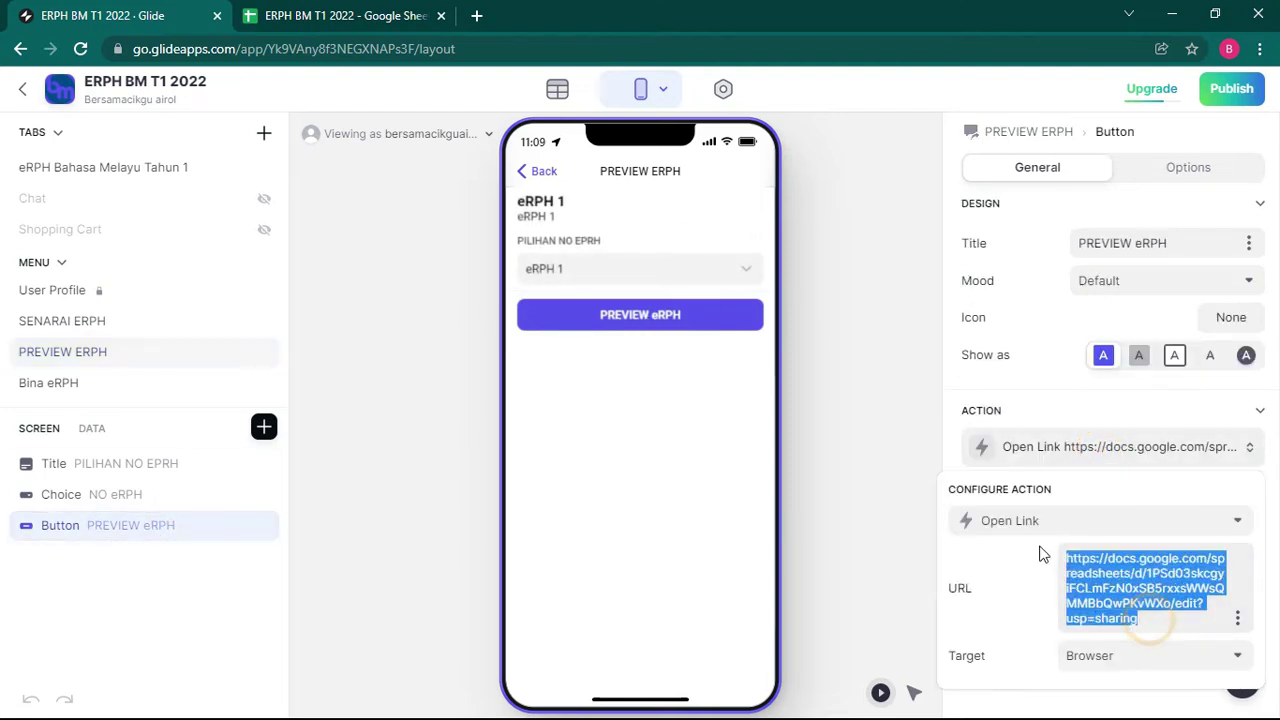
Step: Copy the spreadsheet's shareable edit link from its sharing settings
{"action": "left_click", "coordinate": [318, 15]}
{"action": "left_click", "coordinate": [811, 49]}
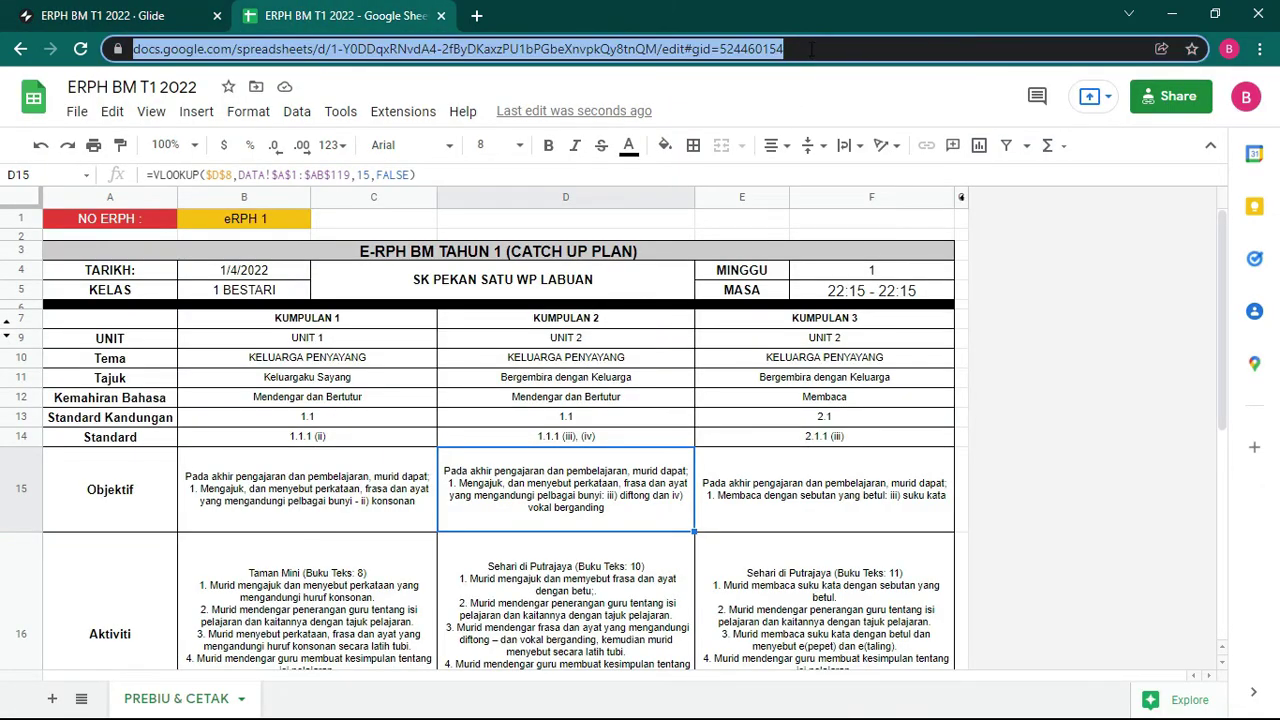
{"action": "left_click", "coordinate": [1165, 100]}
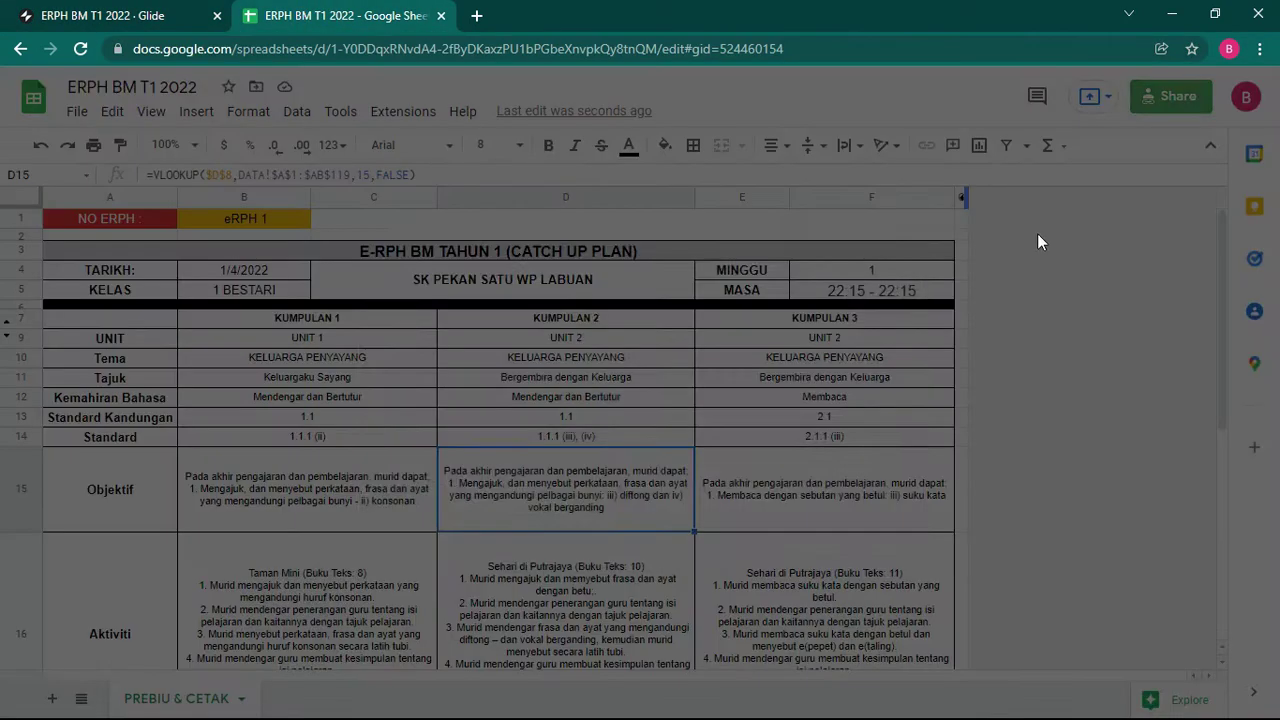
{"action": "left_click", "coordinate": [882, 536]}
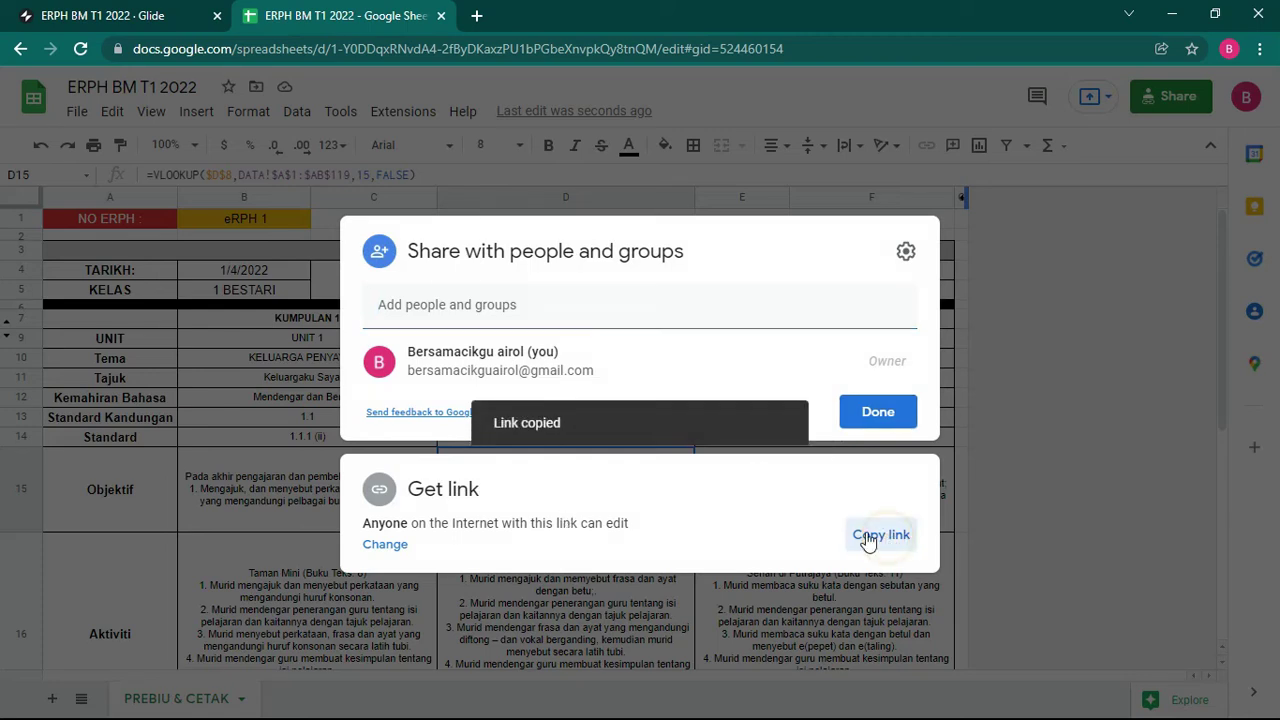
Step: Replace the button's old URL with the copied sheet link
{"action": "left_click", "coordinate": [60, 16]}
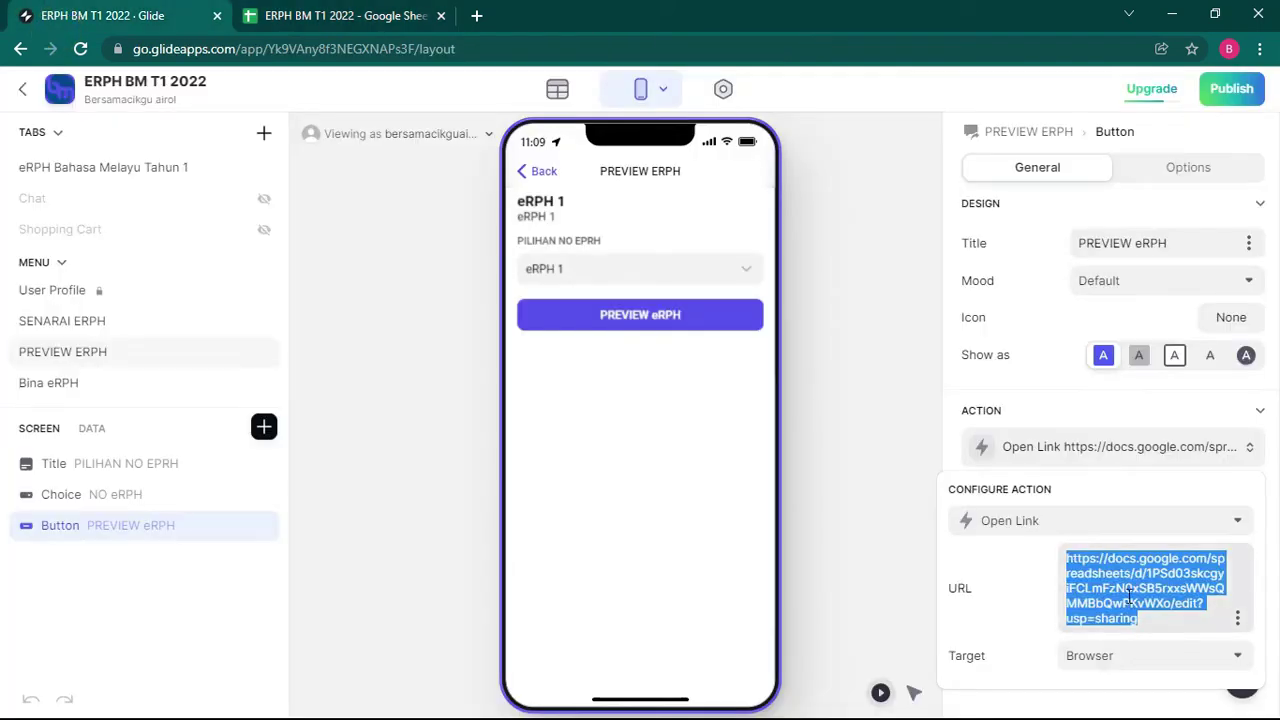
{"action": "key", "text": "BackSpace"}
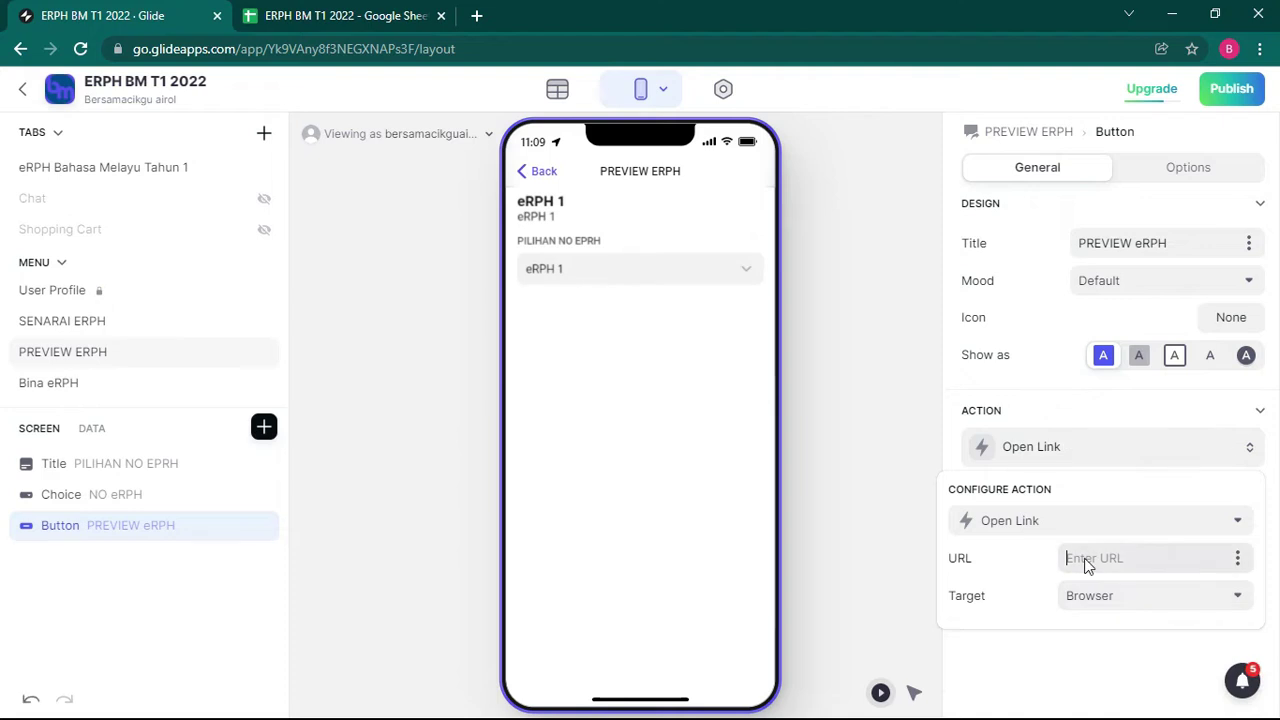
{"action": "right_click", "coordinate": [1086, 562]}
{"action": "left_click", "coordinate": [1112, 410]}
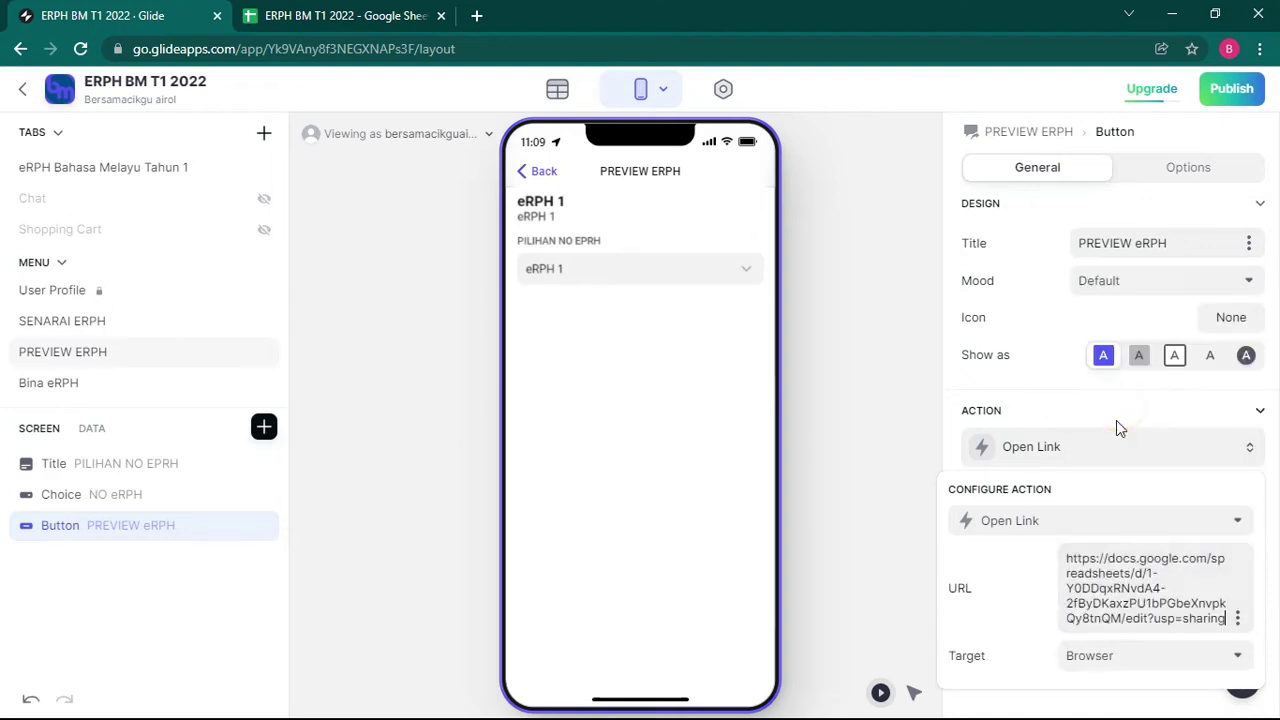
{"action": "left_click", "coordinate": [866, 364]}
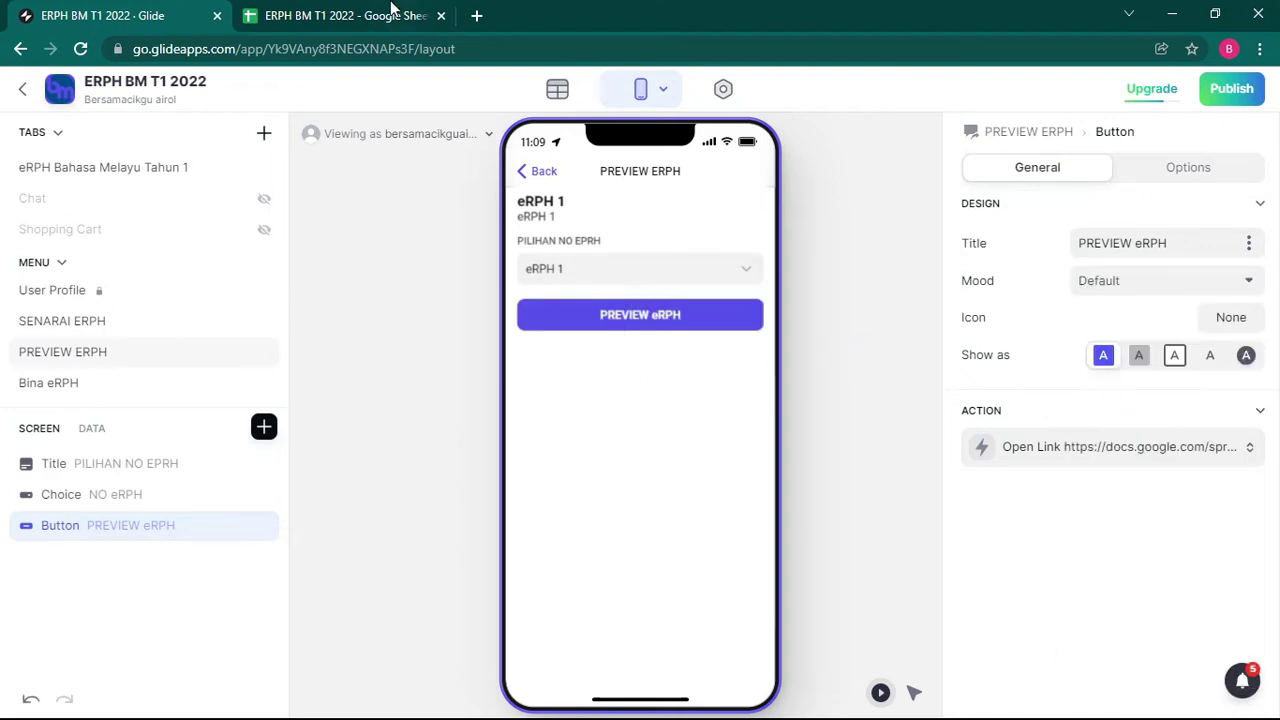
{"action": "left_click", "coordinate": [390, 14]}
{"action": "left_click", "coordinate": [871, 409]}
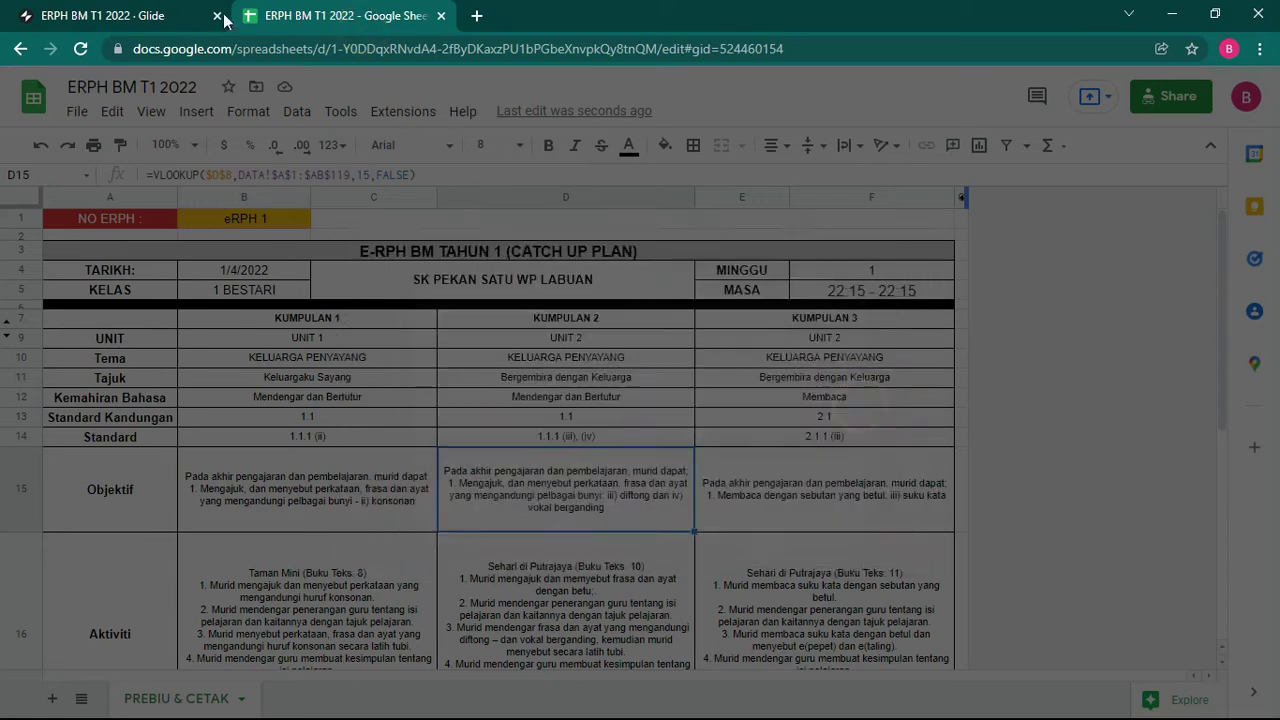
Step: Leave the eRPH 1 record and open eRPH 7 from the Bina eRPH list
{"action": "left_click", "coordinate": [105, 15]}
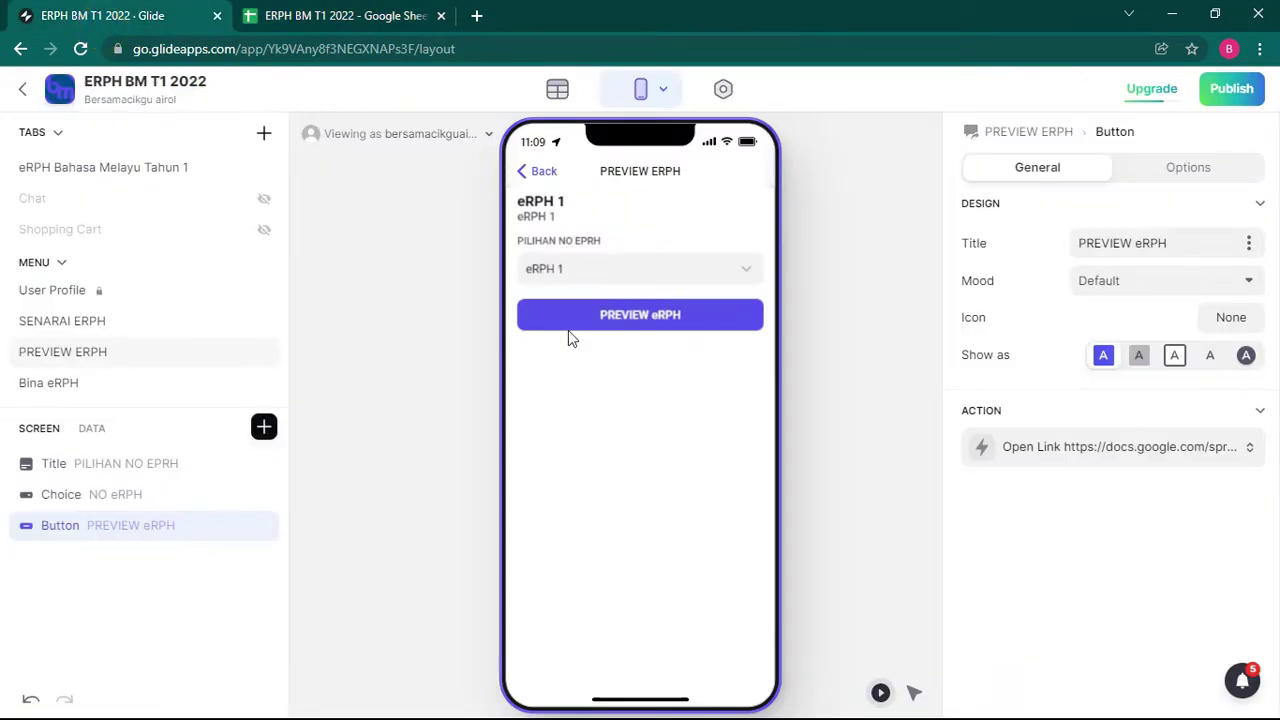
{"action": "left_click", "coordinate": [522, 174]}
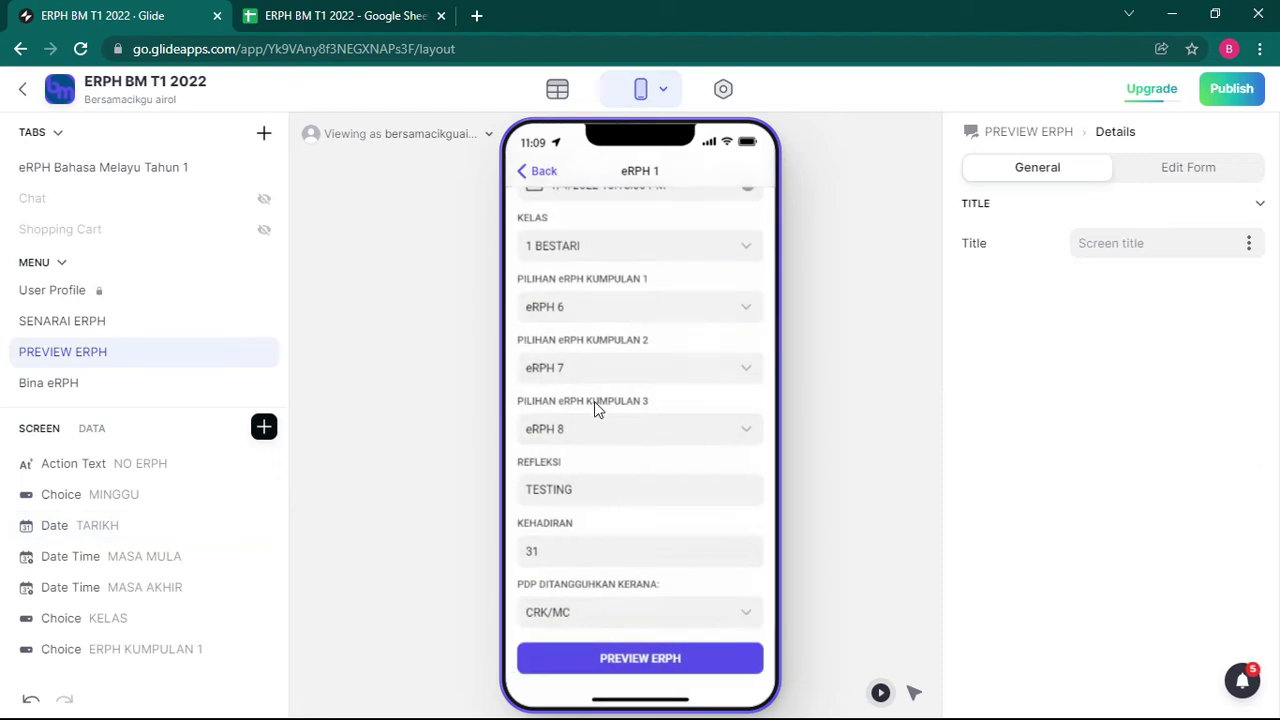
{"action": "left_click", "coordinate": [525, 177]}
{"action": "left_click", "coordinate": [594, 395]}
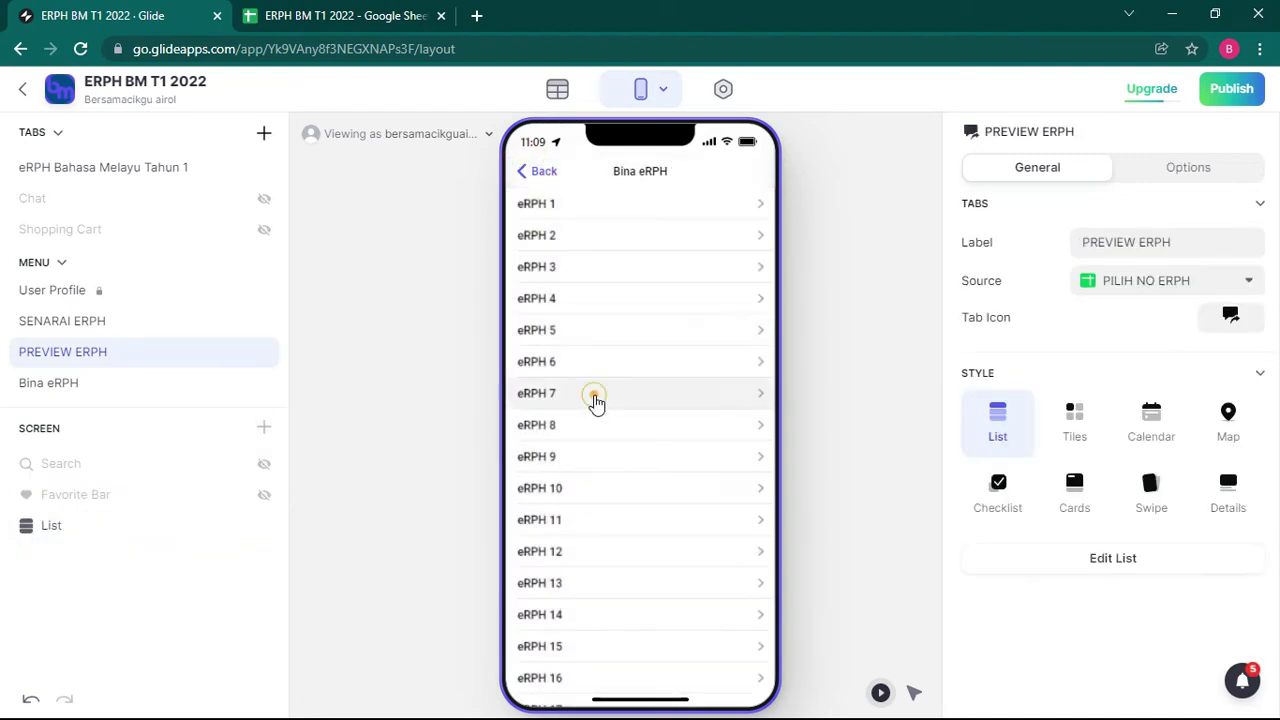
Step: Set MINGGU to week 1, TARIKH to 1/4/2022, and the MASA MULA and MASA AKHIR times
{"action": "left_click", "coordinate": [643, 268]}
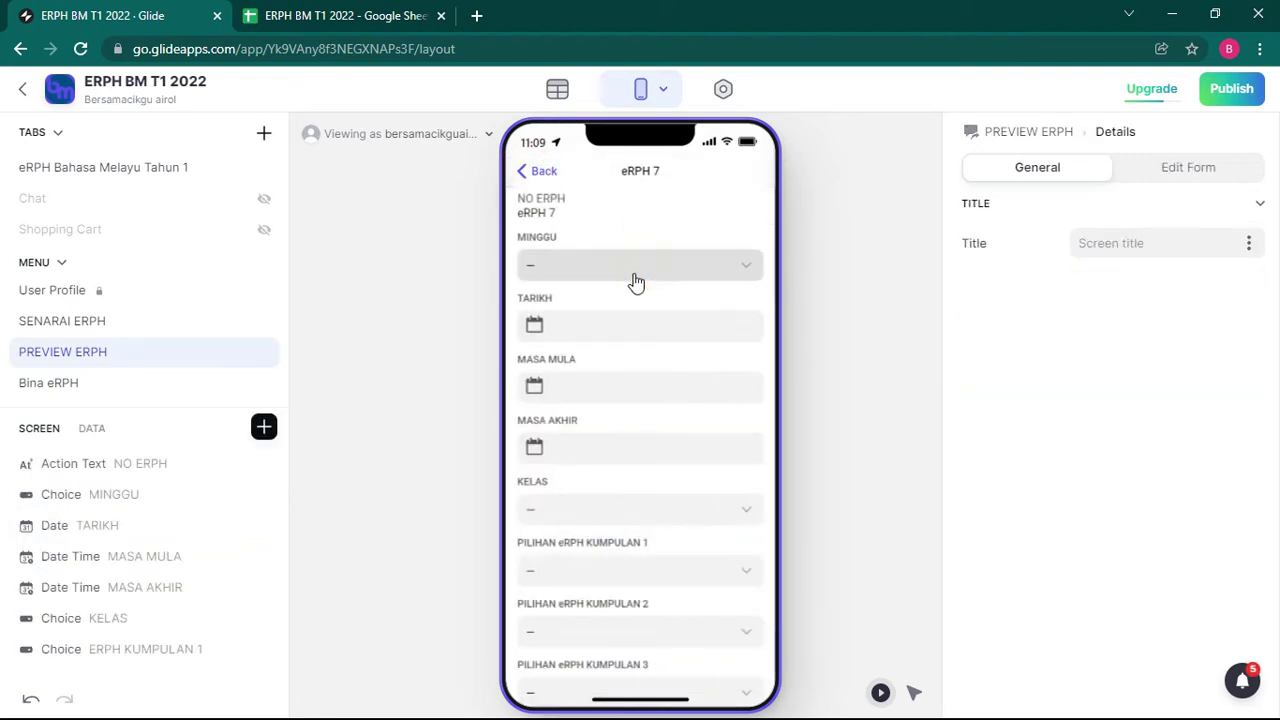
{"action": "left_click", "coordinate": [574, 266]}
{"action": "left_click", "coordinate": [576, 321]}
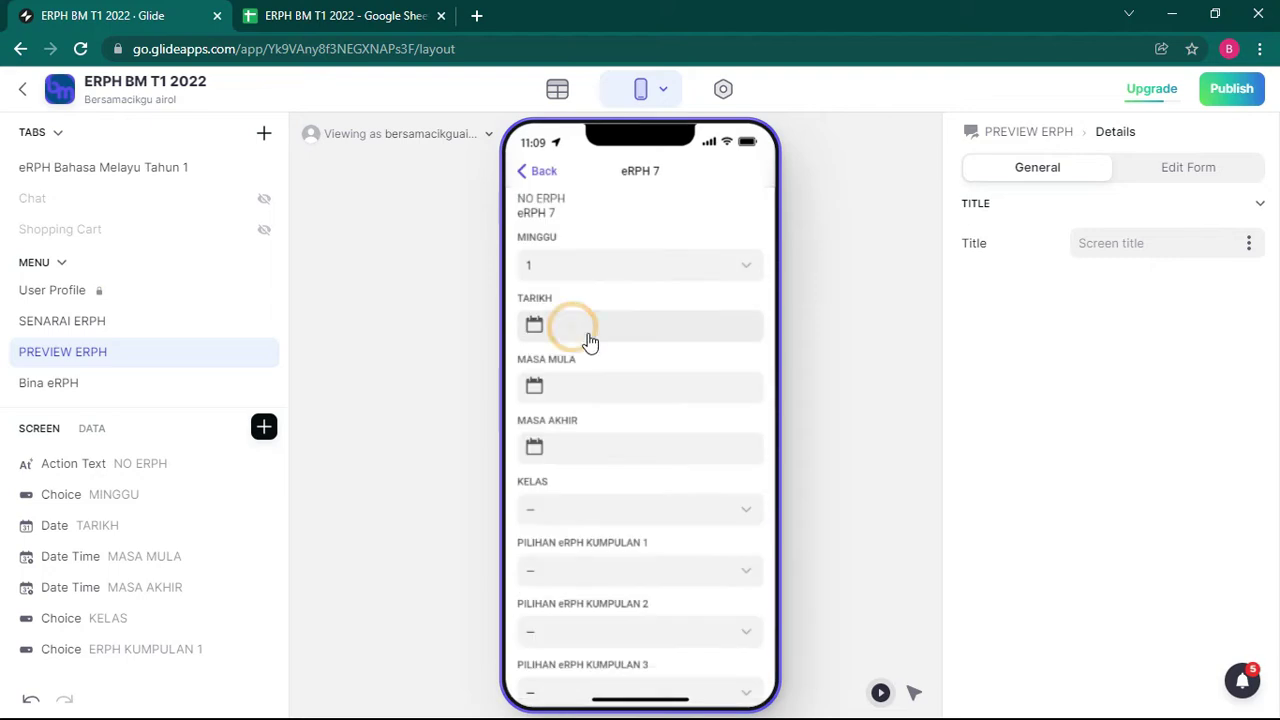
{"action": "left_click", "coordinate": [553, 330]}
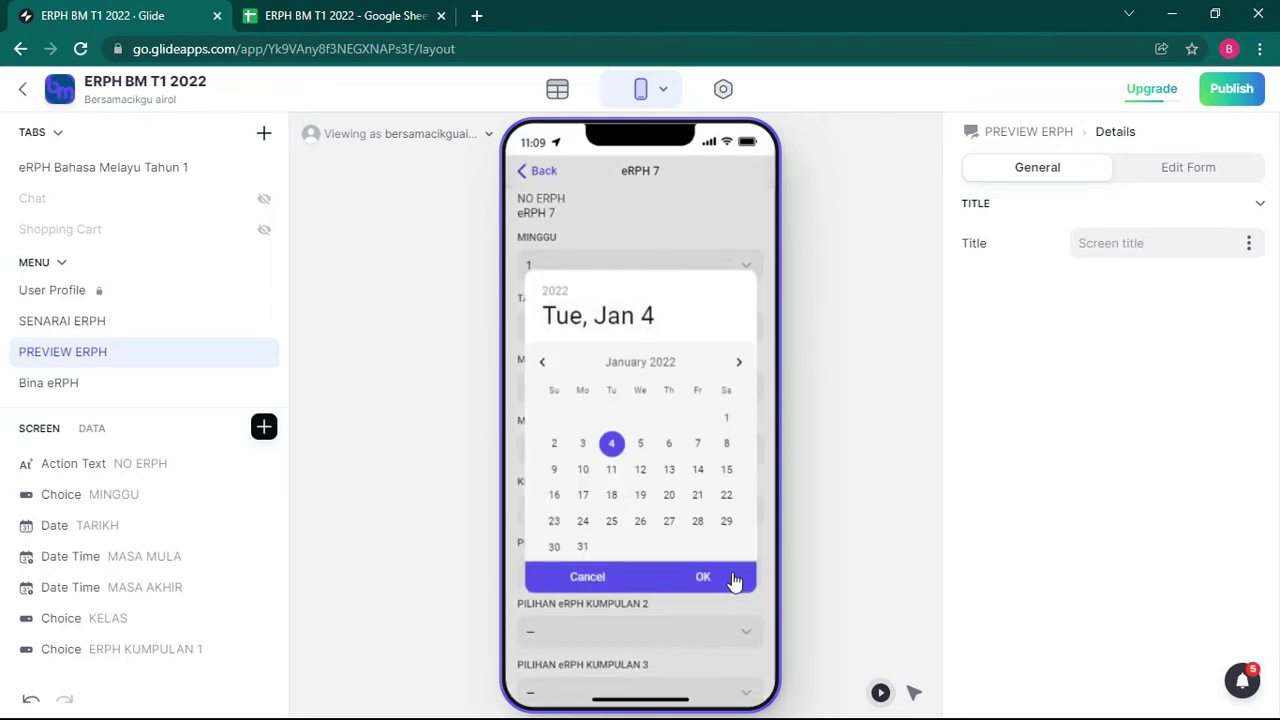
{"action": "left_click", "coordinate": [704, 577]}
{"action": "left_click", "coordinate": [599, 399]}
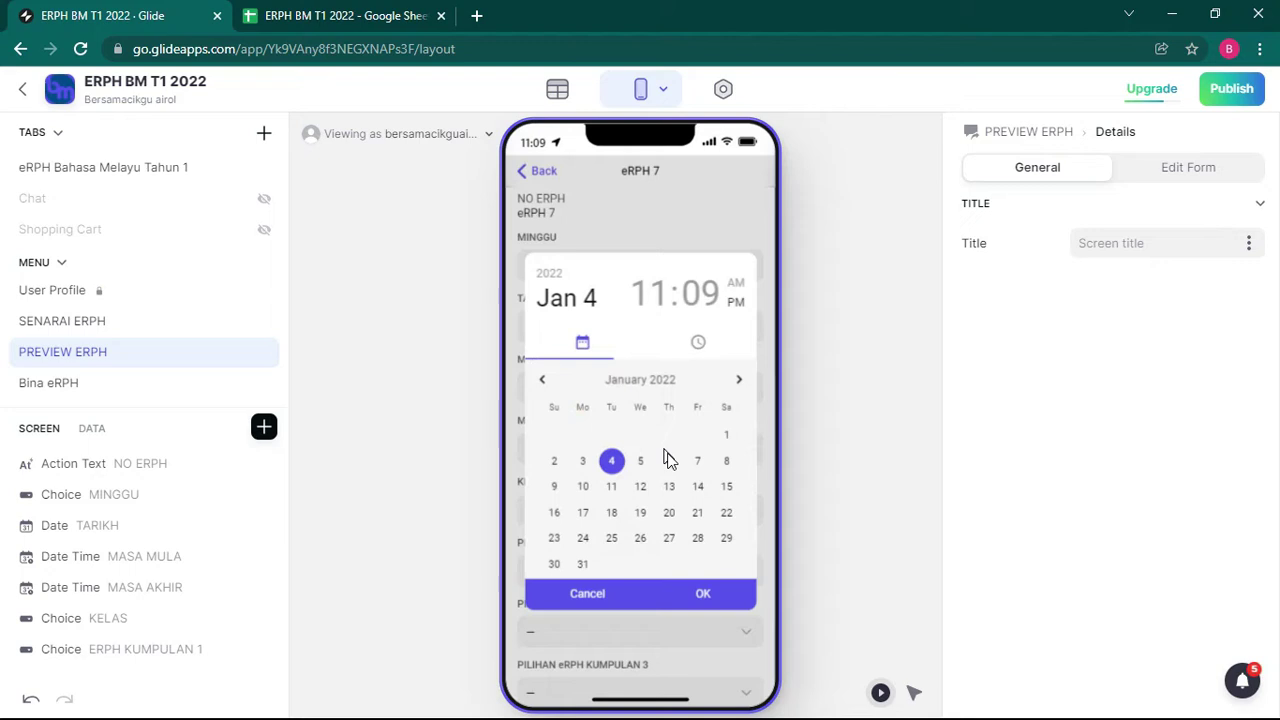
{"action": "left_click", "coordinate": [712, 596]}
{"action": "left_click", "coordinate": [632, 448]}
{"action": "left_click", "coordinate": [708, 594]}
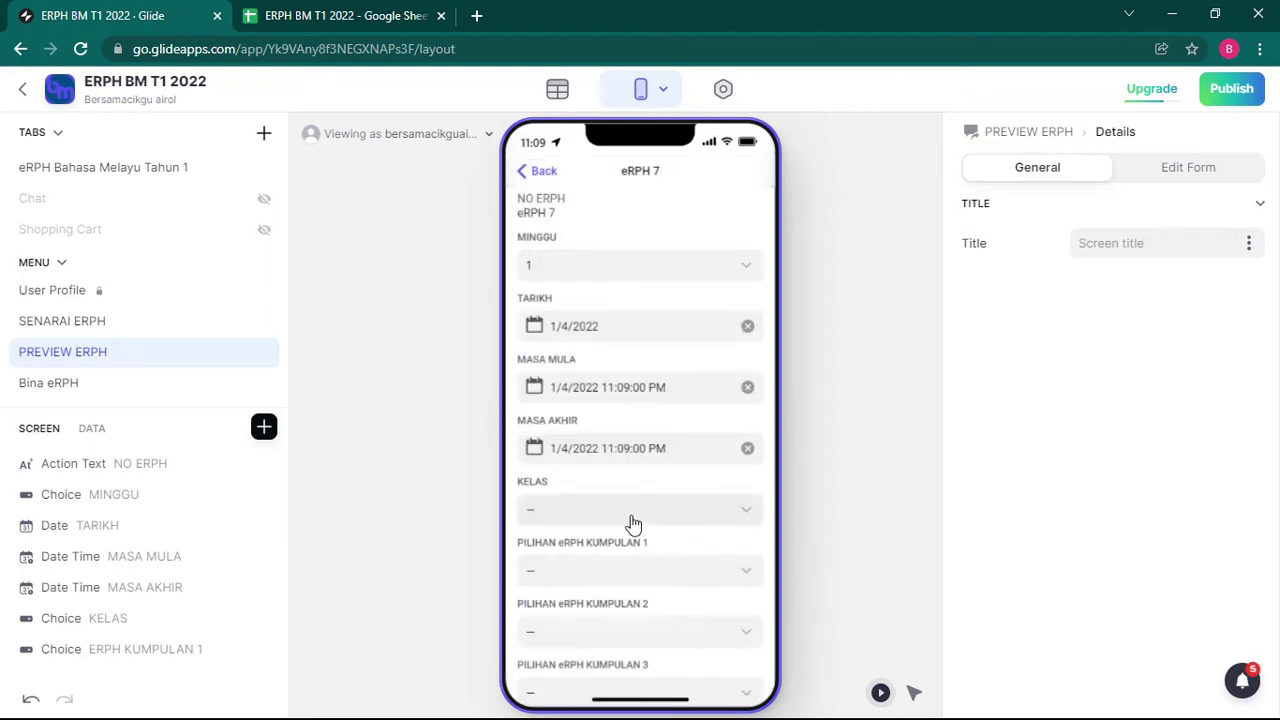
Step: Set KELAS to 1 BIJAKSANA and KUMPULAN 1–3 to eRPH 4, 7 and 8
{"action": "scroll", "coordinate": [632, 524], "scroll_direction": "down", "scroll_amount": 2}
{"action": "left_click", "coordinate": [612, 374]}
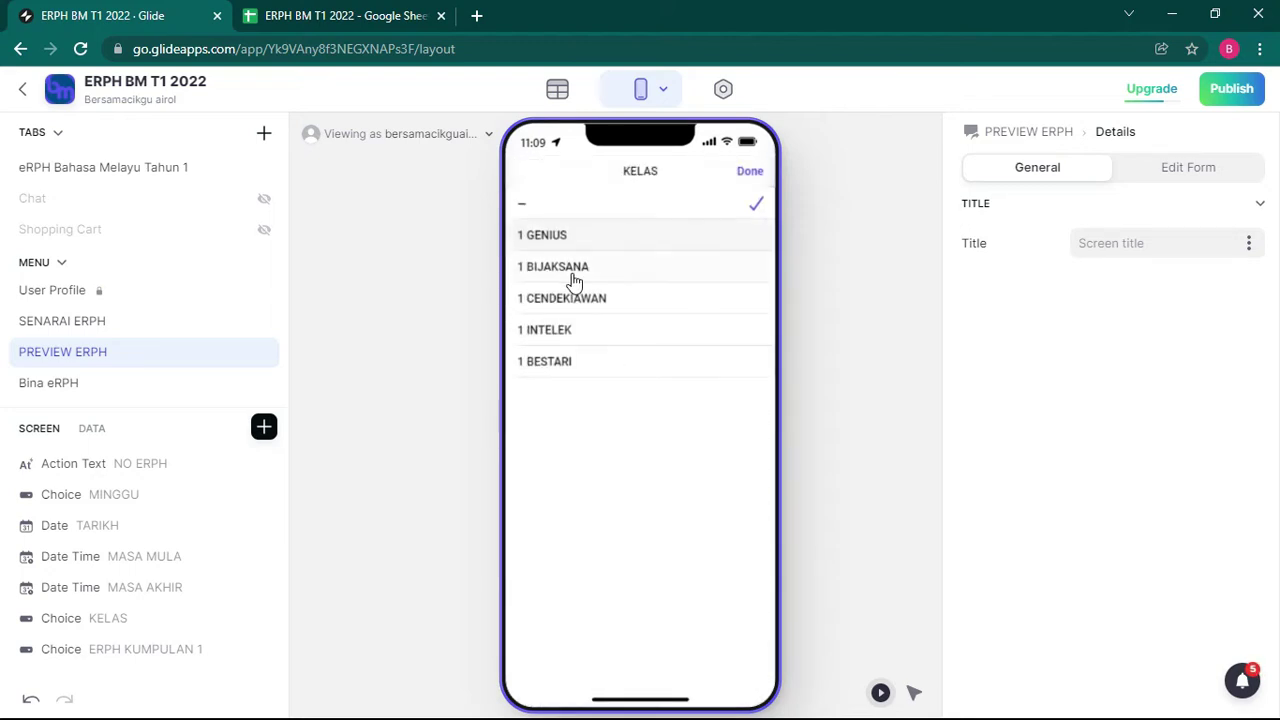
{"action": "left_click", "coordinate": [578, 268]}
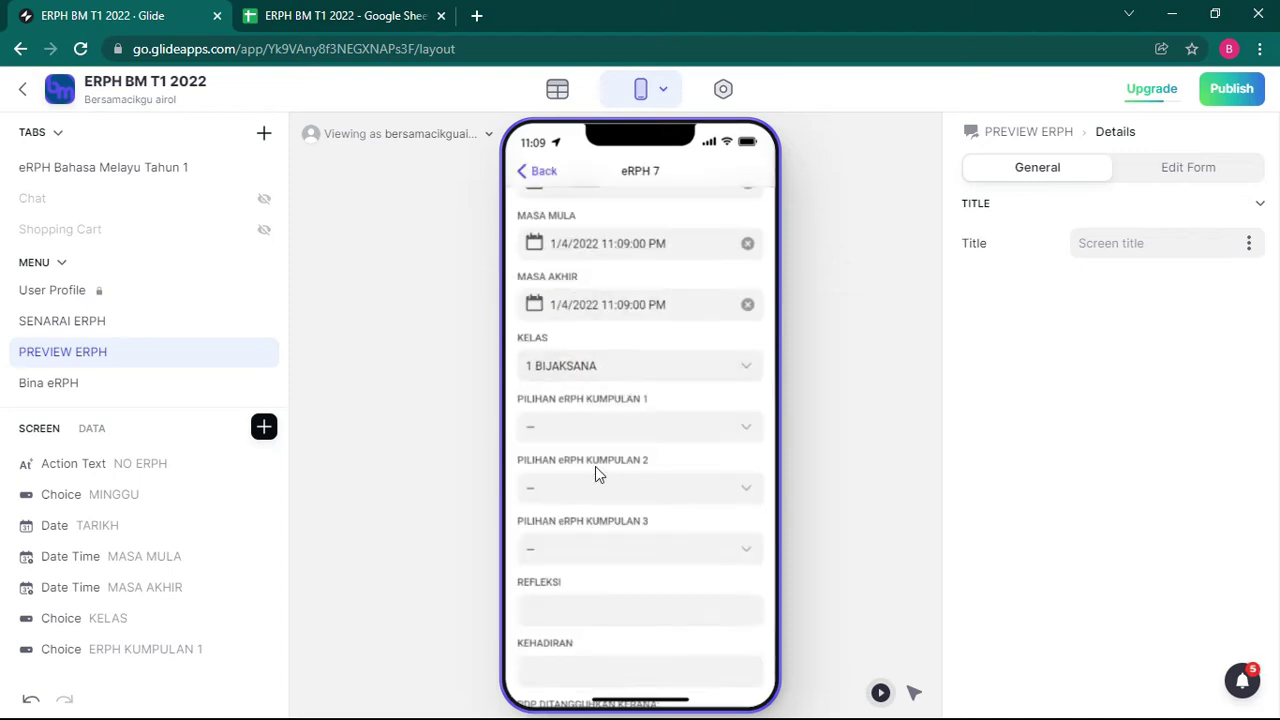
{"action": "left_click", "coordinate": [594, 430]}
{"action": "left_click", "coordinate": [566, 368]}
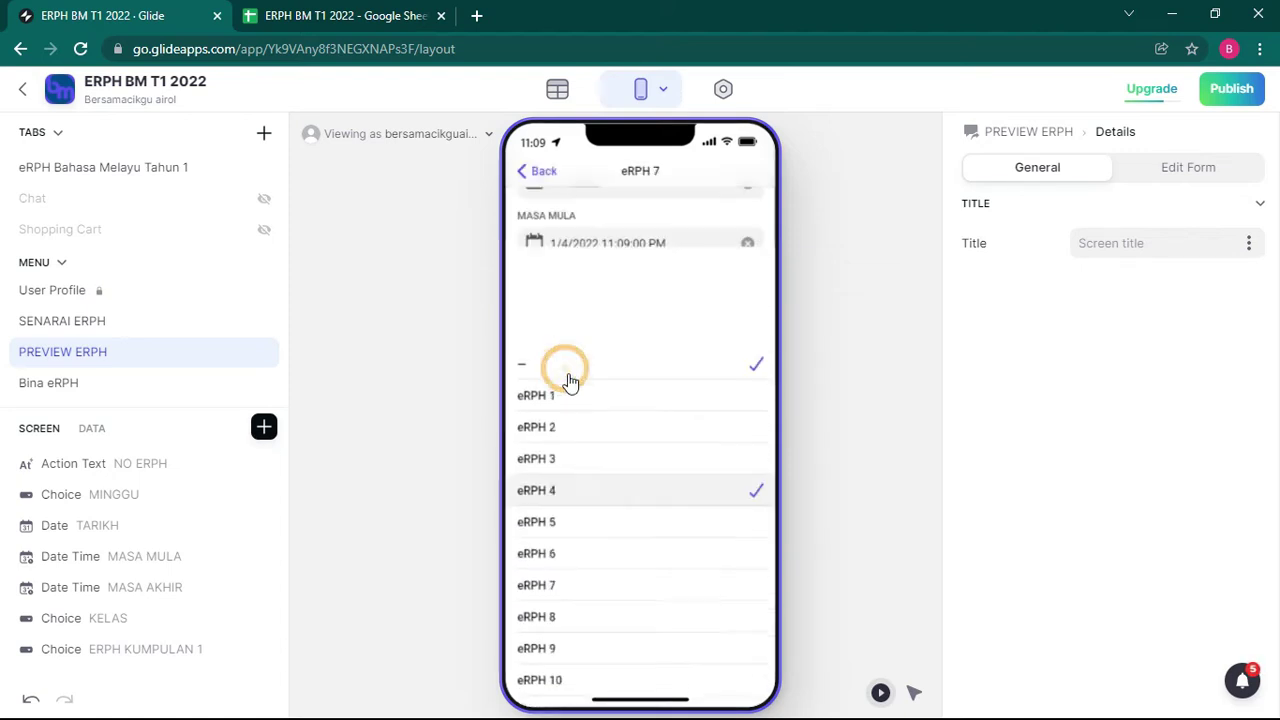
{"action": "left_click", "coordinate": [616, 497]}
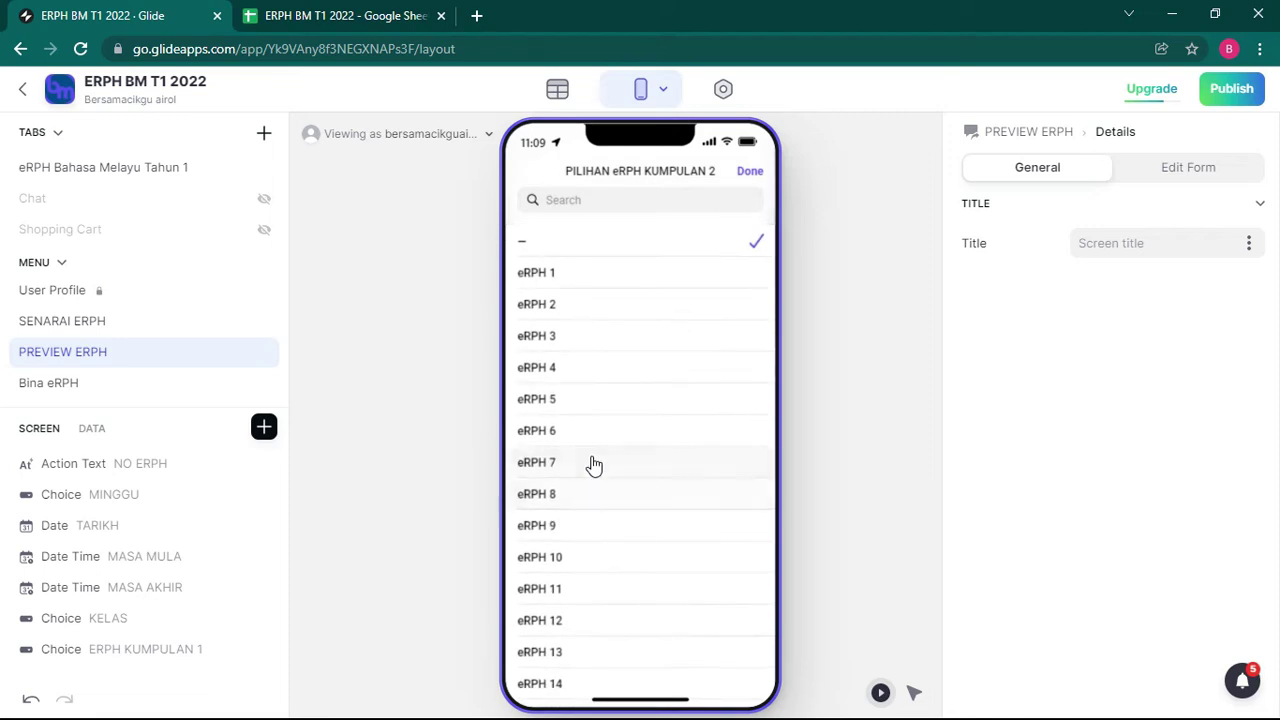
{"action": "left_click", "coordinate": [590, 461]}
{"action": "left_click", "coordinate": [607, 556]}
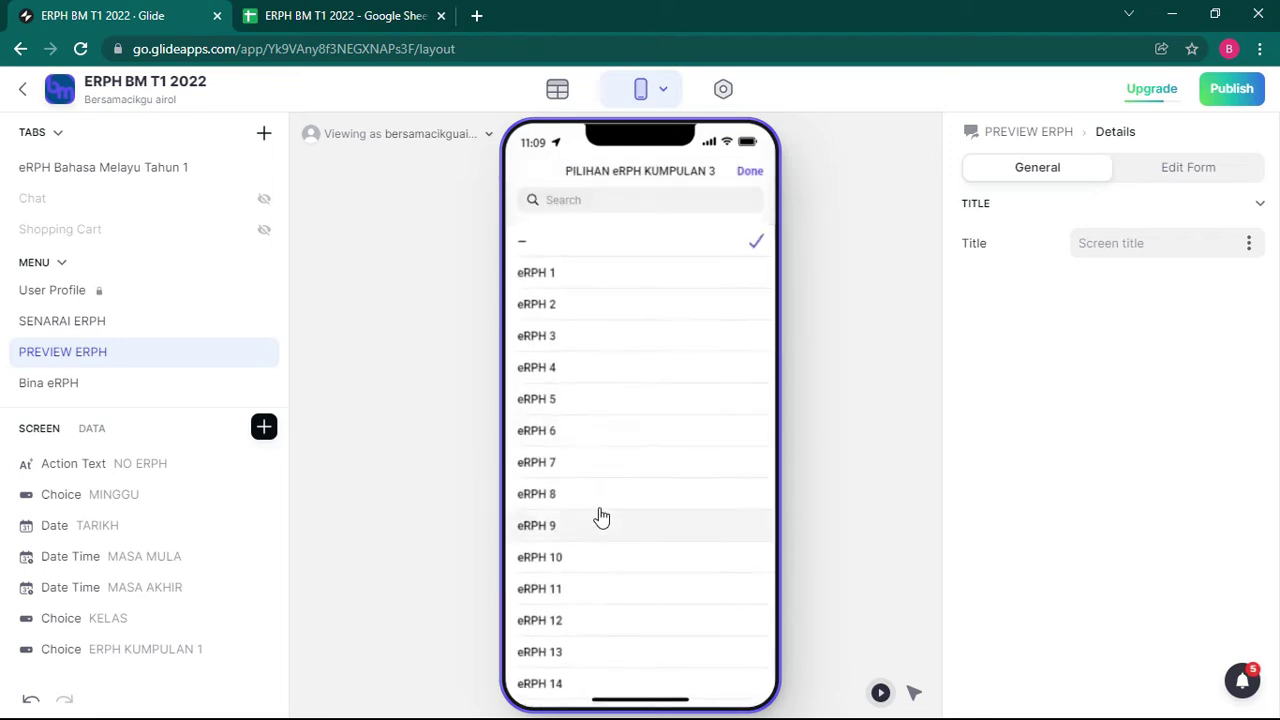
{"action": "left_click", "coordinate": [576, 500]}
Step: Enter reflection PERCUBAAN, attendance 11, reason CRK/MC, then save and go to preview
{"action": "scroll", "coordinate": [594, 506], "scroll_direction": "down", "scroll_amount": 3}
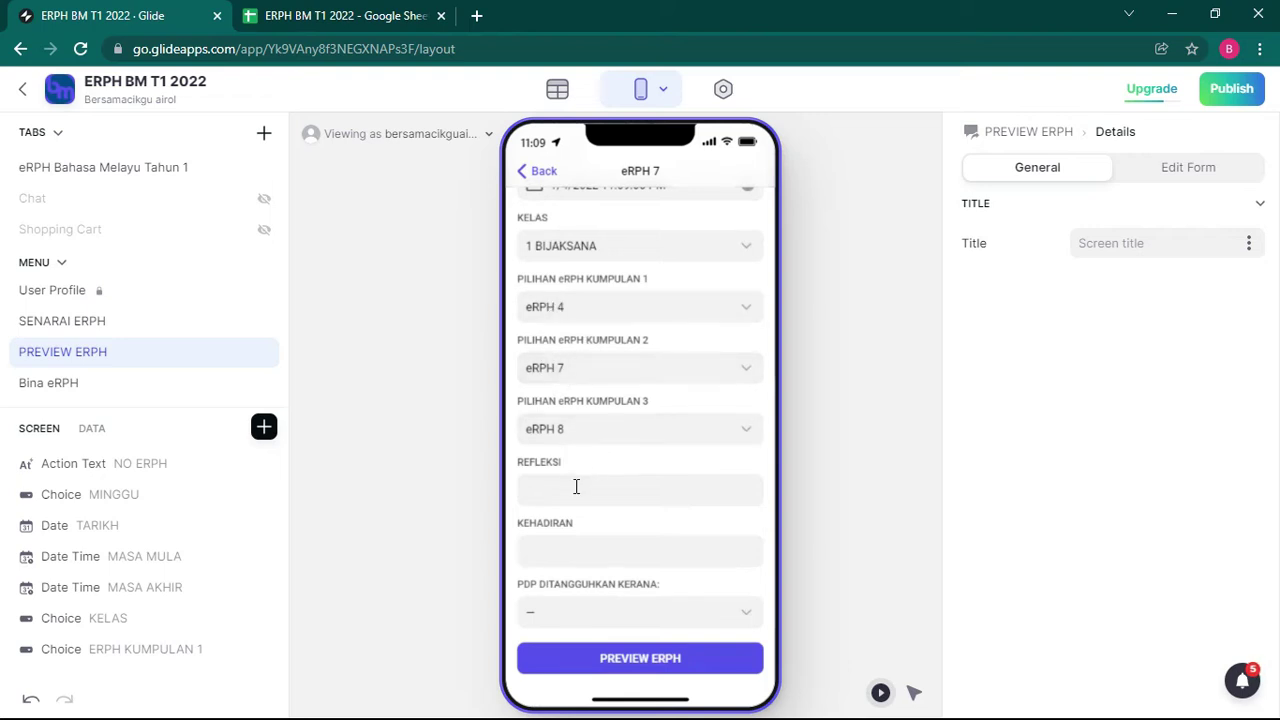
{"action": "left_click", "coordinate": [576, 488]}
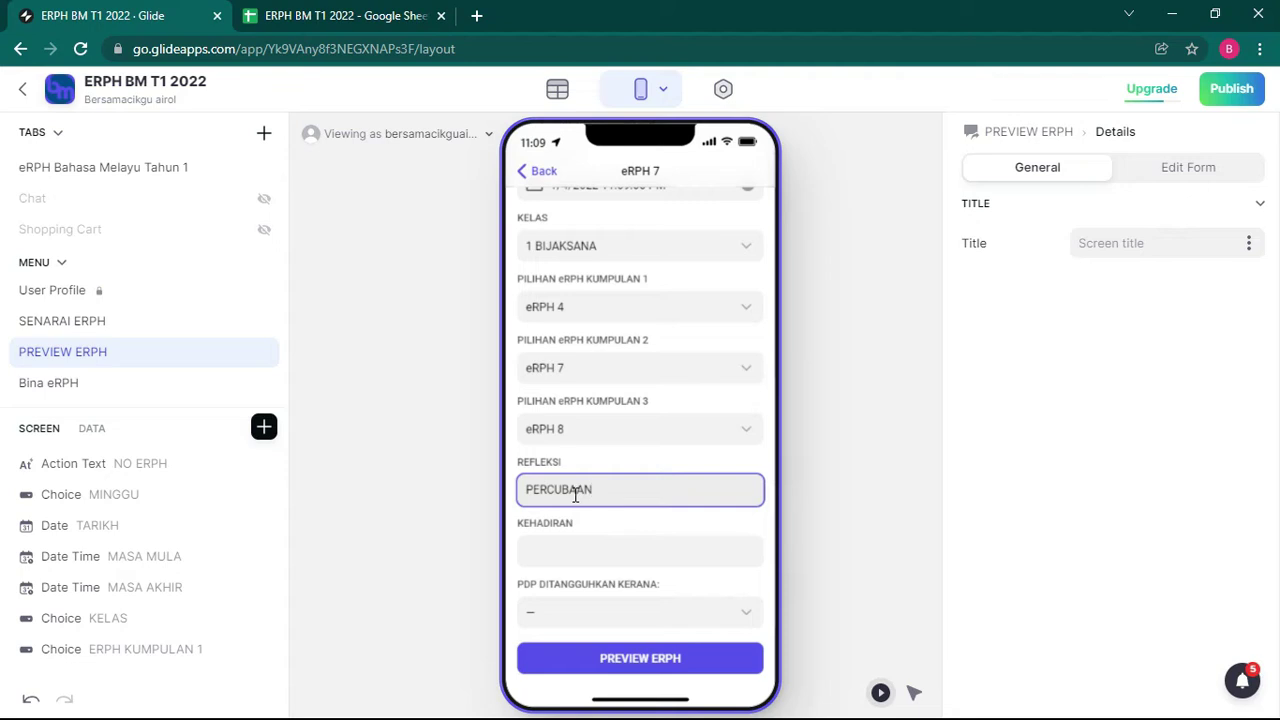
{"action": "left_click", "coordinate": [553, 549]}
{"action": "left_click", "coordinate": [561, 626]}
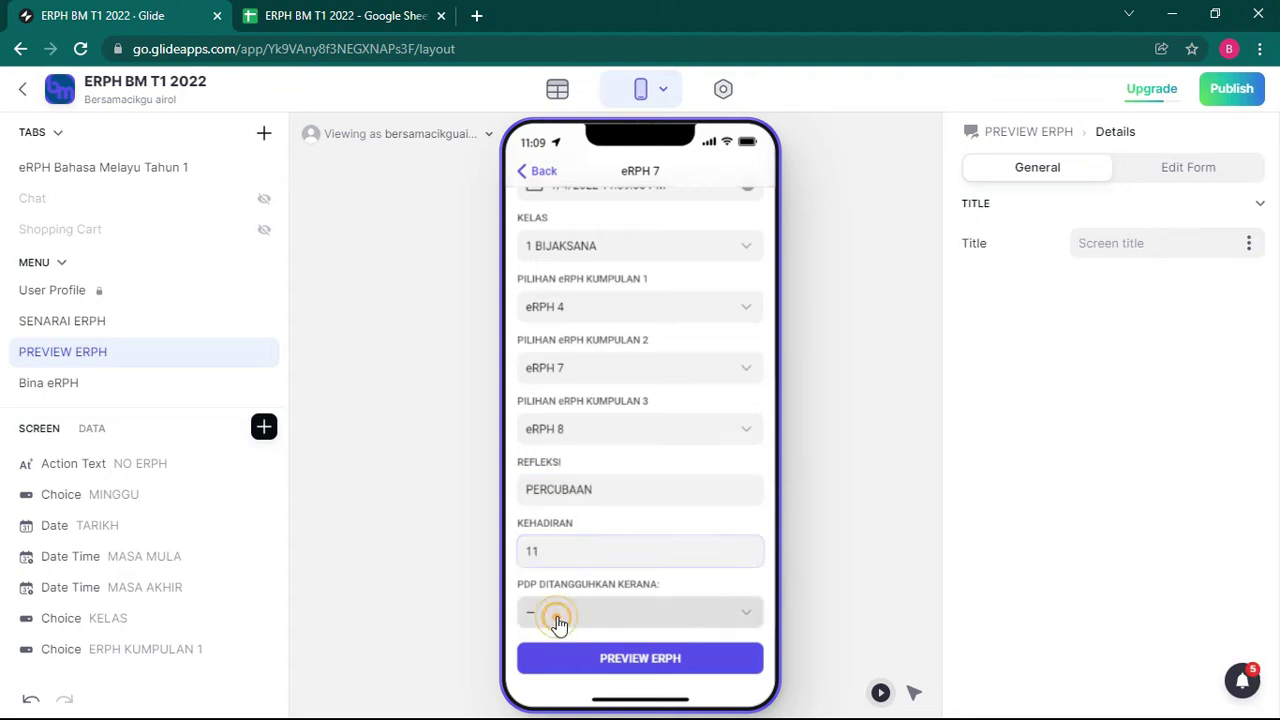
{"action": "left_click", "coordinate": [578, 240]}
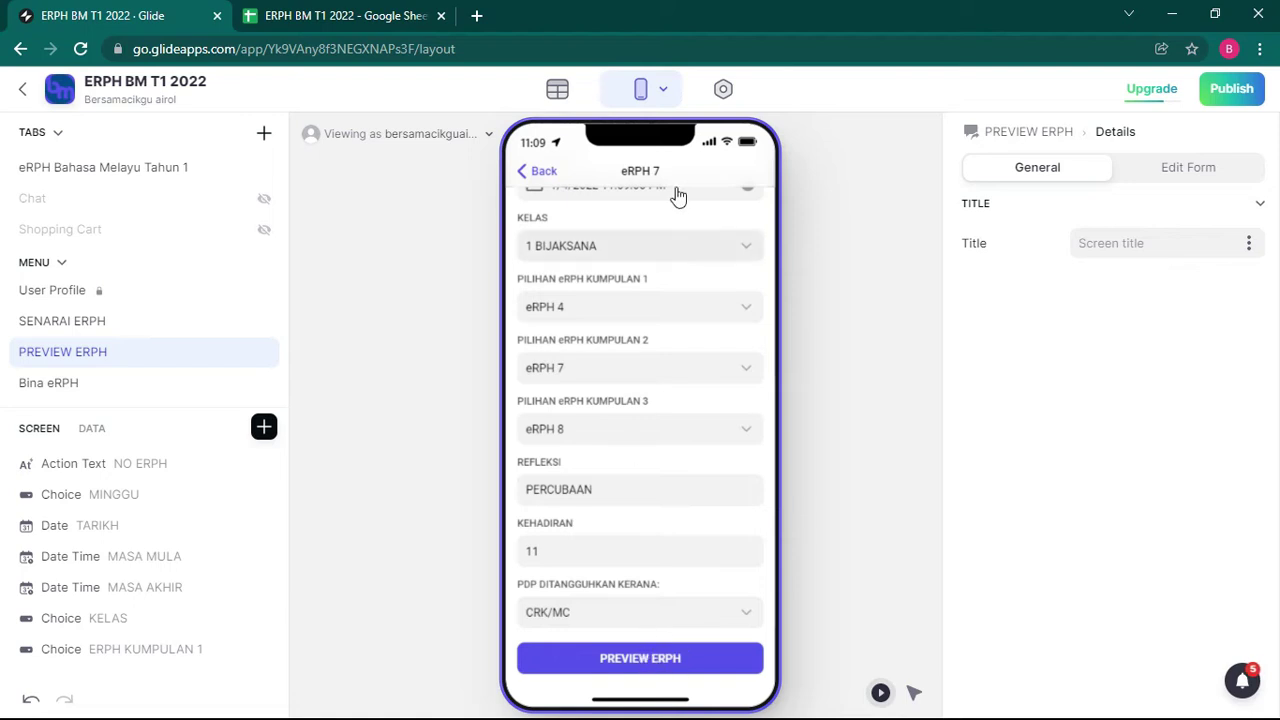
{"action": "left_click", "coordinate": [620, 660]}
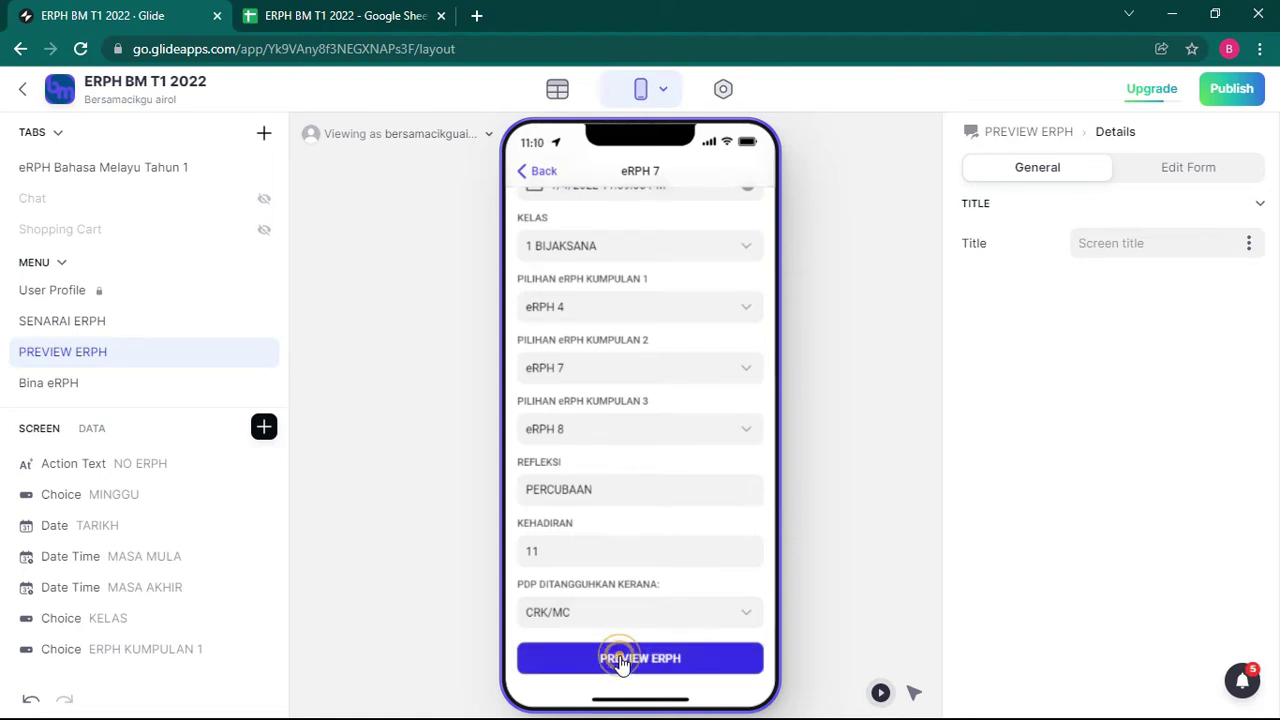
{"action": "left_click", "coordinate": [624, 270]}
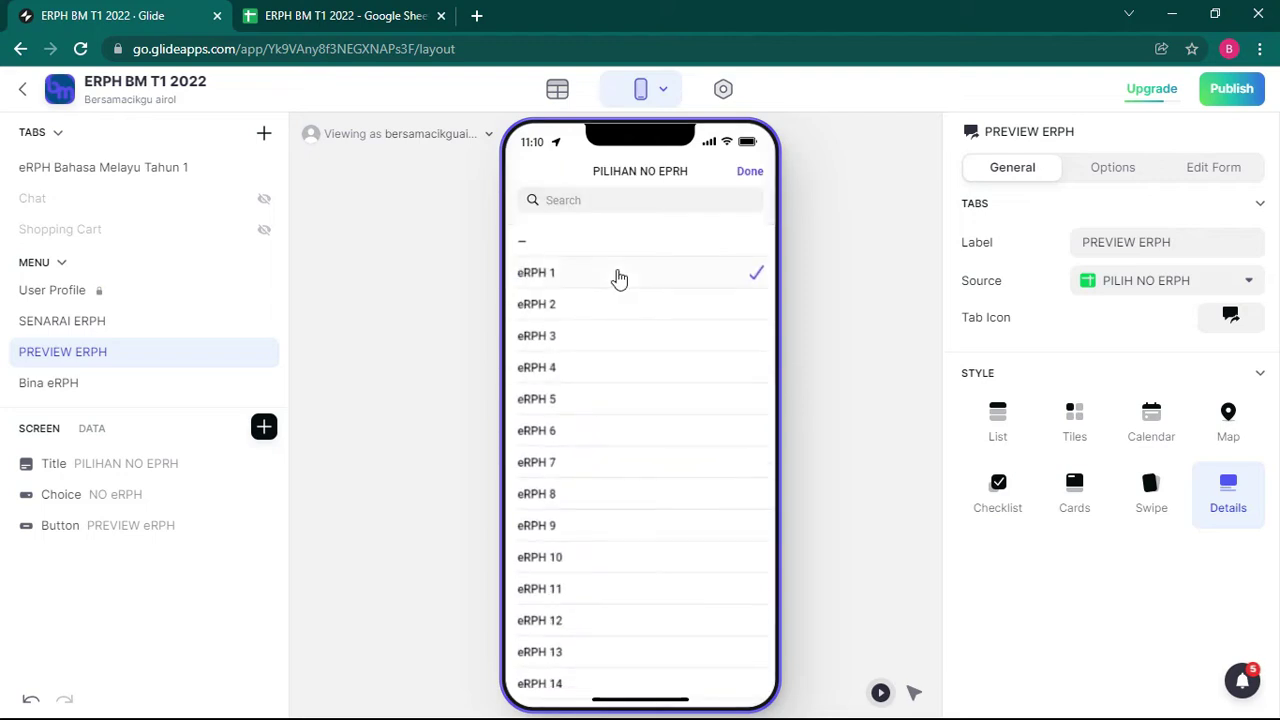
Step: Preview eRPH 7 in the Sheets print template and check the NO ERPH value in B1
{"action": "left_click", "coordinate": [592, 462]}
{"action": "left_click", "coordinate": [608, 314]}
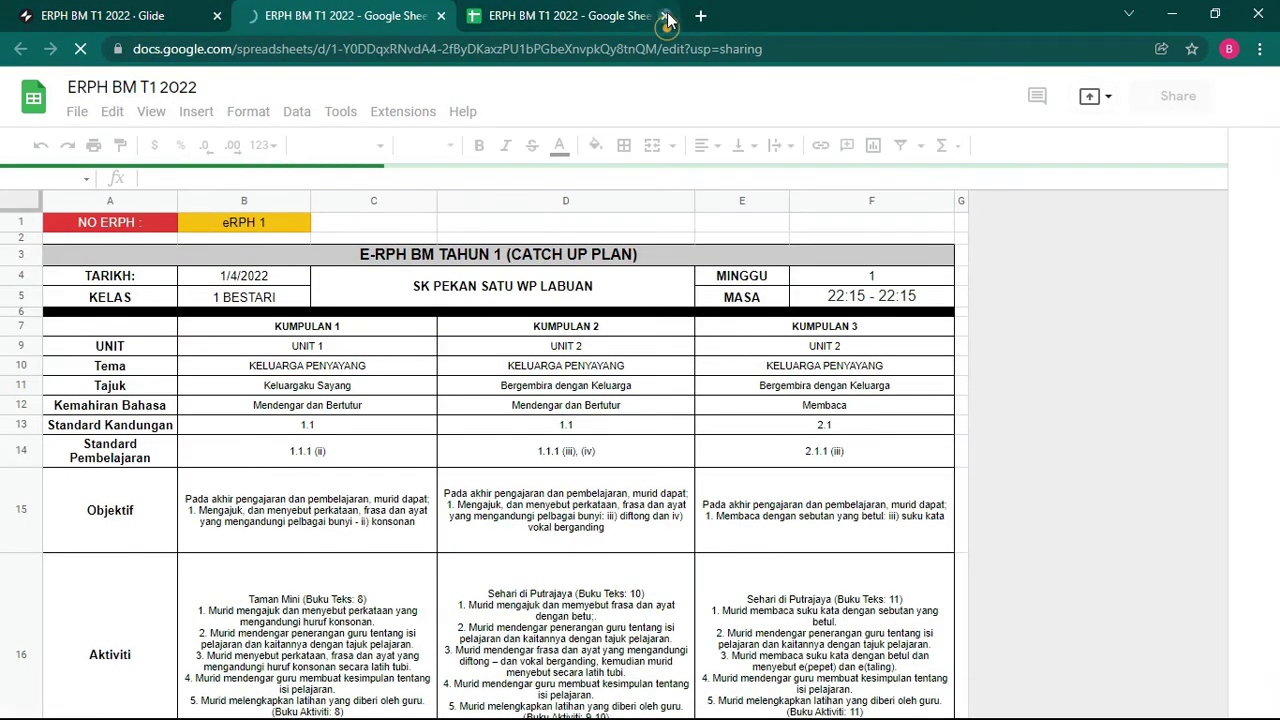
{"action": "left_click", "coordinate": [664, 15]}
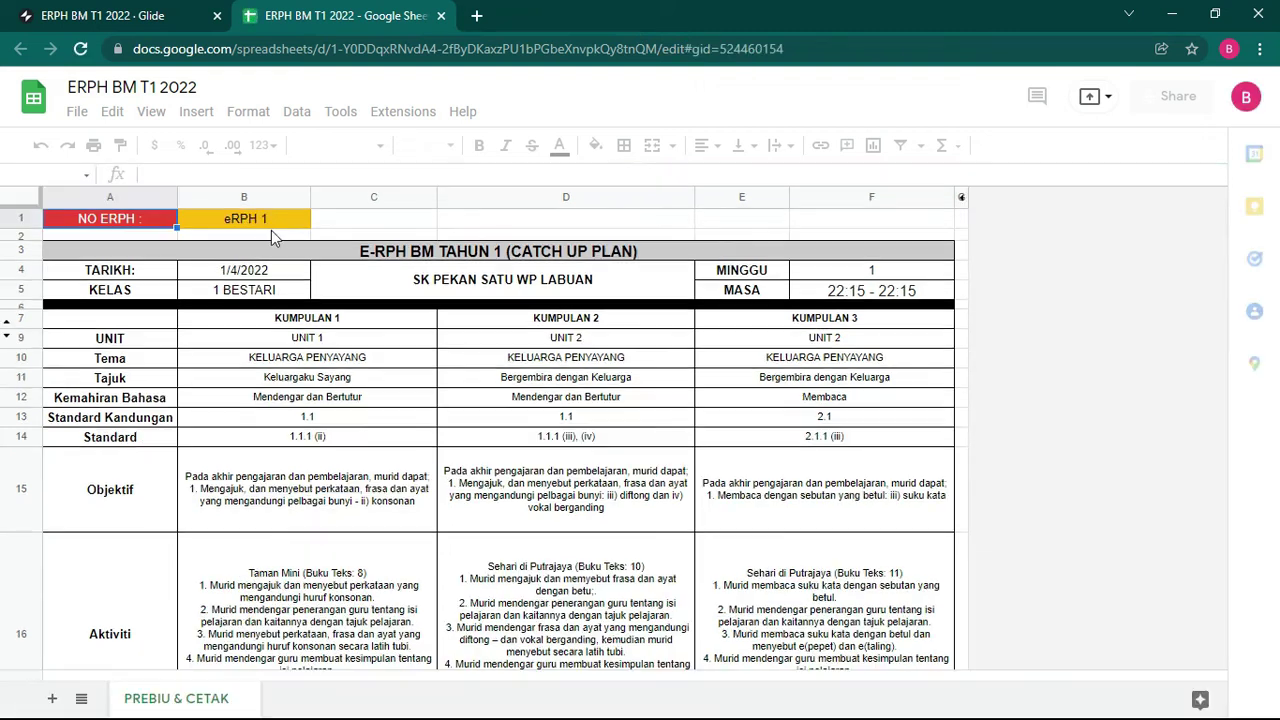
{"action": "left_click", "coordinate": [256, 222]}
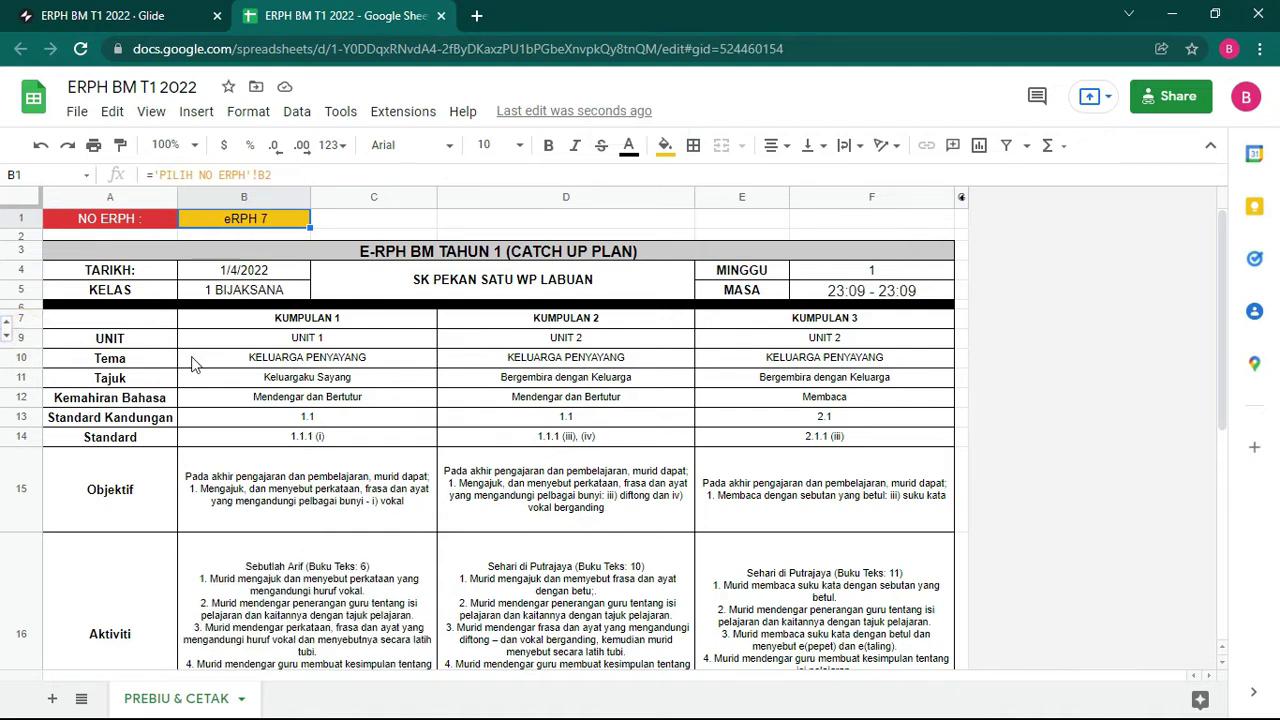
Step: Unhide row 8 and merge the eRPH cells E8:F8 and B8:C8
{"action": "left_click", "coordinate": [30, 343]}
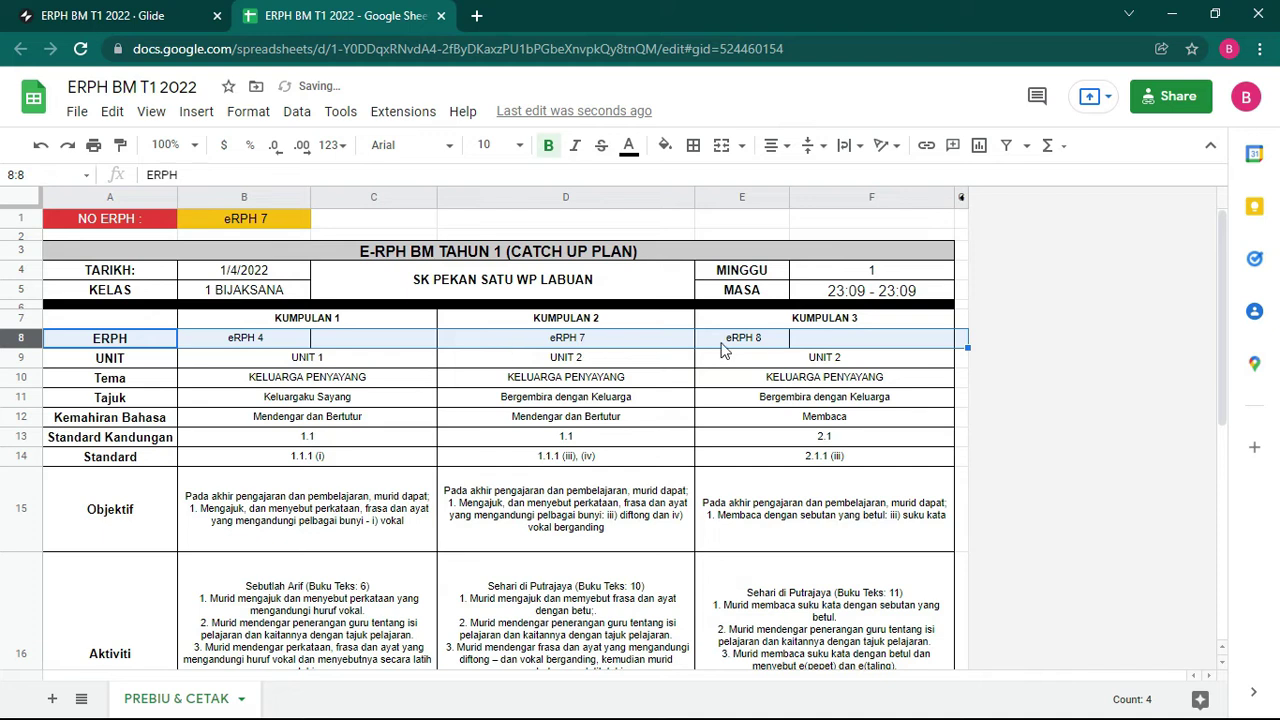
{"action": "left_click_drag", "start_coordinate": [725, 345], "coordinate": [866, 343]}
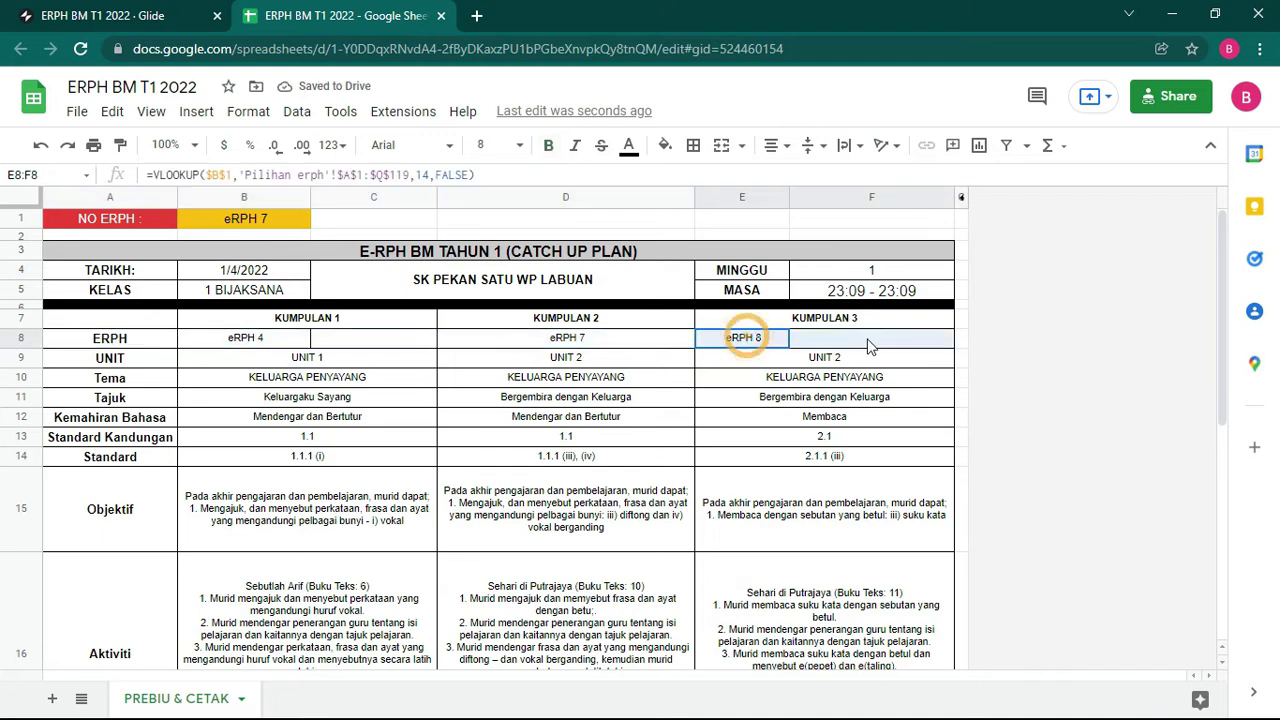
{"action": "left_click", "coordinate": [722, 145]}
{"action": "left_click_drag", "start_coordinate": [300, 338], "coordinate": [390, 340]}
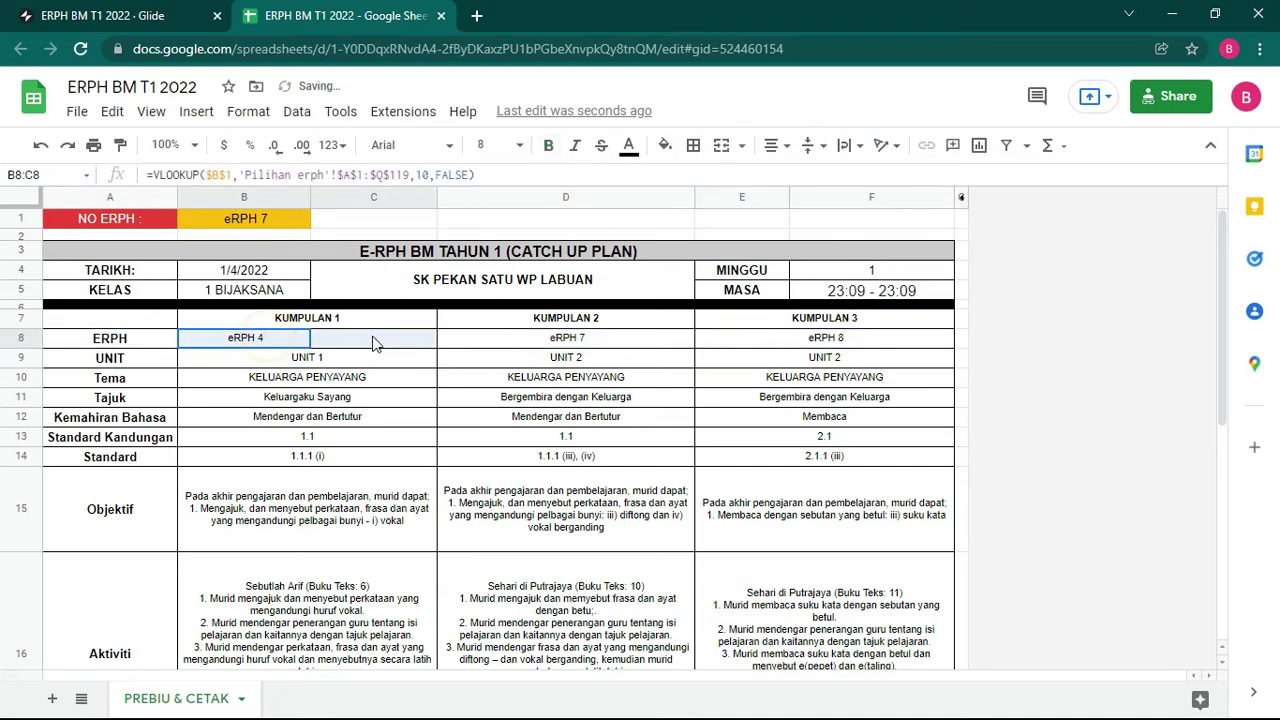
{"action": "left_click", "coordinate": [725, 145]}
Step: Reopen the eRPH 7 preview from Glide and hide row 8 again
{"action": "left_click", "coordinate": [55, 15]}
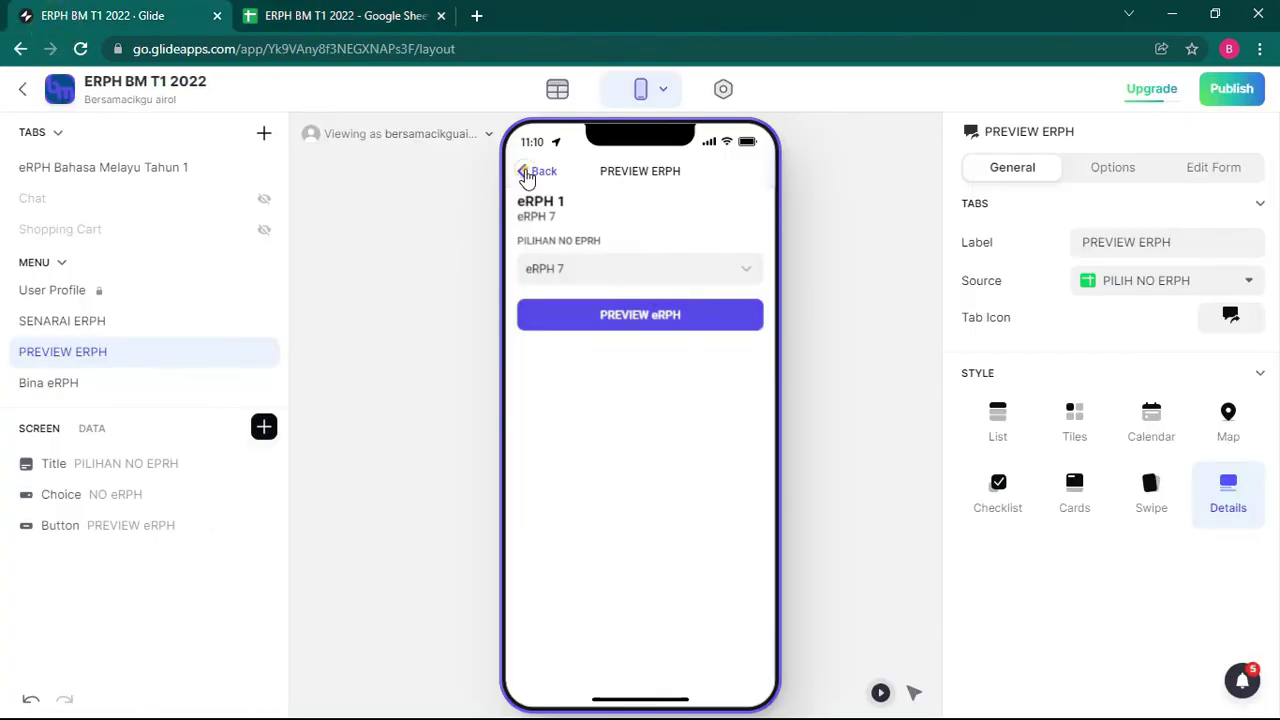
{"action": "left_click", "coordinate": [636, 318]}
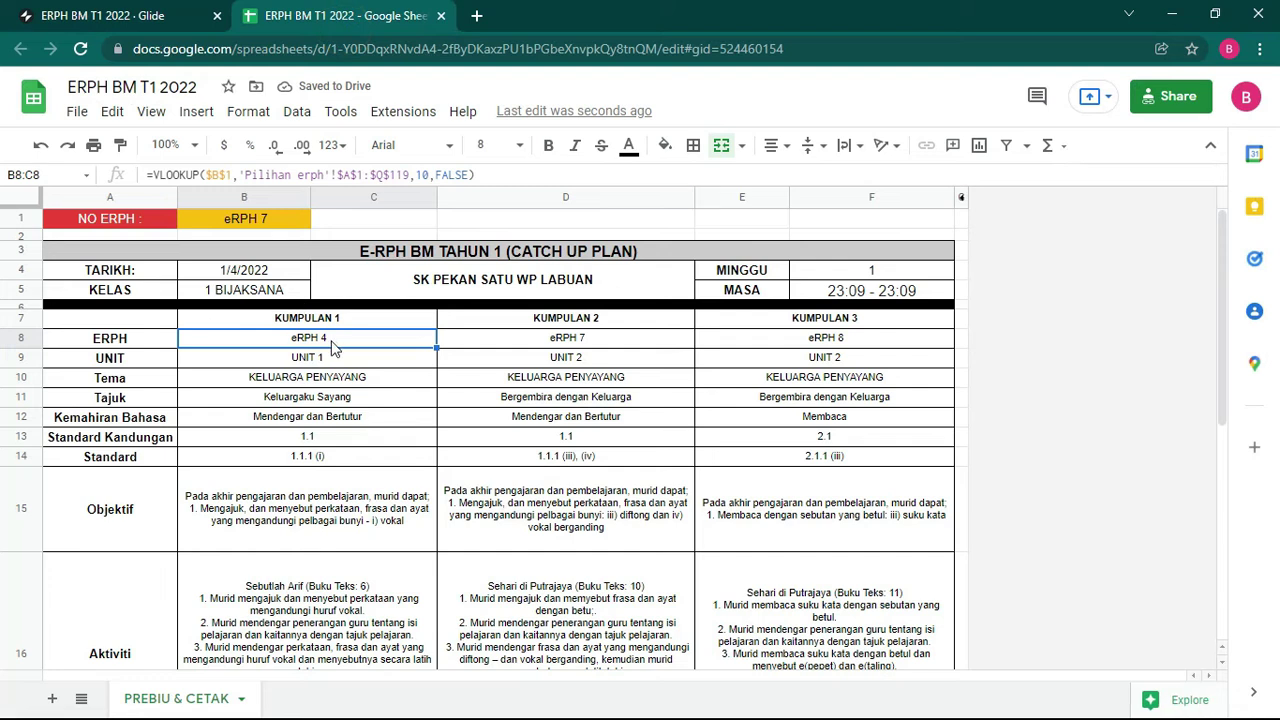
{"action": "right_click", "coordinate": [14, 337]}
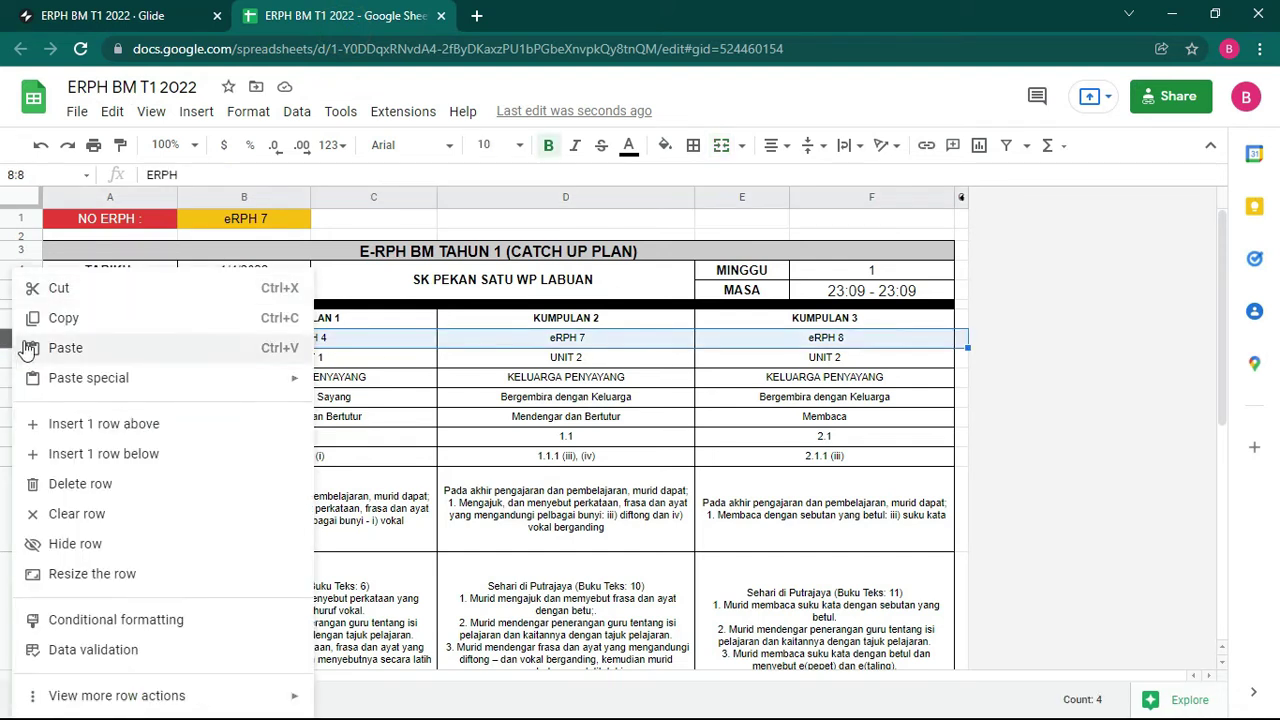
{"action": "left_click", "coordinate": [94, 543]}
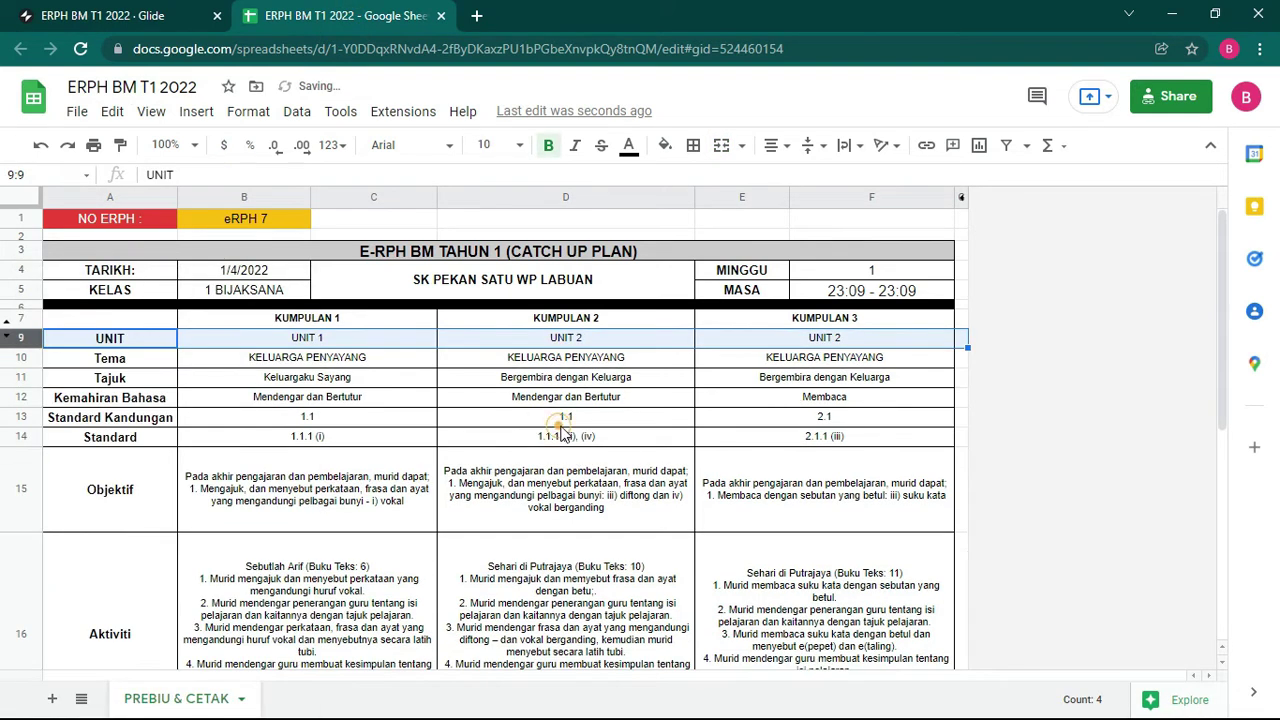
Step: Verify D13's formula, attendance 11, reflection PERCUBAAN and reason CRK/MC on the template
{"action": "left_click", "coordinate": [588, 424]}
{"action": "scroll", "coordinate": [595, 450], "scroll_direction": "down", "scroll_amount": 3}
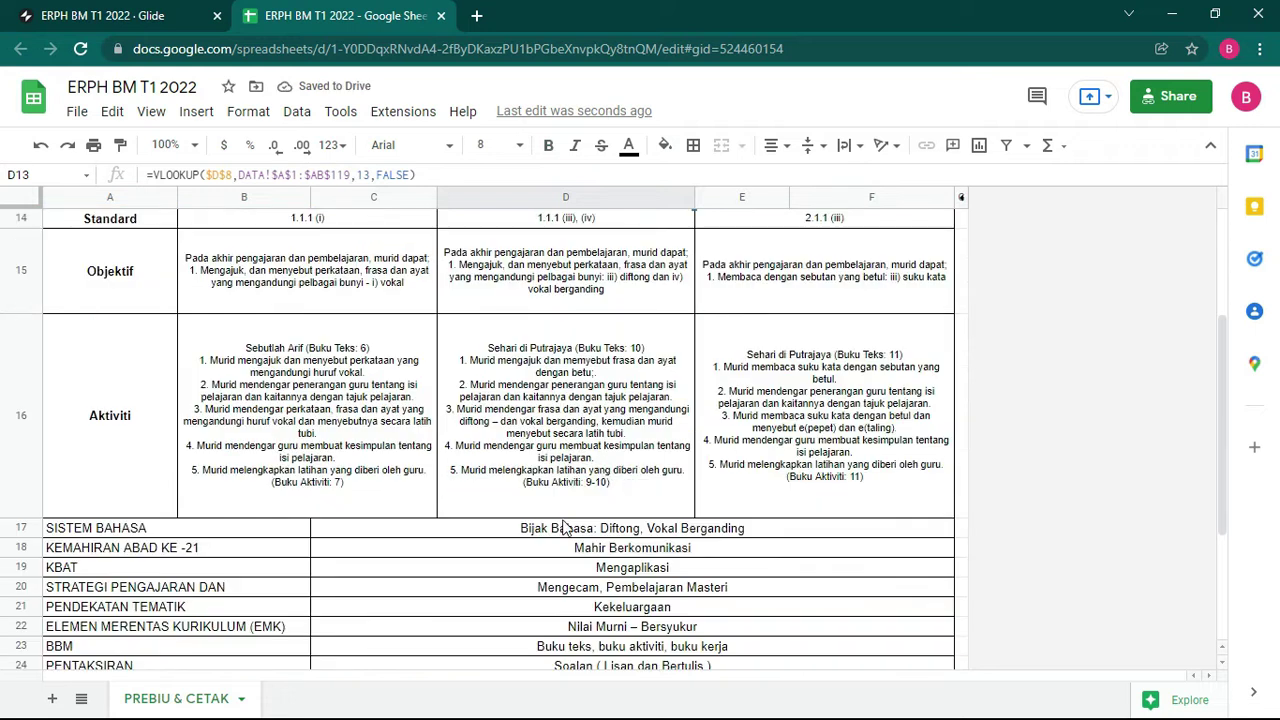
{"action": "scroll", "coordinate": [614, 516], "scroll_direction": "down", "scroll_amount": 3}
{"action": "left_click", "coordinate": [869, 448]}
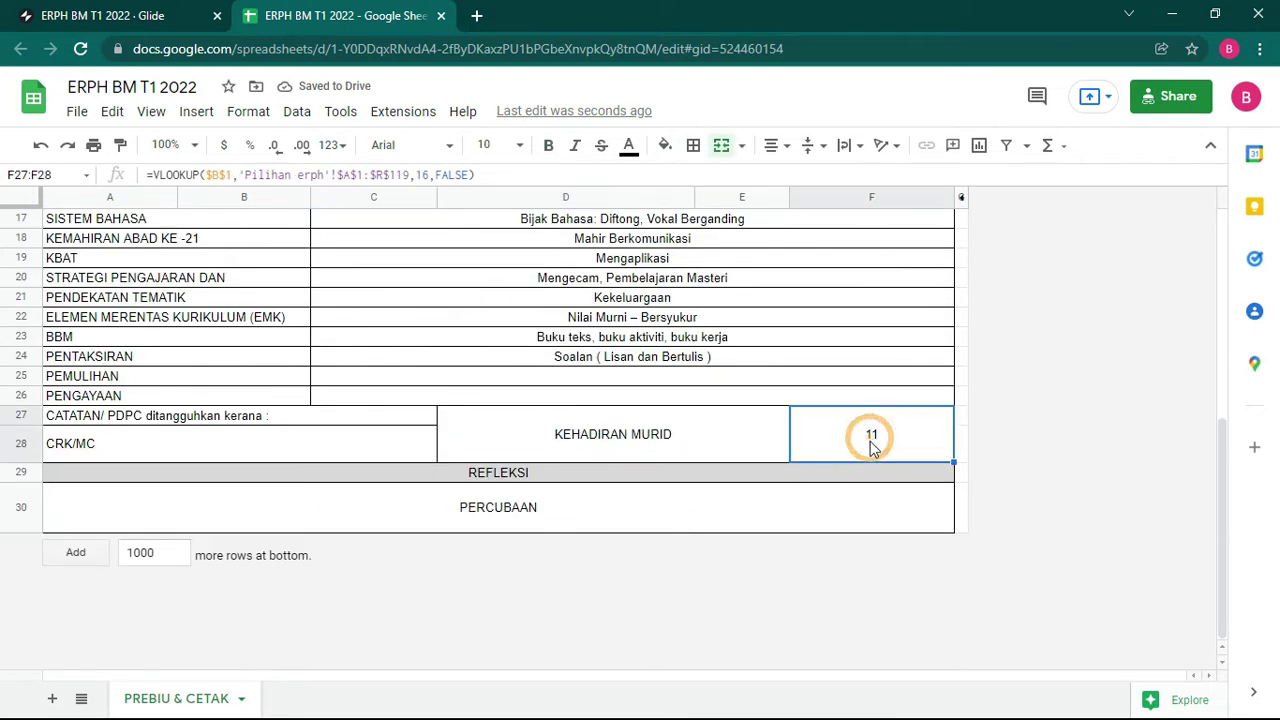
{"action": "left_click", "coordinate": [494, 515]}
{"action": "left_click", "coordinate": [127, 445]}
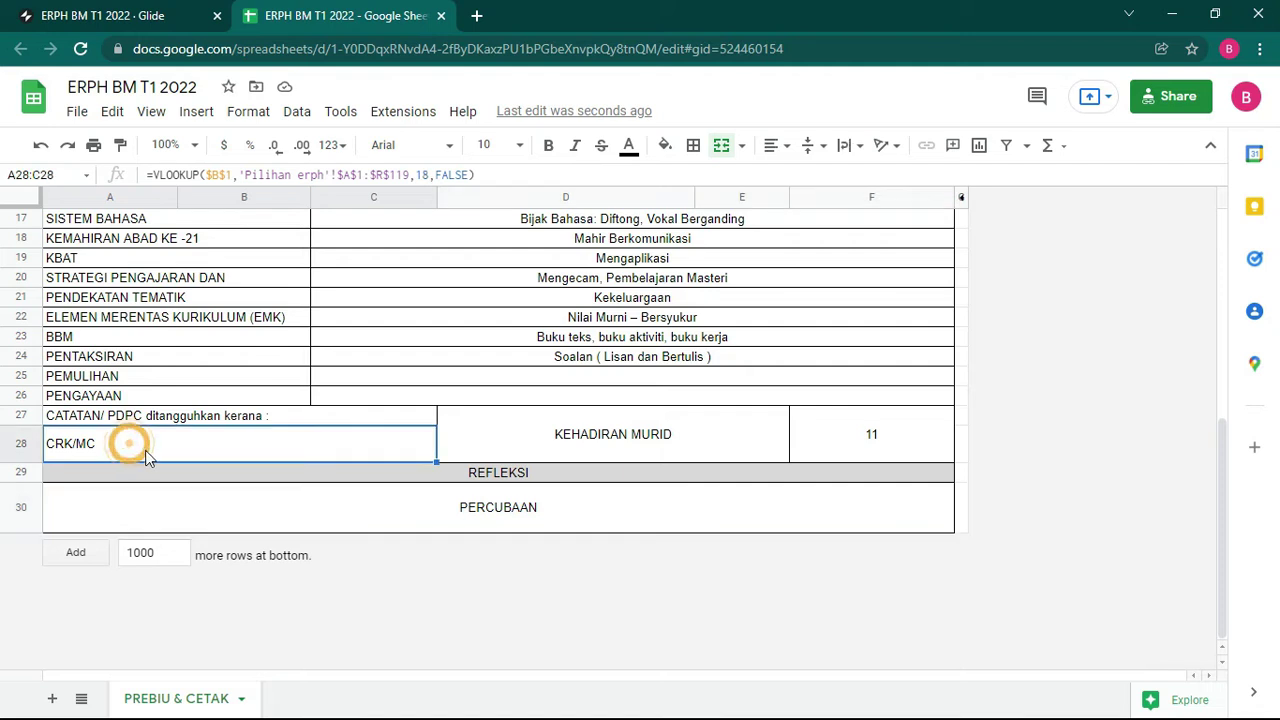
{"action": "left_click", "coordinate": [90, 12]}
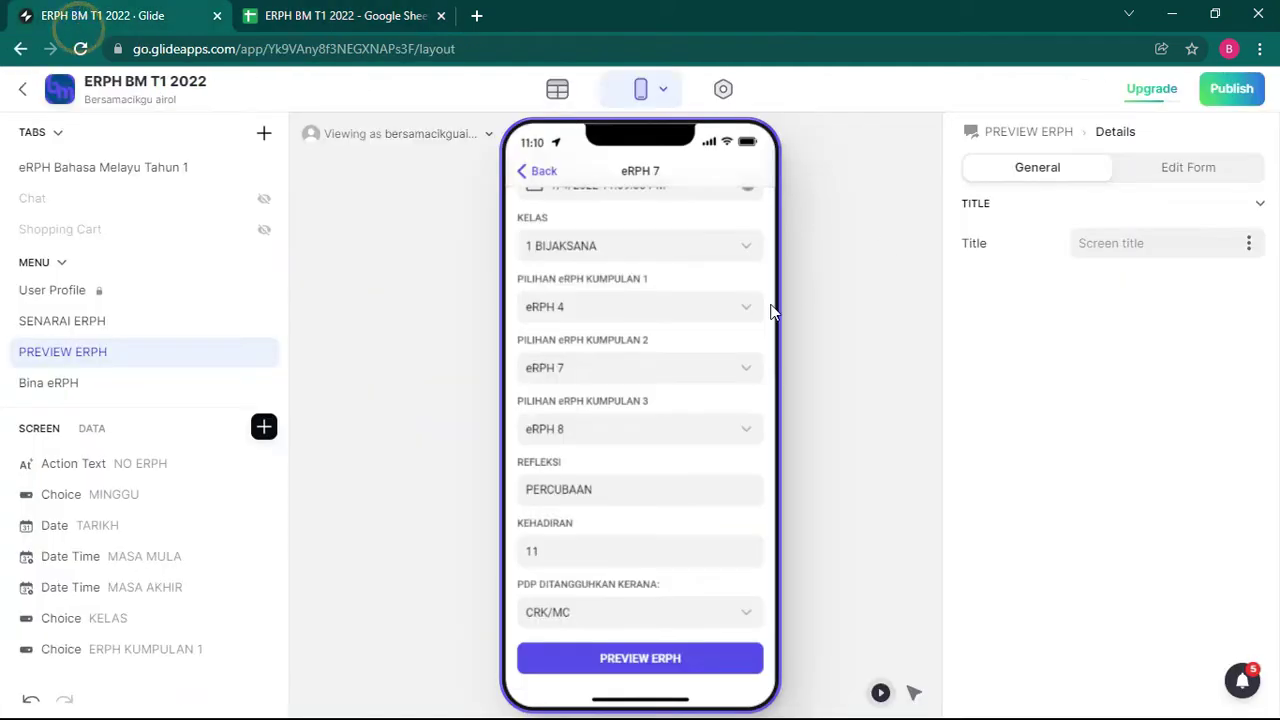
Step: Change eRPH 7's postponement reason to Cuti Umum / Peristiwa and confirm it in row 28
{"action": "left_click", "coordinate": [605, 612]}
{"action": "left_click", "coordinate": [588, 335]}
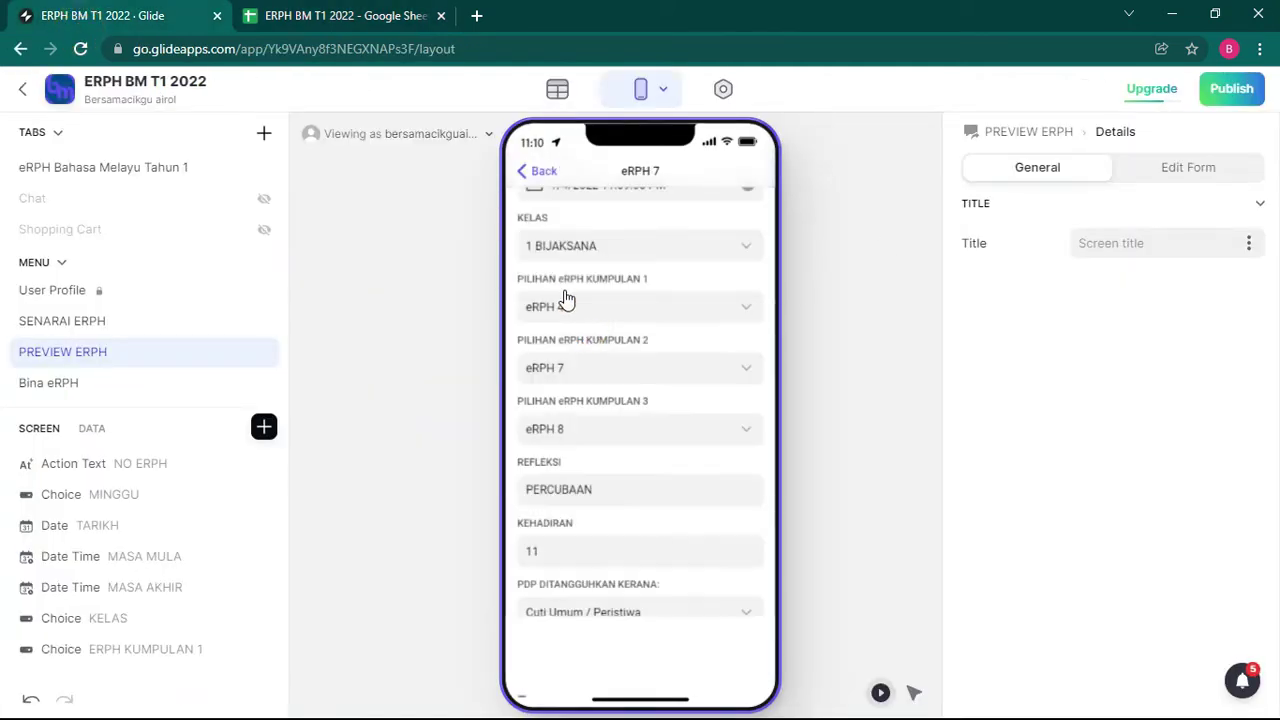
{"action": "left_click", "coordinate": [335, 15]}
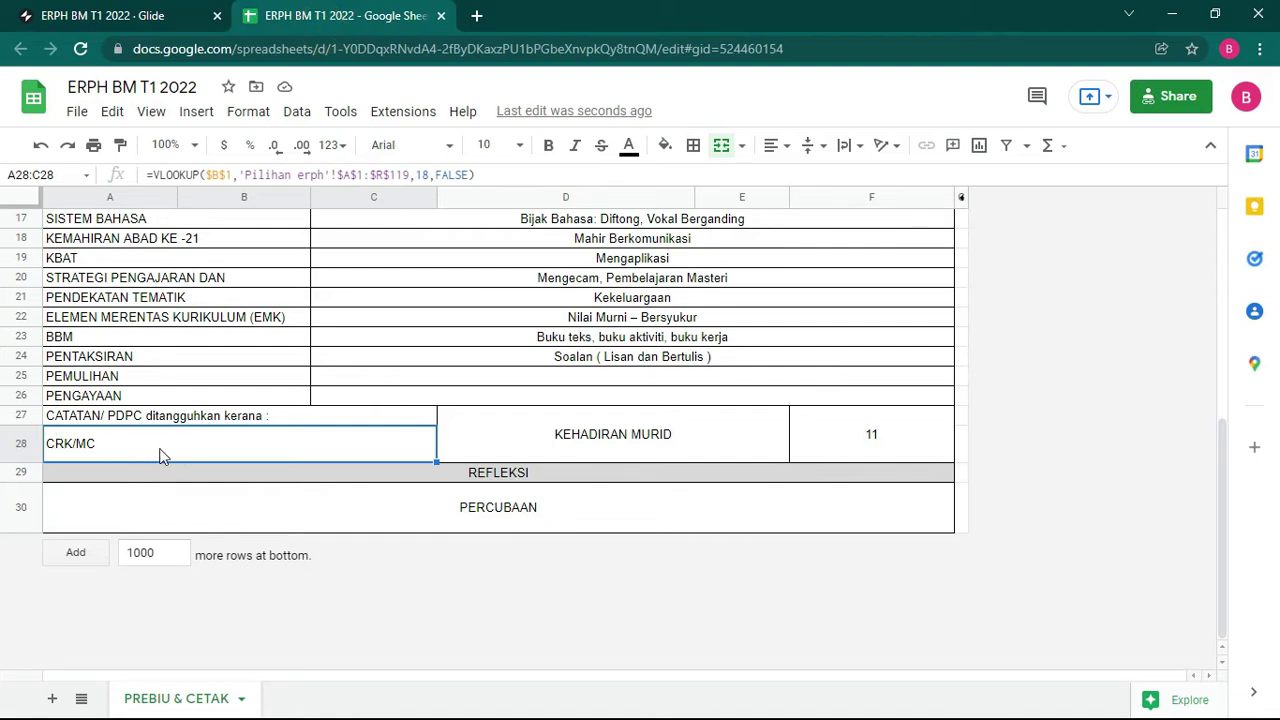
{"action": "left_click", "coordinate": [207, 512]}
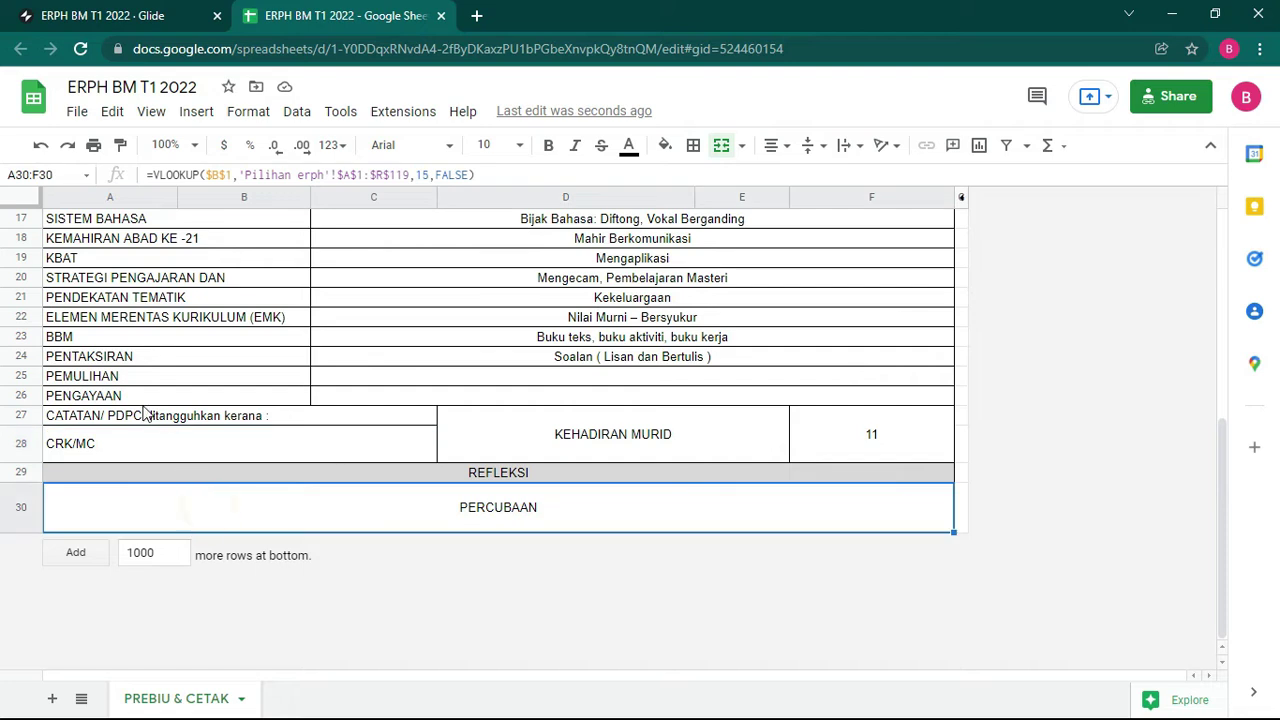
{"action": "left_click", "coordinate": [151, 443]}
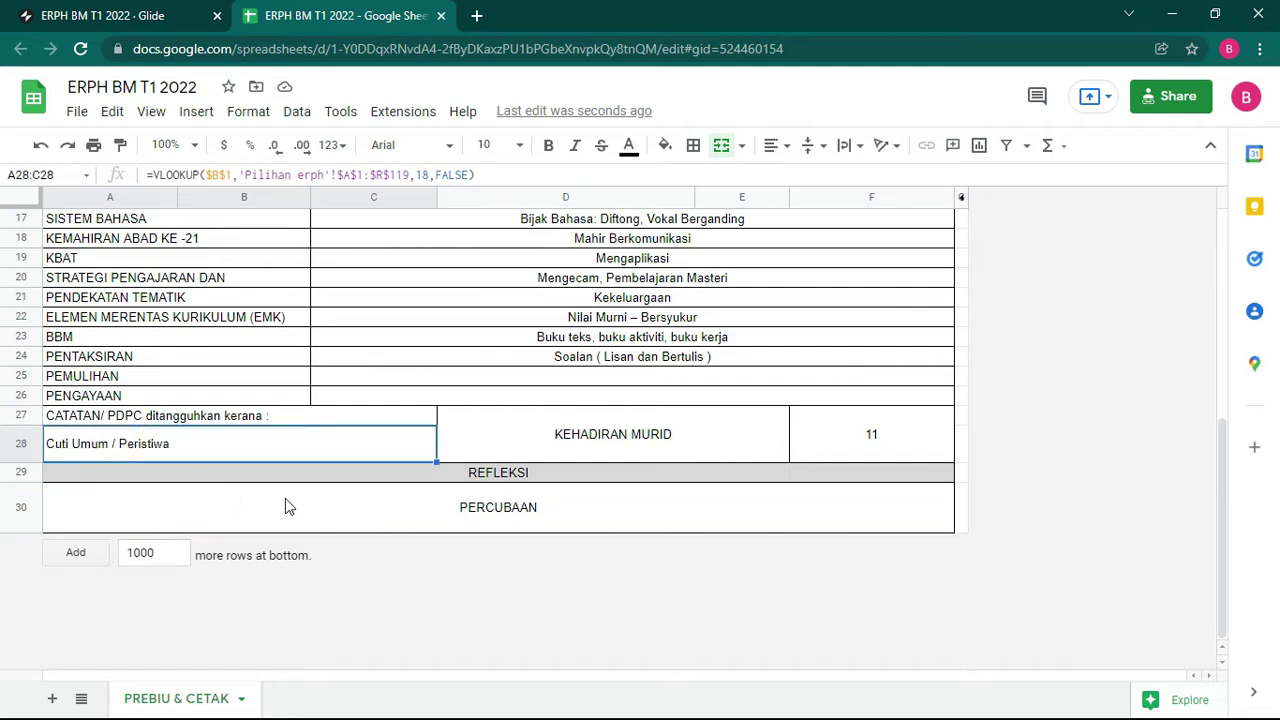
{"action": "scroll", "coordinate": [238, 438], "scroll_direction": "up", "scroll_amount": 6}
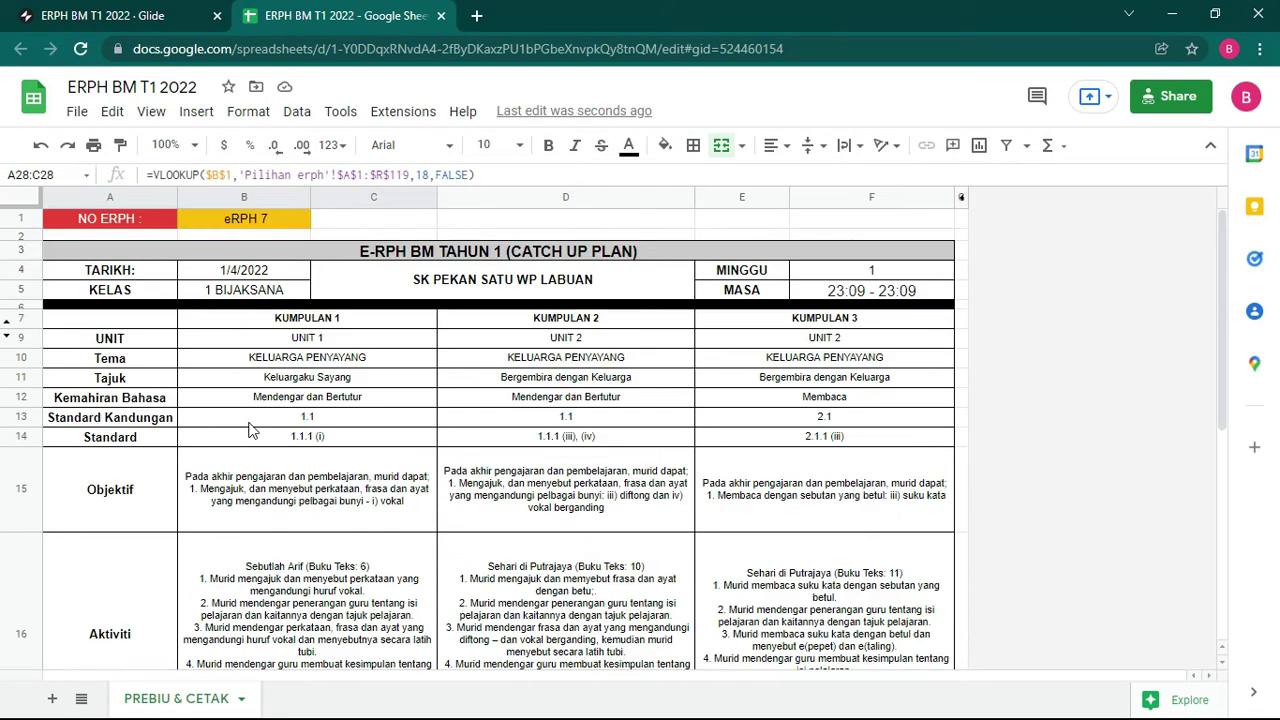
{"action": "left_click", "coordinate": [140, 14]}
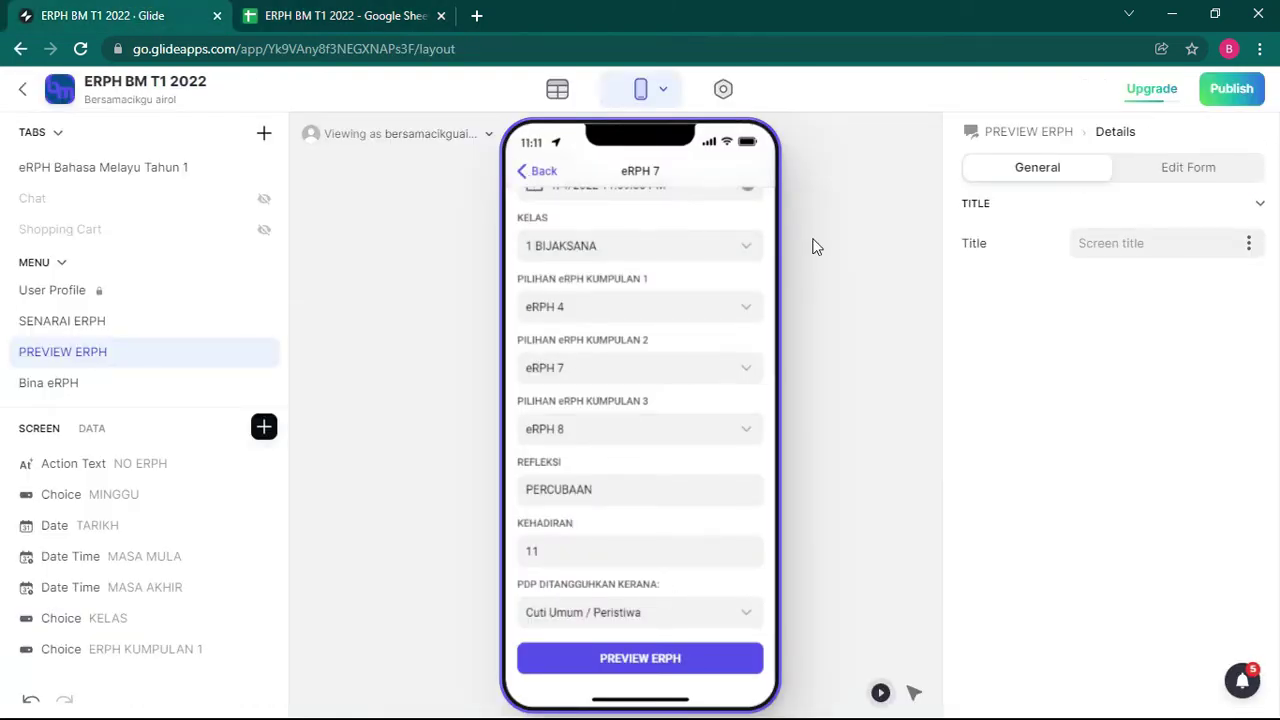
Step: Publish the app and copy its link calm-powder-3083.glideapp.io
{"action": "left_click", "coordinate": [1231, 88]}
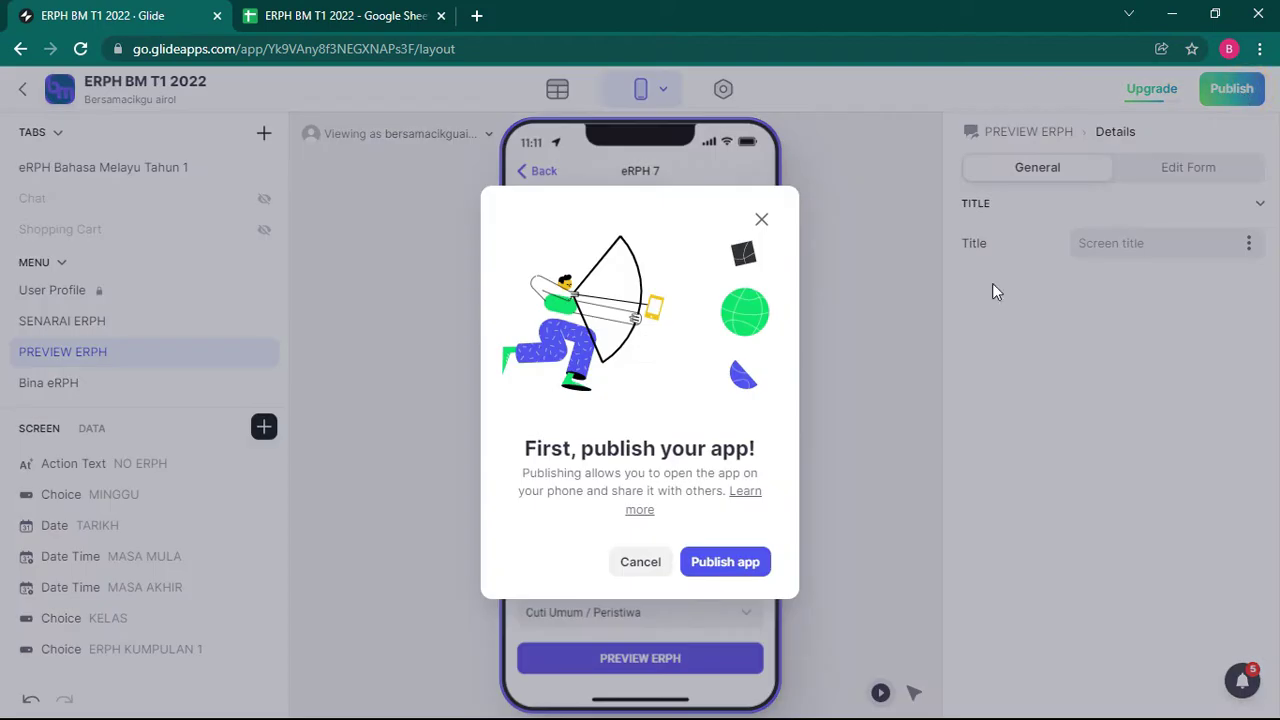
{"action": "left_click", "coordinate": [740, 565]}
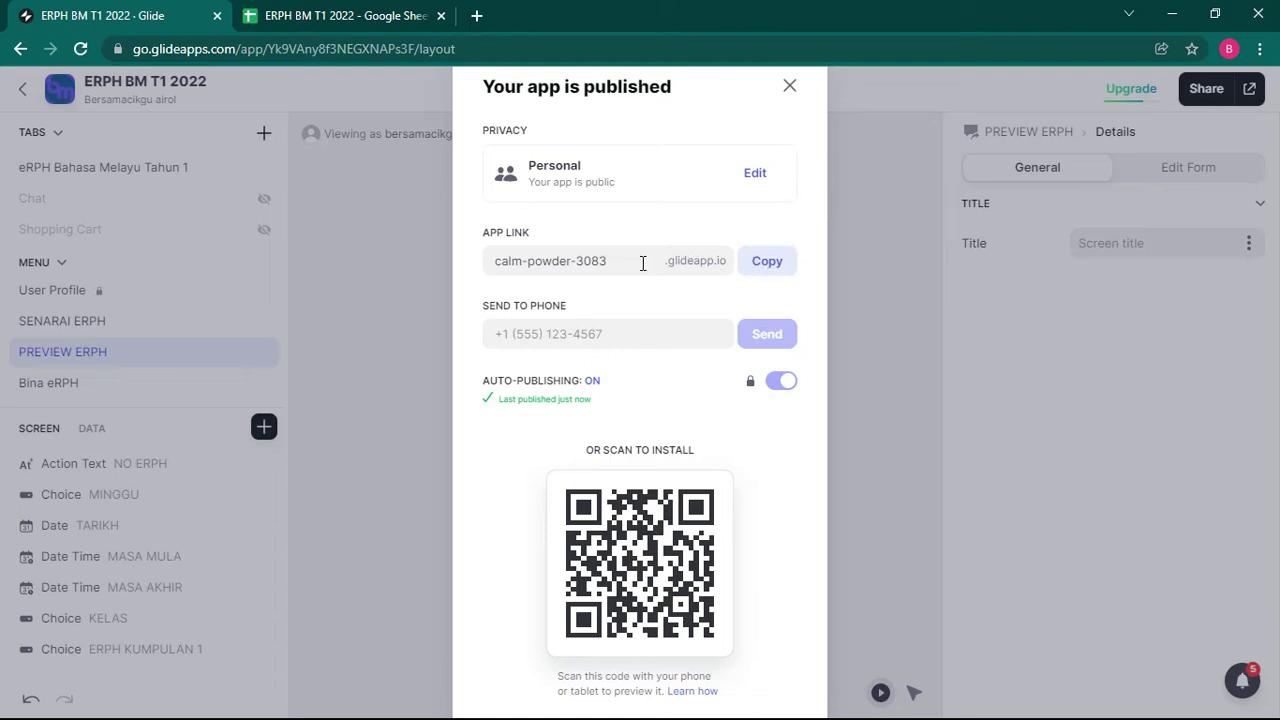
{"action": "left_click_drag", "start_coordinate": [623, 258], "coordinate": [488, 260]}
{"action": "left_click", "coordinate": [770, 265]}
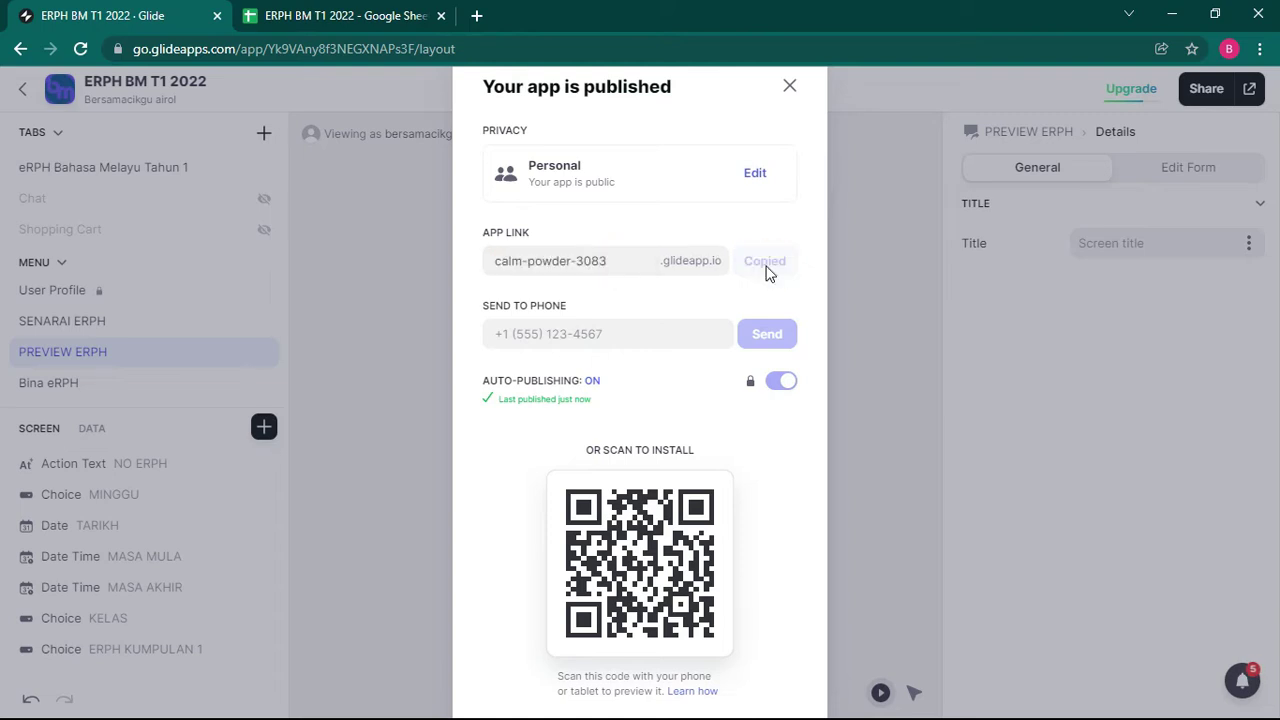
{"action": "left_click", "coordinate": [411, 290]}
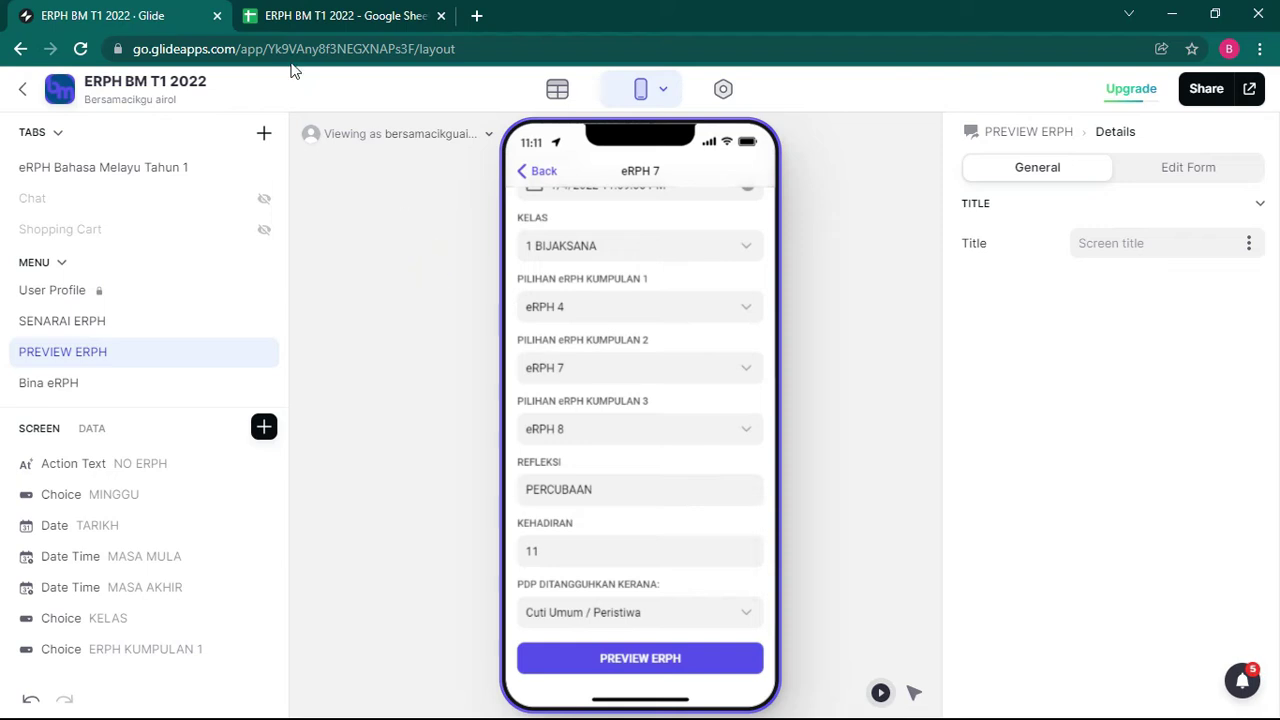
Step: Open the ERPH BM T2 2022 app from My Apps in the Glide editor
{"action": "left_click", "coordinate": [293, 16]}
{"action": "left_click", "coordinate": [105, 16]}
{"action": "left_click", "coordinate": [1172, 14]}
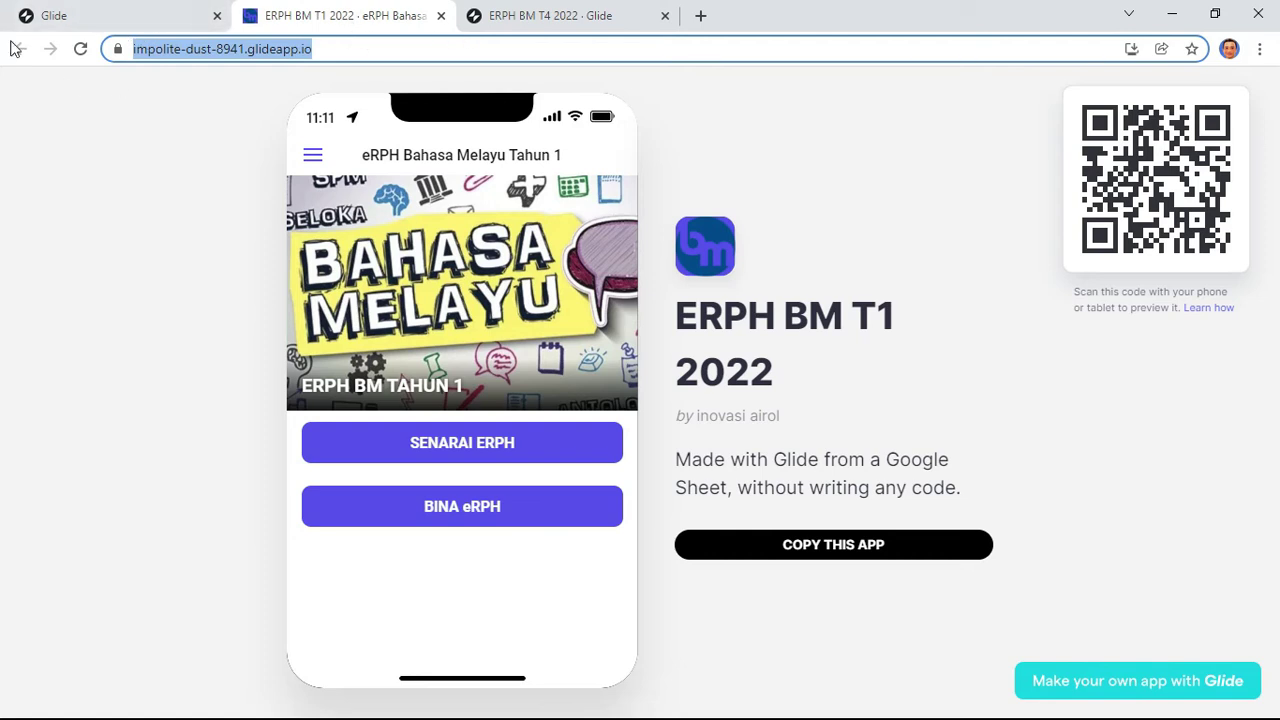
{"action": "left_click", "coordinate": [143, 15]}
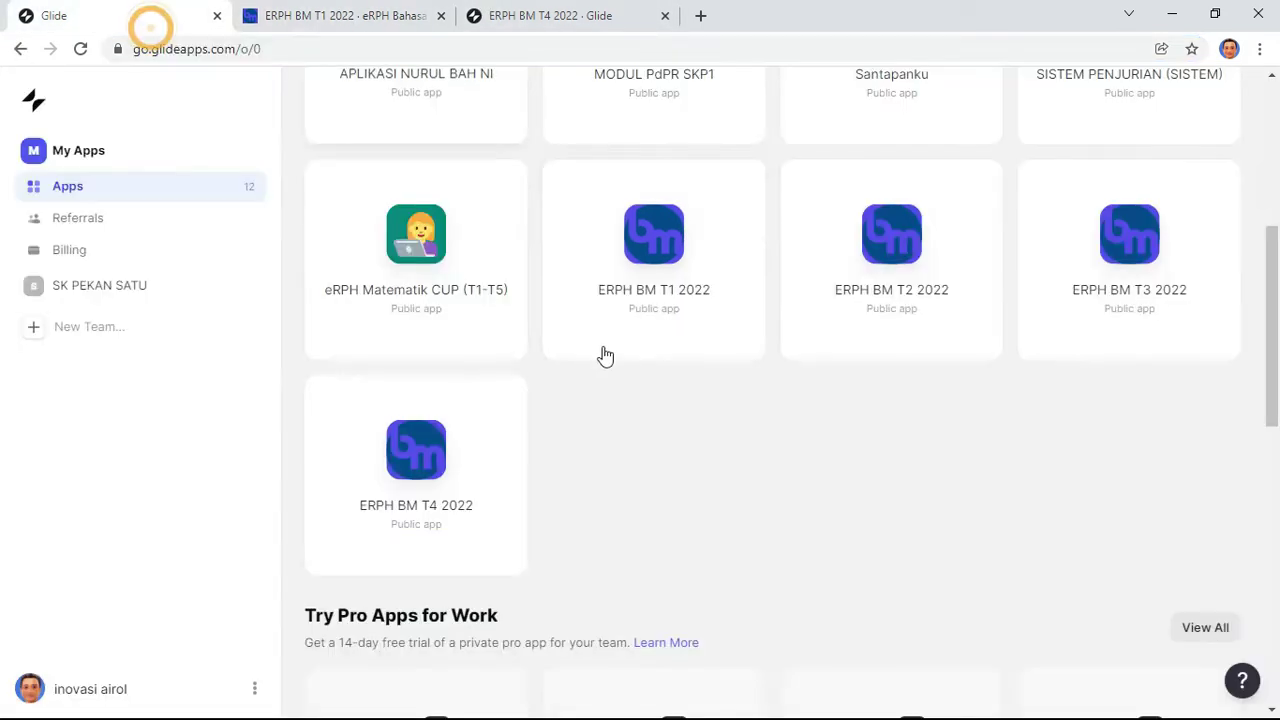
{"action": "left_click", "coordinate": [907, 258]}
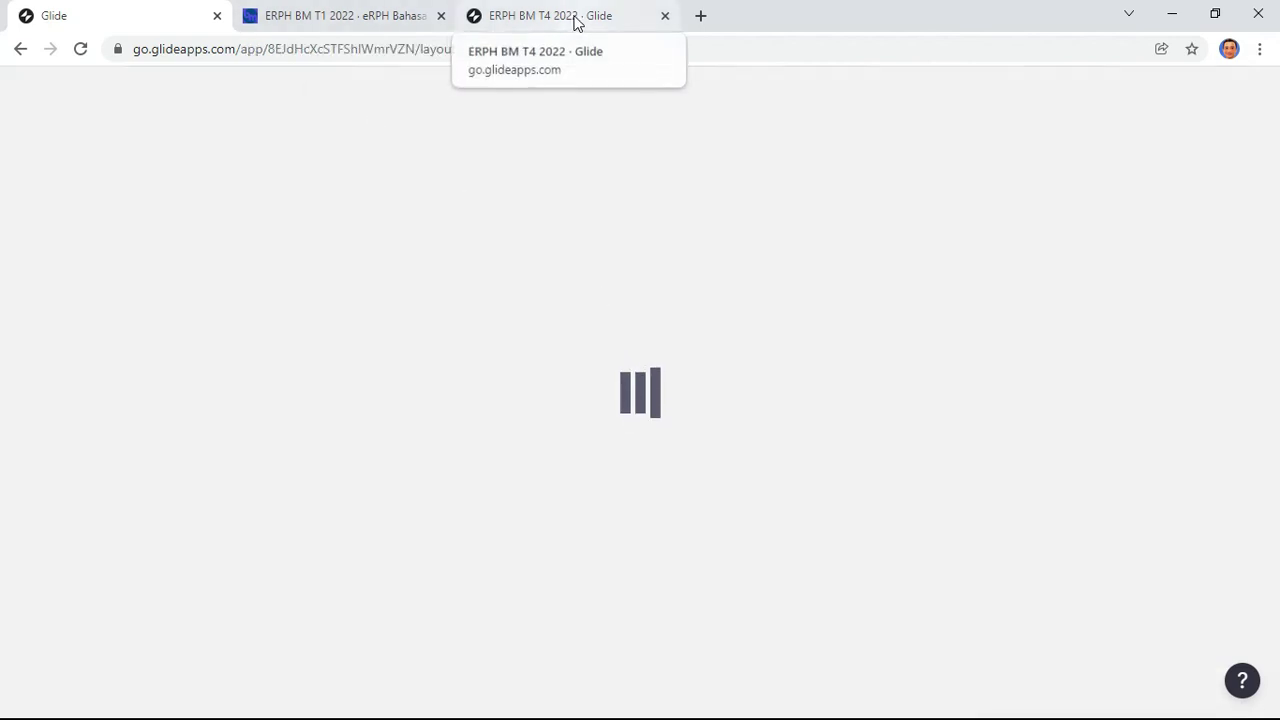
Step: Close the T4 tab and copy the ERPH BM T2 2022 share link, bold-steam-0727
{"action": "left_click", "coordinate": [665, 17]}
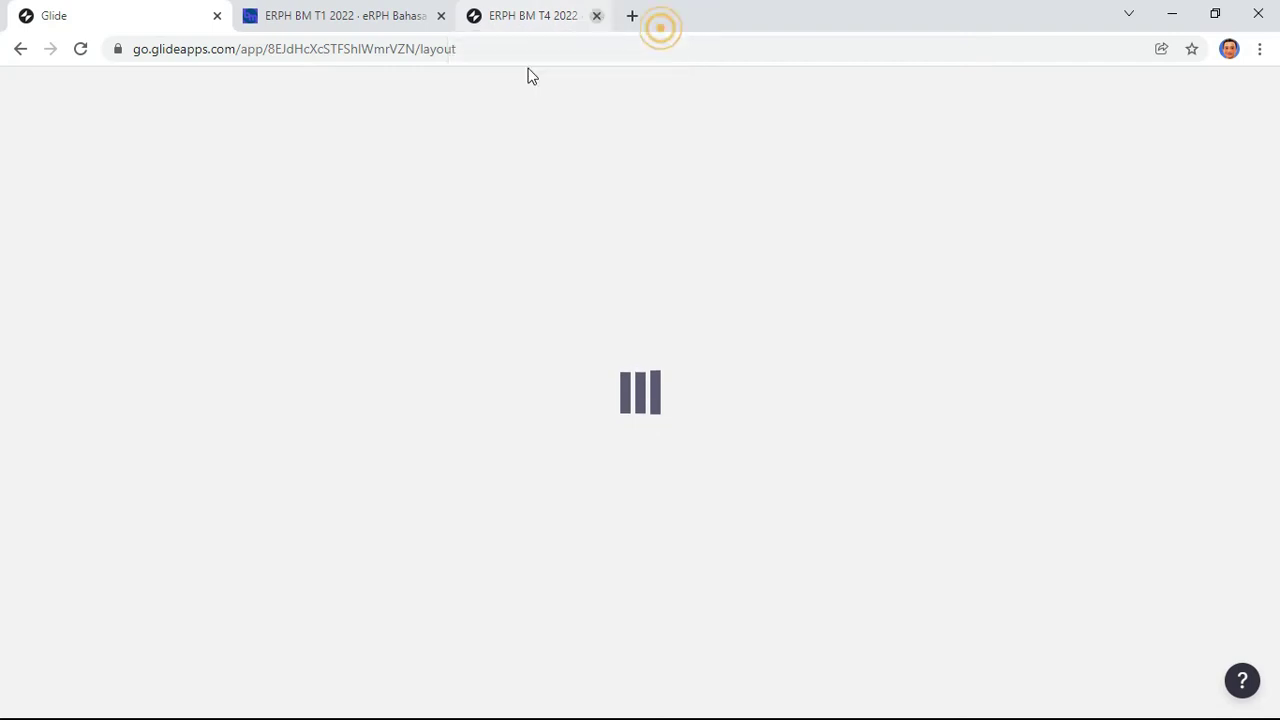
{"action": "left_click", "coordinate": [335, 18]}
{"action": "left_click", "coordinate": [88, 15]}
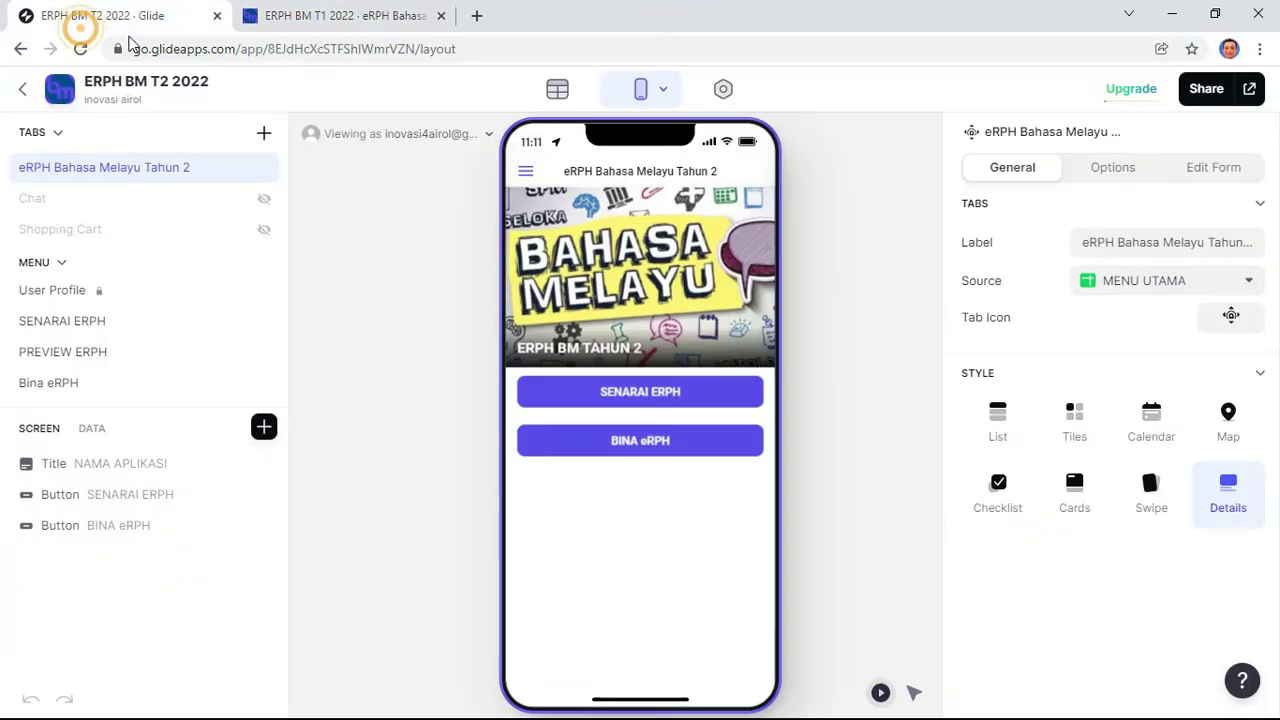
{"action": "left_click", "coordinate": [1206, 89]}
{"action": "left_click", "coordinate": [767, 262]}
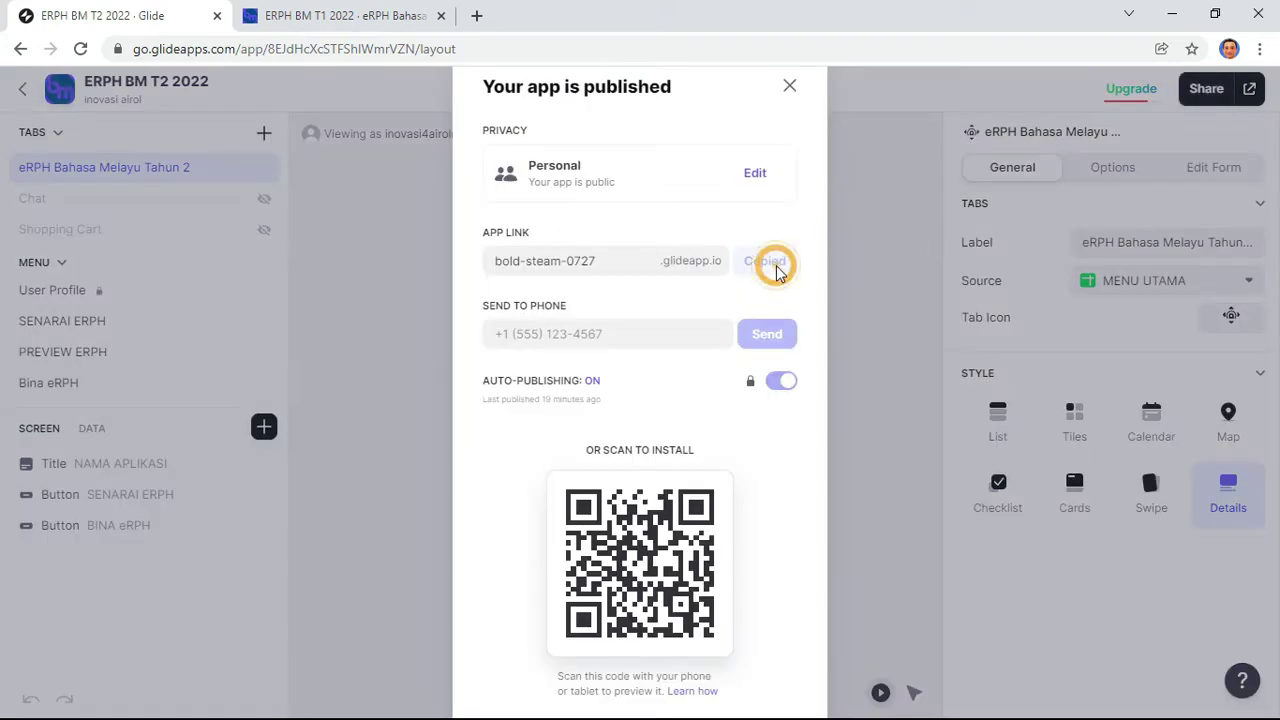
{"action": "left_click", "coordinate": [348, 18]}
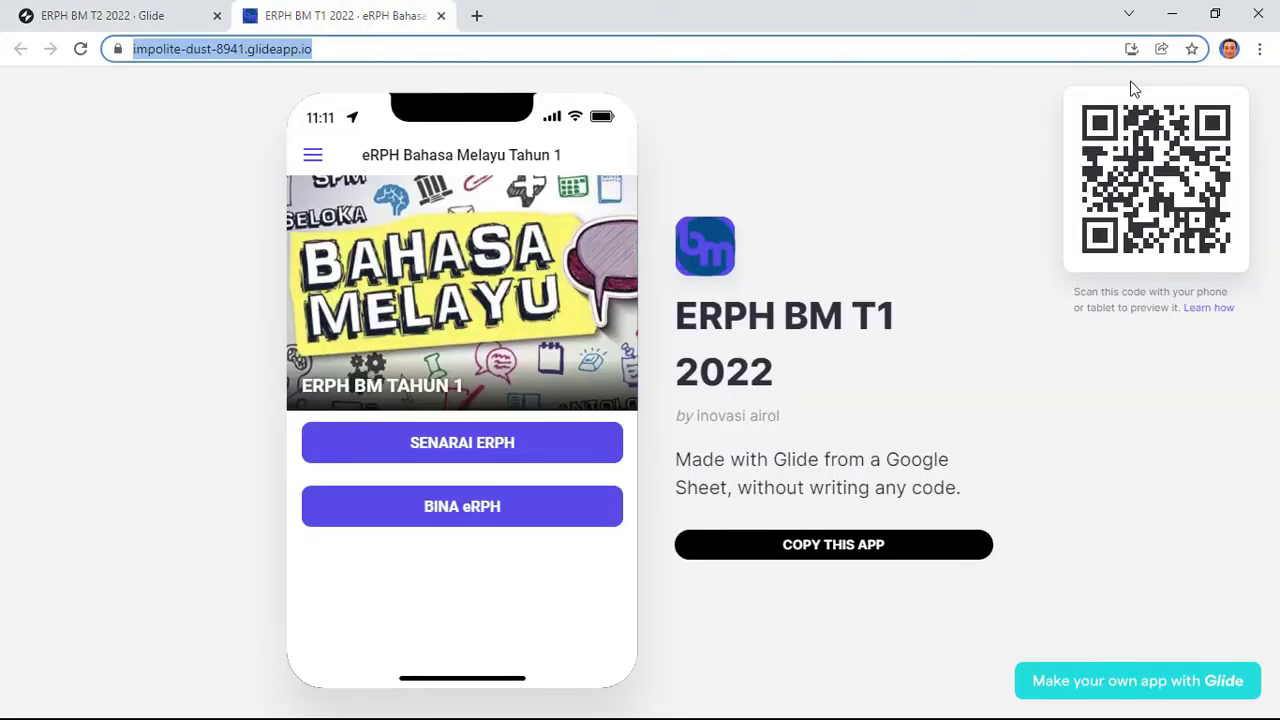
{"action": "left_click", "coordinate": [1172, 14]}
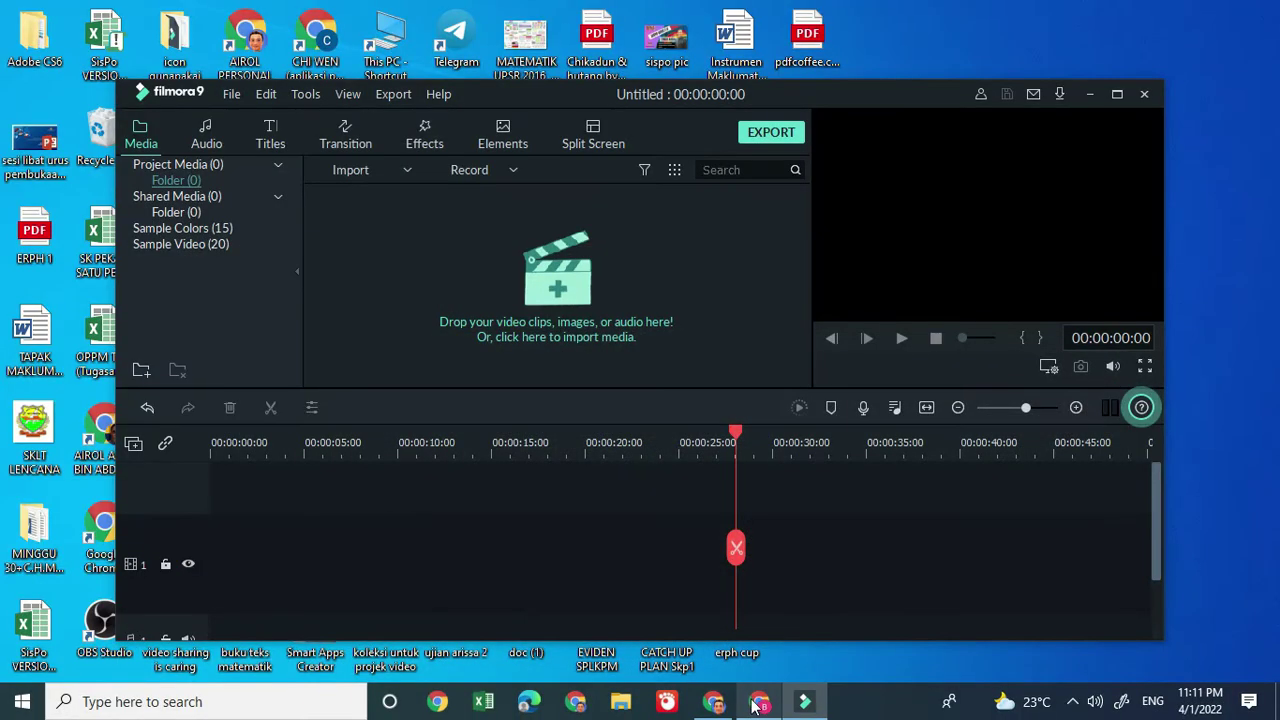
Step: Close the Sheets tab and load the copied bold-steam-0727.glideapp.io link in a new tab
{"action": "left_click", "coordinate": [758, 703]}
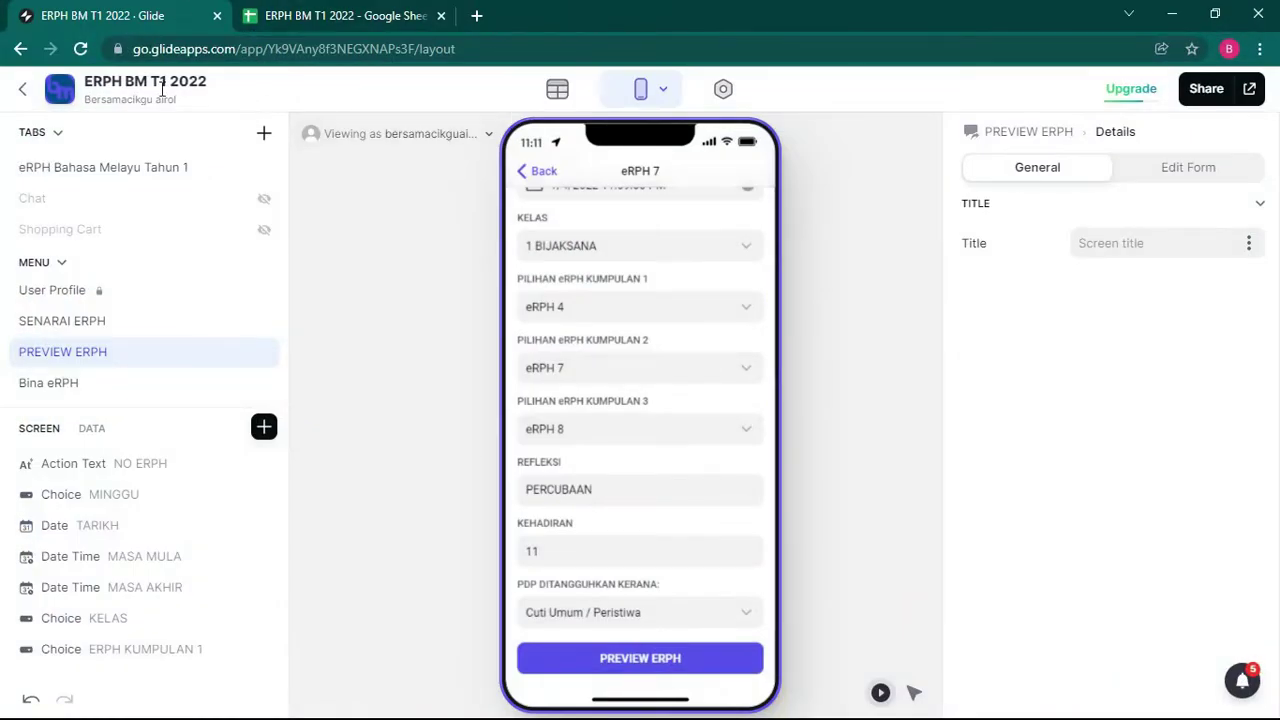
{"action": "left_click", "coordinate": [340, 15]}
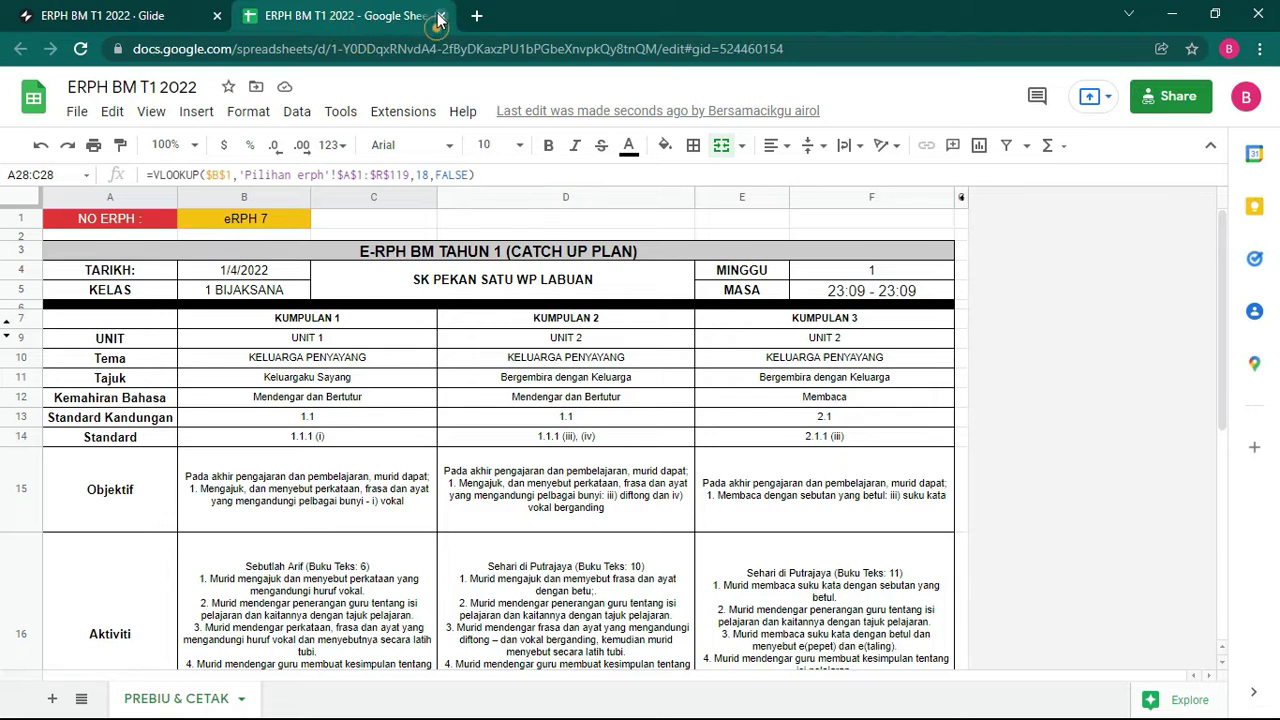
{"action": "left_click", "coordinate": [427, 15]}
{"action": "left_click", "coordinate": [253, 16]}
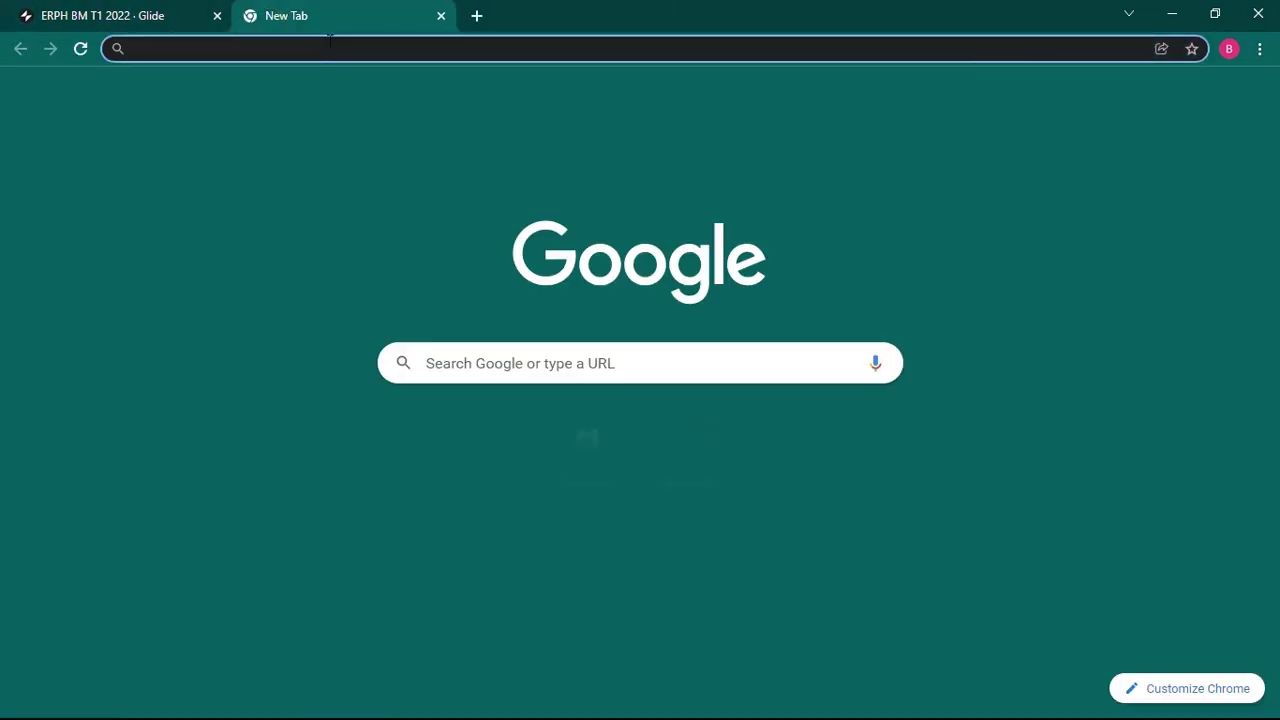
{"action": "key", "text": "ctrl+v"}
{"action": "key", "text": "Return"}
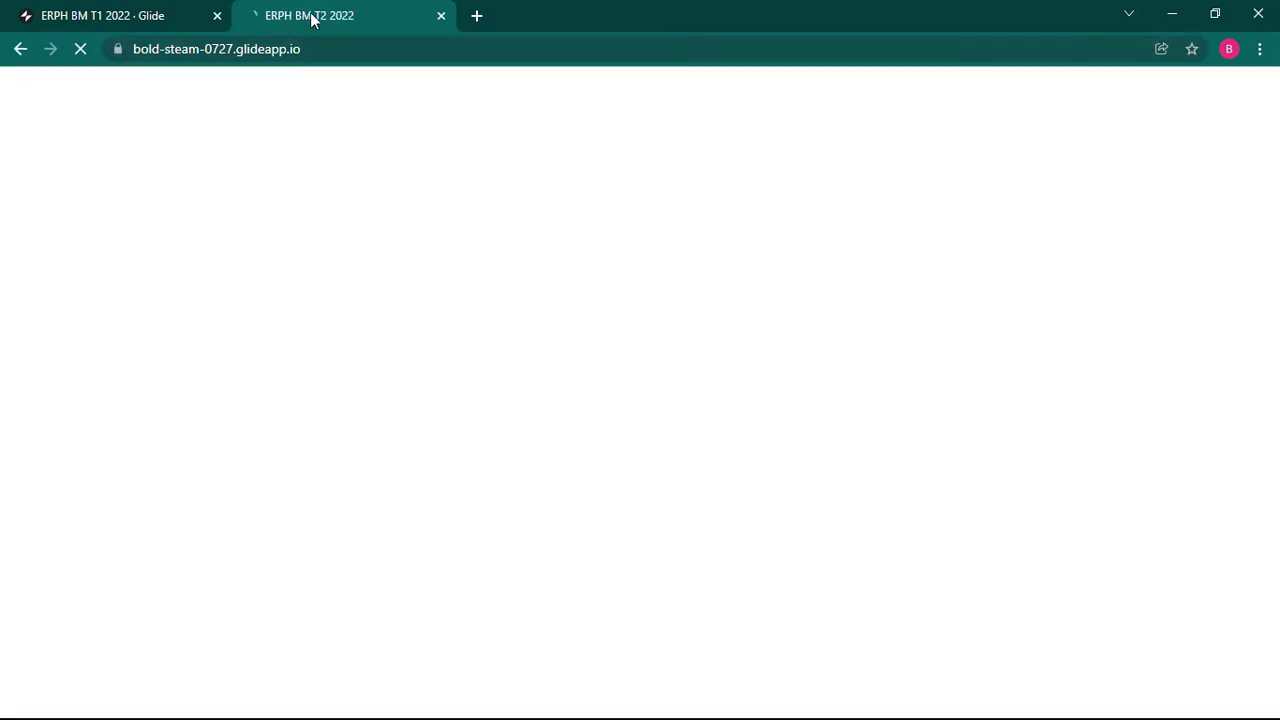
{"action": "left_click", "coordinate": [160, 24]}
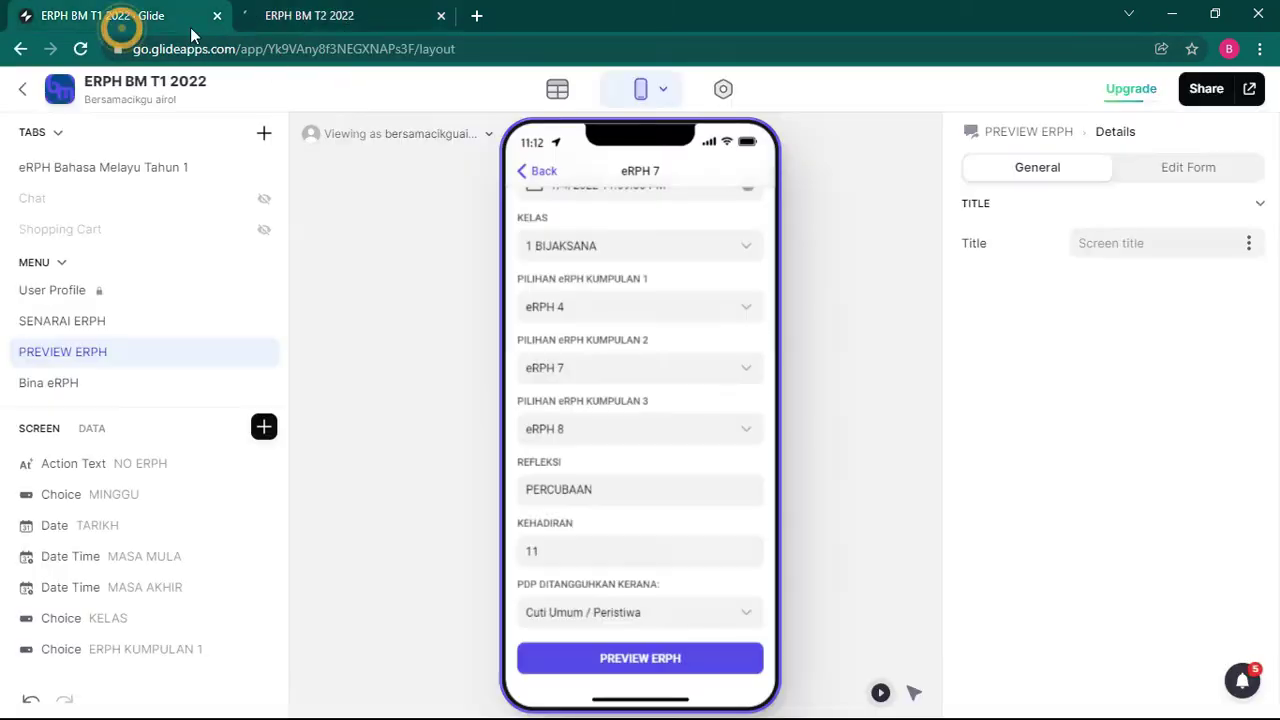
{"action": "left_click", "coordinate": [337, 17]}
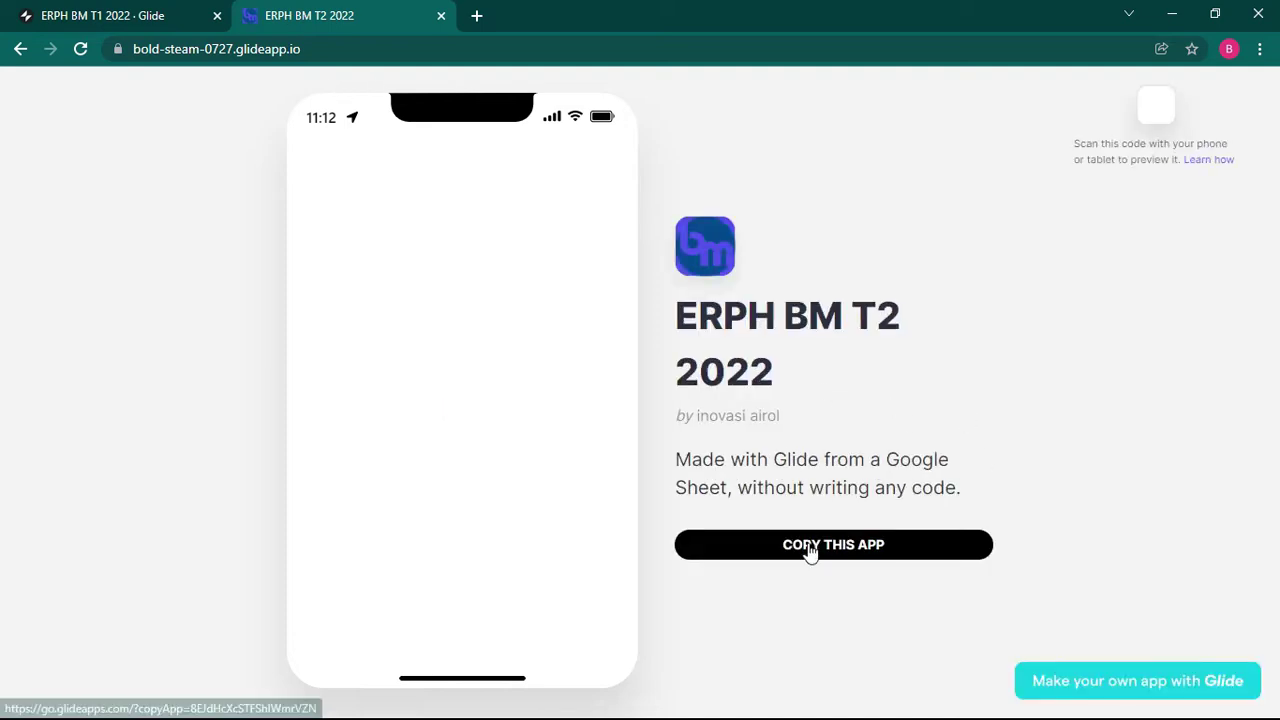
Step: Copy the public ERPH BM T2 2022 app into this Glide account
{"action": "left_click", "coordinate": [811, 550]}
{"action": "left_click", "coordinate": [797, 548]}
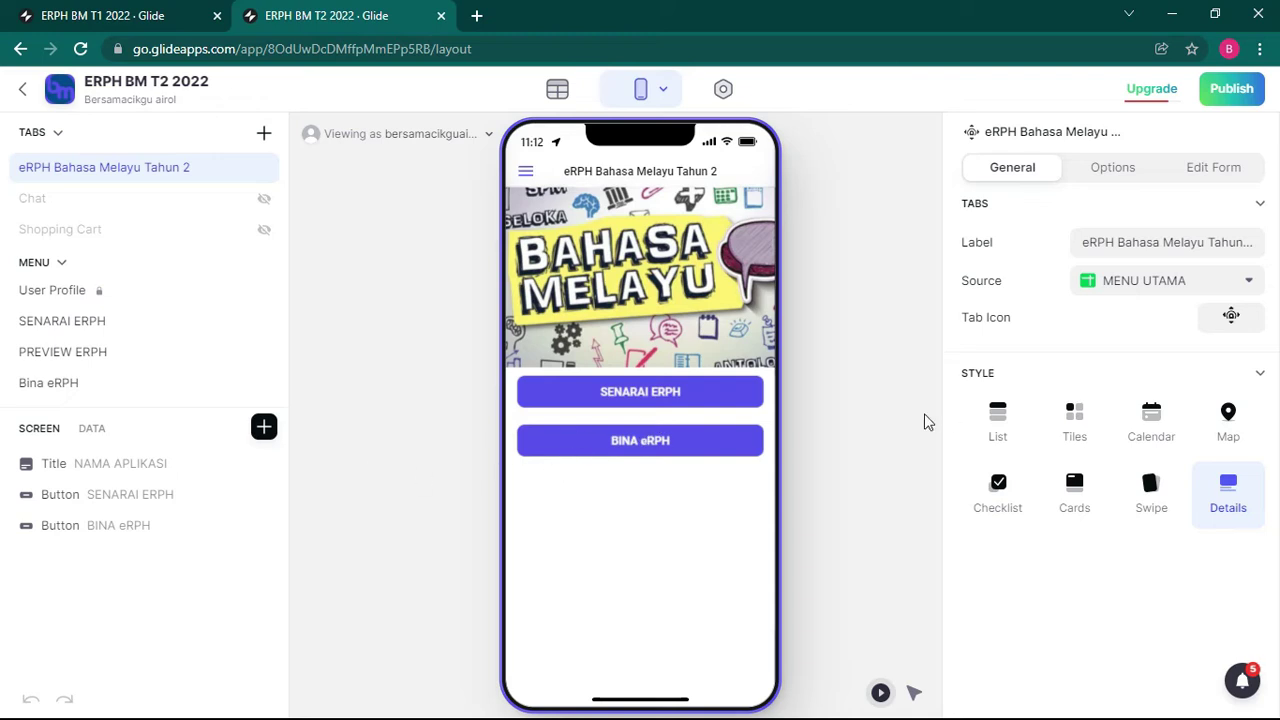
Step: From the Data editor, open the linked ERPH BM T2 2022 spreadsheet in a new tab
{"action": "left_click", "coordinate": [557, 91]}
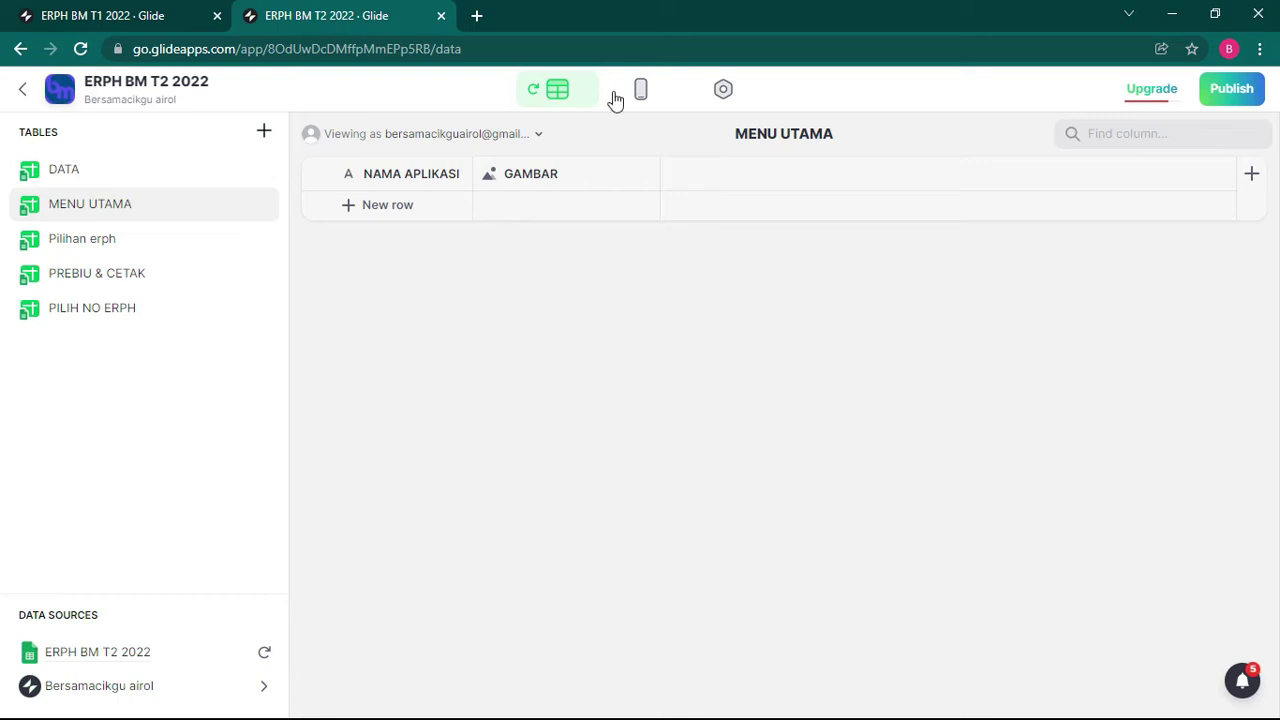
{"action": "left_click", "coordinate": [232, 653]}
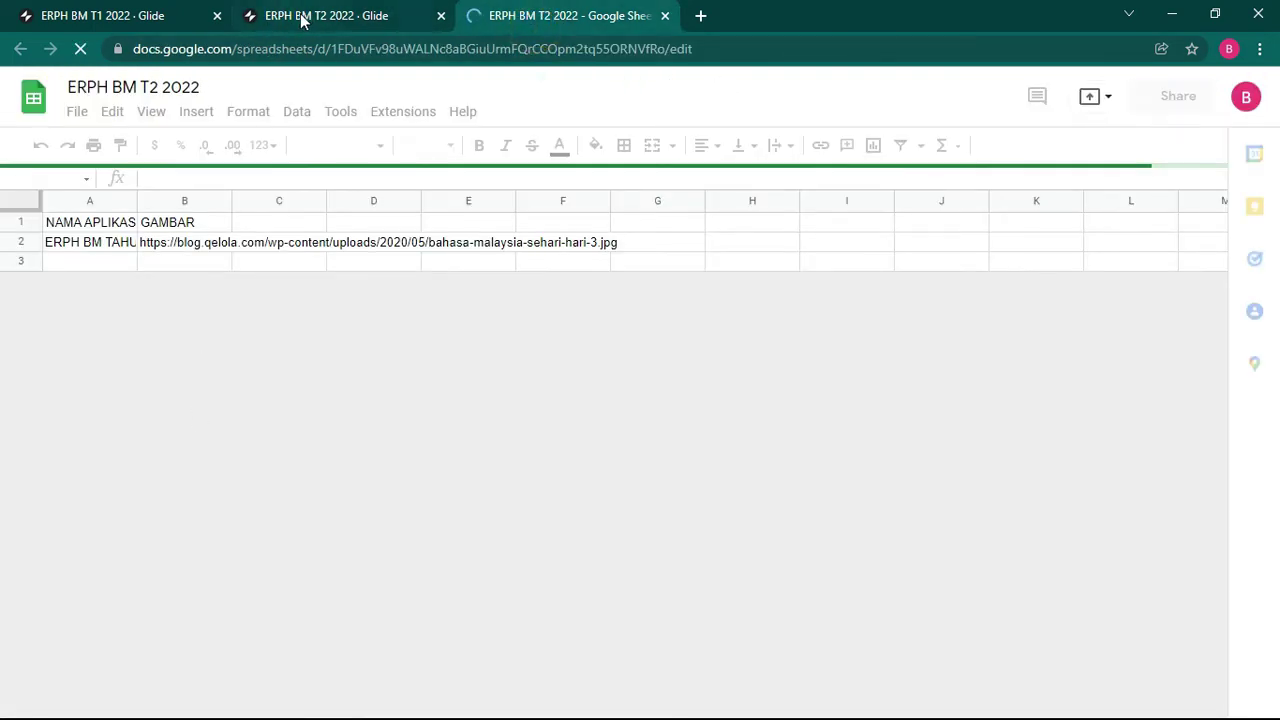
Step: Hide the Pilihan erph and DATA sheets
{"action": "left_click", "coordinate": [303, 17]}
{"action": "left_click", "coordinate": [537, 16]}
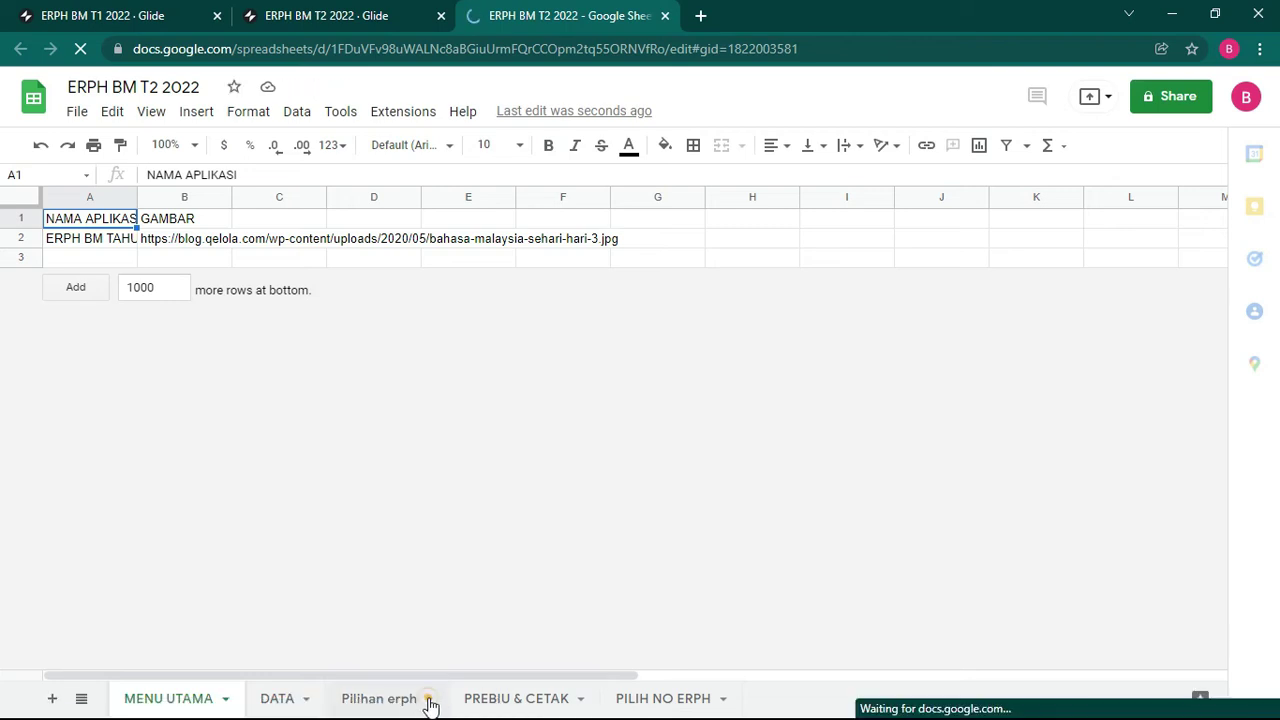
{"action": "left_click", "coordinate": [385, 698]}
{"action": "left_click", "coordinate": [430, 702]}
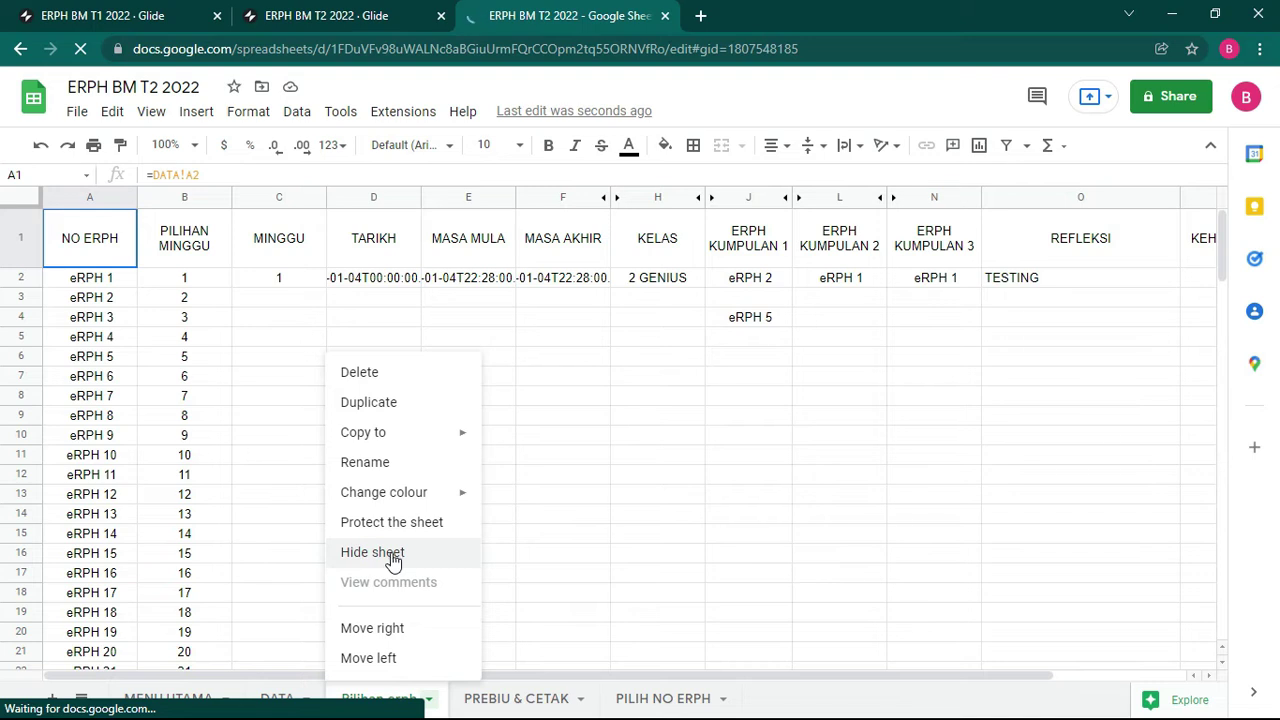
{"action": "left_click", "coordinate": [392, 552]}
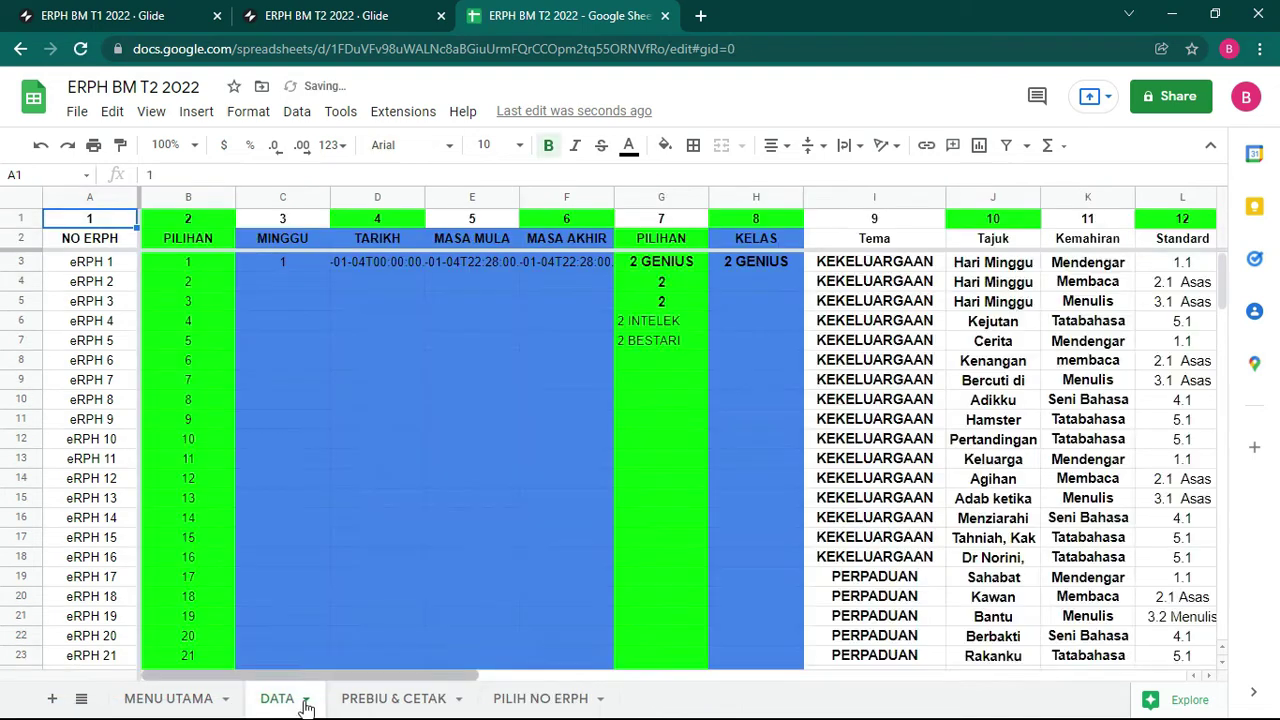
{"action": "left_click", "coordinate": [303, 698]}
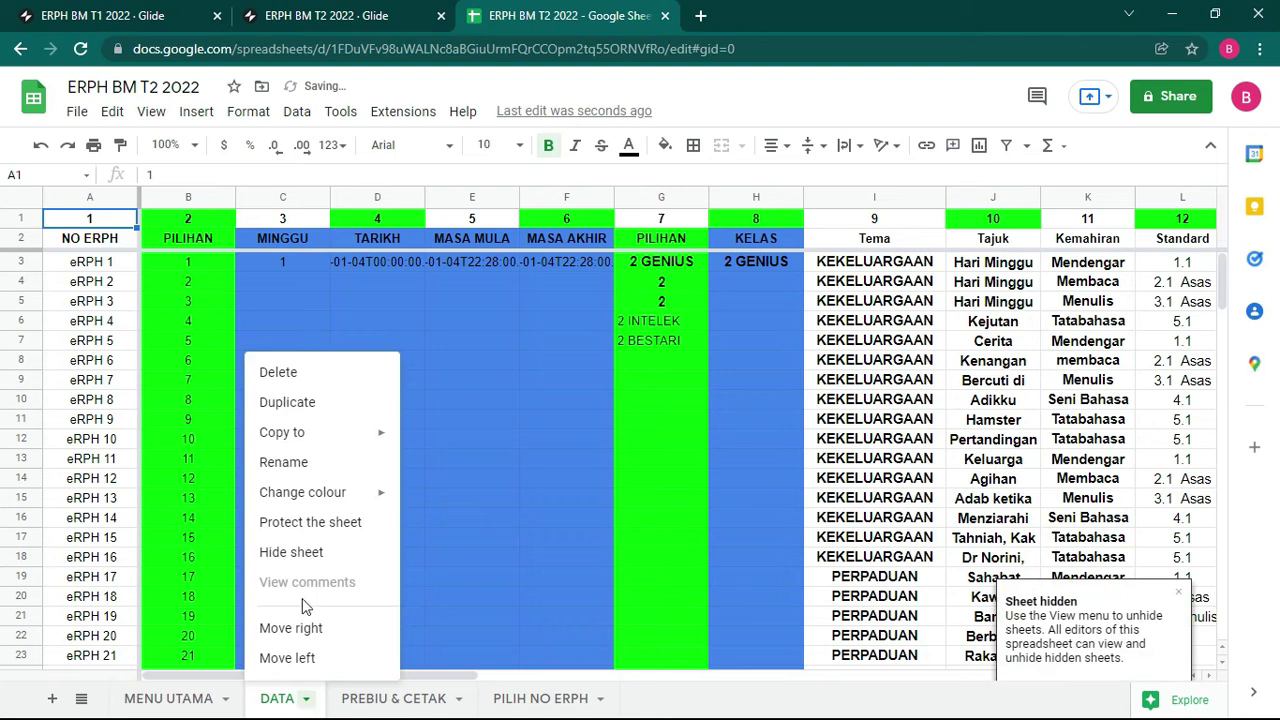
{"action": "left_click", "coordinate": [291, 552]}
Step: Hide the MENU UTAMA and PILIH NO ERPH sheets, leaving PREBIU & CETAK
{"action": "left_click", "coordinate": [230, 698]}
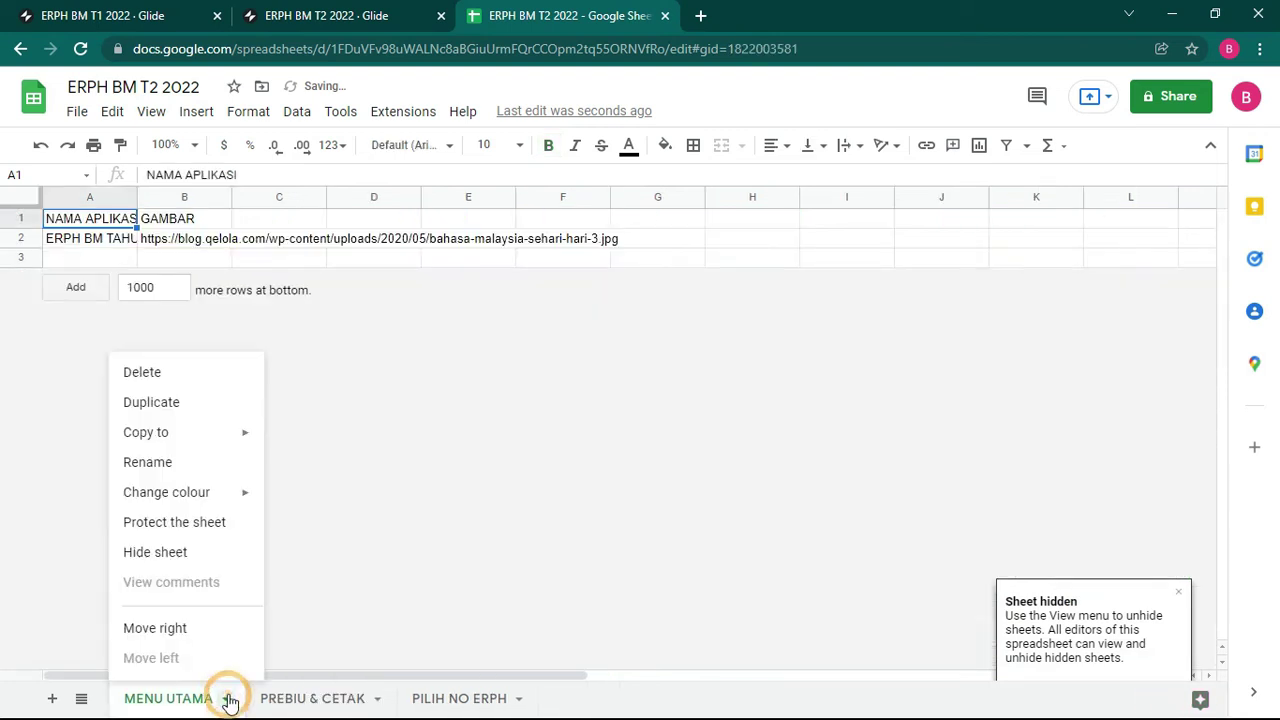
{"action": "left_click", "coordinate": [177, 549]}
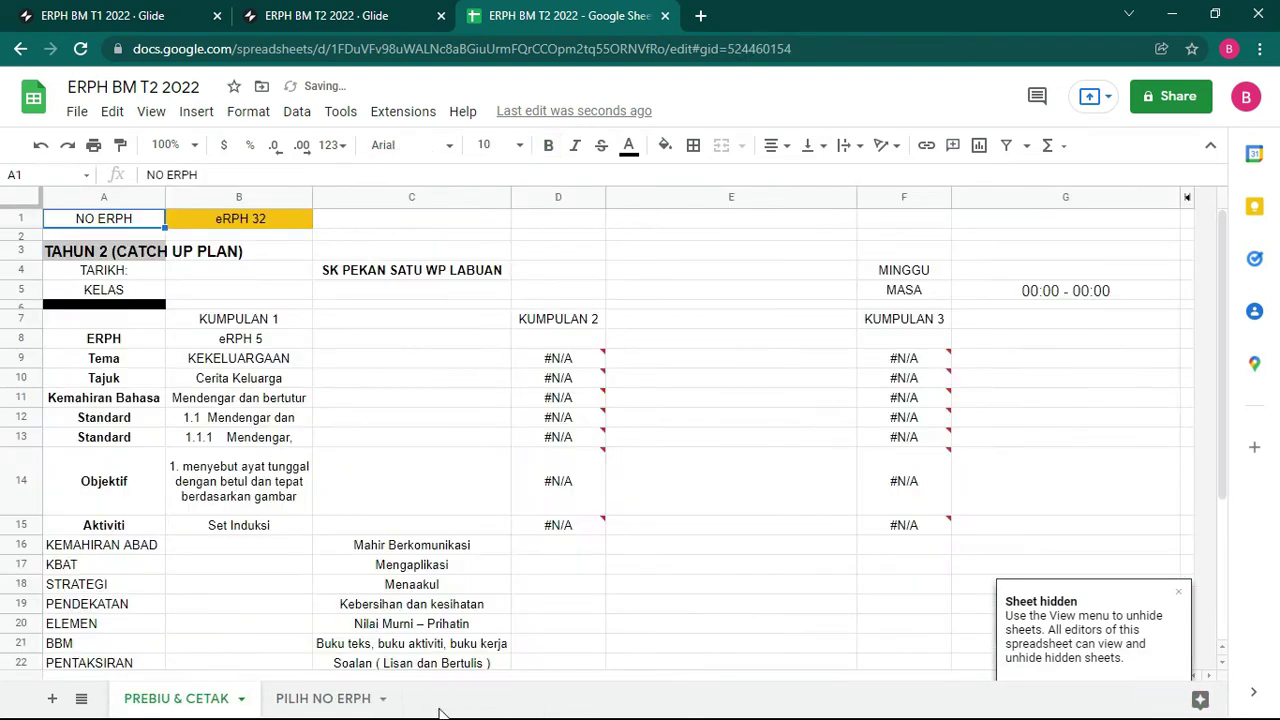
{"action": "left_click", "coordinate": [382, 704]}
{"action": "left_click", "coordinate": [381, 698]}
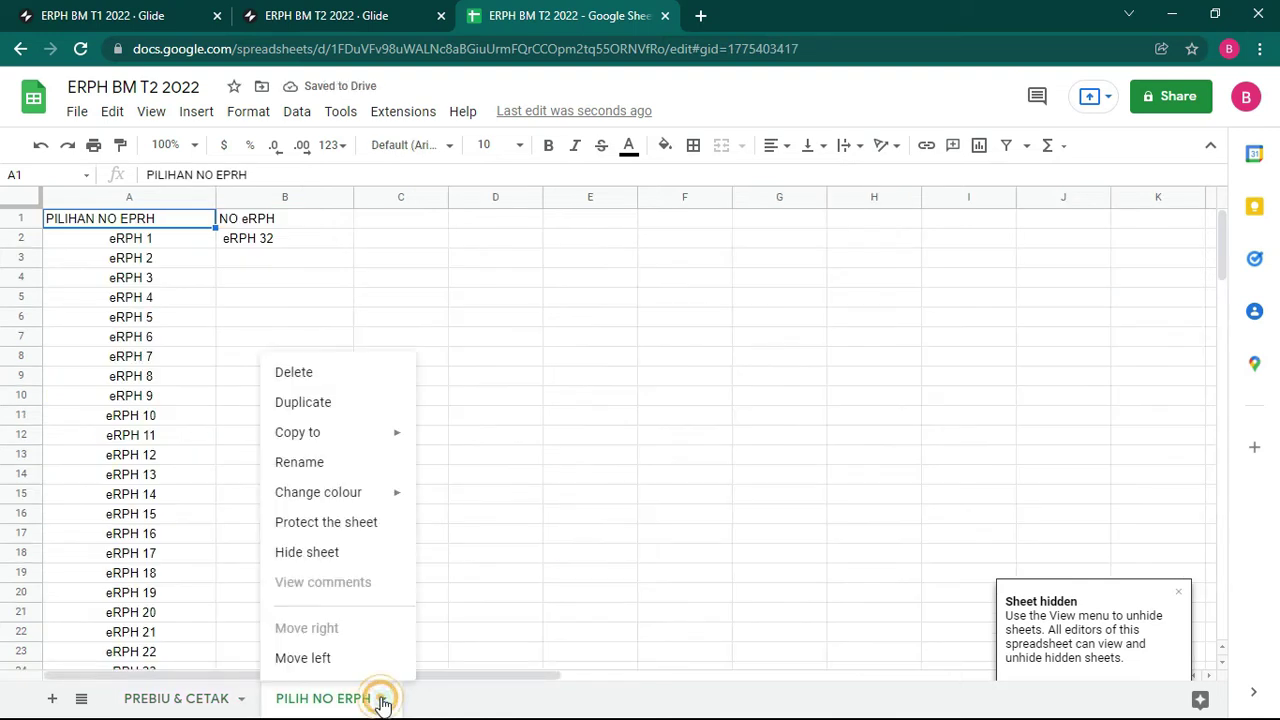
{"action": "left_click", "coordinate": [320, 552]}
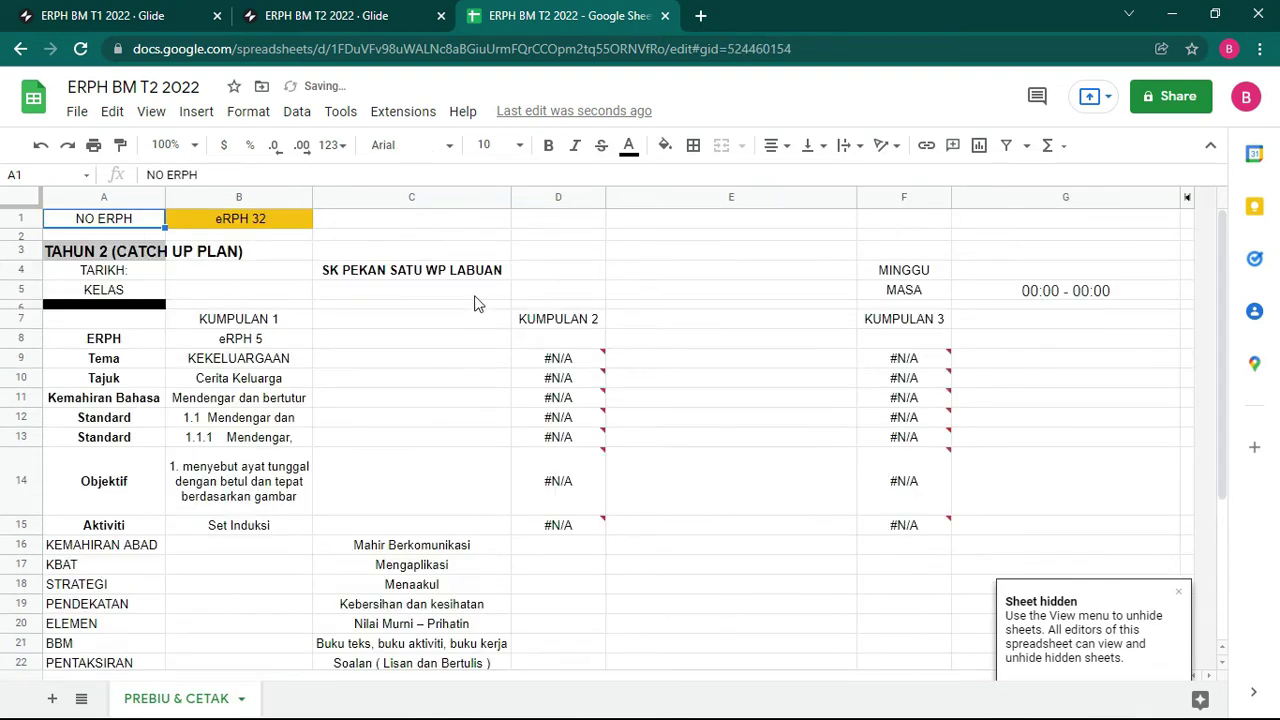
{"action": "left_click", "coordinate": [474, 303]}
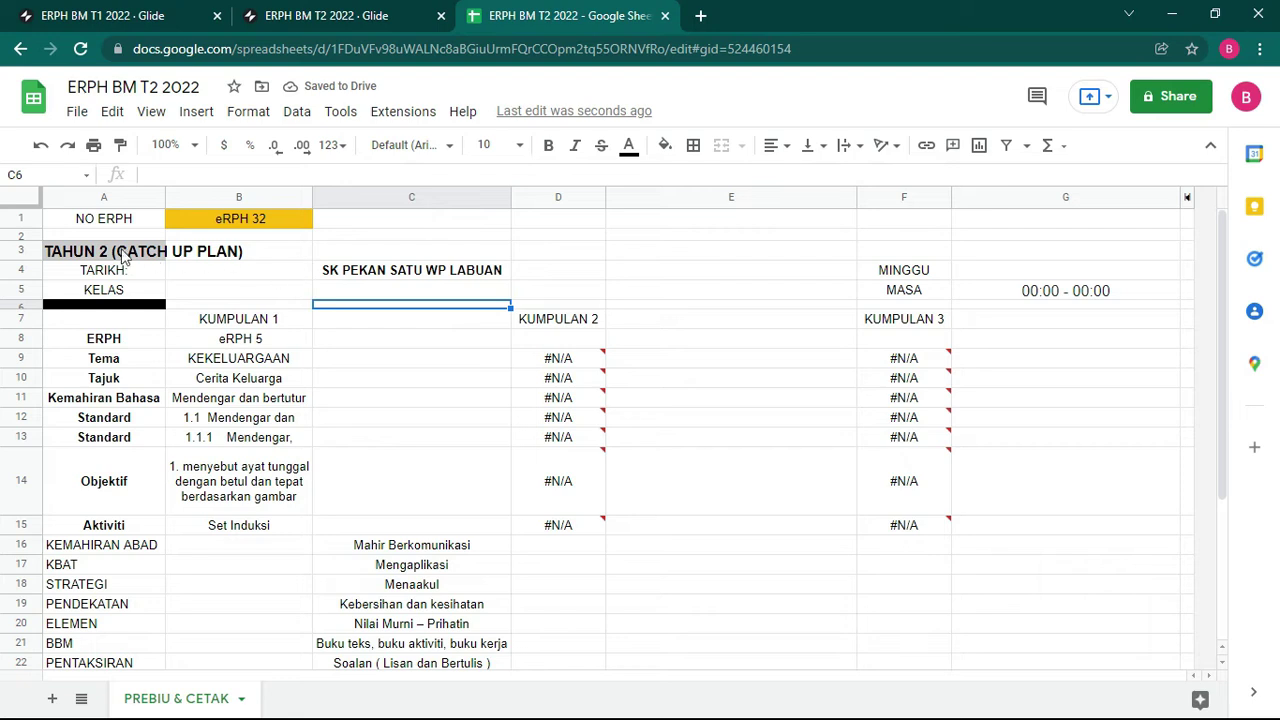
Step: Merge the E-RPH title across A3:G3 and the school name across C4:E5
{"action": "left_click_drag", "start_coordinate": [150, 258], "coordinate": [1044, 255]}
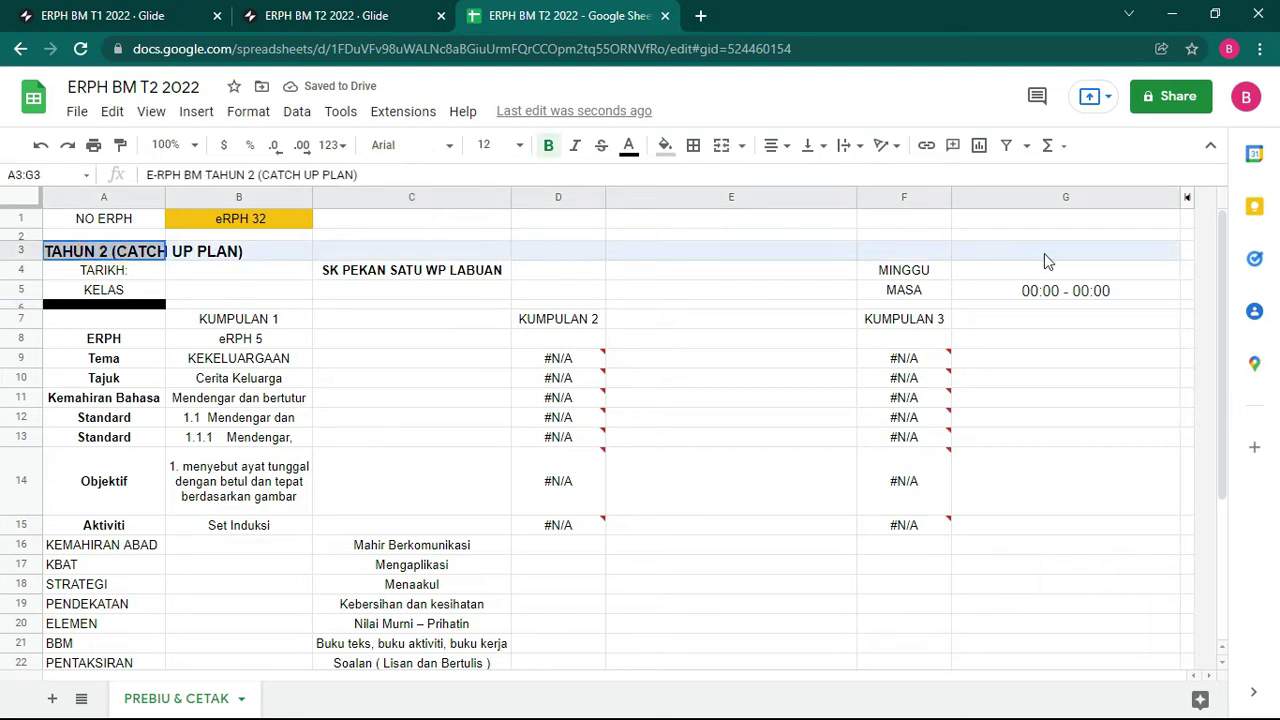
{"action": "left_click", "coordinate": [722, 146]}
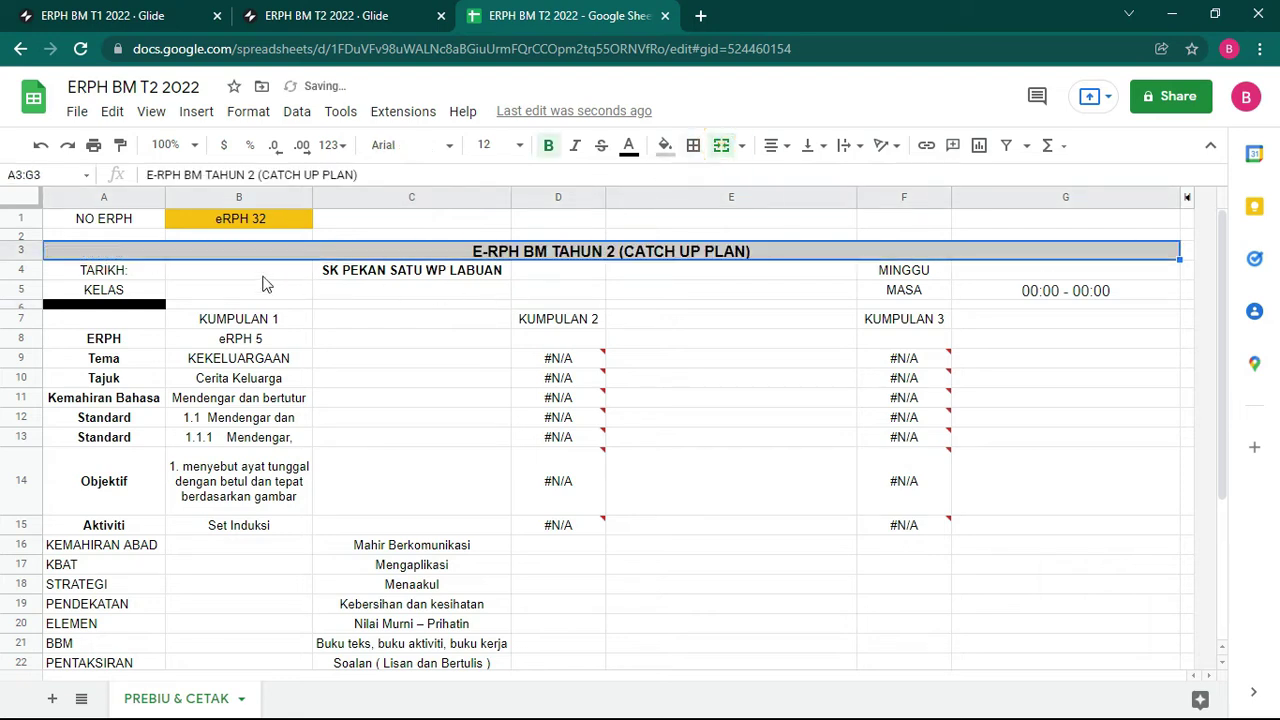
{"action": "left_click", "coordinate": [231, 272]}
{"action": "left_click_drag", "start_coordinate": [128, 275], "coordinate": [249, 279]}
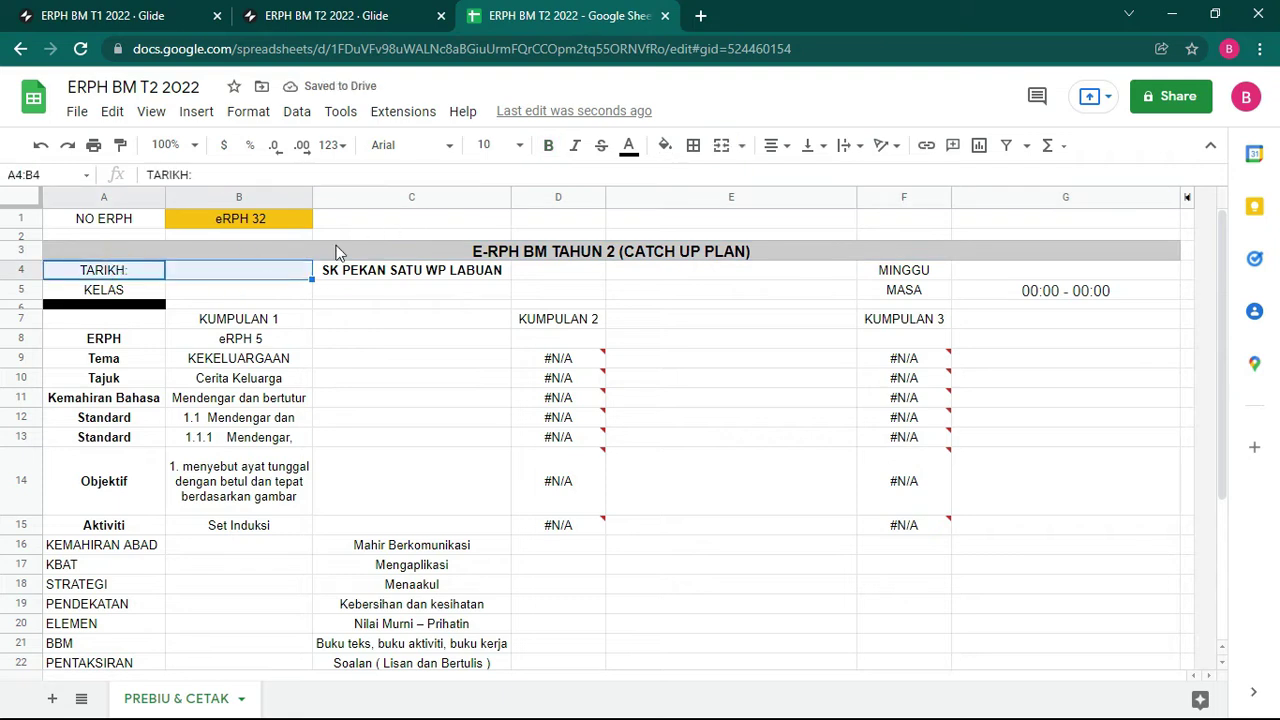
{"action": "left_click_drag", "start_coordinate": [380, 275], "coordinate": [727, 286]}
{"action": "left_click", "coordinate": [722, 146]}
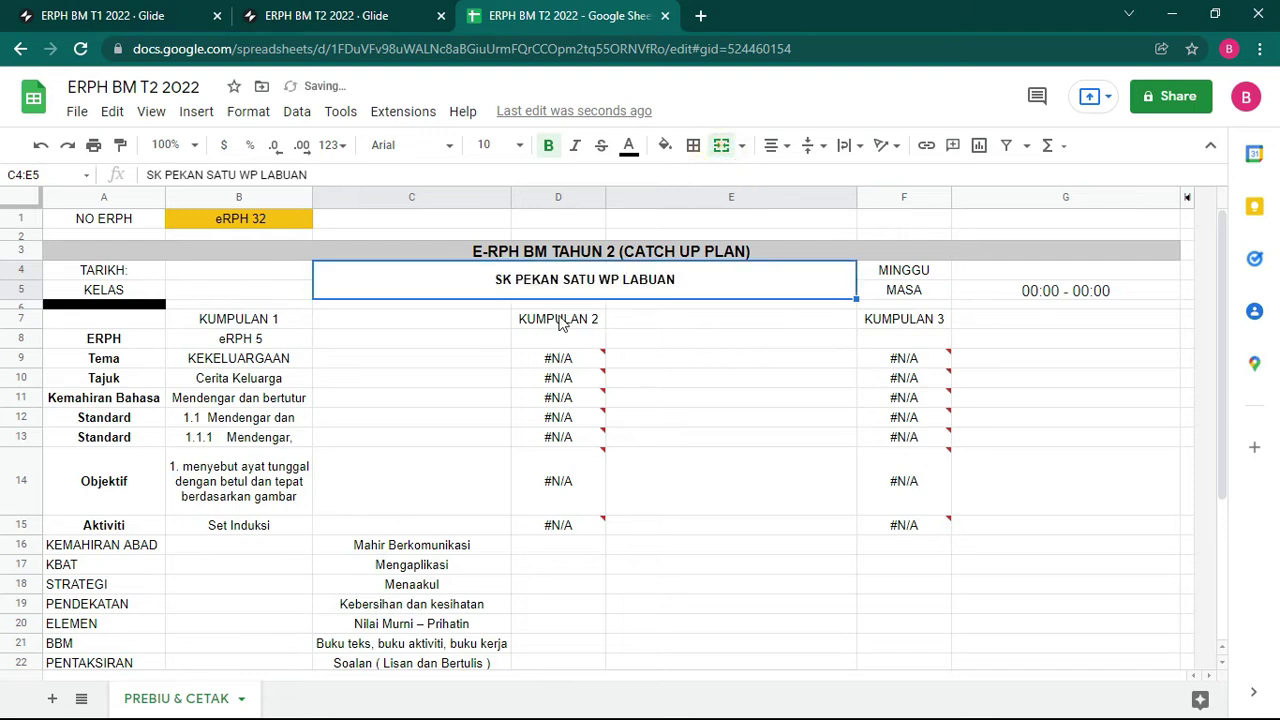
Step: Merge the KUMPULAN headers across D7:E7, F7:G7 and B7:C7
{"action": "left_click_drag", "start_coordinate": [561, 322], "coordinate": [820, 320]}
{"action": "left_click", "coordinate": [721, 146]}
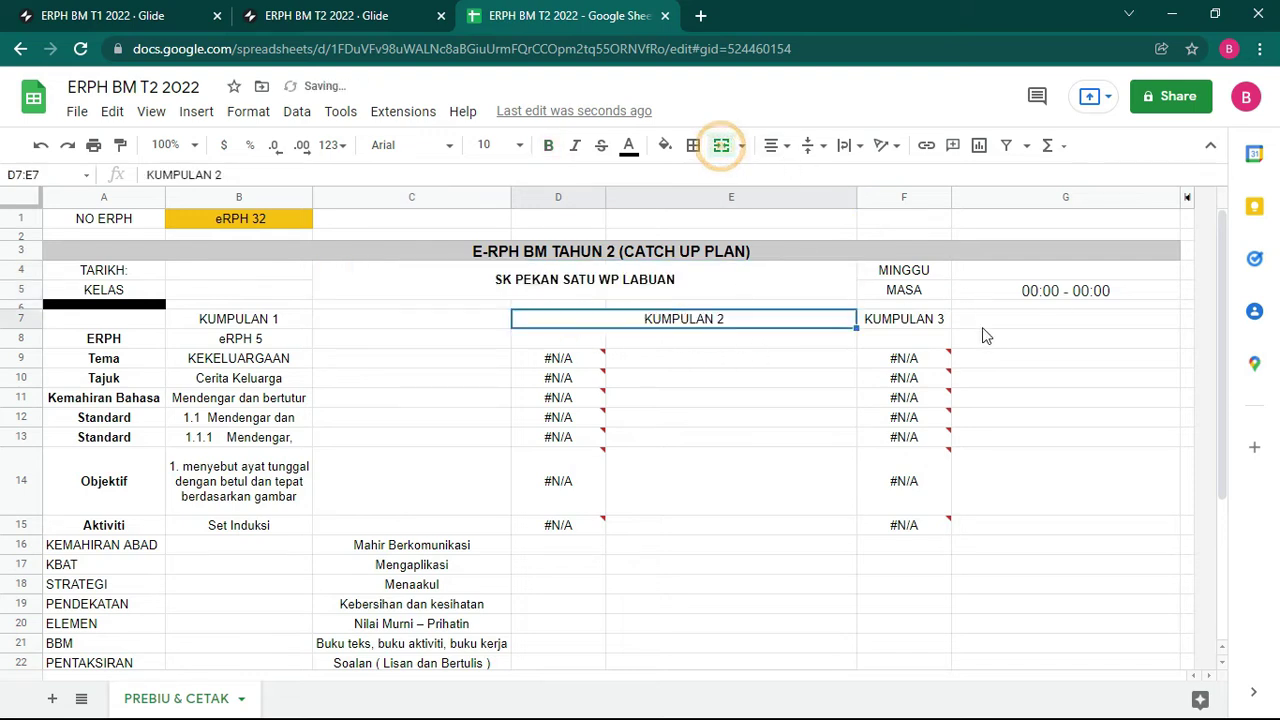
{"action": "left_click_drag", "start_coordinate": [929, 318], "coordinate": [1000, 320]}
{"action": "left_click", "coordinate": [721, 146]}
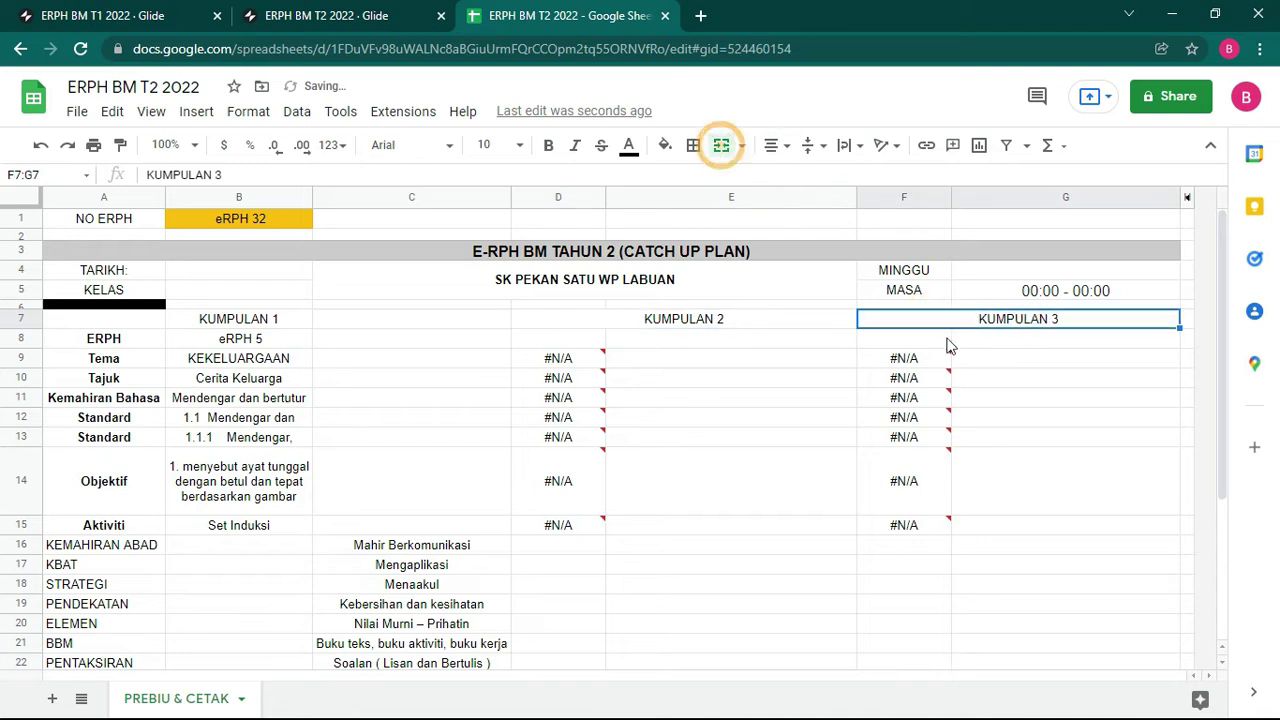
{"action": "left_click_drag", "start_coordinate": [236, 318], "coordinate": [490, 322]}
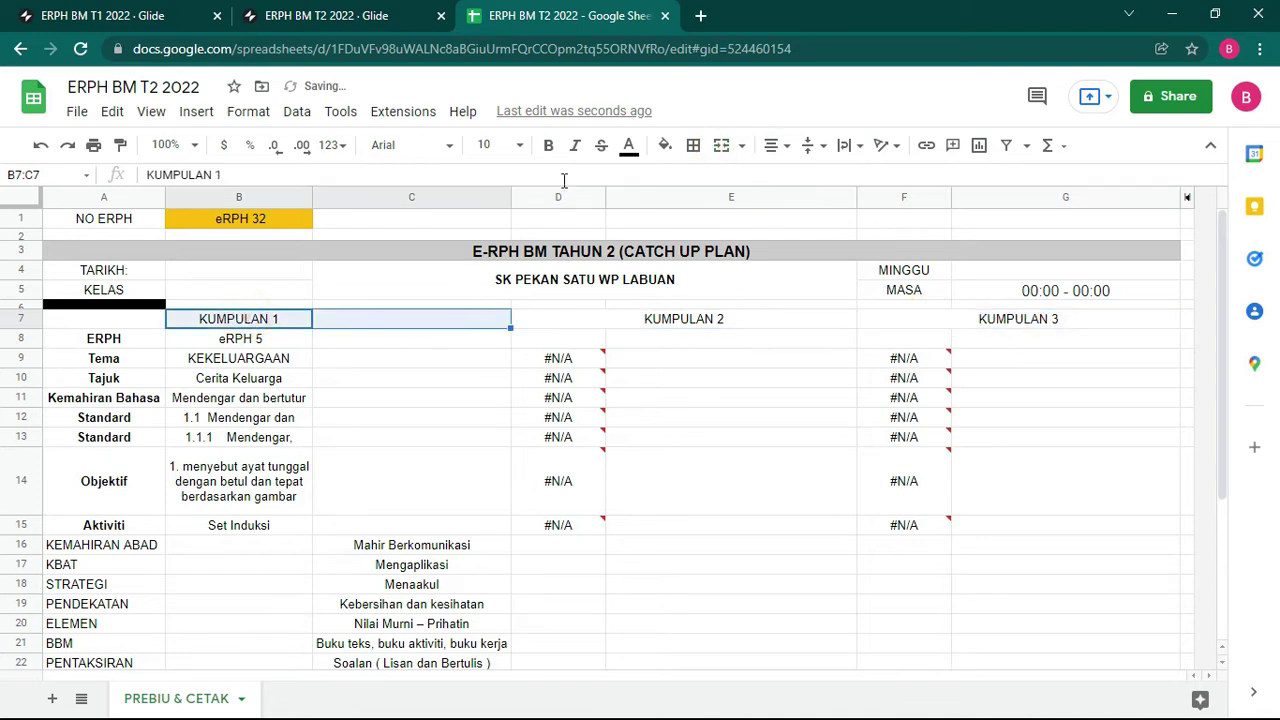
{"action": "left_click", "coordinate": [720, 146]}
Step: Merge the row 8 eRPH cells B8:C8, D8:E8 and F8:G8
{"action": "left_click_drag", "start_coordinate": [248, 345], "coordinate": [470, 342]}
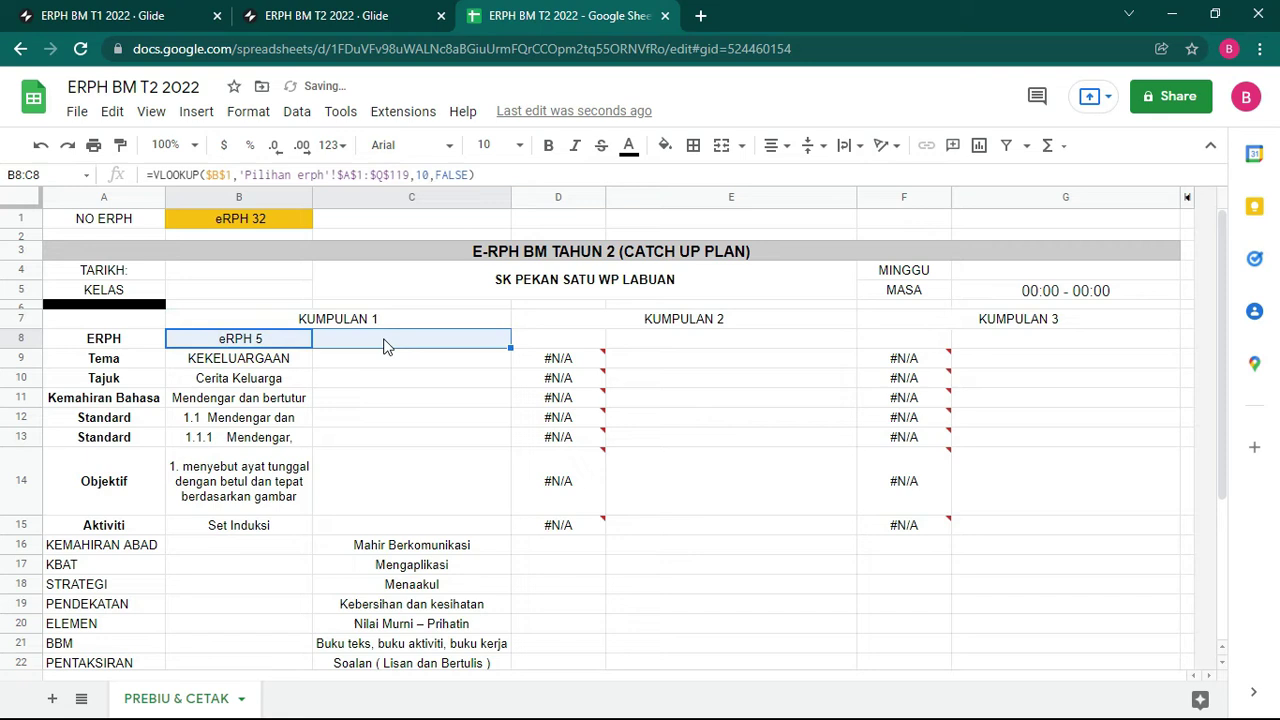
{"action": "left_click", "coordinate": [721, 146]}
{"action": "left_click_drag", "start_coordinate": [565, 342], "coordinate": [688, 342]}
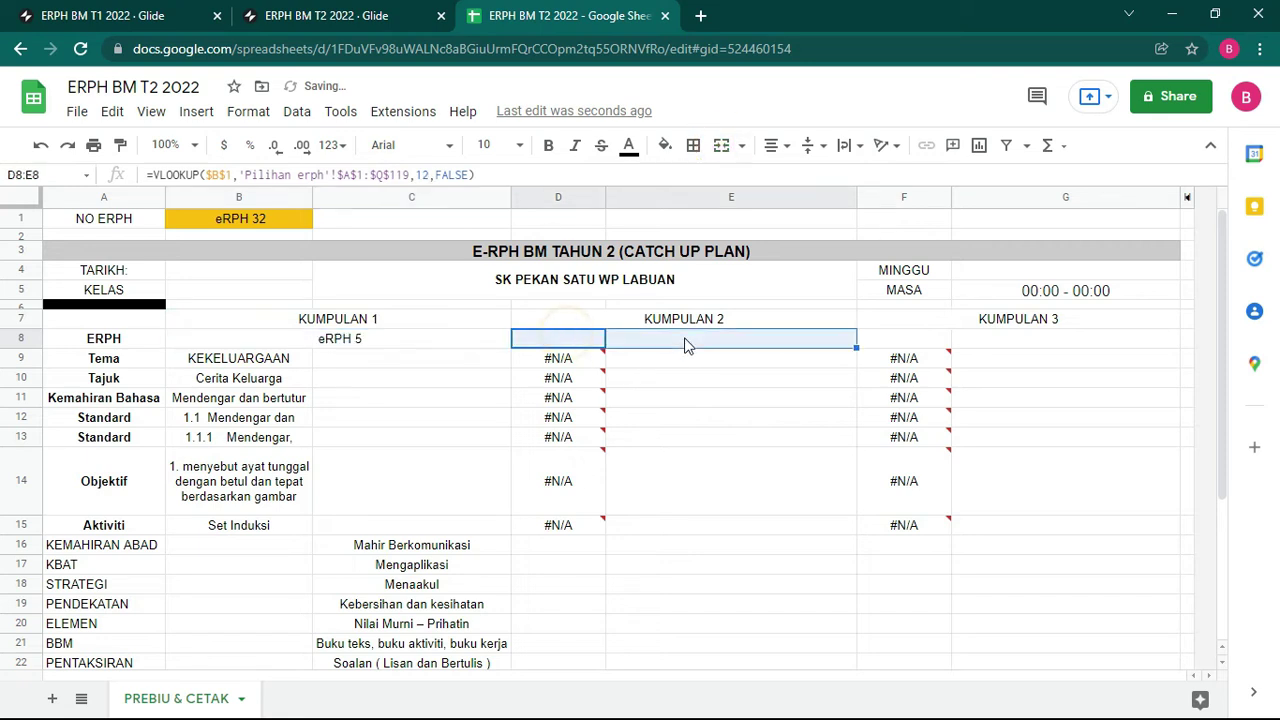
{"action": "left_click", "coordinate": [720, 146]}
{"action": "left_click_drag", "start_coordinate": [903, 342], "coordinate": [1000, 342]}
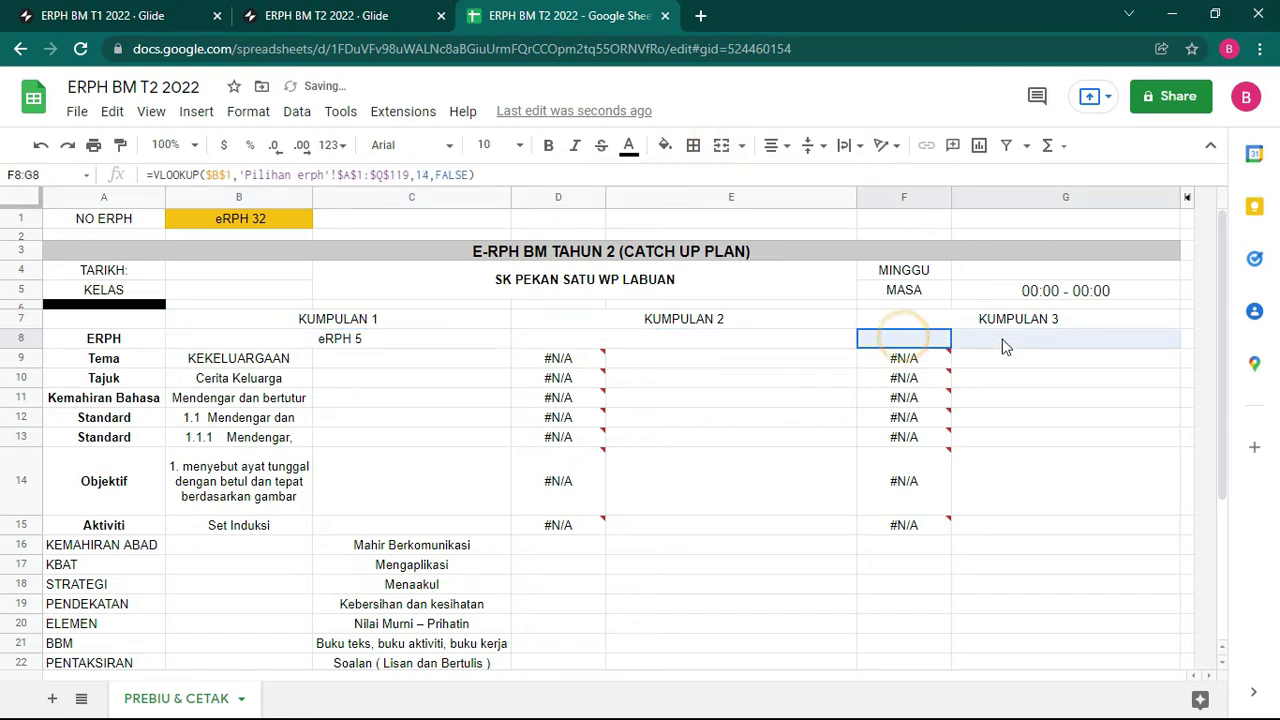
{"action": "left_click", "coordinate": [721, 146]}
Step: Merge the Tema, Tajuk and Kemahiran Bahasa values across B9:C9, B10:C10 and B11:C11
{"action": "left_click", "coordinate": [349, 365]}
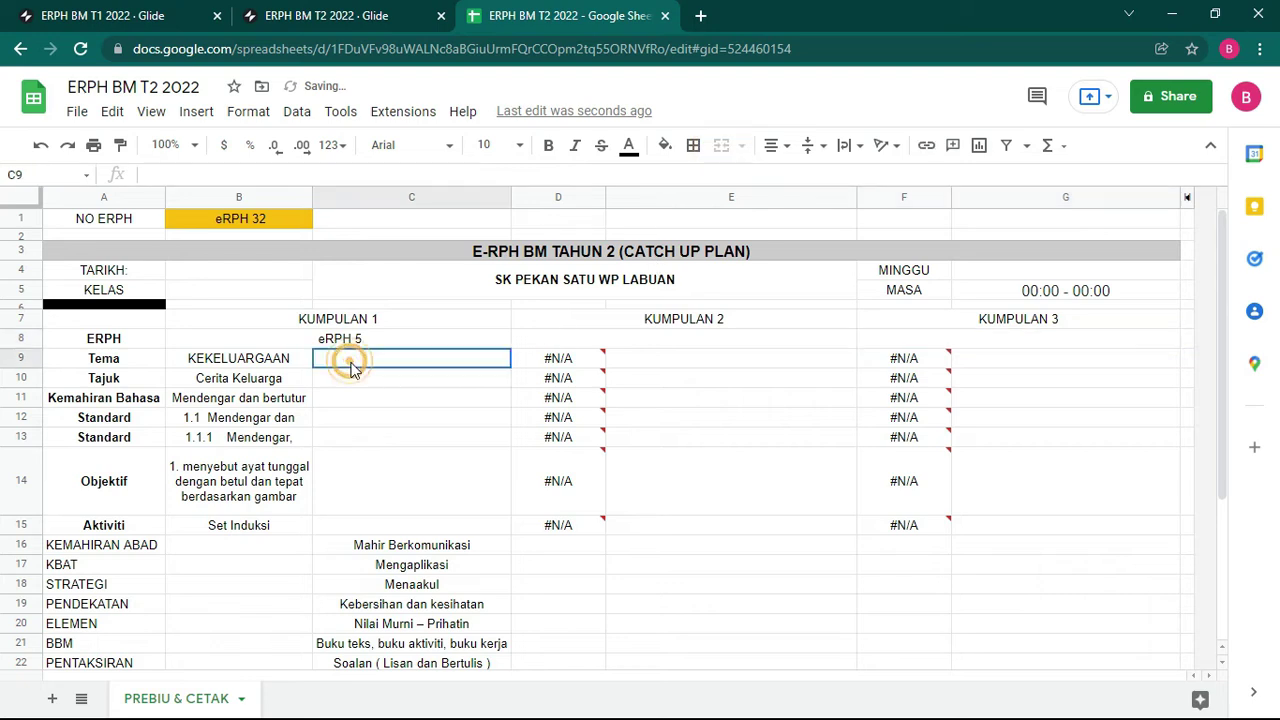
{"action": "mouse_move", "coordinate": [573, 366]}
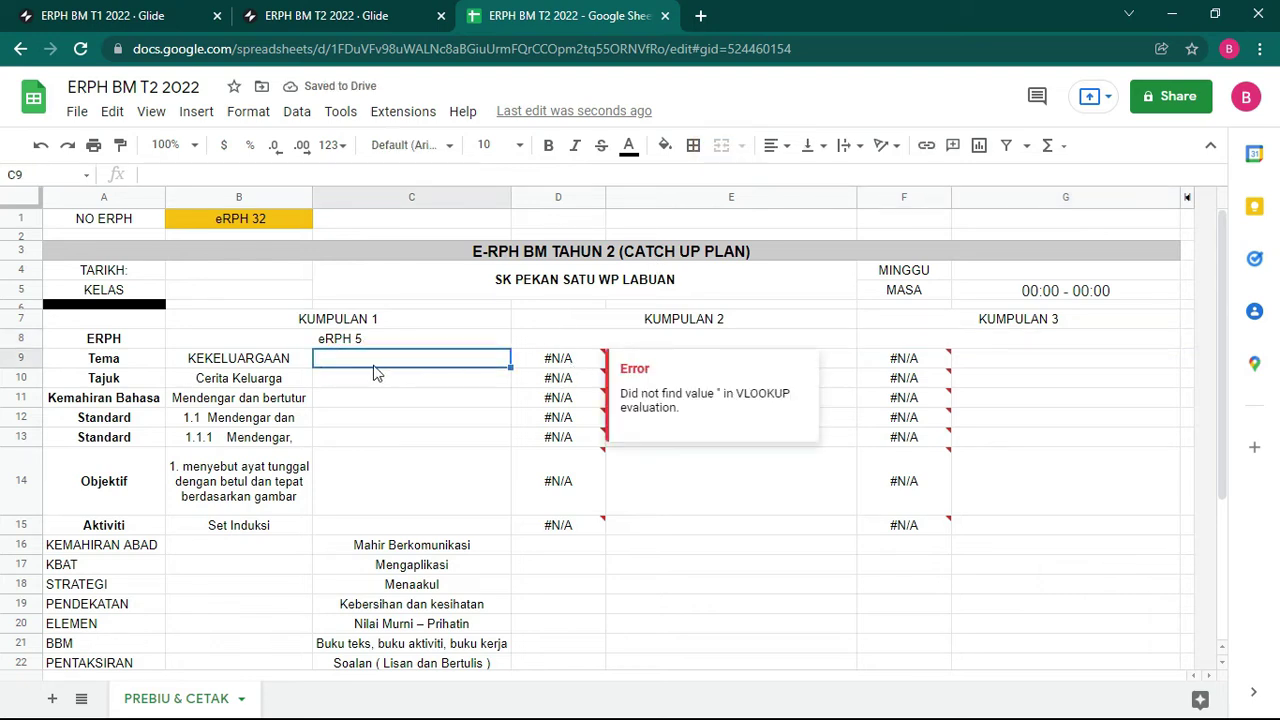
{"action": "left_click_drag", "start_coordinate": [242, 366], "coordinate": [365, 370]}
{"action": "left_click", "coordinate": [721, 145]}
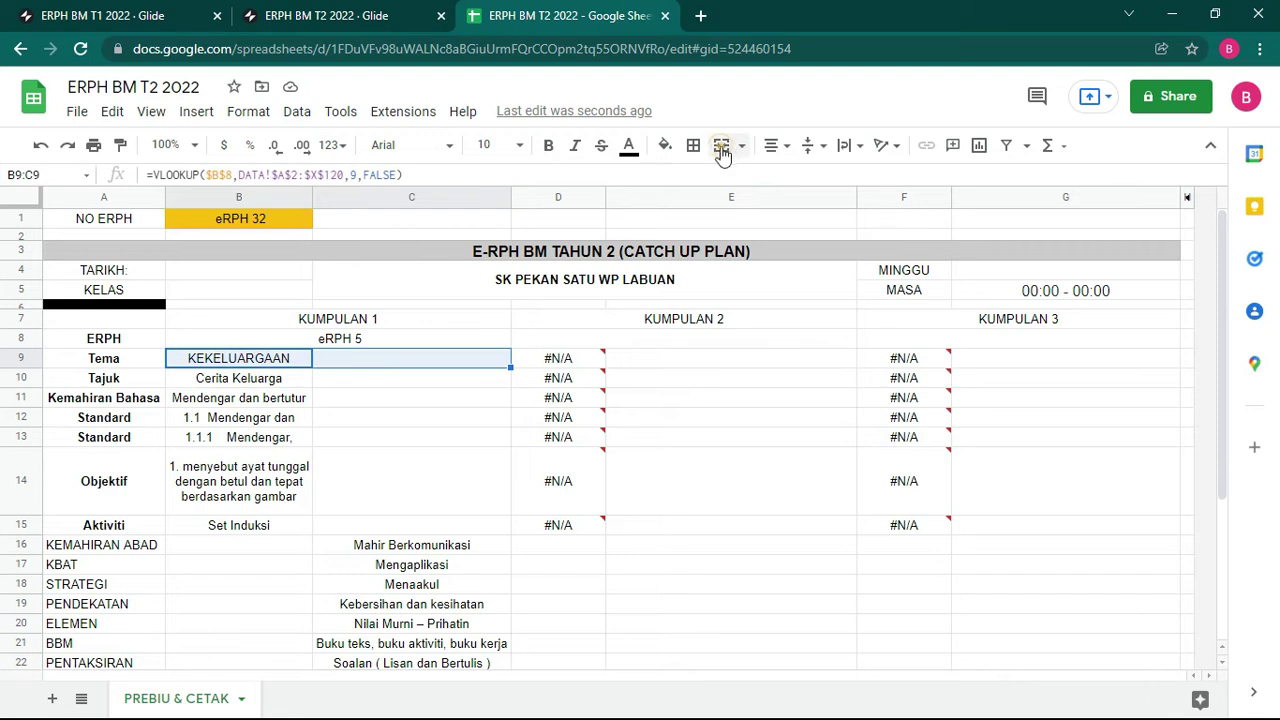
{"action": "left_click", "coordinate": [288, 385]}
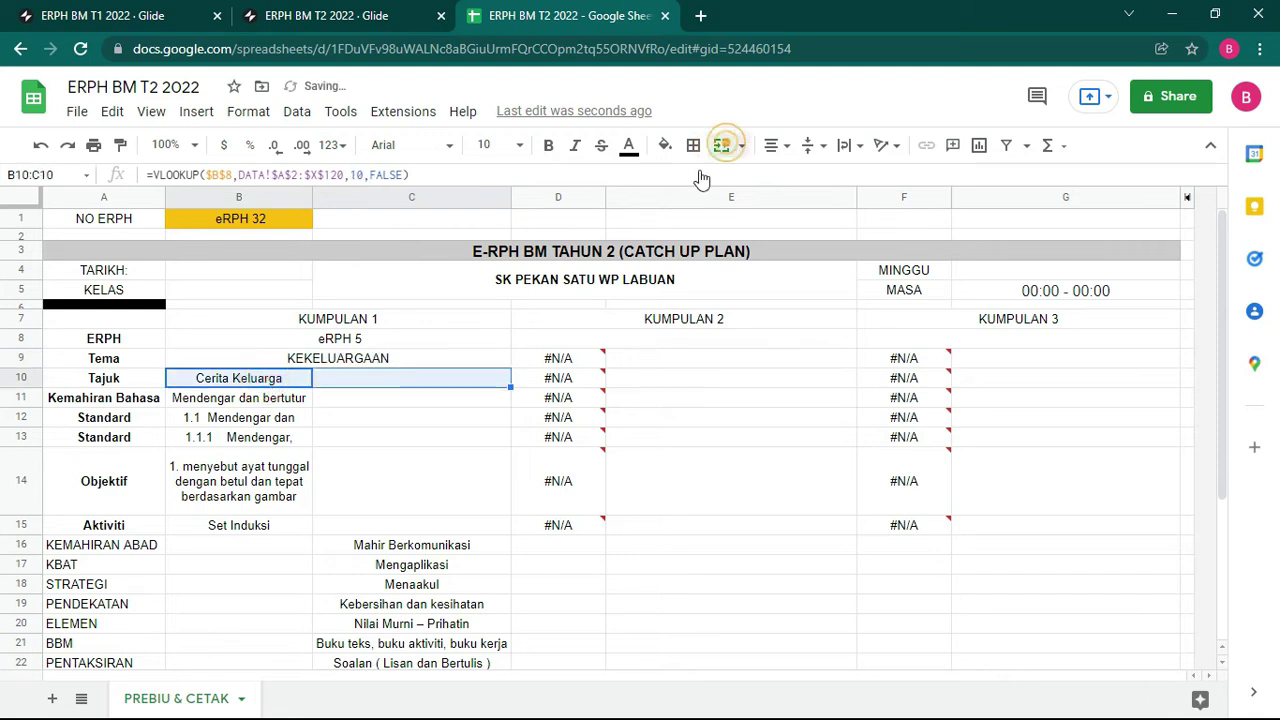
{"action": "left_click", "coordinate": [721, 145]}
{"action": "left_click", "coordinate": [260, 400]}
{"action": "left_click_drag", "start_coordinate": [365, 405], "coordinate": [380, 404]}
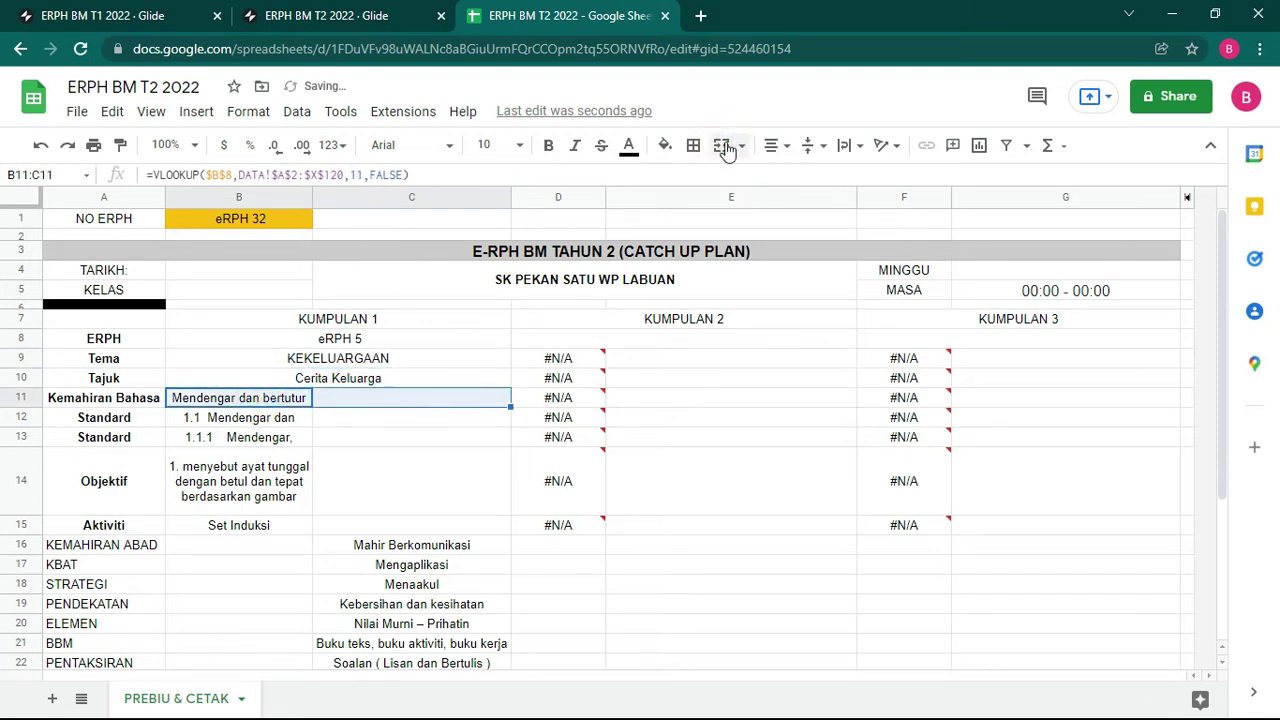
{"action": "left_click", "coordinate": [721, 145]}
Step: Merge both Standard texts across B12:C12 and B13:C13, and auto-fit rows 12–13
{"action": "left_click_drag", "start_coordinate": [272, 418], "coordinate": [430, 418]}
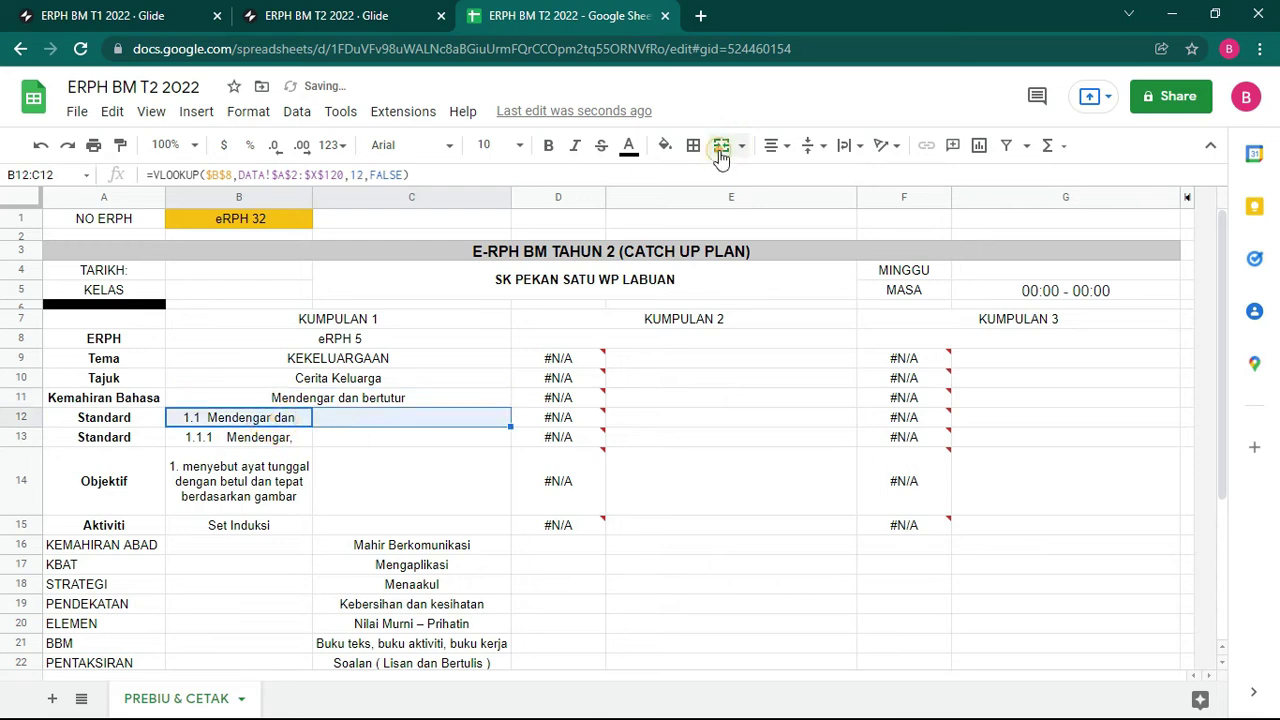
{"action": "left_click", "coordinate": [721, 145]}
{"action": "left_click_drag", "start_coordinate": [267, 440], "coordinate": [430, 437]}
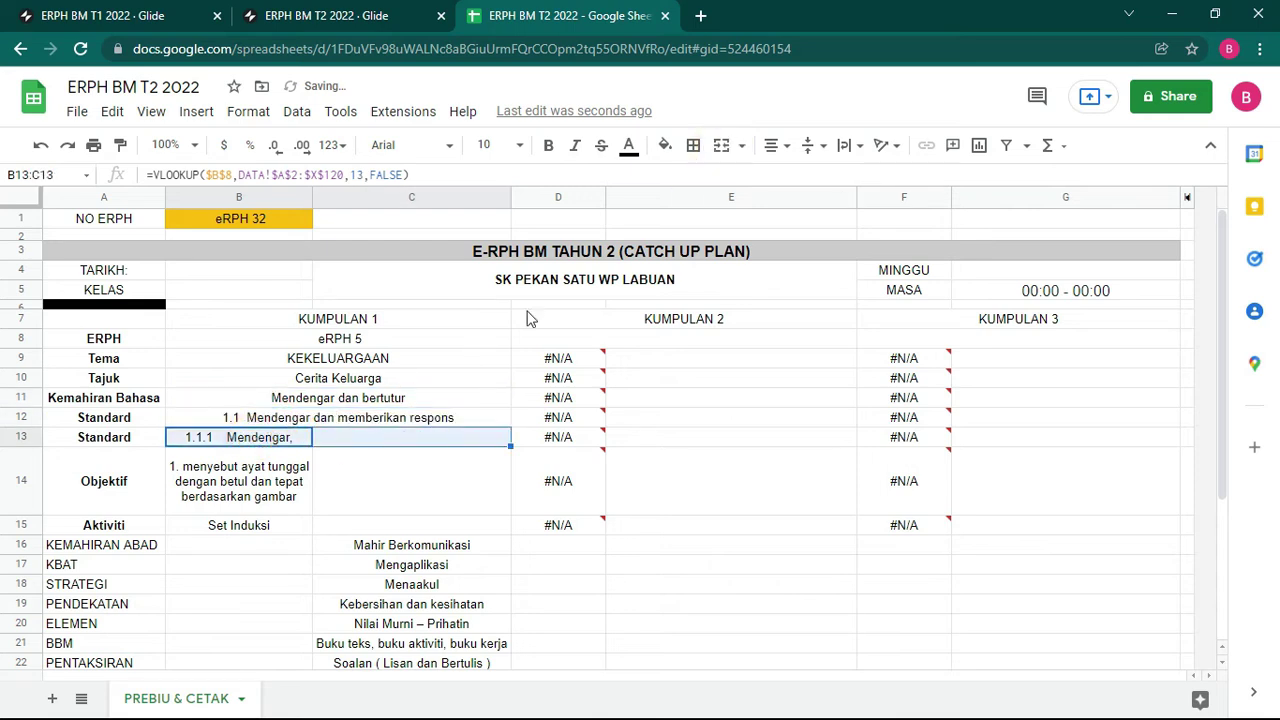
{"action": "left_click", "coordinate": [721, 145]}
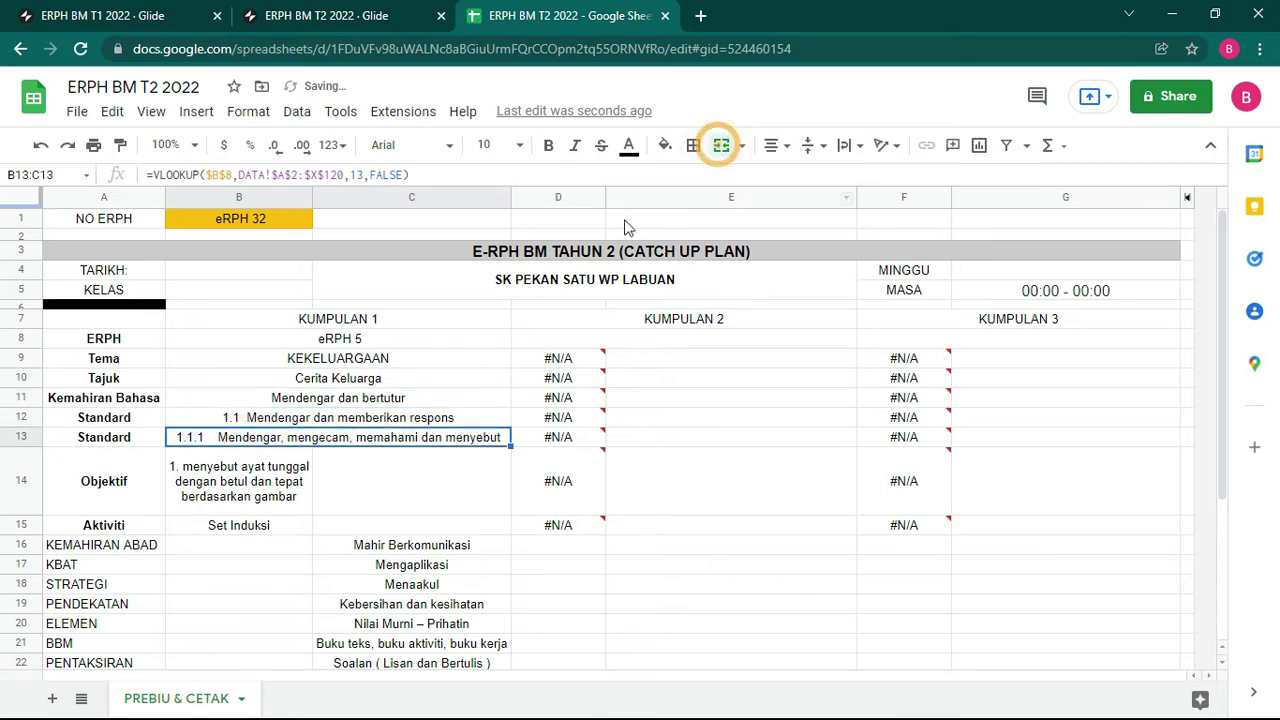
{"action": "double_click", "coordinate": [30, 447]}
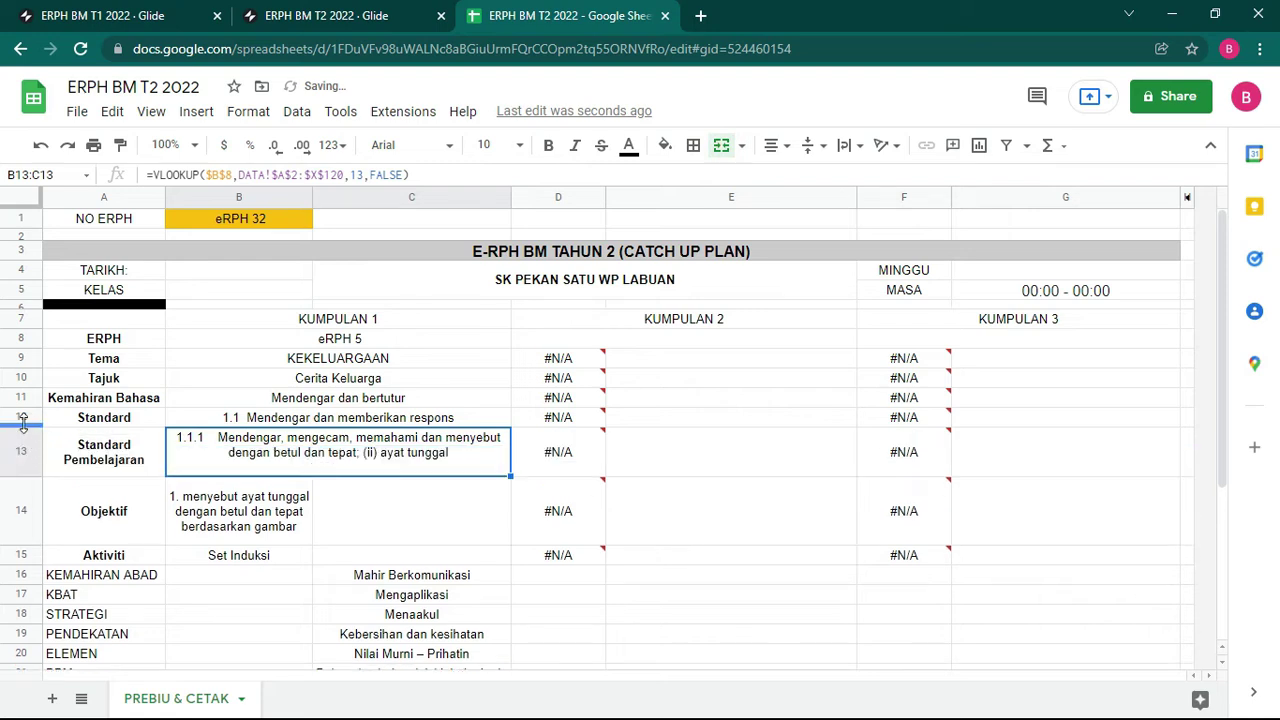
{"action": "double_click", "coordinate": [23, 423]}
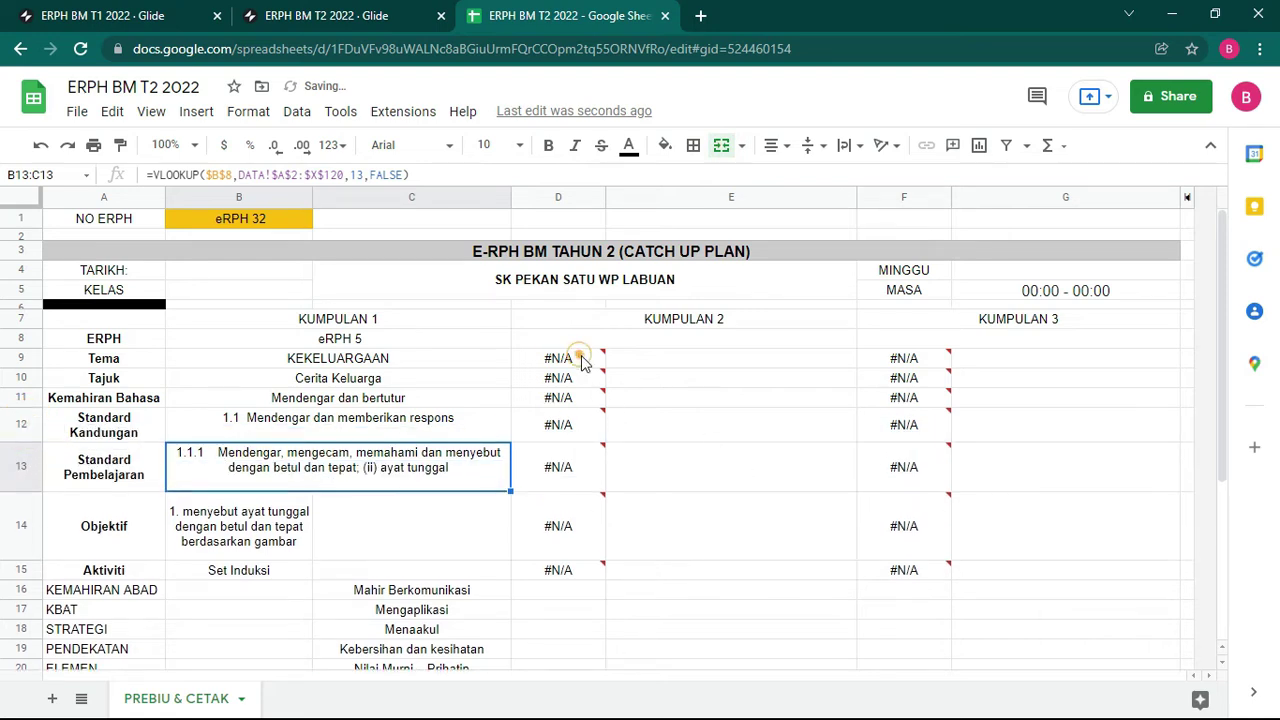
{"action": "left_click_drag", "start_coordinate": [583, 362], "coordinate": [700, 285]}
Step: Cancel two accidental merges of the large B4:E9 and A3:G9 blocks
{"action": "left_click", "coordinate": [721, 145]}
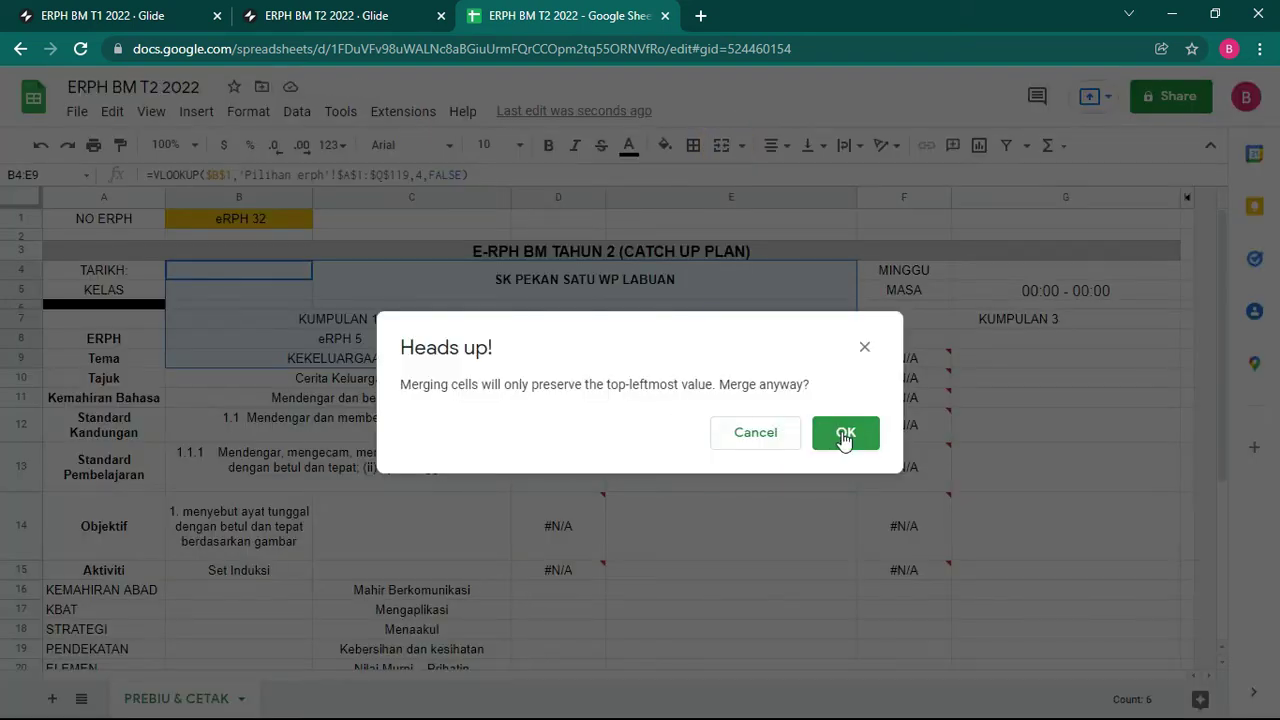
{"action": "left_click", "coordinate": [750, 436]}
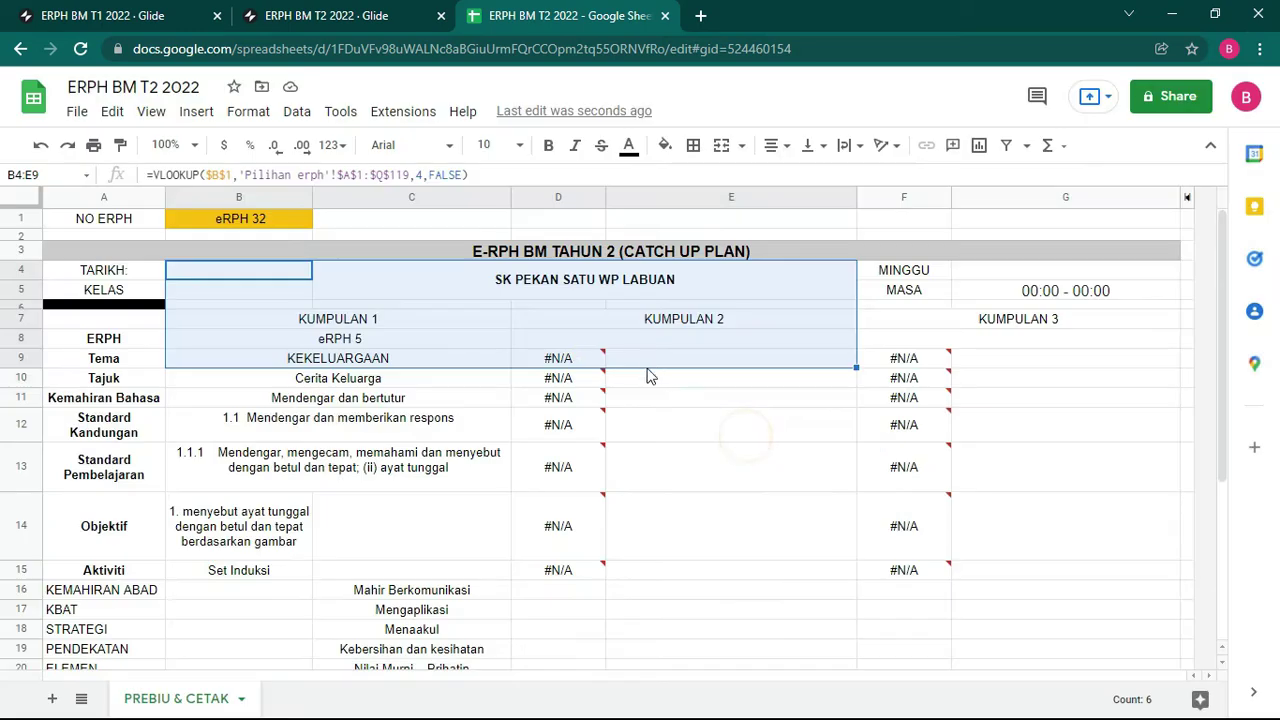
{"action": "left_click", "coordinate": [573, 364]}
{"action": "left_click_drag", "start_coordinate": [573, 364], "coordinate": [765, 252]}
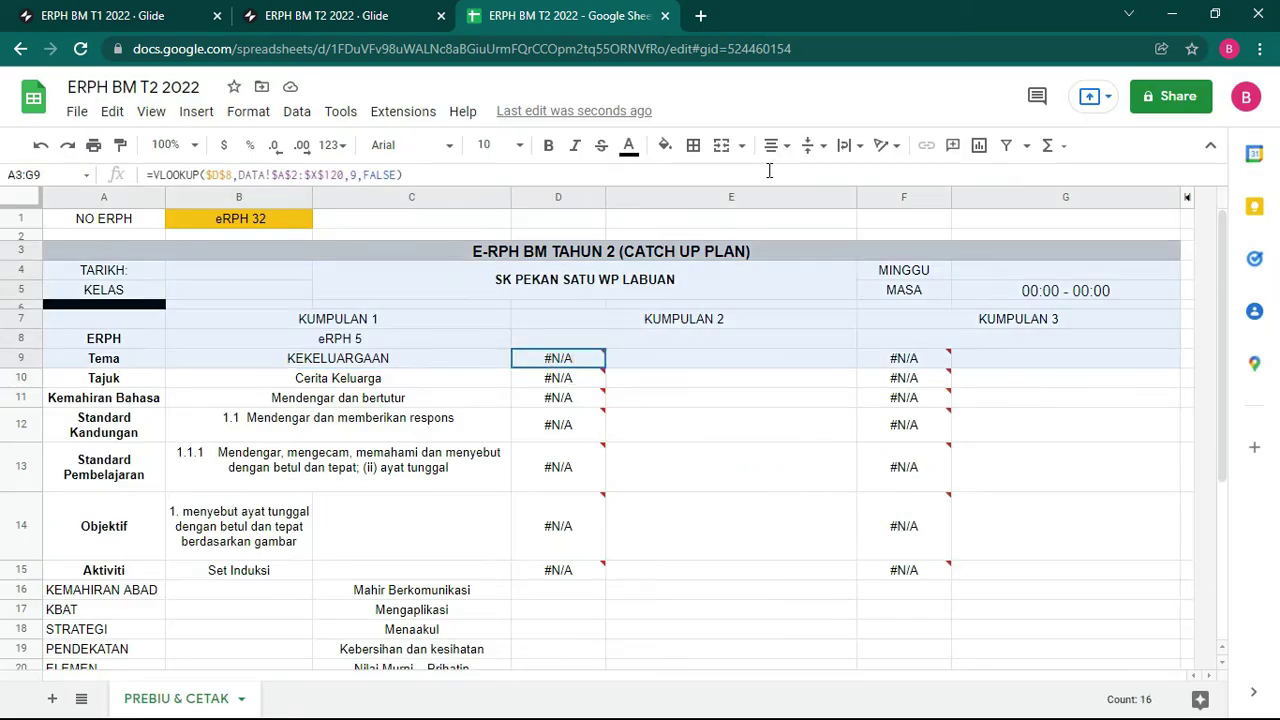
{"action": "left_click", "coordinate": [726, 150]}
{"action": "left_click", "coordinate": [745, 432]}
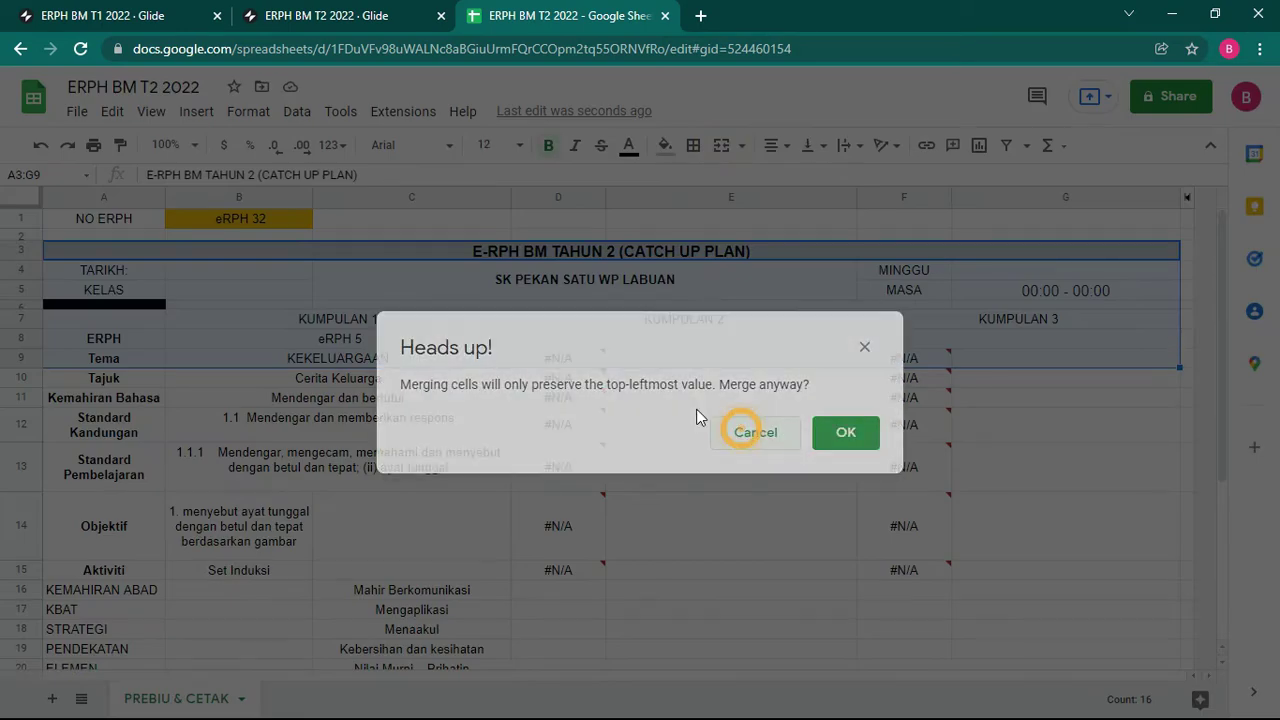
{"action": "left_click", "coordinate": [718, 396]}
Step: Merge the KUMPULAN 2 cells D9:E9, D10:E10 and D11:E11
{"action": "left_click_drag", "start_coordinate": [706, 358], "coordinate": [571, 357]}
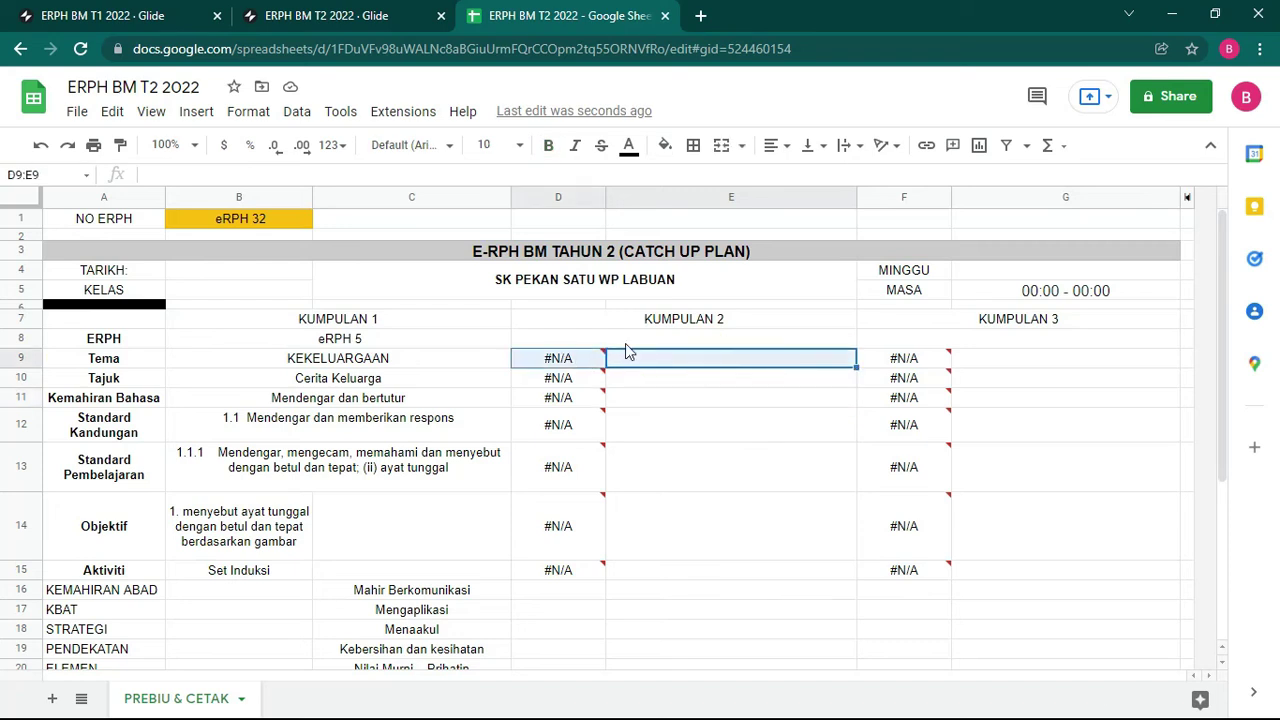
{"action": "left_click", "coordinate": [722, 150]}
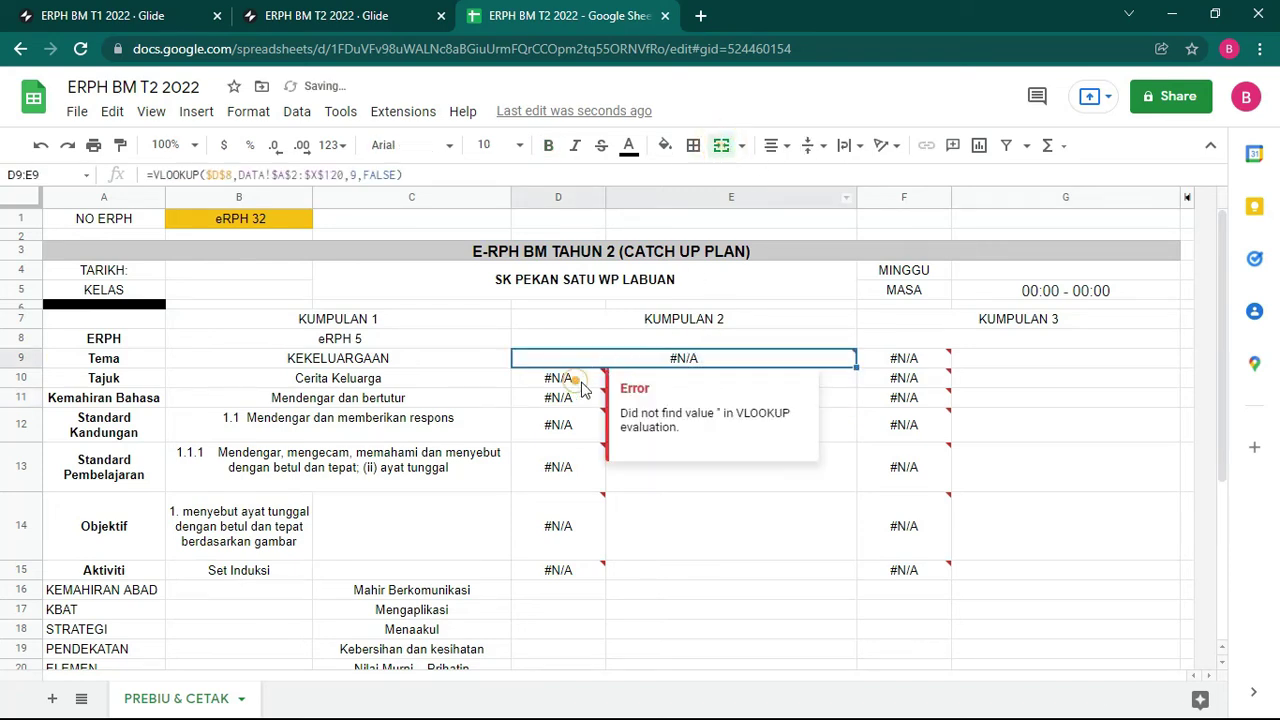
{"action": "left_click_drag", "start_coordinate": [571, 375], "coordinate": [702, 372]}
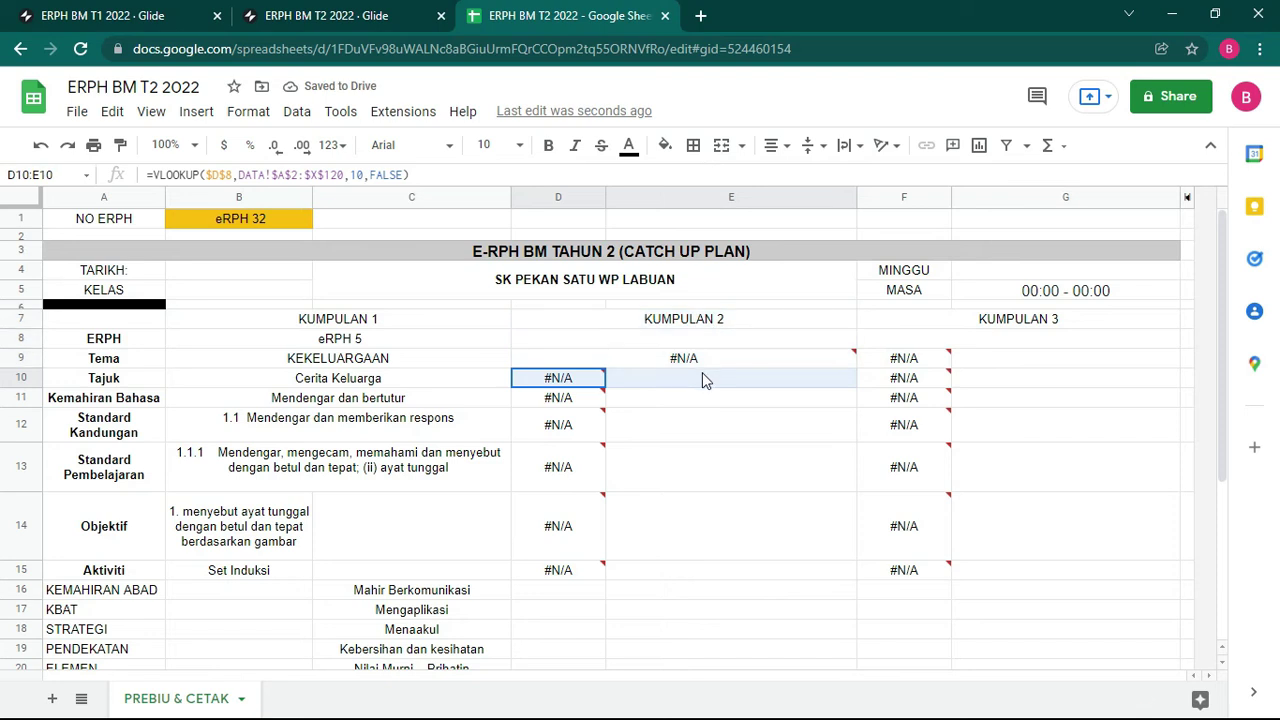
{"action": "left_click", "coordinate": [722, 147]}
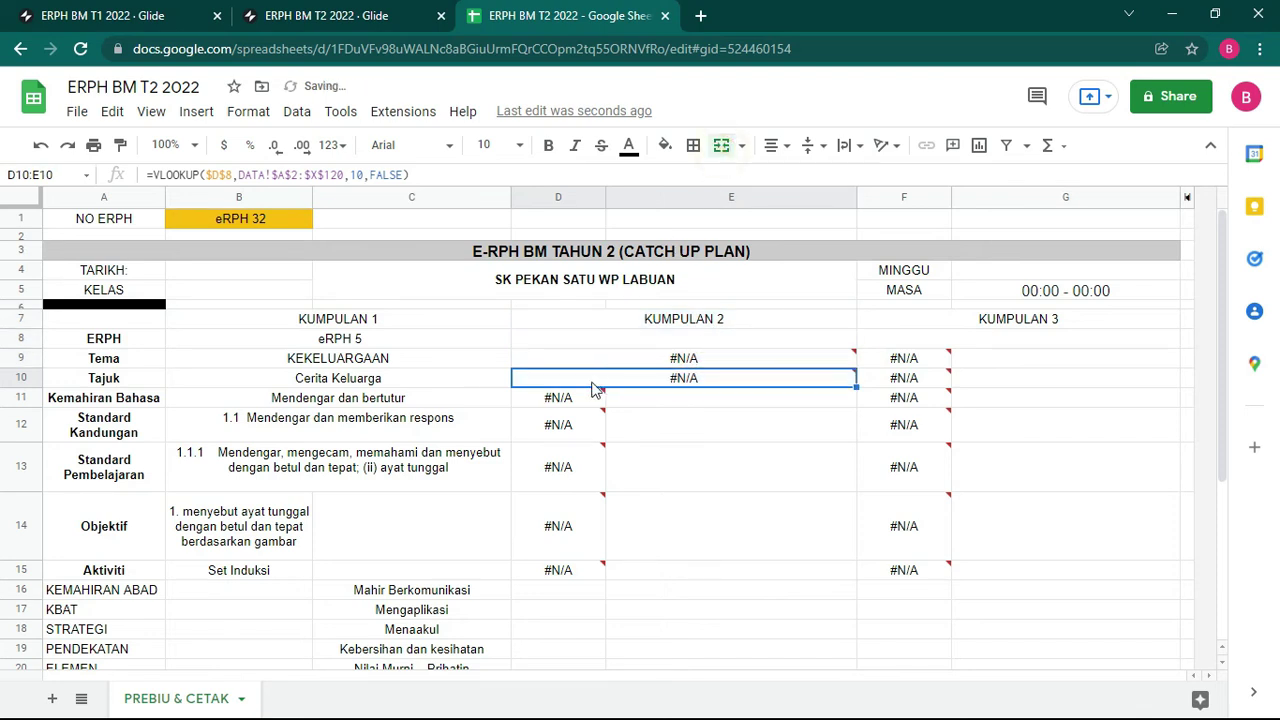
{"action": "left_click_drag", "start_coordinate": [560, 397], "coordinate": [670, 408]}
{"action": "left_click_drag", "start_coordinate": [708, 271], "coordinate": [712, 240]}
{"action": "left_click", "coordinate": [722, 145]}
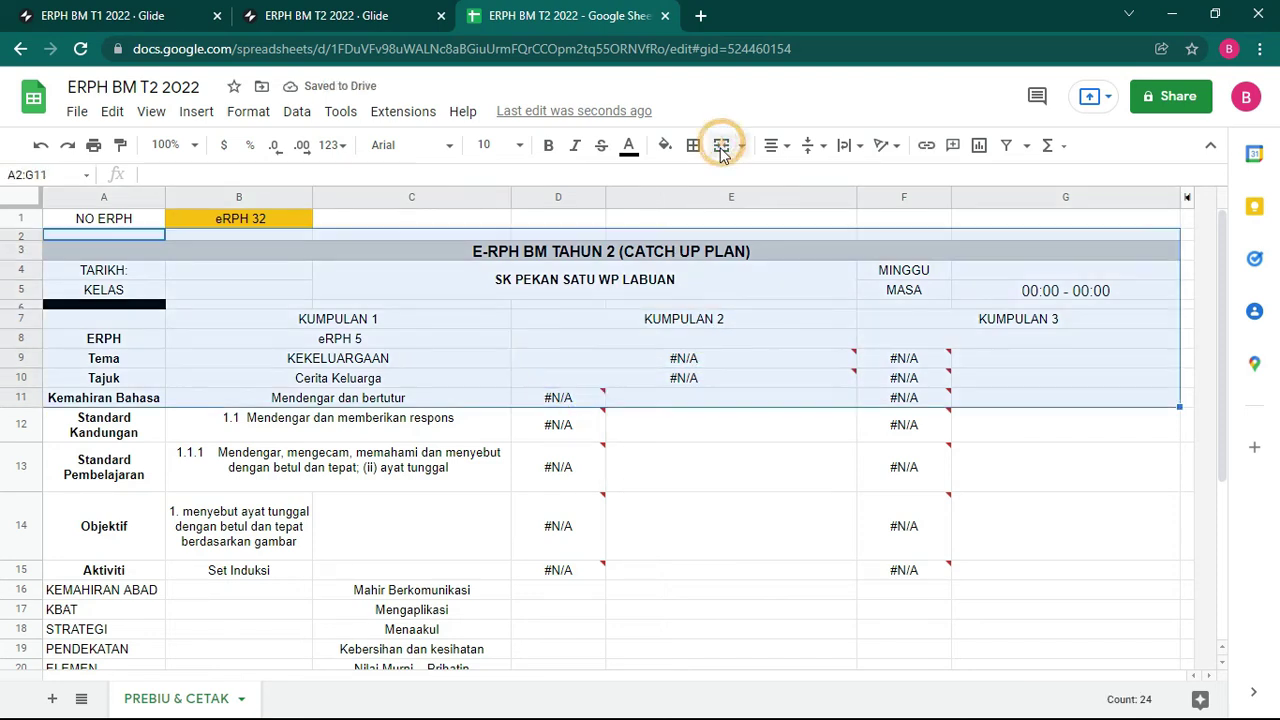
{"action": "left_click", "coordinate": [757, 437]}
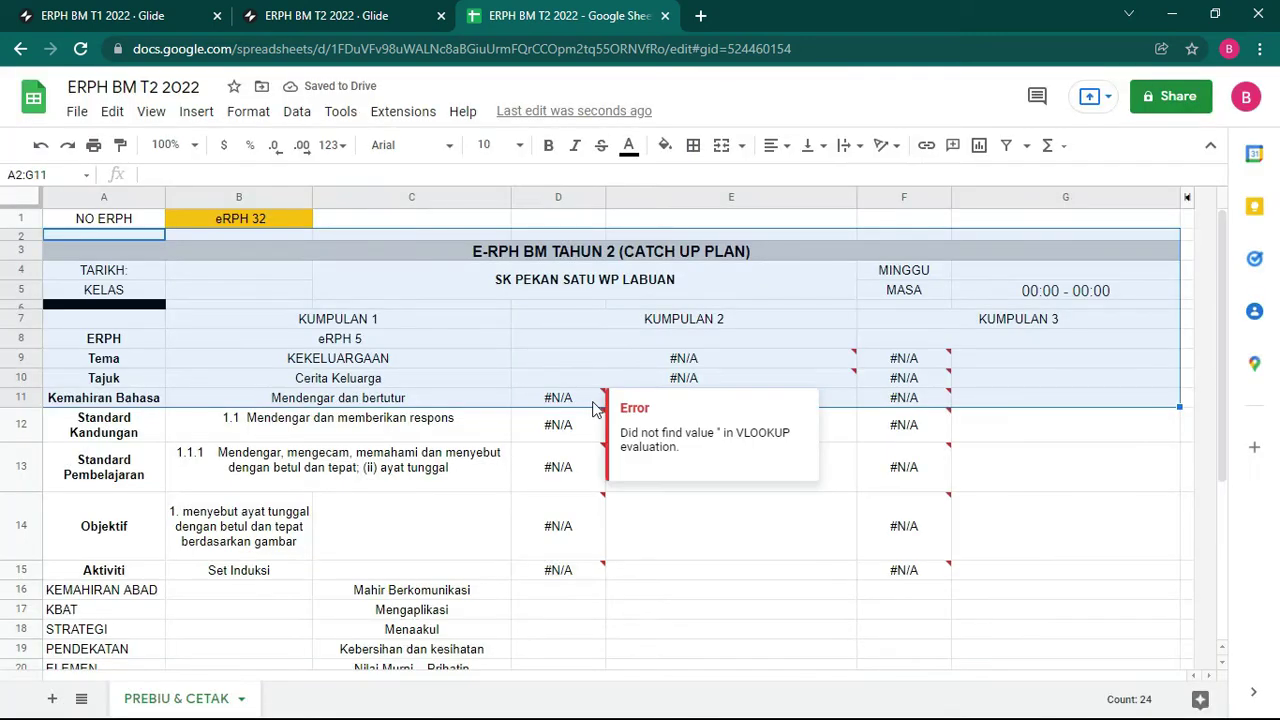
{"action": "left_click", "coordinate": [582, 398]}
{"action": "left_click_drag", "start_coordinate": [650, 401], "coordinate": [678, 408]}
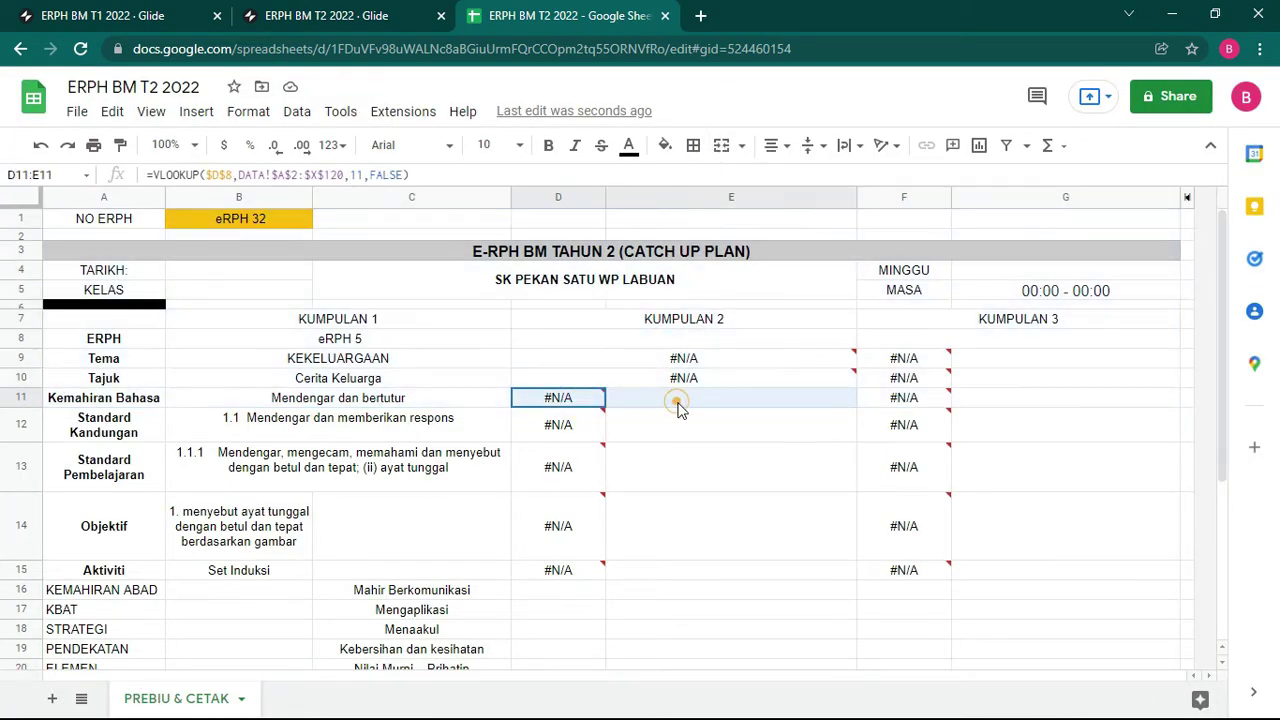
{"action": "left_click", "coordinate": [722, 145]}
Step: Merge the KUMPULAN 2 cells D12:E12, D13:E13, D14:E14 and D15:E15
{"action": "left_click_drag", "start_coordinate": [587, 432], "coordinate": [629, 434]}
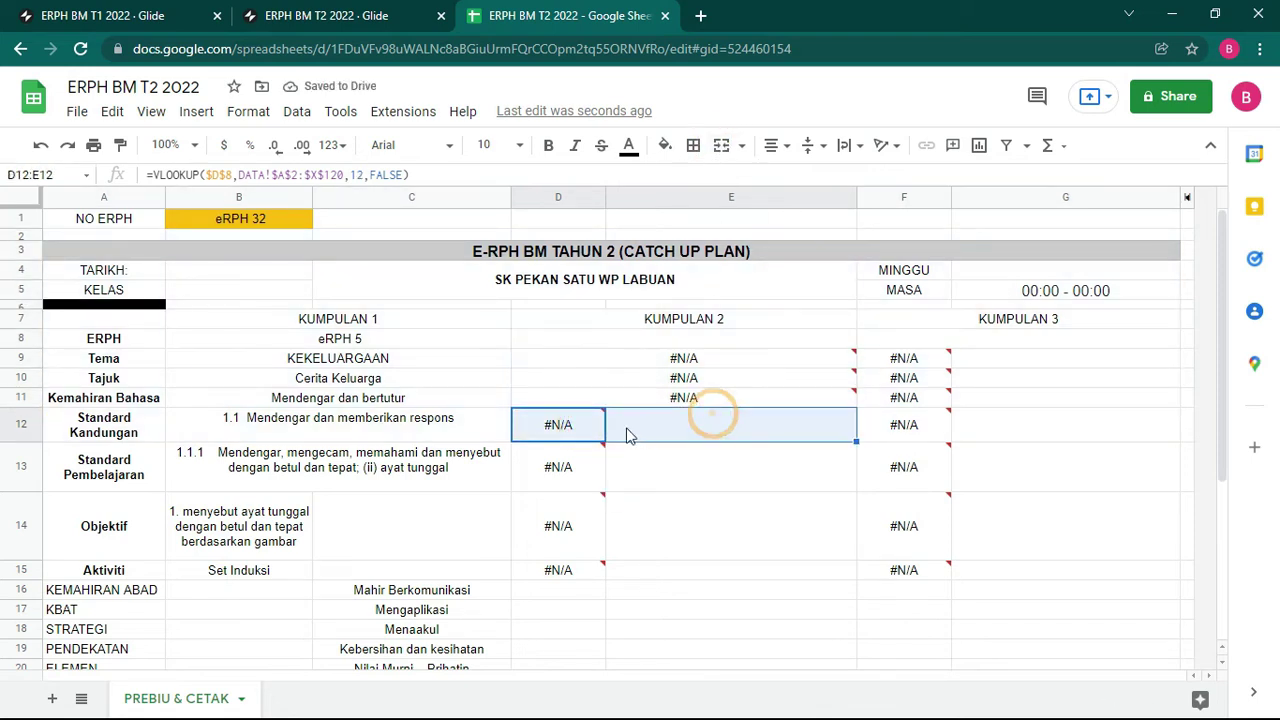
{"action": "left_click", "coordinate": [722, 145]}
{"action": "left_click", "coordinate": [570, 474]}
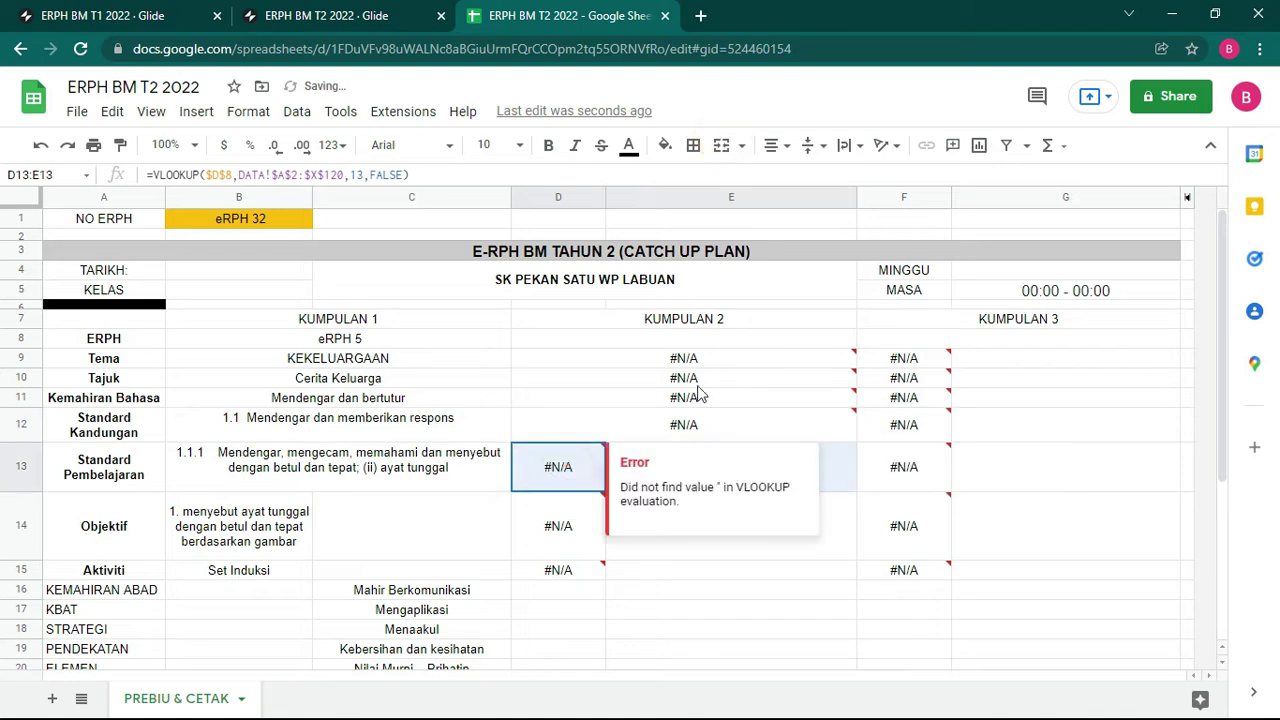
{"action": "left_click_drag", "start_coordinate": [700, 392], "coordinate": [714, 163]}
{"action": "left_click", "coordinate": [657, 446], "text": "shift"}
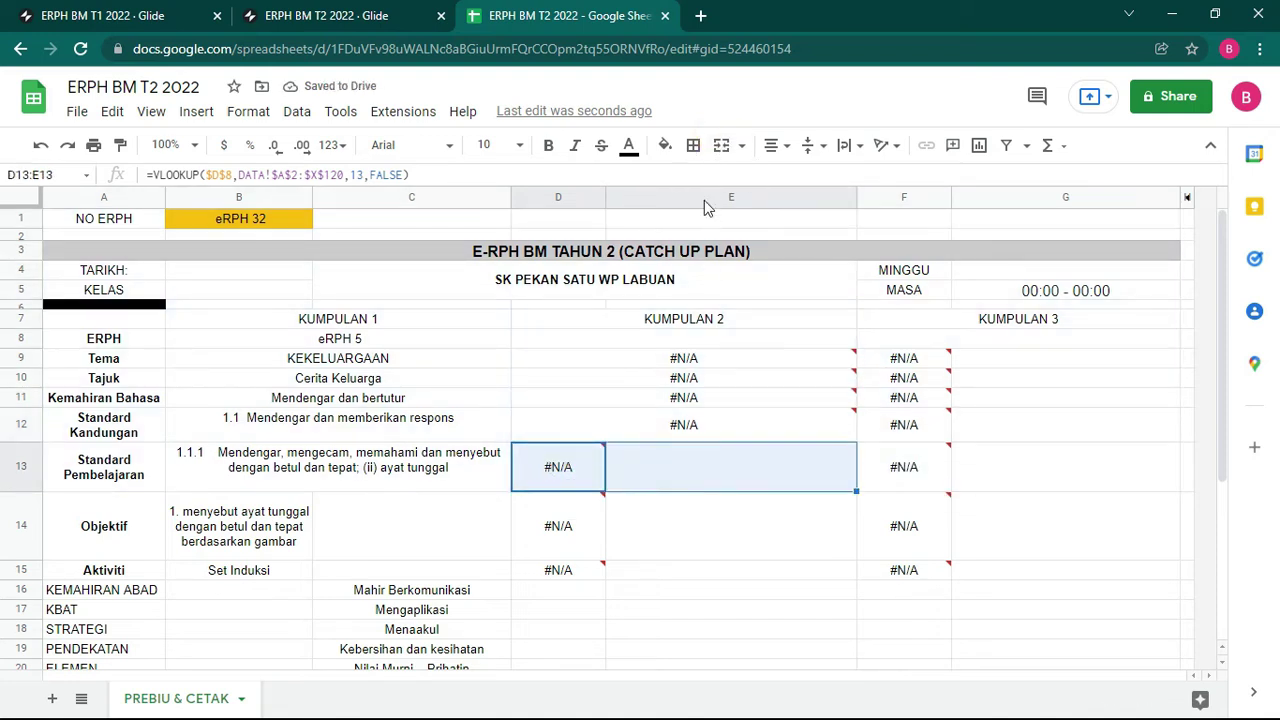
{"action": "left_click", "coordinate": [722, 145]}
{"action": "left_click", "coordinate": [571, 531]}
{"action": "left_click_drag", "start_coordinate": [549, 527], "coordinate": [711, 190]}
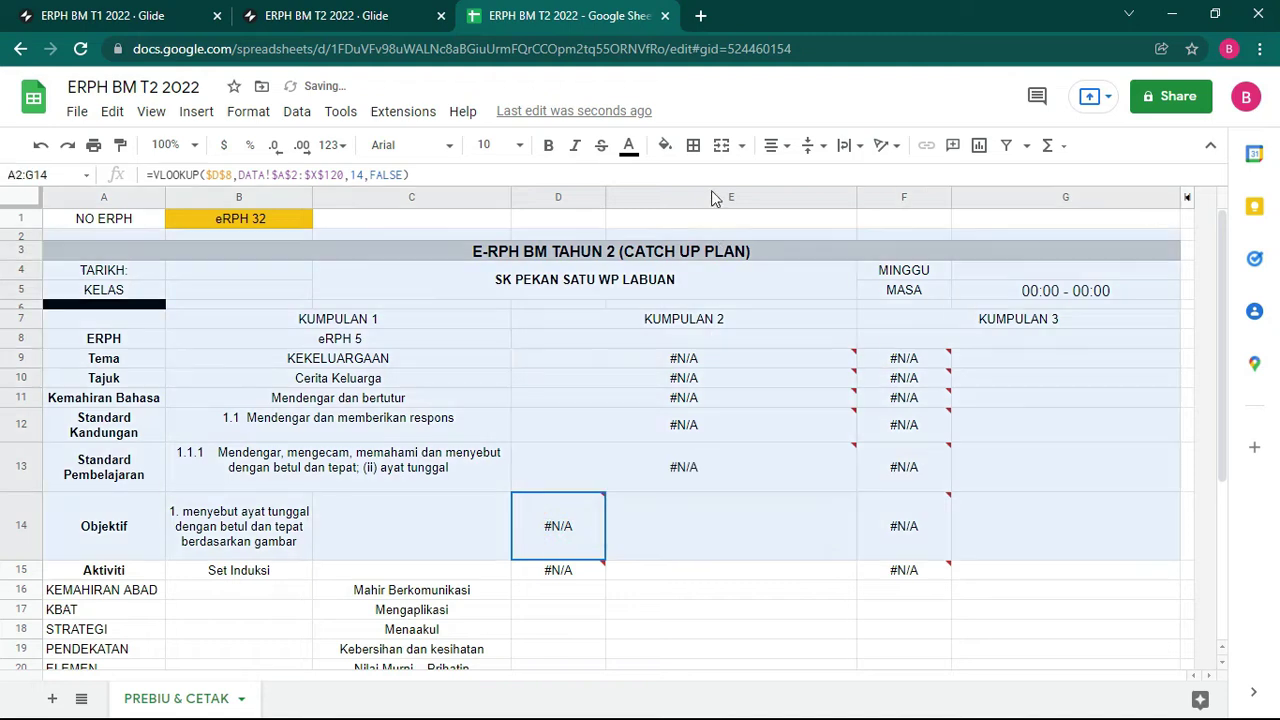
{"action": "left_click", "coordinate": [680, 526], "text": "shift"}
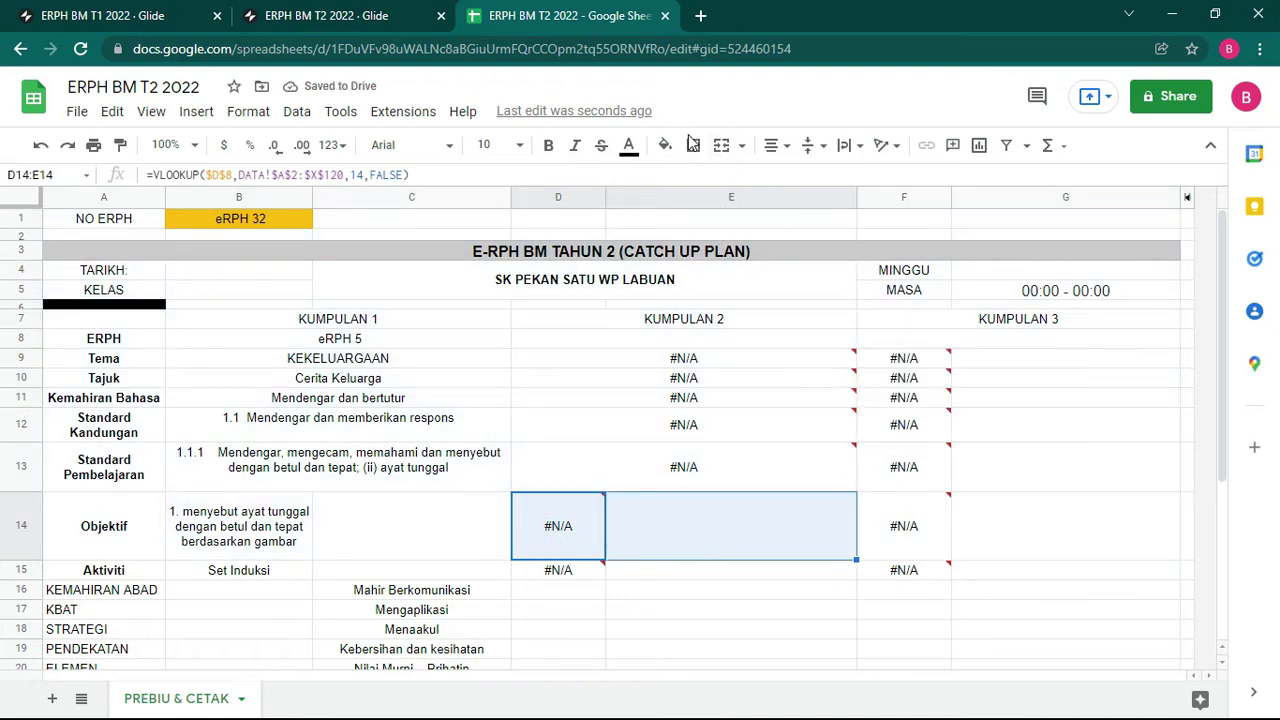
{"action": "left_click", "coordinate": [722, 145]}
{"action": "scroll", "coordinate": [686, 368], "scroll_direction": "down", "scroll_amount": 2}
{"action": "left_click", "coordinate": [569, 449]}
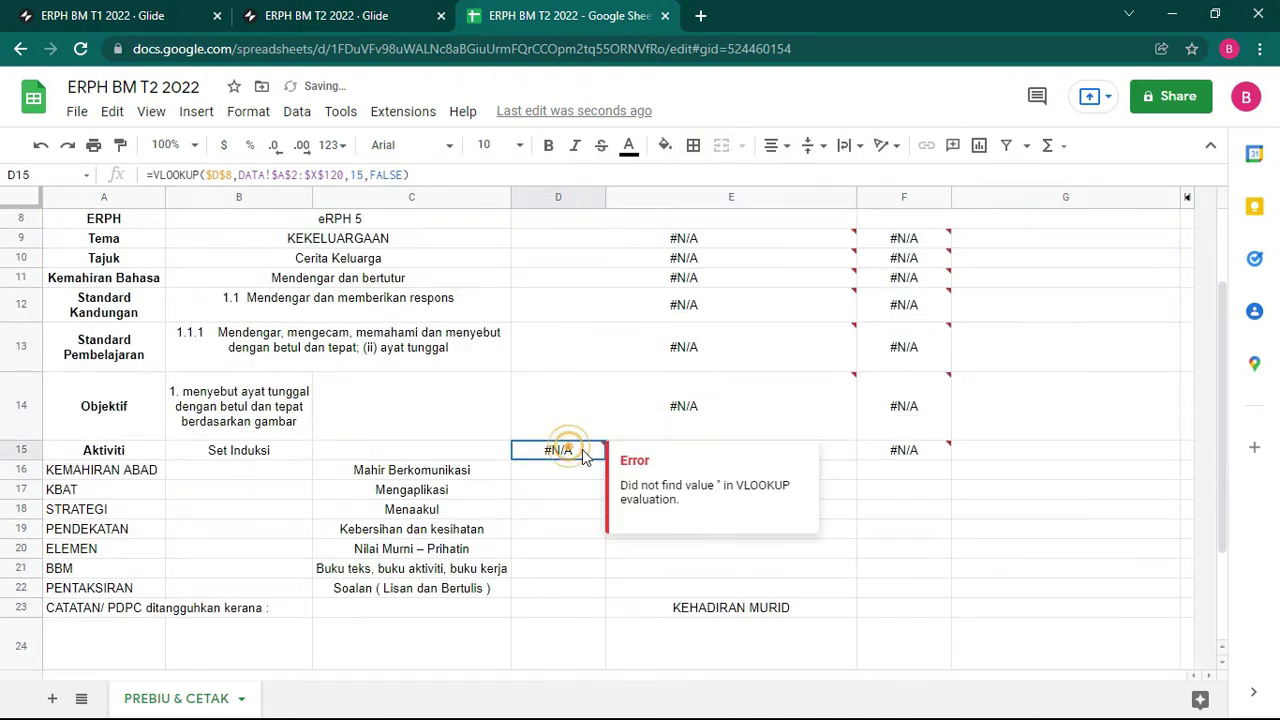
{"action": "left_click", "coordinate": [700, 453], "text": "shift"}
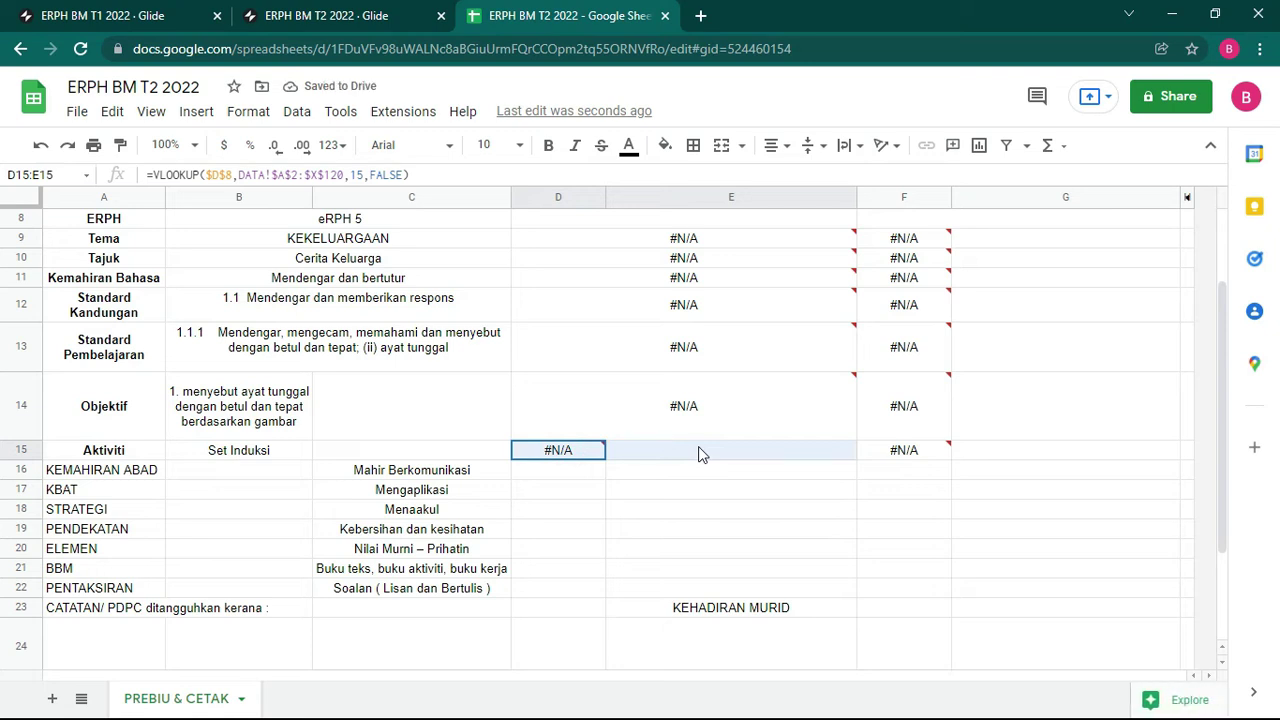
{"action": "left_click", "coordinate": [722, 145]}
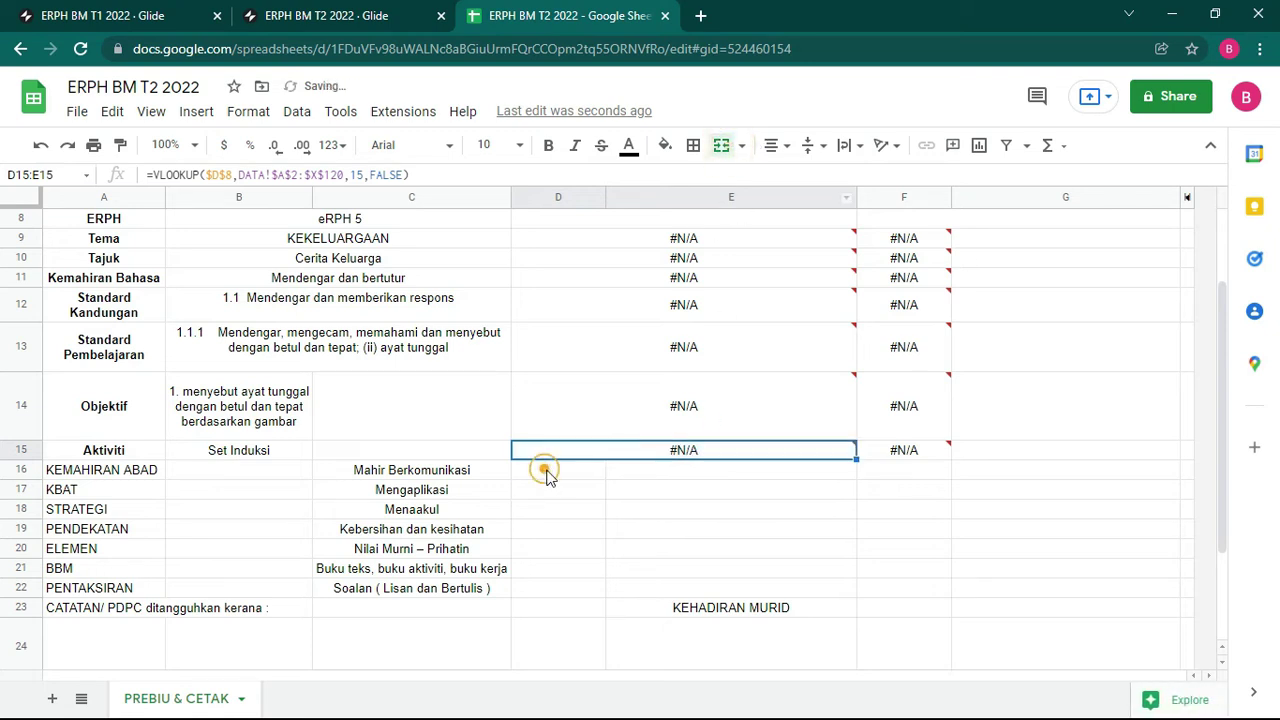
{"action": "left_click_drag", "start_coordinate": [545, 473], "coordinate": [696, 482]}
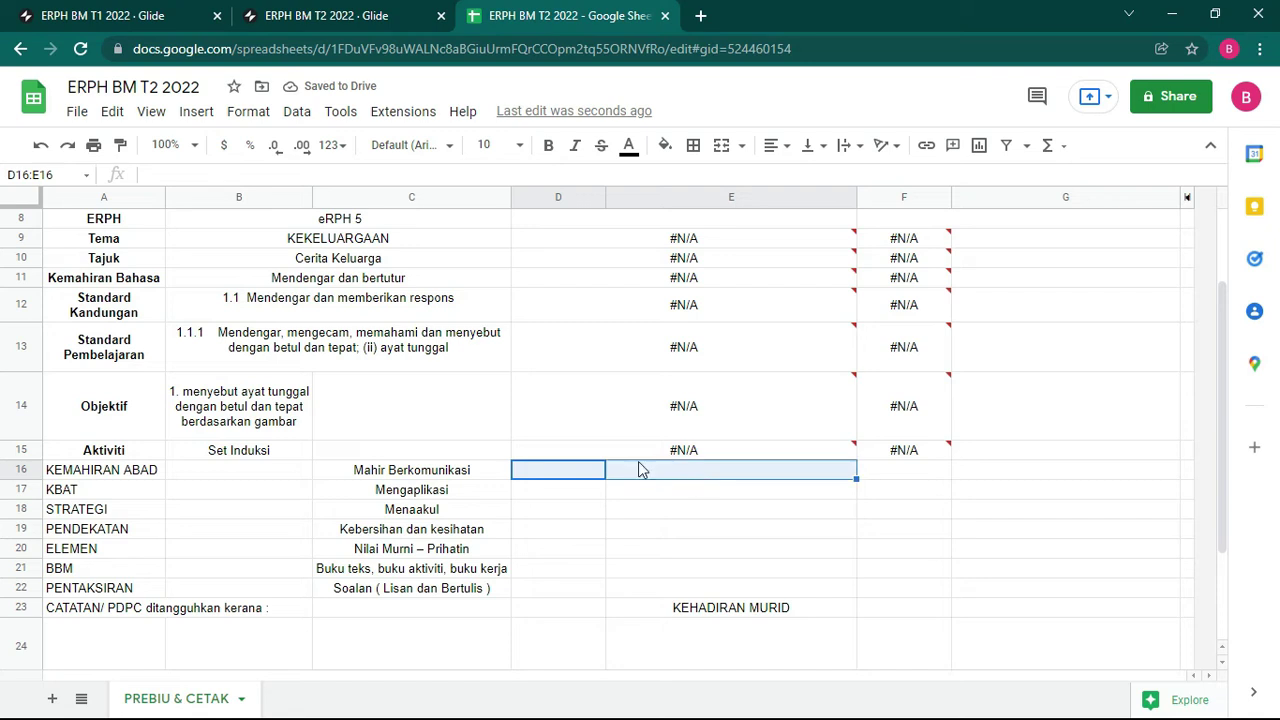
Step: Auto-fit row 15 for the full Set Induksi list, then select Objektif cells B14:C14
{"action": "left_click_drag", "start_coordinate": [249, 455], "coordinate": [443, 451]}
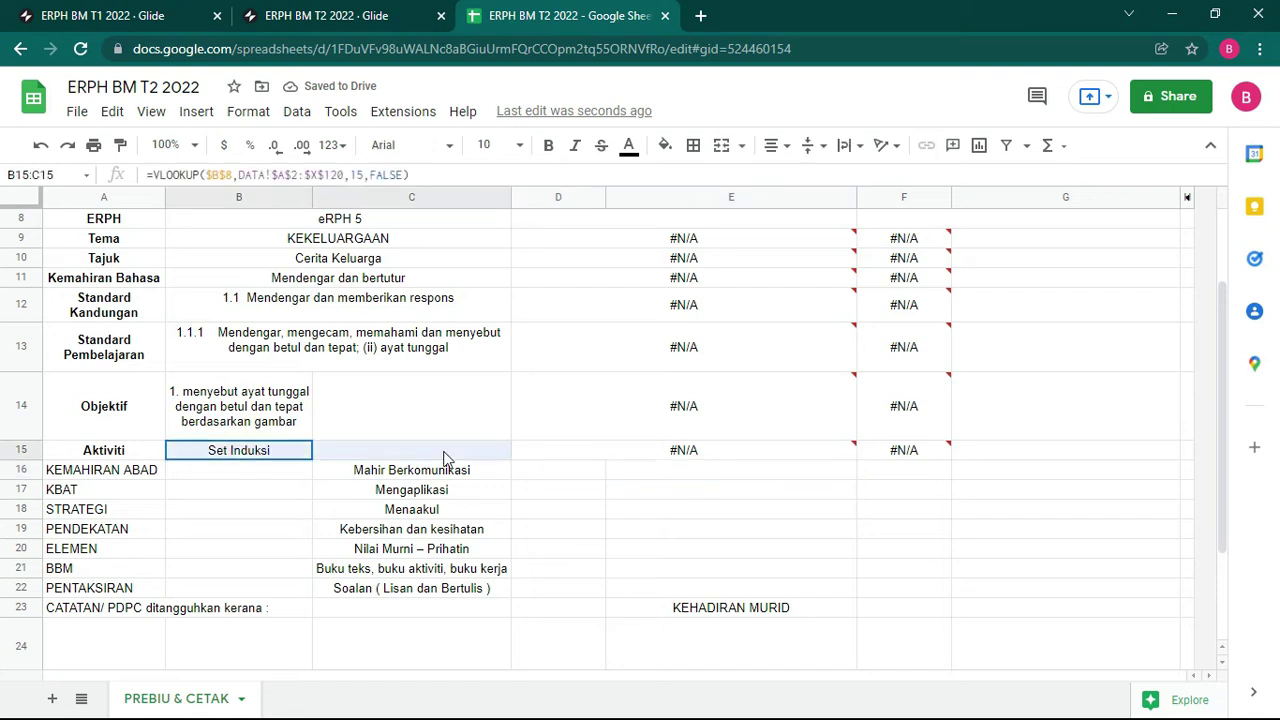
{"action": "double_click", "coordinate": [22, 456]}
{"action": "scroll", "coordinate": [460, 494], "scroll_direction": "down", "scroll_amount": 3}
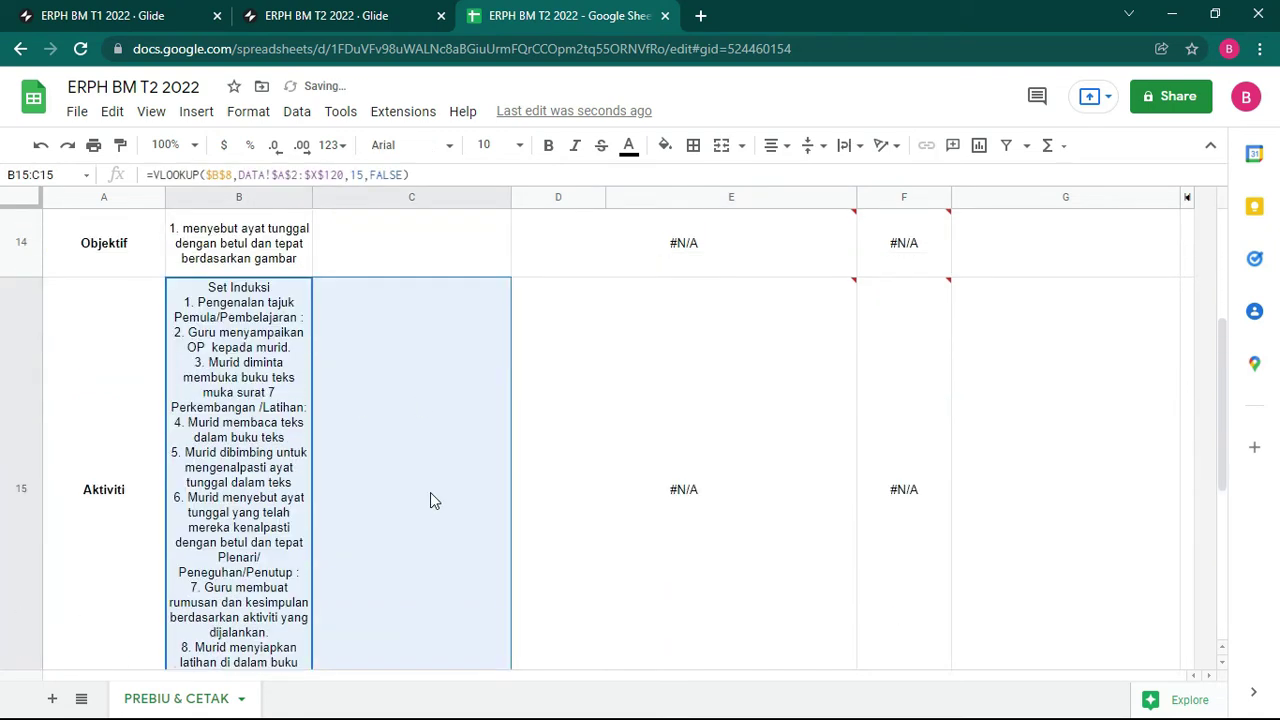
{"action": "scroll", "coordinate": [428, 480], "scroll_direction": "up", "scroll_amount": 3}
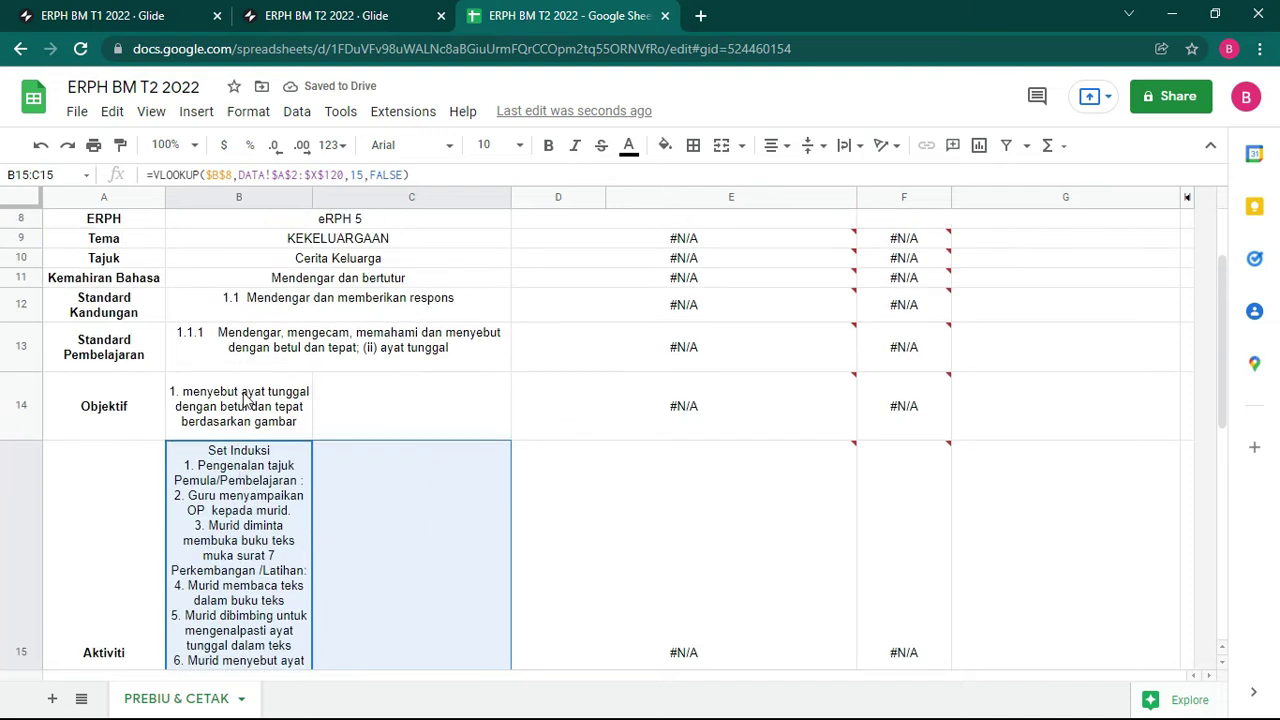
{"action": "left_click_drag", "start_coordinate": [245, 398], "coordinate": [394, 406]}
Step: Merge Objektif across B14:C14, then merge KUMPULAN 3 cells F14:G14 and F13:G13
{"action": "left_click", "coordinate": [721, 145]}
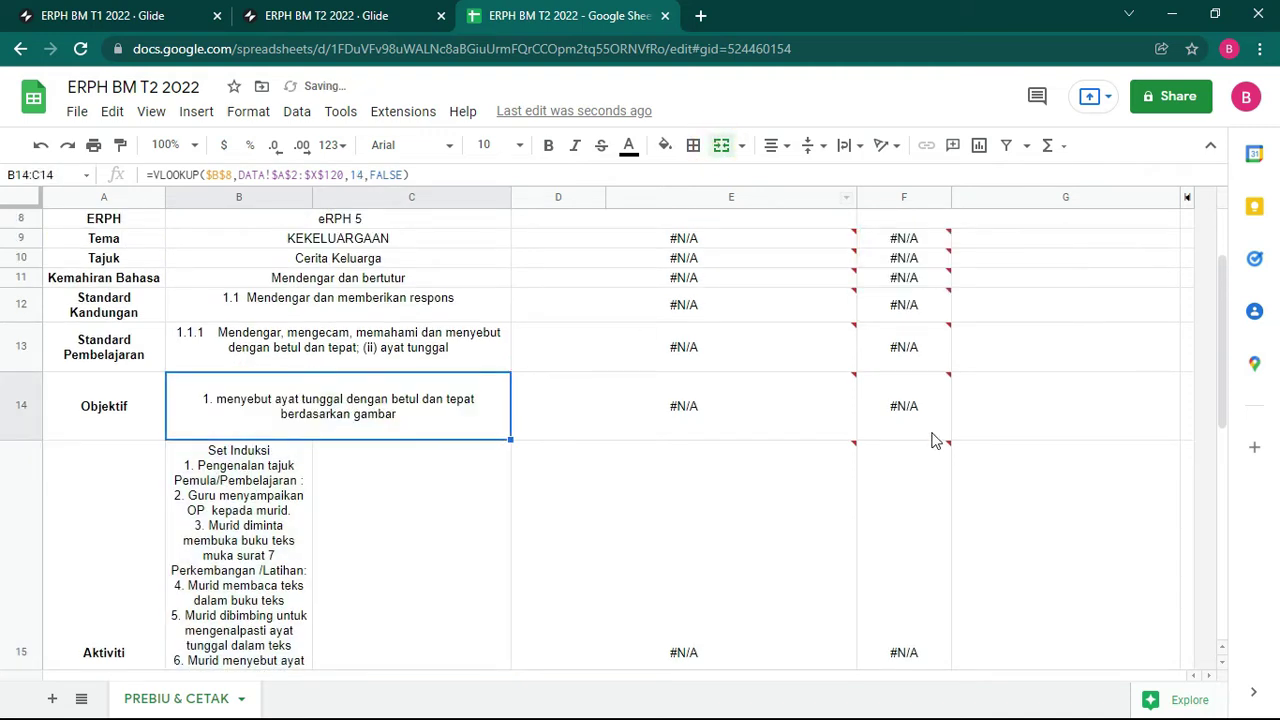
{"action": "left_click", "coordinate": [889, 403]}
{"action": "key", "text": "ctrl+shift+Up"}
{"action": "key", "text": "ctrl+shift+Home"}
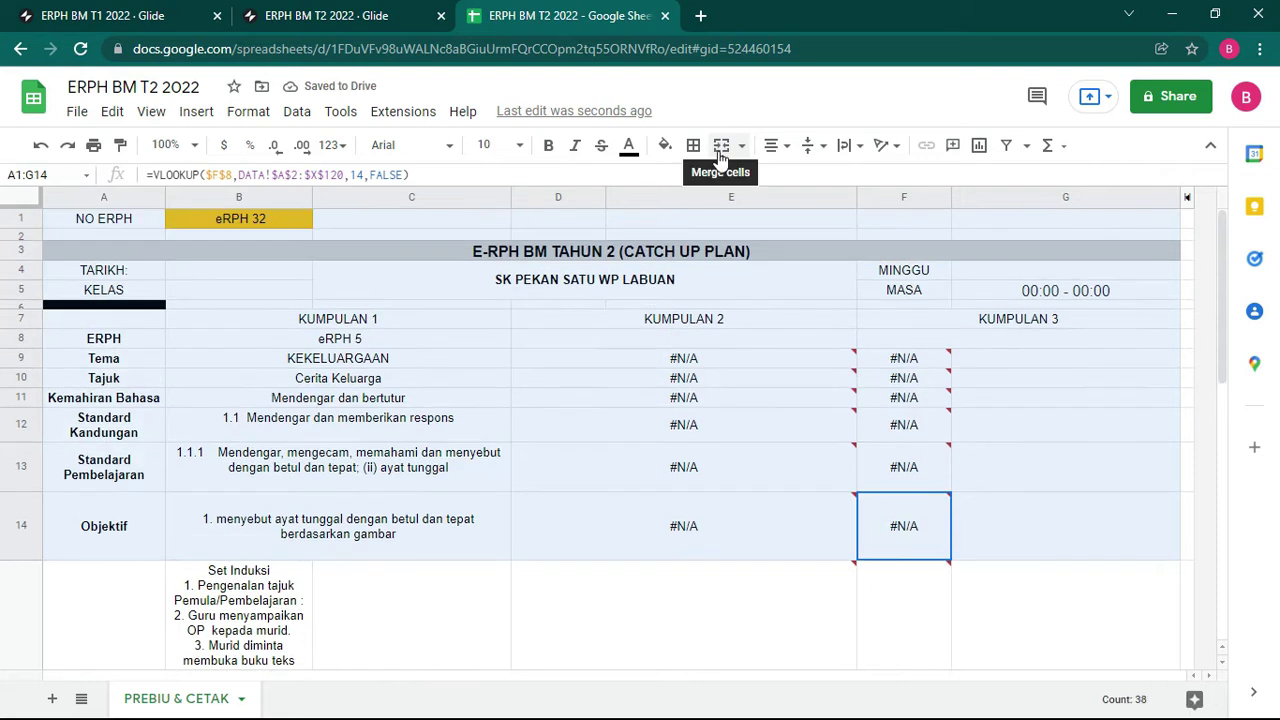
{"action": "left_click", "coordinate": [1000, 540], "text": "shift"}
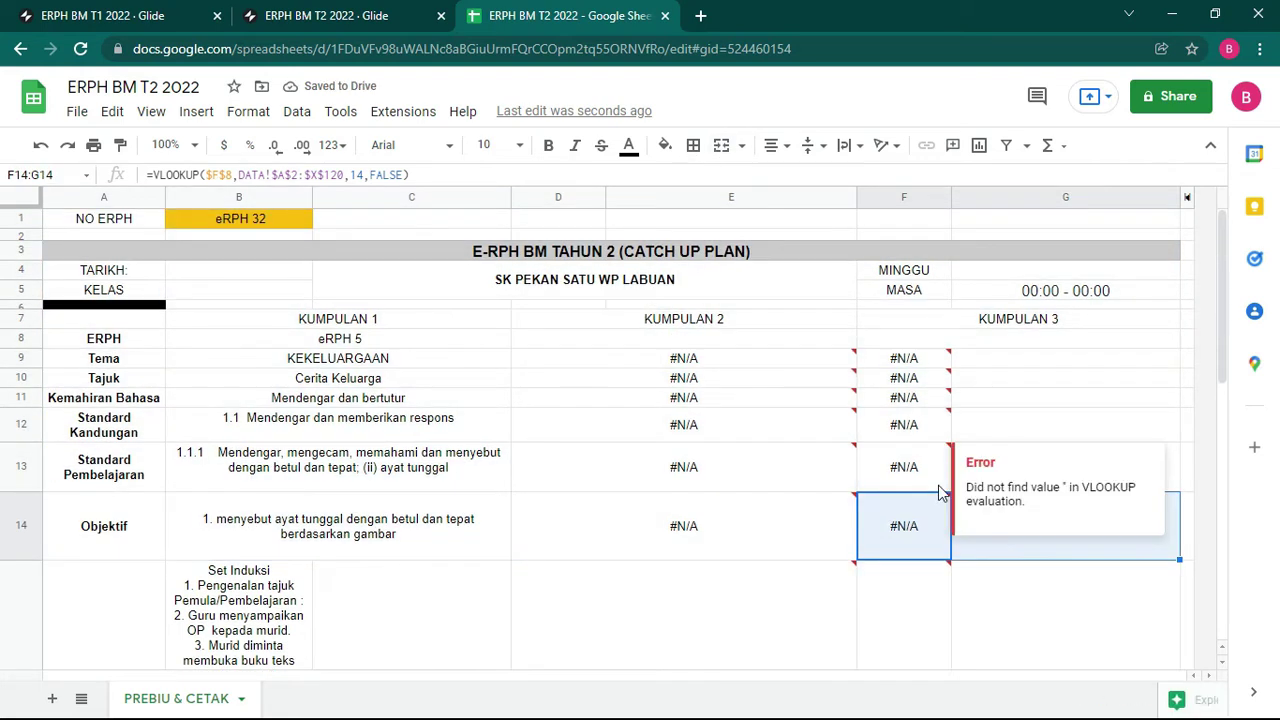
{"action": "left_click", "coordinate": [721, 145]}
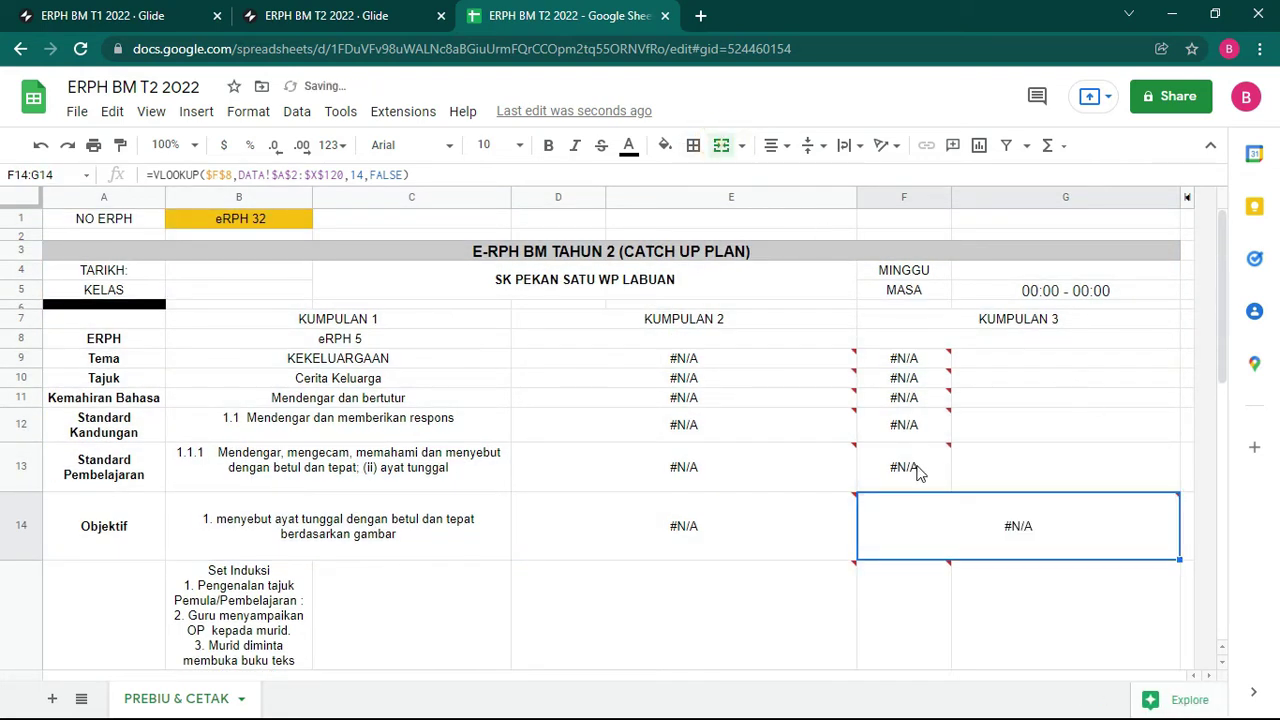
{"action": "left_click", "coordinate": [915, 470]}
{"action": "key", "text": "ctrl+shift+Up"}
{"action": "key", "text": "ctrl+shift+Up"}
{"action": "left_click", "coordinate": [1040, 475], "text": "shift"}
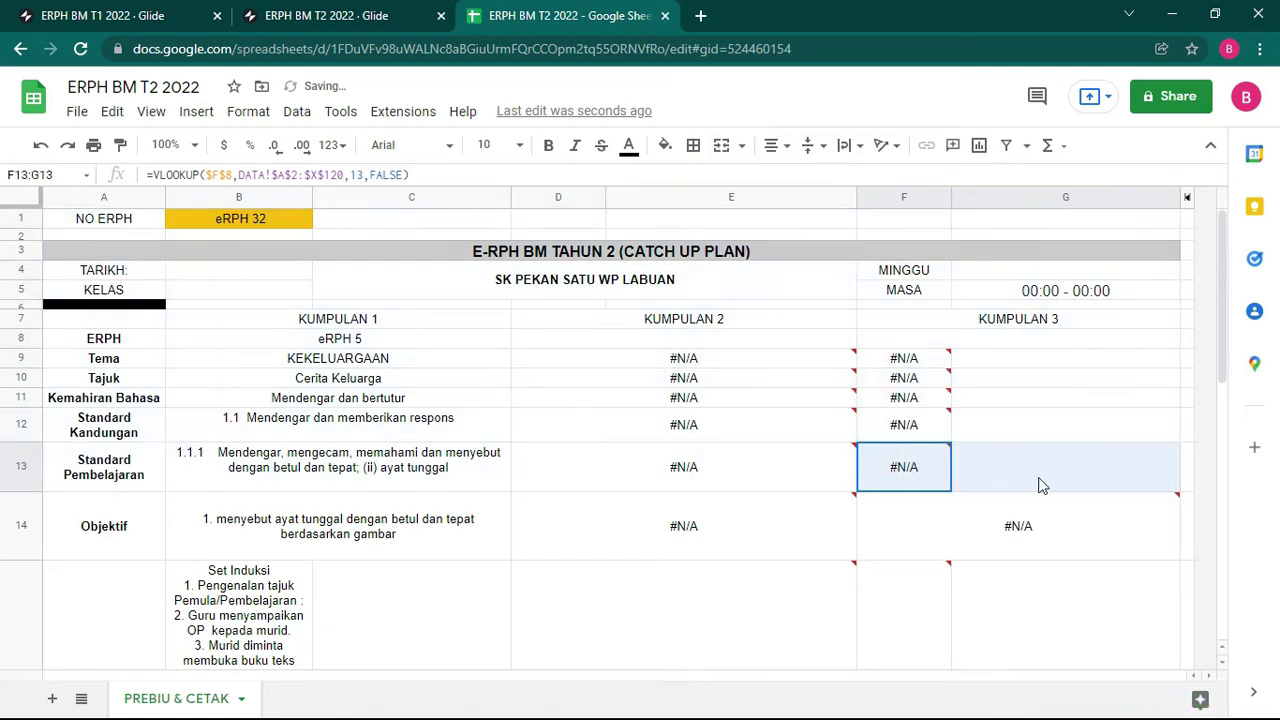
{"action": "left_click", "coordinate": [724, 145]}
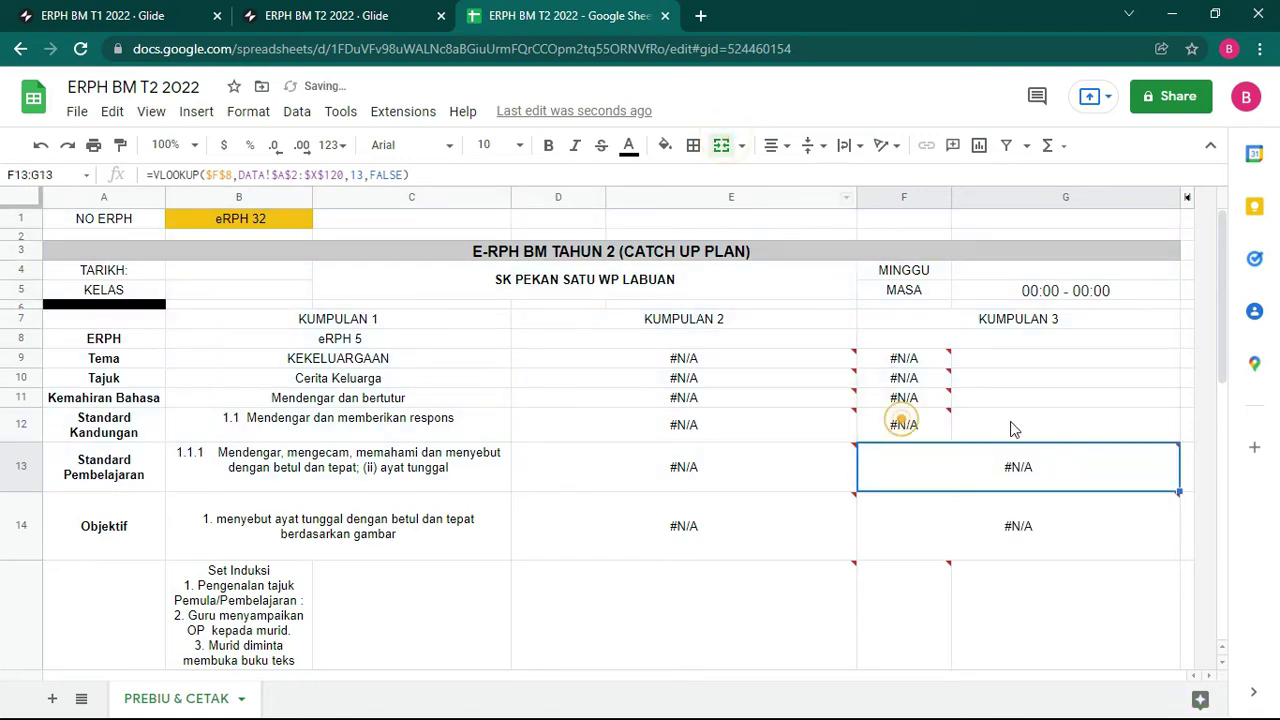
Step: Merge the KUMPULAN 3 cells F12:G12, F11:G11 and F10:G10, and select F9:G9
{"action": "left_click_drag", "start_coordinate": [901, 421], "coordinate": [1006, 423]}
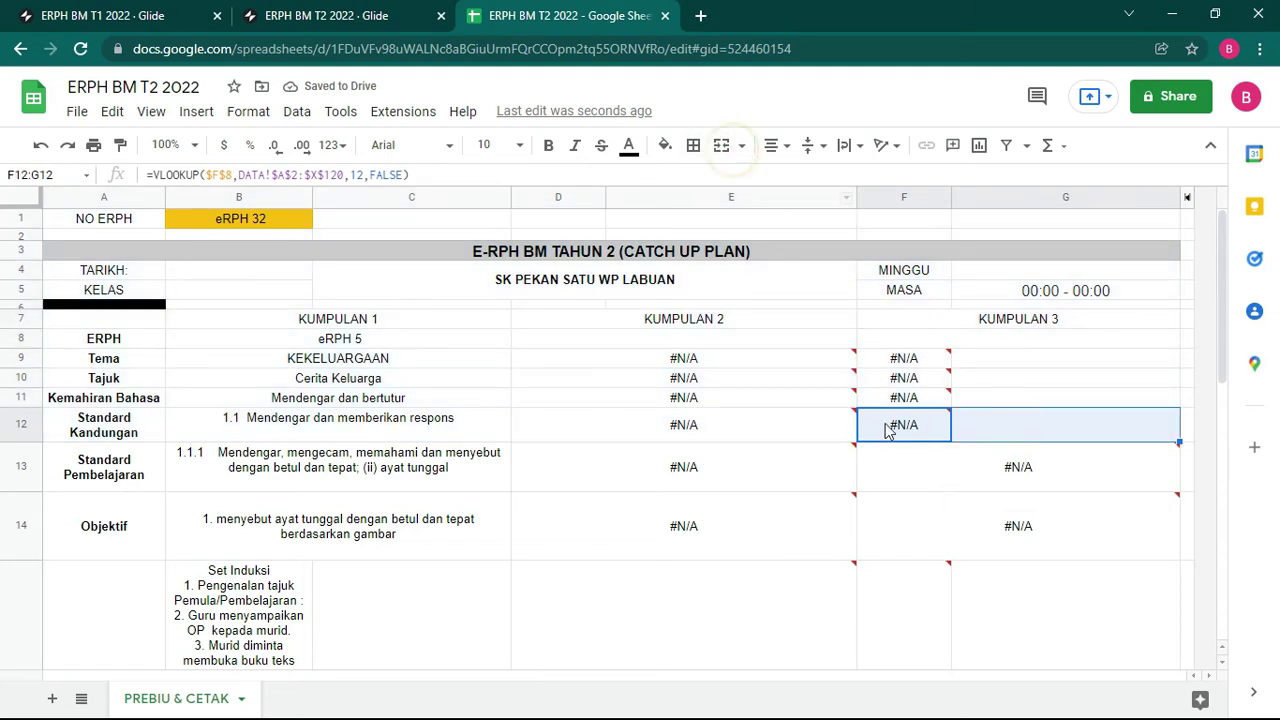
{"action": "left_click", "coordinate": [906, 400]}
{"action": "left_click", "coordinate": [929, 438]}
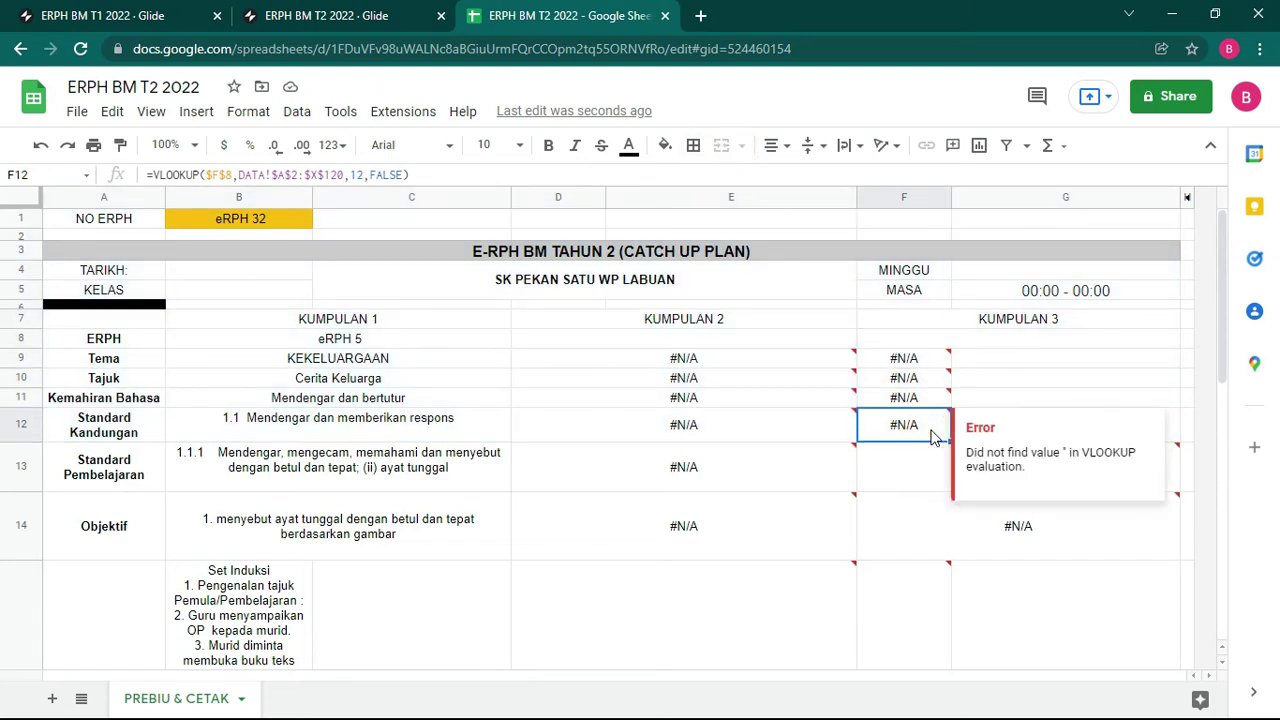
{"action": "key", "text": "shift+Right"}
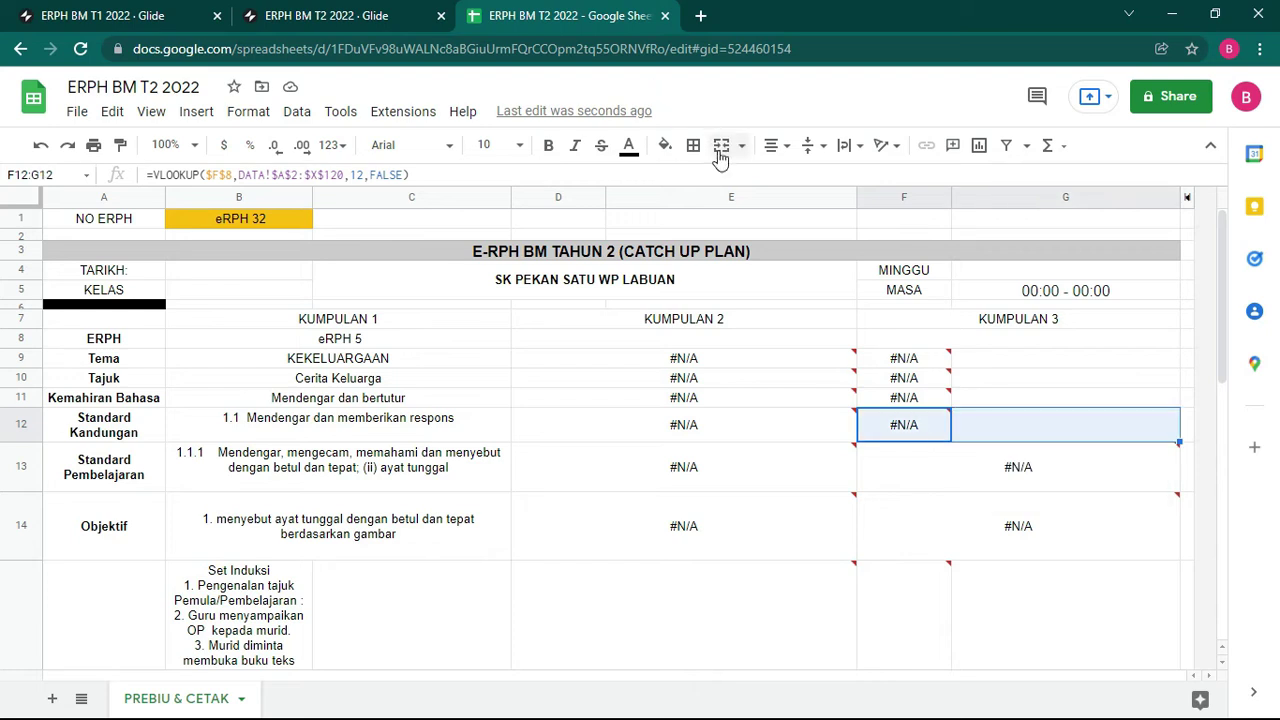
{"action": "left_click", "coordinate": [720, 150]}
{"action": "left_click", "coordinate": [915, 398]}
{"action": "key", "text": "shift+Right"}
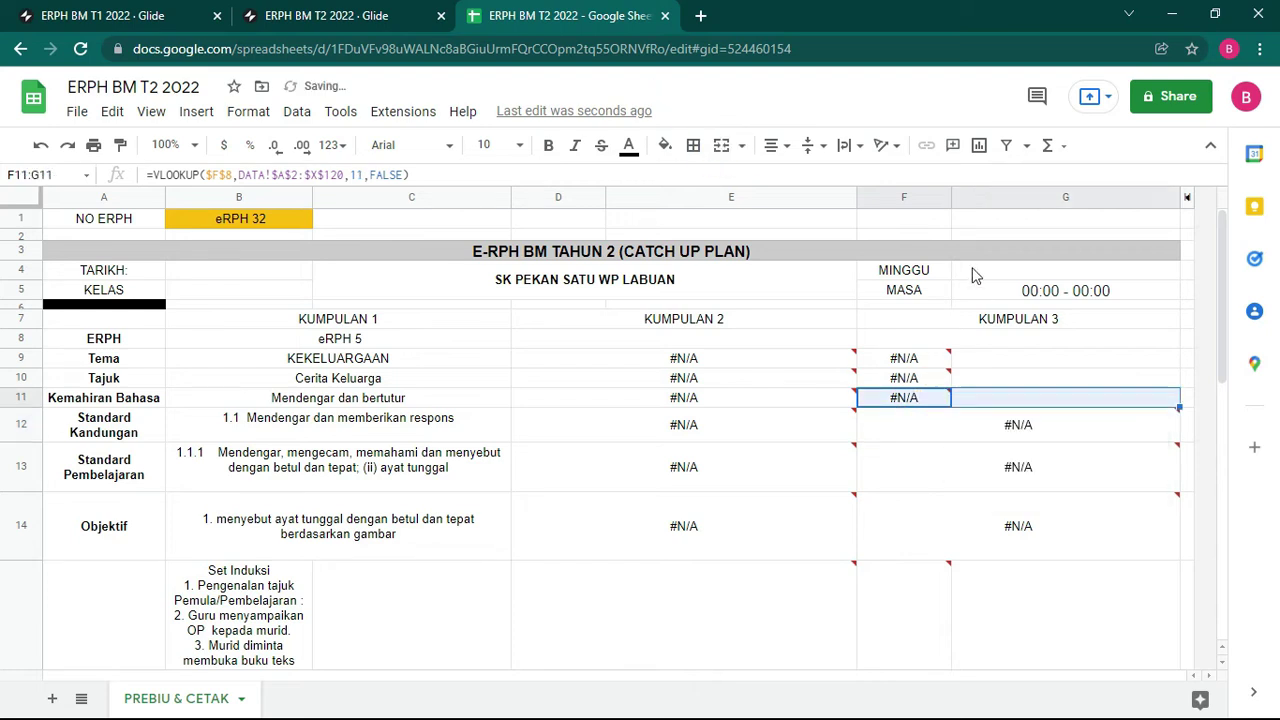
{"action": "left_click", "coordinate": [729, 149]}
{"action": "left_click", "coordinate": [913, 380]}
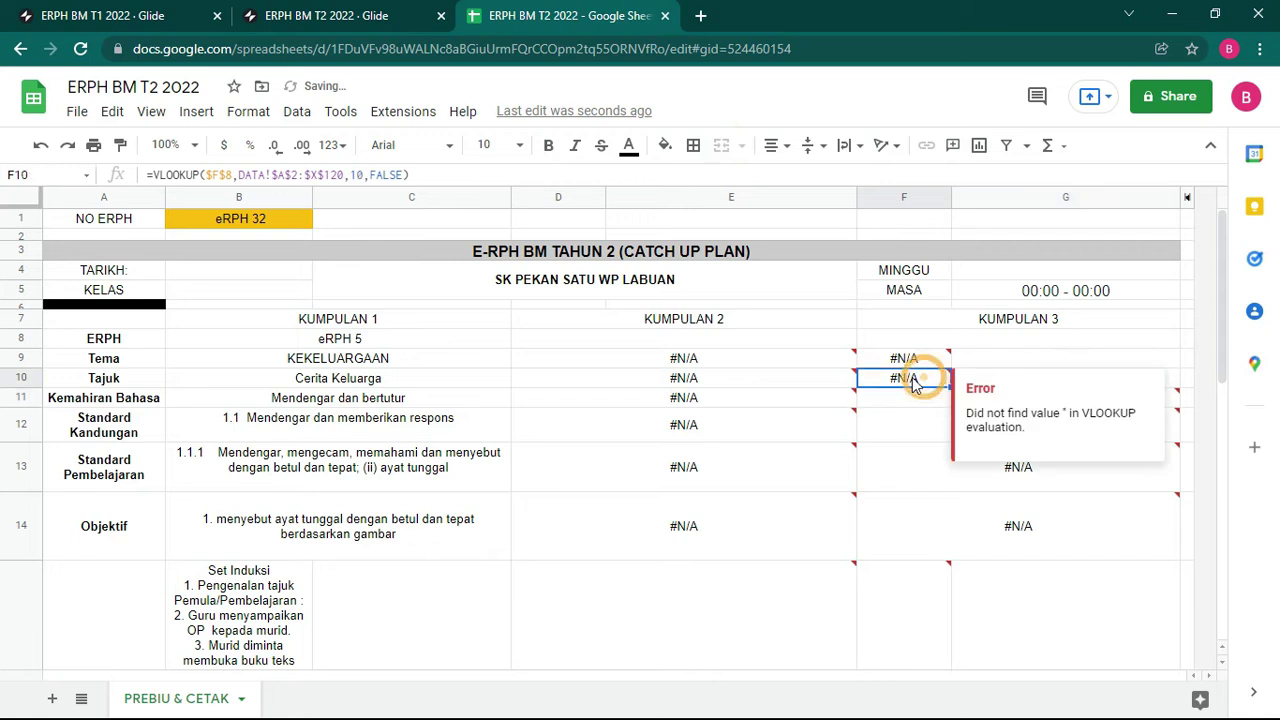
{"action": "key", "text": "shift+Right"}
{"action": "left_click", "coordinate": [720, 147]}
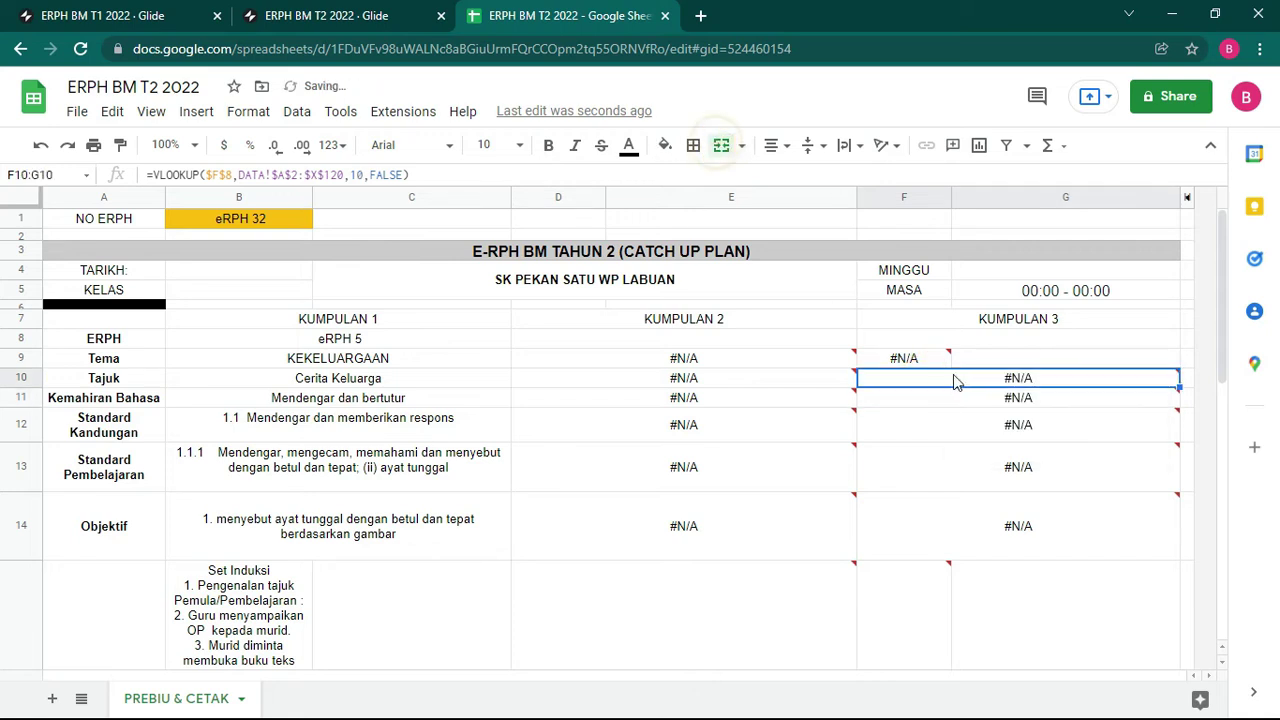
{"action": "left_click", "coordinate": [905, 352]}
{"action": "key", "text": "shift+Right"}
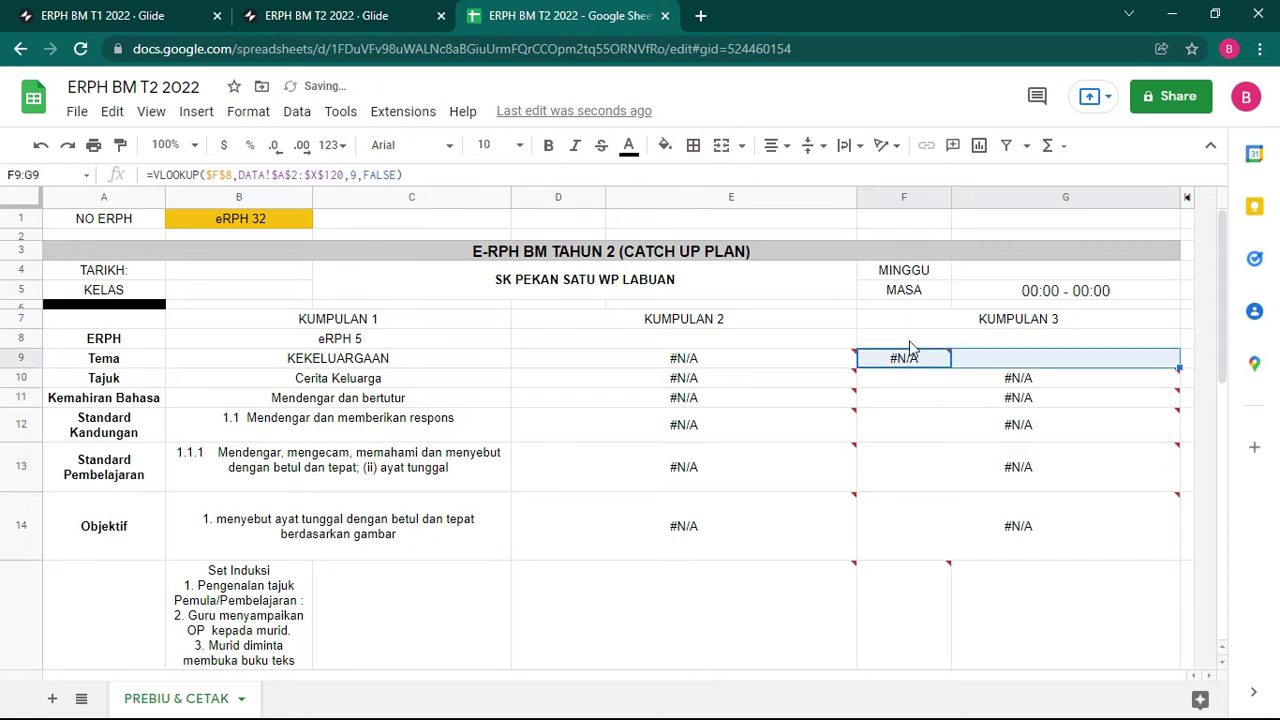
{"action": "left_click", "coordinate": [716, 322]}
{"action": "left_click", "coordinate": [567, 278]}
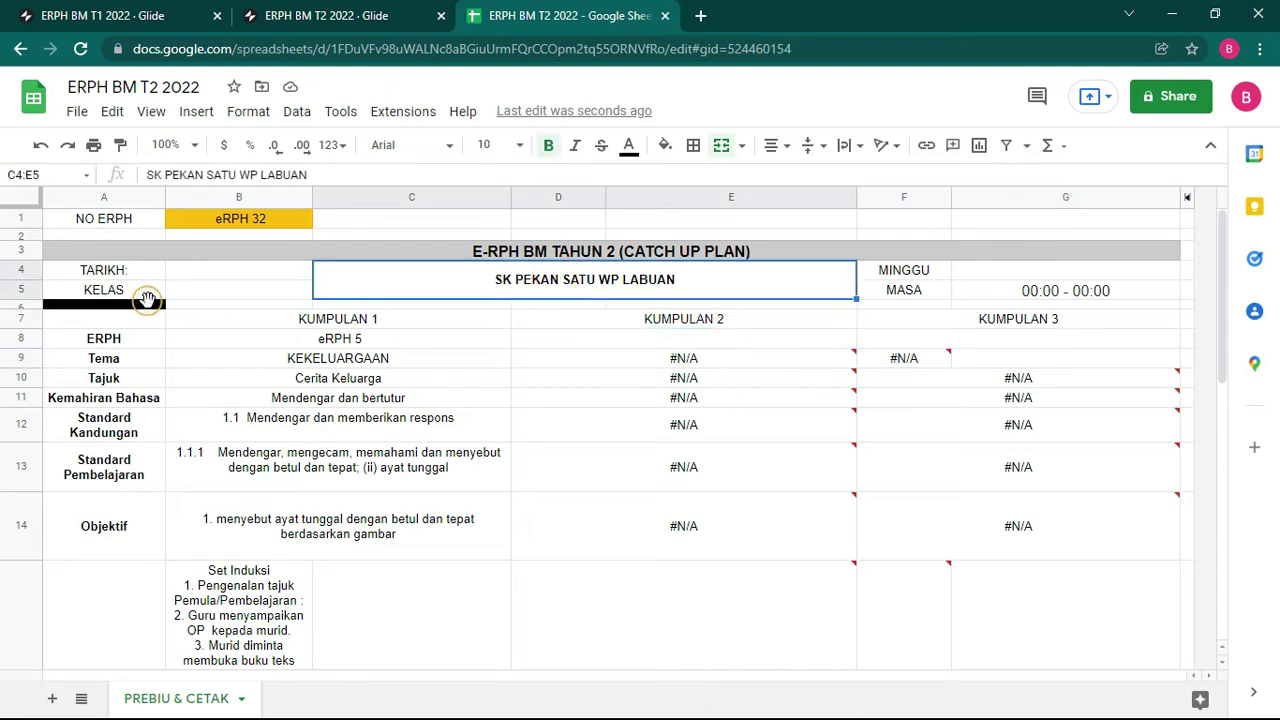
Step: Merge row 6 across A–G into one black bar, then check the formulas in B4, B5 and G4
{"action": "left_click_drag", "start_coordinate": [147, 300], "coordinate": [1000, 302]}
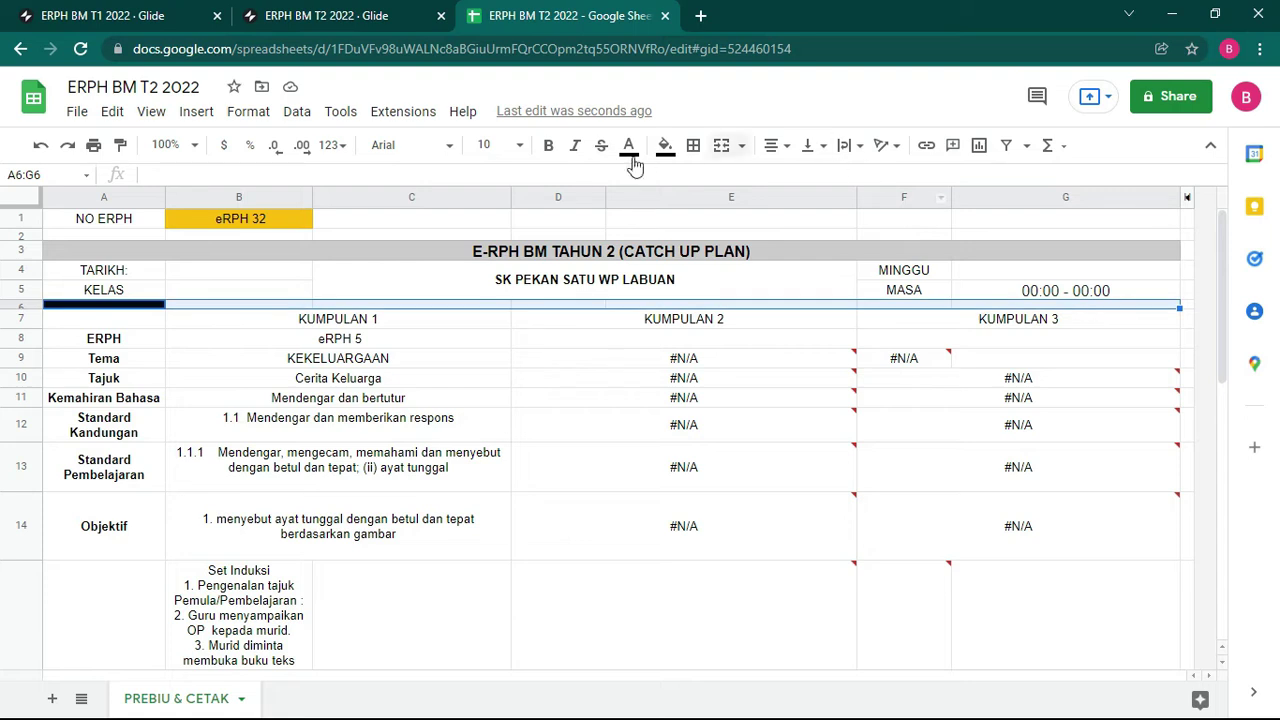
{"action": "left_click", "coordinate": [720, 146]}
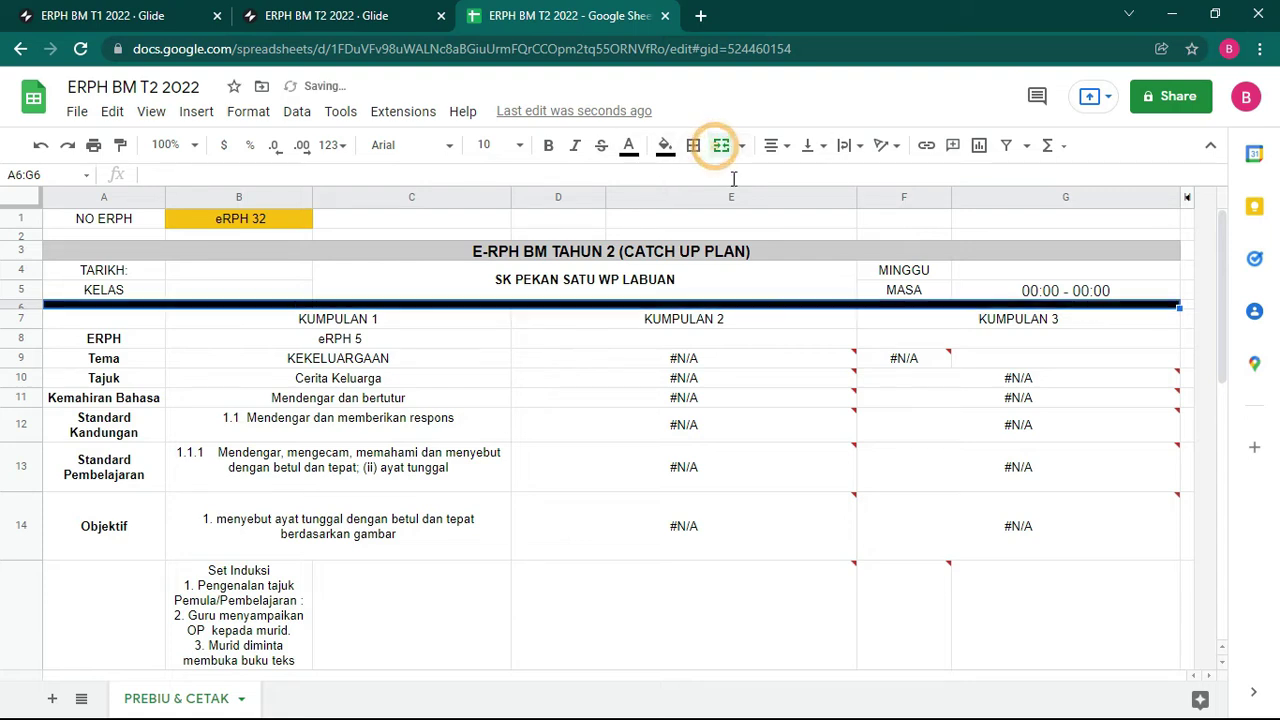
{"action": "left_click", "coordinate": [743, 377]}
{"action": "left_click", "coordinate": [252, 273]}
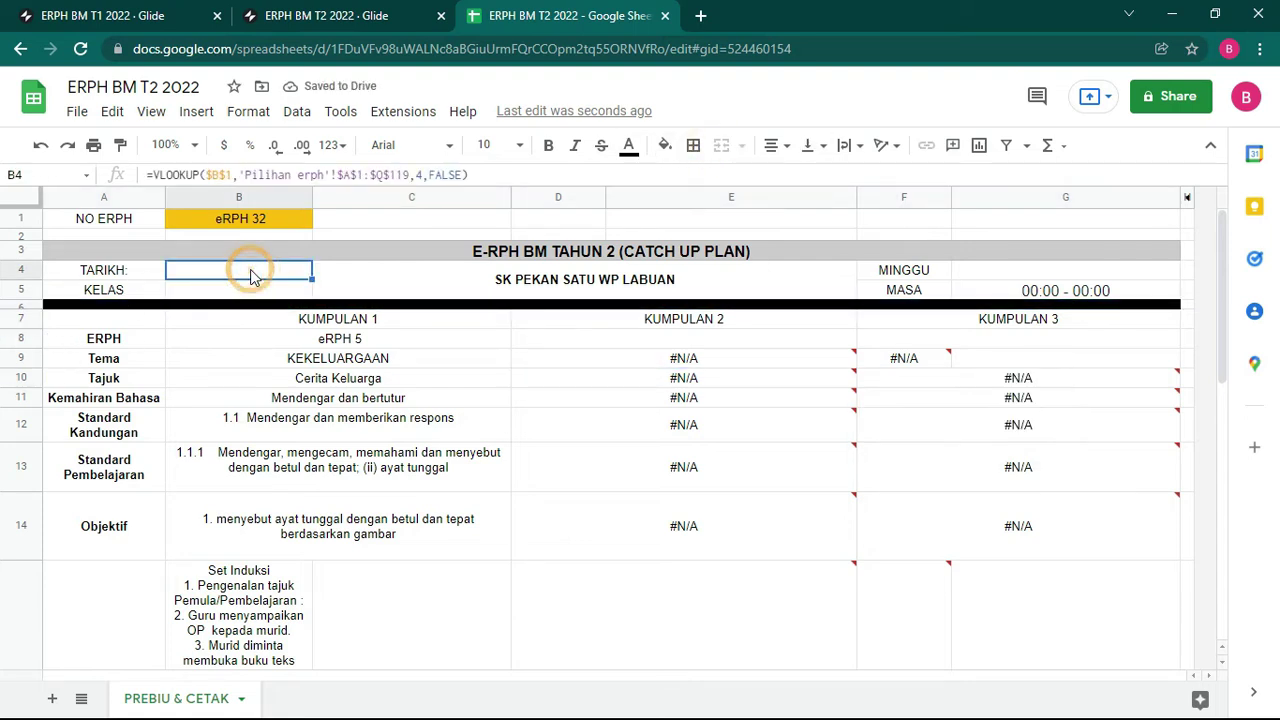
{"action": "left_click", "coordinate": [222, 288]}
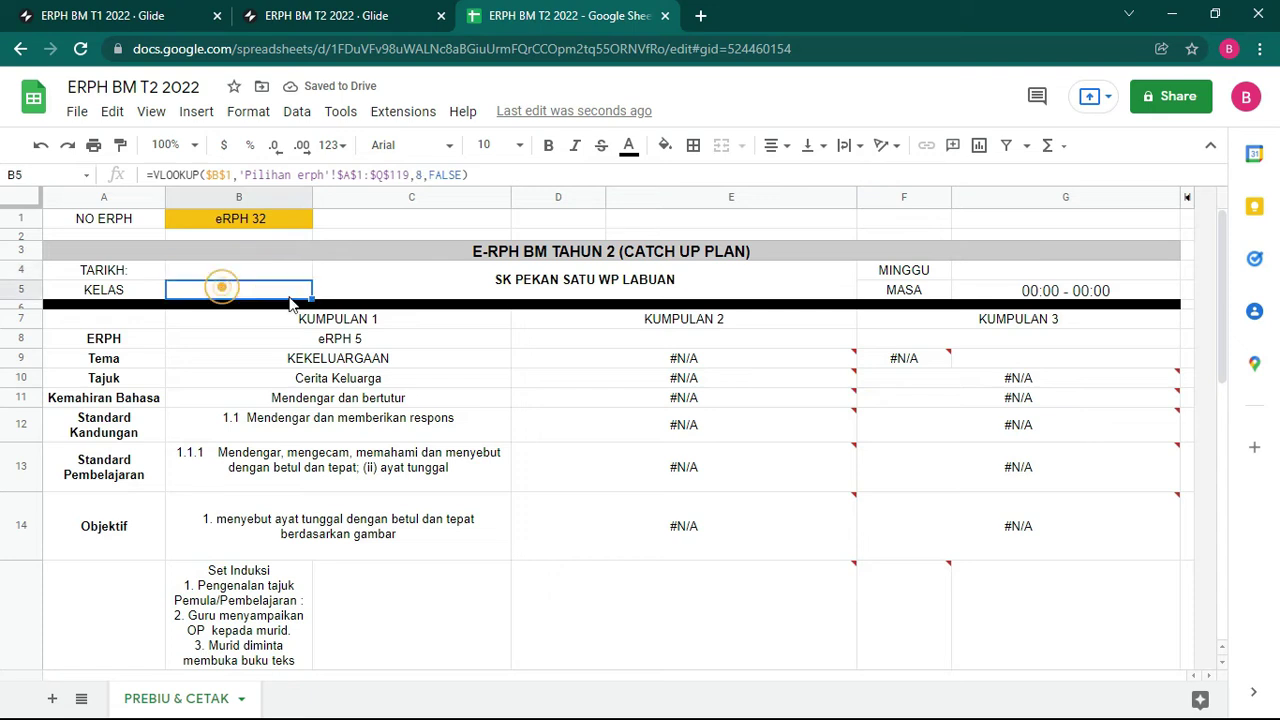
{"action": "left_click", "coordinate": [1044, 272]}
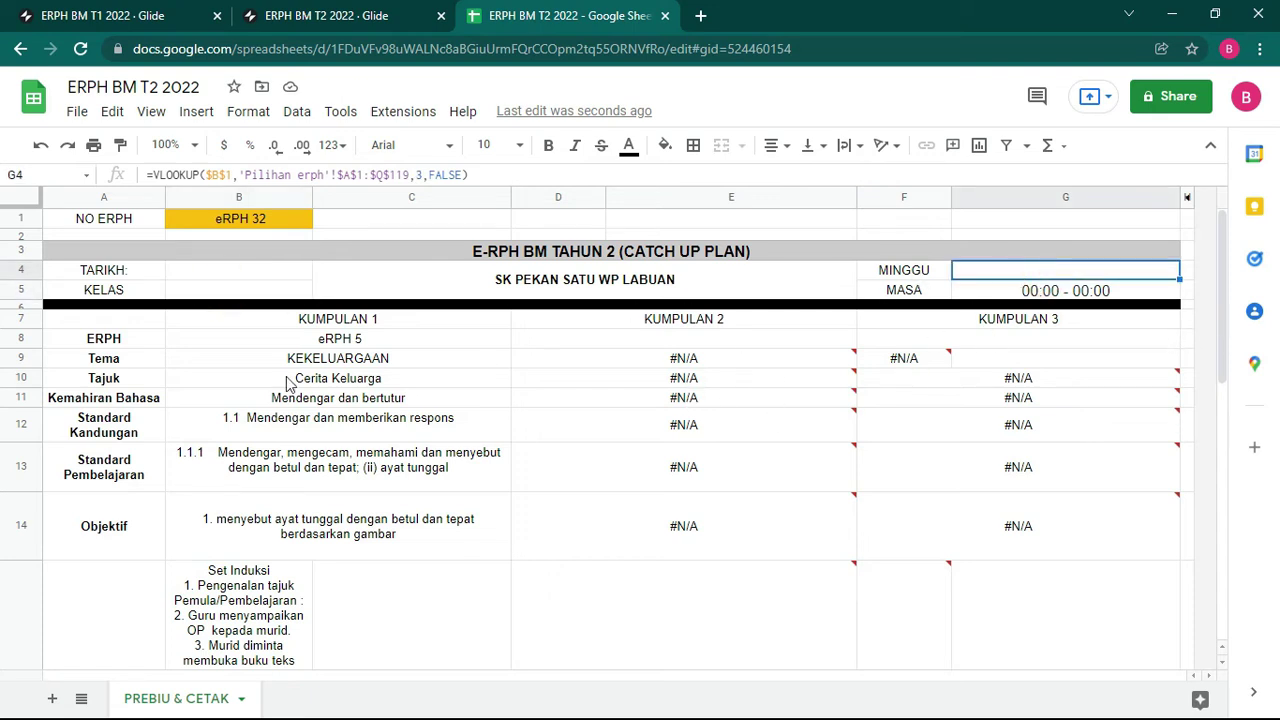
Step: Hide the ERPH row 8 and check the formula in merged cell D13:E13
{"action": "left_click", "coordinate": [22, 345]}
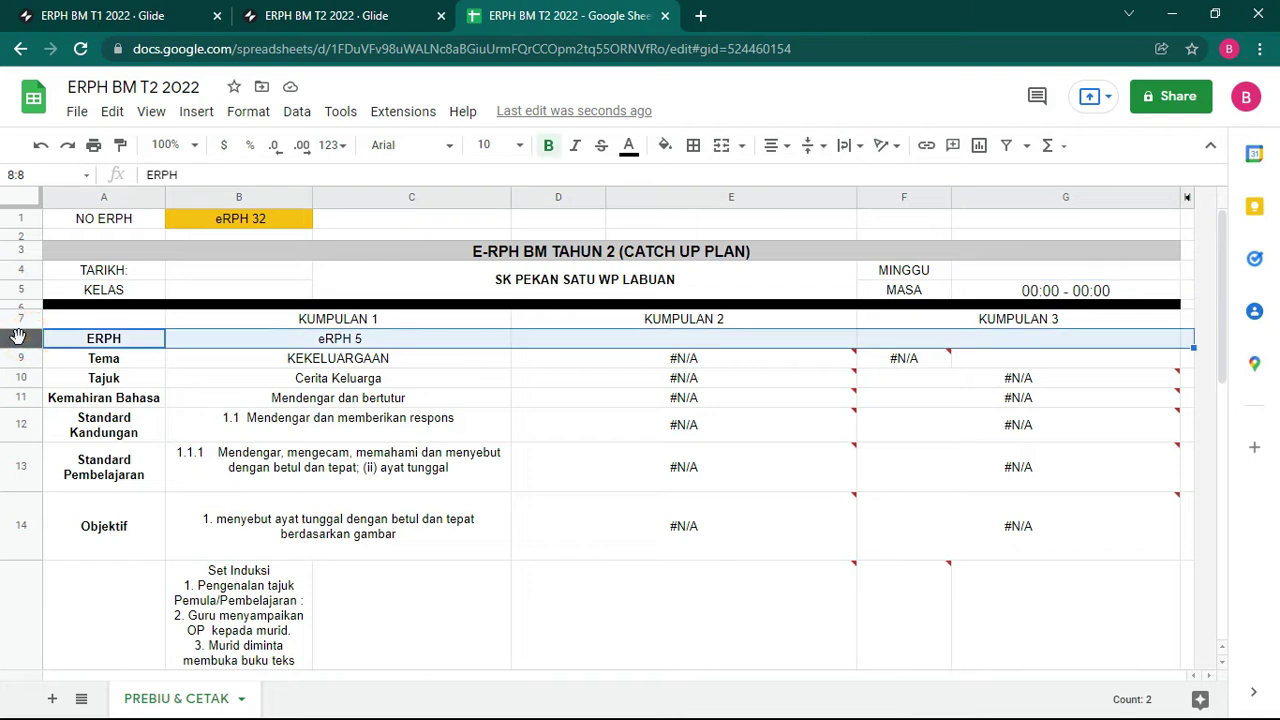
{"action": "right_click", "coordinate": [22, 345]}
{"action": "left_click", "coordinate": [94, 545]}
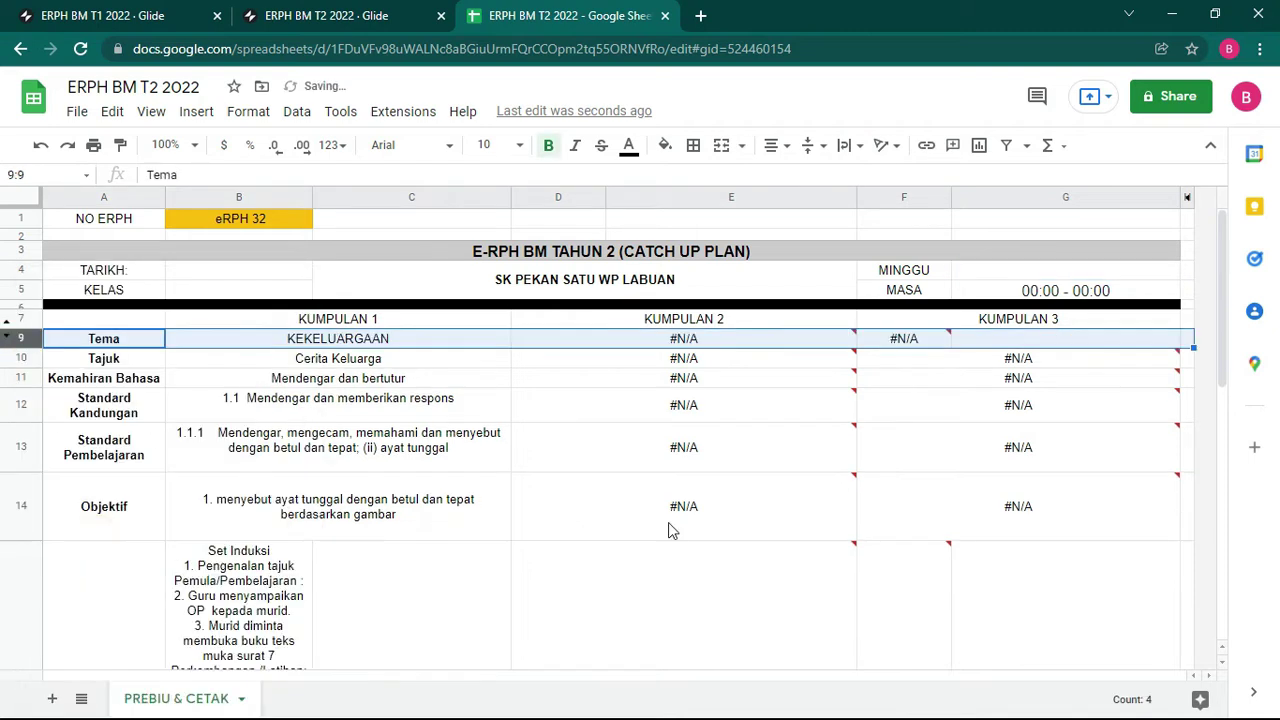
{"action": "left_click", "coordinate": [710, 470]}
{"action": "scroll", "coordinate": [703, 483], "scroll_direction": "down", "scroll_amount": 2}
Step: Merge the Aktiviti cells B15:C15 and F15:G15
{"action": "left_click_drag", "start_coordinate": [256, 520], "coordinate": [313, 520]}
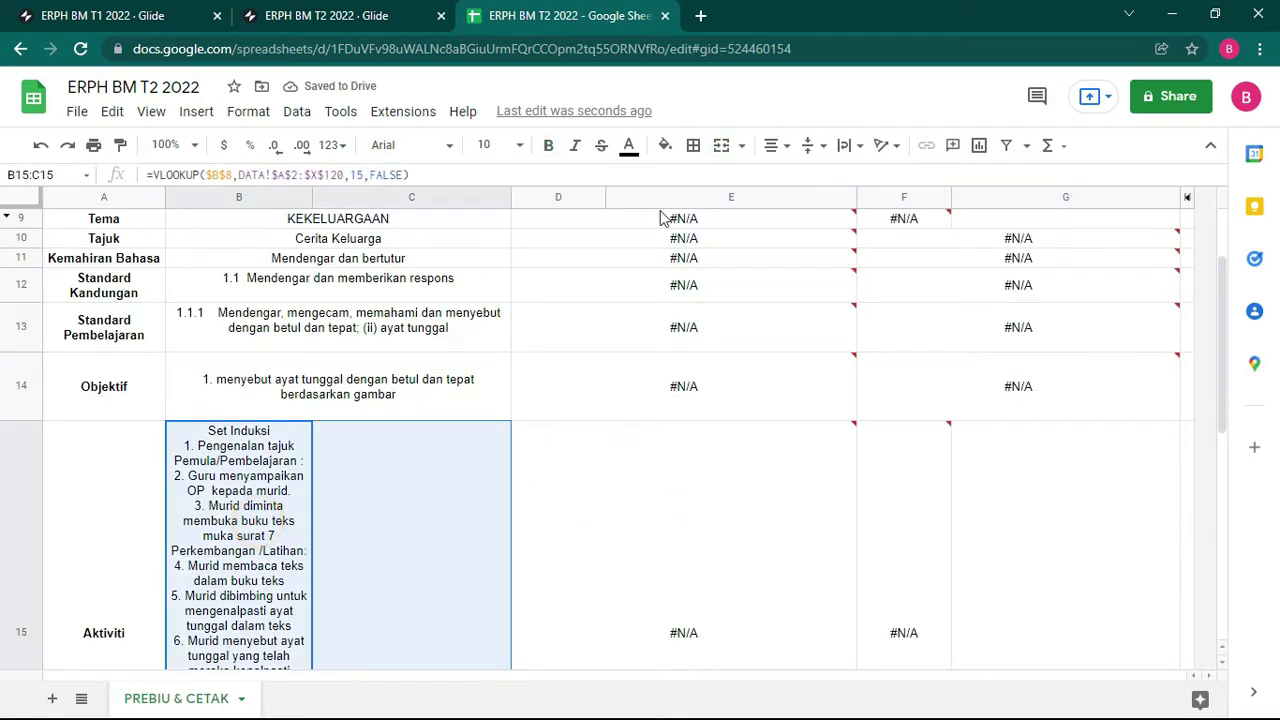
{"action": "left_click", "coordinate": [718, 146]}
{"action": "left_click", "coordinate": [637, 474]}
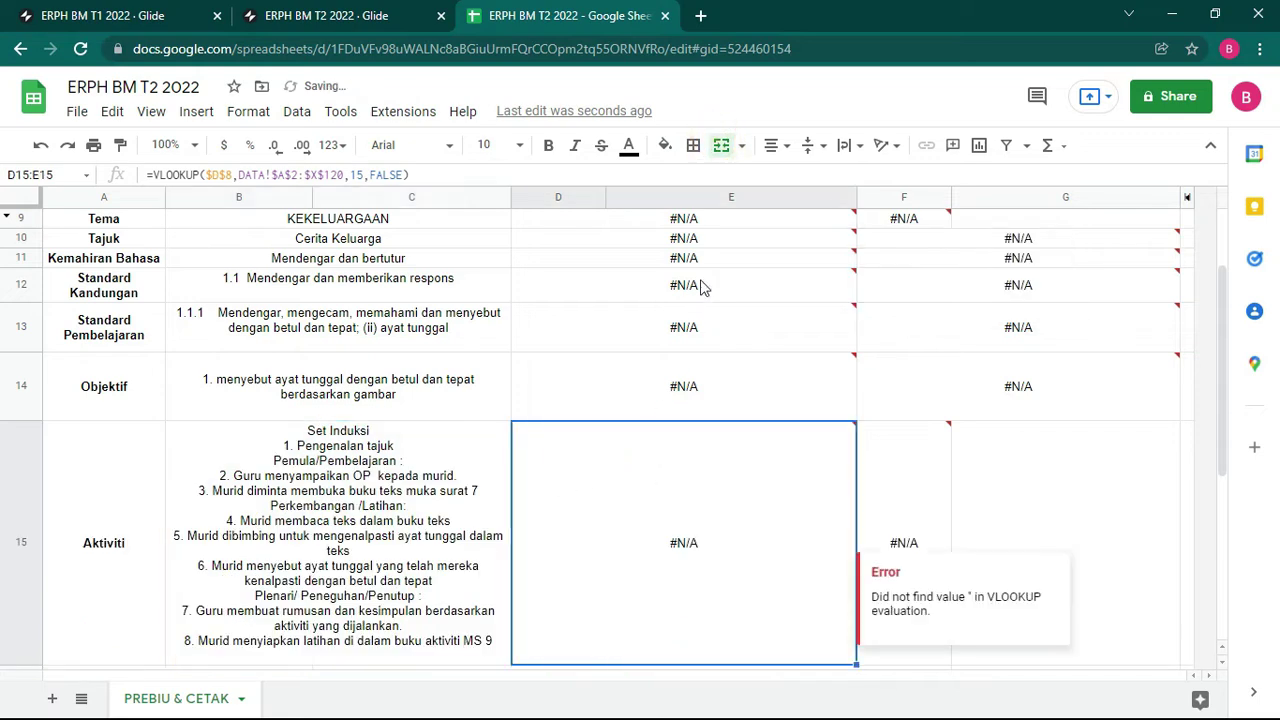
{"action": "left_click_drag", "start_coordinate": [962, 540], "coordinate": [914, 500]}
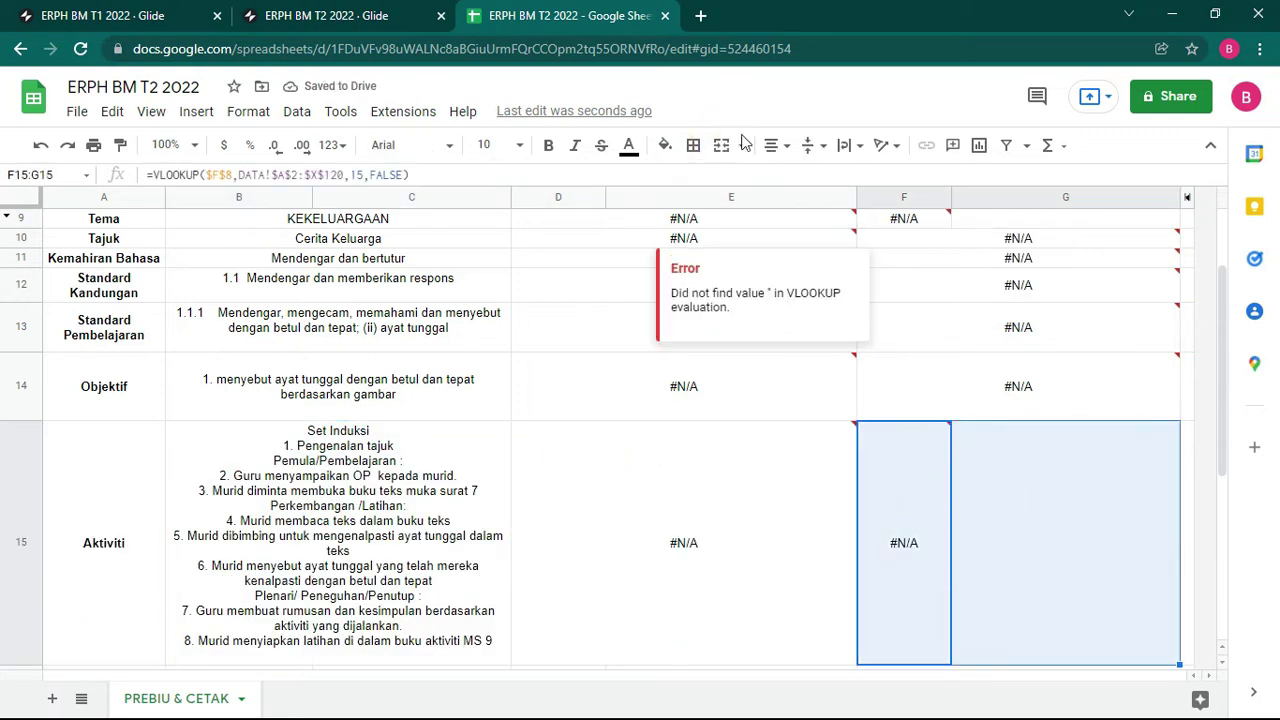
{"action": "left_click", "coordinate": [726, 145]}
{"action": "scroll", "coordinate": [531, 440], "scroll_direction": "down", "scroll_amount": 5}
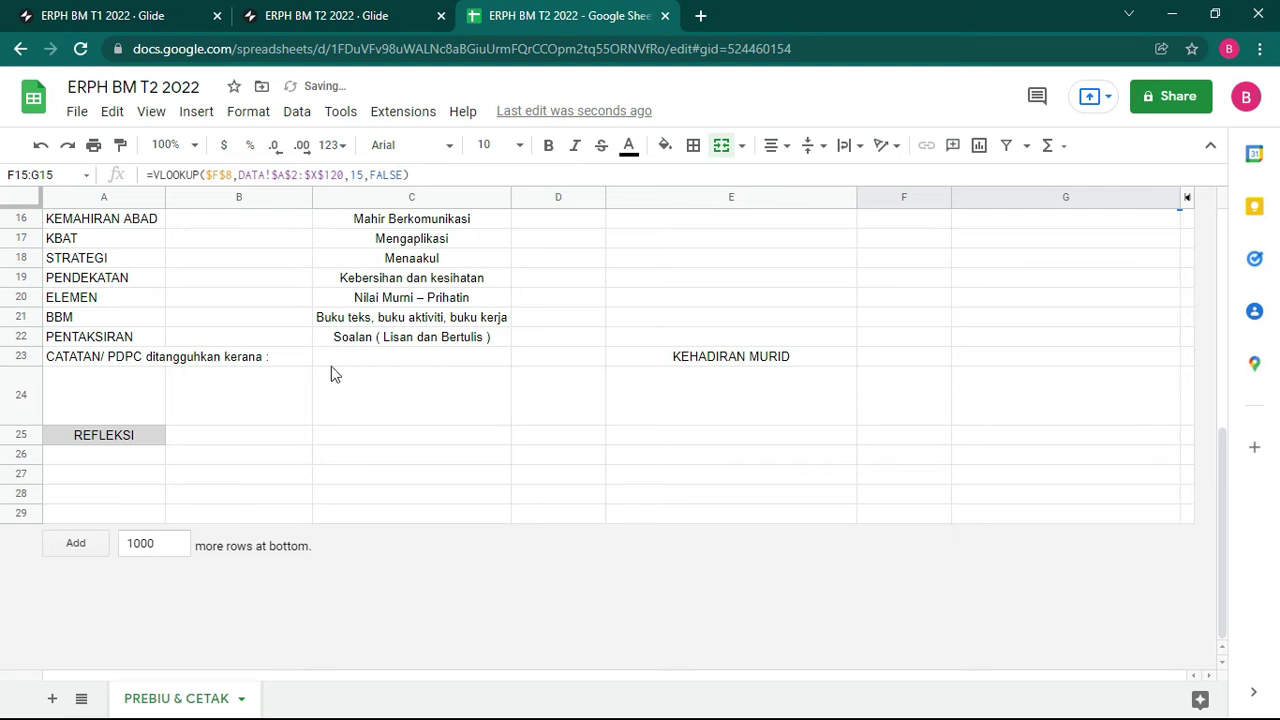
Step: Merge the notes cells A23:D23 and A24:D24, KEHADIRAN MURID E23:E24, and F23:G24
{"action": "left_click_drag", "start_coordinate": [128, 362], "coordinate": [539, 356]}
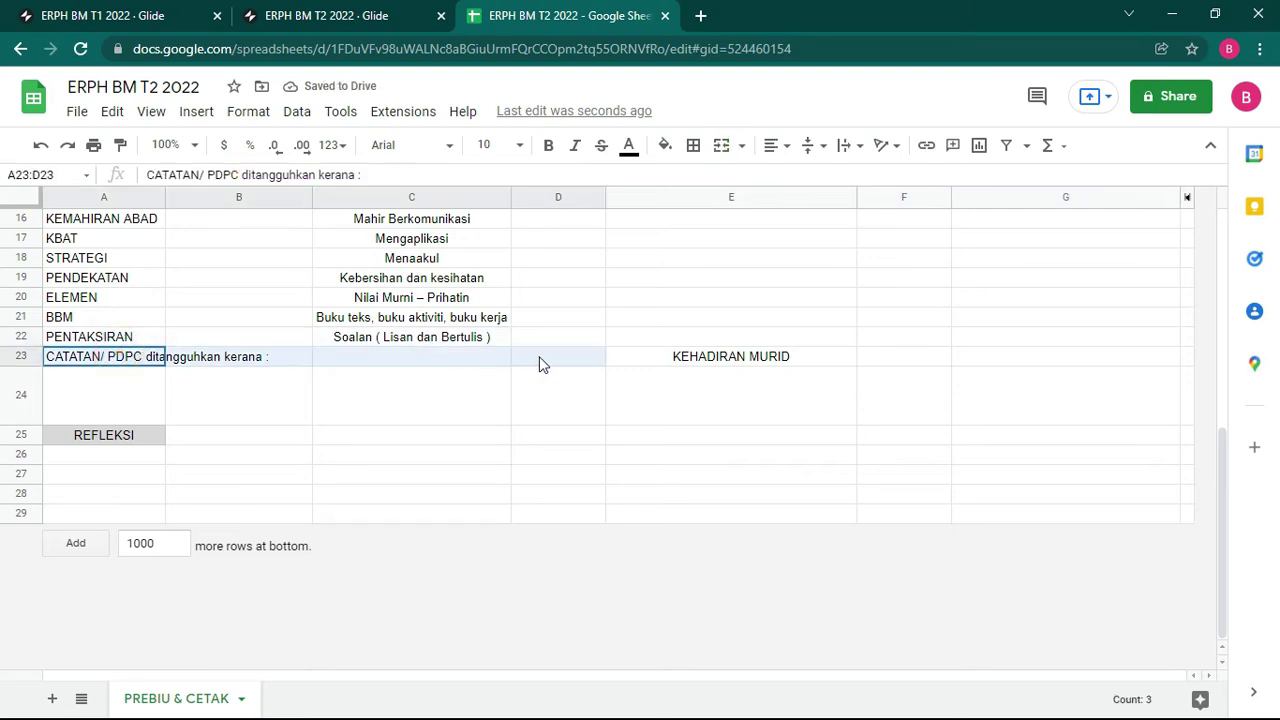
{"action": "left_click", "coordinate": [723, 147]}
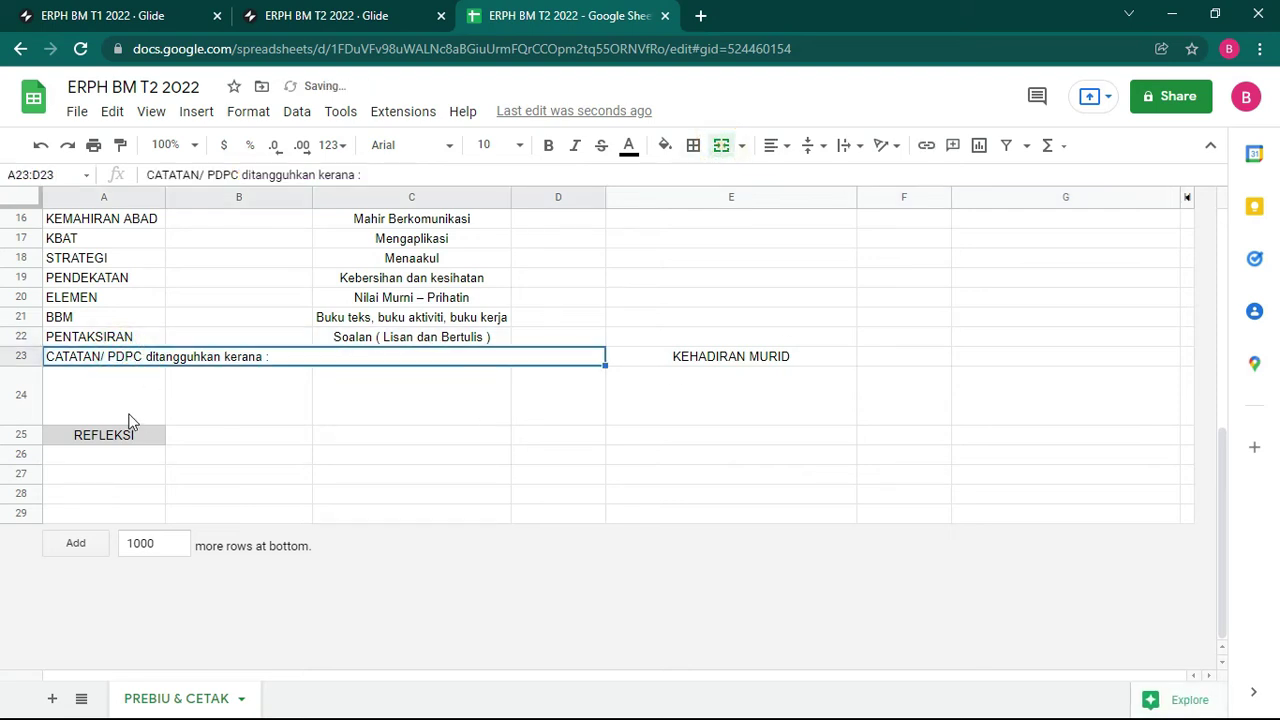
{"action": "left_click_drag", "start_coordinate": [473, 390], "coordinate": [560, 391]}
{"action": "left_click", "coordinate": [723, 147]}
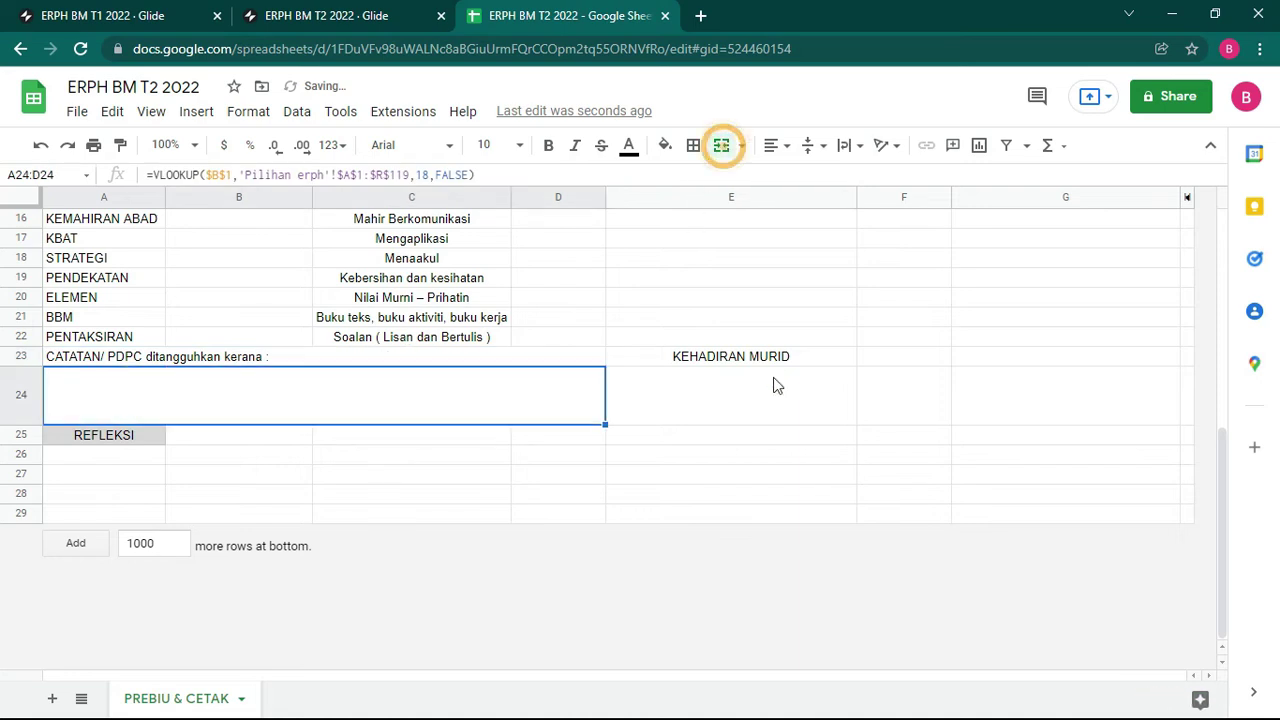
{"action": "left_click_drag", "start_coordinate": [757, 362], "coordinate": [763, 403]}
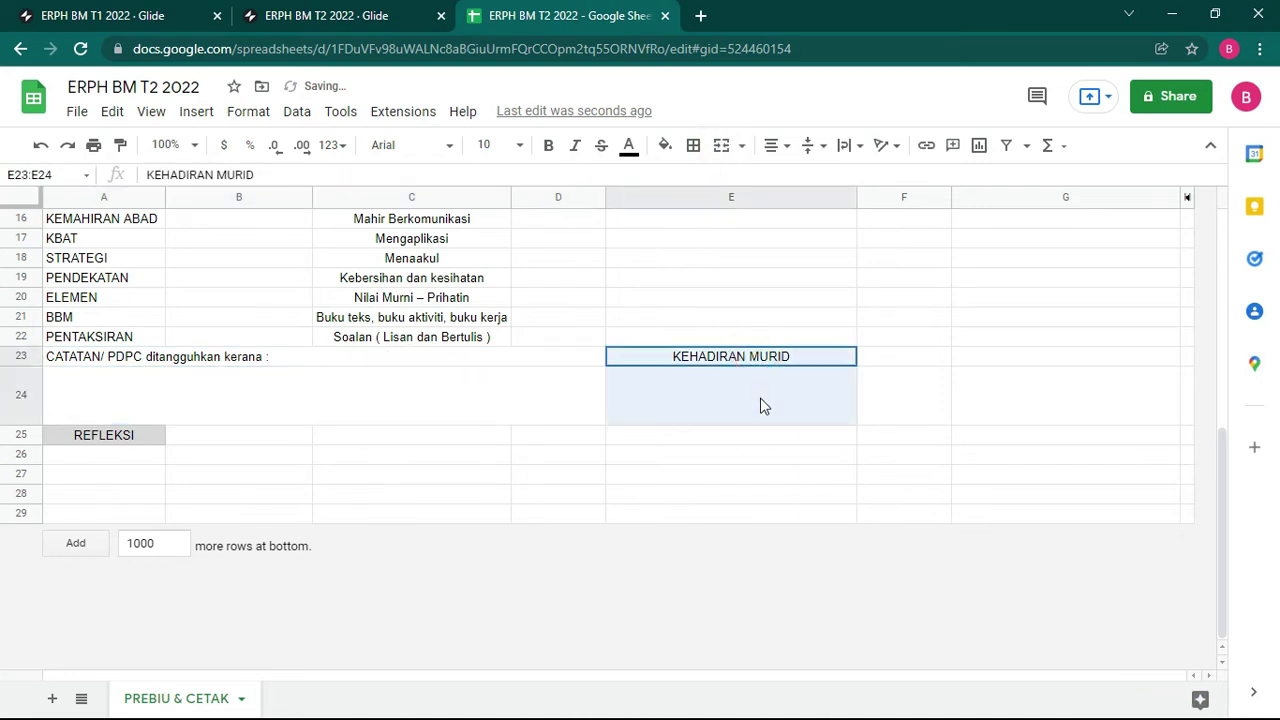
{"action": "left_click", "coordinate": [740, 146]}
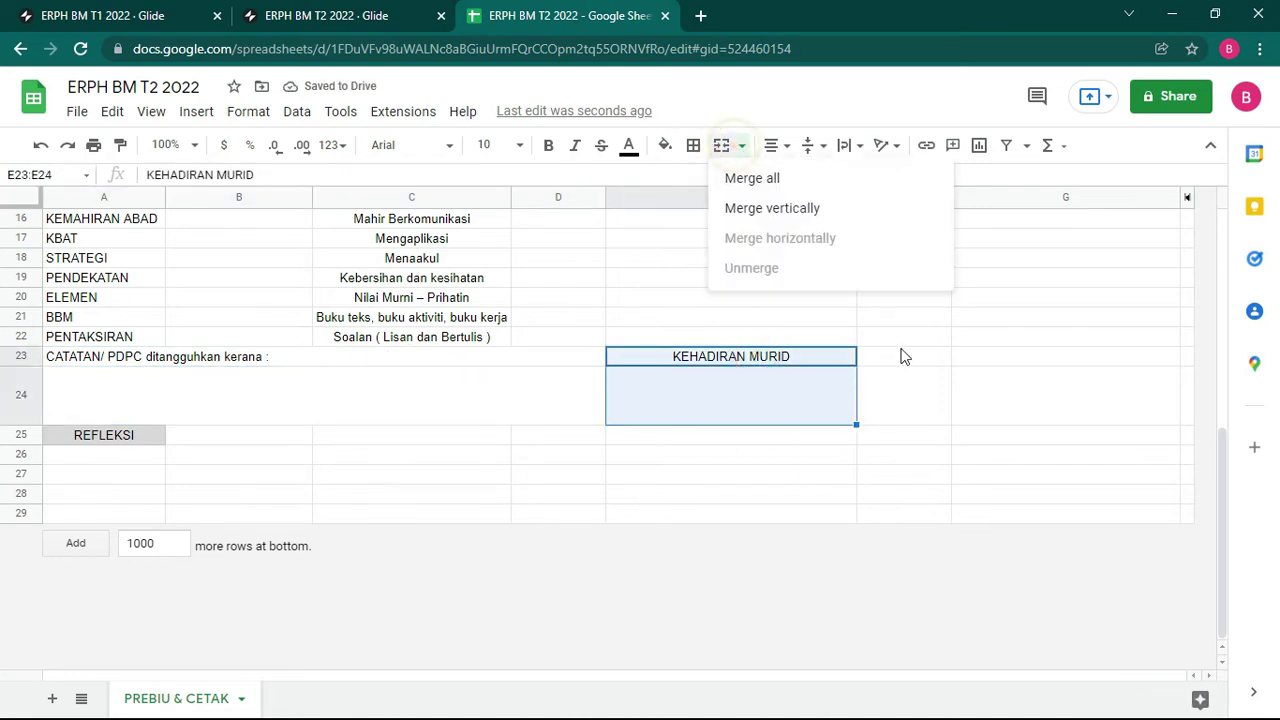
{"action": "left_click", "coordinate": [795, 180]}
{"action": "left_click_drag", "start_coordinate": [908, 354], "coordinate": [1044, 391]}
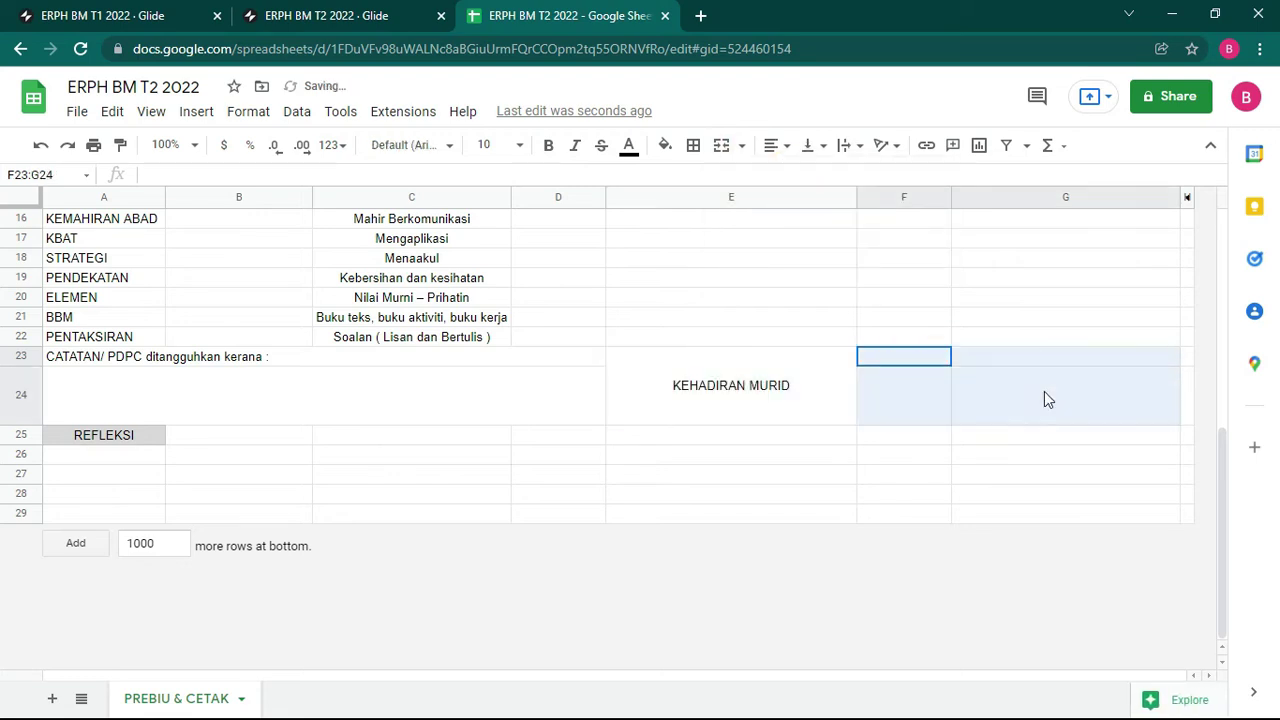
{"action": "left_click", "coordinate": [721, 145]}
Step: Merge row 25 (REFLEKSI) and the blank row 26 across columns A–G
{"action": "left_click_drag", "start_coordinate": [134, 434], "coordinate": [1092, 440]}
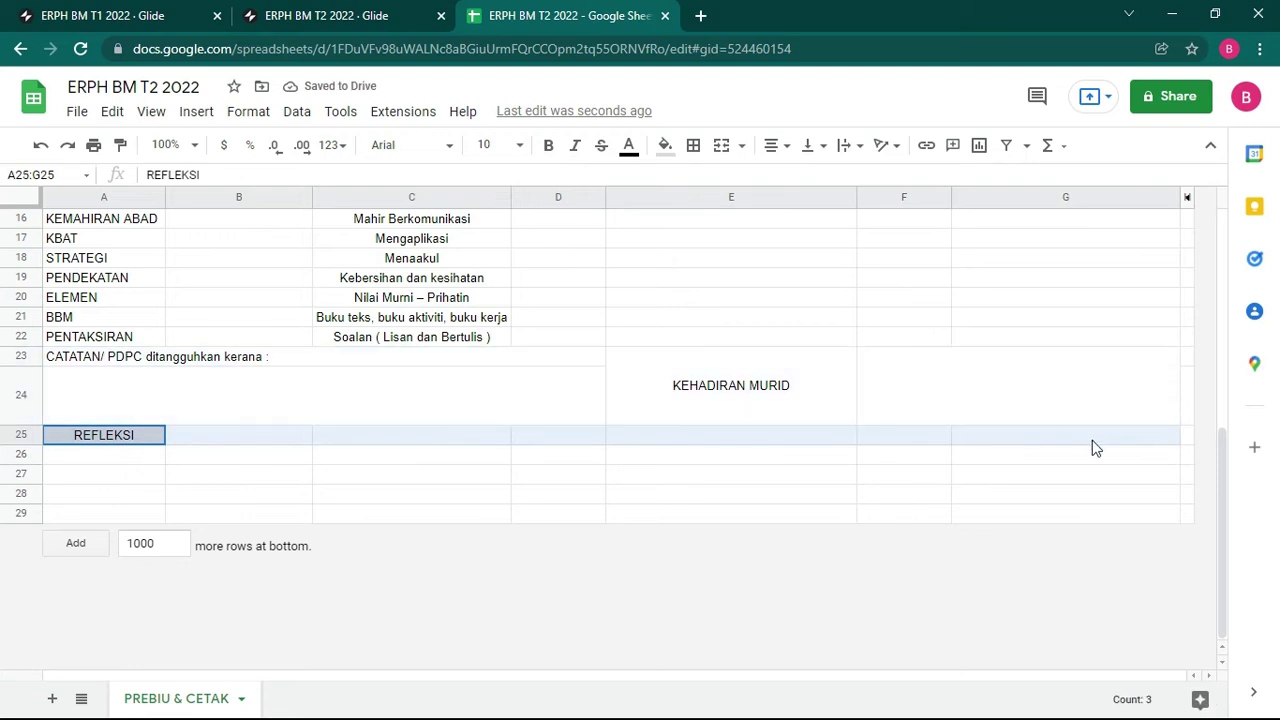
{"action": "left_click", "coordinate": [721, 145]}
{"action": "left_click_drag", "start_coordinate": [104, 454], "coordinate": [1177, 455]}
{"action": "left_click", "coordinate": [725, 146]}
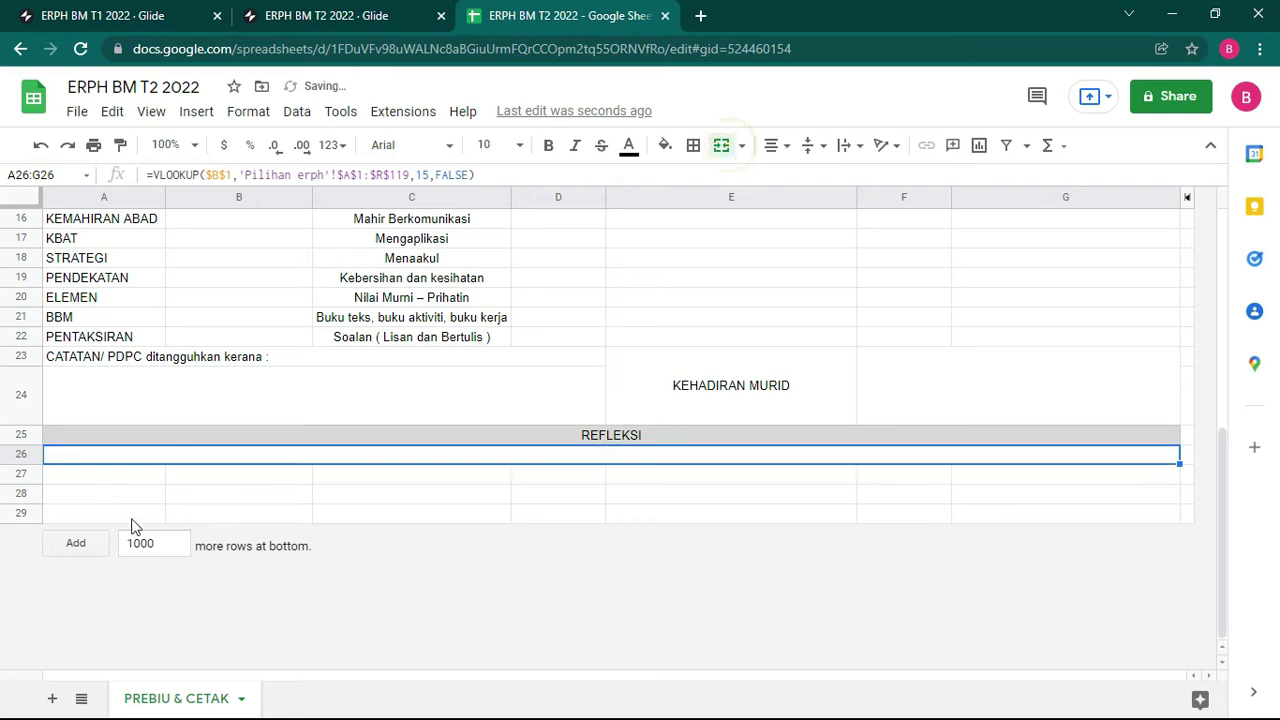
{"action": "left_click", "coordinate": [70, 476]}
Step: Make row 26 taller and delete the unused rows 27–29
{"action": "left_click_drag", "start_coordinate": [27, 458], "coordinate": [23, 530]}
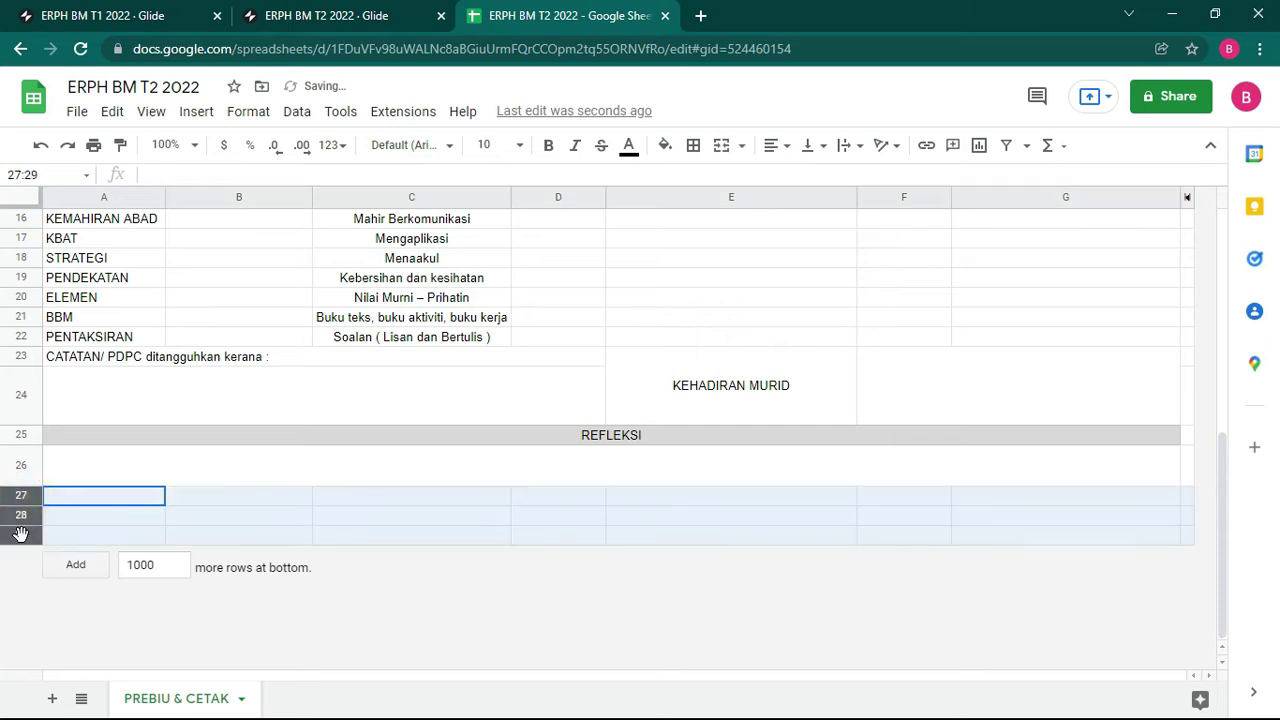
{"action": "right_click", "coordinate": [23, 530]}
{"action": "left_click", "coordinate": [102, 301]}
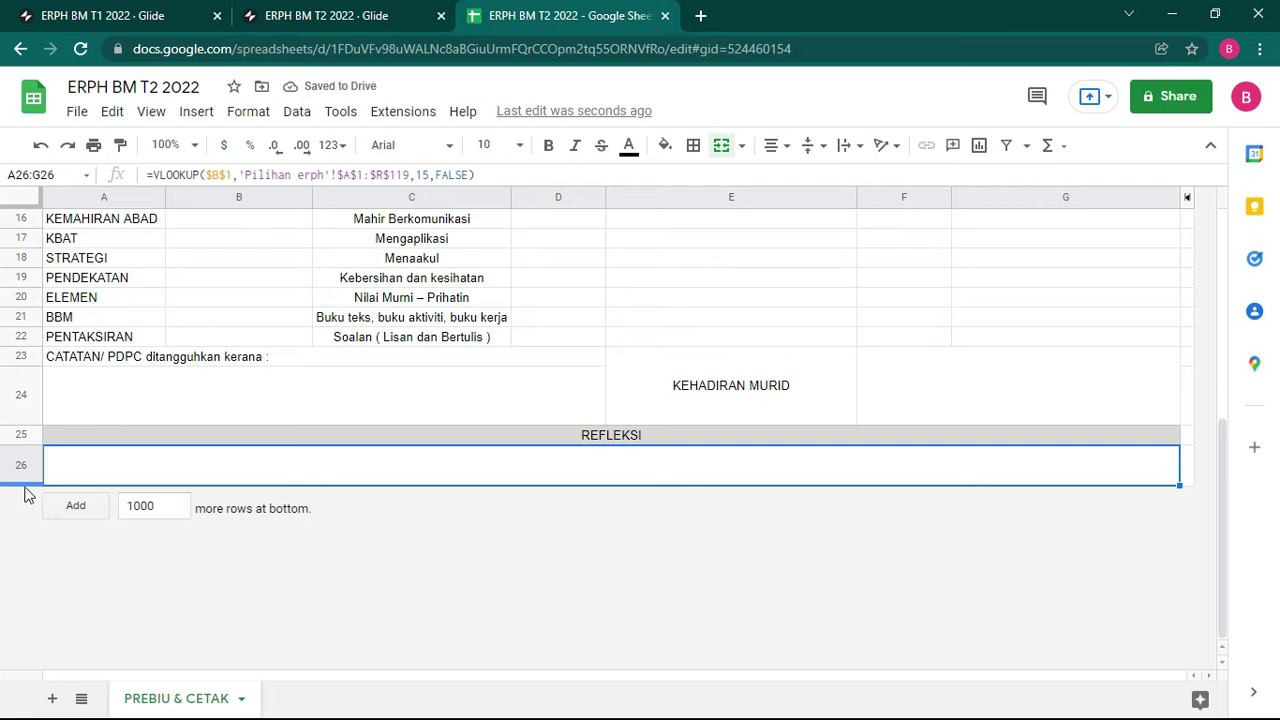
Step: Apply all borders to the template range A3:G26
{"action": "scroll", "coordinate": [643, 461], "scroll_direction": "up", "scroll_amount": 4}
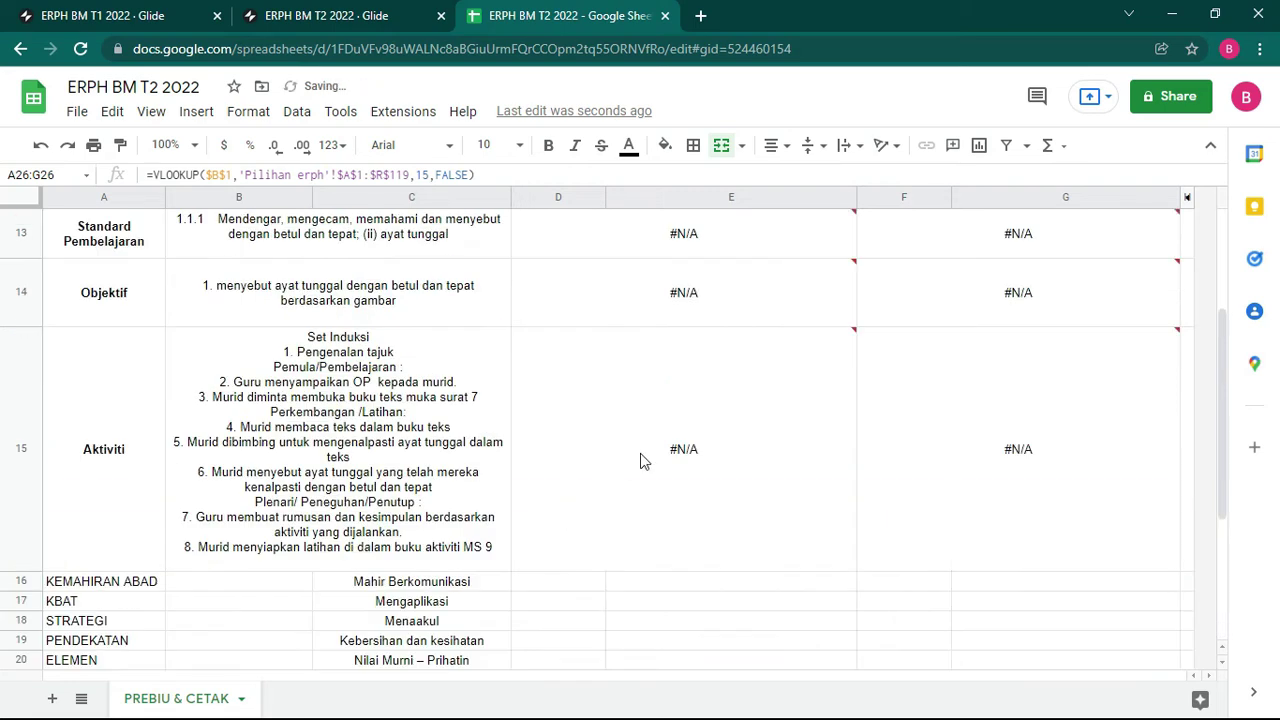
{"action": "scroll", "coordinate": [520, 450], "scroll_direction": "up", "scroll_amount": 5}
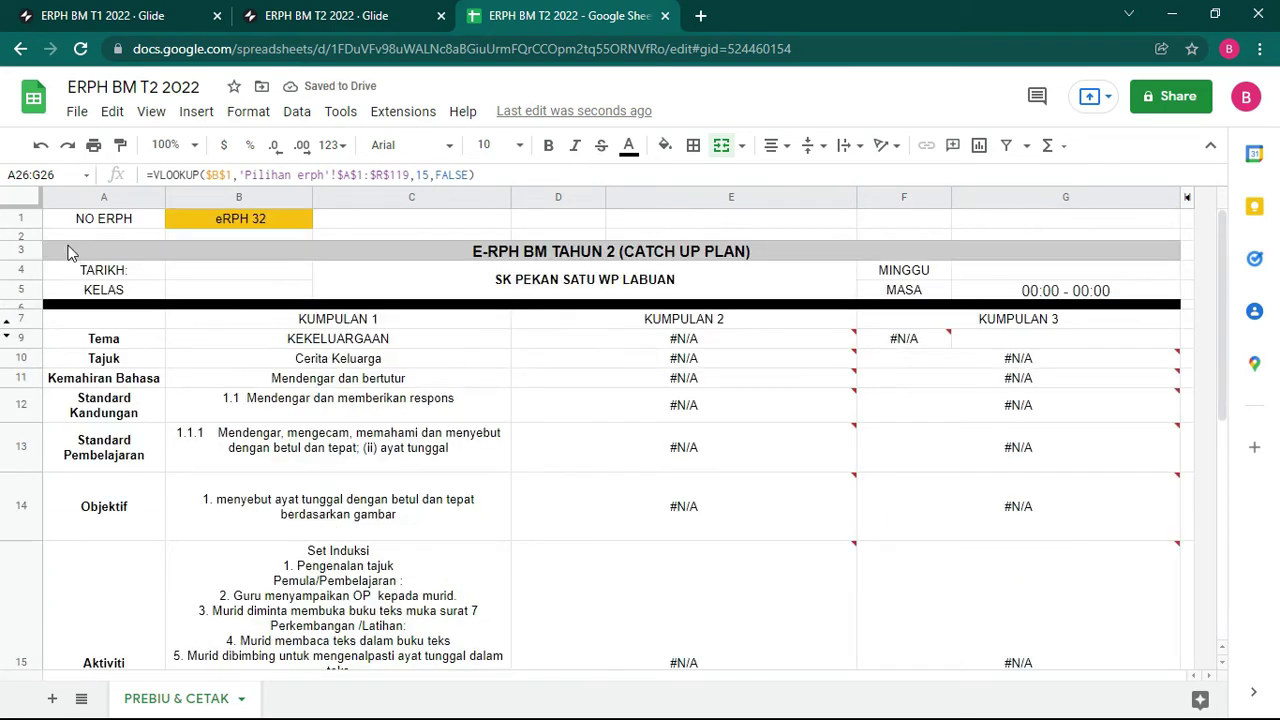
{"action": "left_click_drag", "start_coordinate": [70, 252], "coordinate": [1025, 490]}
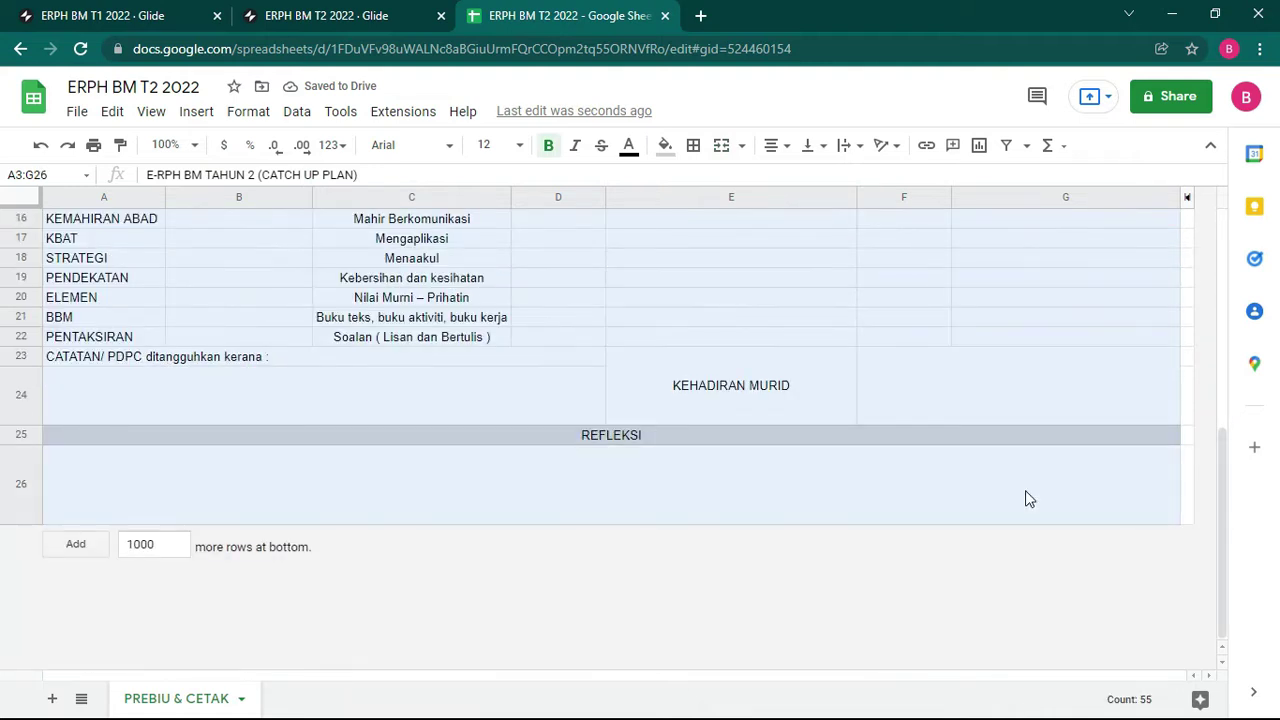
{"action": "left_click", "coordinate": [693, 145]}
{"action": "left_click", "coordinate": [701, 190]}
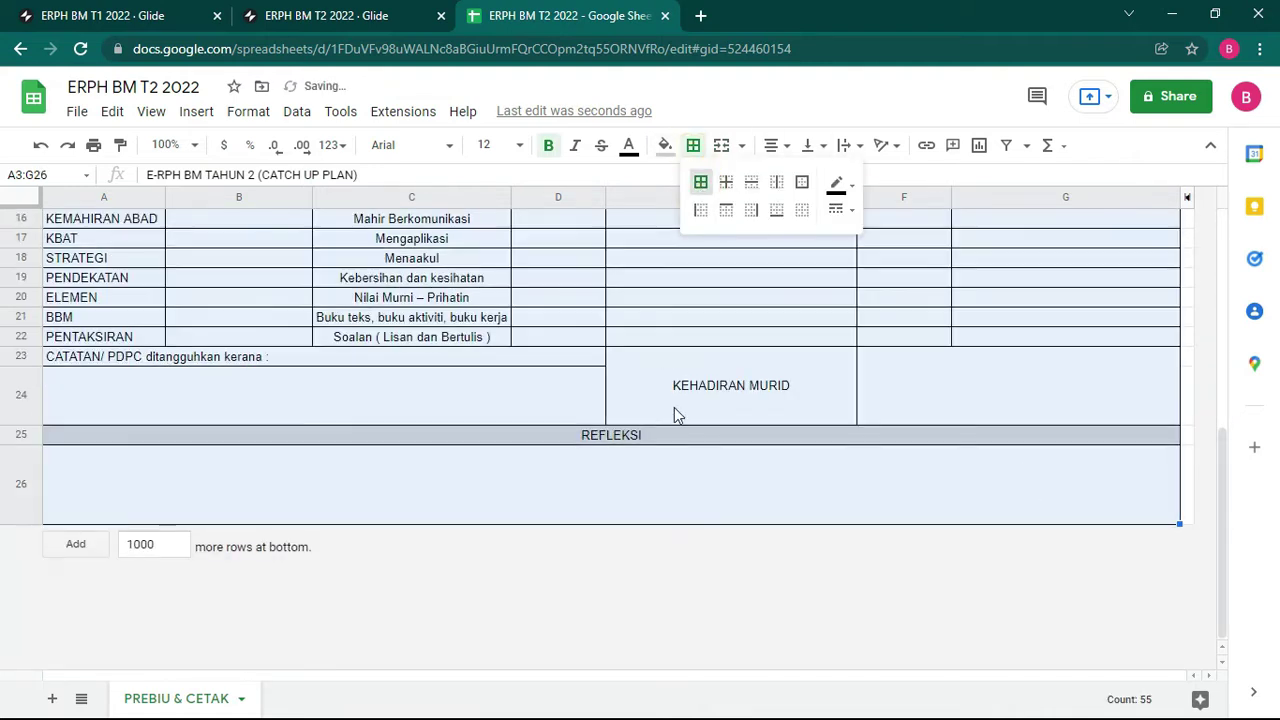
{"action": "scroll", "coordinate": [650, 415], "scroll_direction": "up", "scroll_amount": 8}
{"action": "left_click", "coordinate": [699, 386]}
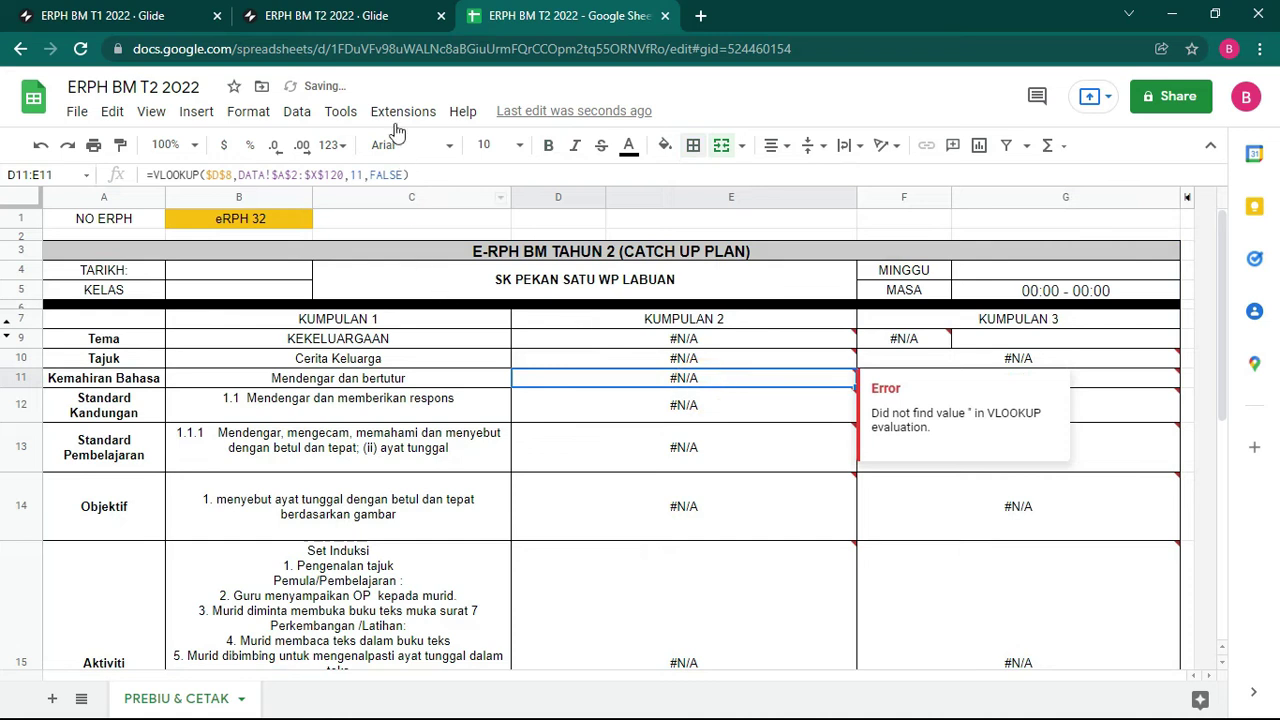
Step: Glance at the Glide app editor, then open the spreadsheet's Share settings
{"action": "left_click", "coordinate": [345, 15]}
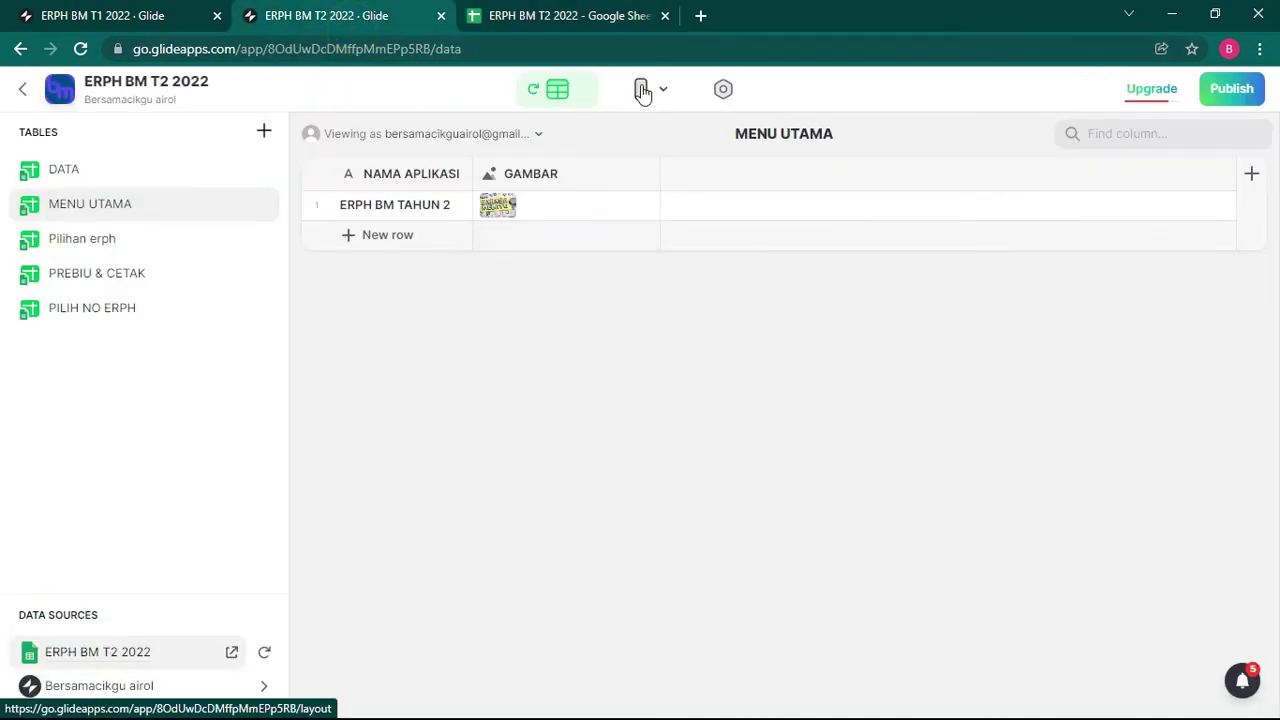
{"action": "left_click", "coordinate": [594, 17]}
{"action": "left_click", "coordinate": [1165, 96]}
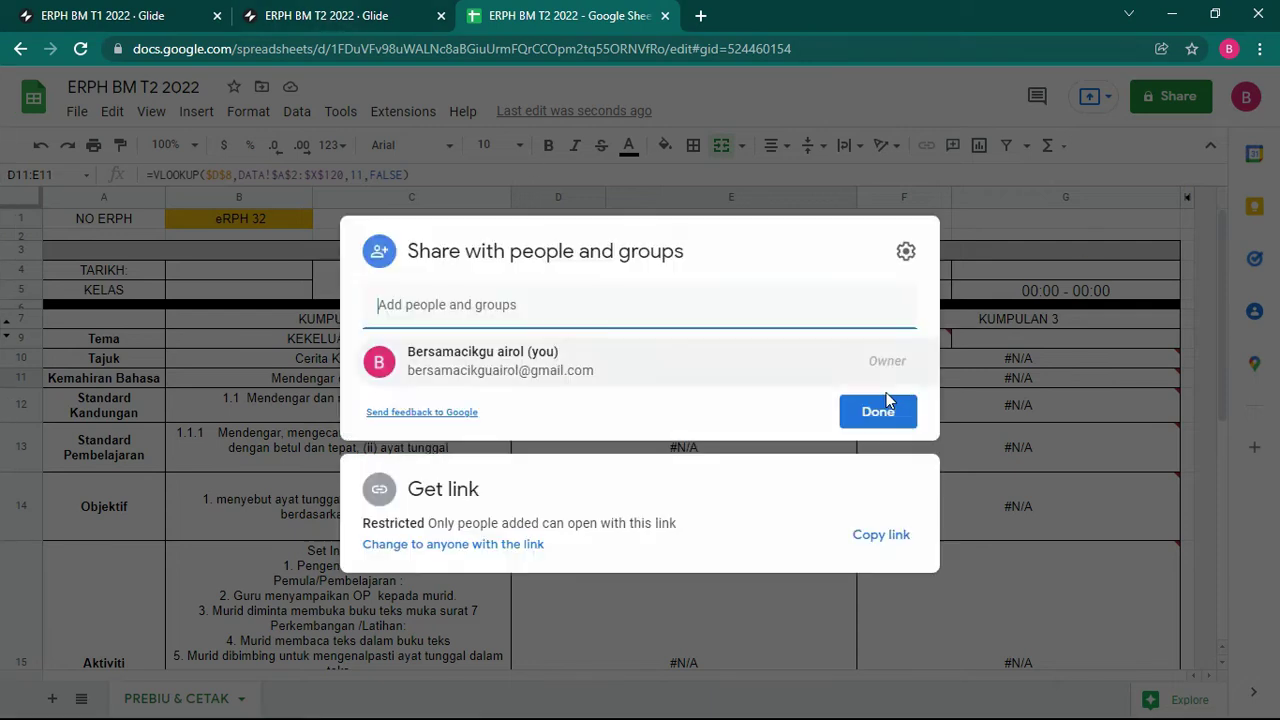
Step: Give anyone with the link Editor access and copy the spreadsheet link
{"action": "left_click", "coordinate": [487, 545]}
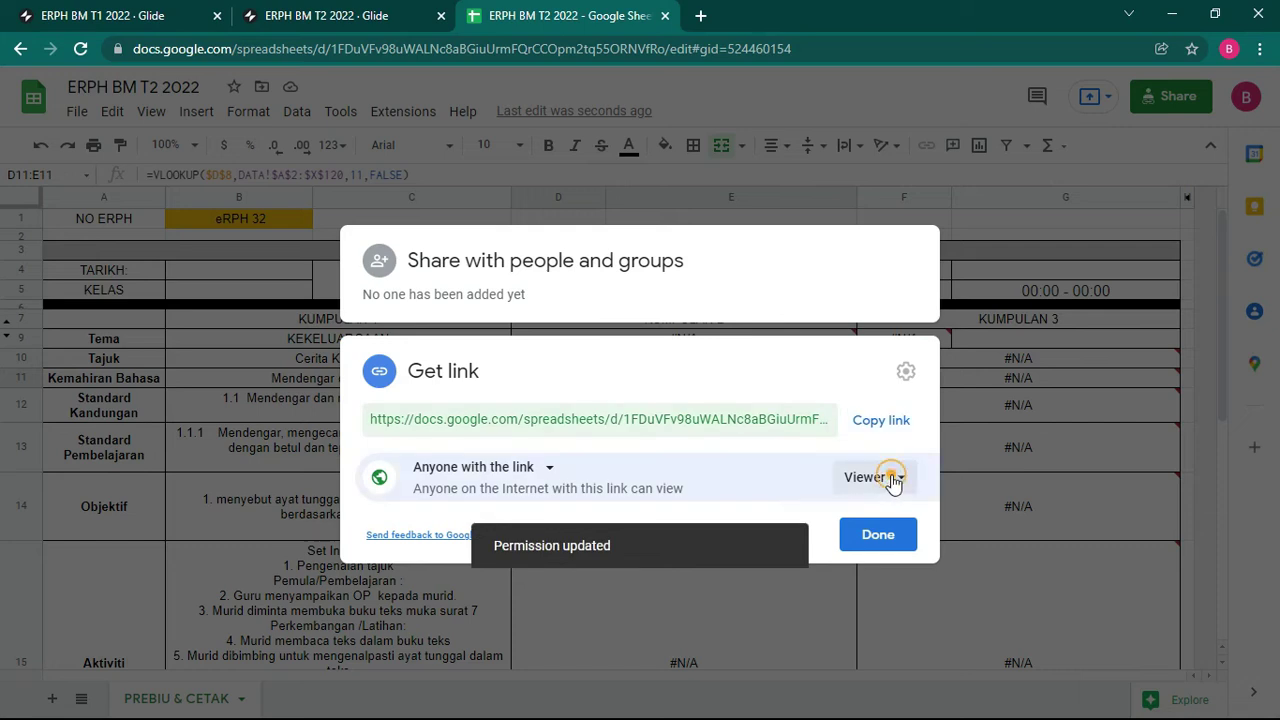
{"action": "left_click", "coordinate": [890, 477]}
{"action": "left_click", "coordinate": [907, 612]}
{"action": "left_click", "coordinate": [884, 424]}
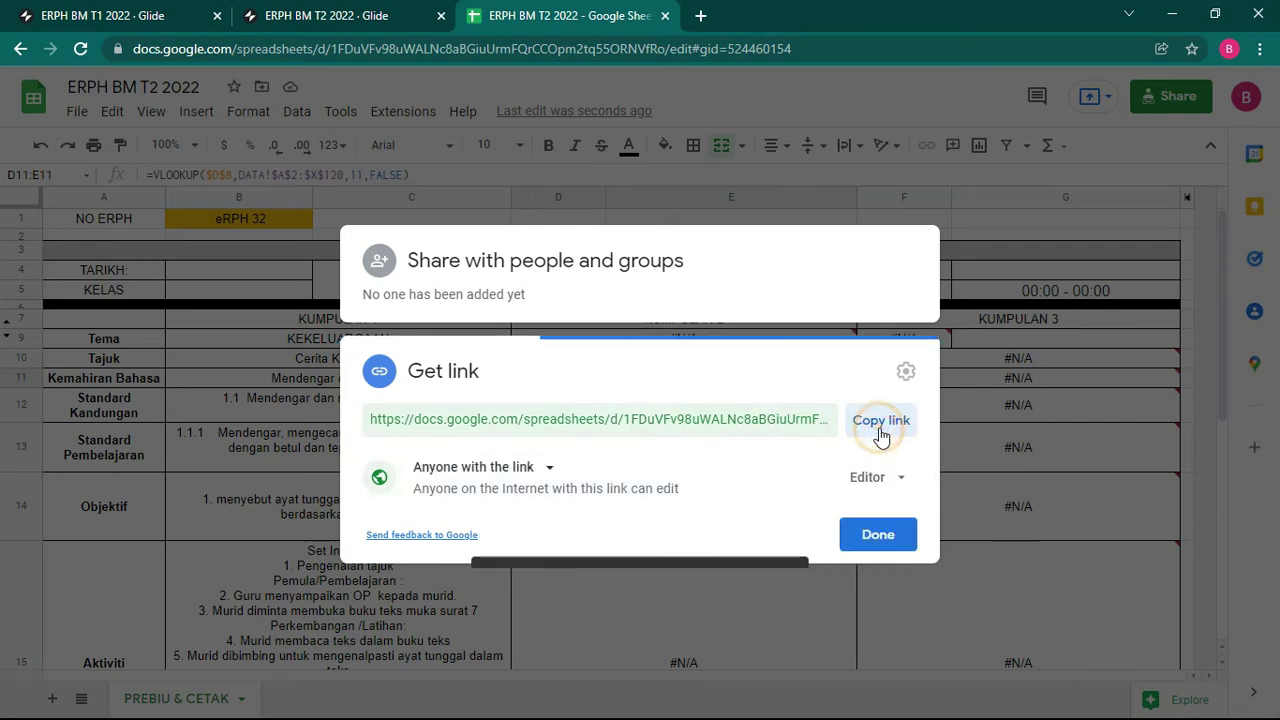
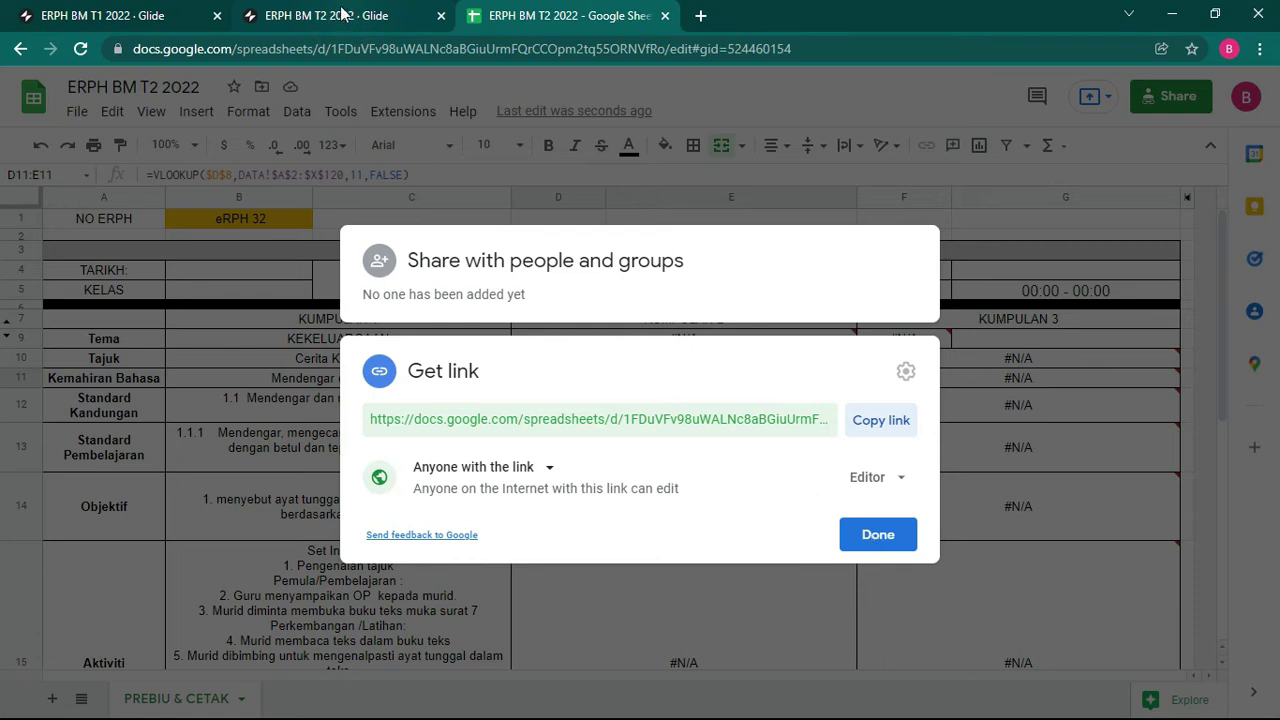
Step: Close the Share dialog and return to the ERPH BM T2 2022 Glide app builder
{"action": "left_click", "coordinate": [875, 536]}
{"action": "key", "text": "ctrl+shift+Tab"}
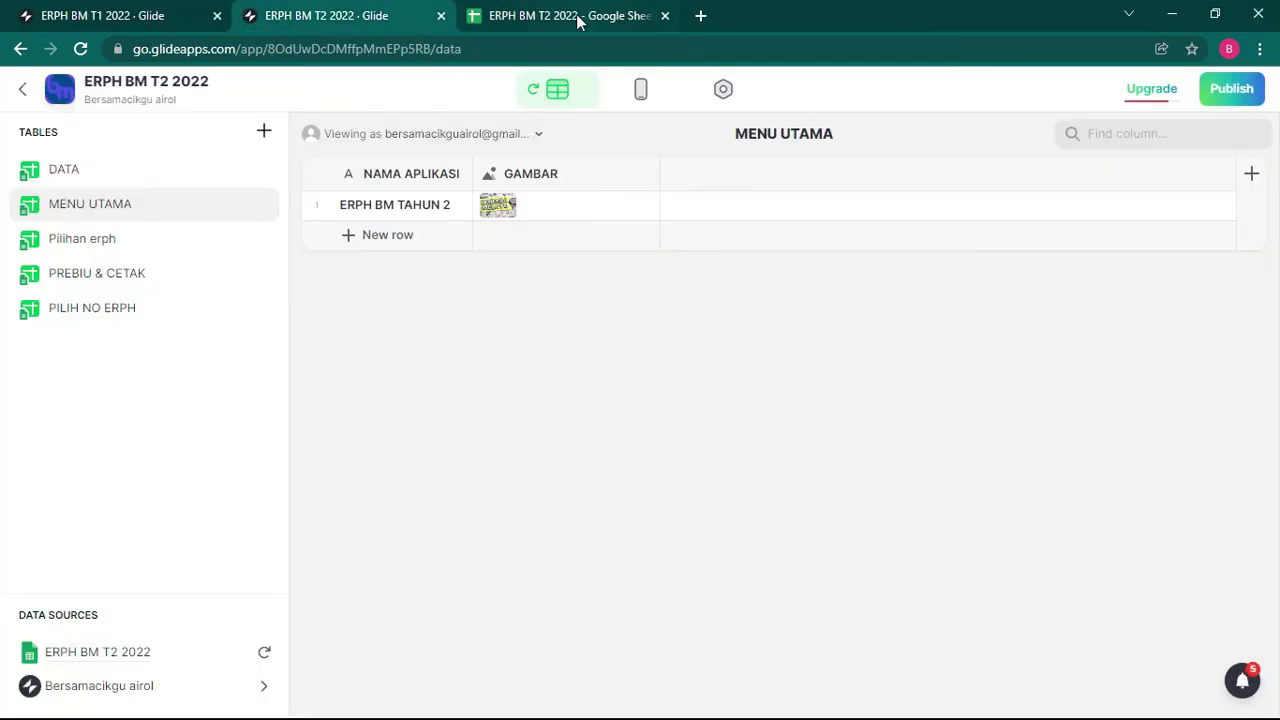
Step: In the Layout editor, open BINA eRPH and eRPH 1 in the preview, then return to the list
{"action": "left_click", "coordinate": [643, 92]}
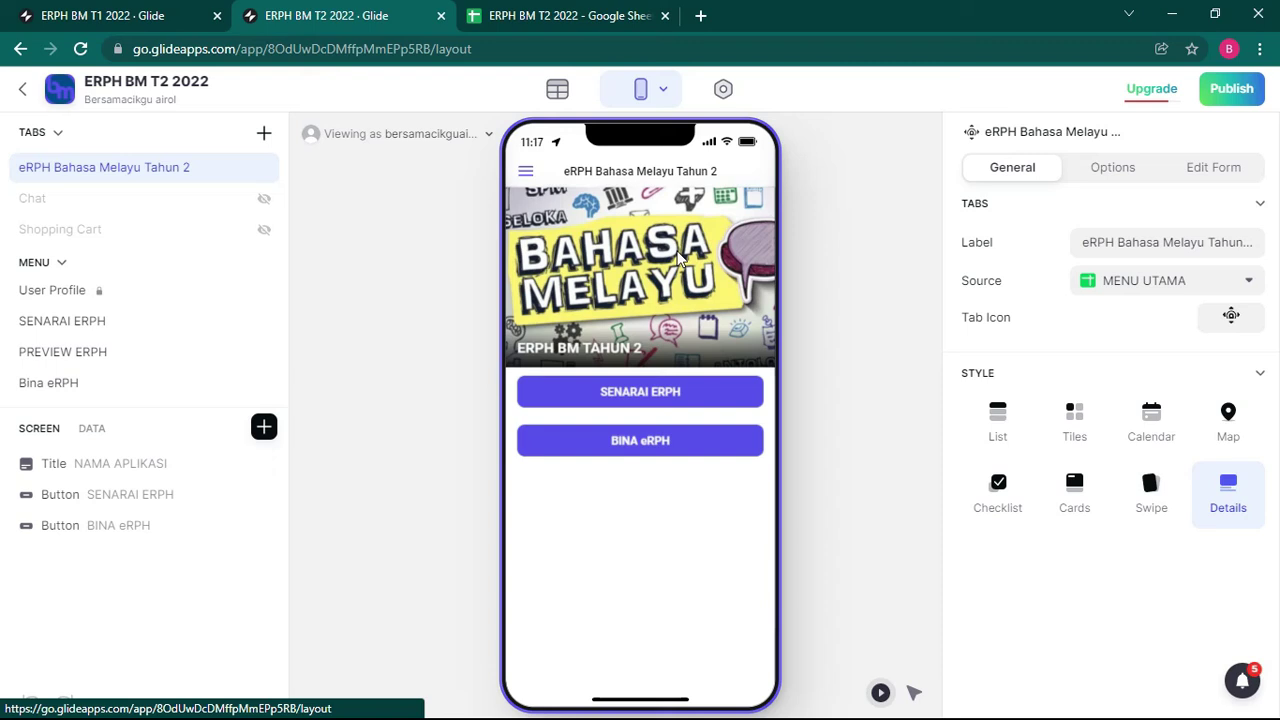
{"action": "left_click", "coordinate": [664, 449]}
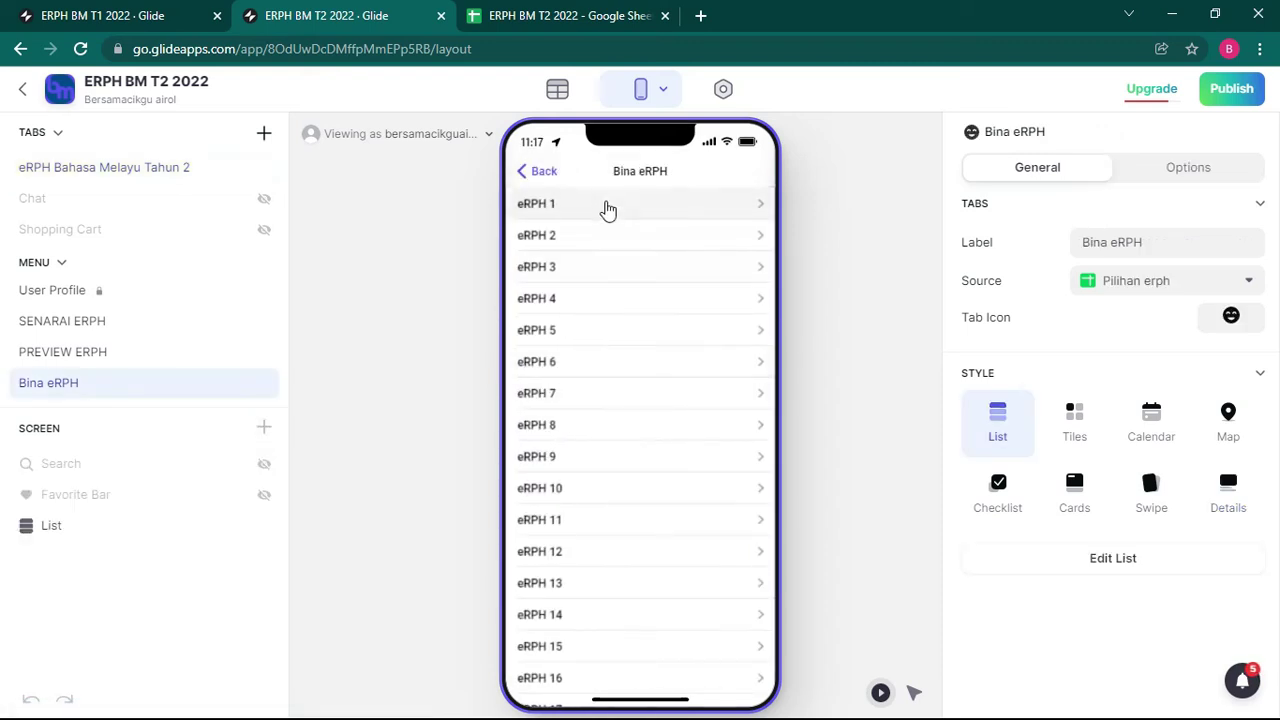
{"action": "left_click", "coordinate": [613, 207]}
{"action": "left_click", "coordinate": [530, 171]}
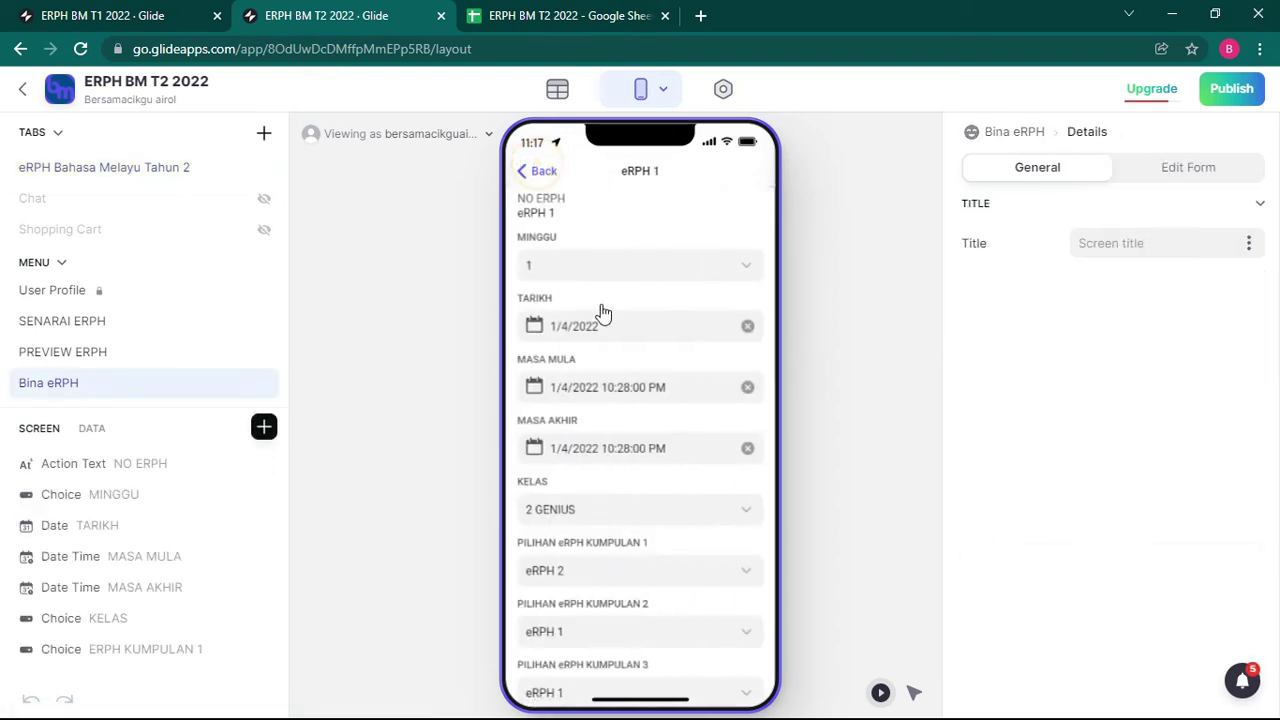
Step: Close the spreadsheet's sharing dialog and return to the Glide builder
{"action": "left_click", "coordinate": [535, 18]}
{"action": "left_click", "coordinate": [889, 534]}
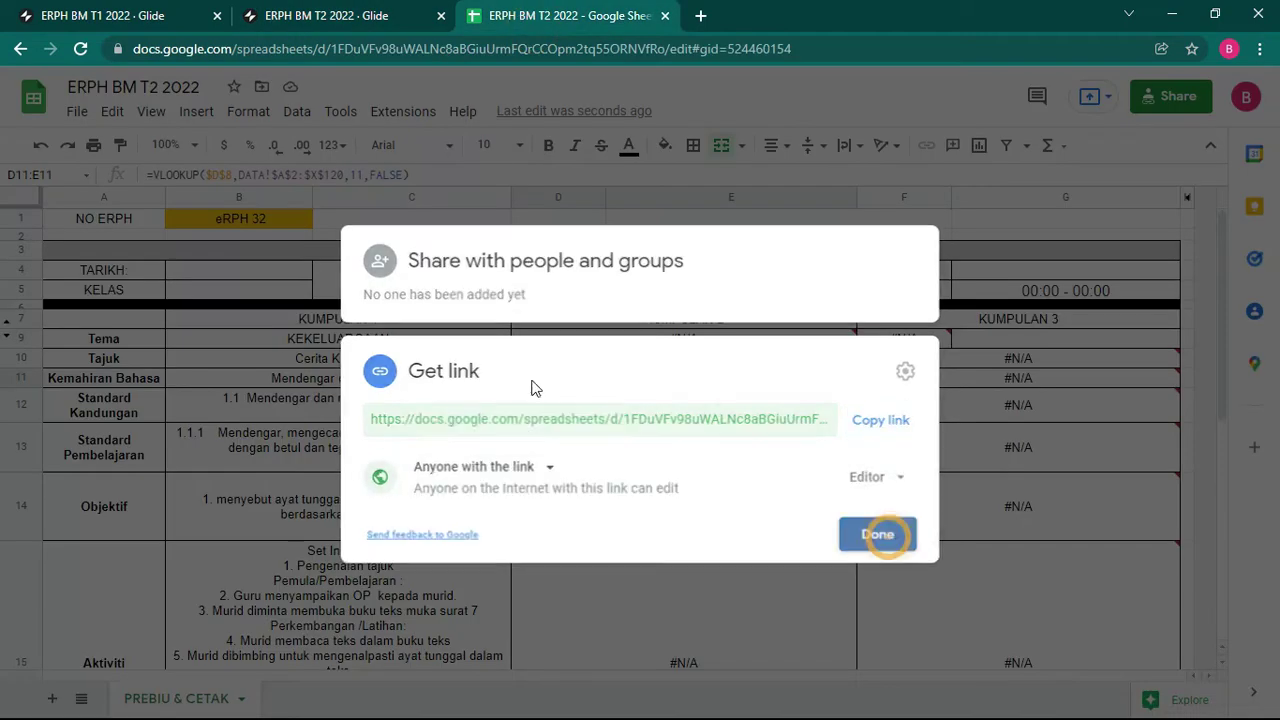
{"action": "left_click", "coordinate": [357, 14]}
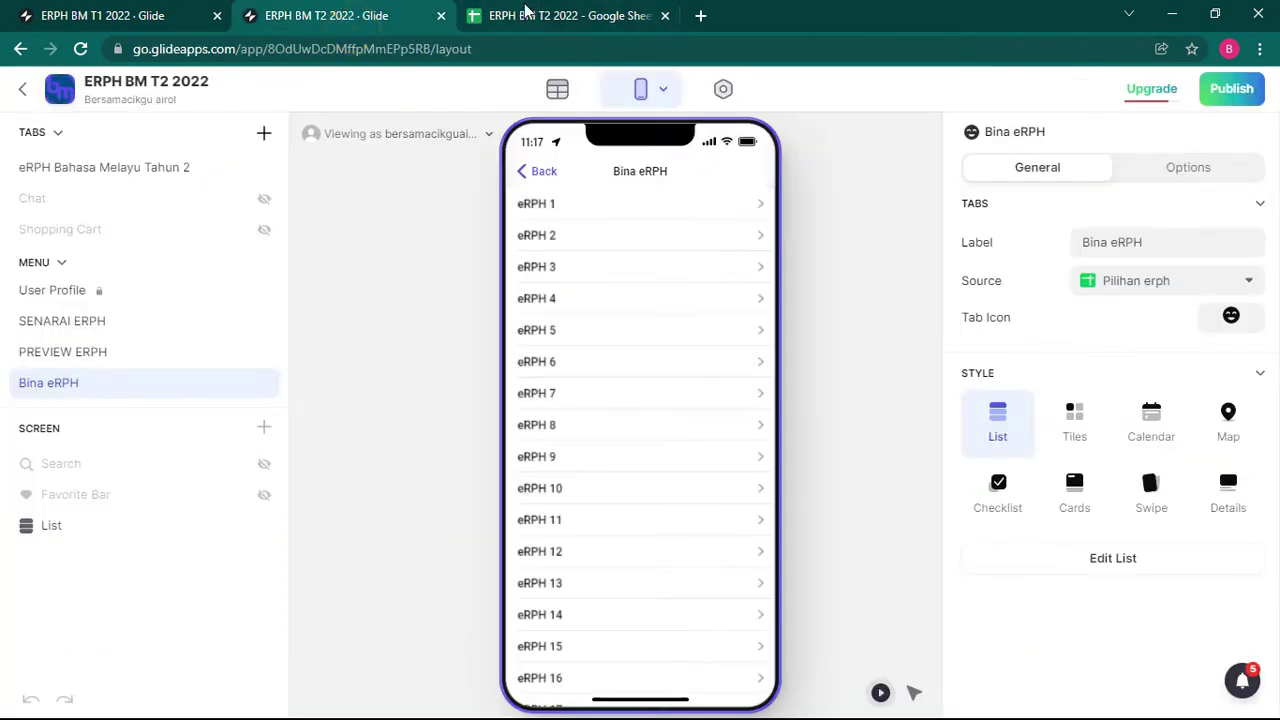
{"action": "left_click", "coordinate": [573, 18]}
Step: Open eRPH 1, try its PREVIEW ERPH button, then go back to the Bina eRPH list
{"action": "left_click", "coordinate": [580, 205]}
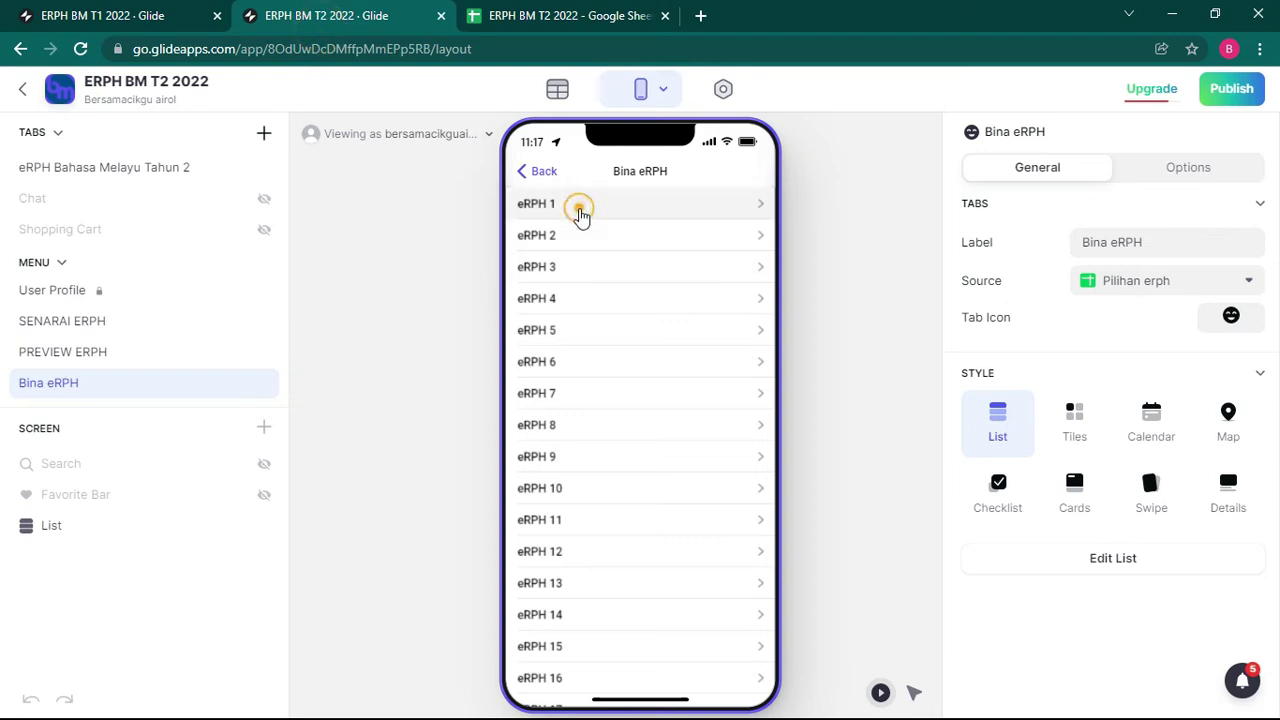
{"action": "scroll", "coordinate": [600, 560], "scroll_direction": "down", "scroll_amount": 3}
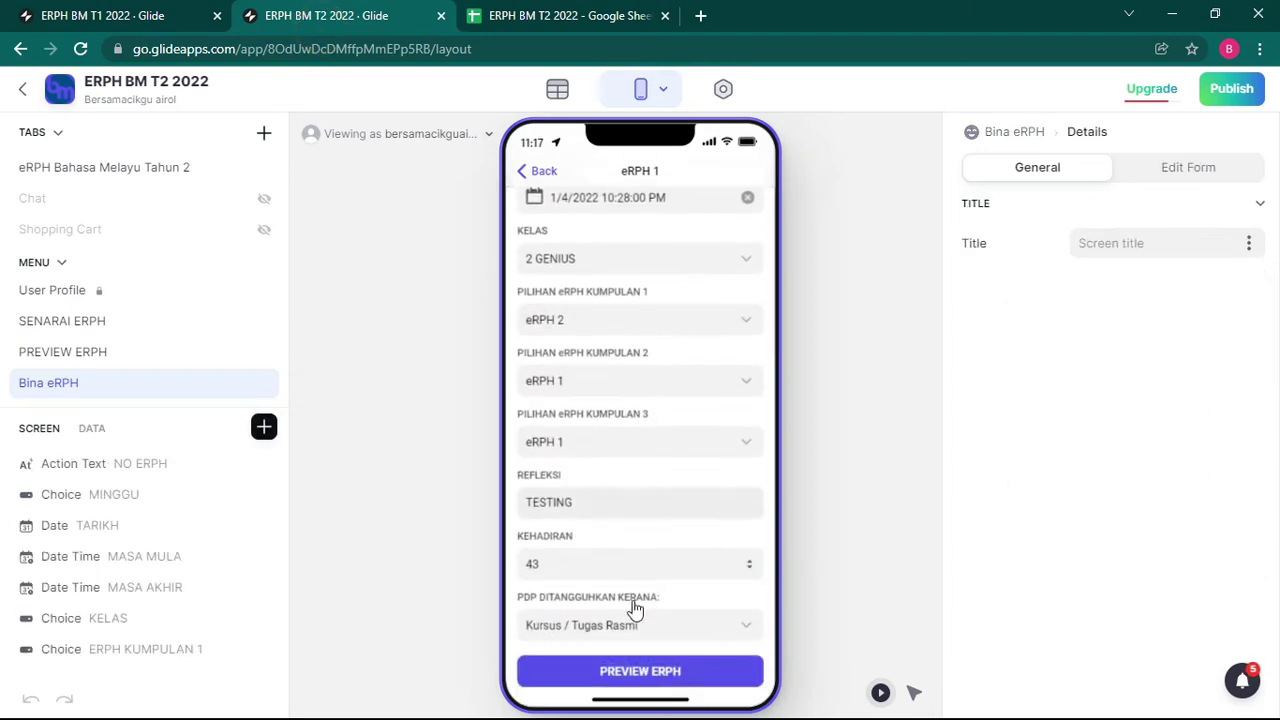
{"action": "left_click", "coordinate": [651, 662]}
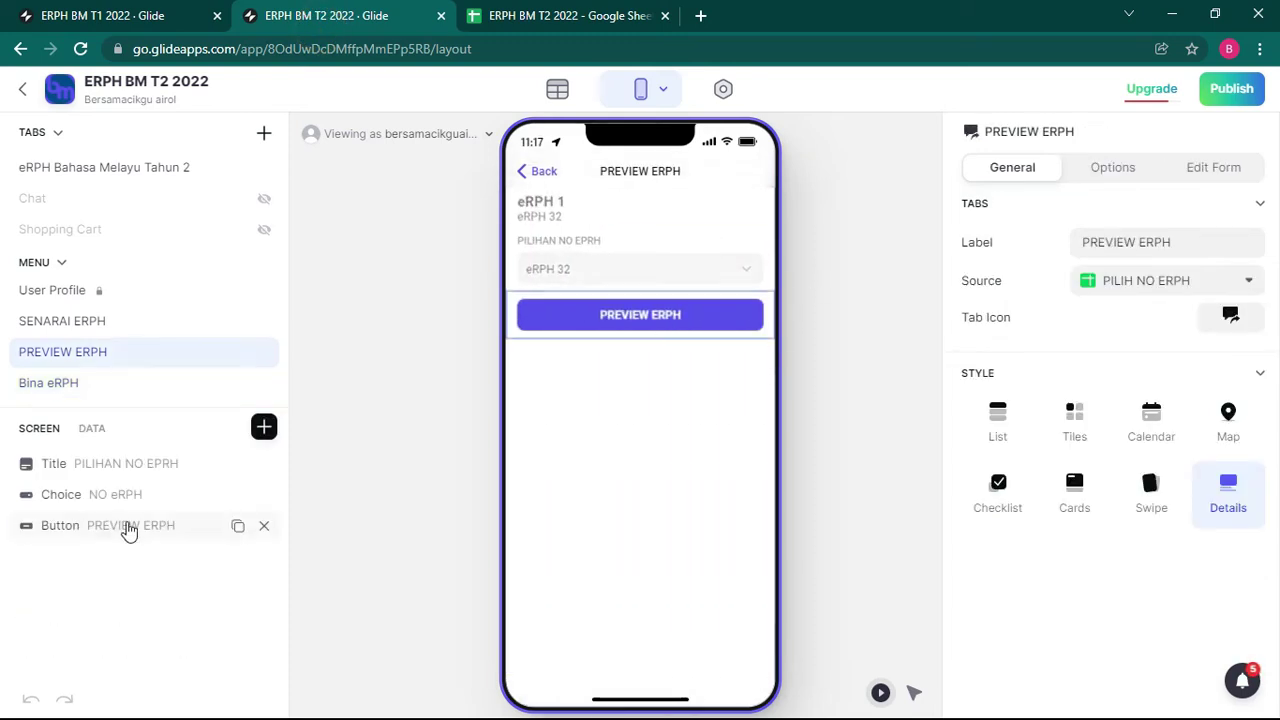
{"action": "left_click", "coordinate": [540, 172]}
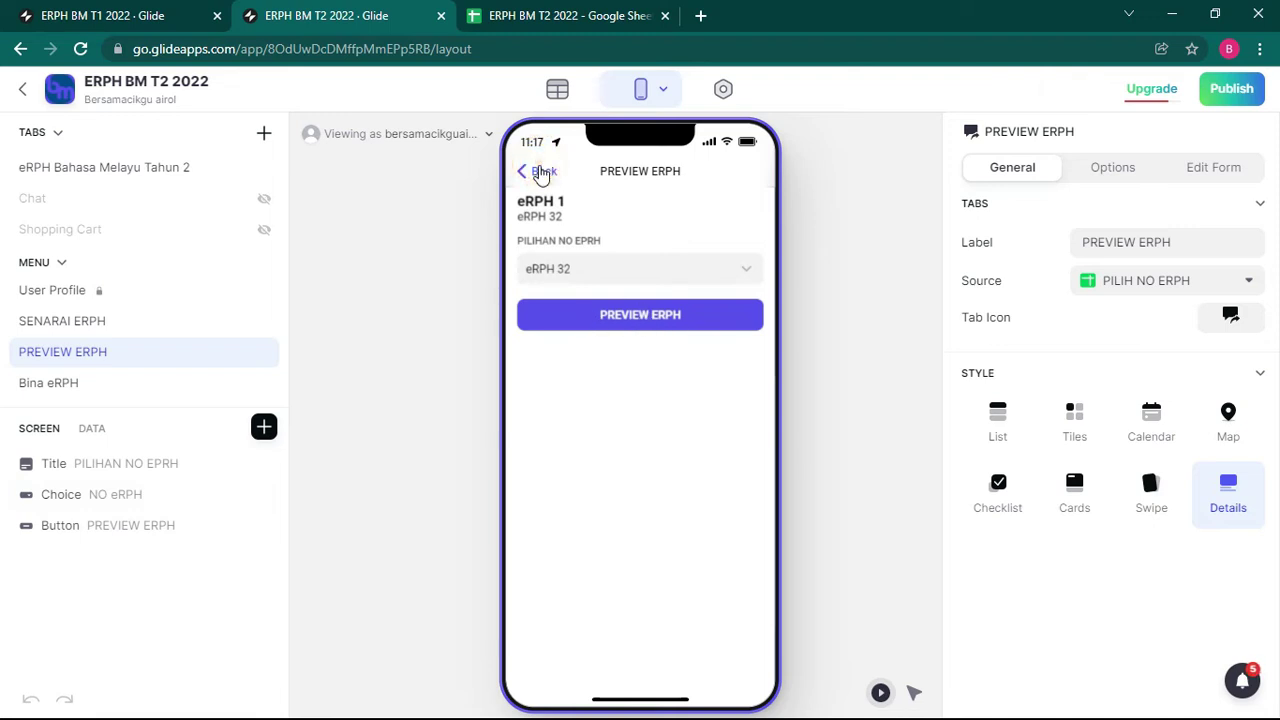
{"action": "left_click", "coordinate": [540, 171]}
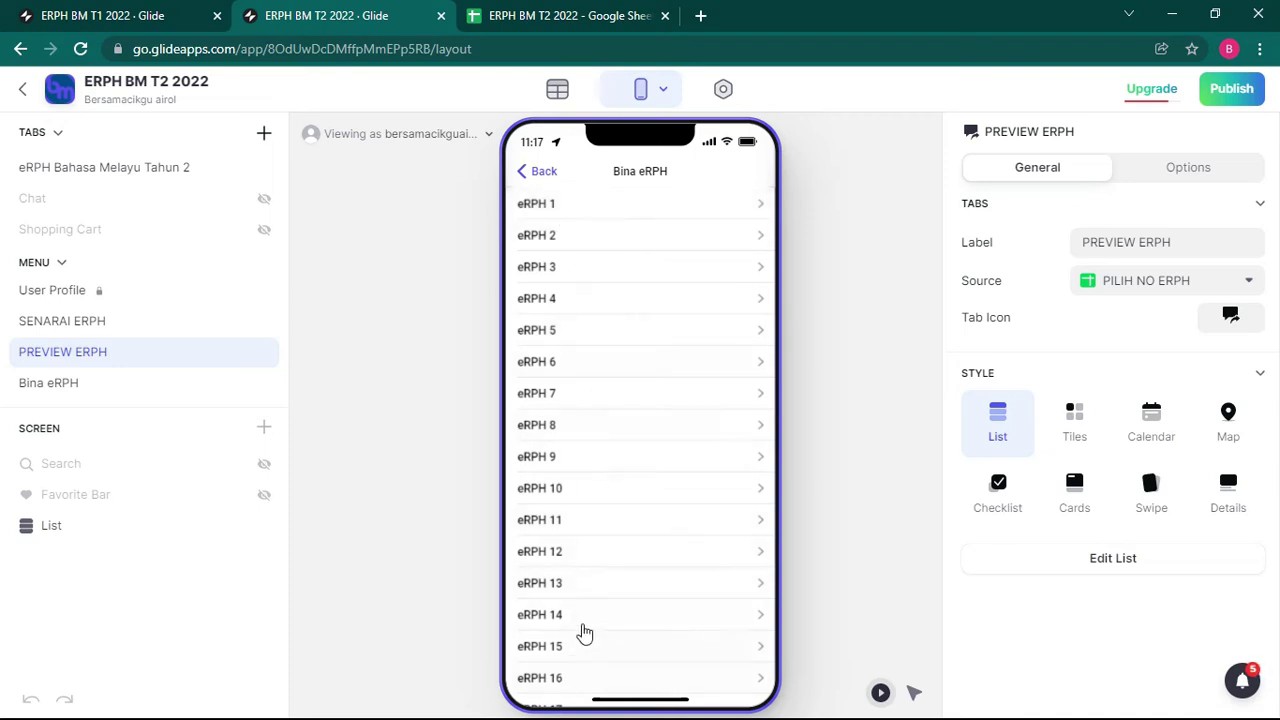
Step: Reopen eRPH 1 and bring up its PREVIEW ERPH screen in the phone preview
{"action": "scroll", "coordinate": [585, 632], "scroll_direction": "down", "scroll_amount": 10}
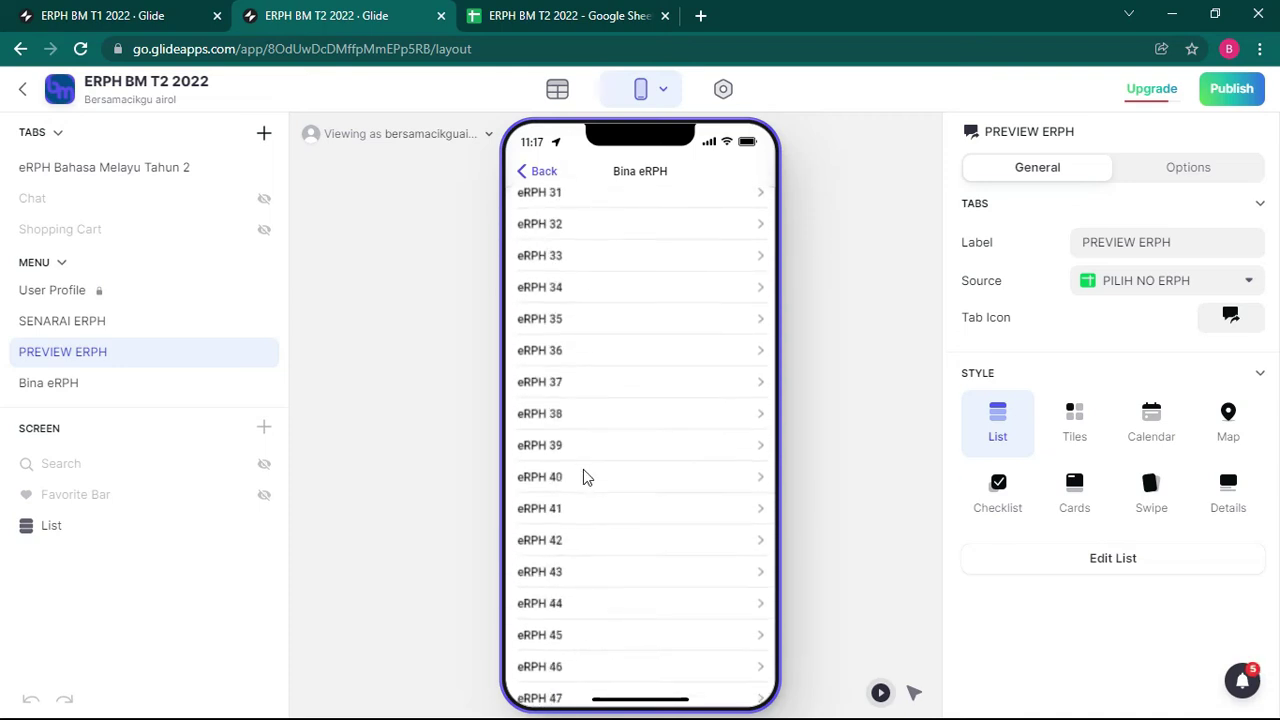
{"action": "scroll", "coordinate": [585, 477], "scroll_direction": "up", "scroll_amount": 10}
{"action": "left_click", "coordinate": [571, 203]}
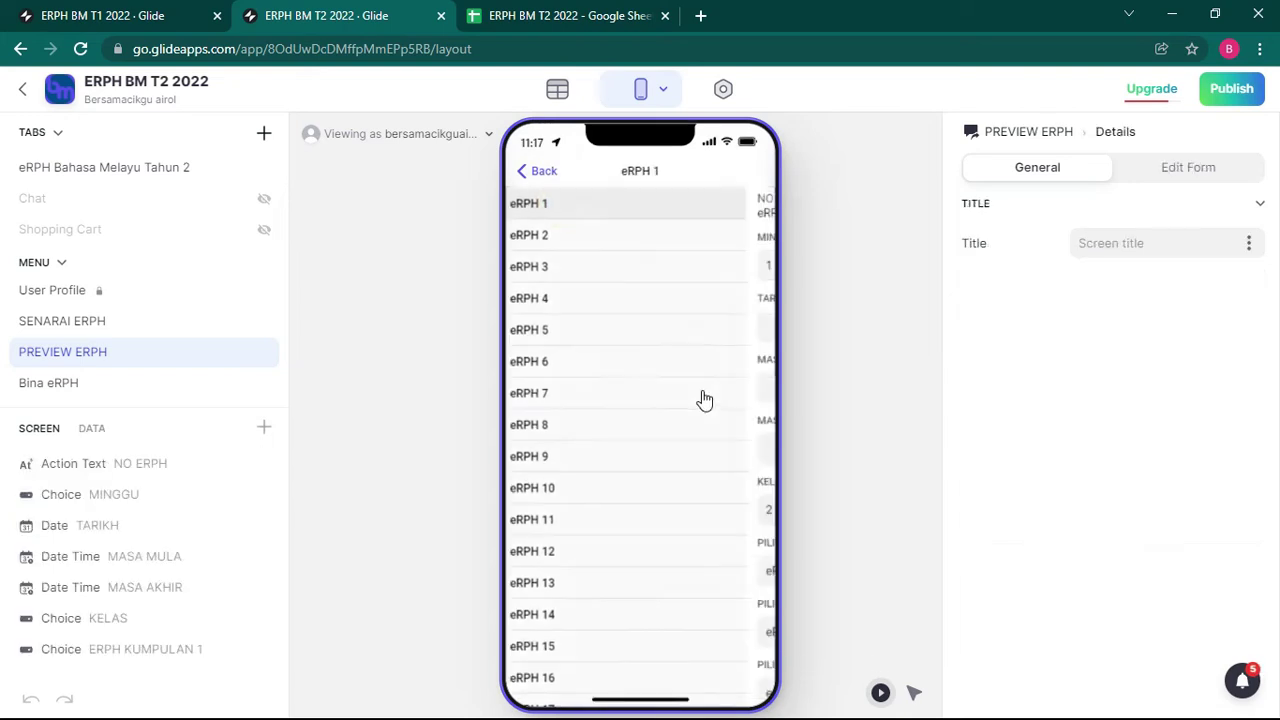
{"action": "scroll", "coordinate": [622, 569], "scroll_direction": "down", "scroll_amount": 3}
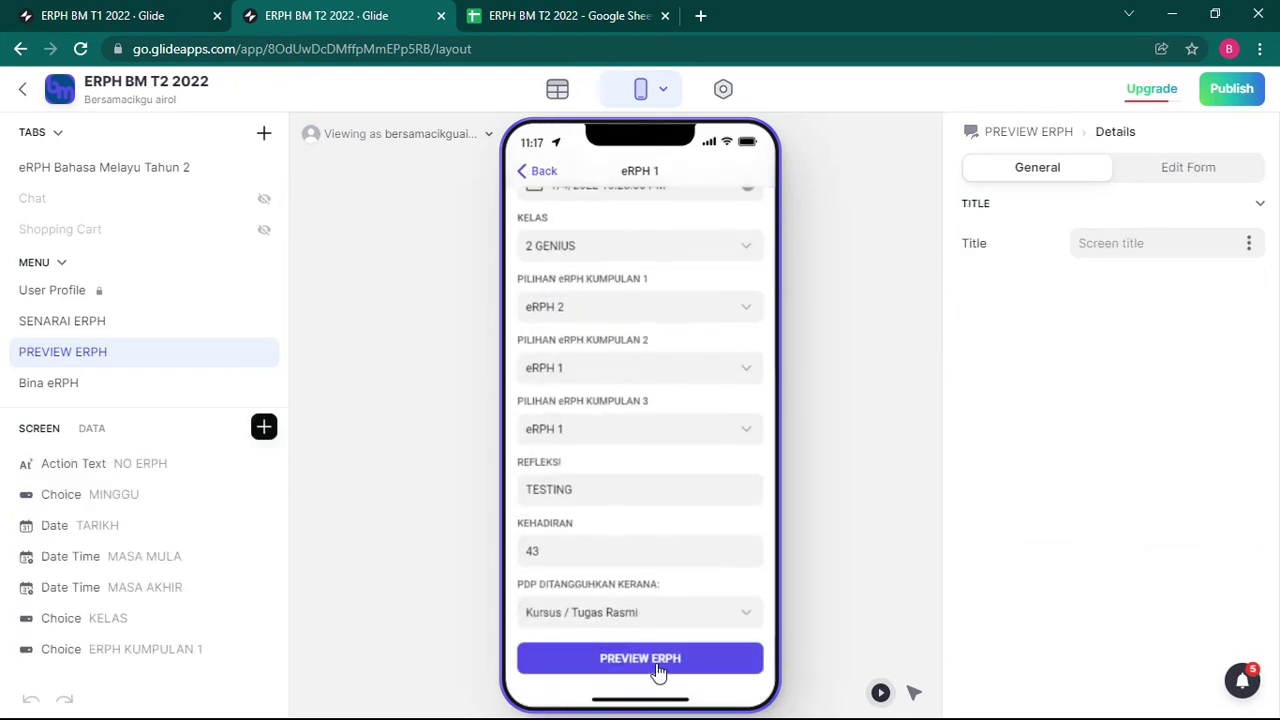
{"action": "left_click", "coordinate": [658, 665]}
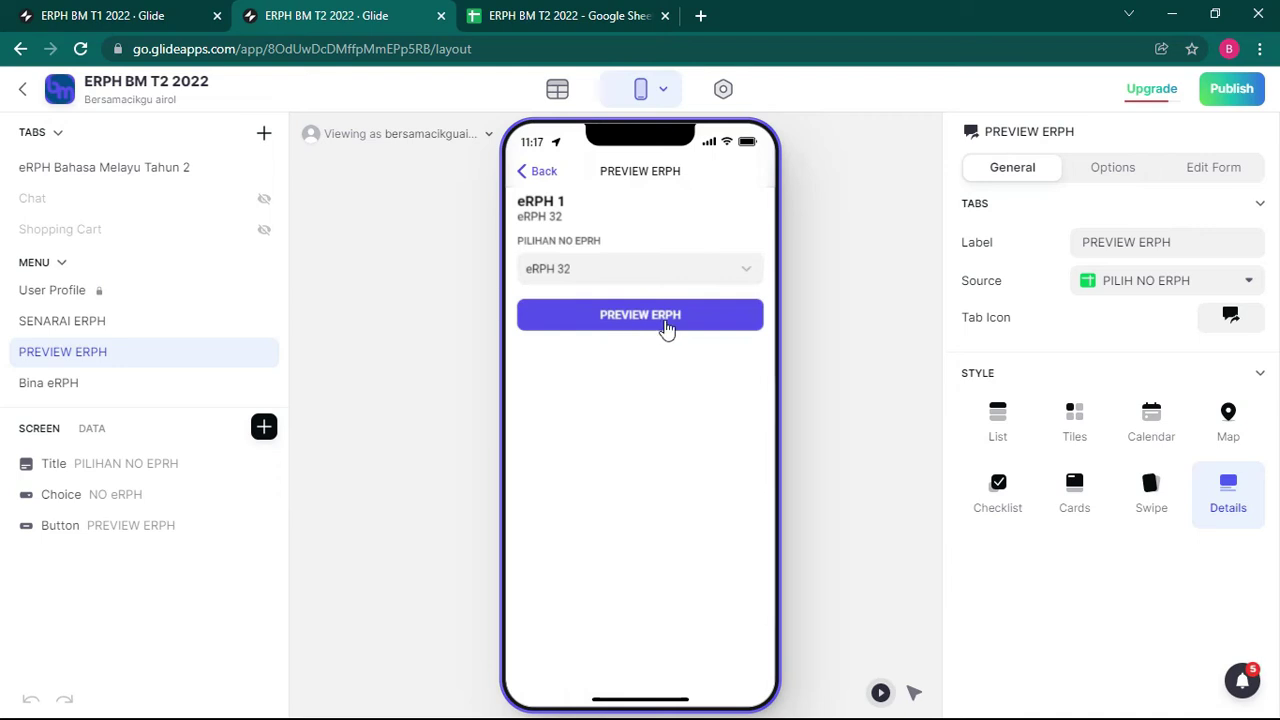
Step: Replace the PREVIEW ERPH button's Open Link URL with the ERPH BM T2 2022 share link, closing the old sheet tab
{"action": "left_click", "coordinate": [193, 523]}
{"action": "left_click", "coordinate": [1107, 448]}
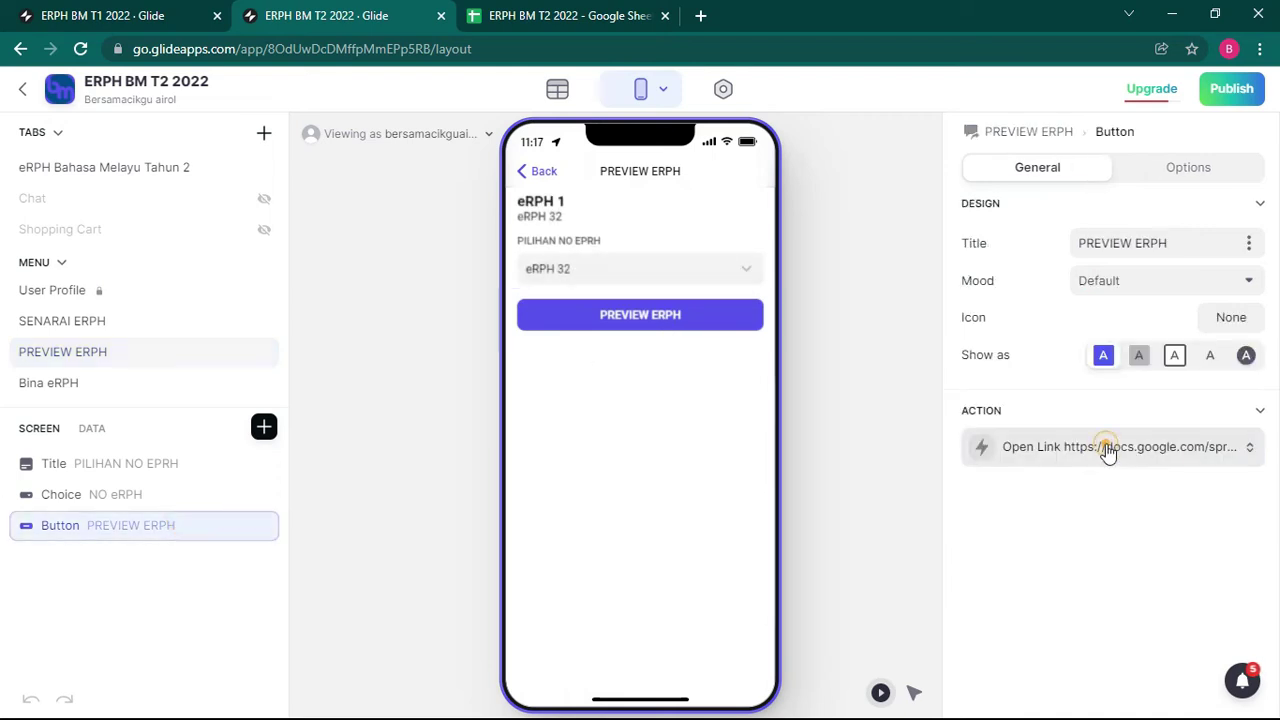
{"action": "left_click_drag", "start_coordinate": [1153, 621], "coordinate": [1036, 543]}
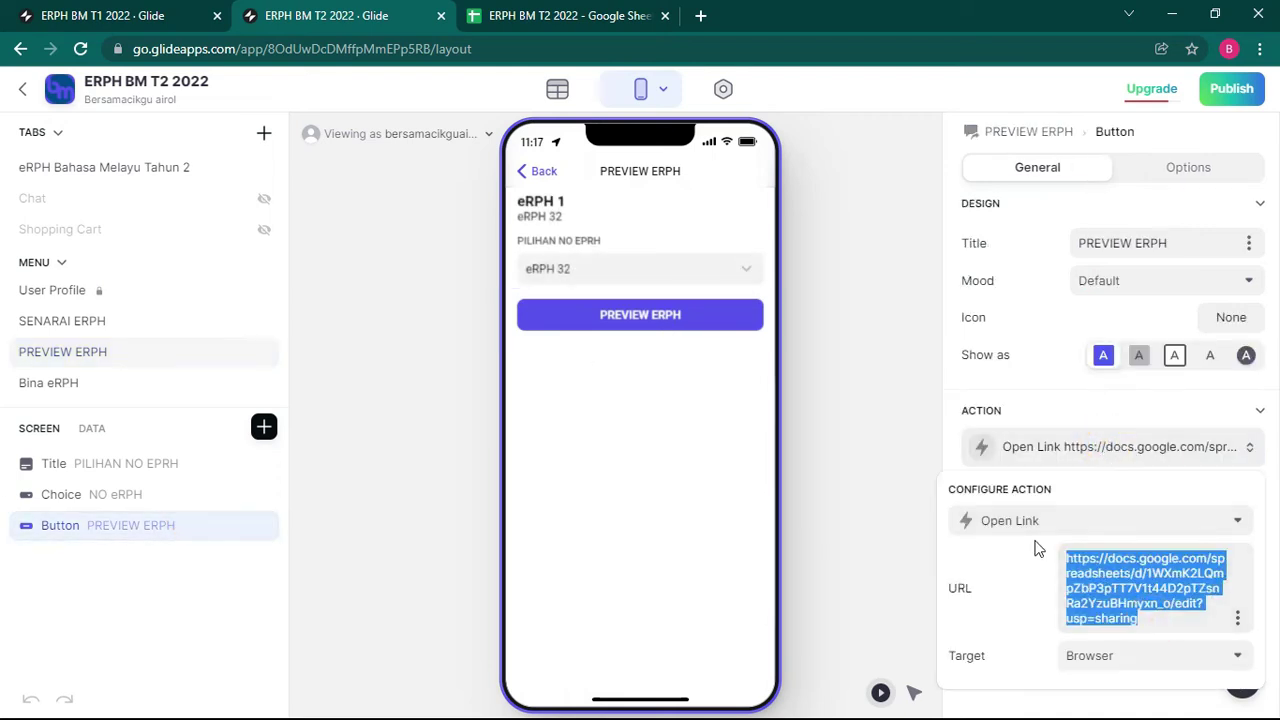
{"action": "key", "text": "BackSpace"}
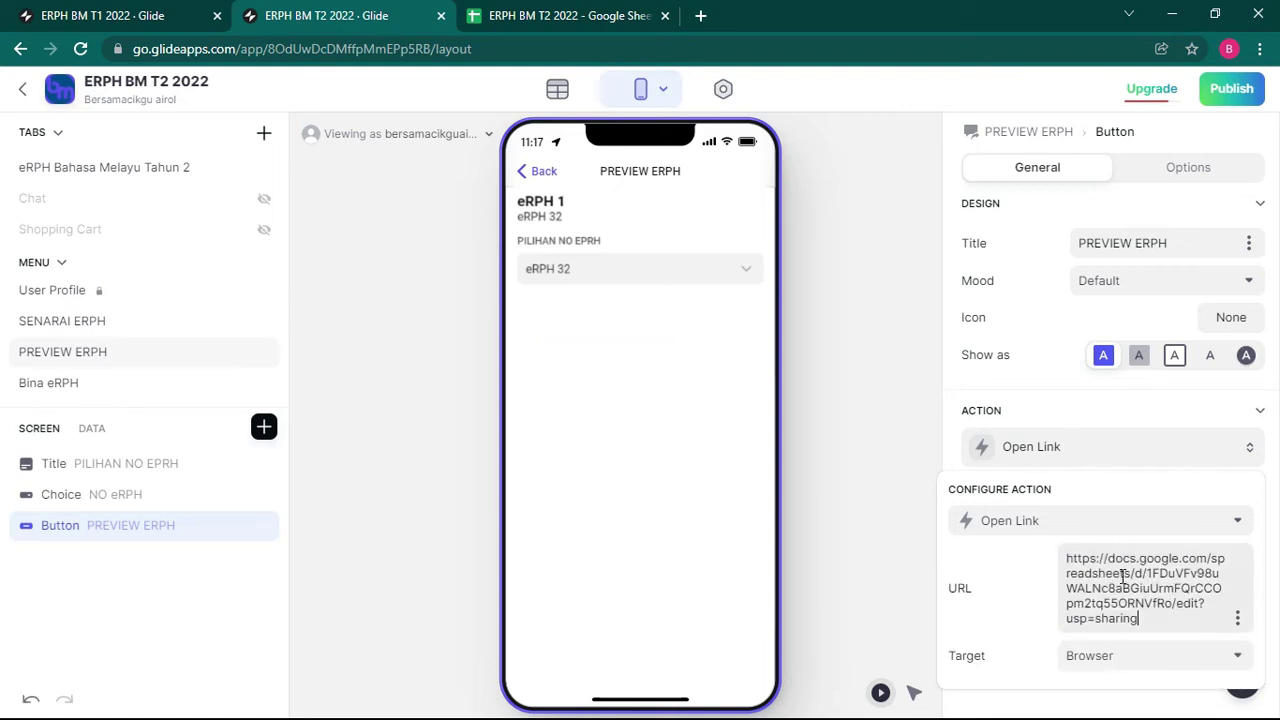
{"action": "left_click", "coordinate": [823, 410]}
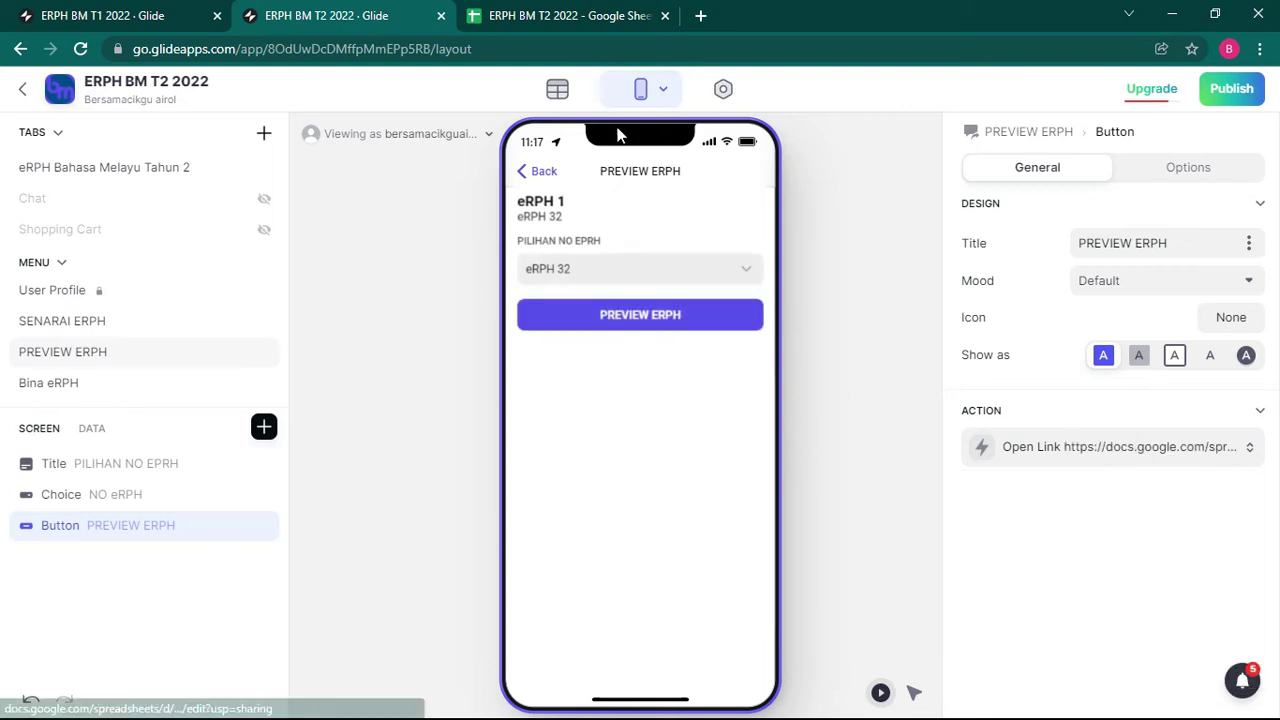
{"action": "left_click", "coordinate": [666, 17]}
Step: Test PREVIEW ERPH, opening the ERPH BM T2 2022 sheet with eRPH 32's Kumpulan 1 plan
{"action": "left_click", "coordinate": [646, 318]}
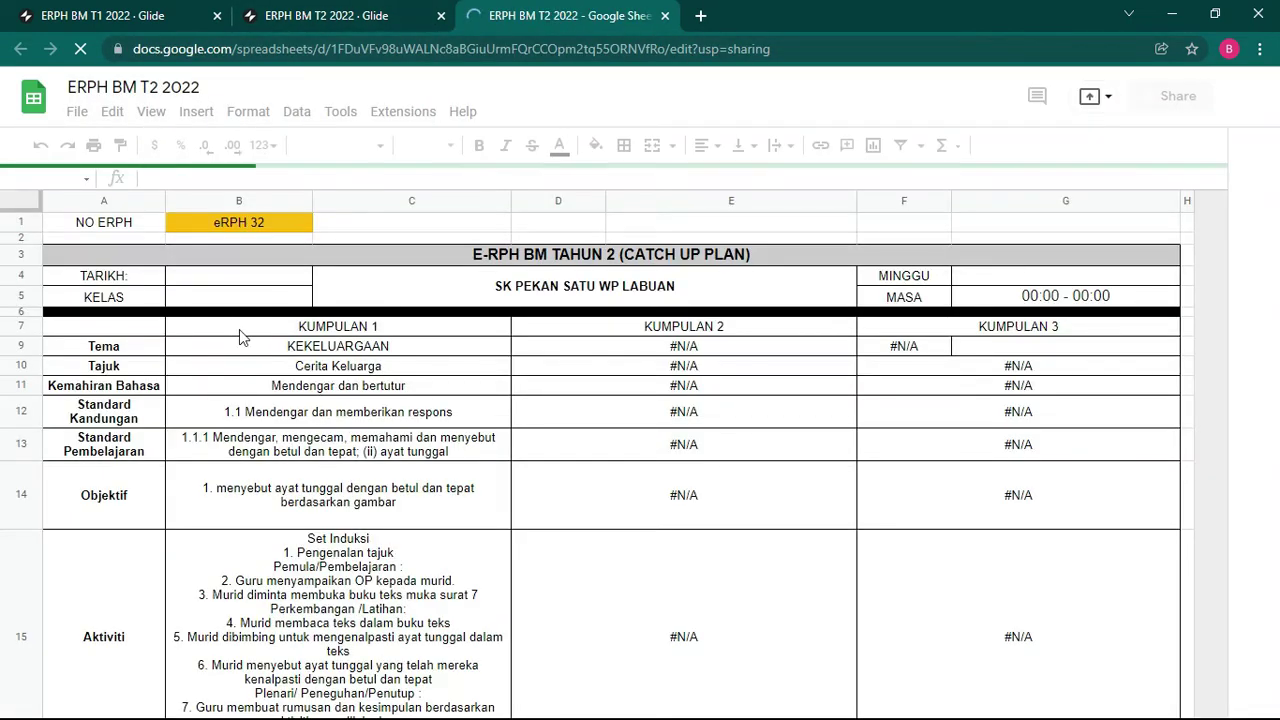
{"action": "scroll", "coordinate": [630, 410], "scroll_direction": "down", "scroll_amount": 4}
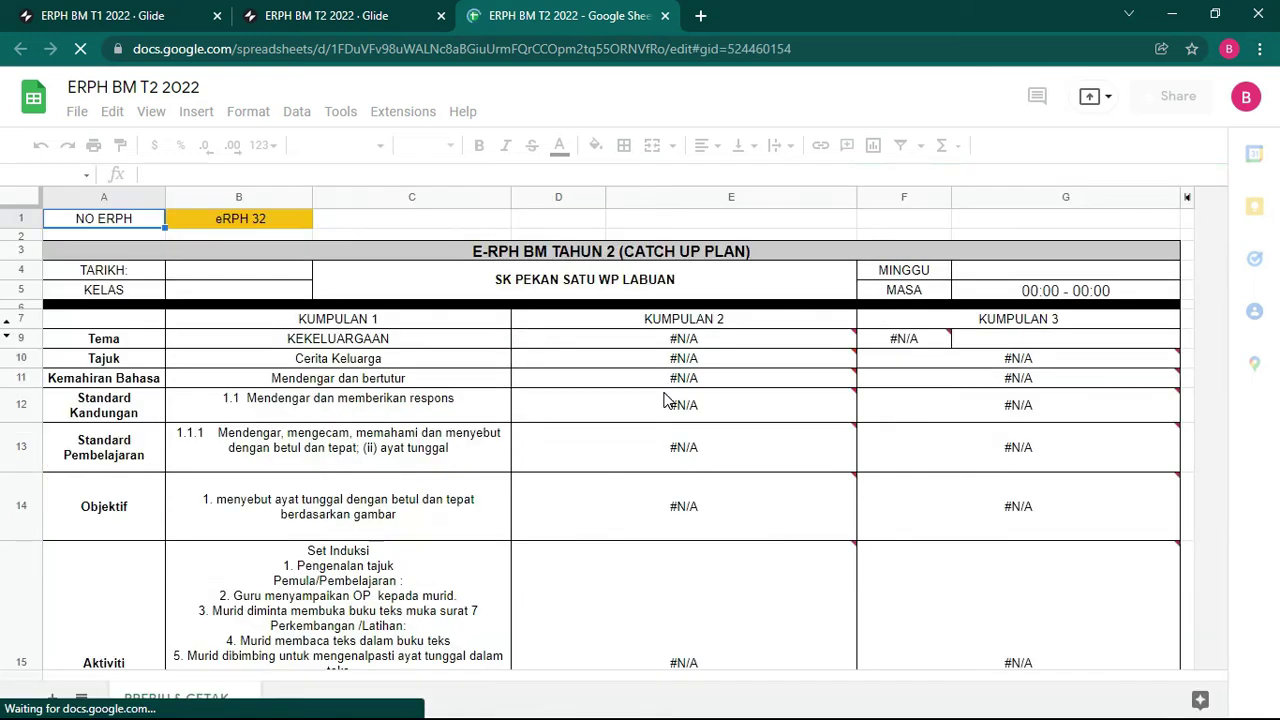
Step: Leave eRPH 1 and open the eRPH 32 lesson plan form in the preview
{"action": "left_click", "coordinate": [323, 15]}
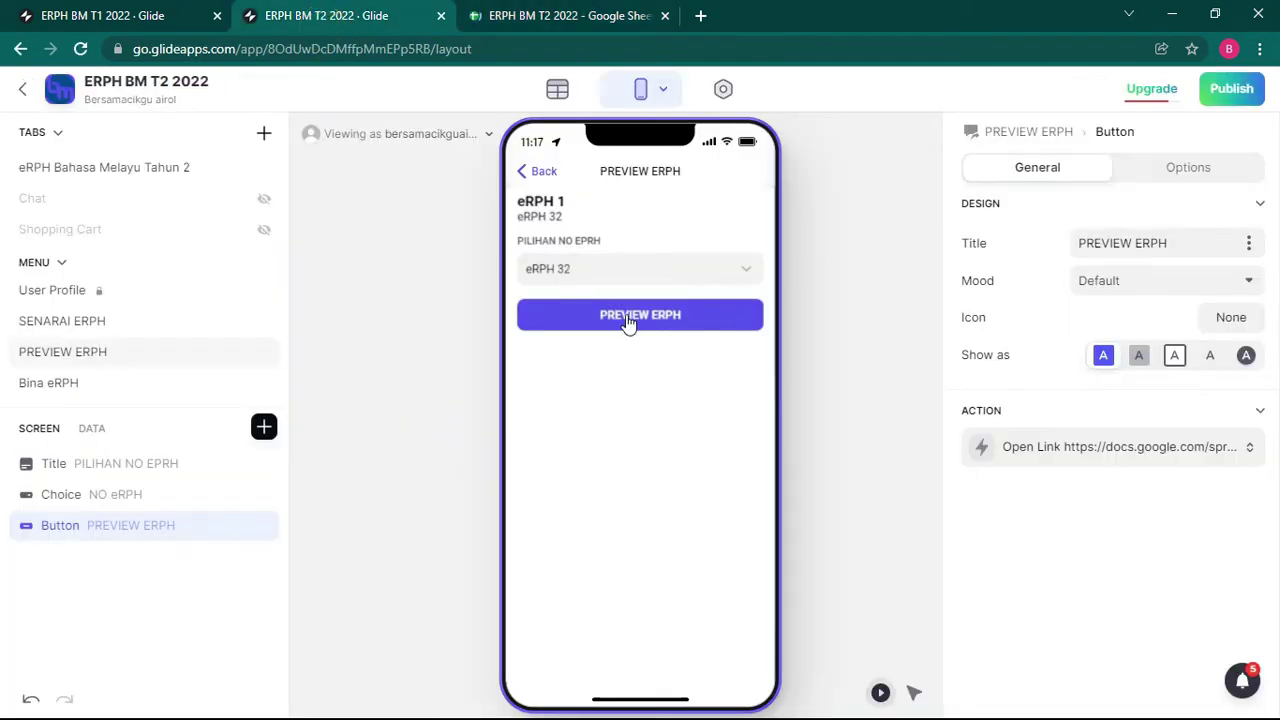
{"action": "left_click", "coordinate": [526, 168]}
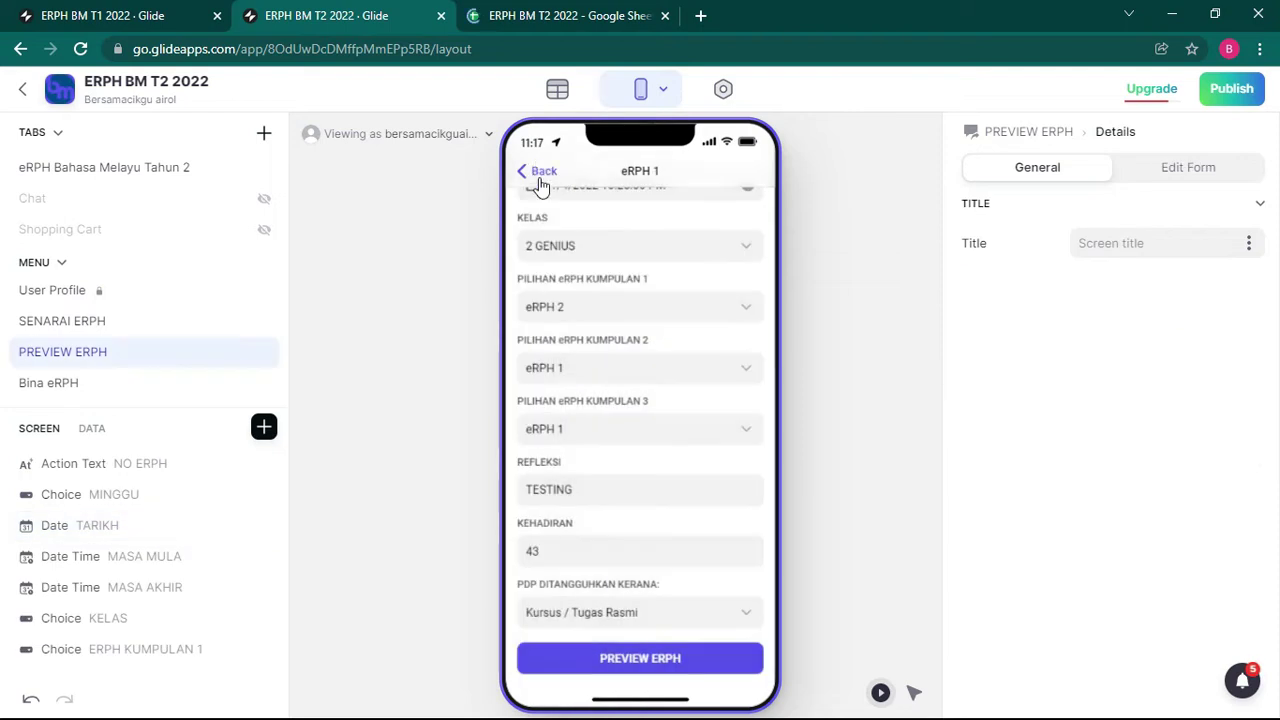
{"action": "left_click", "coordinate": [550, 190]}
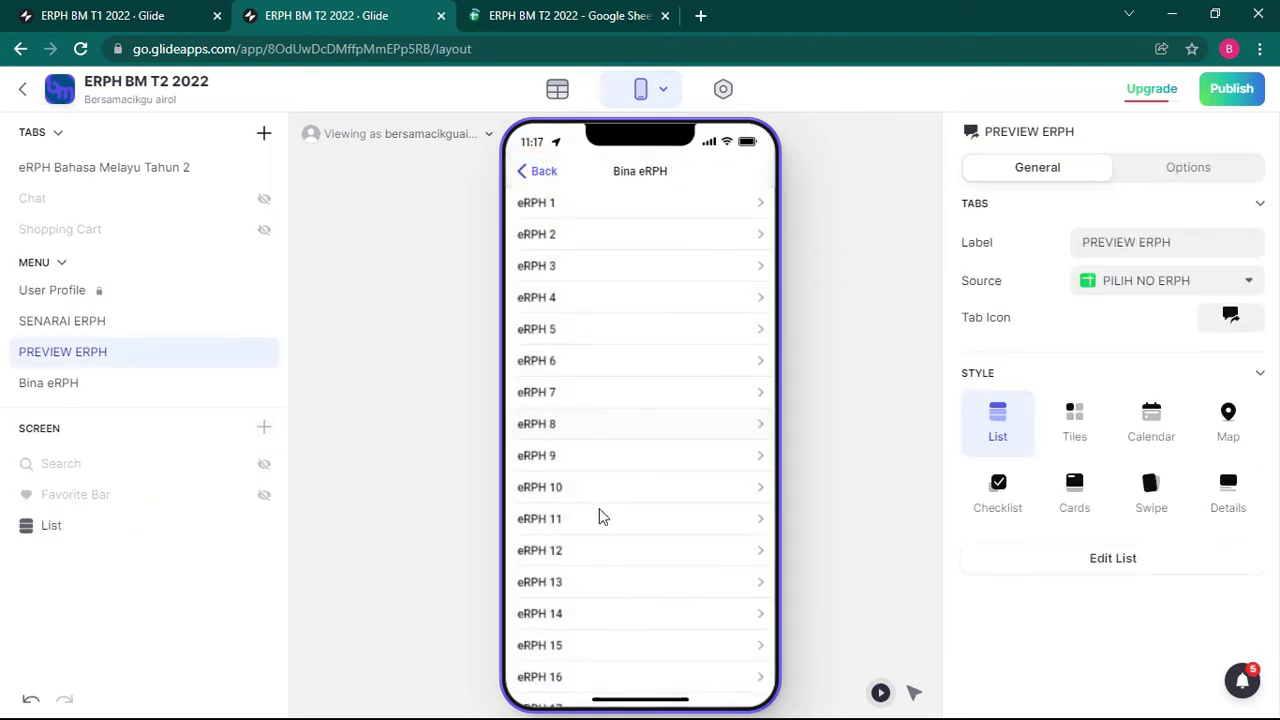
{"action": "scroll", "coordinate": [597, 520], "scroll_direction": "down", "scroll_amount": 4}
{"action": "scroll", "coordinate": [617, 570], "scroll_direction": "down", "scroll_amount": 3}
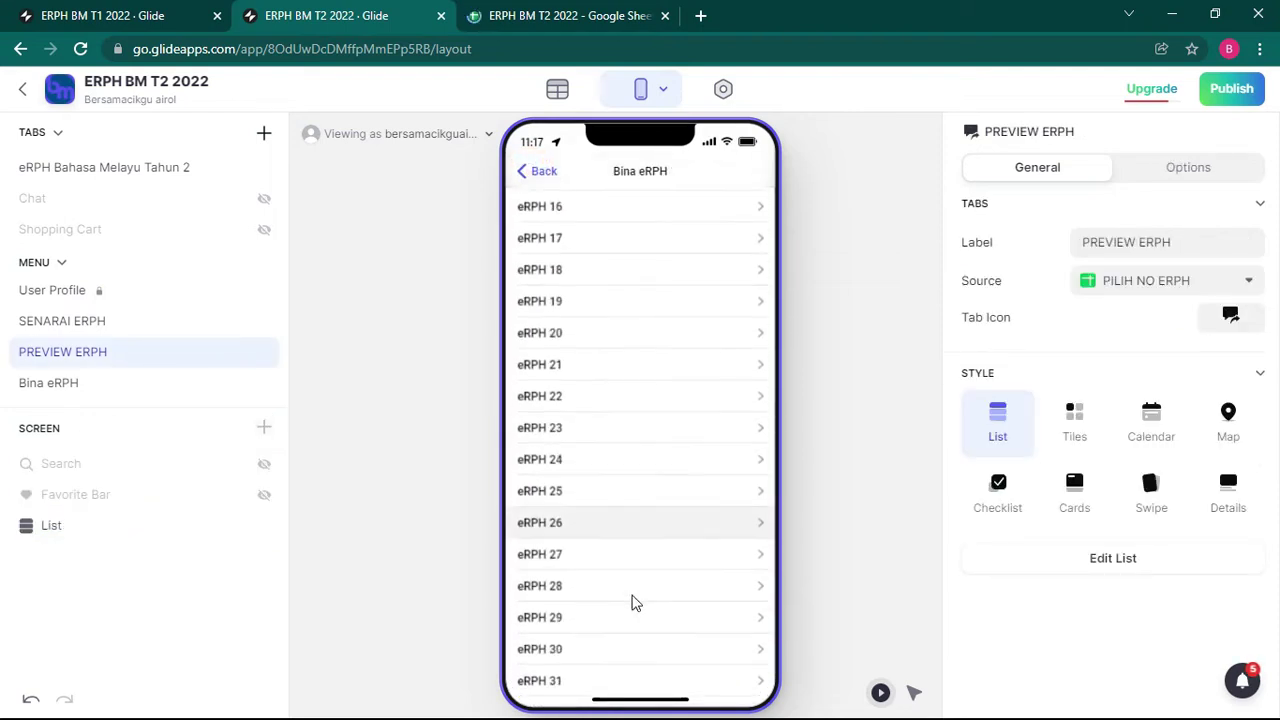
{"action": "left_click", "coordinate": [591, 533]}
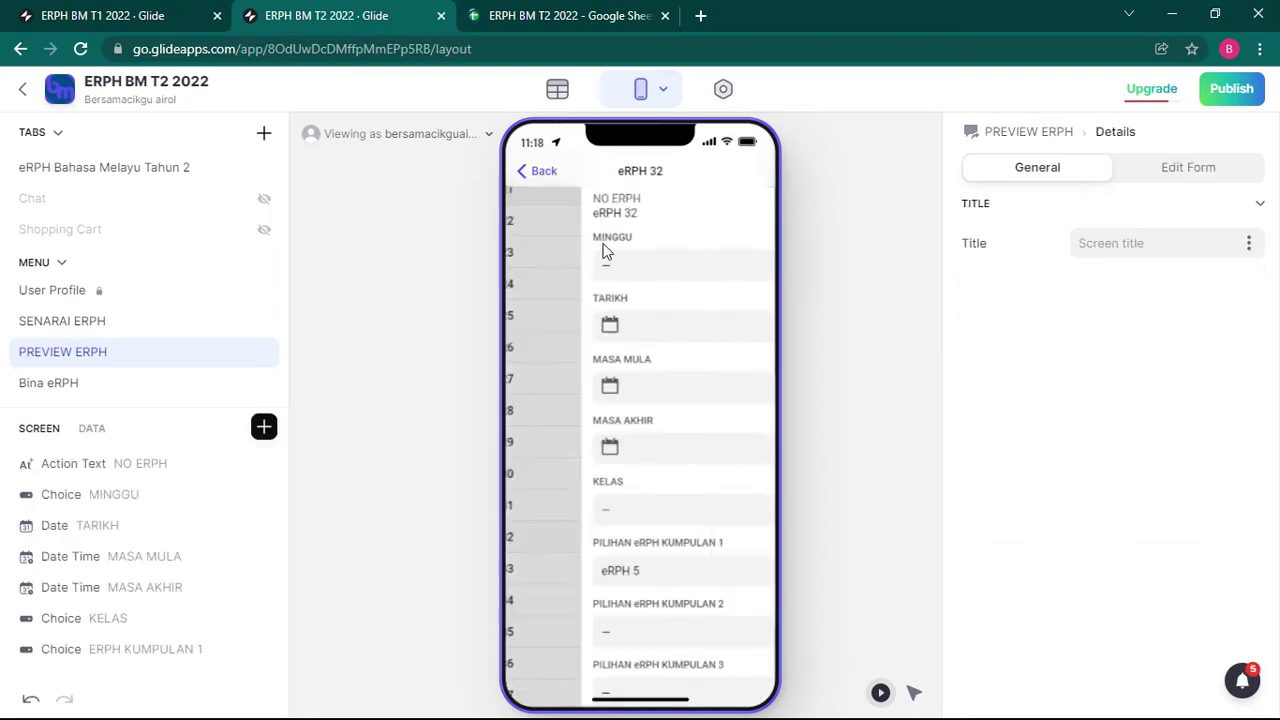
Step: Set MINGGU to week 1, TARIKH to 4 January 2022, start and end times, and class 2 BESTARI
{"action": "left_click", "coordinate": [604, 264]}
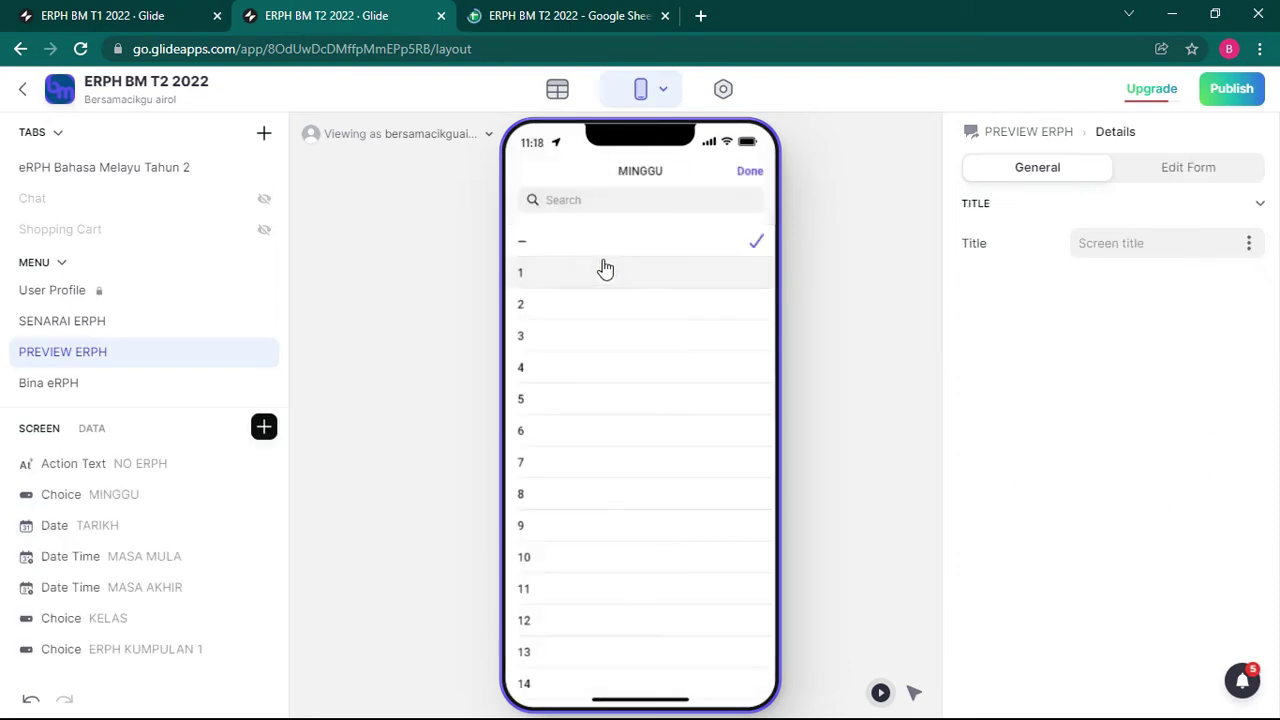
{"action": "left_click", "coordinate": [614, 268]}
{"action": "left_click", "coordinate": [580, 331]}
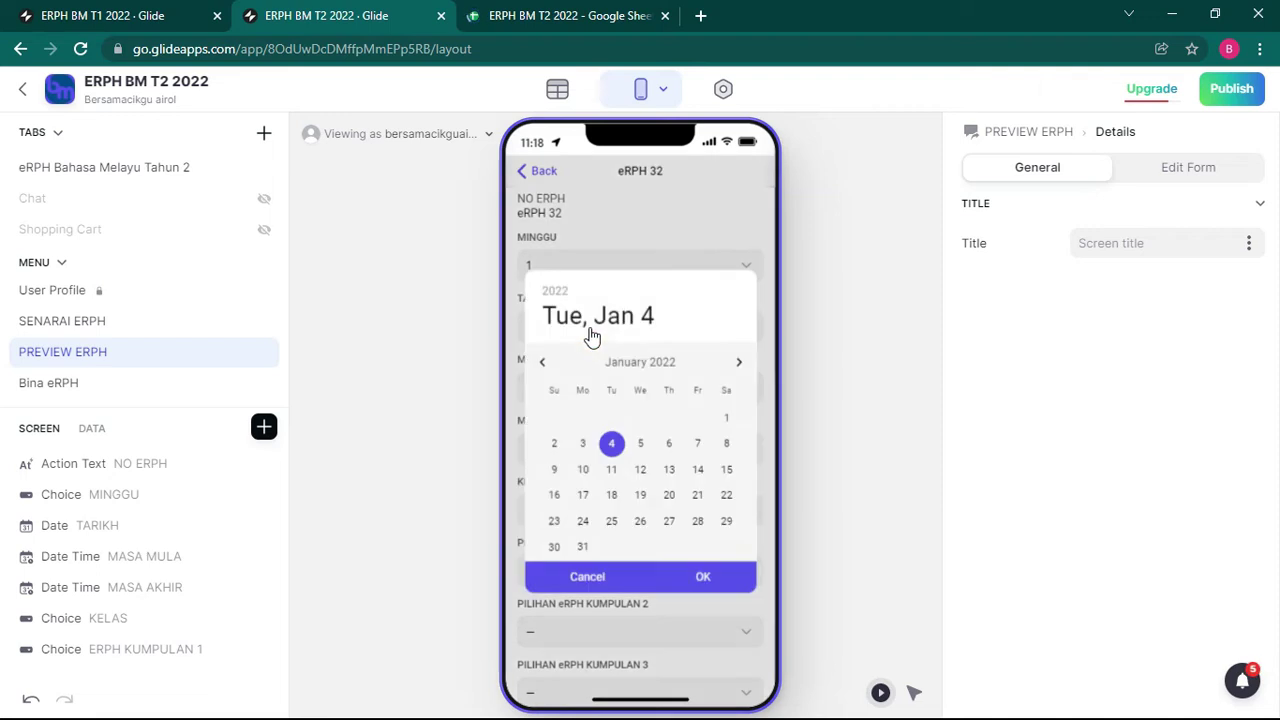
{"action": "left_click", "coordinate": [712, 575]}
{"action": "left_click", "coordinate": [606, 388]}
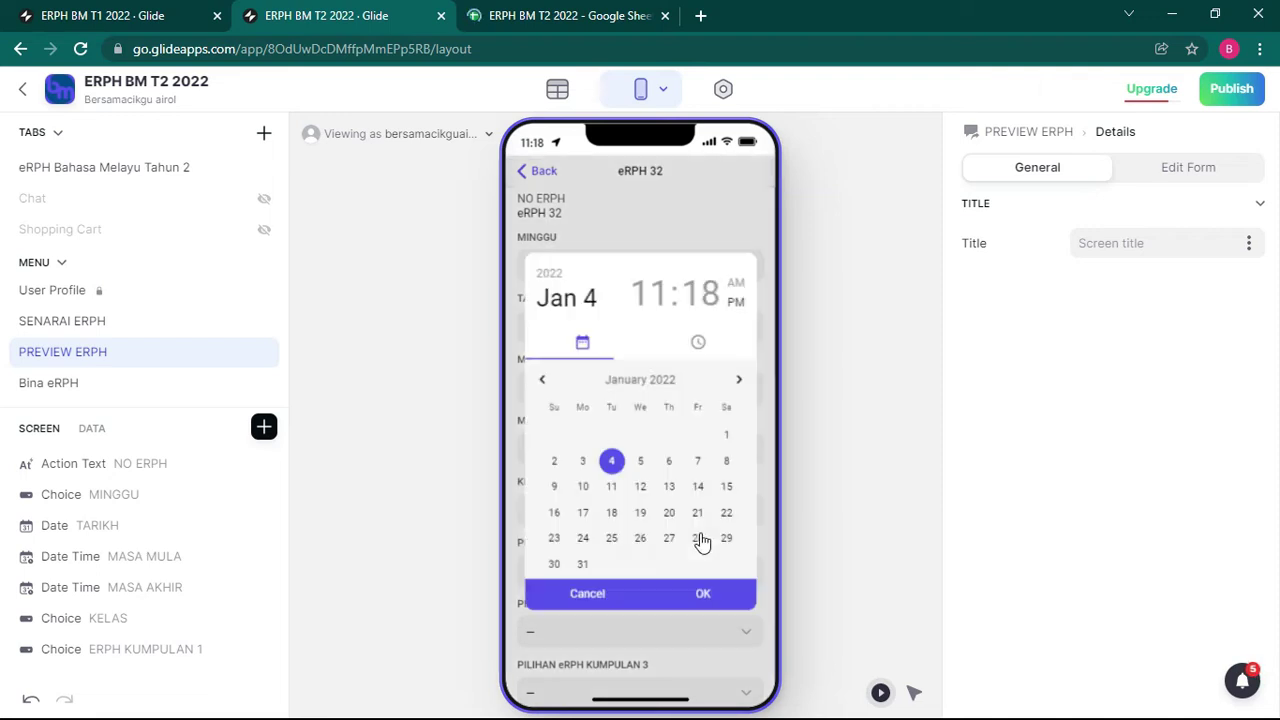
{"action": "left_click", "coordinate": [700, 588]}
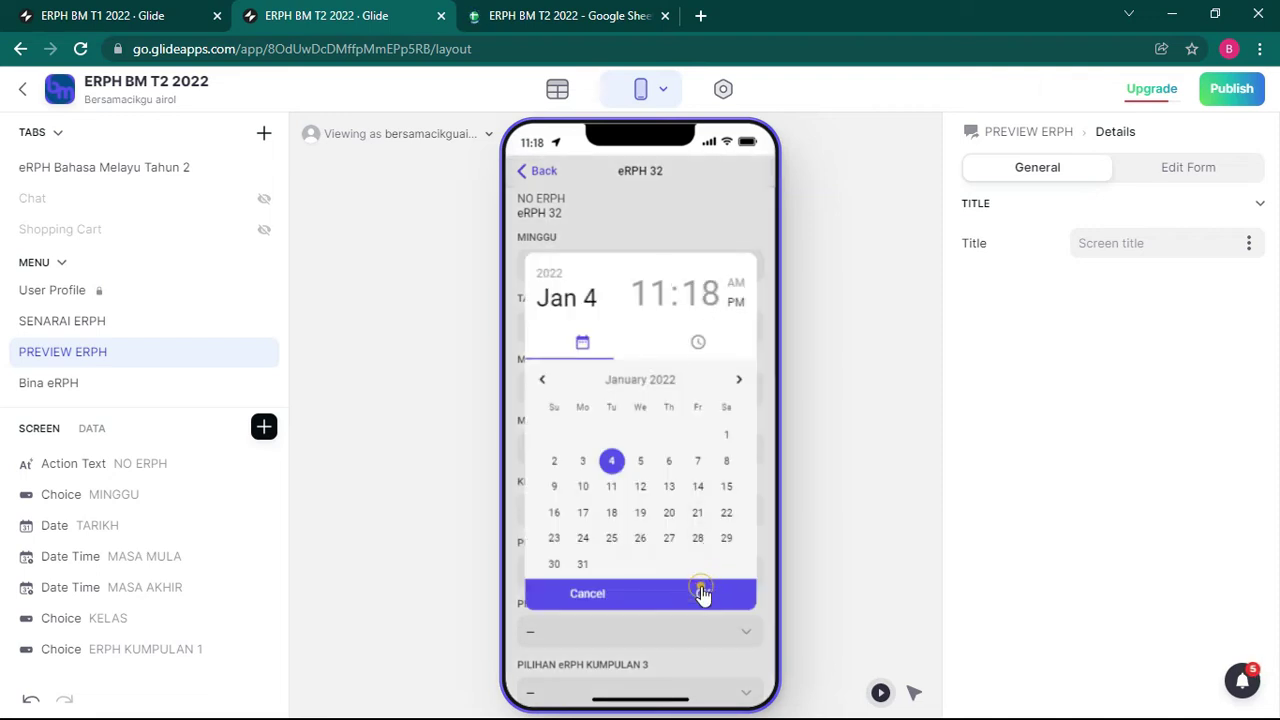
{"action": "left_click", "coordinate": [606, 446]}
{"action": "left_click", "coordinate": [703, 594]}
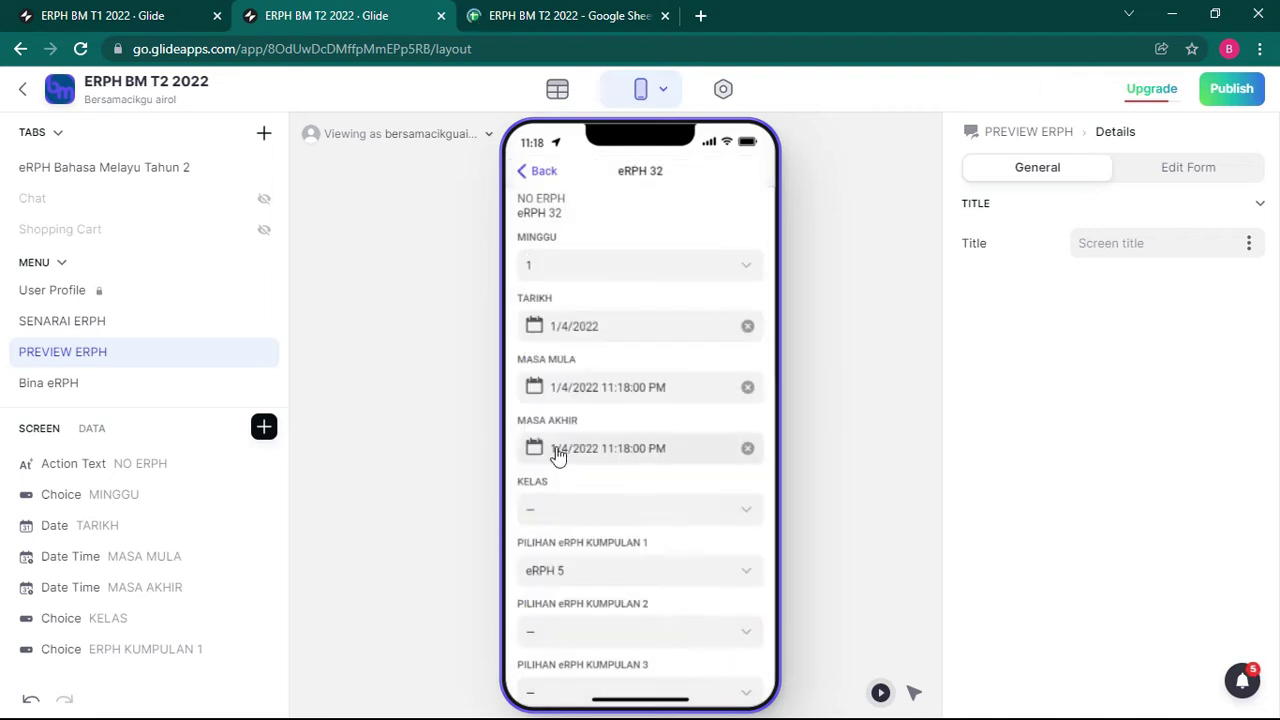
{"action": "left_click", "coordinate": [587, 516]}
{"action": "left_click", "coordinate": [589, 368]}
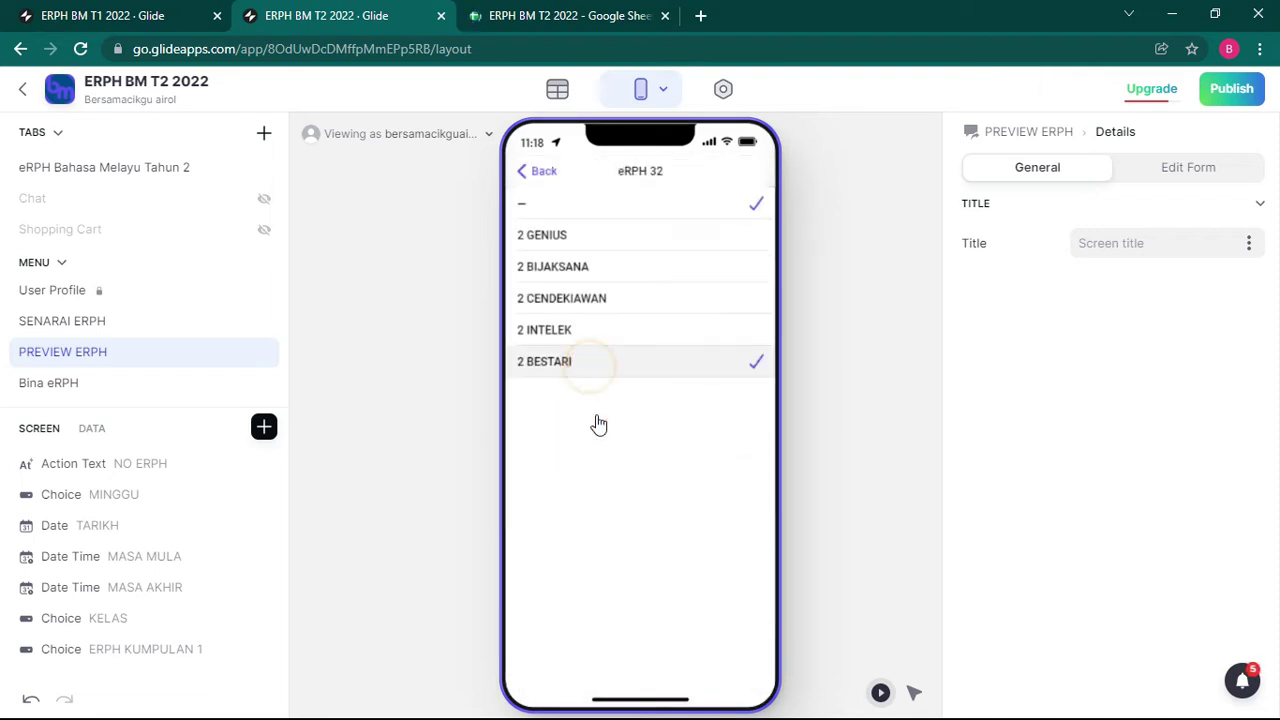
Step: Choose eRPH 7 for PILIHAN eRPH KUMPULAN 1, 2 and 3
{"action": "scroll", "coordinate": [603, 470], "scroll_direction": "down", "scroll_amount": 2}
{"action": "left_click", "coordinate": [603, 426]}
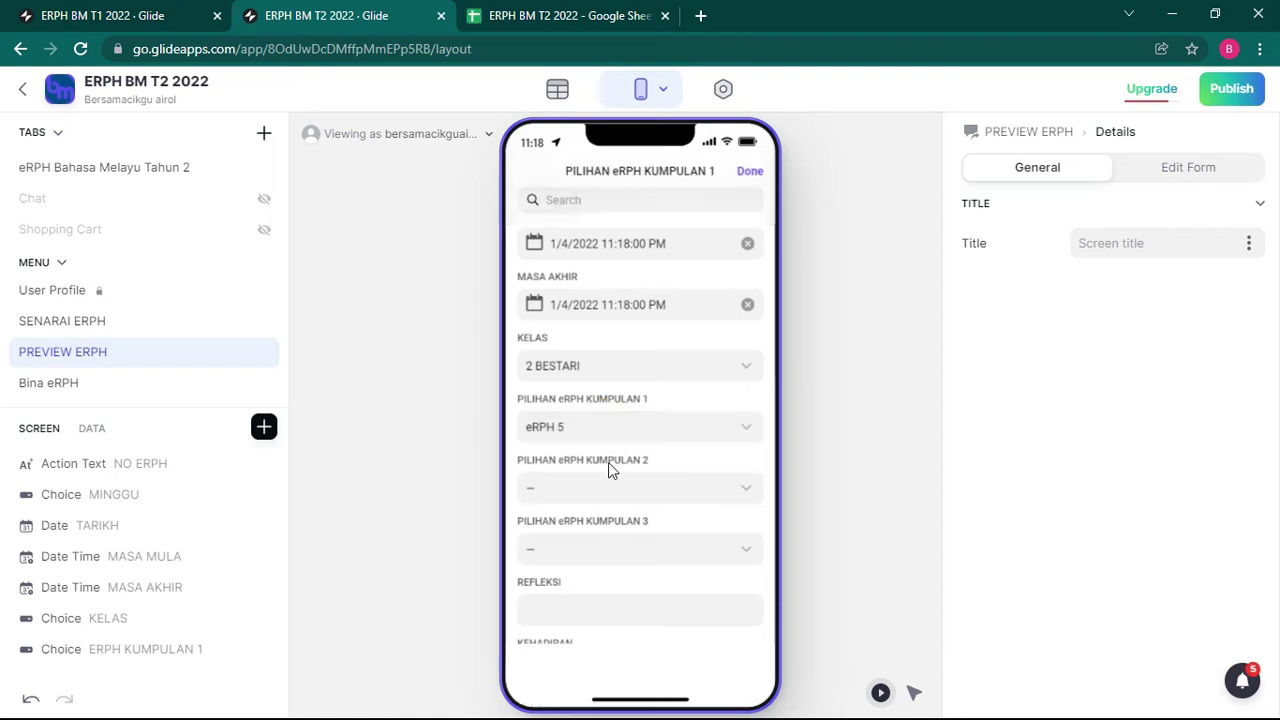
{"action": "left_click", "coordinate": [600, 463]}
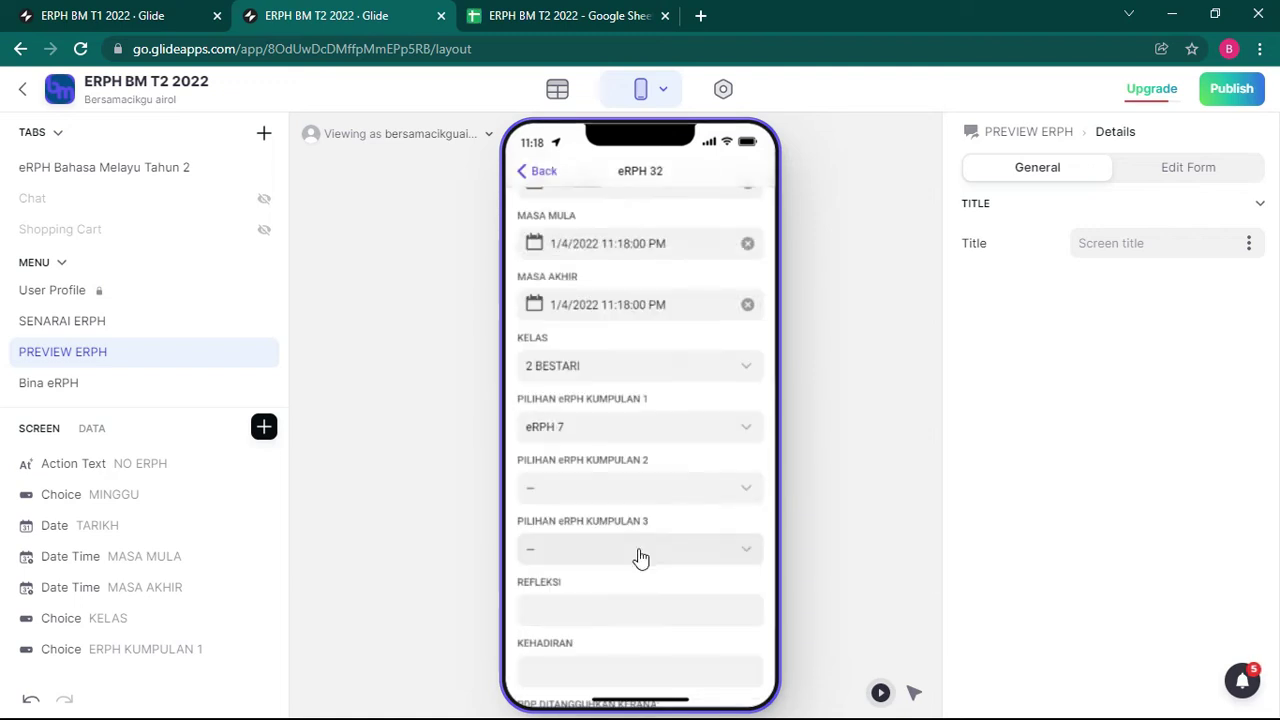
{"action": "left_click", "coordinate": [623, 482]}
{"action": "left_click", "coordinate": [580, 464]}
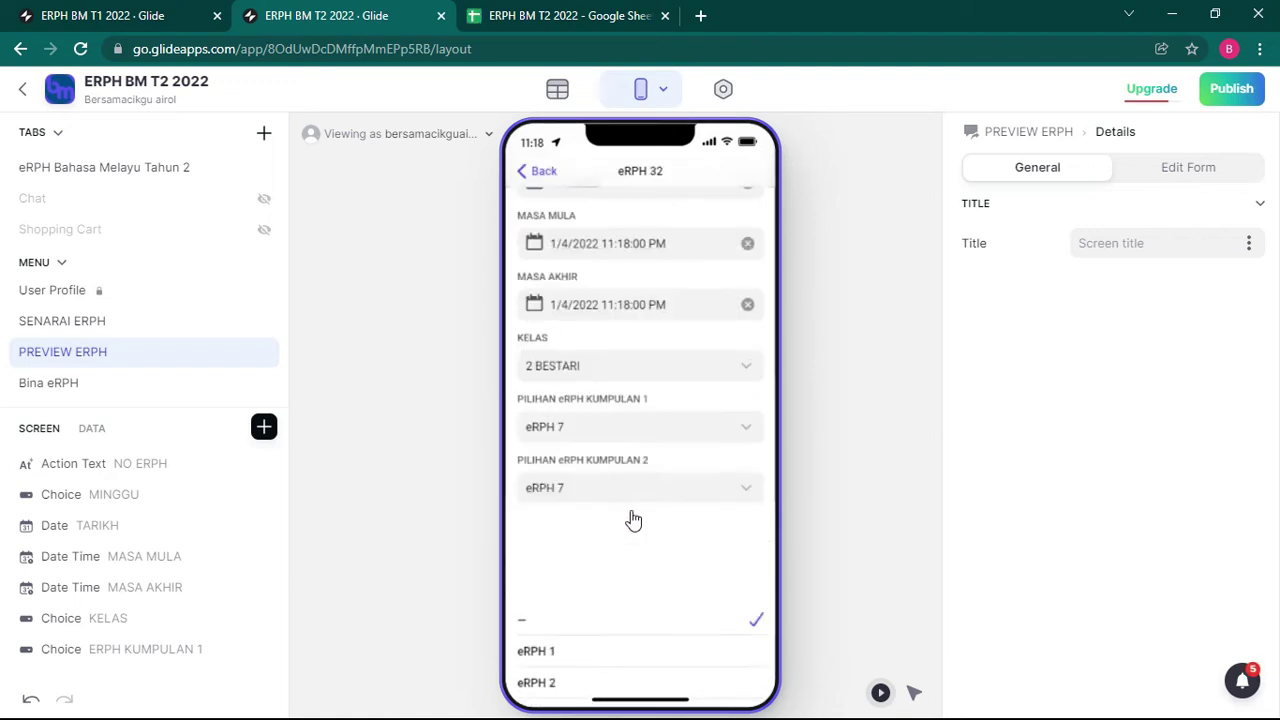
{"action": "left_click", "coordinate": [634, 549]}
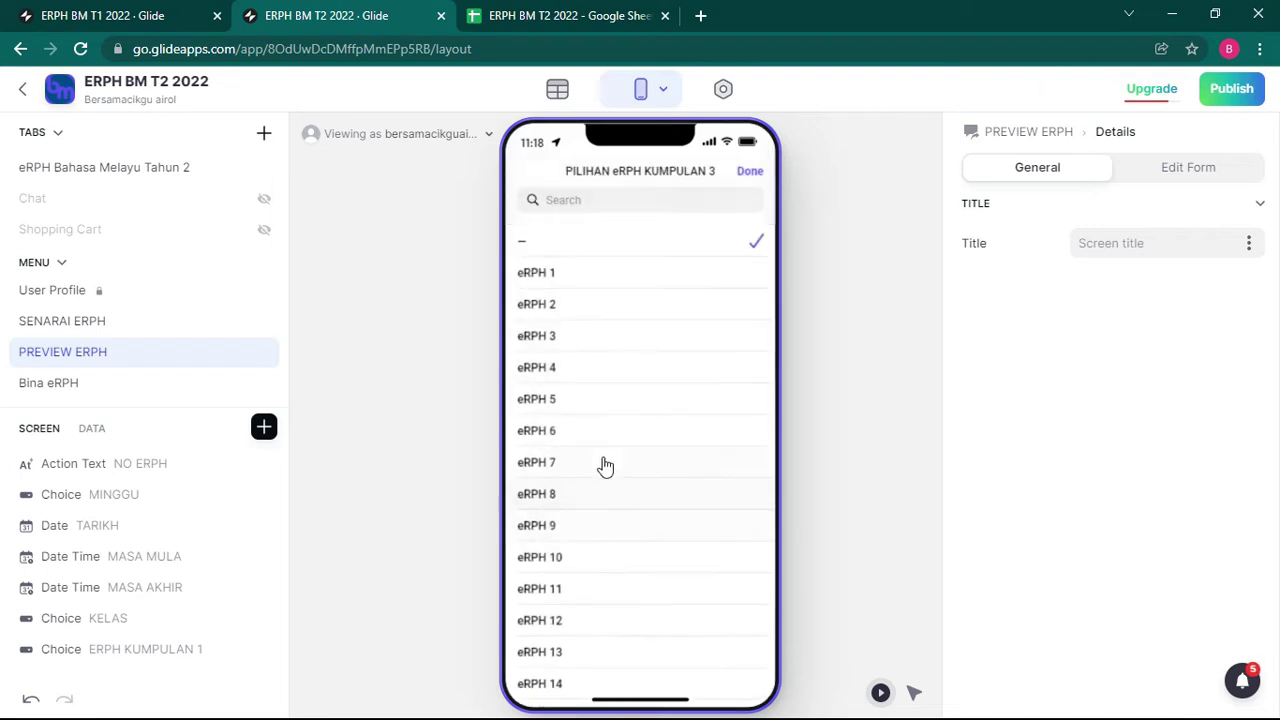
{"action": "left_click", "coordinate": [605, 465]}
Step: Enter reflection TEST, attendance 1, reason Cuti Umum / Peristiwa, and submit the form
{"action": "scroll", "coordinate": [640, 495], "scroll_direction": "down", "scroll_amount": 2}
{"action": "left_click", "coordinate": [584, 485]}
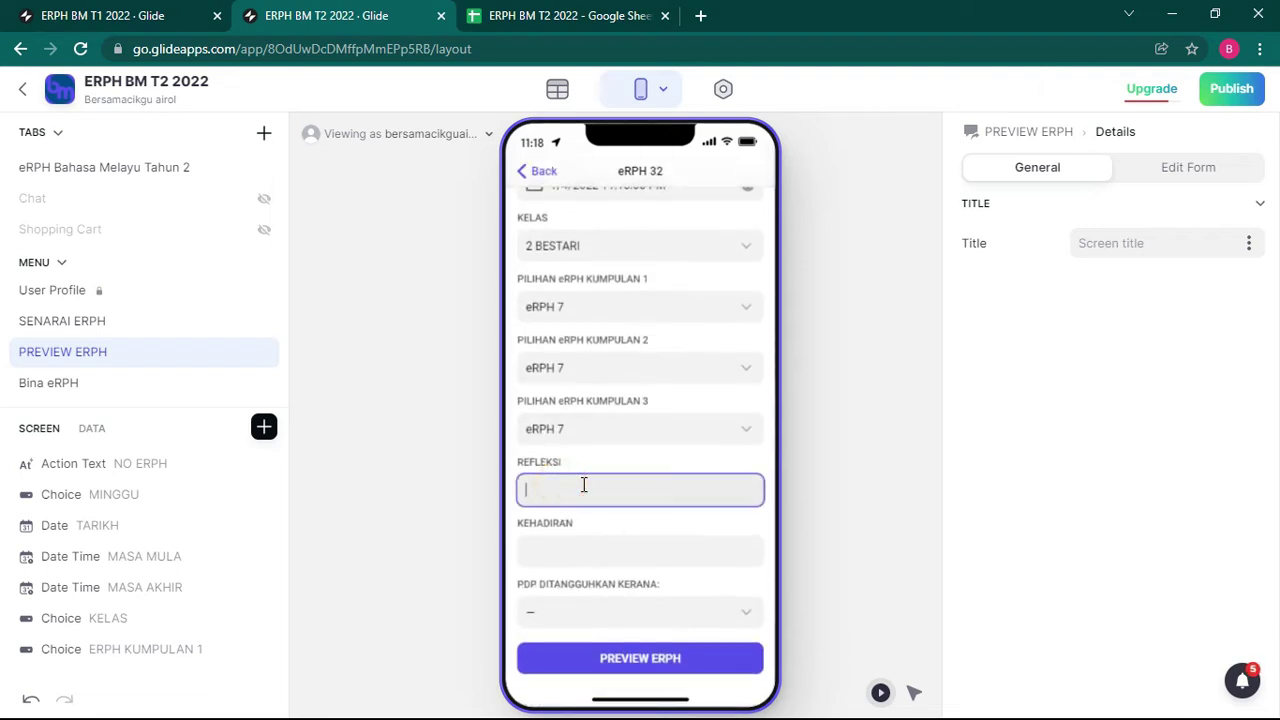
{"action": "left_click", "coordinate": [605, 549]}
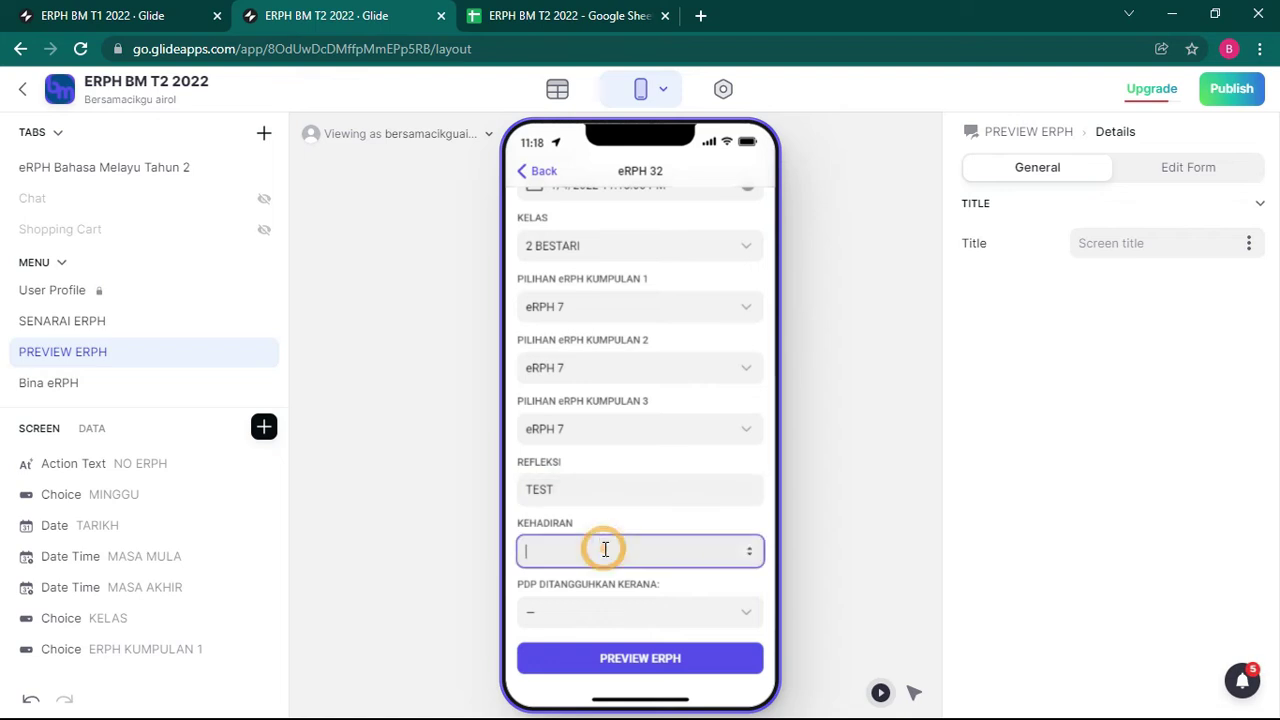
{"action": "left_click", "coordinate": [552, 612]}
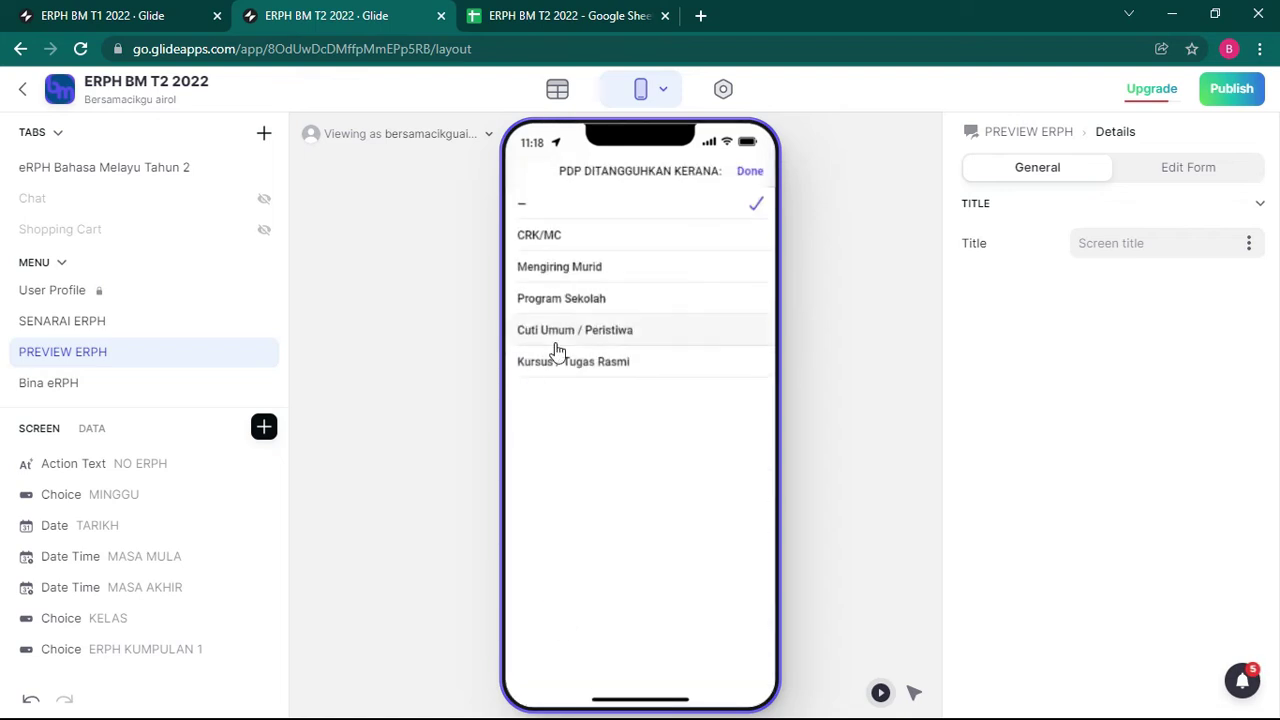
{"action": "left_click", "coordinate": [562, 330]}
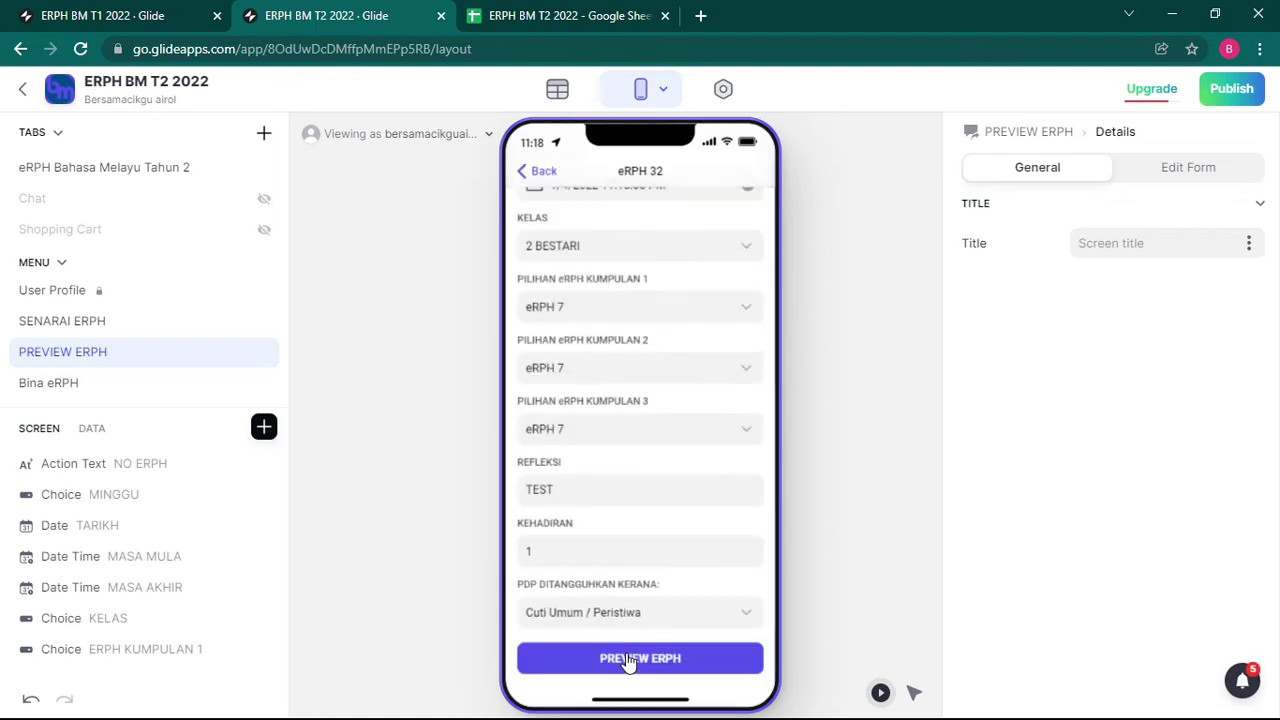
{"action": "left_click", "coordinate": [628, 660]}
Step: Open the generated eRPH sheet, inspect the #N/A in F9, and merge F9:G9
{"action": "left_click", "coordinate": [598, 322]}
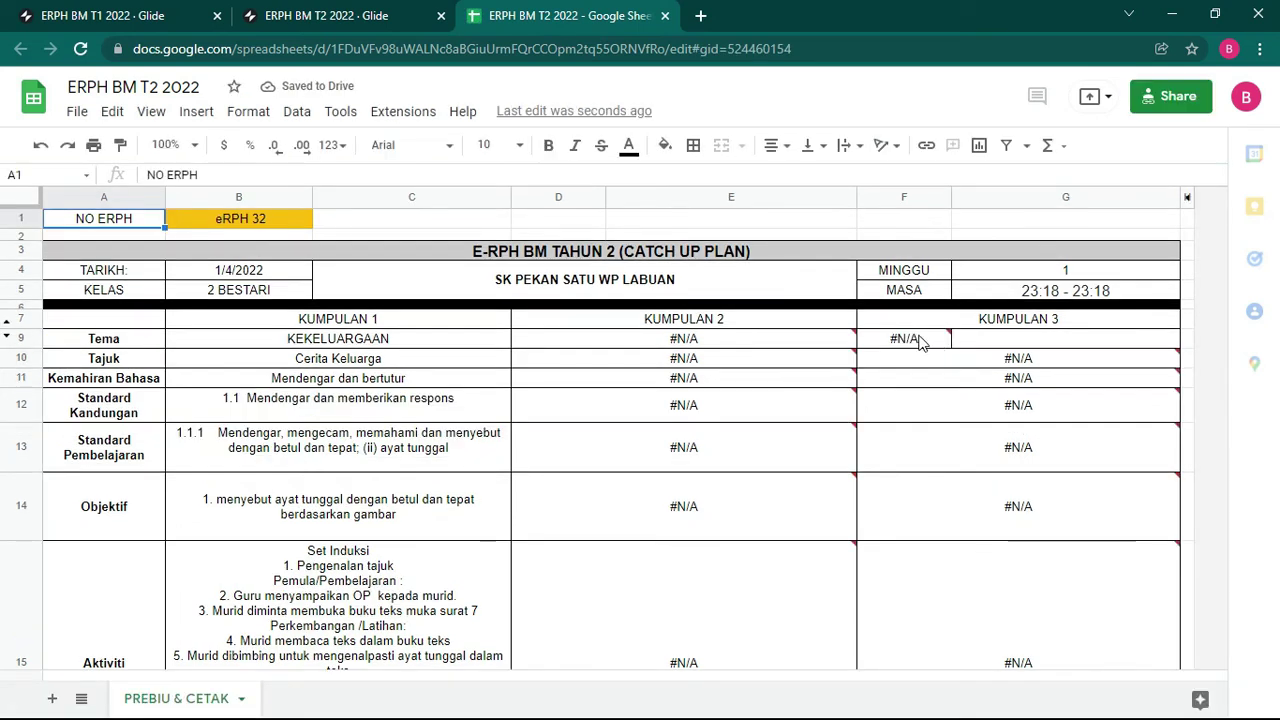
{"action": "left_click", "coordinate": [922, 342]}
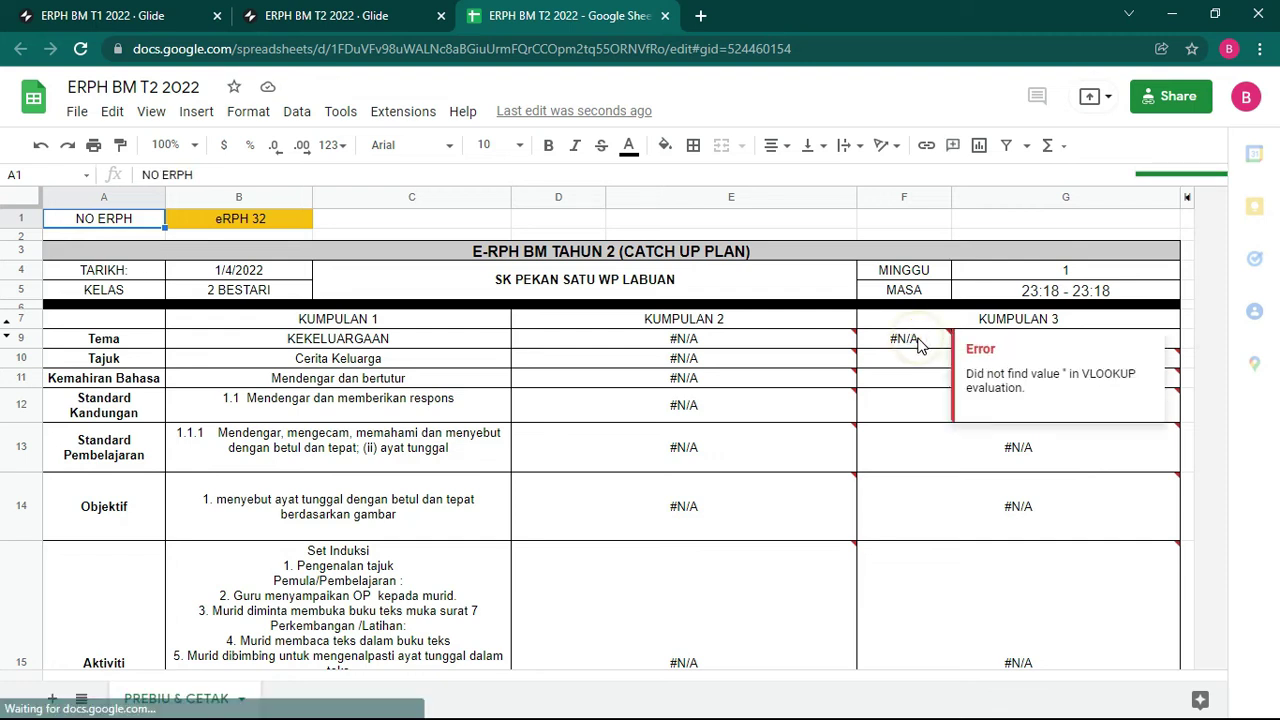
{"action": "left_click", "coordinate": [920, 376]}
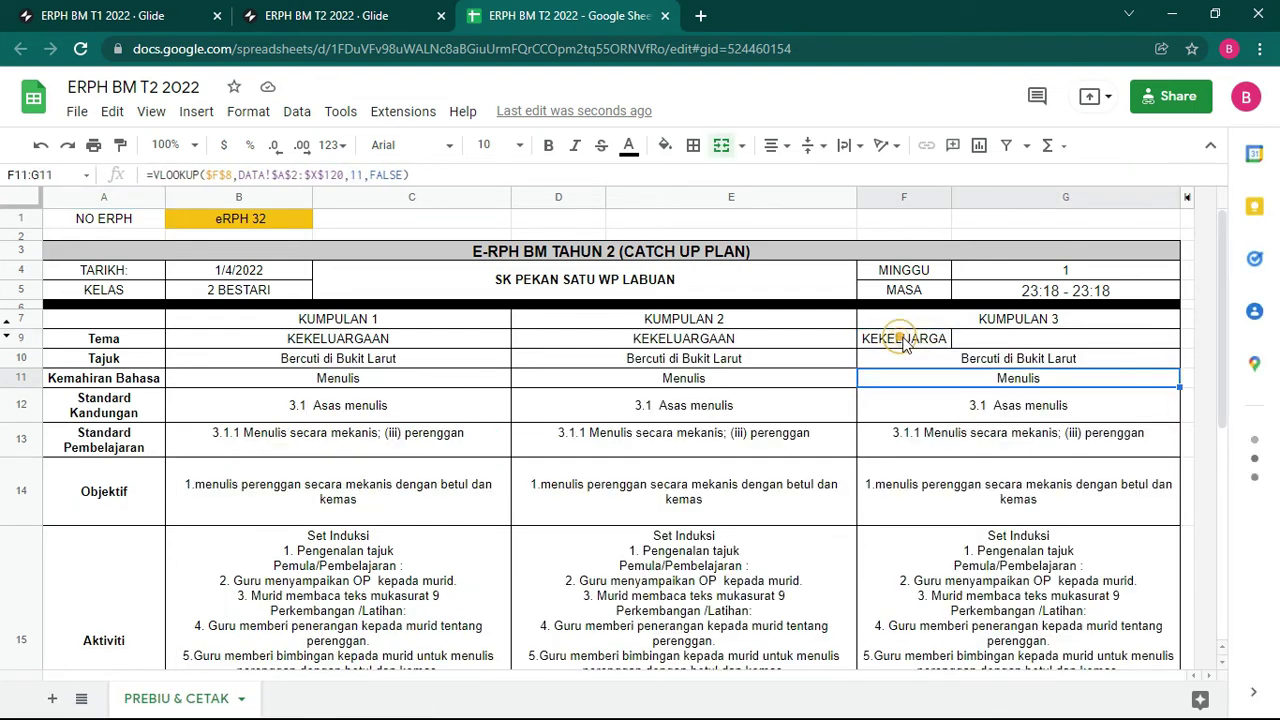
{"action": "left_click_drag", "start_coordinate": [908, 338], "coordinate": [1000, 340]}
{"action": "left_click", "coordinate": [721, 145]}
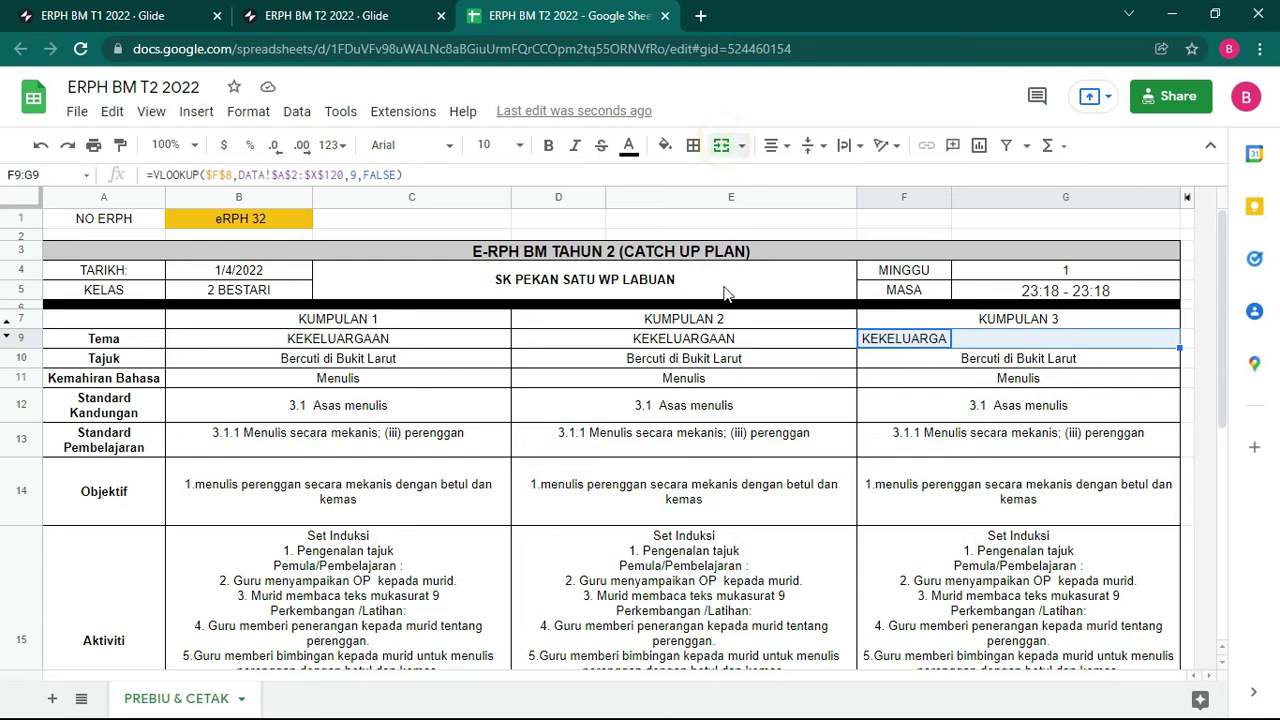
{"action": "left_click", "coordinate": [645, 410]}
{"action": "scroll", "coordinate": [640, 415], "scroll_direction": "down", "scroll_amount": 10}
Step: Merge the labels A16:B16, A17:B17 and A18:B18 into single cells
{"action": "scroll", "coordinate": [640, 415], "scroll_direction": "up", "scroll_amount": 8}
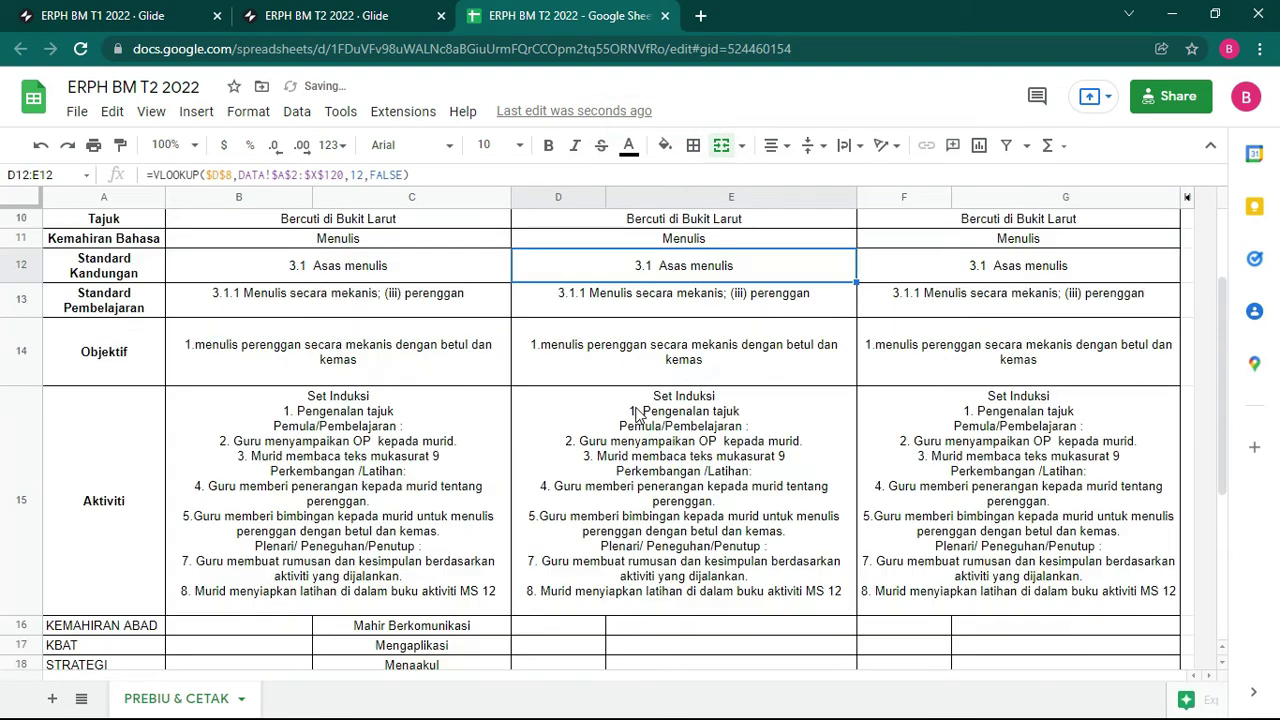
{"action": "scroll", "coordinate": [633, 470], "scroll_direction": "down", "scroll_amount": 4}
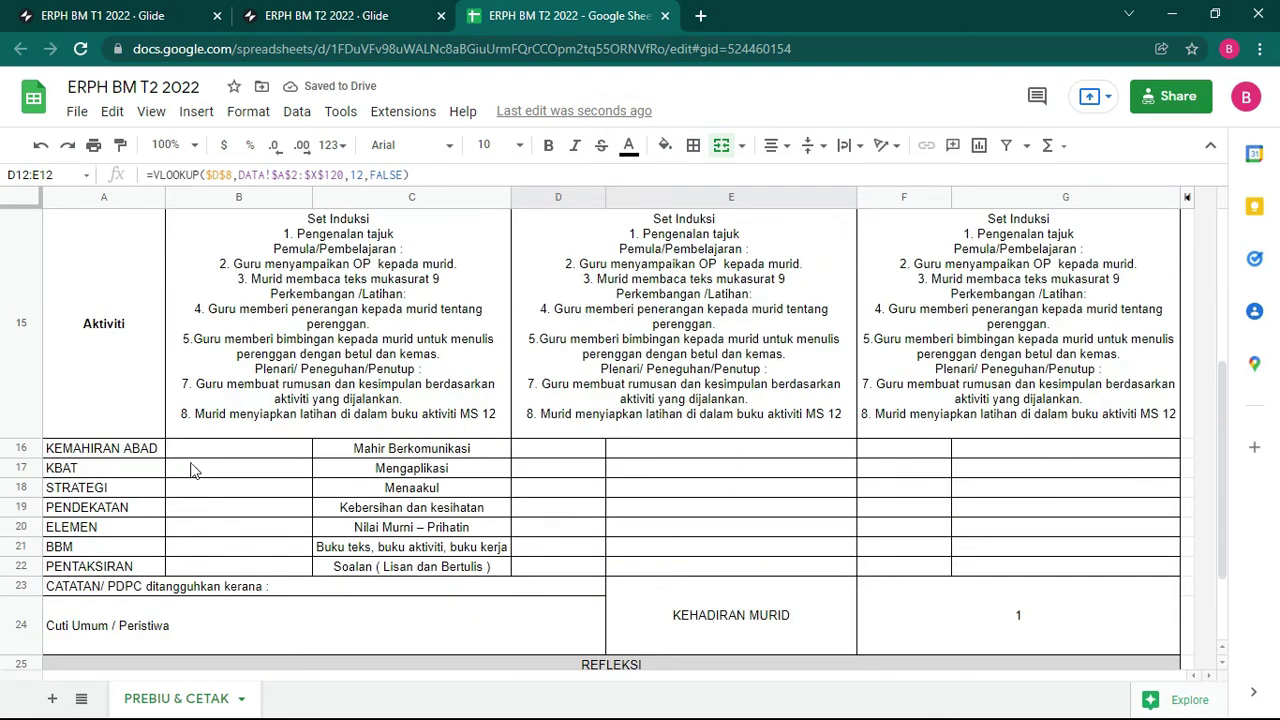
{"action": "left_click_drag", "start_coordinate": [112, 452], "coordinate": [240, 451]}
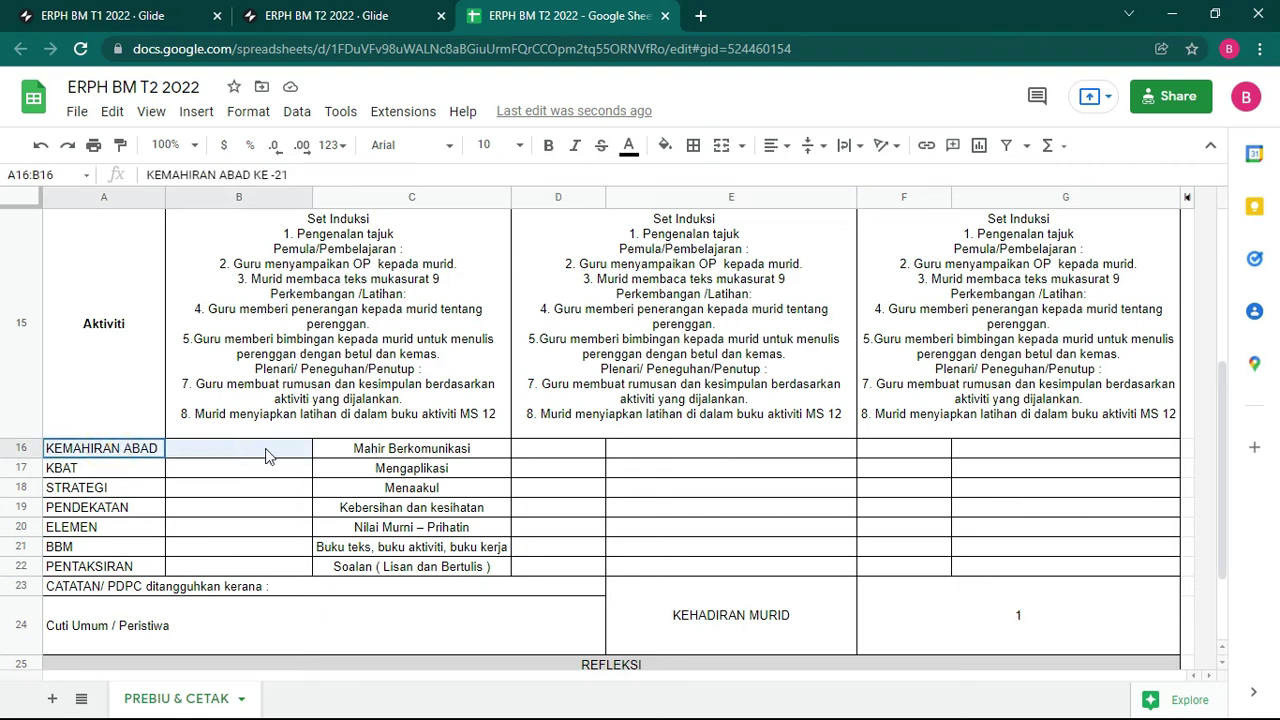
{"action": "left_click", "coordinate": [720, 147]}
{"action": "left_click_drag", "start_coordinate": [113, 476], "coordinate": [240, 469]}
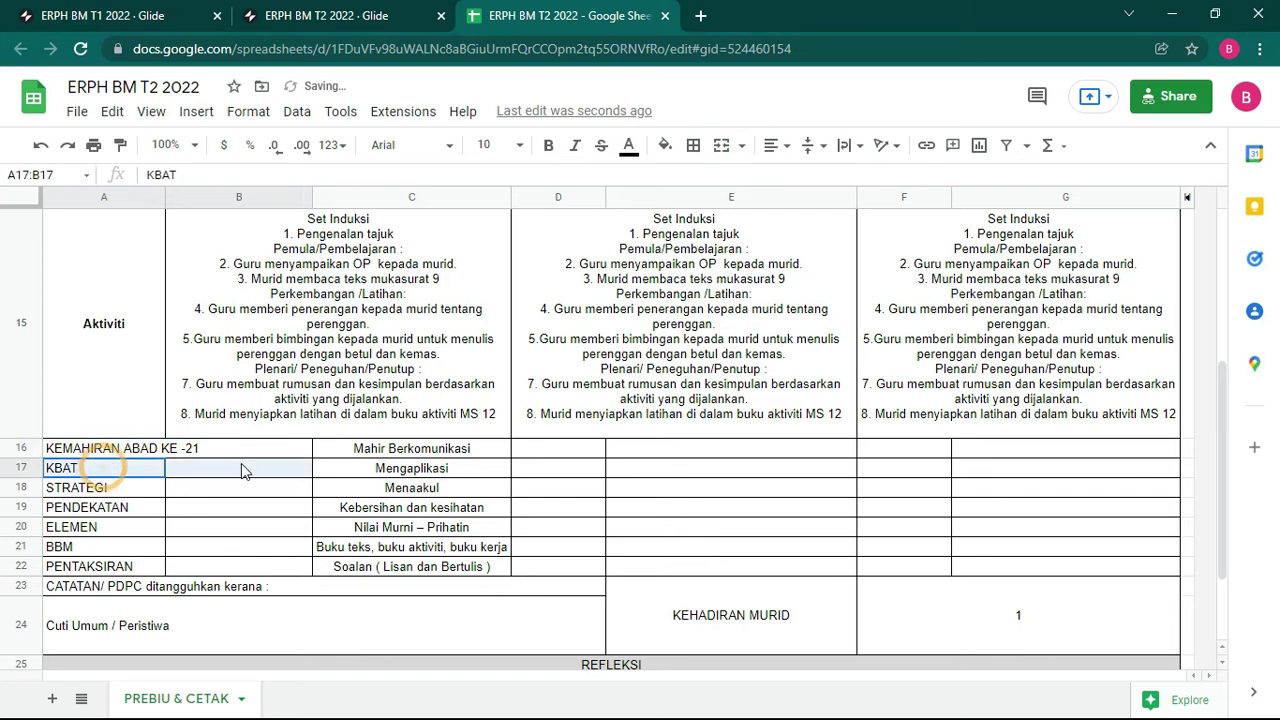
{"action": "left_click", "coordinate": [724, 147]}
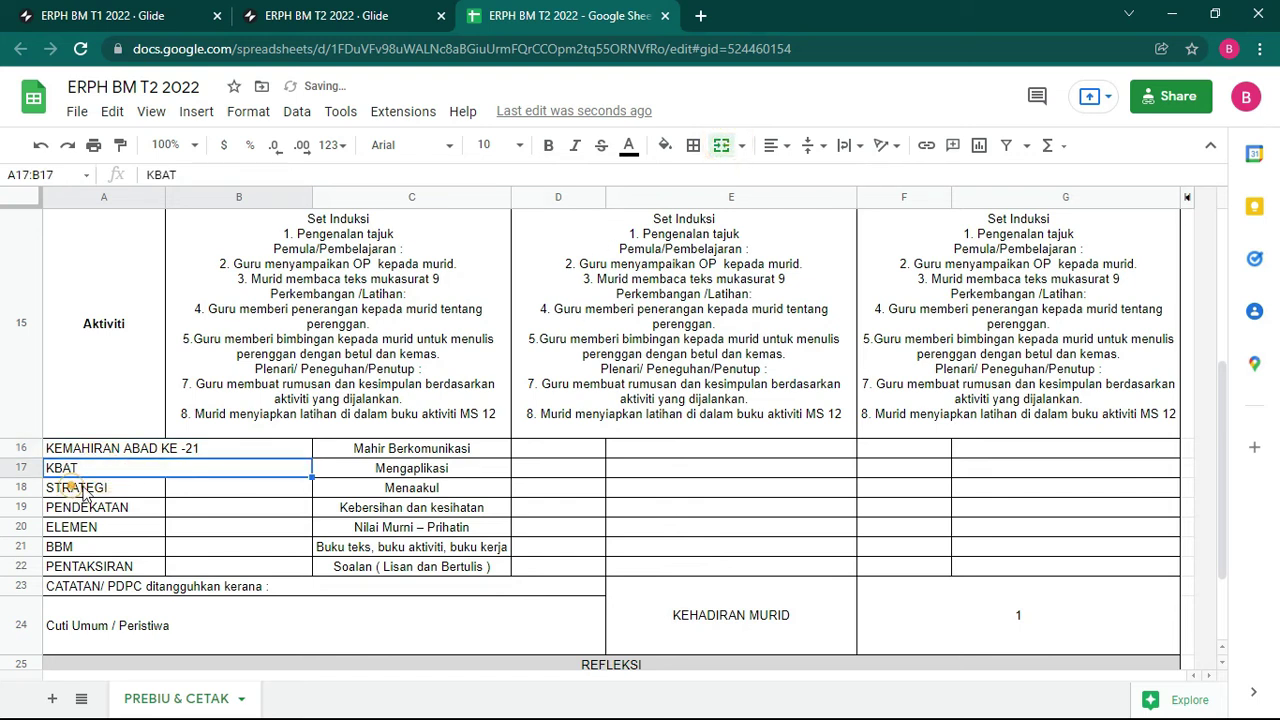
{"action": "left_click_drag", "start_coordinate": [85, 494], "coordinate": [235, 488]}
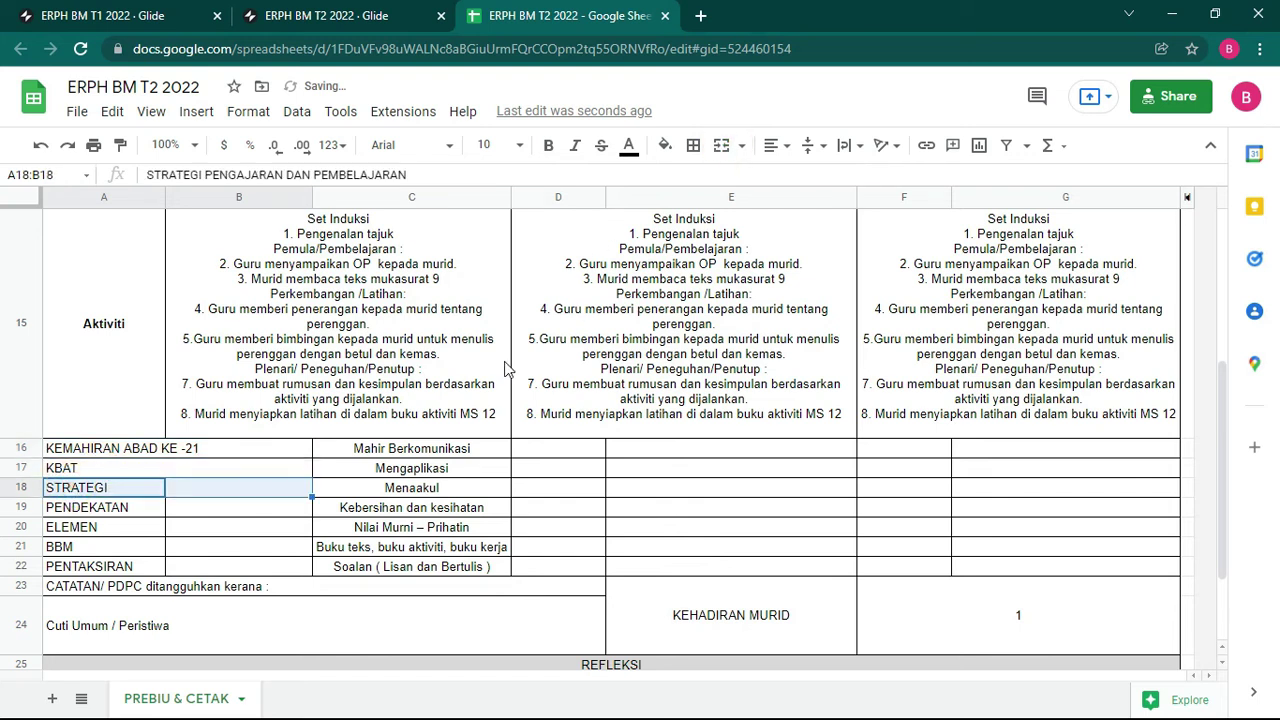
{"action": "left_click", "coordinate": [721, 148]}
Step: Auto-fit row 18's height and merge the row 19–22 labels across columns A and B
{"action": "left_click", "coordinate": [97, 507]}
{"action": "left_click_drag", "start_coordinate": [224, 514], "coordinate": [230, 510]}
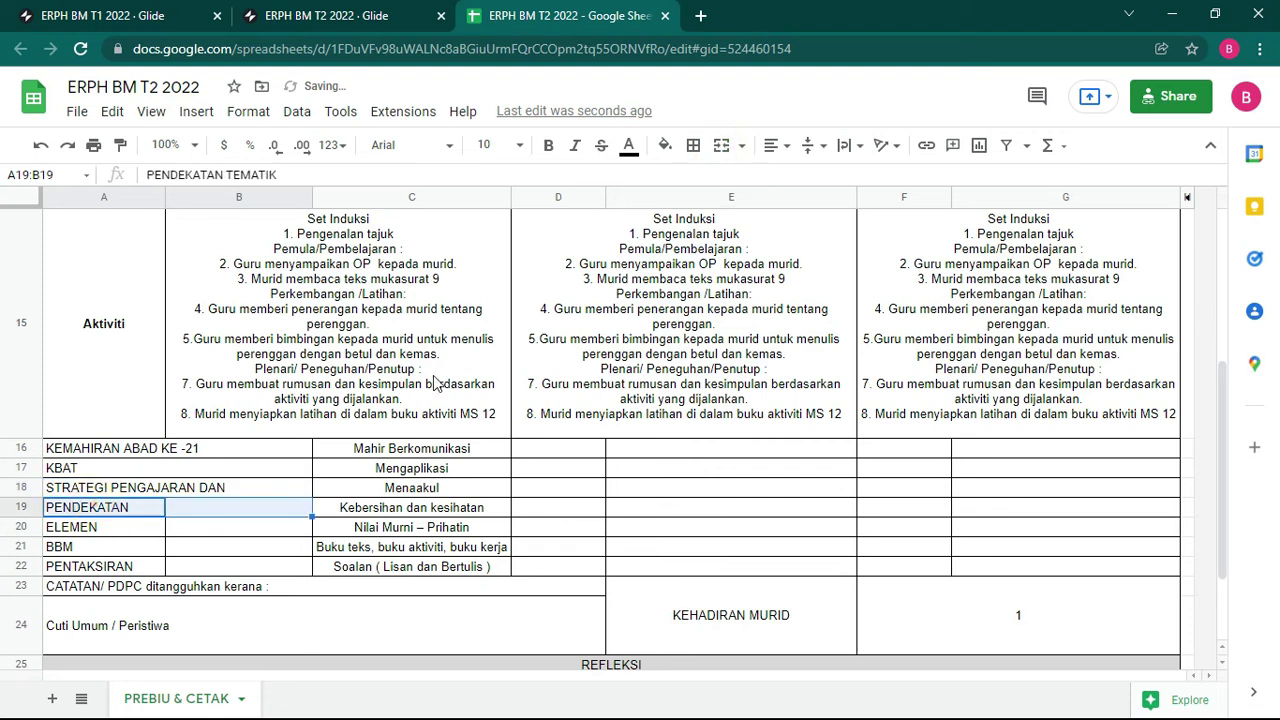
{"action": "double_click", "coordinate": [21, 495]}
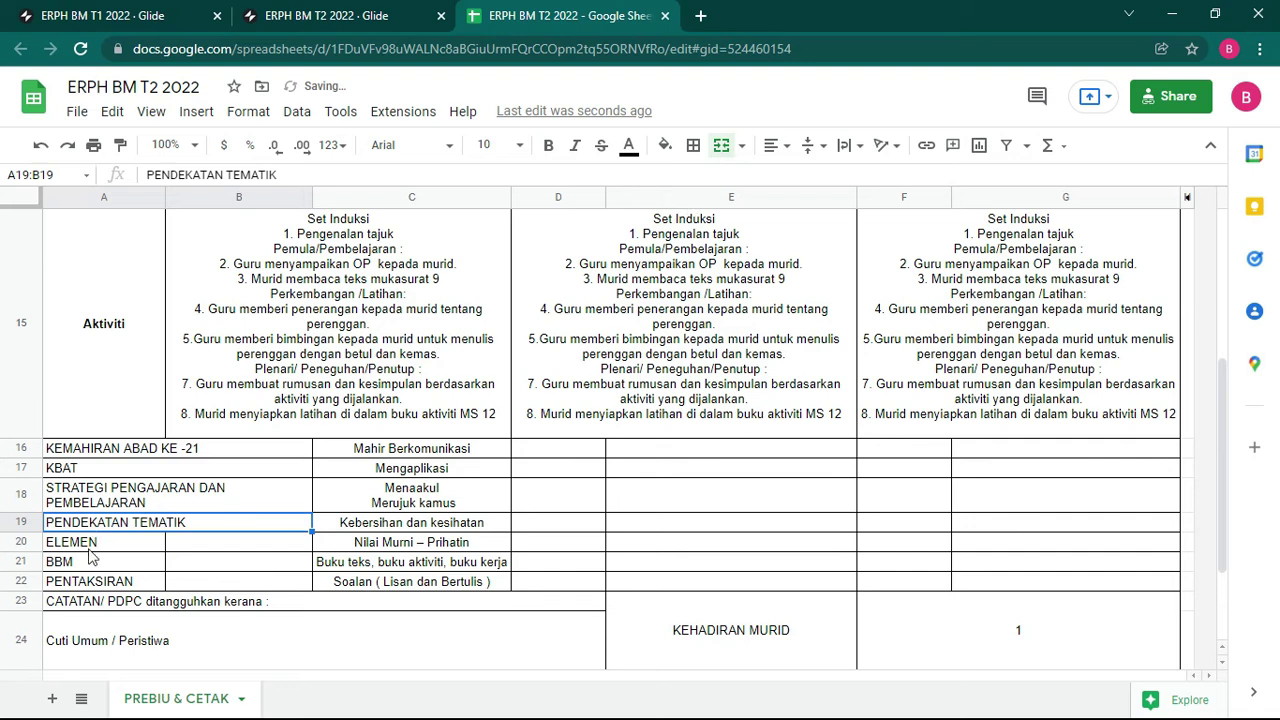
{"action": "left_click_drag", "start_coordinate": [90, 553], "coordinate": [243, 549]}
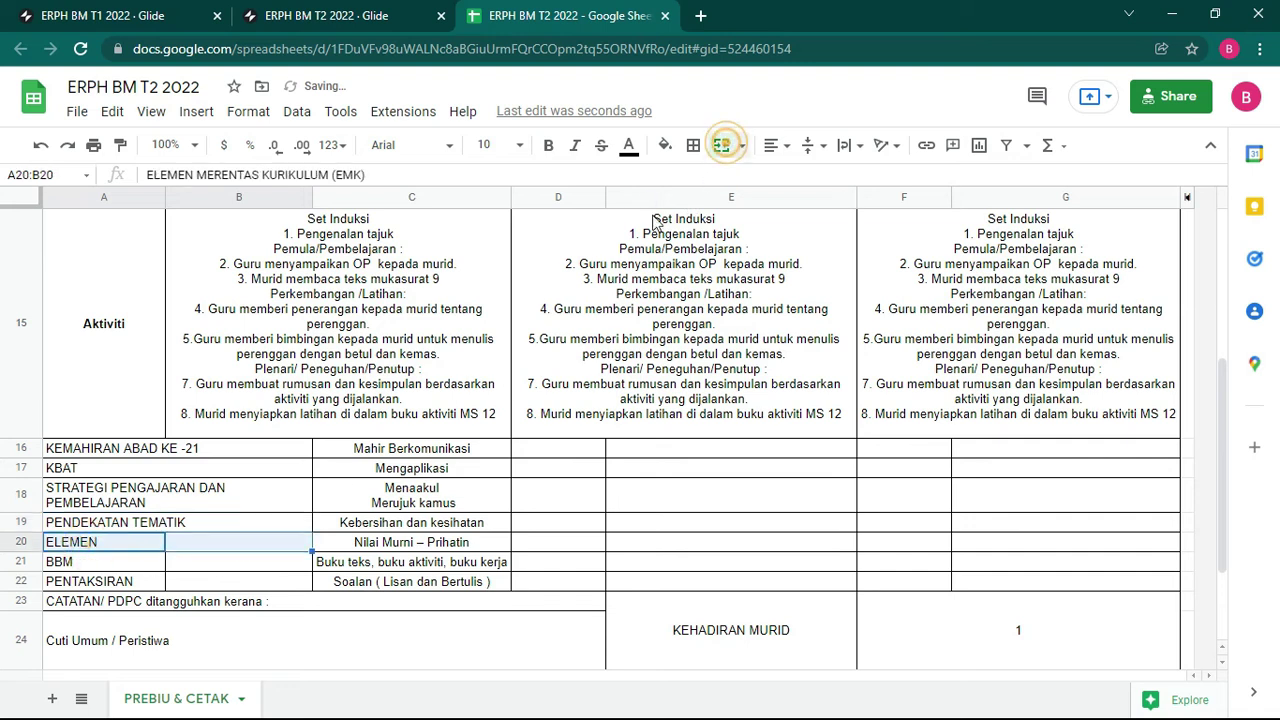
{"action": "left_click_drag", "start_coordinate": [104, 575], "coordinate": [228, 575]}
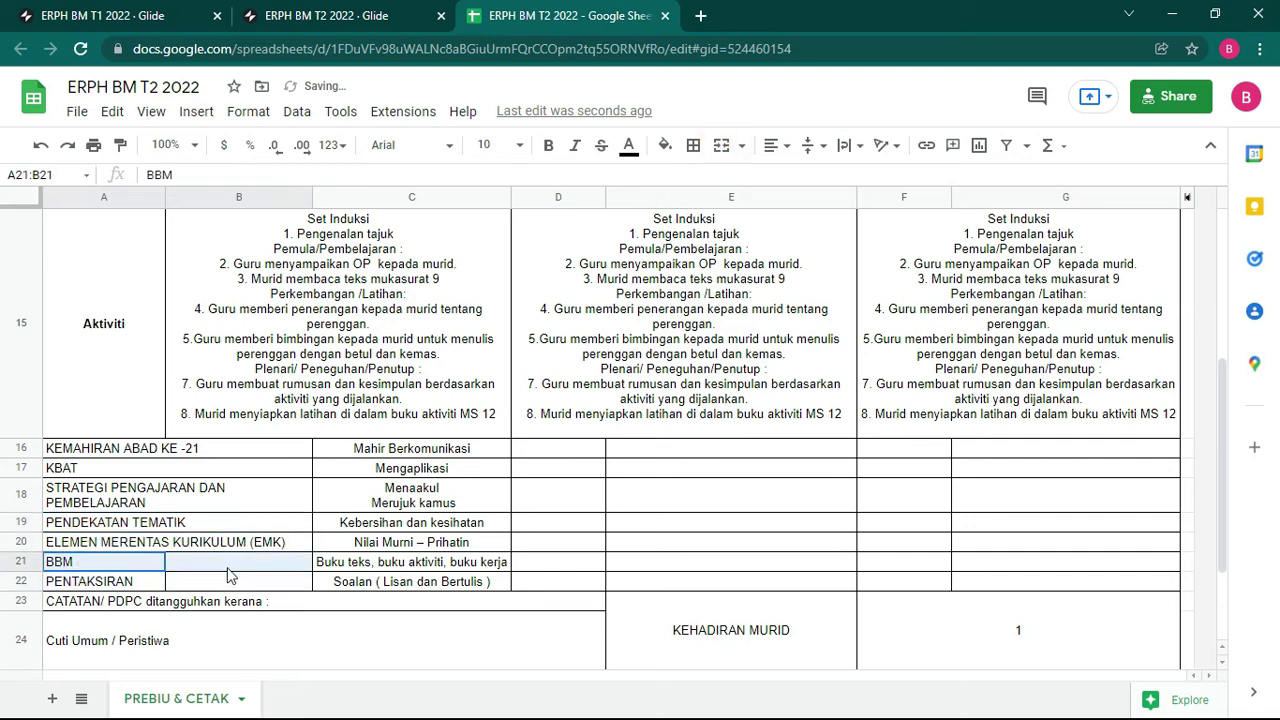
{"action": "left_click_drag", "start_coordinate": [90, 583], "coordinate": [203, 588]}
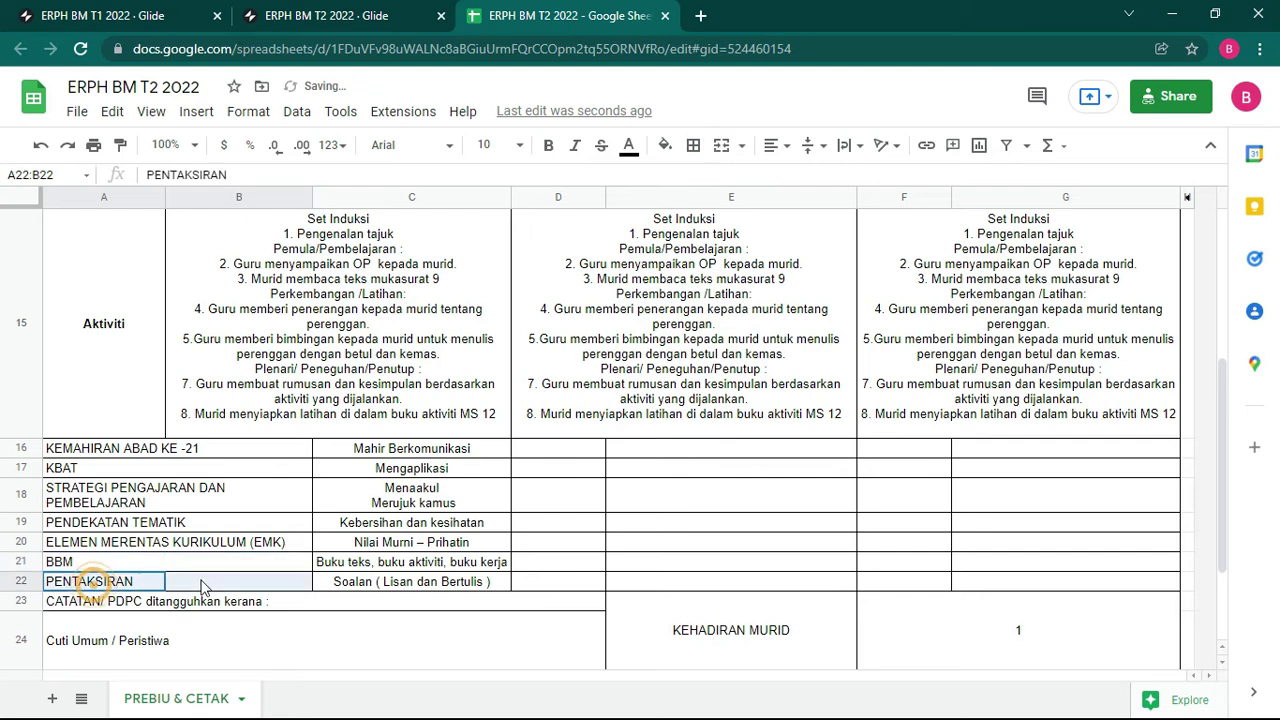
{"action": "left_click", "coordinate": [721, 145]}
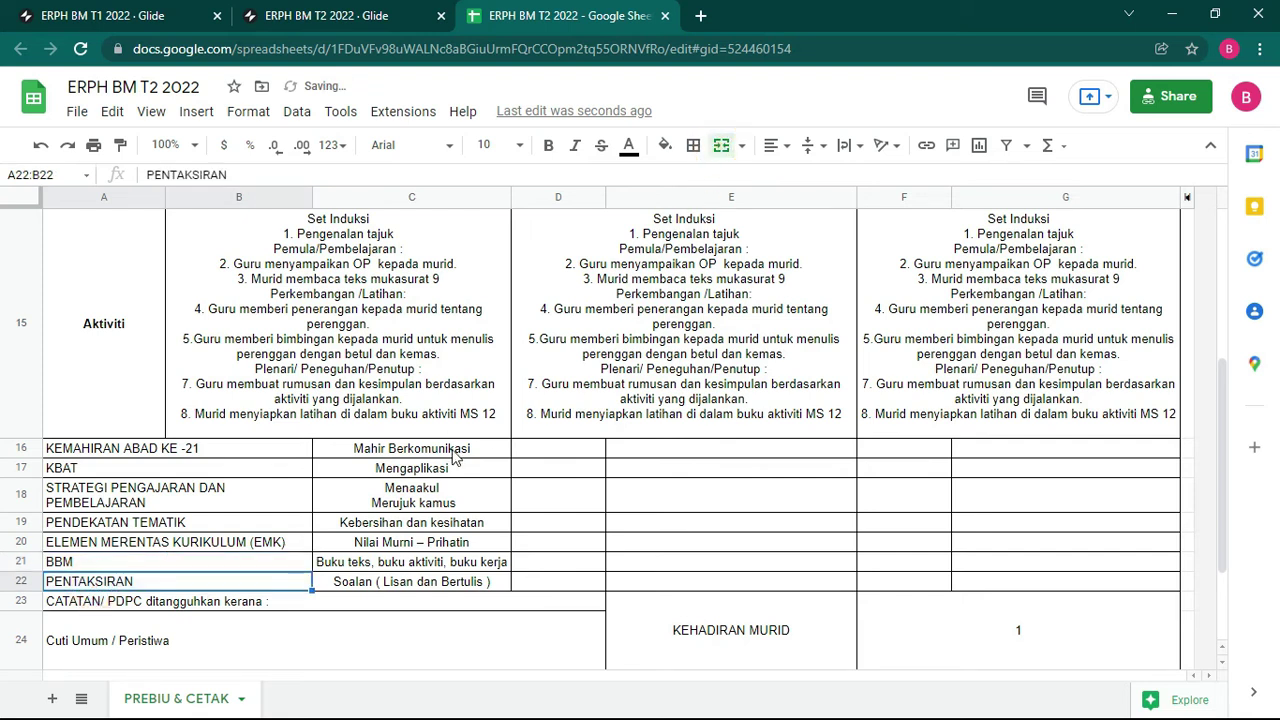
{"action": "left_click_drag", "start_coordinate": [453, 456], "coordinate": [1010, 452]}
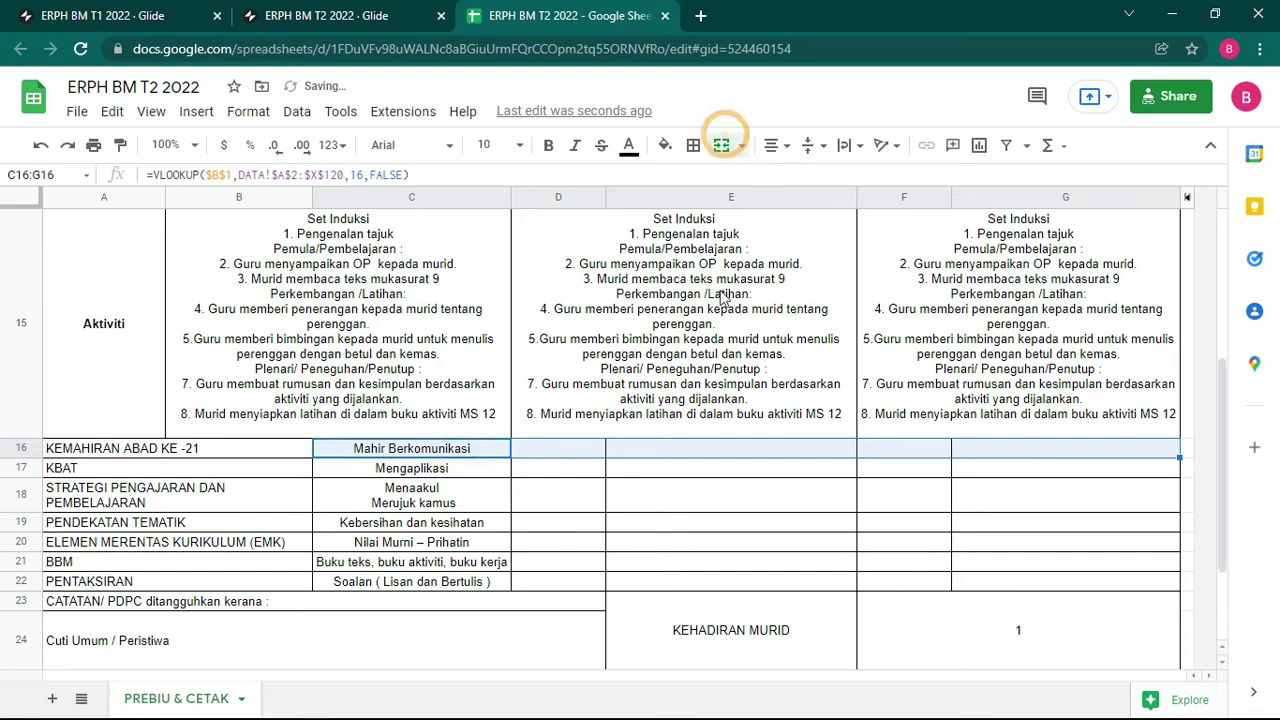
Step: Merge the values C16:G16, C17:G17 and C18:G18 into single cells
{"action": "left_click", "coordinate": [728, 145]}
{"action": "left_click_drag", "start_coordinate": [457, 466], "coordinate": [1018, 475]}
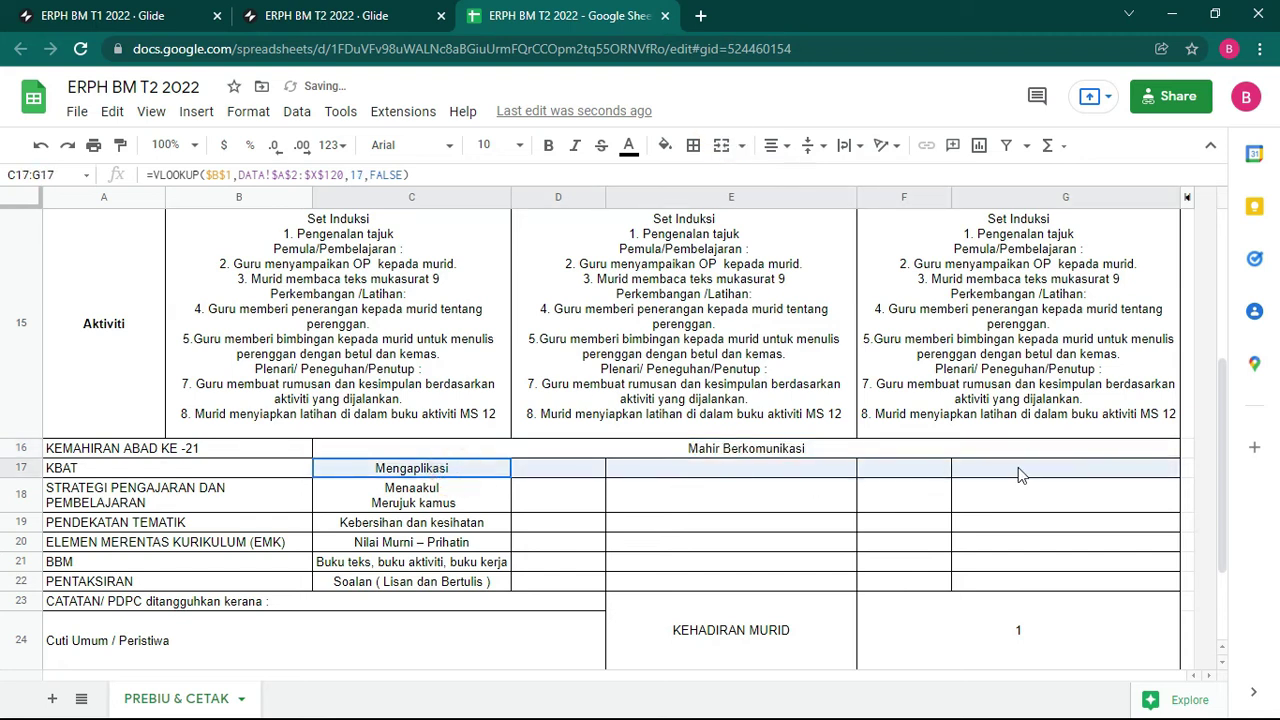
{"action": "left_click", "coordinate": [721, 145]}
{"action": "left_click_drag", "start_coordinate": [420, 495], "coordinate": [1028, 495]}
{"action": "left_click", "coordinate": [721, 145]}
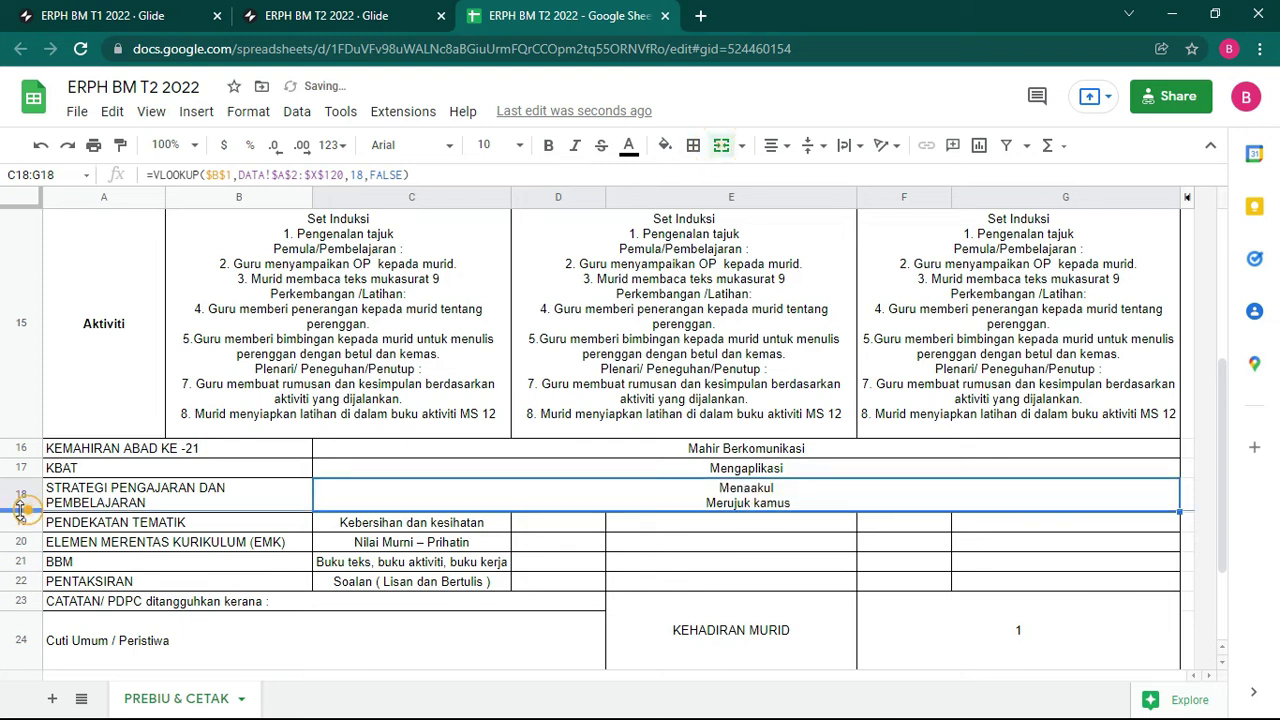
Step: Merge the row 19, 20, 21 and 22 values across columns C to G
{"action": "left_click_drag", "start_coordinate": [414, 528], "coordinate": [1047, 530]}
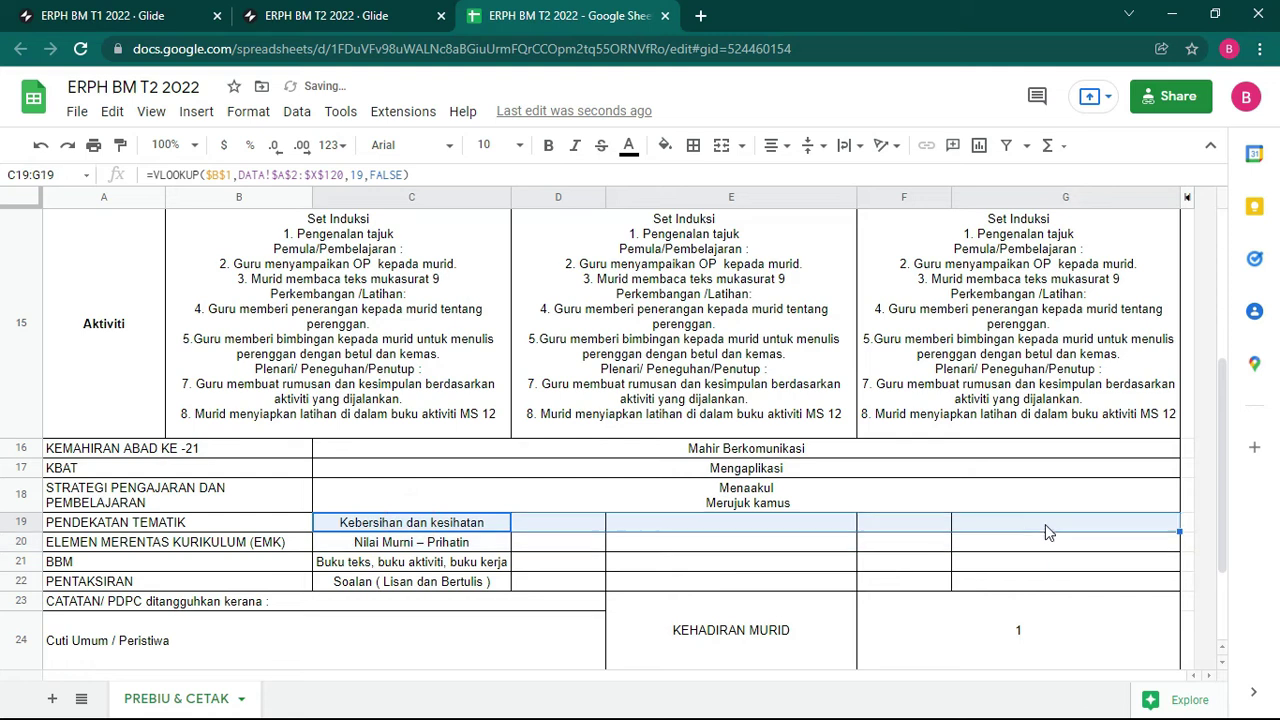
{"action": "left_click", "coordinate": [721, 145]}
{"action": "left_click_drag", "start_coordinate": [434, 549], "coordinate": [1025, 545]}
{"action": "left_click", "coordinate": [721, 145]}
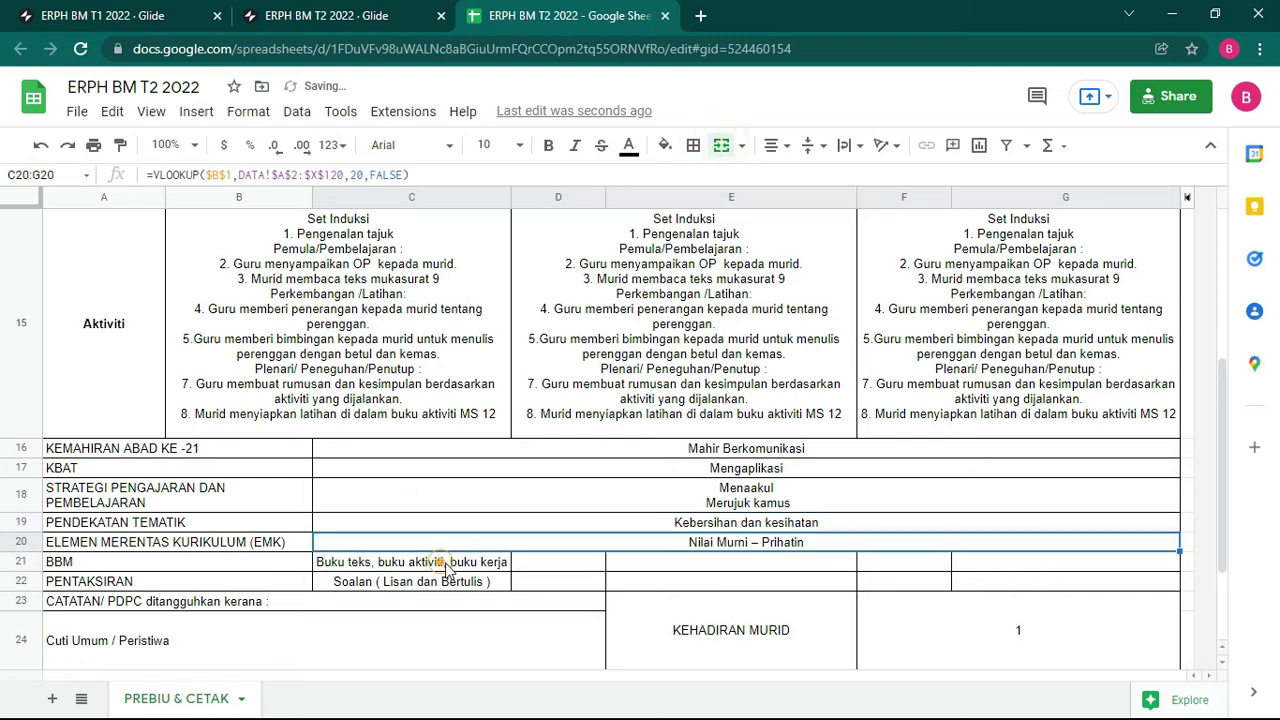
{"action": "left_click_drag", "start_coordinate": [447, 568], "coordinate": [1010, 563]}
{"action": "left_click", "coordinate": [721, 145]}
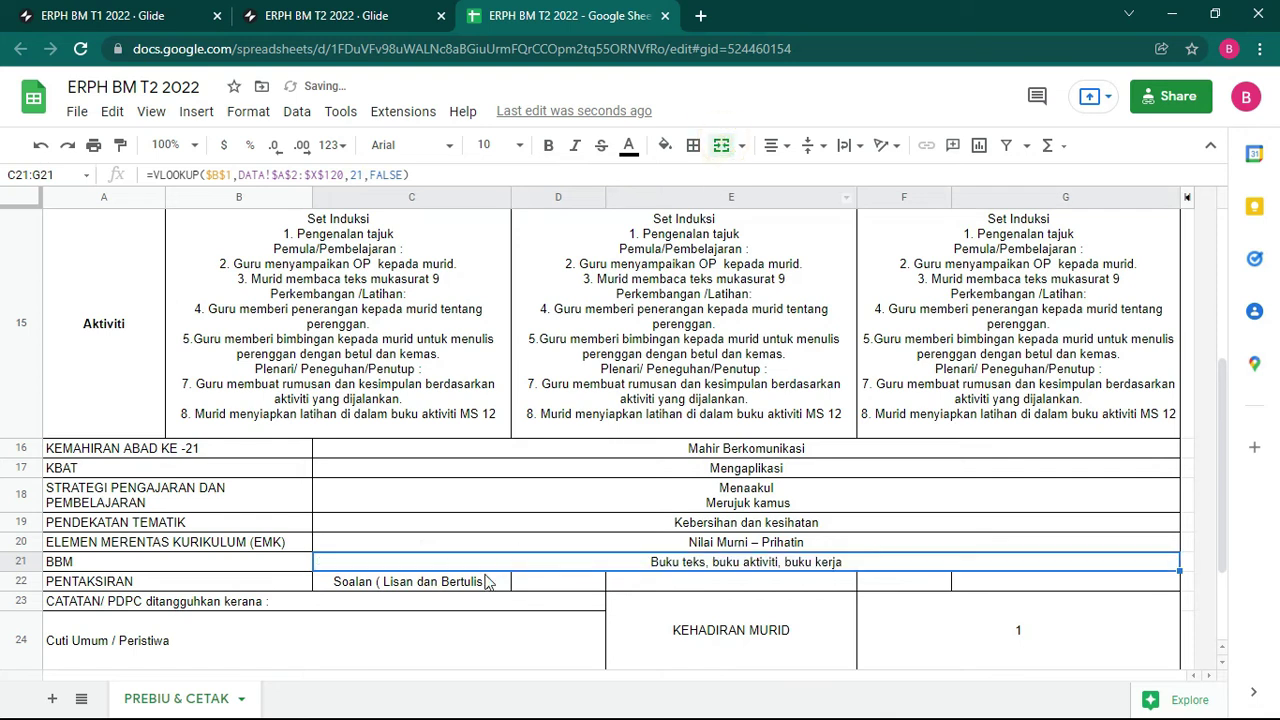
{"action": "left_click_drag", "start_coordinate": [481, 588], "coordinate": [1003, 585]}
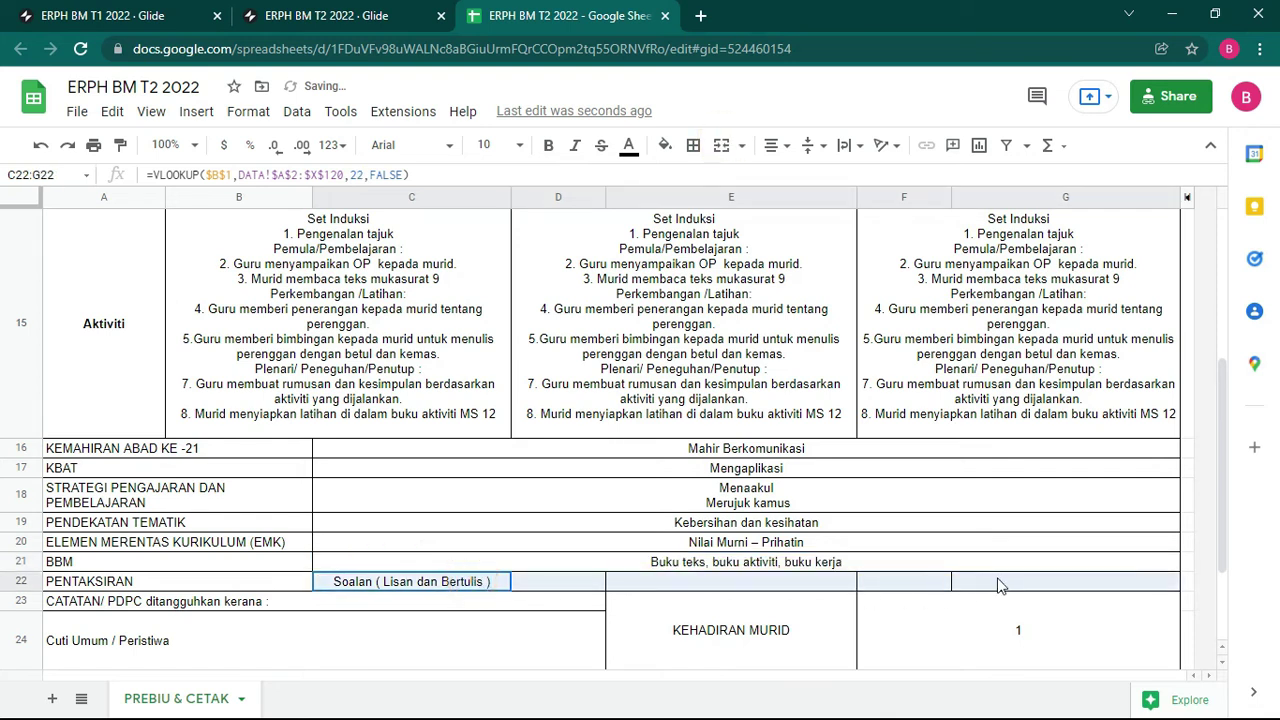
{"action": "left_click", "coordinate": [721, 145]}
{"action": "scroll", "coordinate": [535, 408], "scroll_direction": "up", "scroll_amount": 5}
{"action": "scroll", "coordinate": [520, 400], "scroll_direction": "down", "scroll_amount": 4}
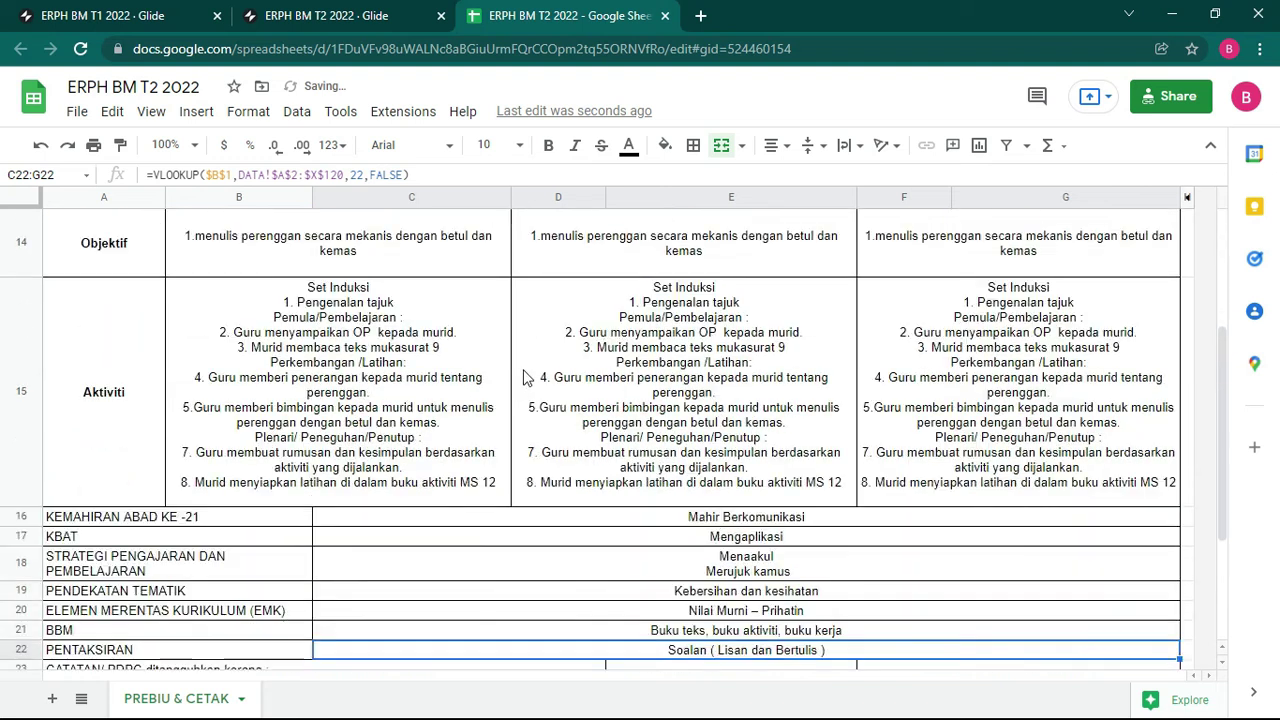
{"action": "scroll", "coordinate": [540, 360], "scroll_direction": "up", "scroll_amount": 5}
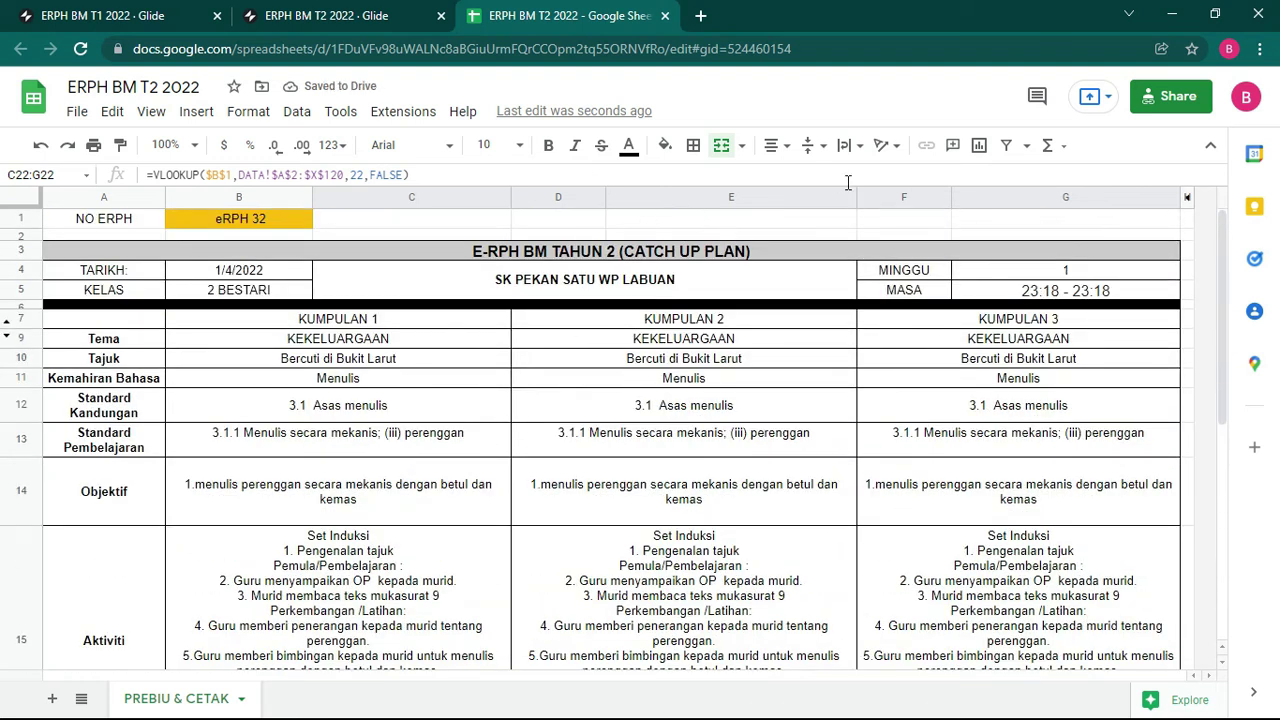
Step: Narrow columns C, E and G
{"action": "left_click_drag", "start_coordinate": [862, 201], "coordinate": [809, 201]}
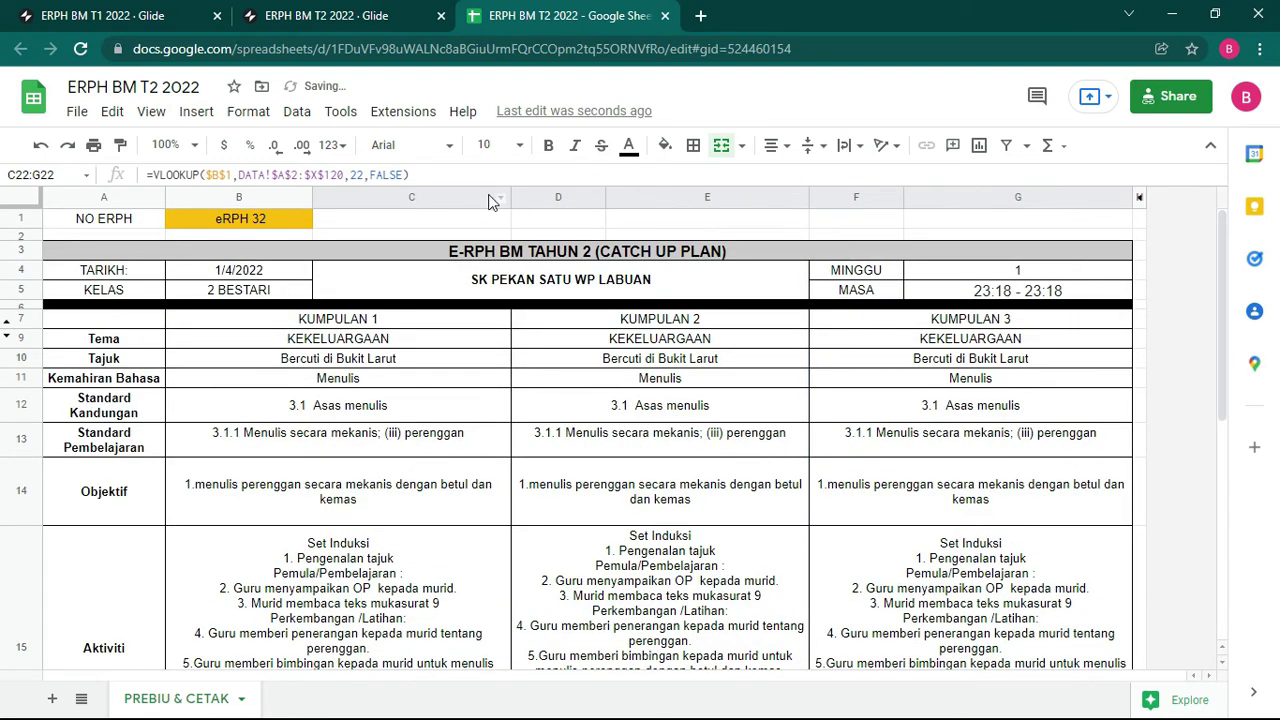
{"action": "left_click_drag", "start_coordinate": [509, 191], "coordinate": [477, 194]}
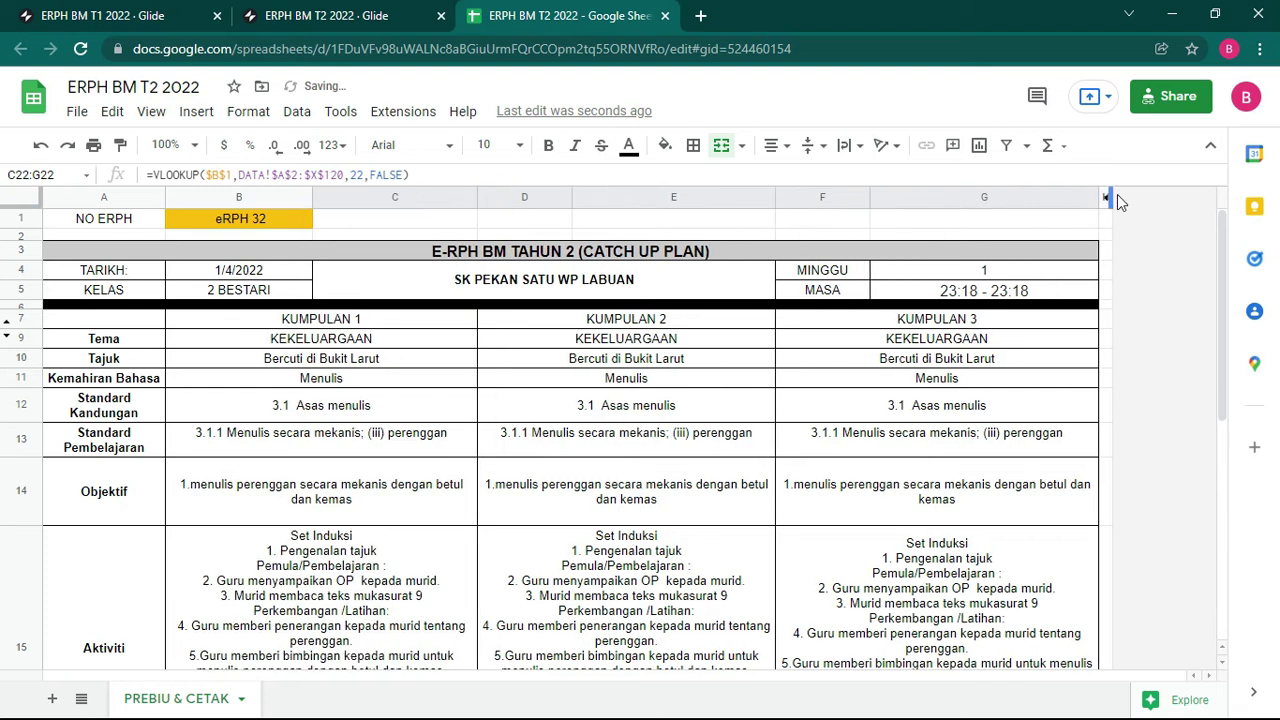
{"action": "left_click_drag", "start_coordinate": [1097, 196], "coordinate": [1060, 196]}
{"action": "scroll", "coordinate": [512, 422], "scroll_direction": "down", "scroll_amount": 5}
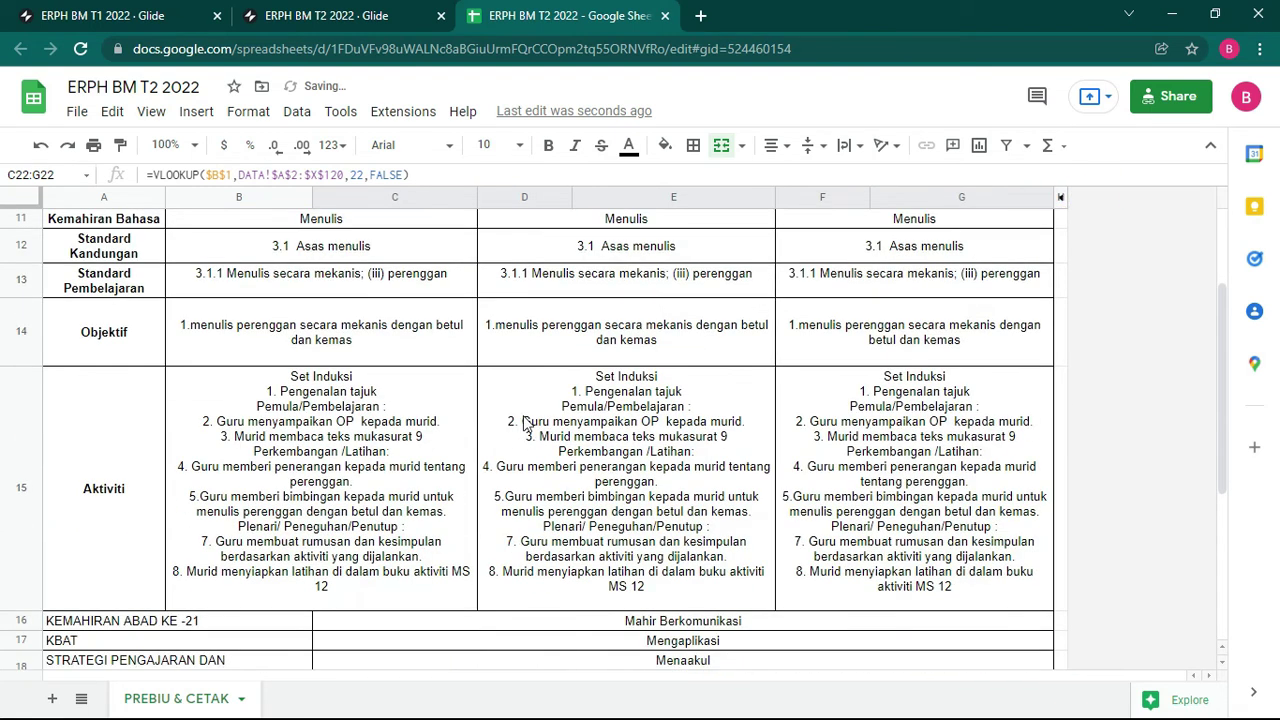
{"action": "scroll", "coordinate": [434, 436], "scroll_direction": "up", "scroll_amount": 5}
{"action": "scroll", "coordinate": [457, 434], "scroll_direction": "down", "scroll_amount": 5}
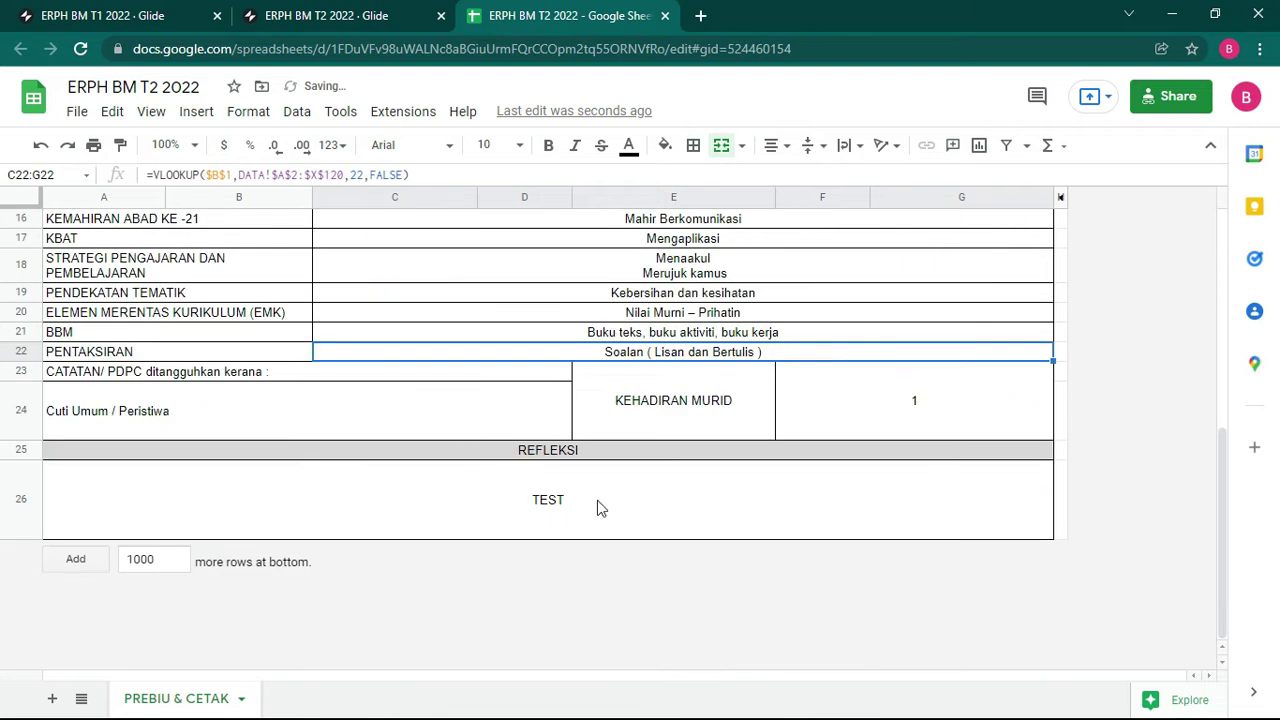
Step: Bold the REFLEKSI heading and the row labels from row 16 to PENTAKSIRAN
{"action": "left_click", "coordinate": [550, 503]}
{"action": "left_click", "coordinate": [405, 415]}
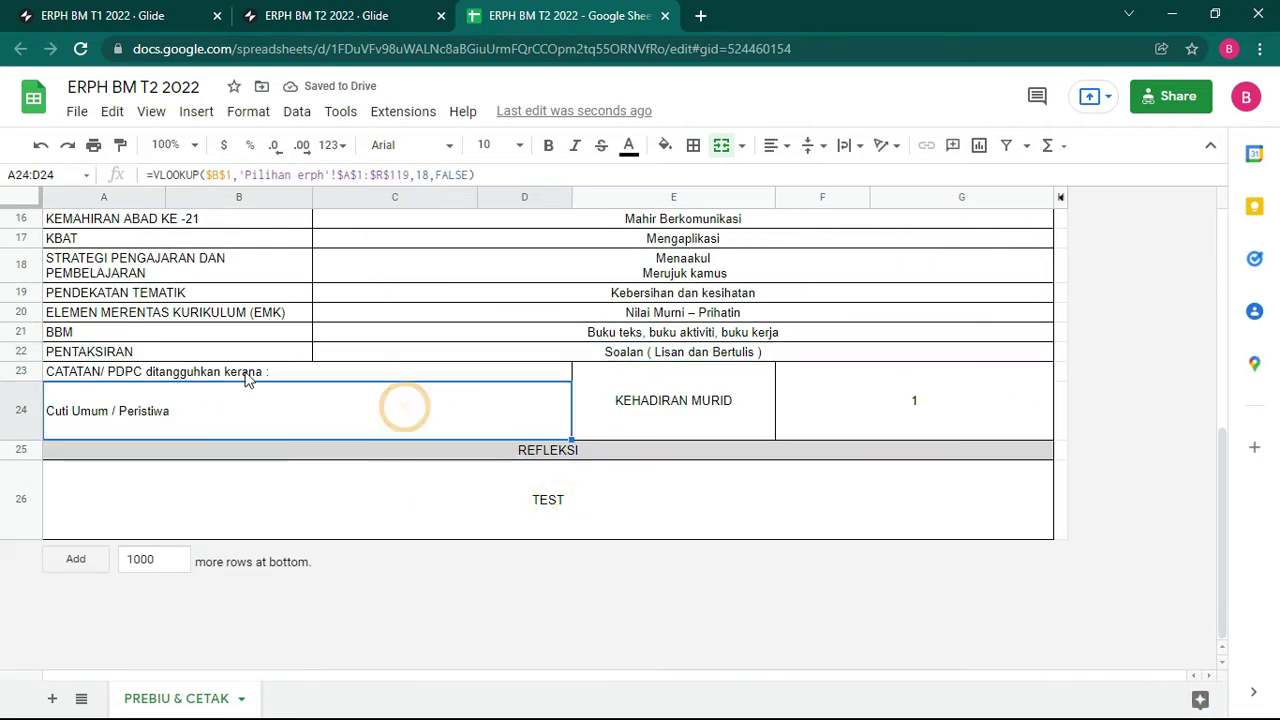
{"action": "left_click", "coordinate": [251, 371]}
{"action": "left_click", "coordinate": [517, 455]}
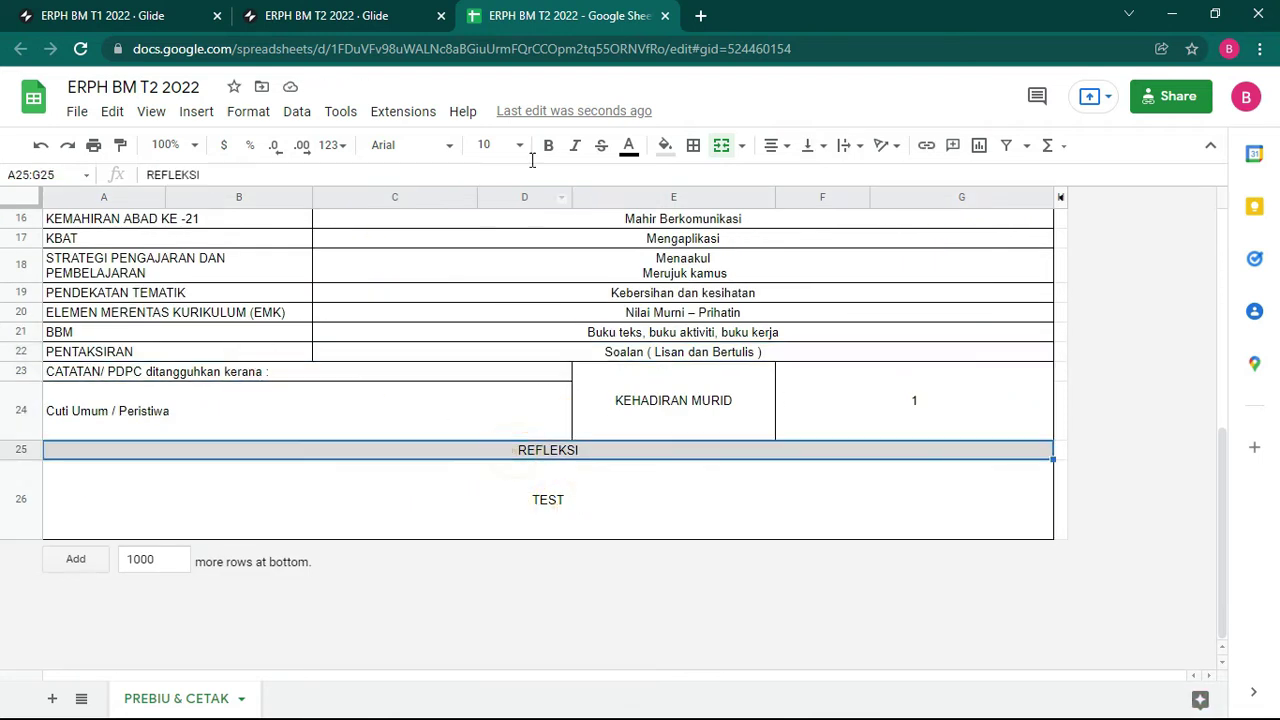
{"action": "left_click", "coordinate": [548, 145]}
{"action": "scroll", "coordinate": [197, 415], "scroll_direction": "up", "scroll_amount": 3}
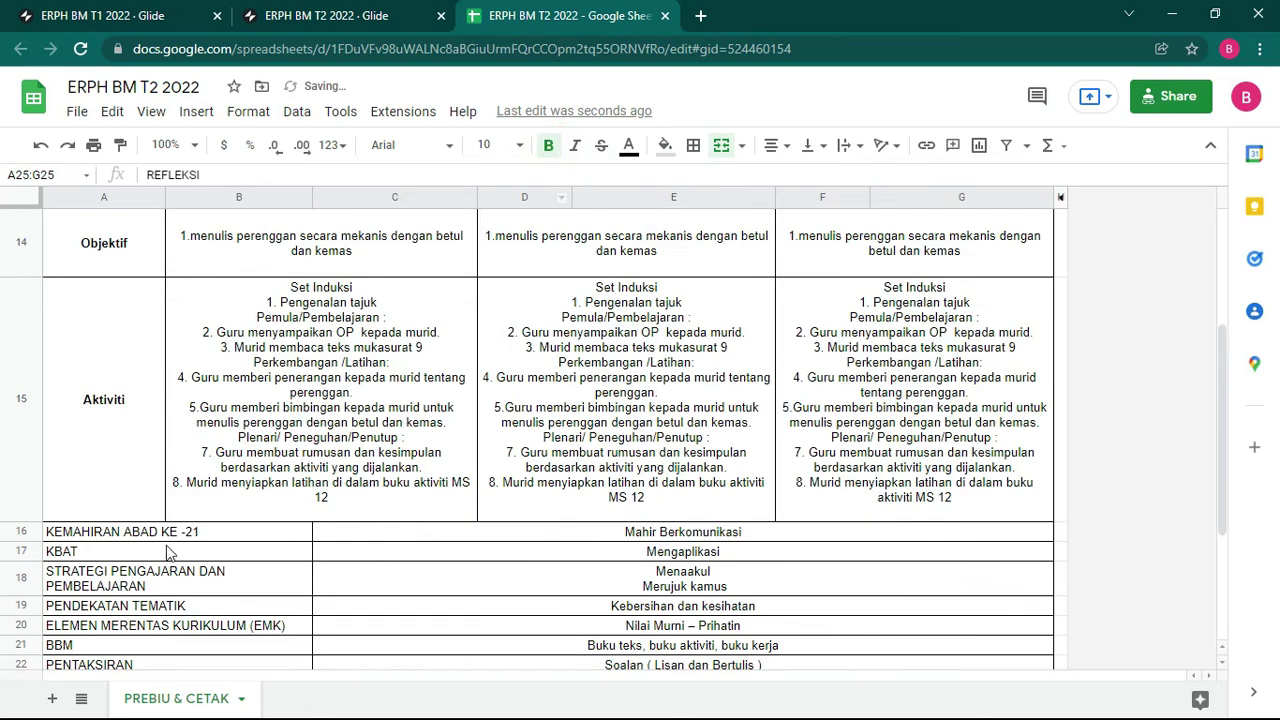
{"action": "left_click_drag", "start_coordinate": [170, 532], "coordinate": [214, 352]}
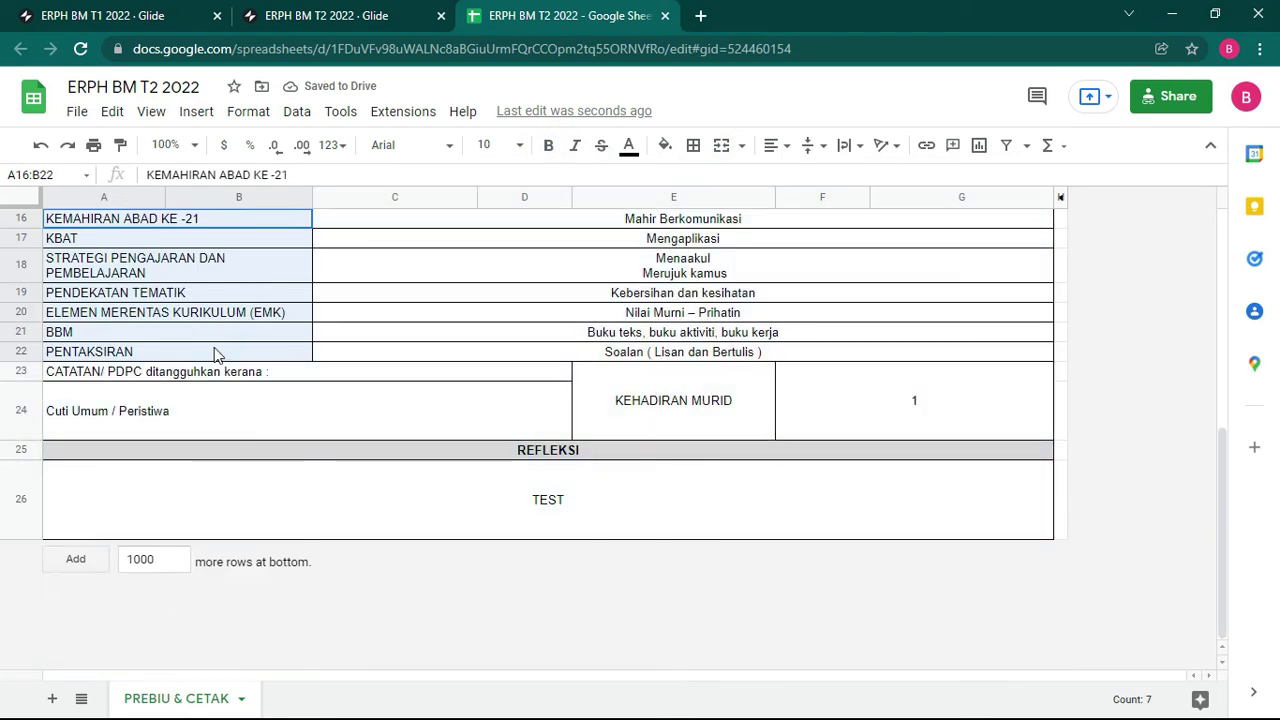
{"action": "left_click", "coordinate": [549, 147]}
Step: Bold the CATATAN/ PDPC heading and the KEHADIRAN MURID cell
{"action": "left_click", "coordinate": [391, 373]}
{"action": "left_click", "coordinate": [548, 146]}
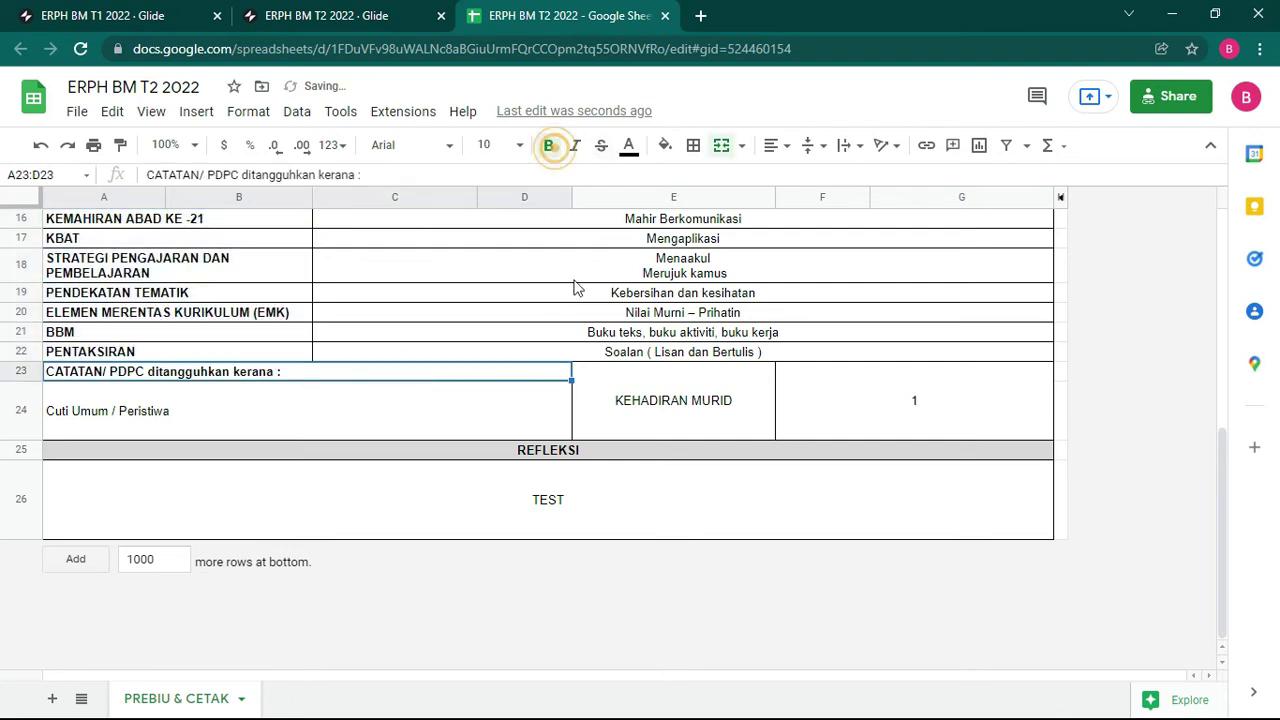
{"action": "scroll", "coordinate": [575, 287], "scroll_direction": "up", "scroll_amount": 5}
{"action": "scroll", "coordinate": [722, 472], "scroll_direction": "down", "scroll_amount": 2}
{"action": "left_click", "coordinate": [677, 666]}
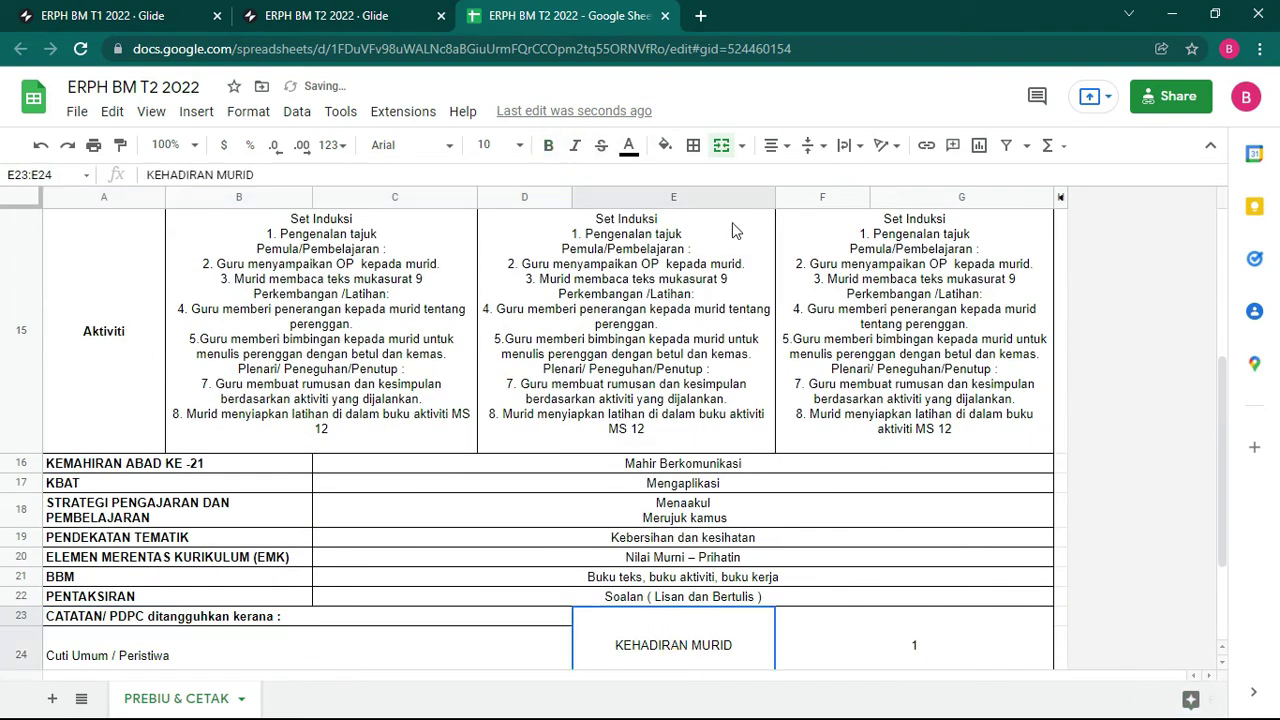
{"action": "left_click", "coordinate": [548, 146]}
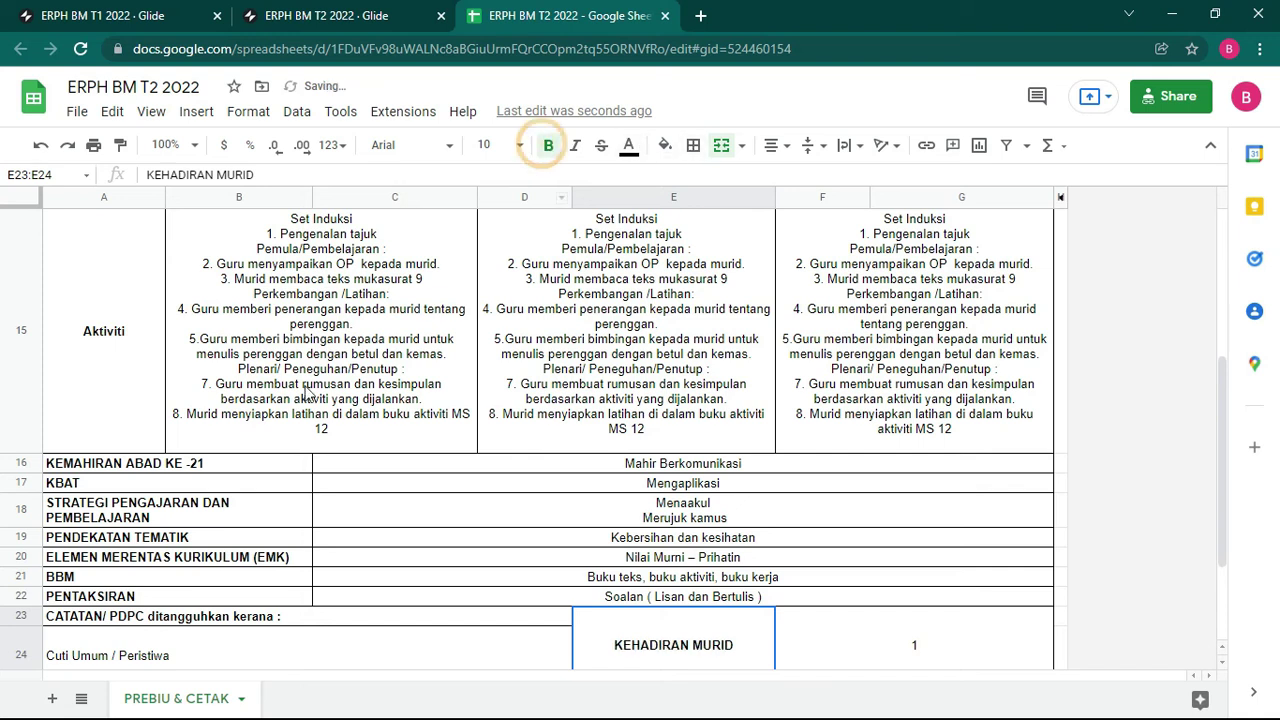
Step: Bold the KUMPULAN 1 to 3 header cells
{"action": "scroll", "coordinate": [234, 348], "scroll_direction": "up", "scroll_amount": 2}
{"action": "scroll", "coordinate": [336, 298], "scroll_direction": "up", "scroll_amount": 3}
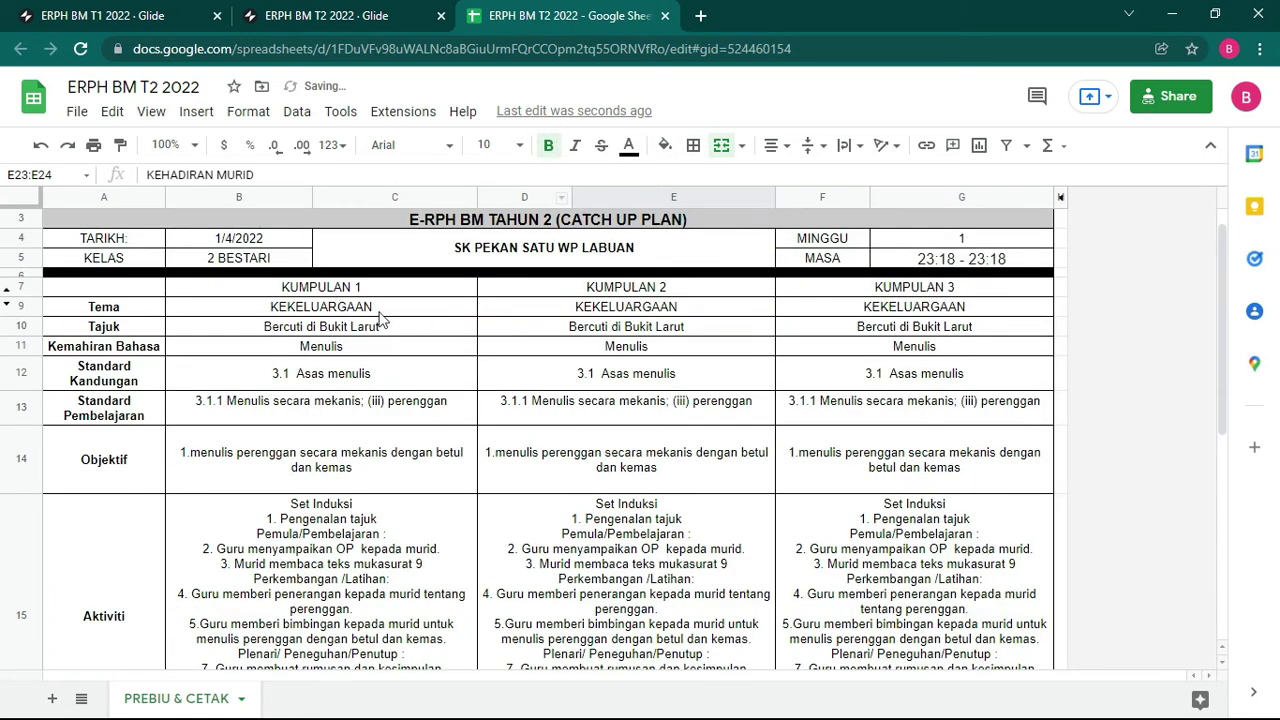
{"action": "left_click_drag", "start_coordinate": [287, 292], "coordinate": [889, 298]}
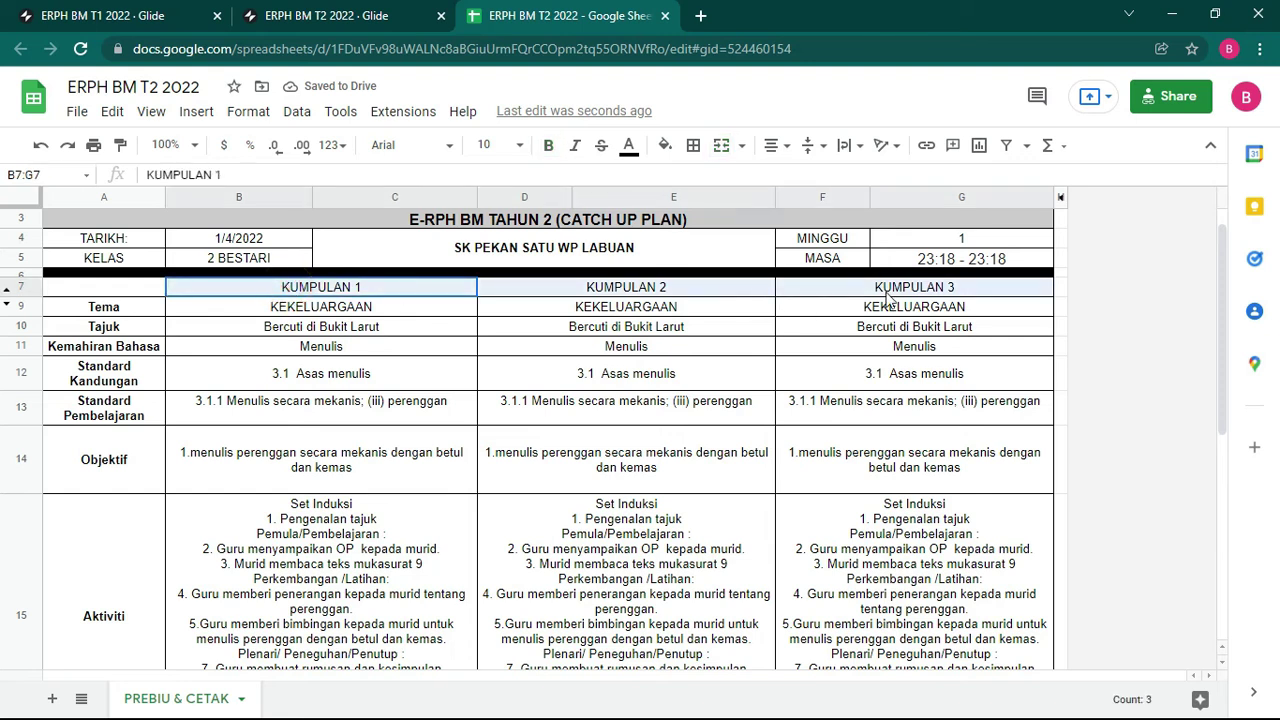
{"action": "left_click", "coordinate": [548, 146]}
{"action": "left_click", "coordinate": [680, 410]}
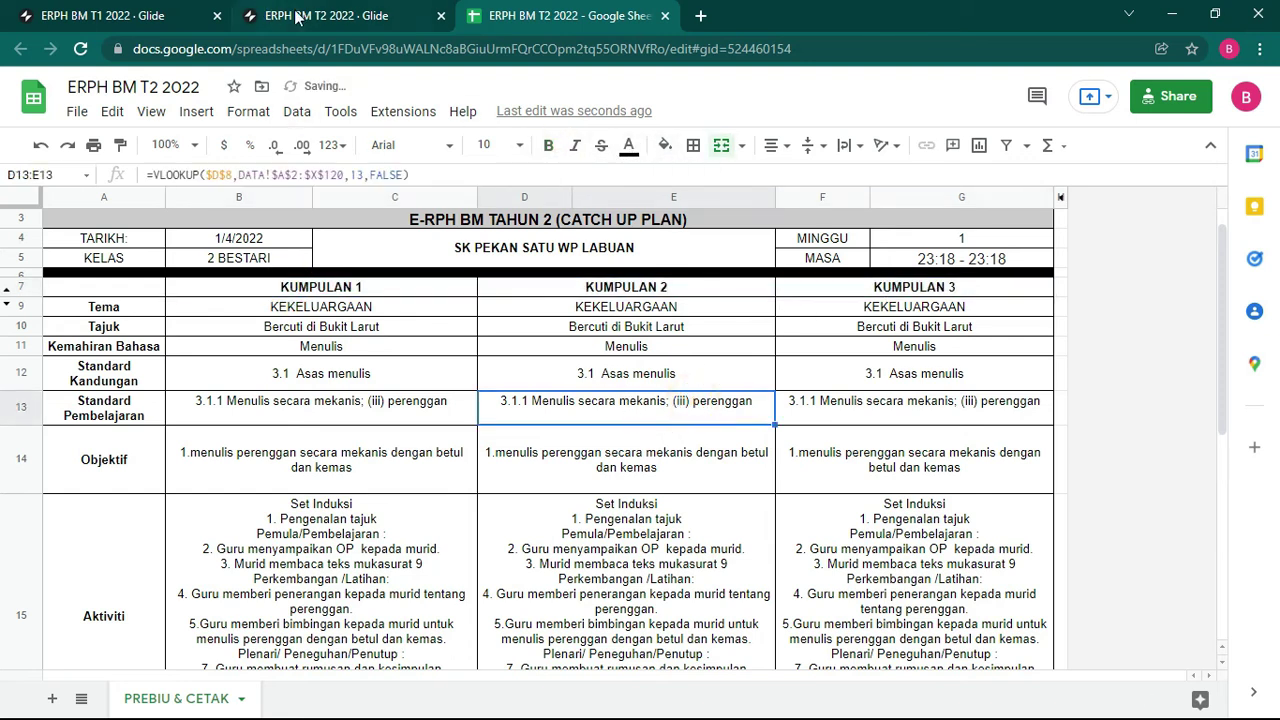
Step: Back in Glide, add components for the new sheet columns and browse SENARAI ERPH's eRPH 1
{"action": "left_click", "coordinate": [328, 15]}
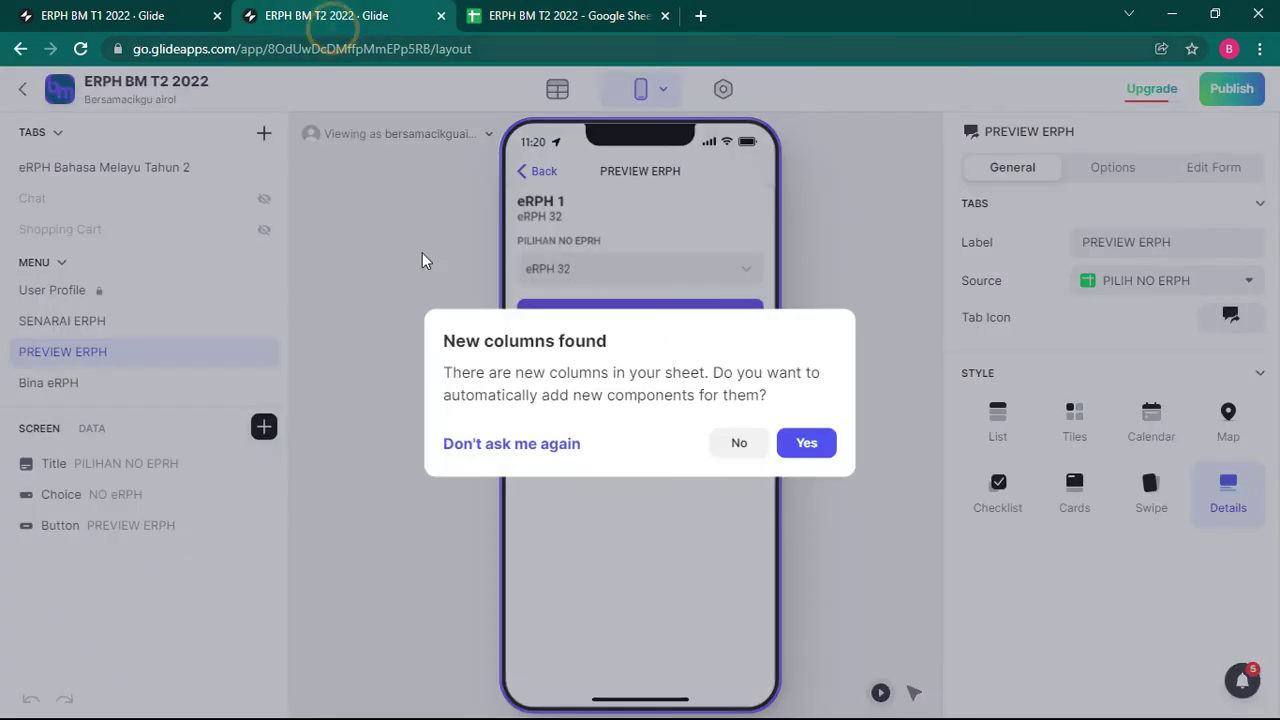
{"action": "left_click", "coordinate": [808, 447]}
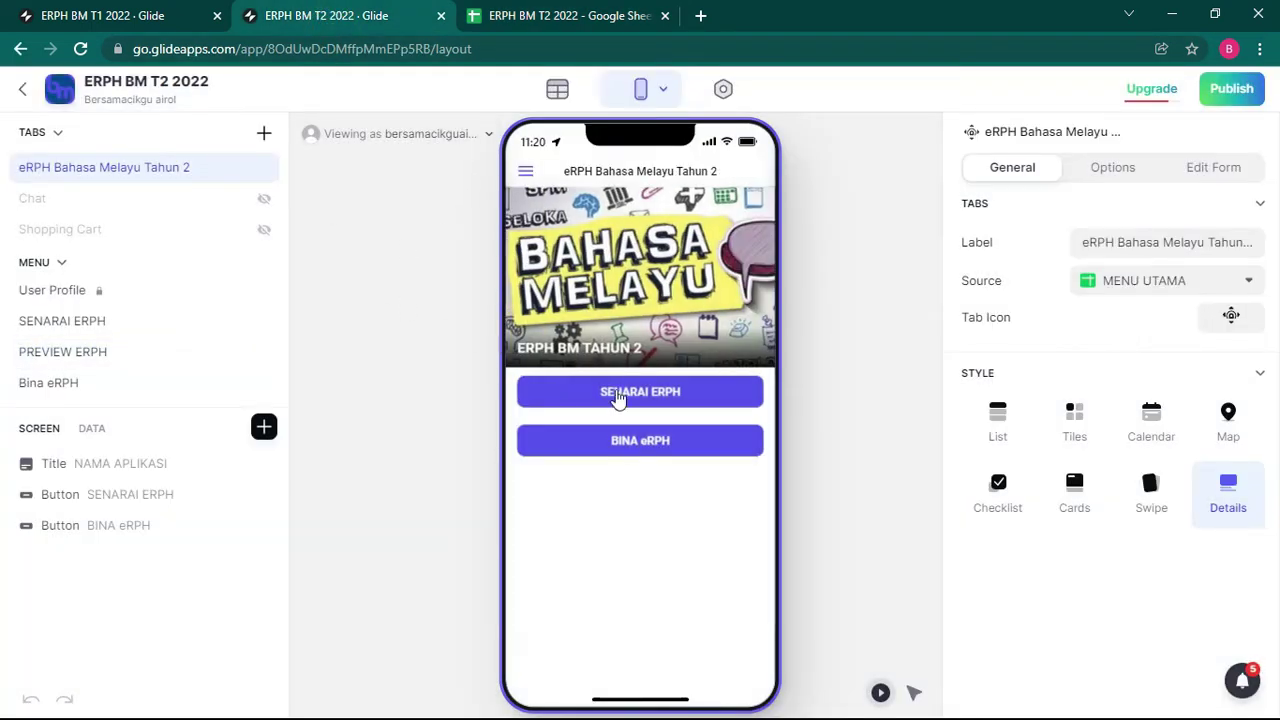
{"action": "left_click", "coordinate": [622, 395]}
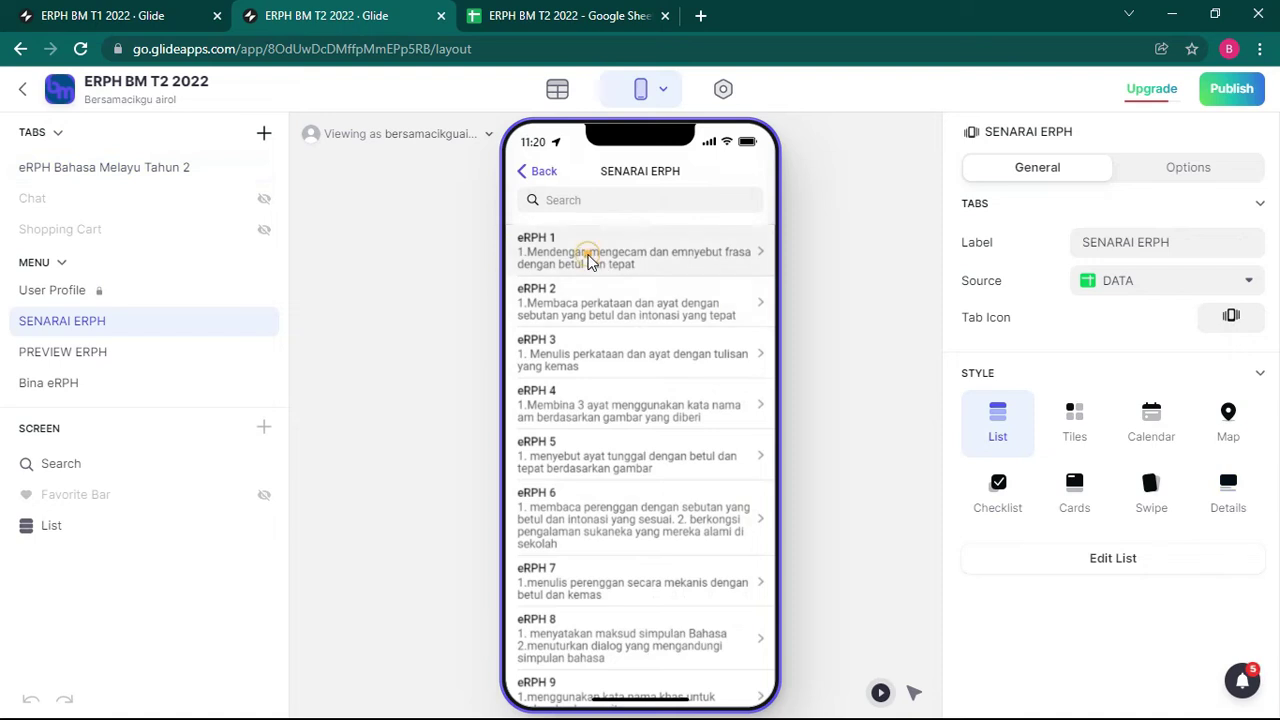
{"action": "left_click", "coordinate": [589, 258]}
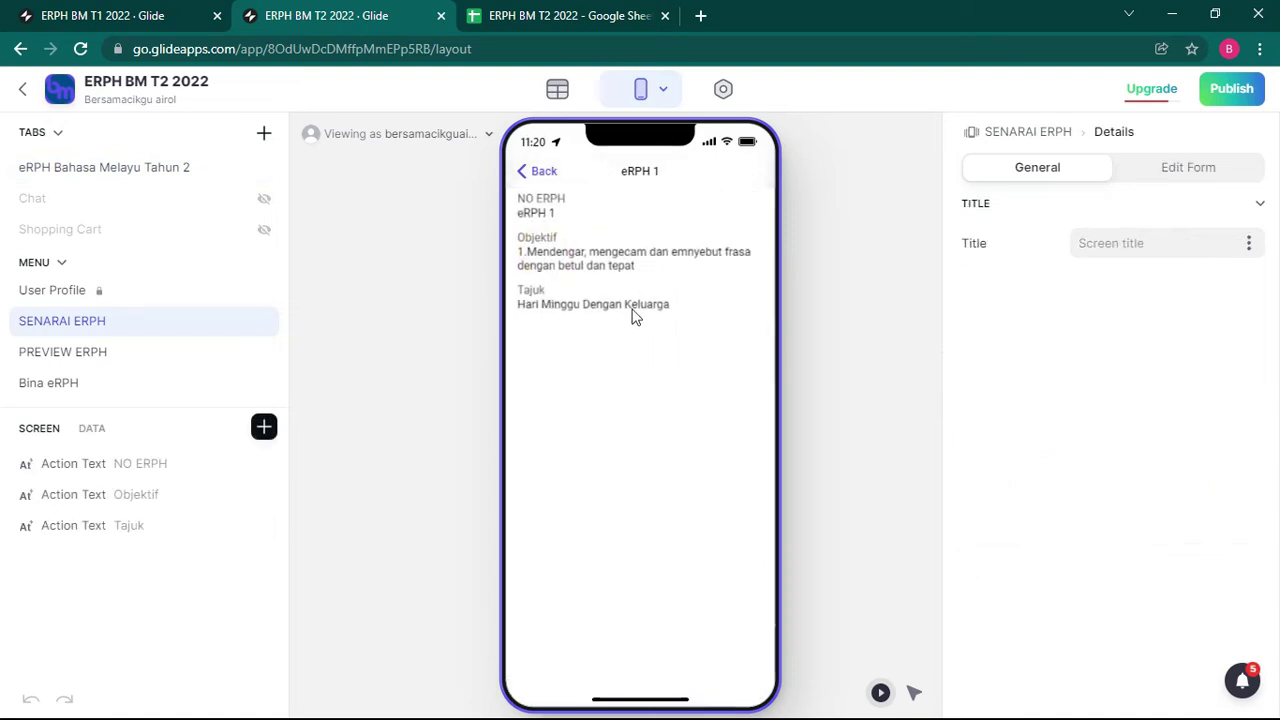
{"action": "left_click", "coordinate": [528, 171]}
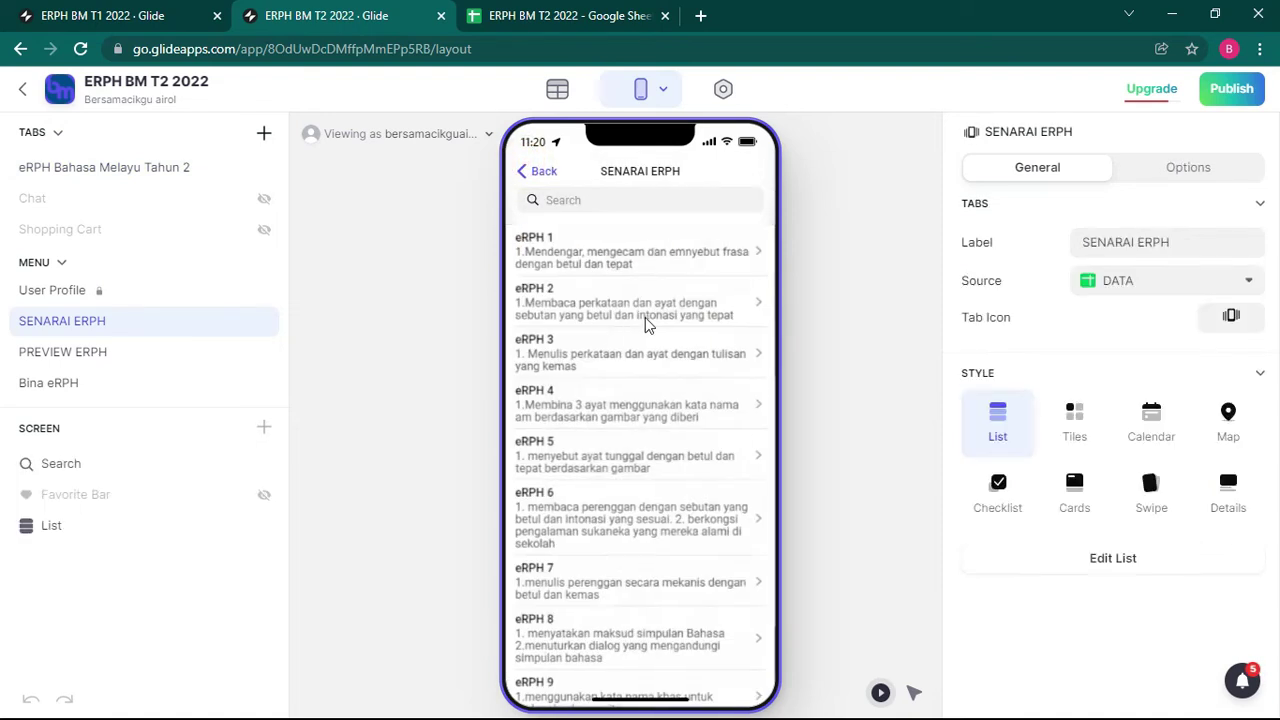
{"action": "left_click", "coordinate": [531, 171]}
Step: Open eRPH 32 from Bina eRPH and change its postponement reason to Kursus / Tugas Rasmi
{"action": "left_click", "coordinate": [622, 448]}
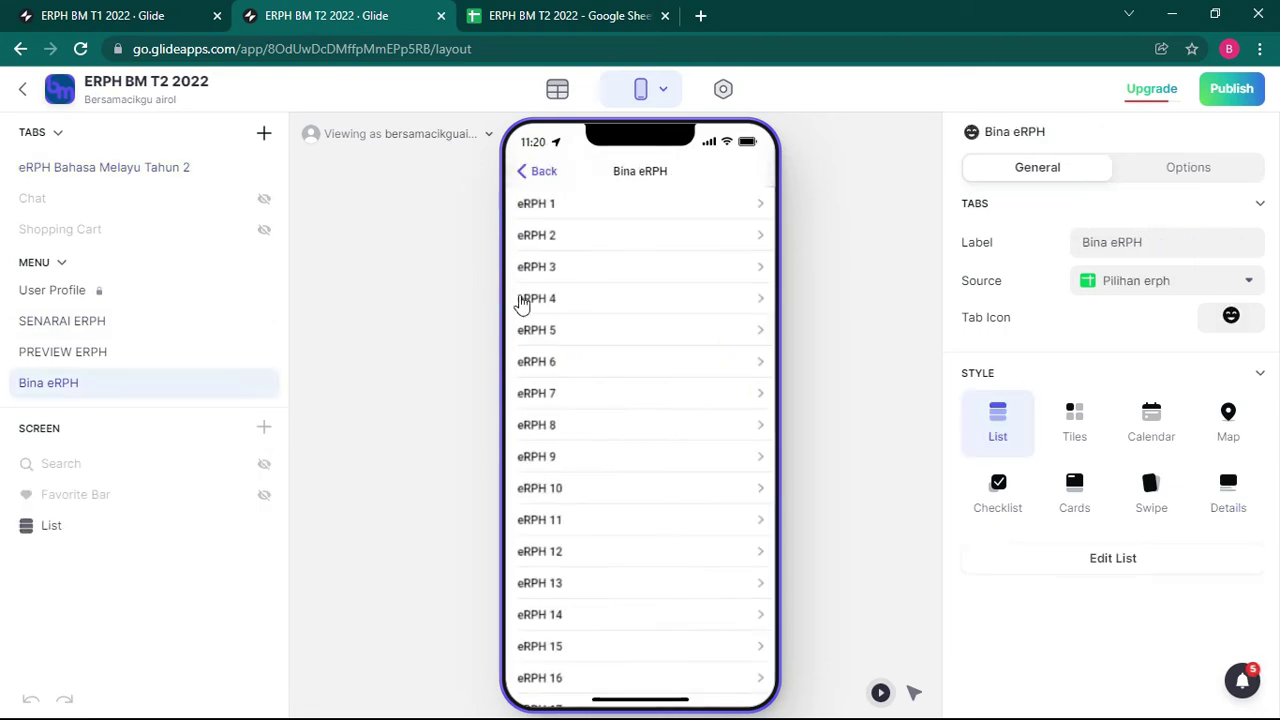
{"action": "scroll", "coordinate": [625, 550], "scroll_direction": "down", "scroll_amount": 5}
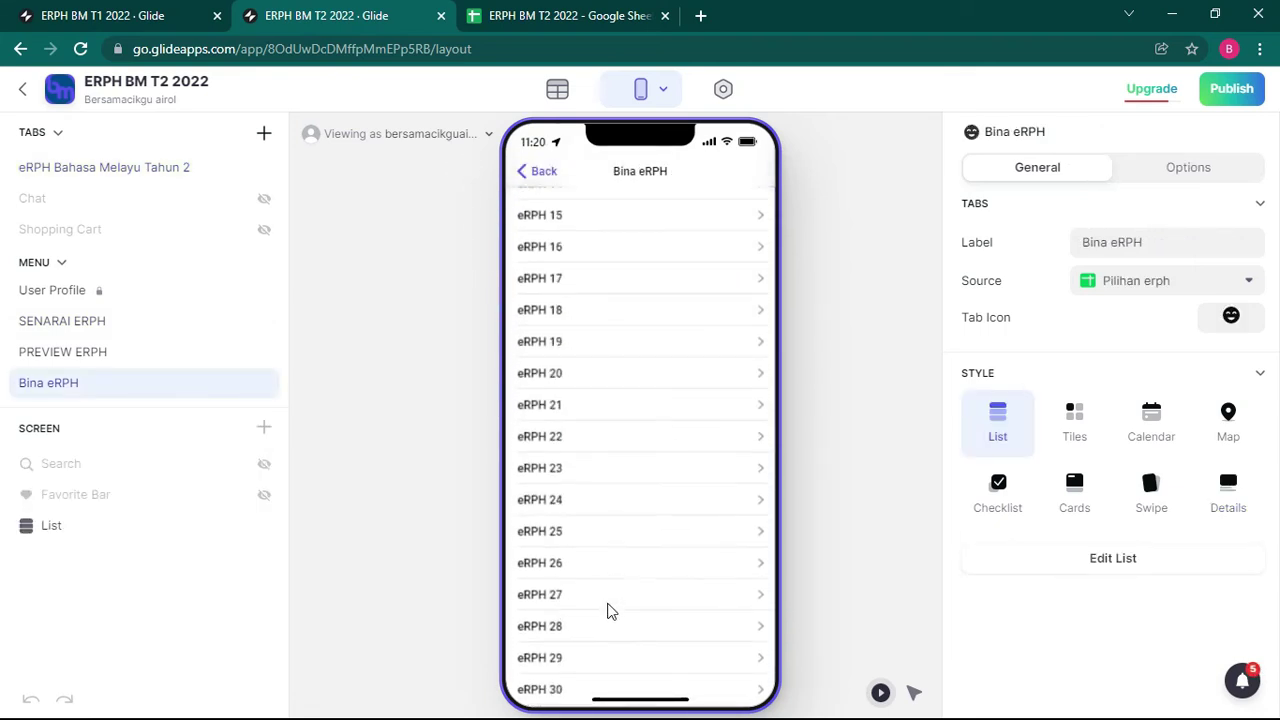
{"action": "scroll", "coordinate": [587, 610], "scroll_direction": "down", "scroll_amount": 1}
{"action": "left_click", "coordinate": [591, 612]}
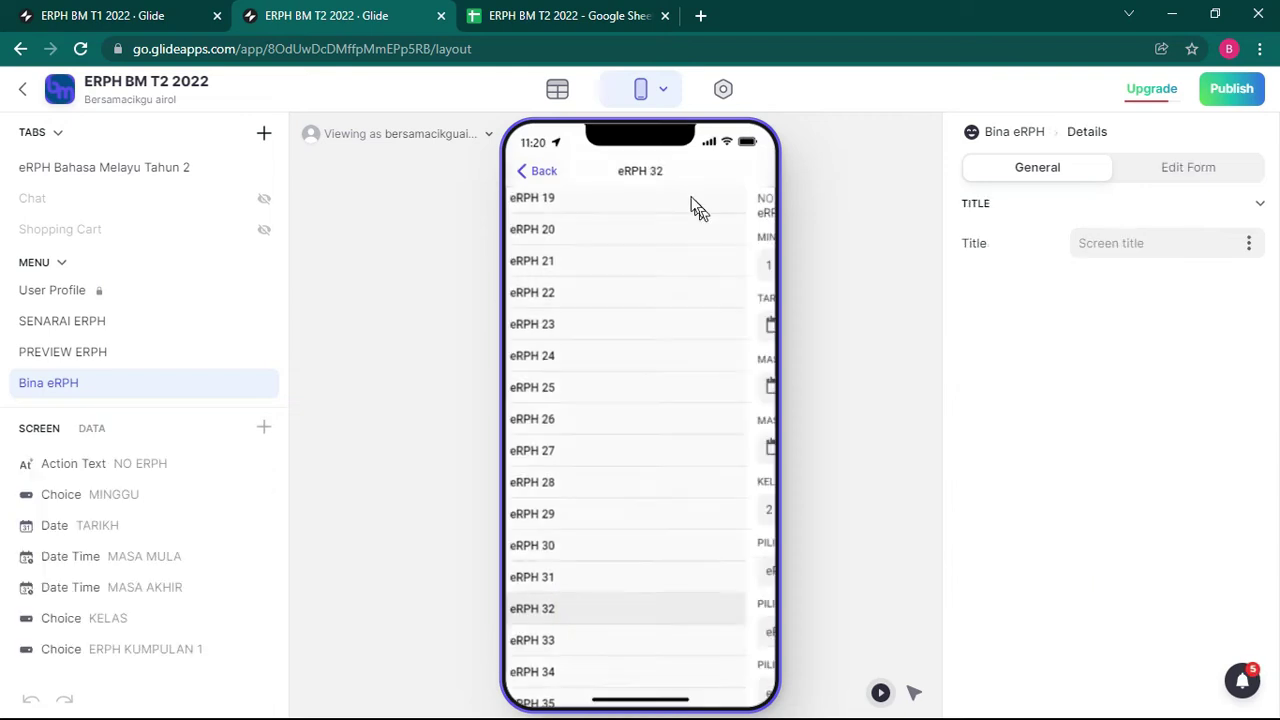
{"action": "scroll", "coordinate": [580, 510], "scroll_direction": "down", "scroll_amount": 3}
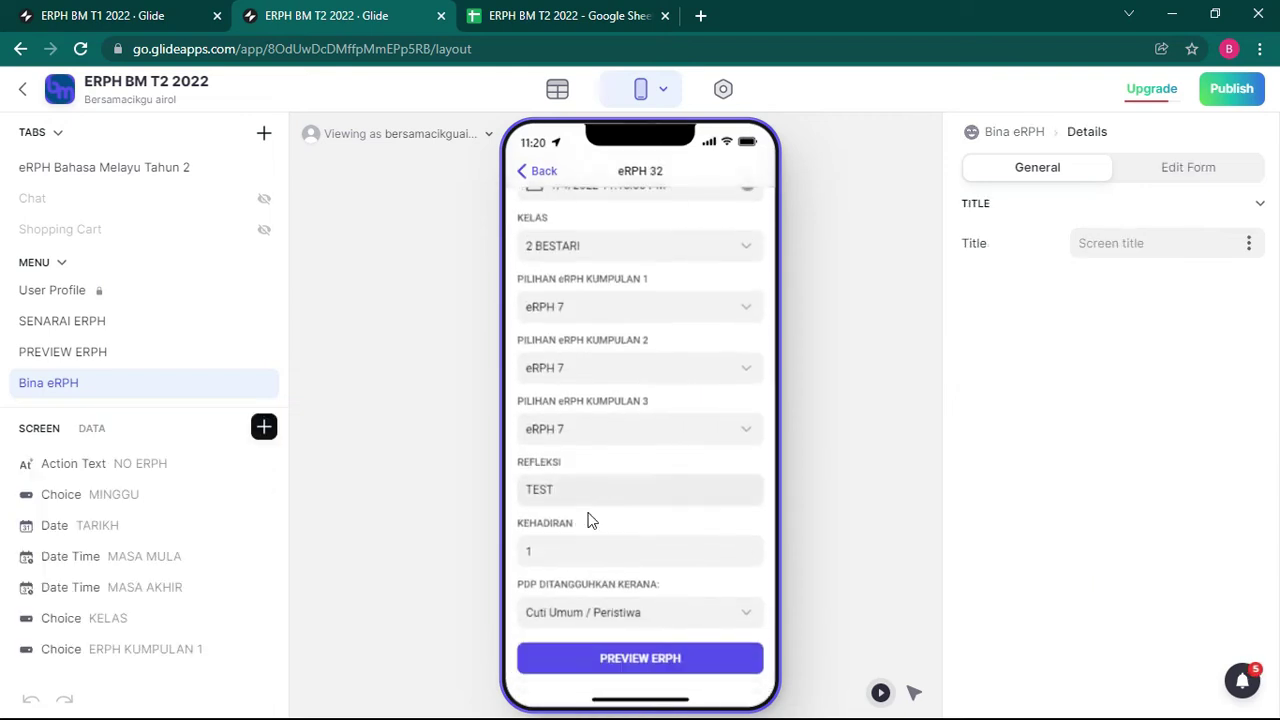
{"action": "left_click", "coordinate": [625, 616]}
{"action": "left_click", "coordinate": [572, 366]}
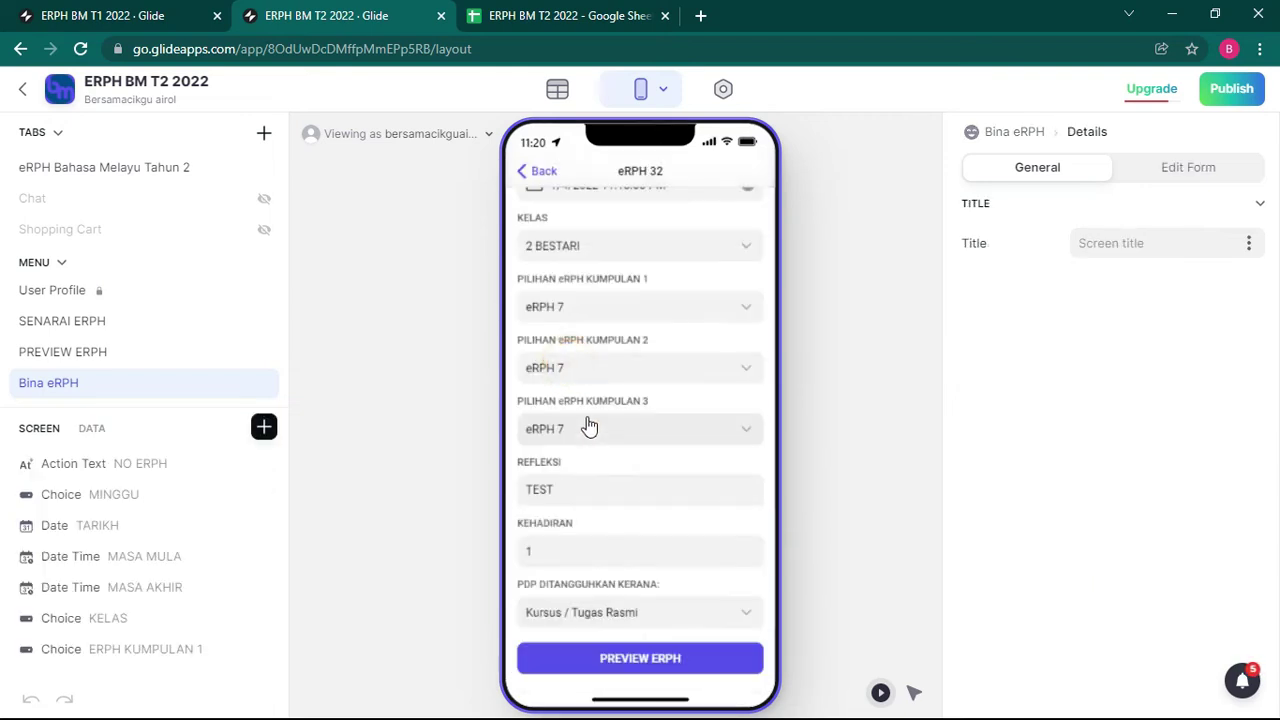
Step: Open the generated eRPH 32 lesson plan from PREVIEW ERPH and inspect its postponement note formula
{"action": "left_click", "coordinate": [616, 666]}
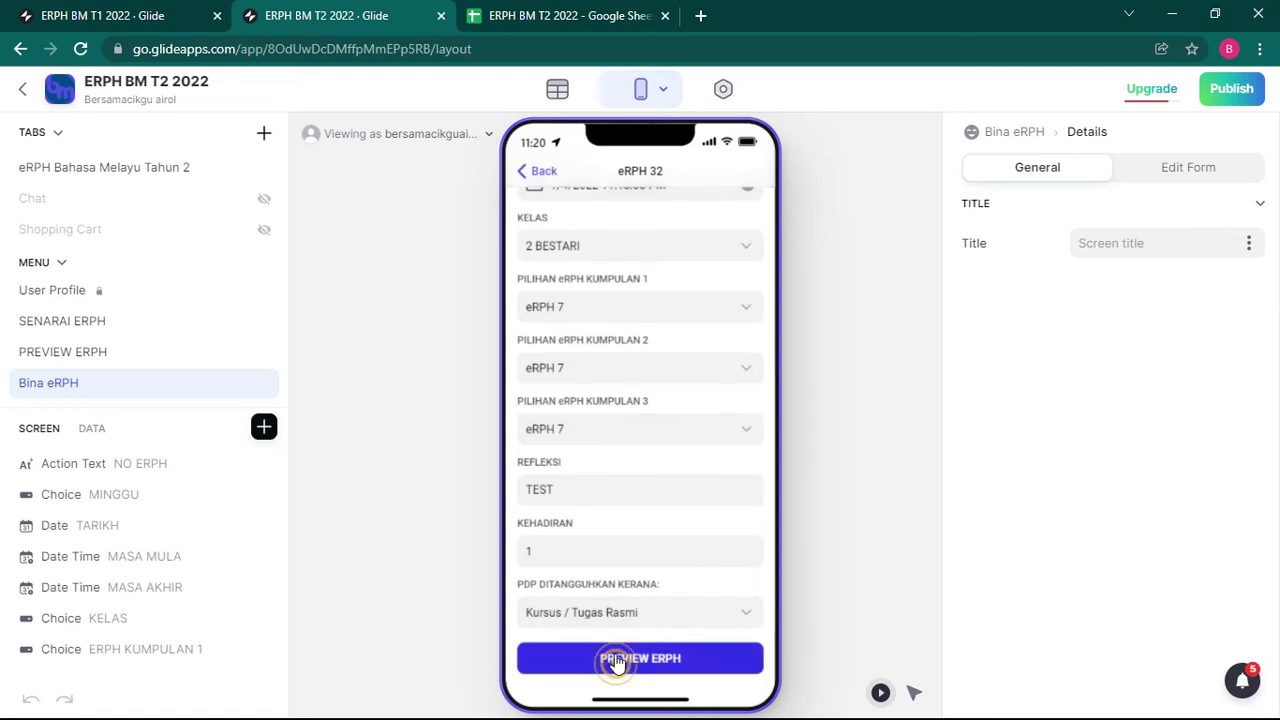
{"action": "left_click", "coordinate": [623, 325]}
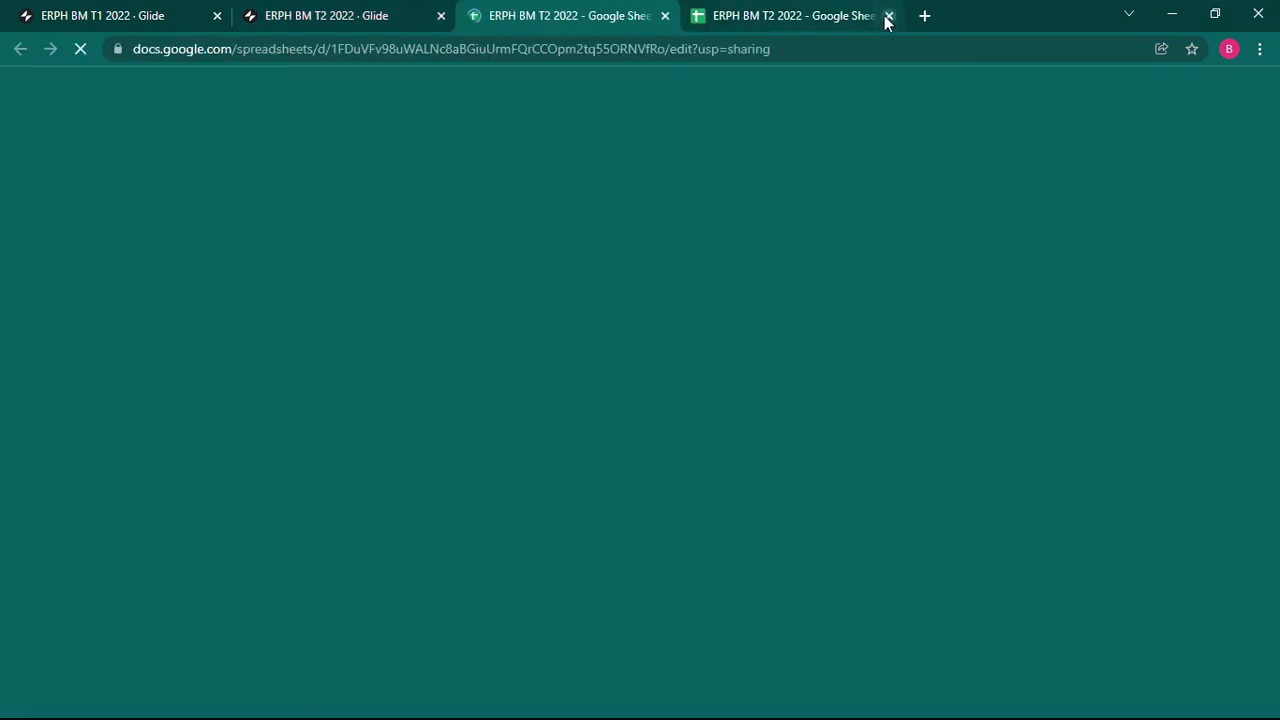
{"action": "left_click", "coordinate": [885, 15]}
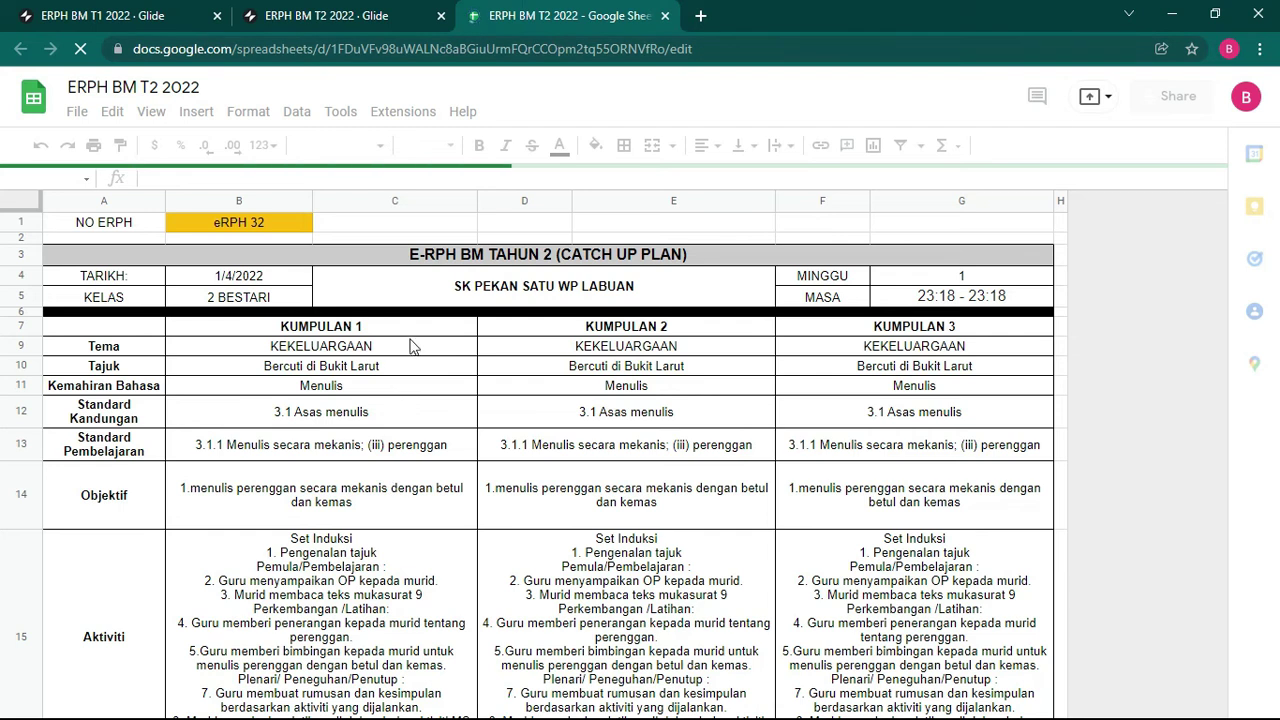
{"action": "scroll", "coordinate": [408, 343], "scroll_direction": "down", "scroll_amount": 5}
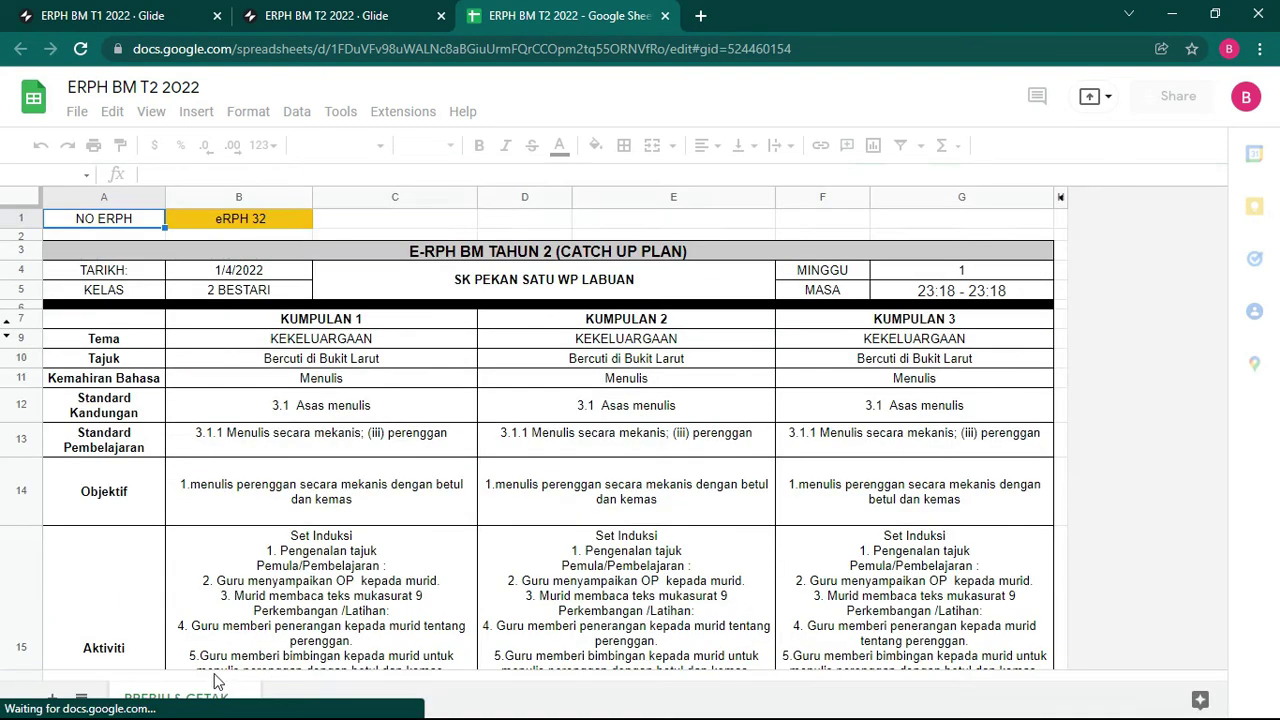
{"action": "scroll", "coordinate": [240, 523], "scroll_direction": "down", "scroll_amount": 5}
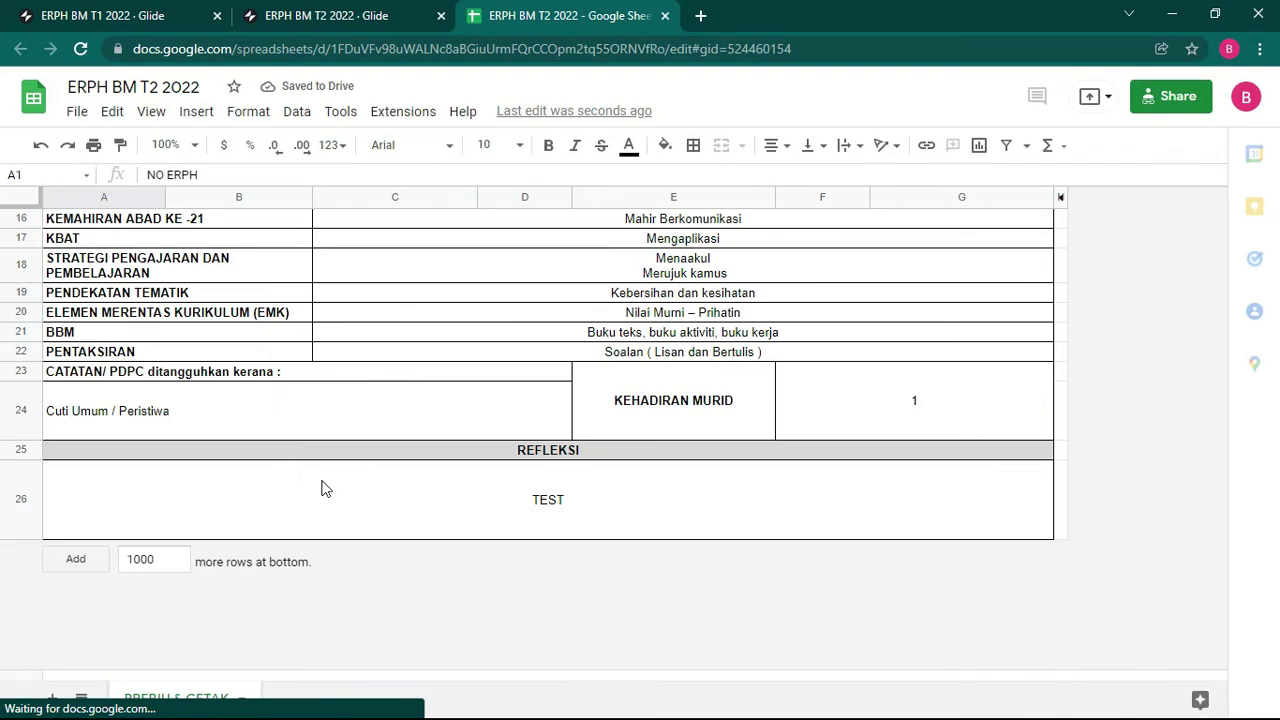
{"action": "scroll", "coordinate": [323, 486], "scroll_direction": "down", "scroll_amount": 3}
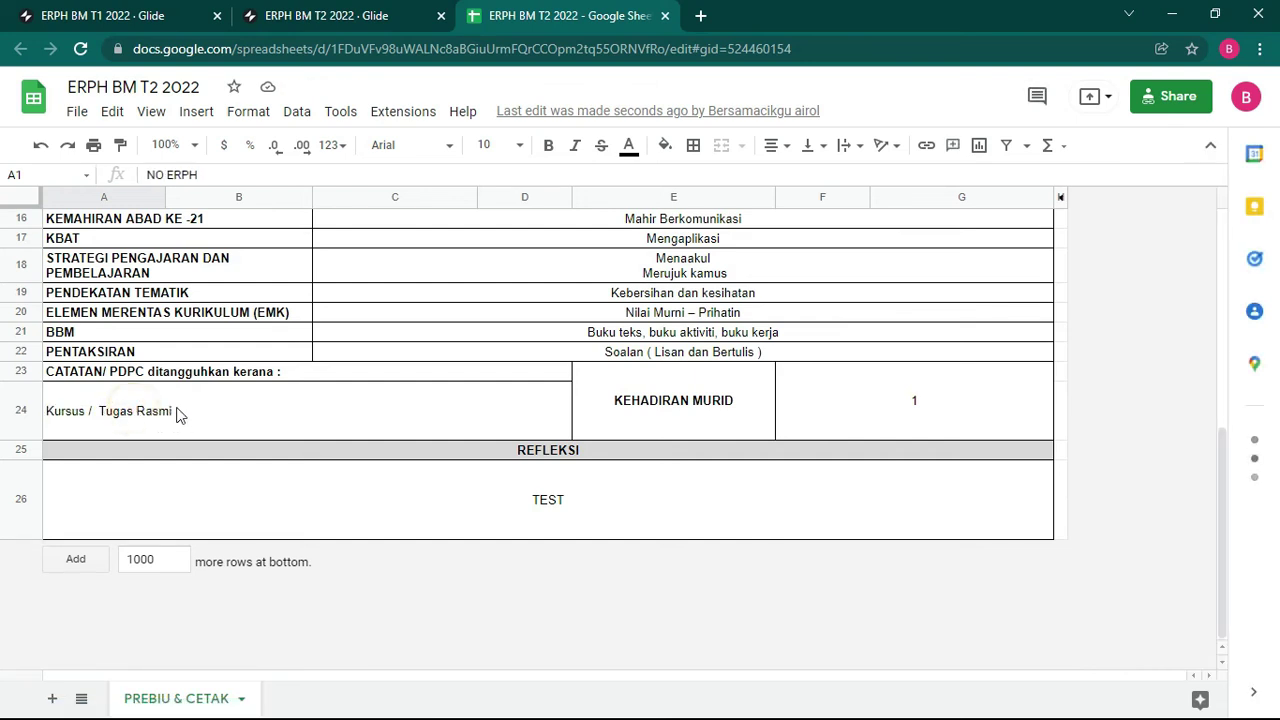
{"action": "left_click", "coordinate": [300, 416]}
{"action": "scroll", "coordinate": [450, 410], "scroll_direction": "up", "scroll_amount": 8}
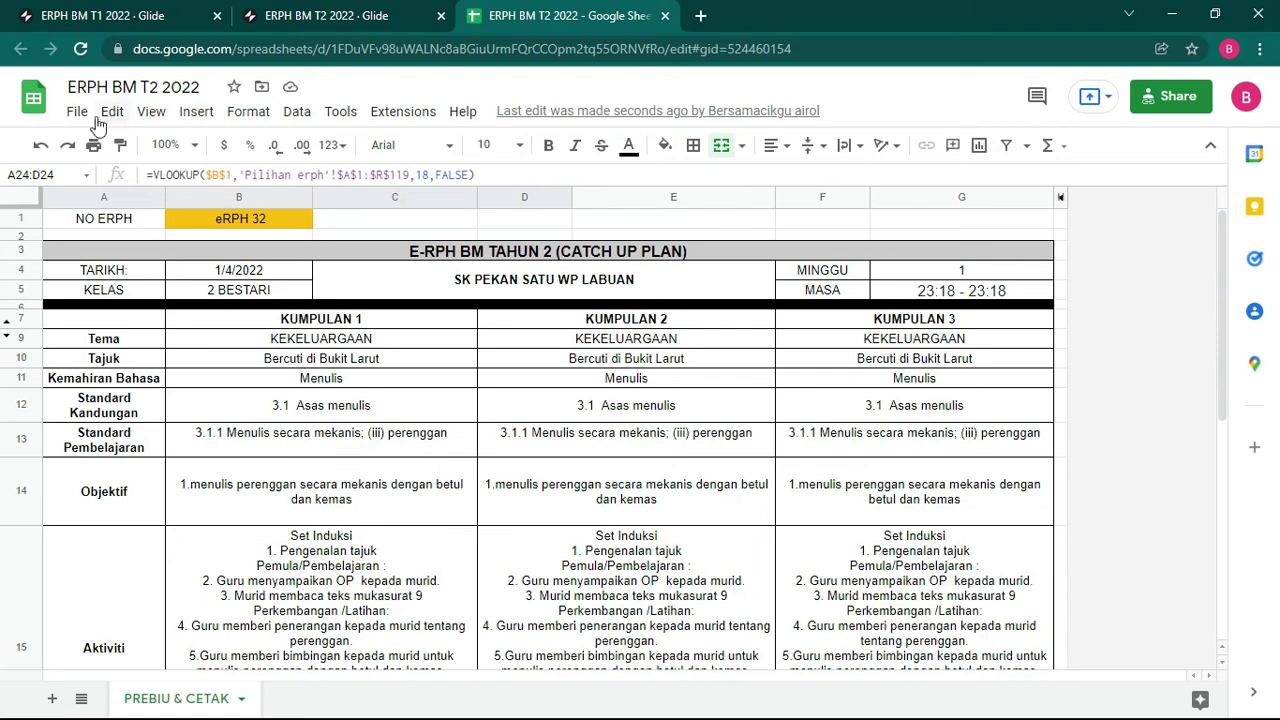
Step: Open the spreadsheet's File menu and dismiss it without choosing anything
{"action": "left_click", "coordinate": [77, 111]}
{"action": "key", "text": "Right"}
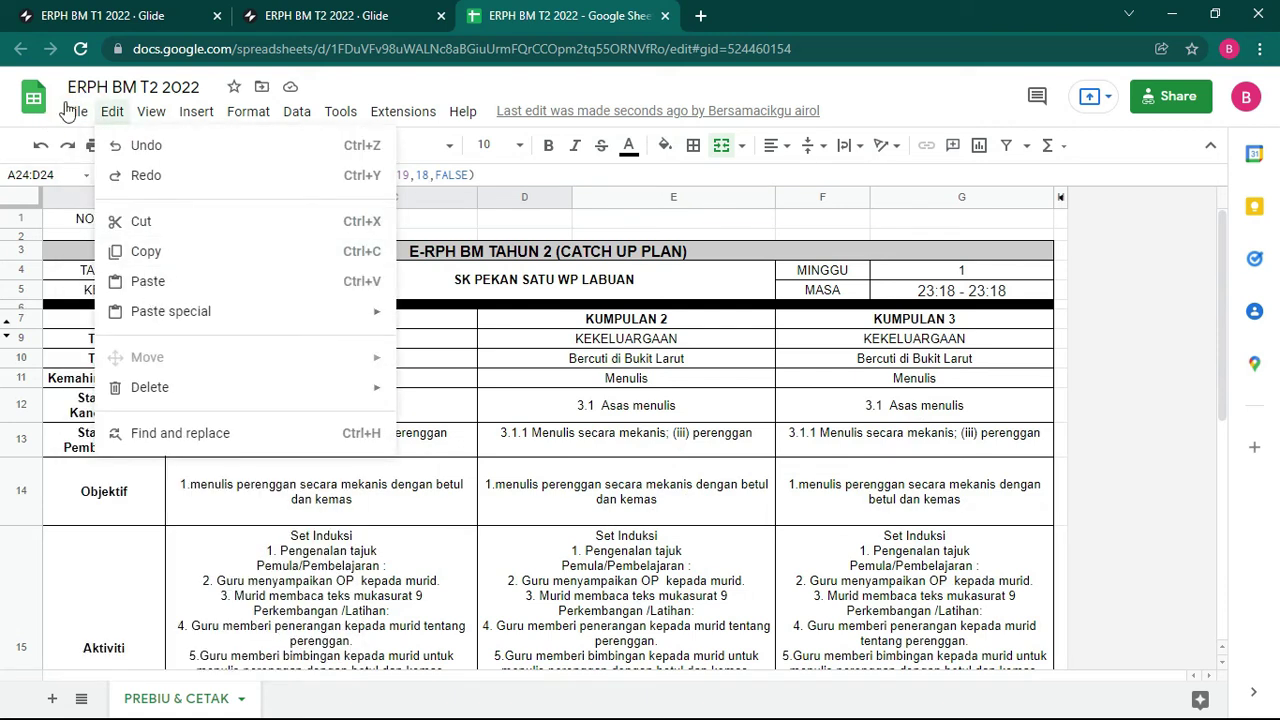
{"action": "left_click", "coordinate": [70, 111]}
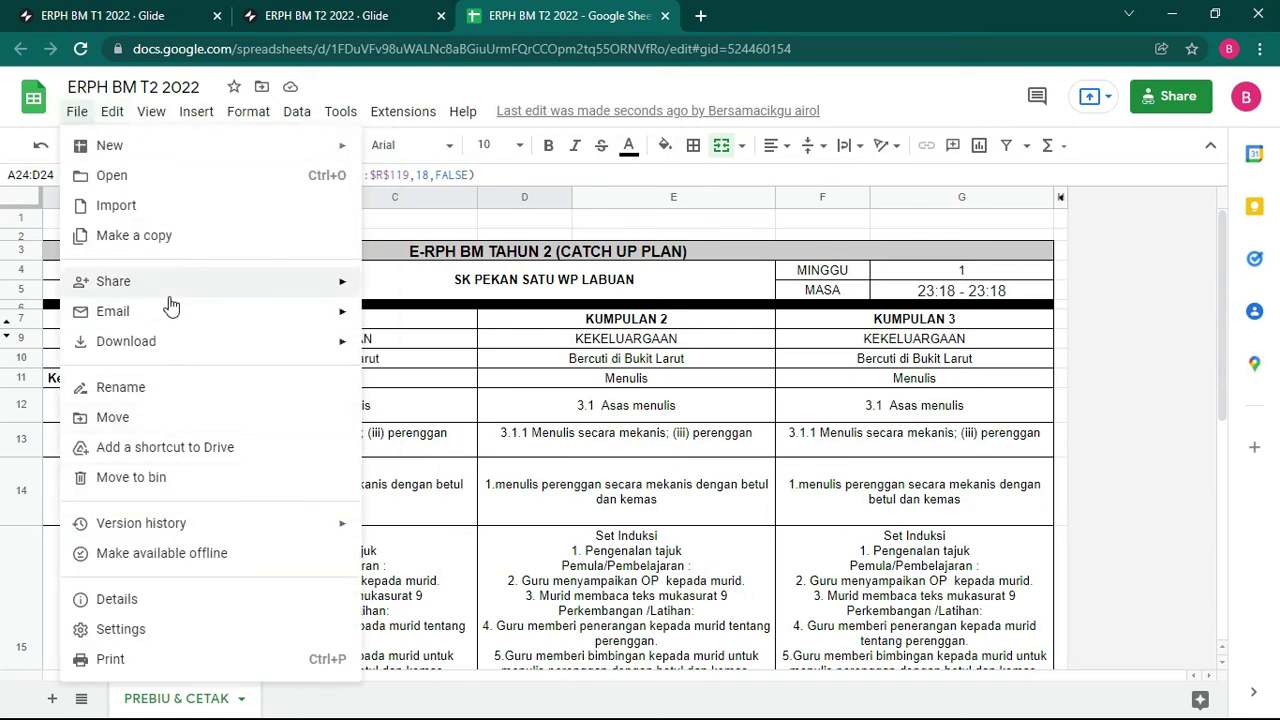
{"action": "mouse_move", "coordinate": [172, 346]}
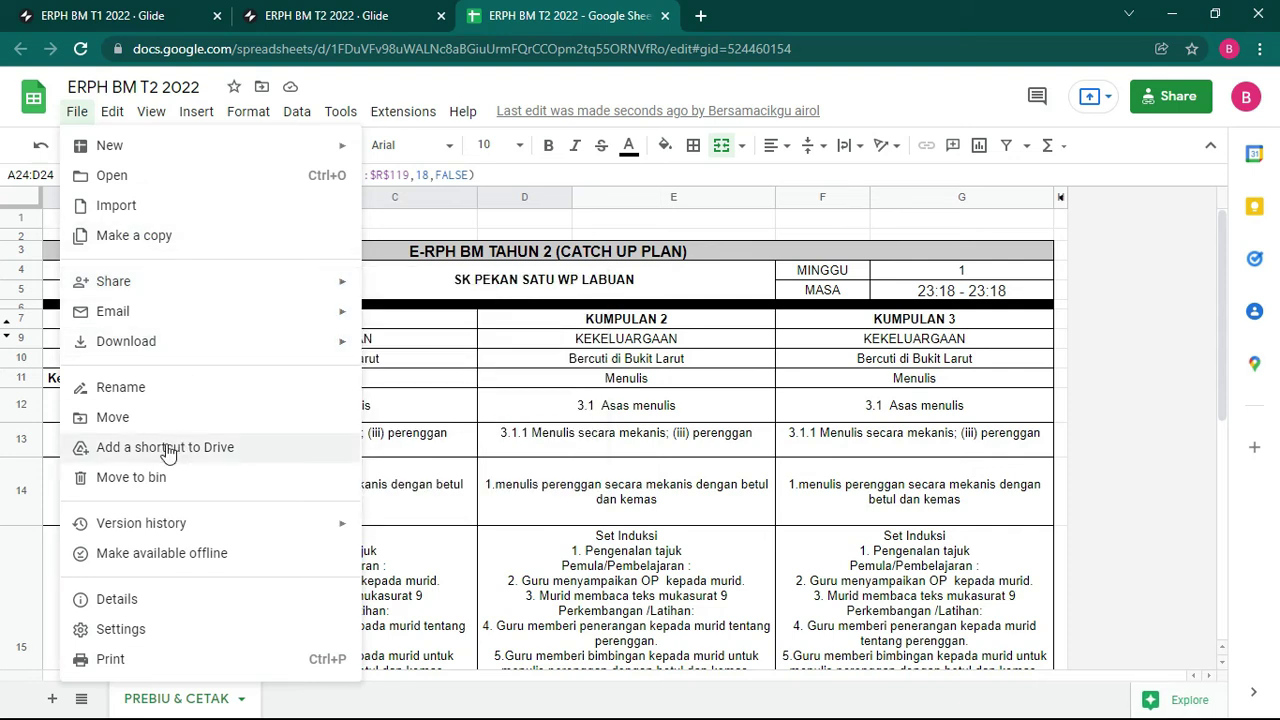
{"action": "left_click", "coordinate": [1172, 238]}
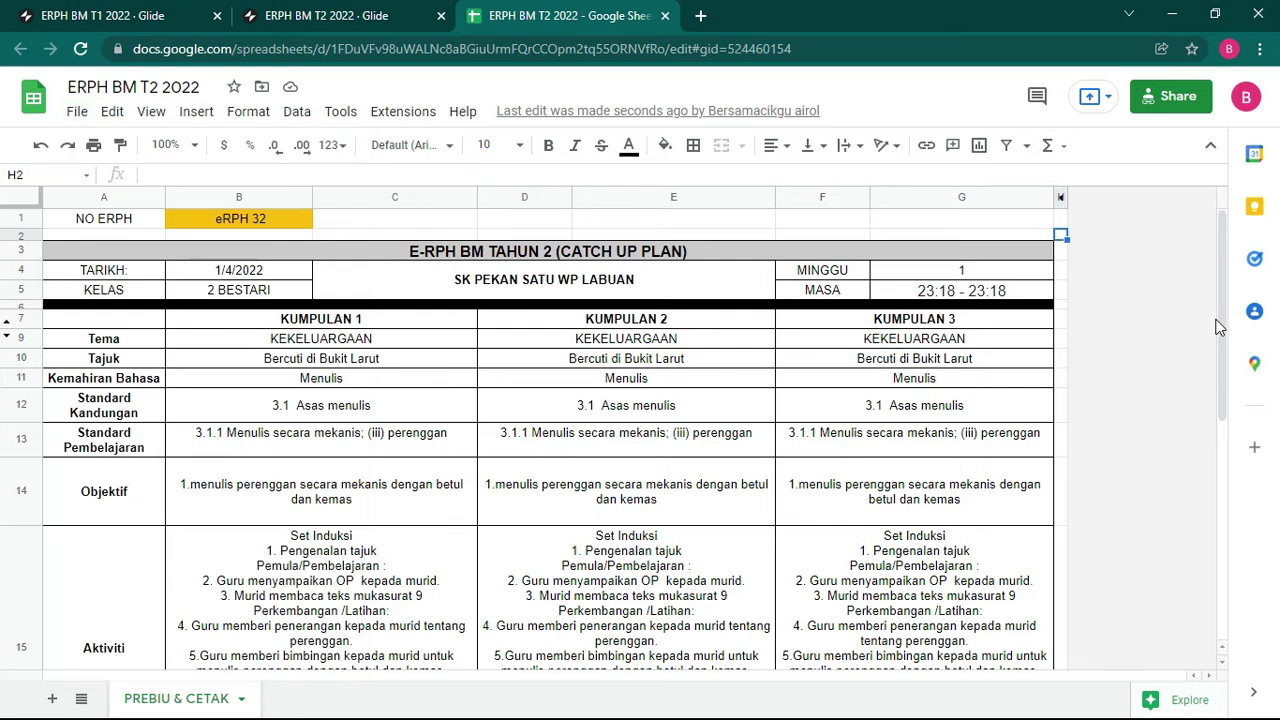
Step: Move from the T2 and T1 app editors back to Glide's list of all apps
{"action": "left_click", "coordinate": [303, 25]}
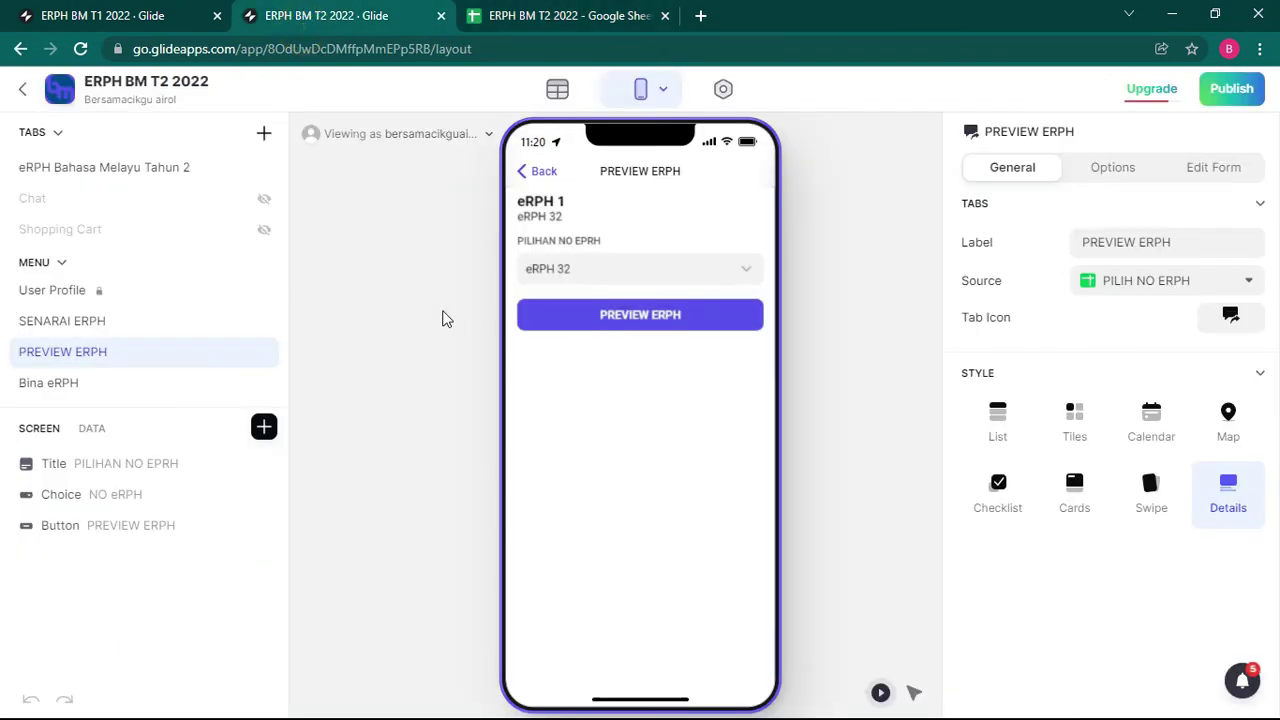
{"action": "key", "text": "ctrl+Page_Up"}
{"action": "left_click", "coordinate": [300, 16]}
{"action": "key", "text": "alt+Tab"}
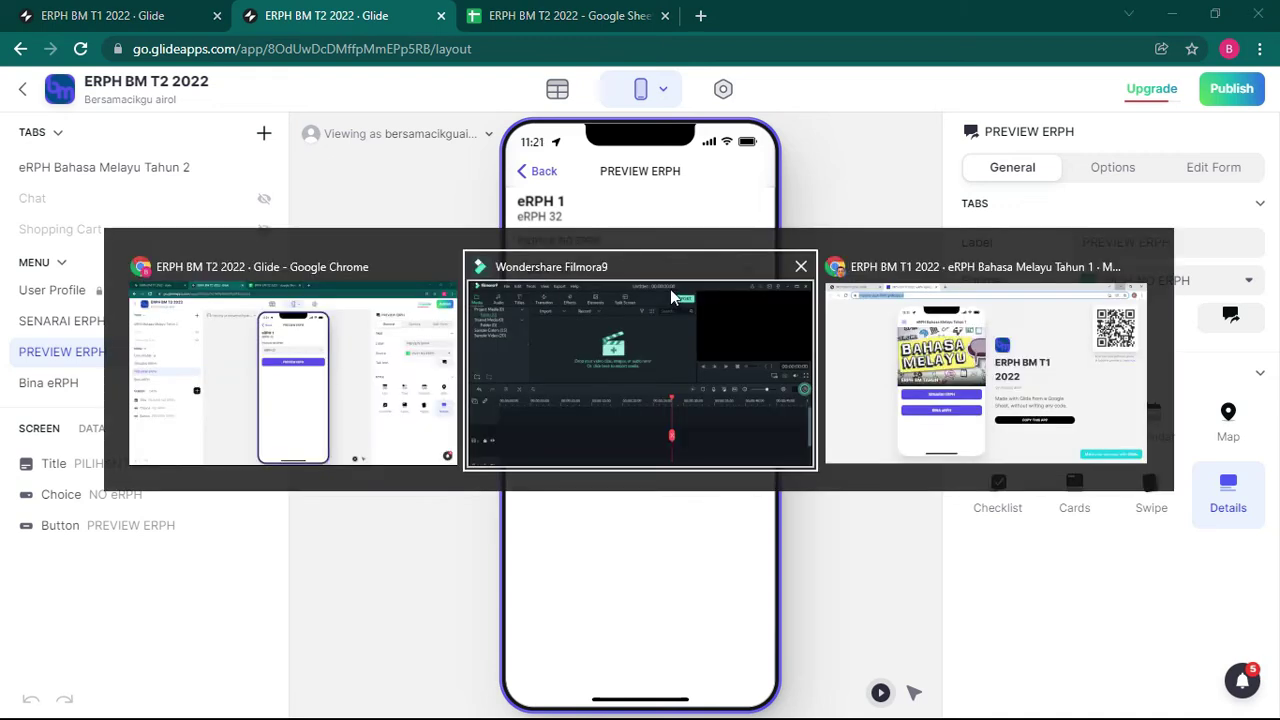
{"action": "key", "text": "alt+Tab"}
{"action": "left_click", "coordinate": [931, 360]}
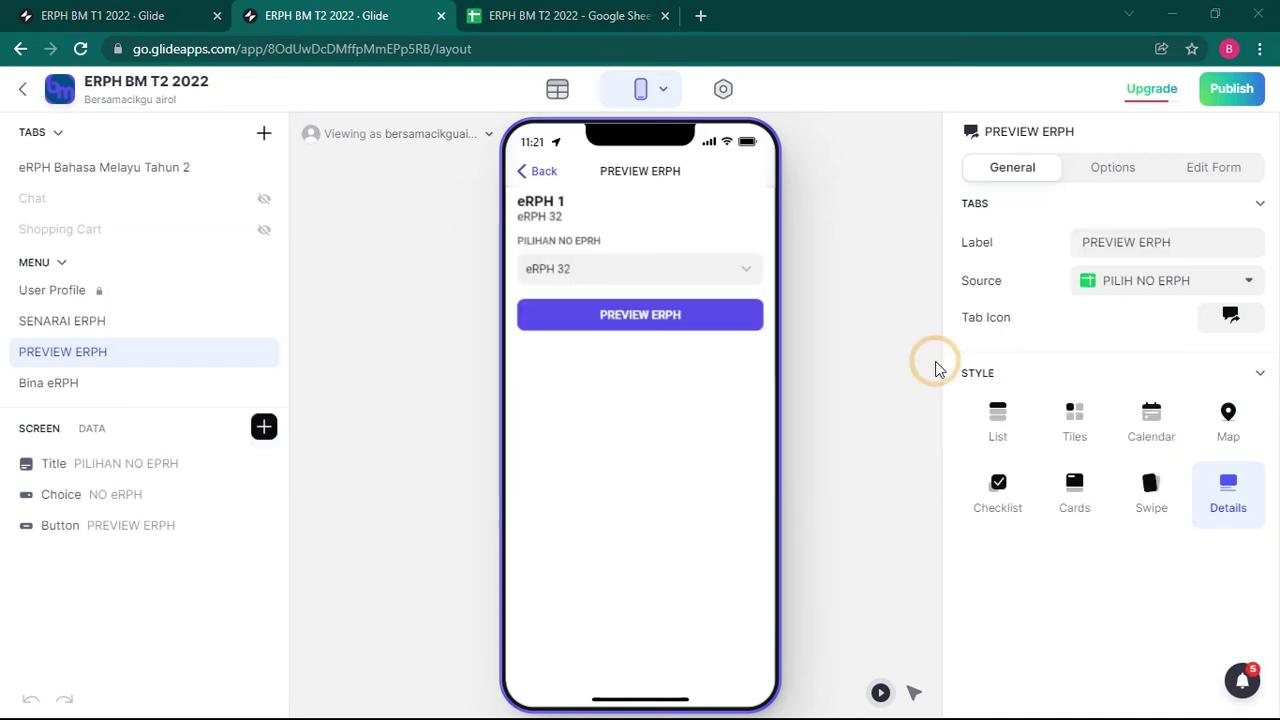
{"action": "left_click", "coordinate": [100, 14]}
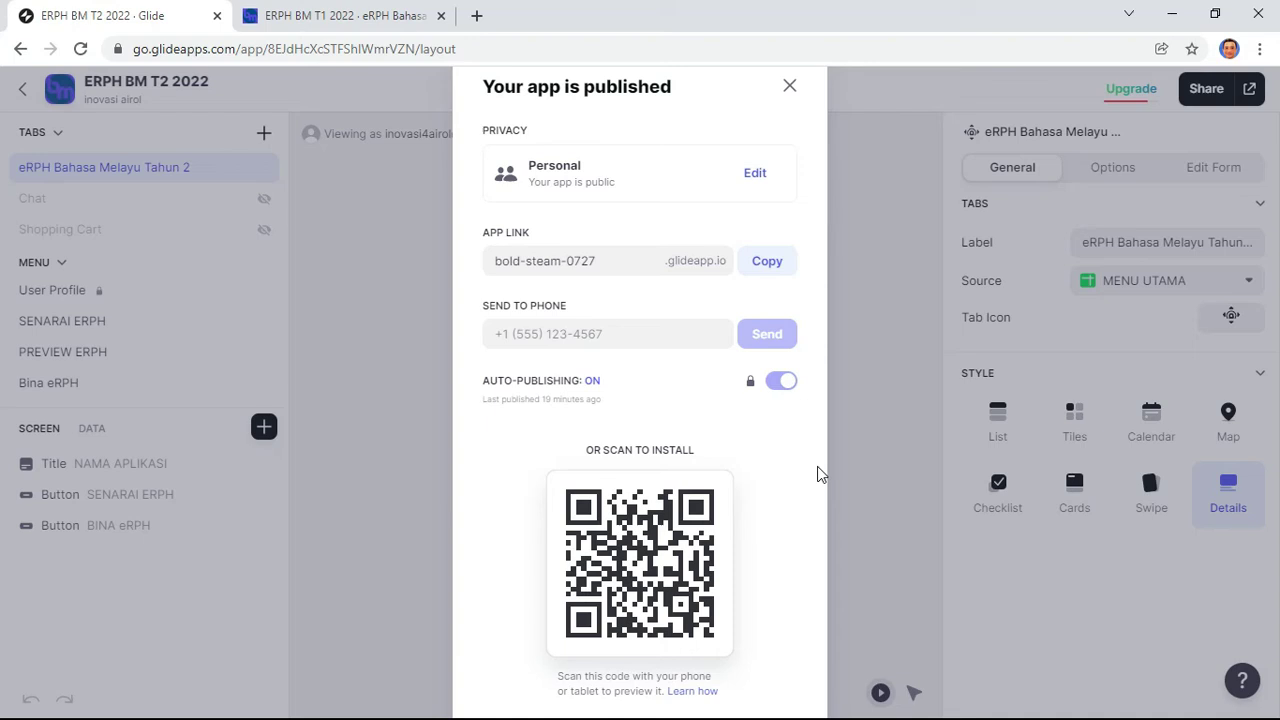
{"action": "left_click", "coordinate": [793, 80]}
{"action": "left_click", "coordinate": [20, 48]}
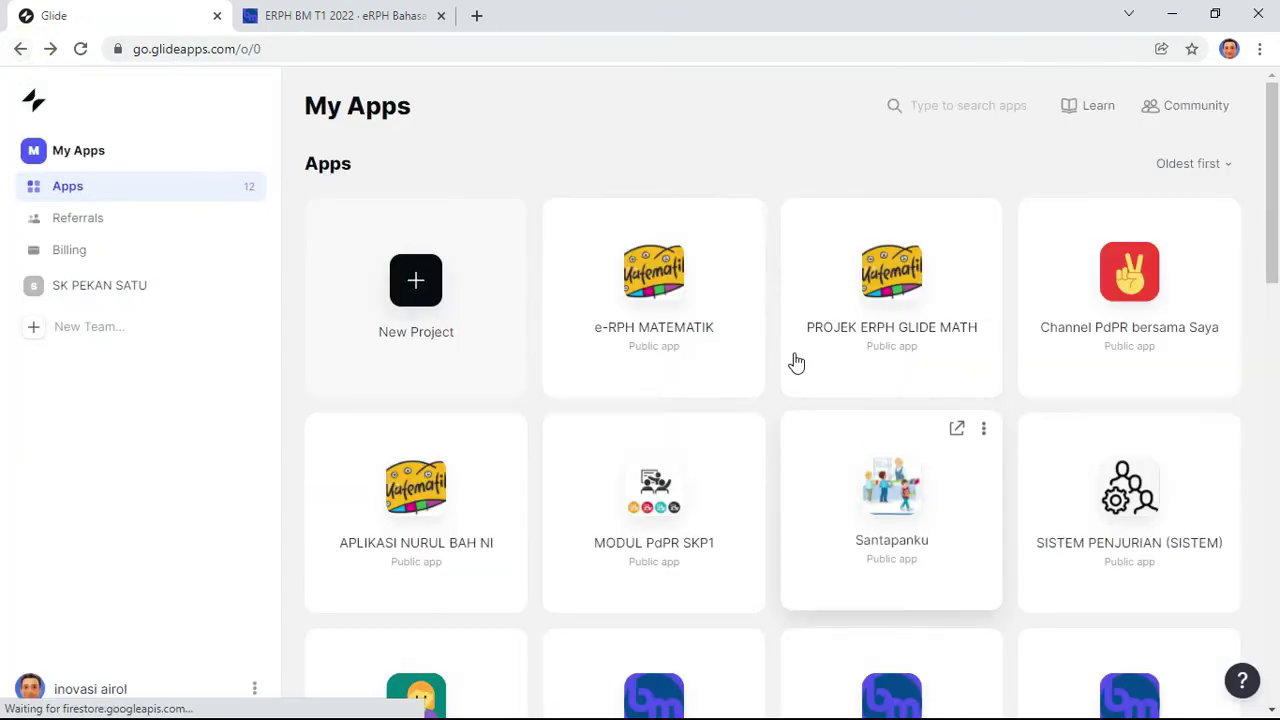
Step: Open the ERPH BM T4 2022 app editor and close the T1 preview tab
{"action": "scroll", "coordinate": [831, 574], "scroll_direction": "down", "scroll_amount": 2}
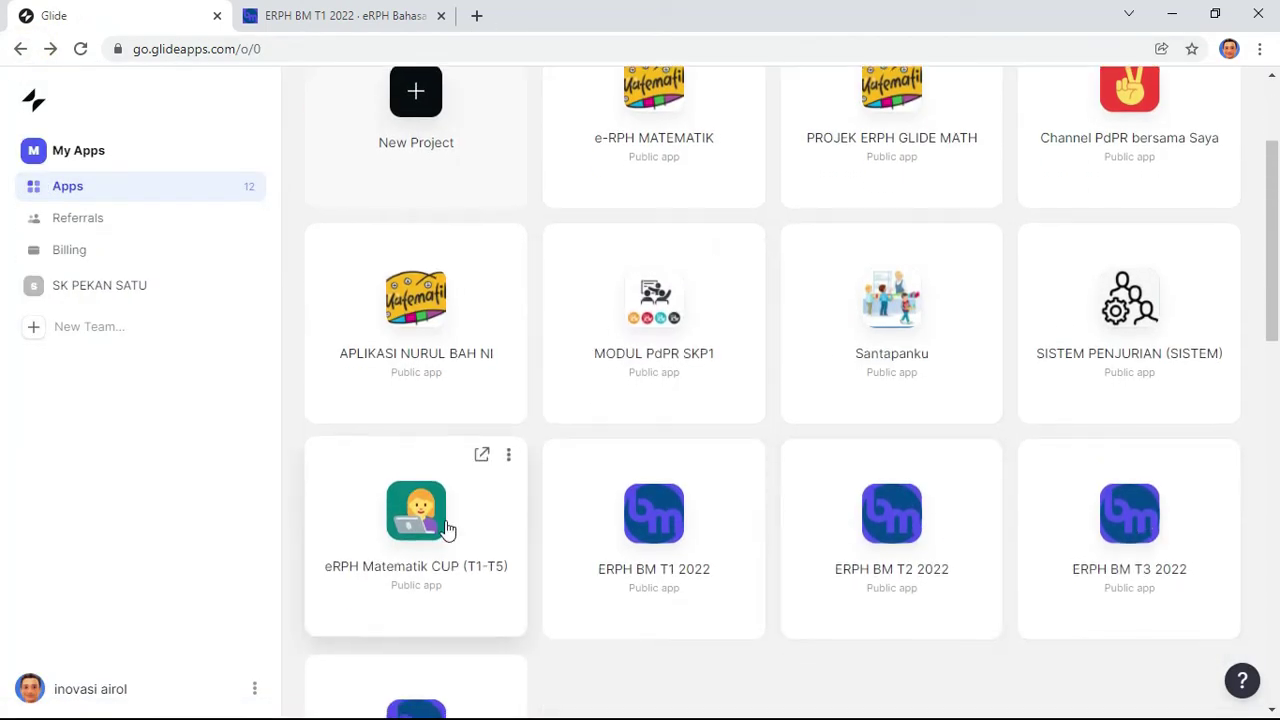
{"action": "scroll", "coordinate": [455, 510], "scroll_direction": "down", "scroll_amount": 3}
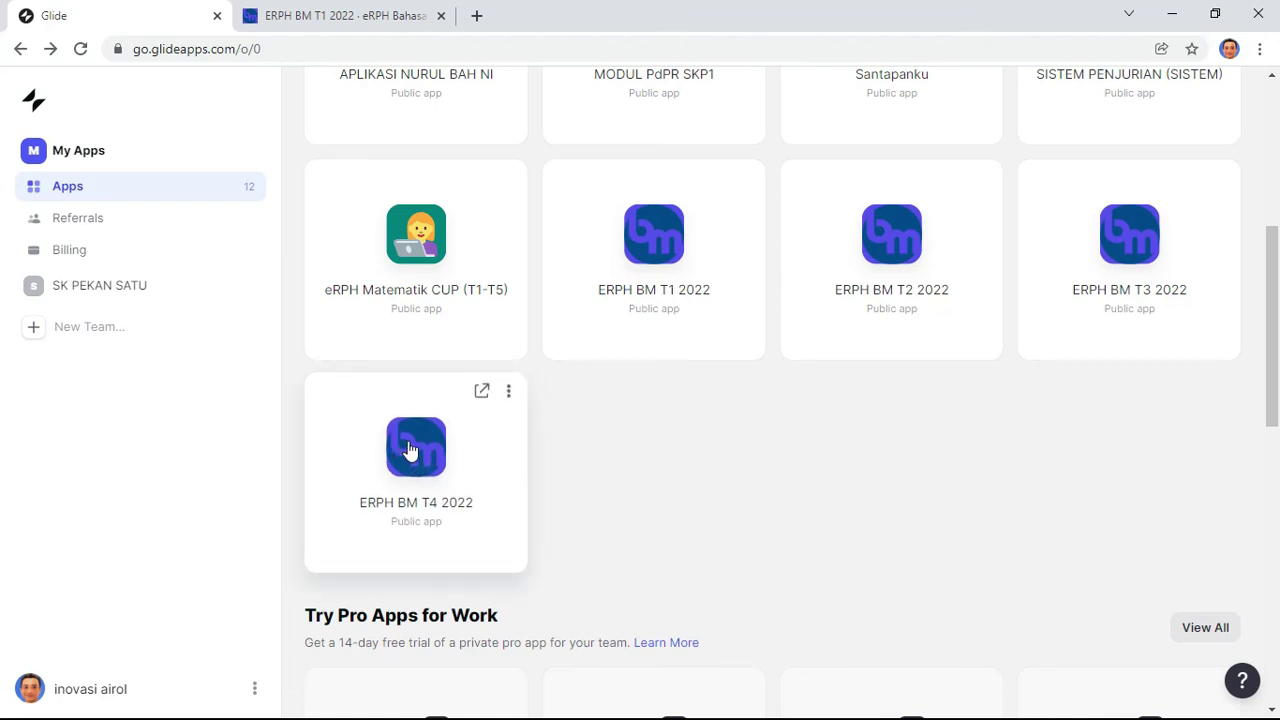
{"action": "left_click", "coordinate": [472, 418]}
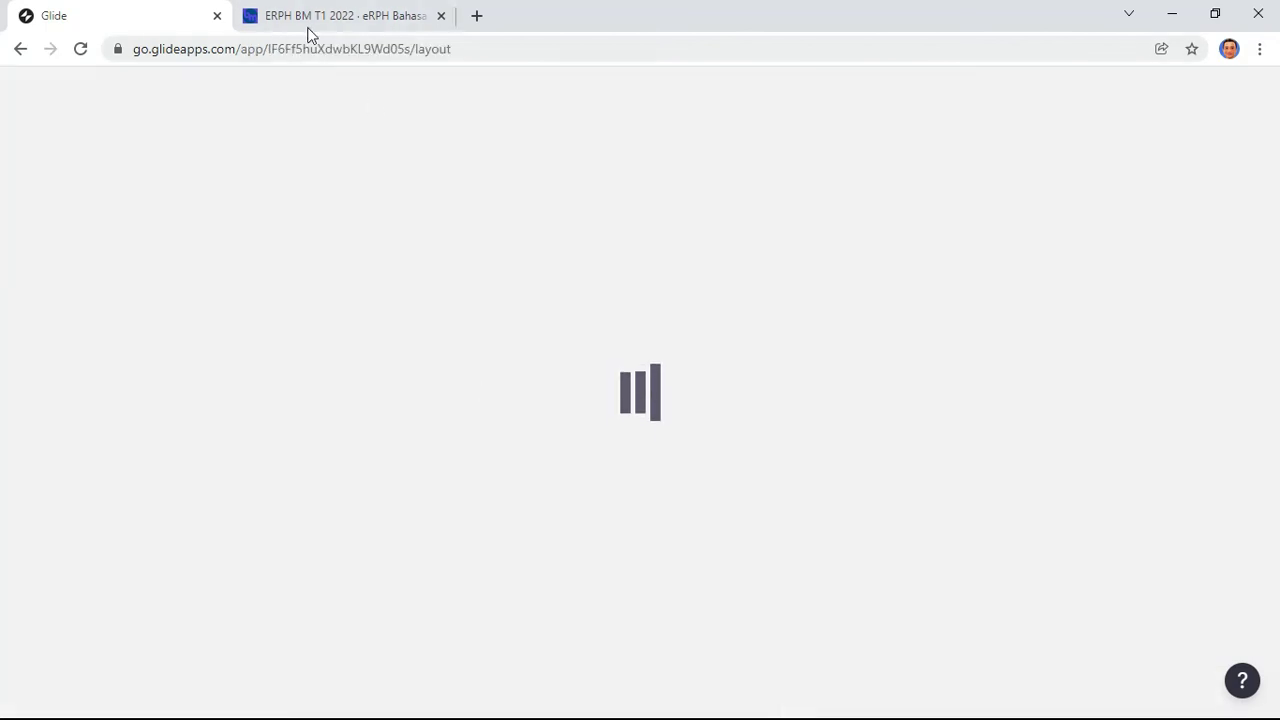
{"action": "left_click", "coordinate": [337, 15]}
{"action": "left_click", "coordinate": [441, 15]}
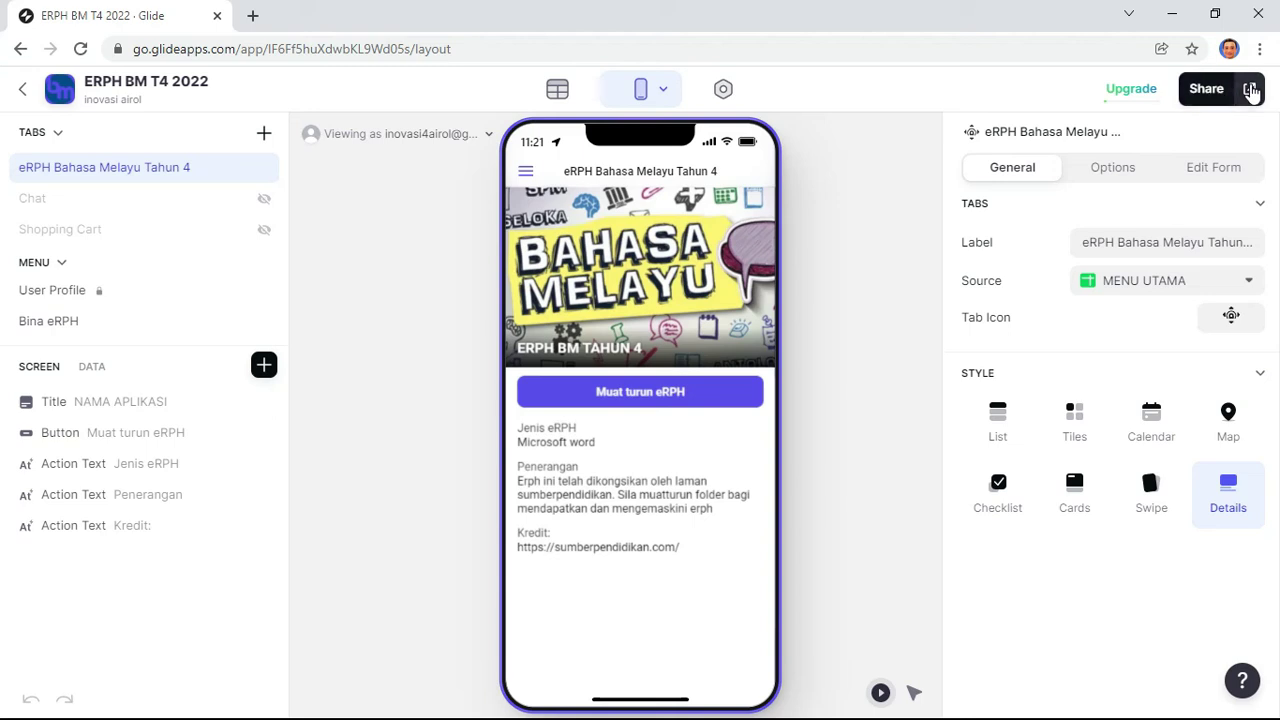
Step: Copy the T4 app's public link giddy-run-8755 and start a new browser tab
{"action": "left_click", "coordinate": [1210, 89]}
{"action": "left_click", "coordinate": [778, 261]}
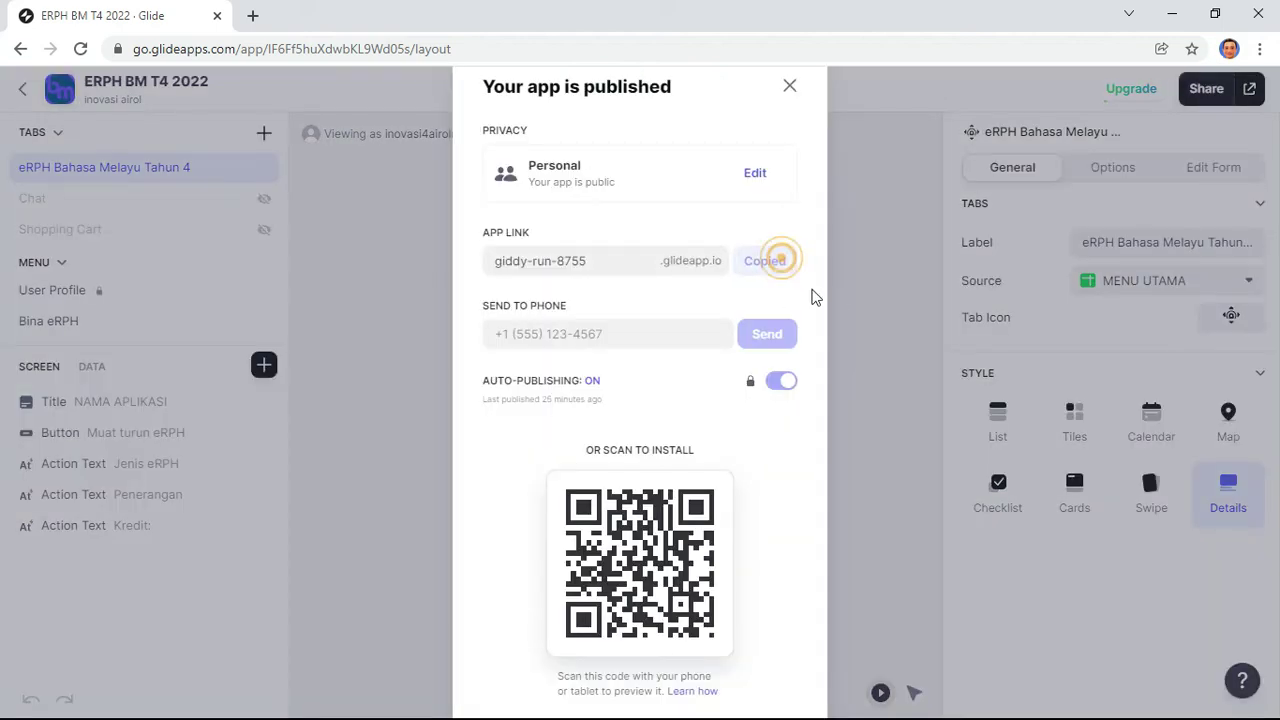
{"action": "left_click", "coordinate": [1184, 16]}
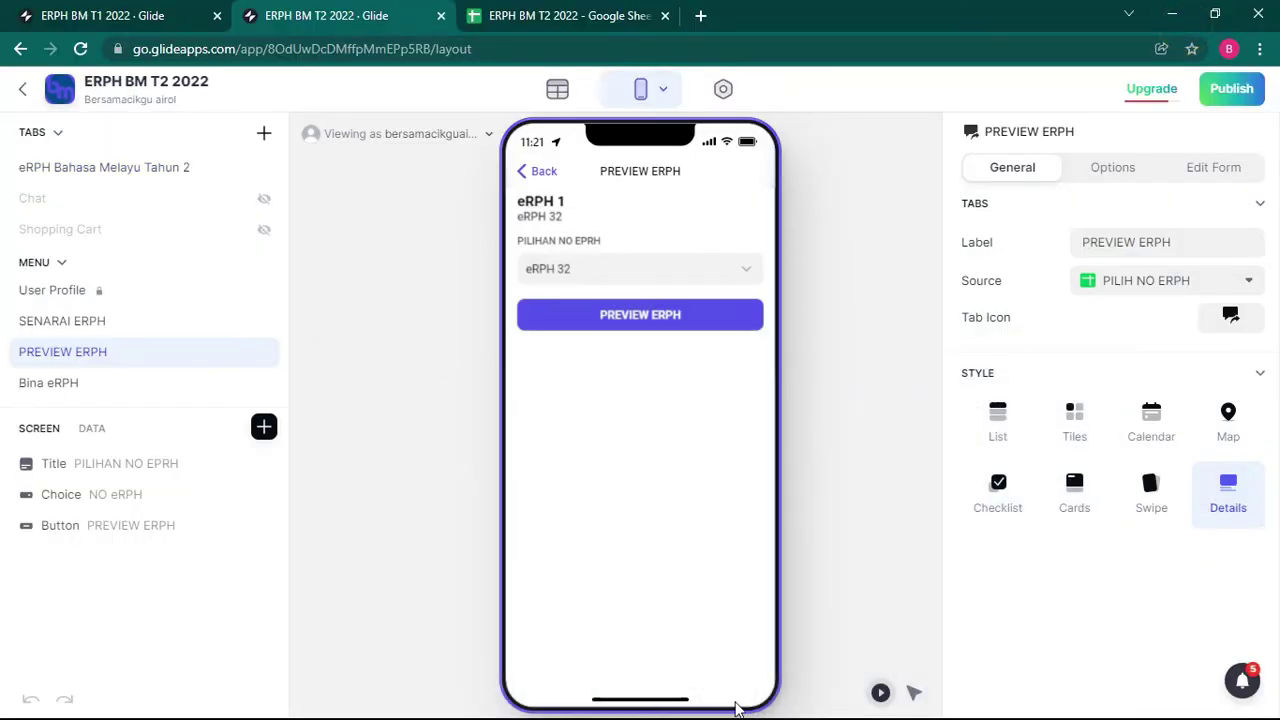
{"action": "key", "text": "alt+Tab"}
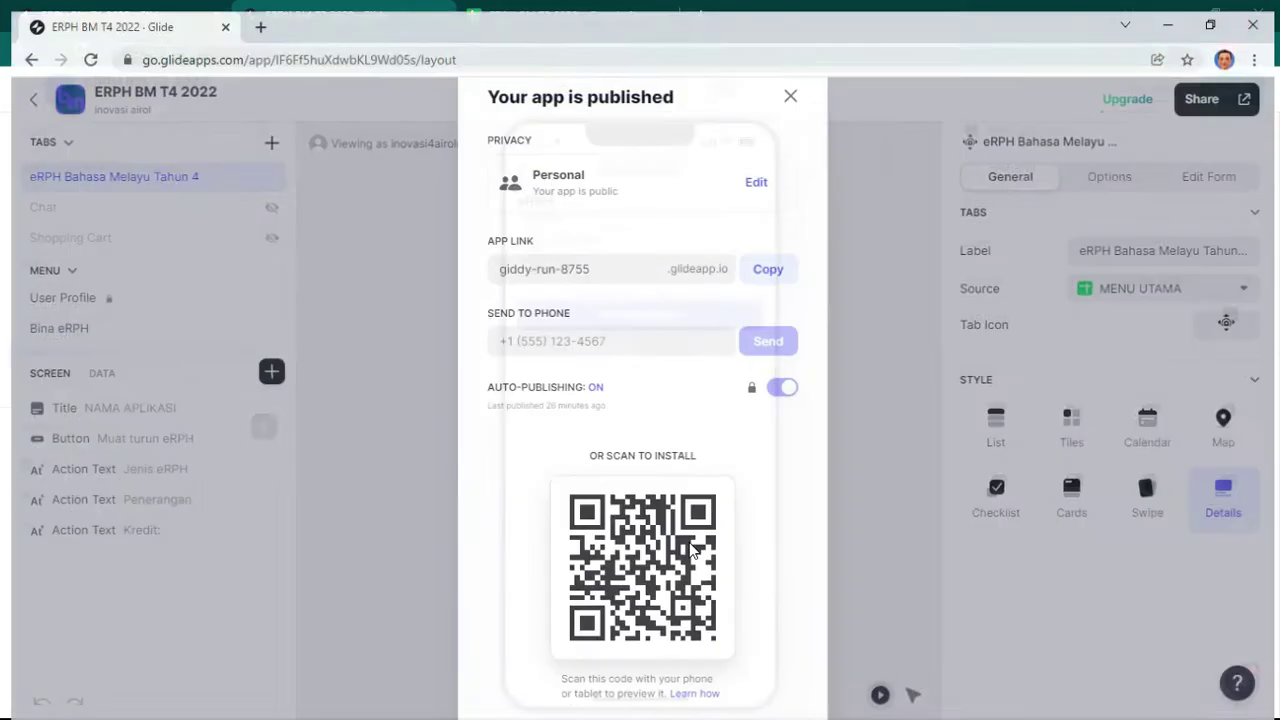
{"action": "left_click", "coordinate": [251, 16]}
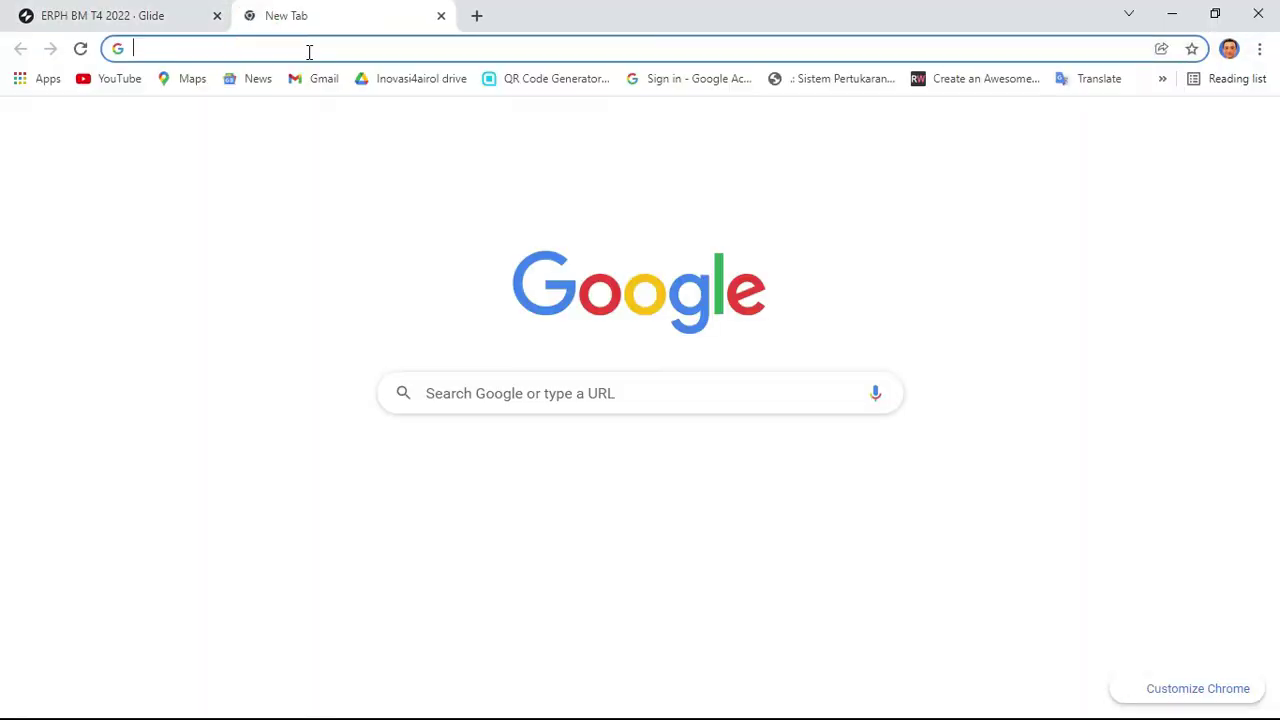
Step: Load the copied ERPH BM T4 2022 public link in a new browser tab
{"action": "left_click", "coordinate": [1230, 49]}
{"action": "left_click", "coordinate": [1232, 50]}
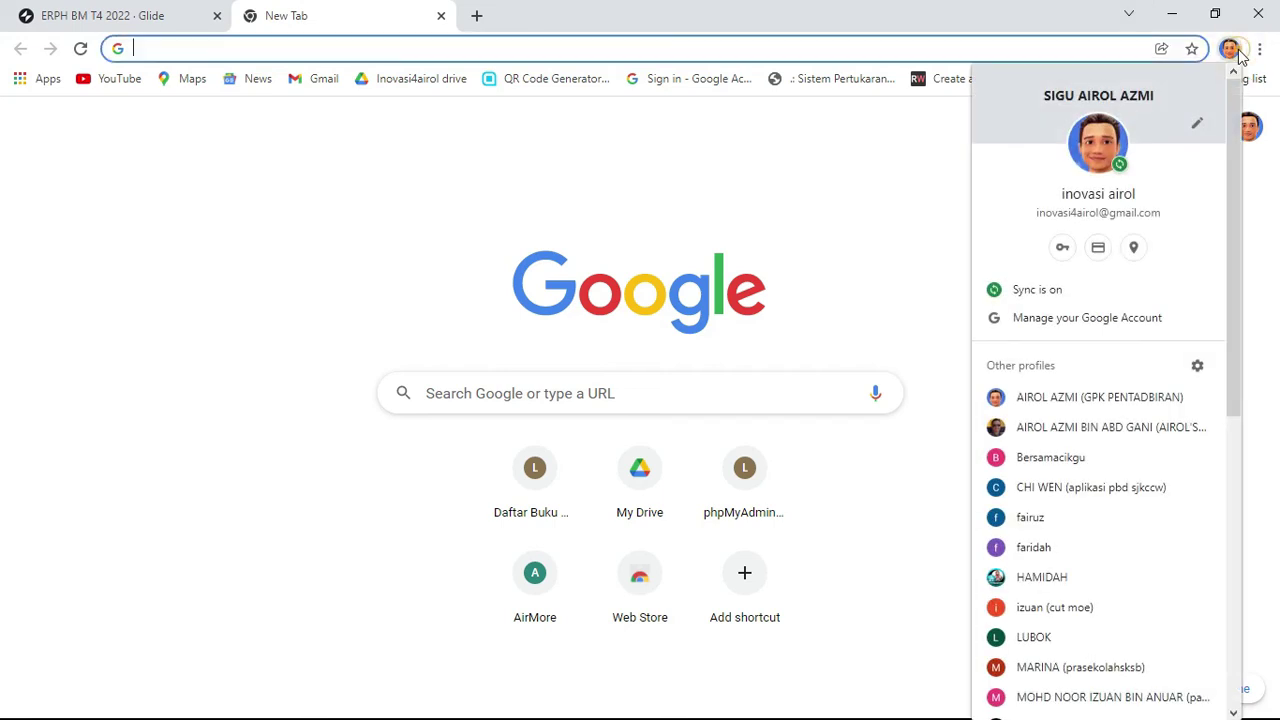
{"action": "key", "text": "alt+Tab"}
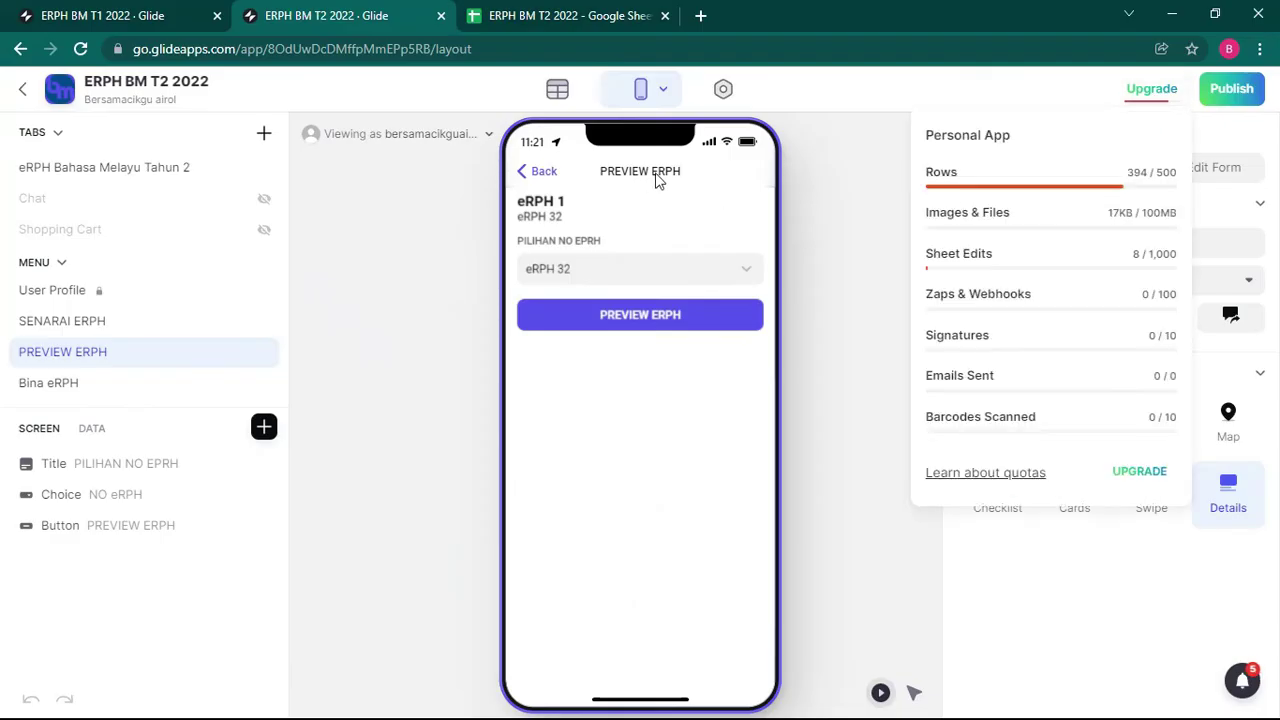
{"action": "left_click", "coordinate": [700, 16]}
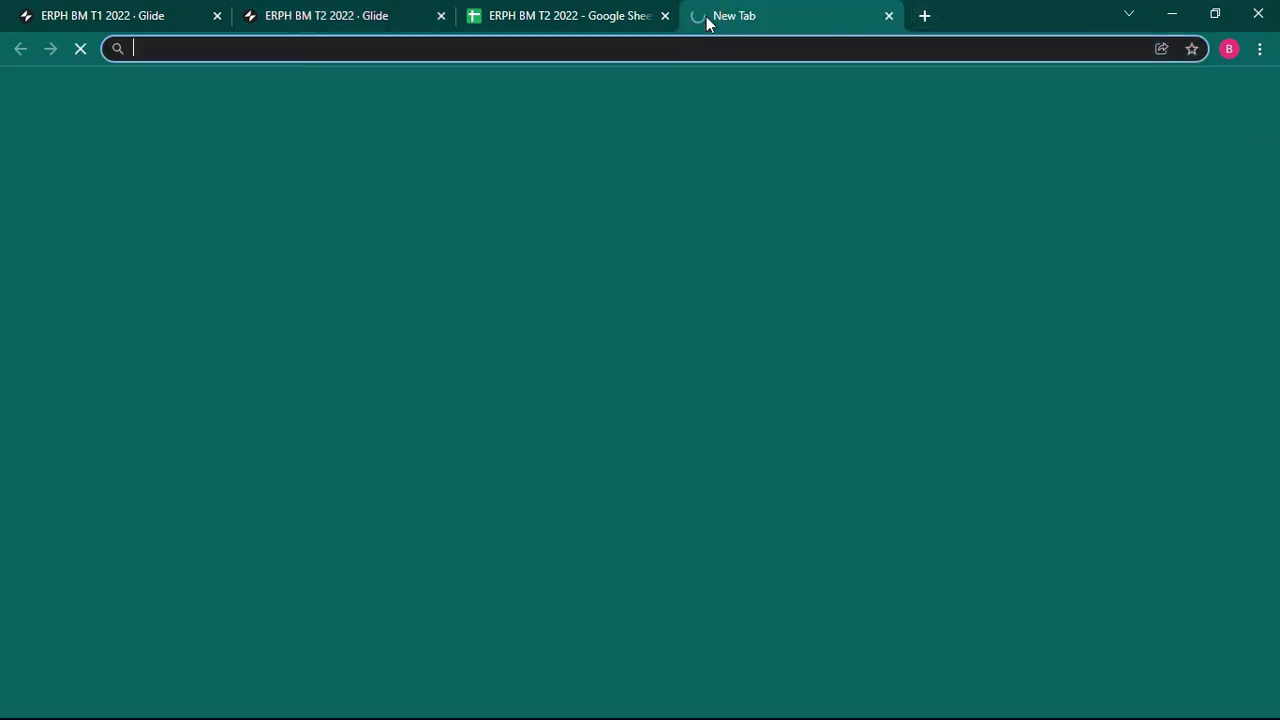
{"action": "key", "text": "ctrl+v"}
{"action": "key", "text": "Return"}
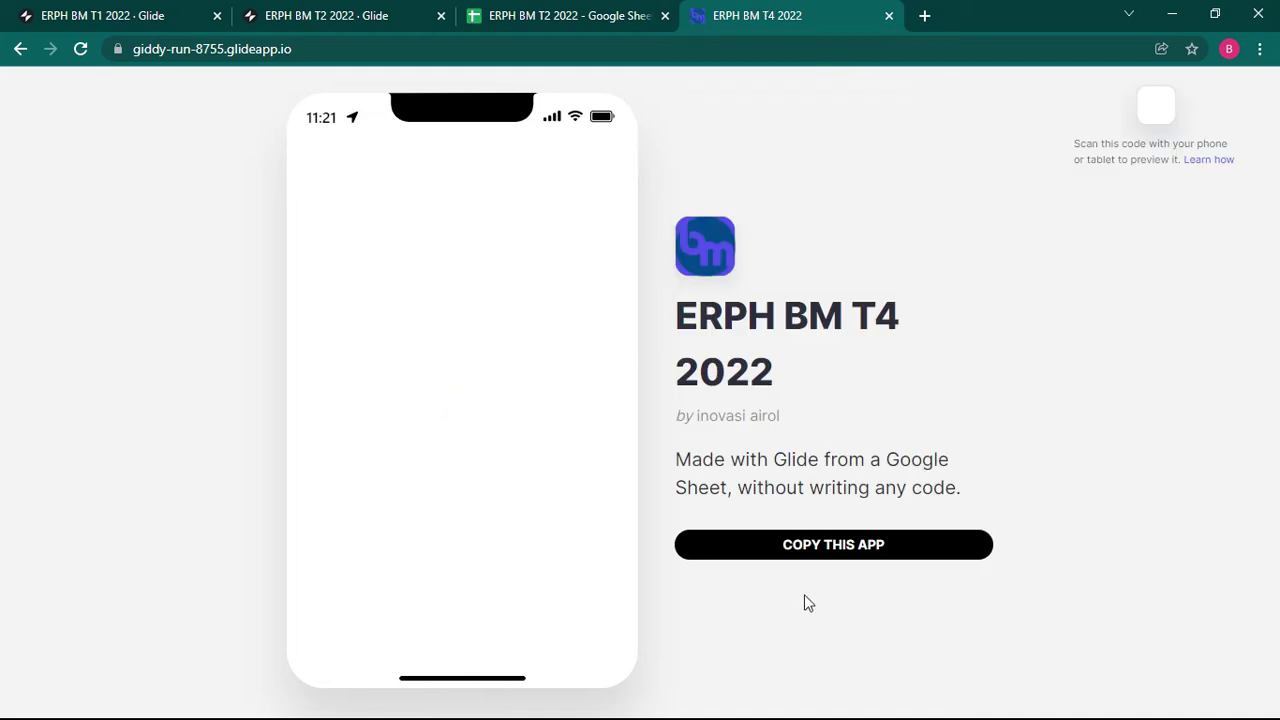
Step: Make a copy of the T4 app, then return to the ERPH BM T2 2022 spreadsheet
{"action": "left_click", "coordinate": [804, 548]}
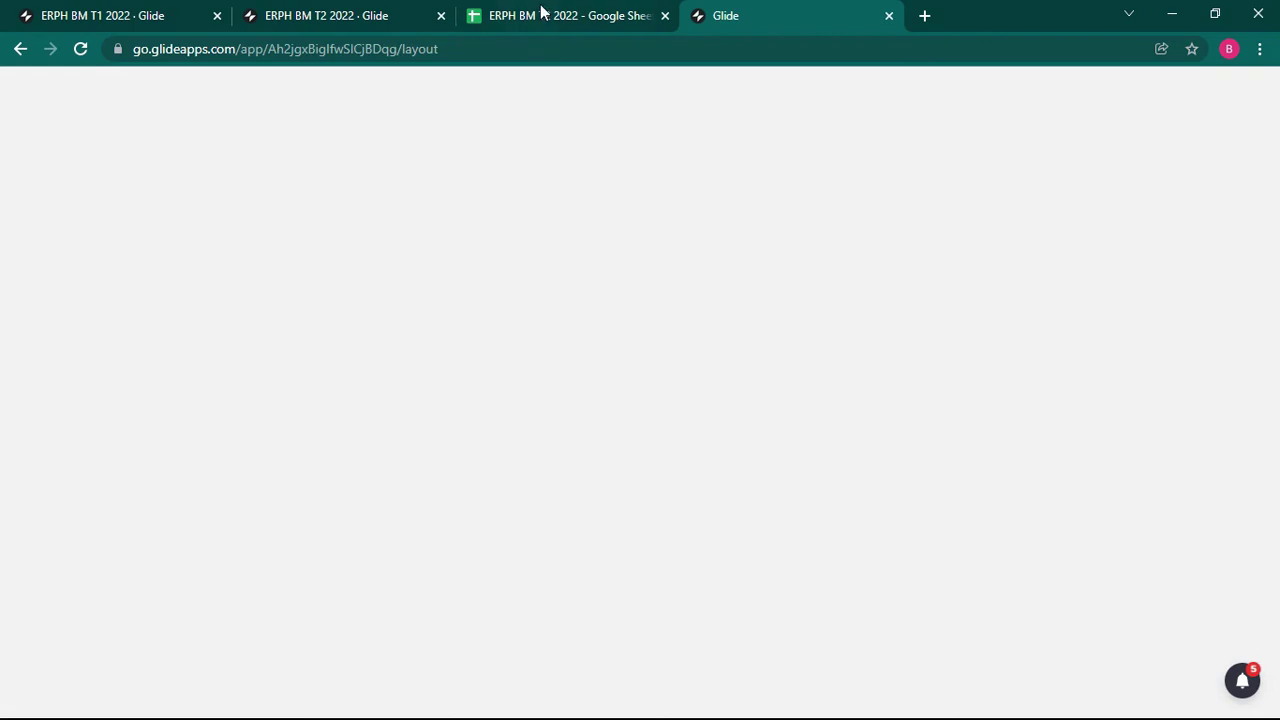
{"action": "left_click", "coordinate": [333, 16]}
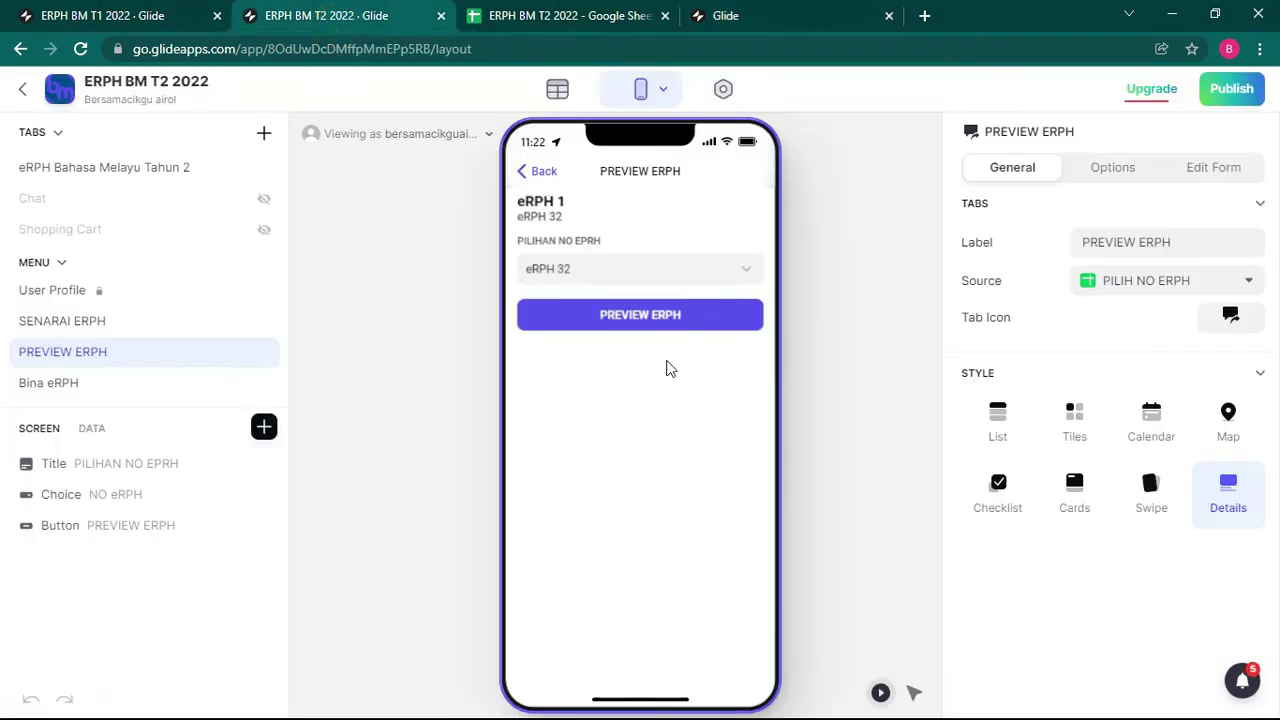
{"action": "left_click", "coordinate": [545, 16]}
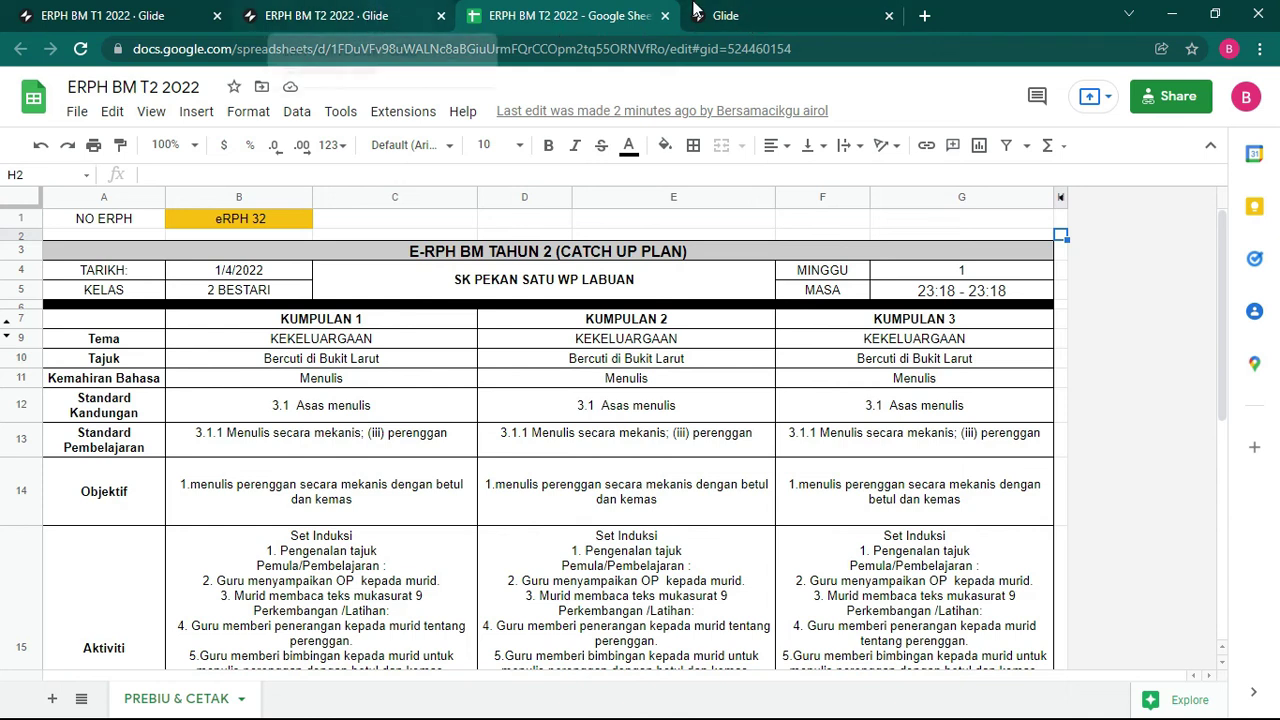
Step: Return to the T2 Glide editor's eRPH 32 form and open the data tables showing Pilihan erph
{"action": "left_click", "coordinate": [752, 14]}
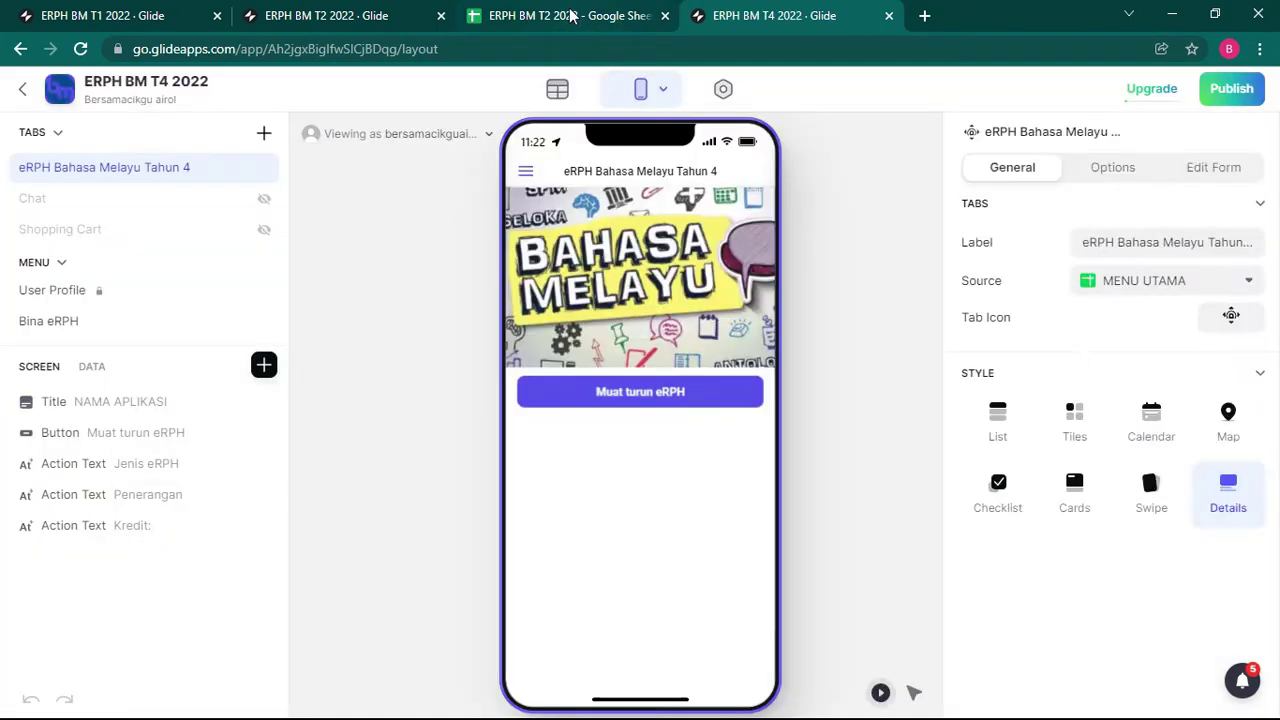
{"action": "left_click", "coordinate": [570, 14]}
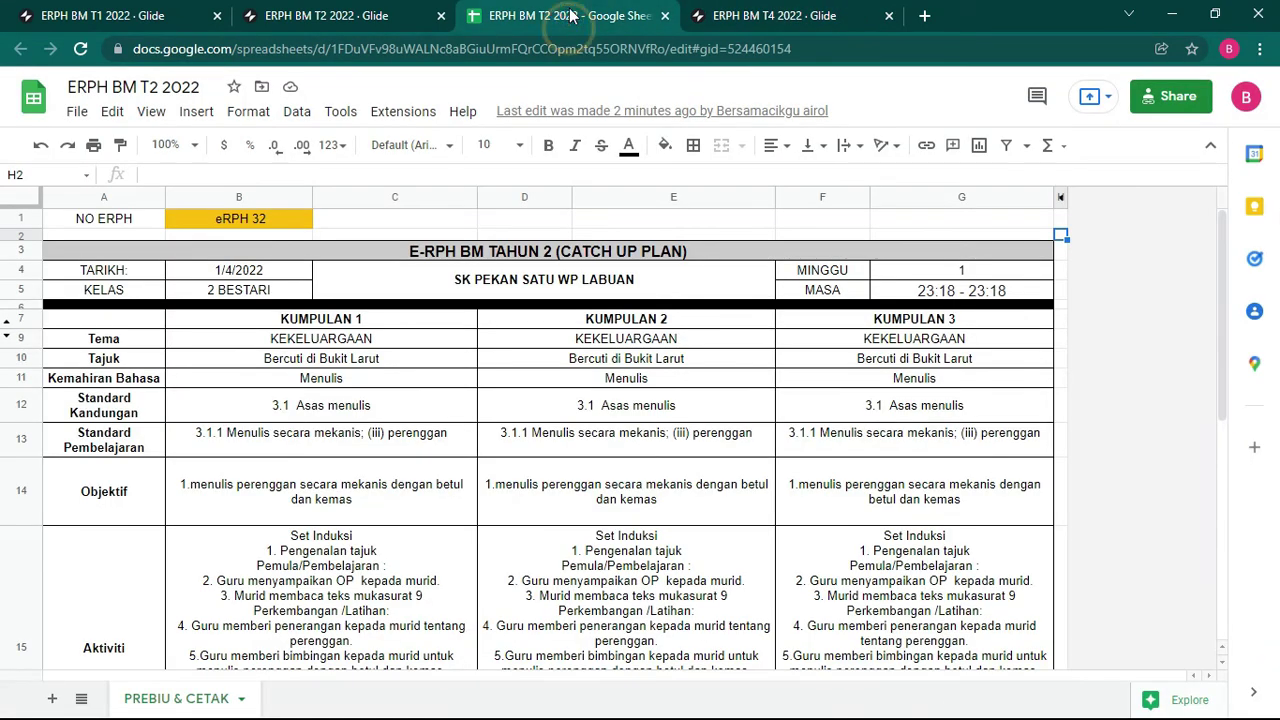
{"action": "left_click", "coordinate": [335, 15]}
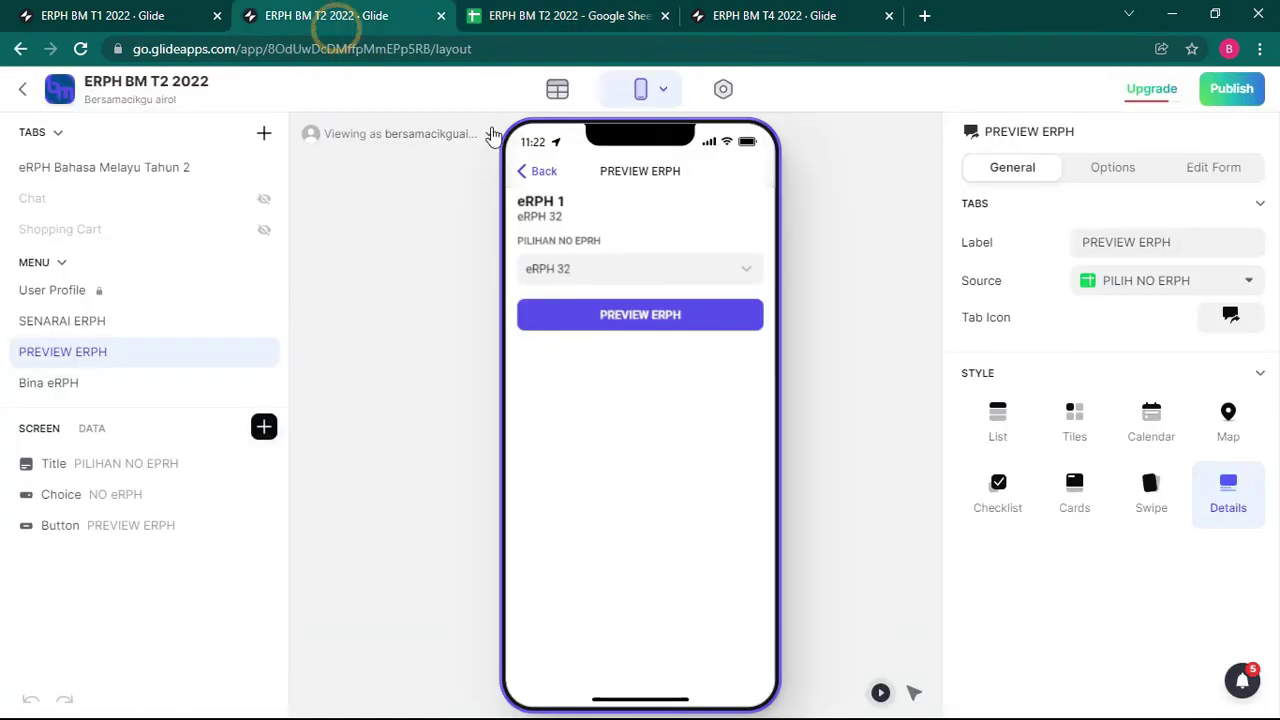
{"action": "left_click", "coordinate": [539, 172]}
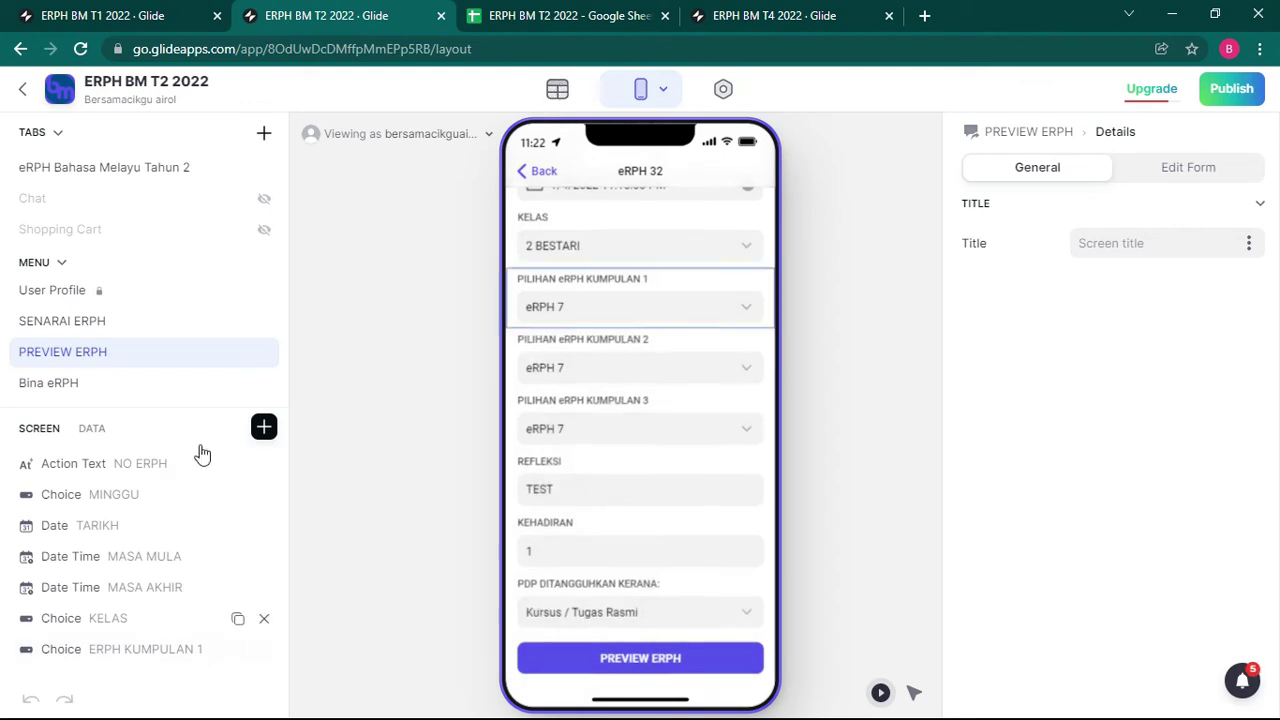
{"action": "left_click", "coordinate": [530, 16]}
{"action": "left_click", "coordinate": [341, 17]}
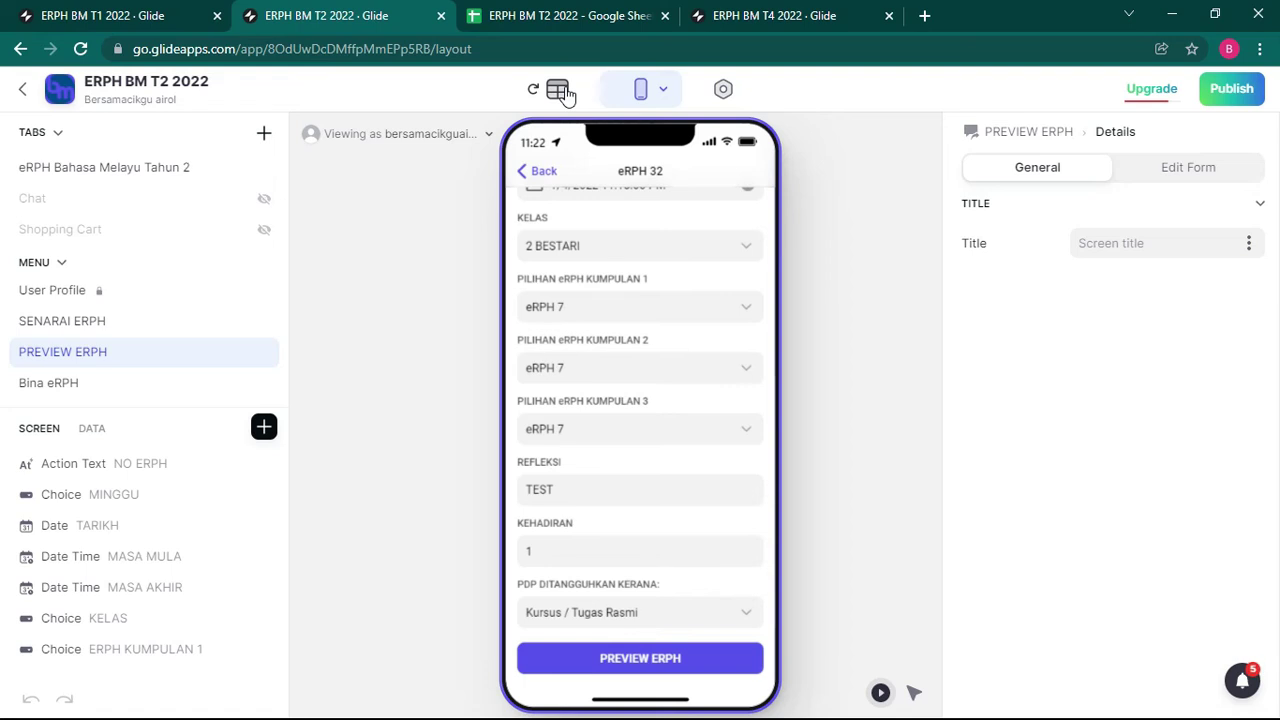
{"action": "left_click", "coordinate": [560, 91]}
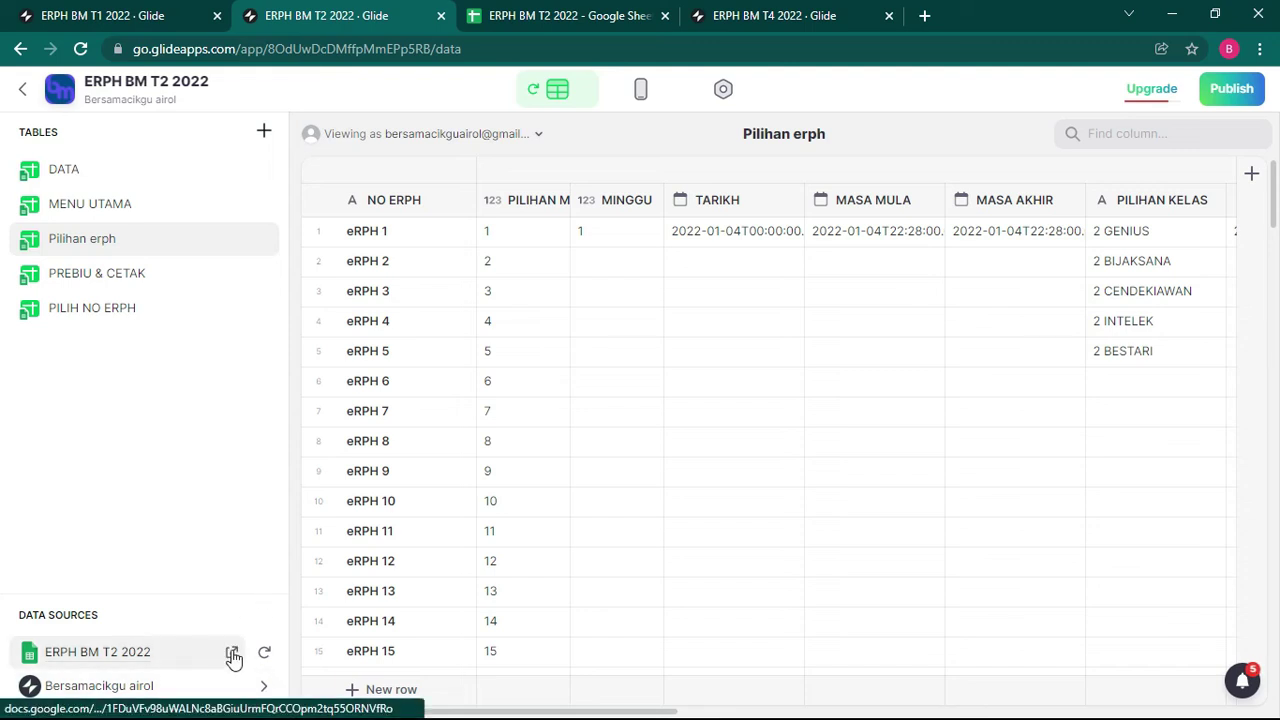
Step: Confirm the ERPH BM T2 2022 spreadsheet lets anyone with the link edit, then return to Glide
{"action": "left_click", "coordinate": [537, 14]}
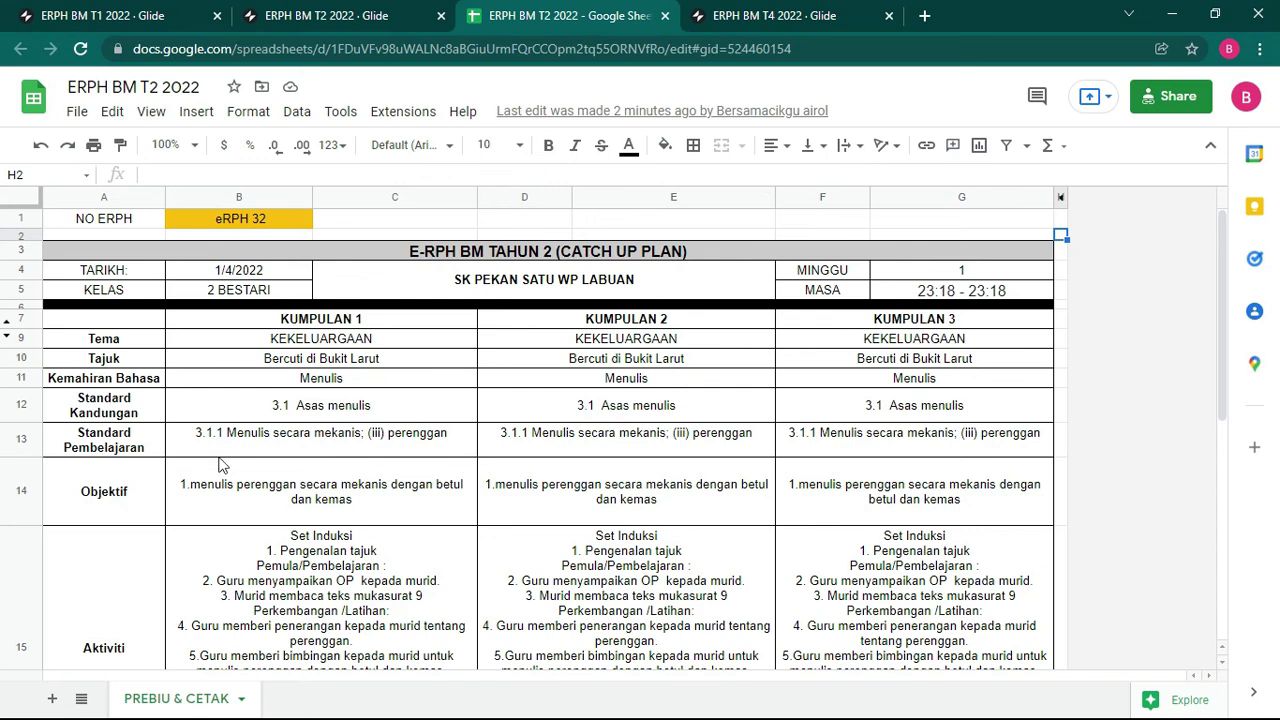
{"action": "left_click", "coordinate": [1170, 96]}
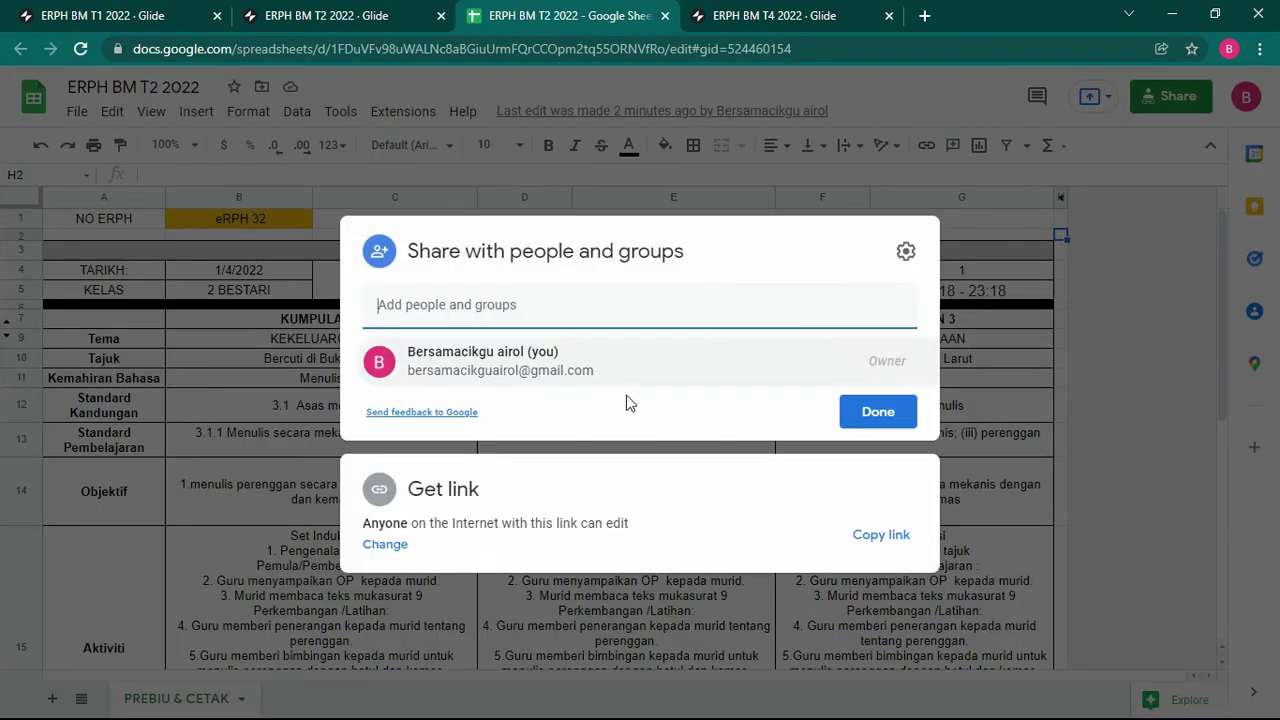
{"action": "left_click", "coordinate": [350, 12]}
Step: Navigate Bina eRPH > eRPH 19 > PREVIEW ERPH and show the button's Open Link spreadsheet target
{"action": "left_click", "coordinate": [640, 92]}
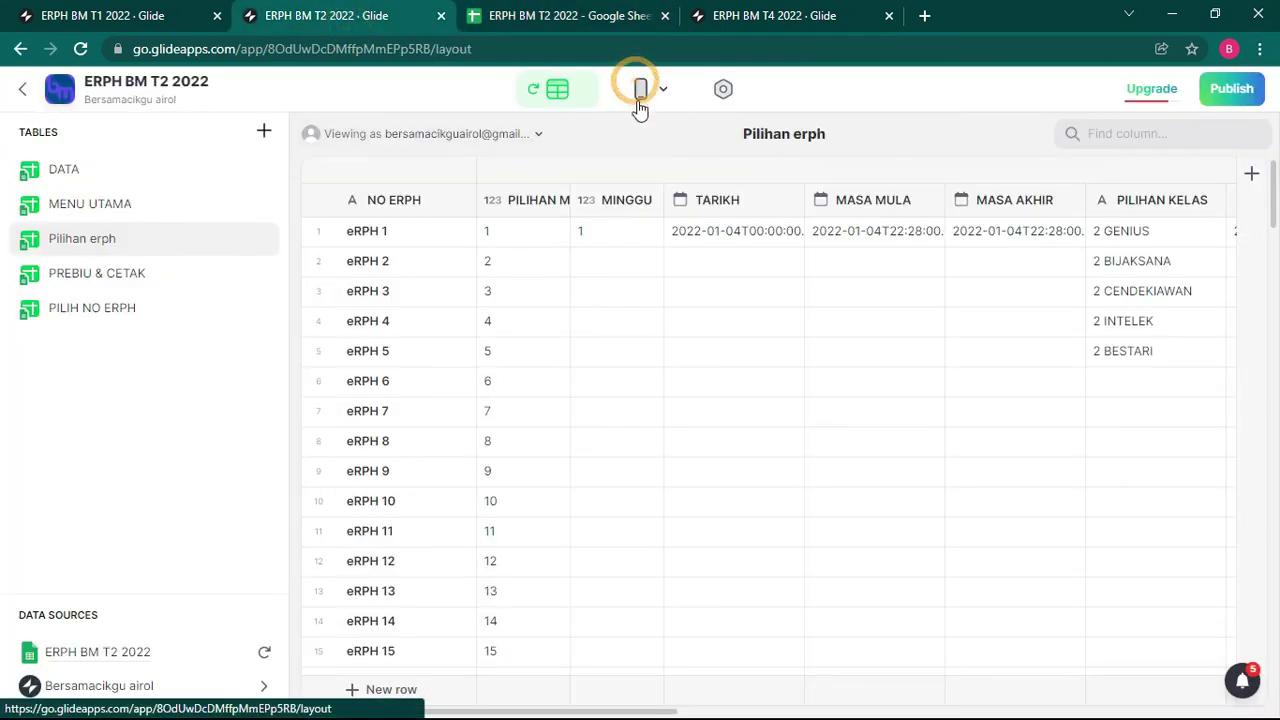
{"action": "left_click", "coordinate": [530, 173]}
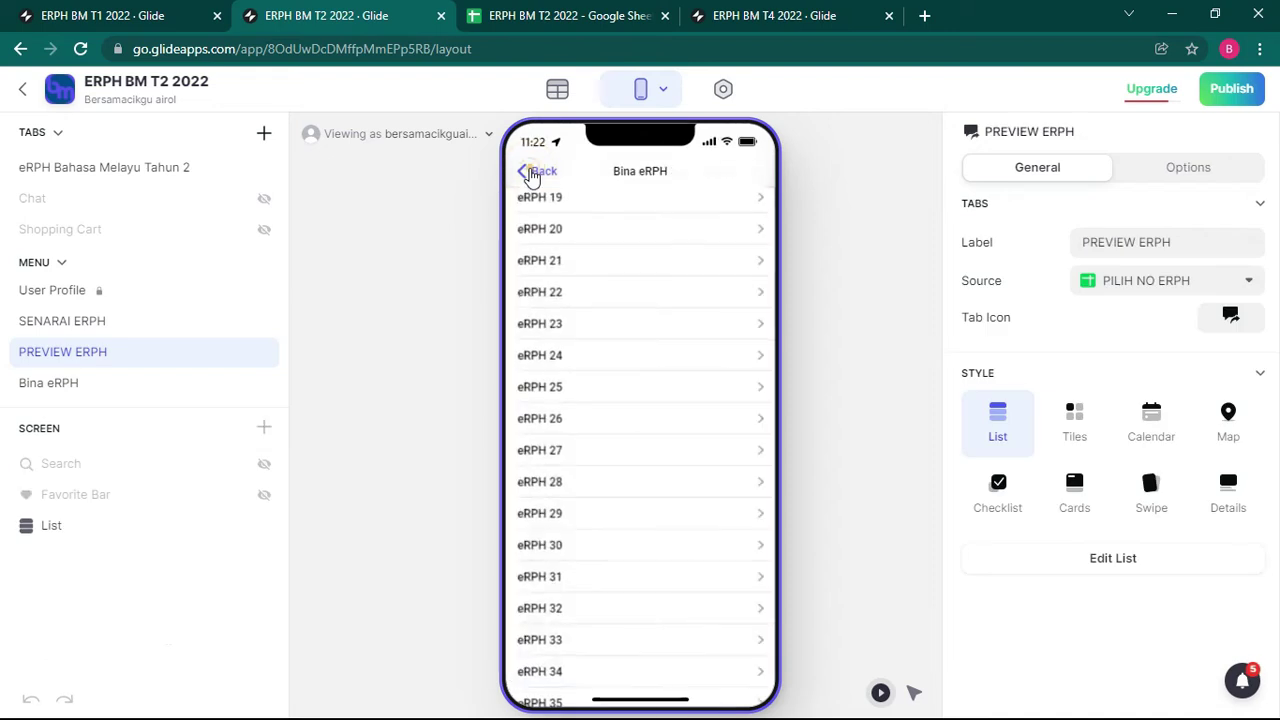
{"action": "left_click", "coordinate": [651, 443]}
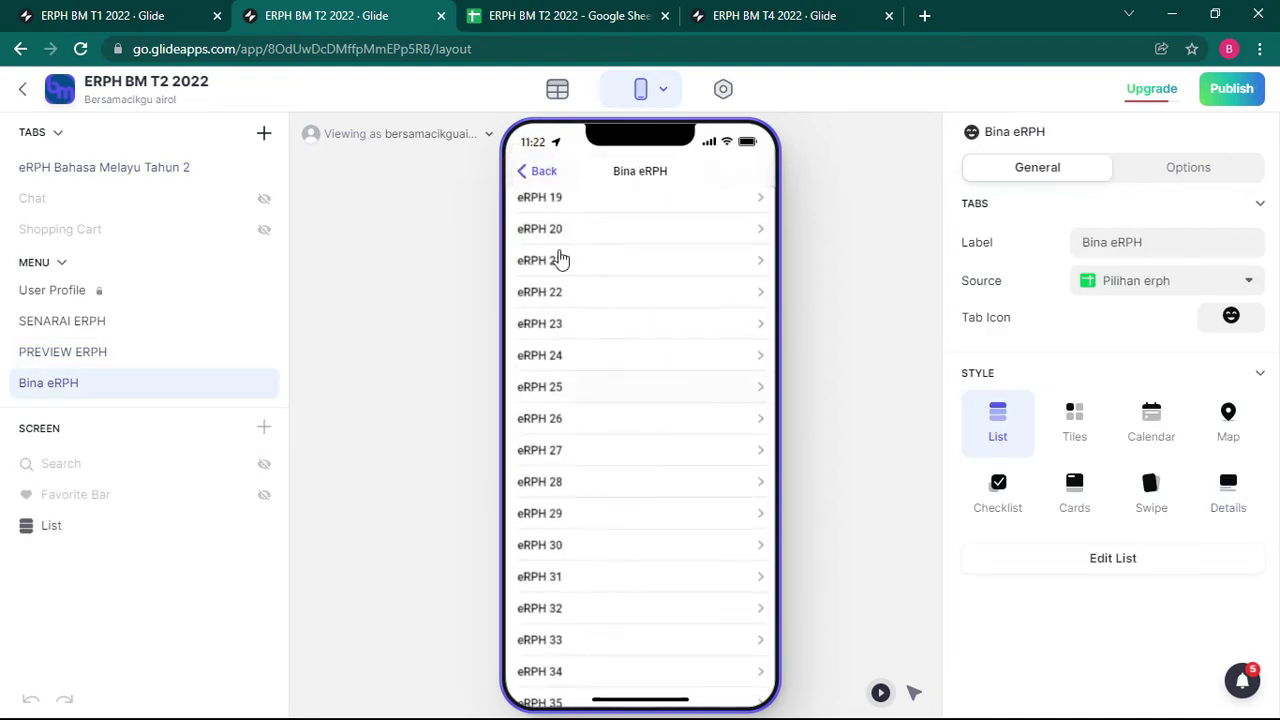
{"action": "left_click", "coordinate": [562, 197]}
{"action": "scroll", "coordinate": [700, 620], "scroll_direction": "down", "scroll_amount": 5}
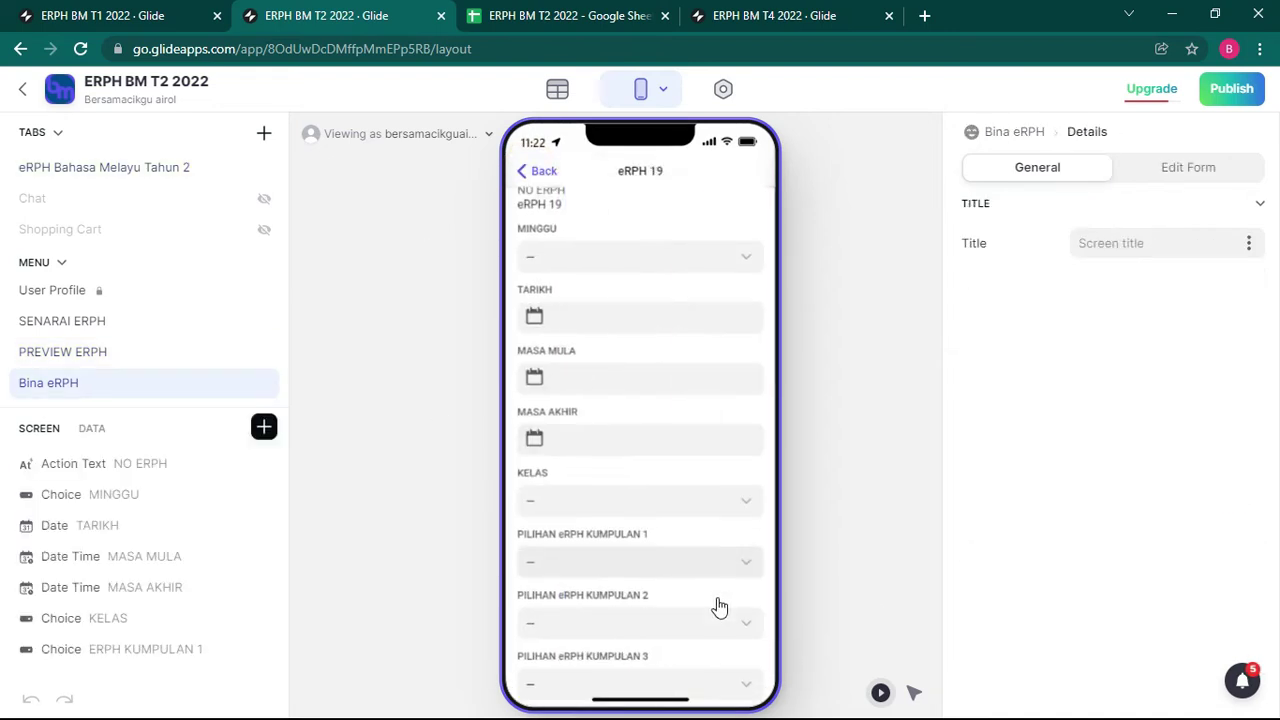
{"action": "left_click", "coordinate": [662, 665]}
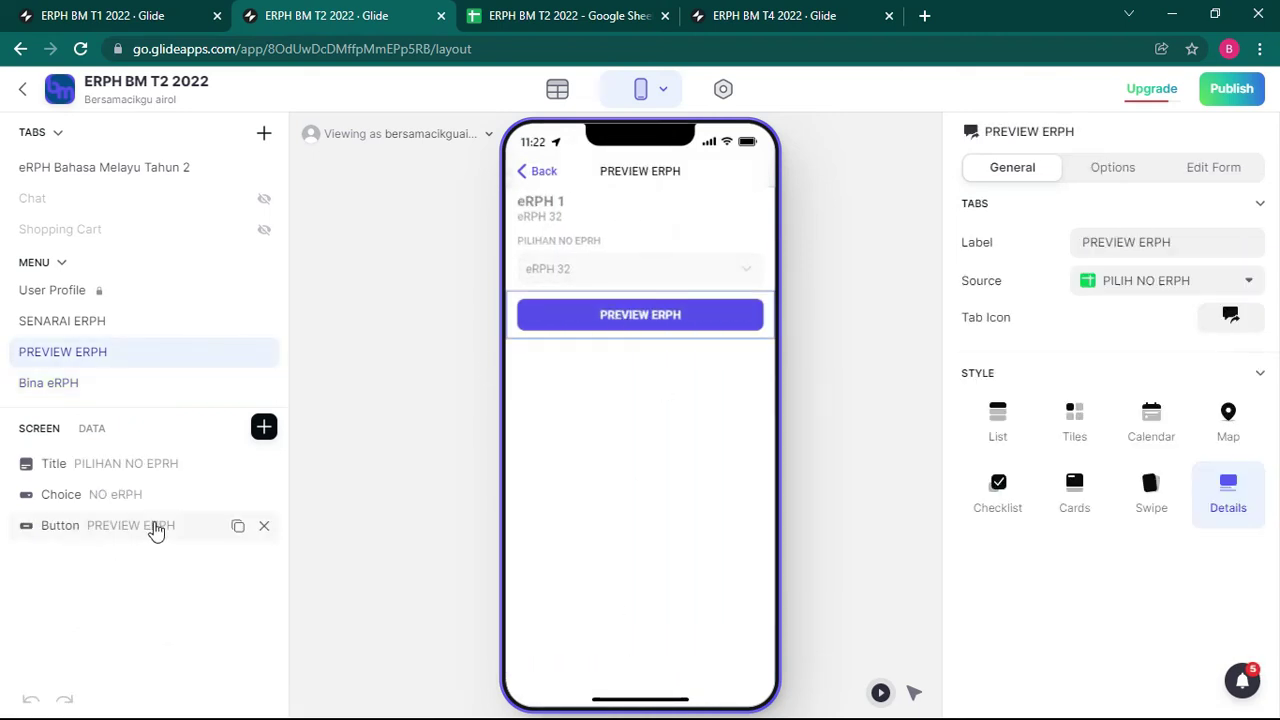
{"action": "left_click", "coordinate": [155, 526]}
{"action": "left_click", "coordinate": [1140, 447]}
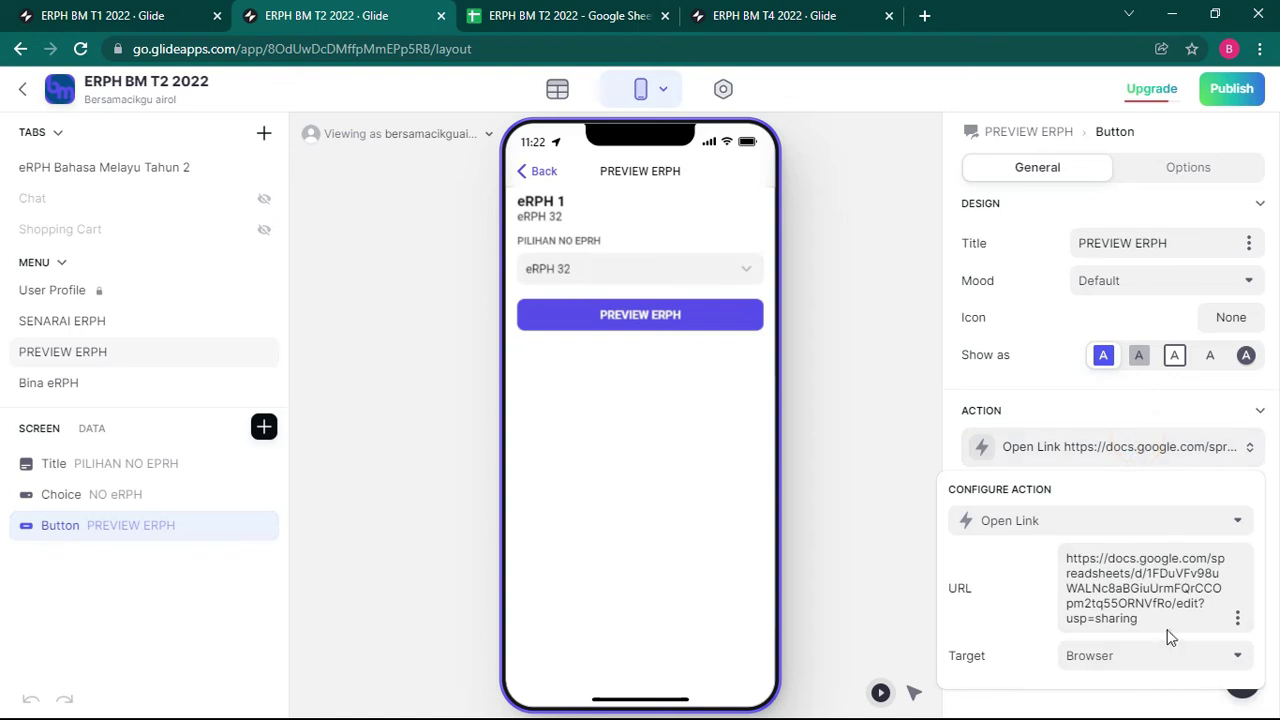
{"action": "left_click", "coordinate": [548, 18]}
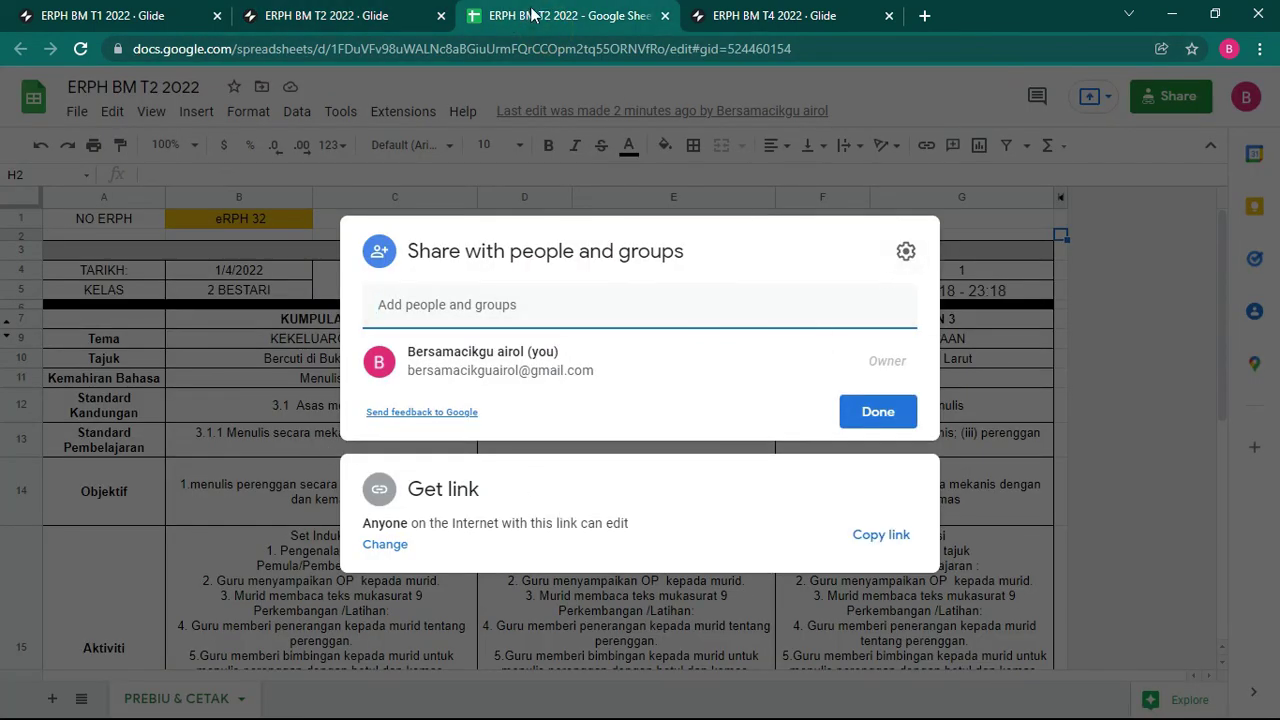
Step: Finish the Sheets share dialog and close both the T2 spreadsheet and T2 Glide editor tabs
{"action": "left_click", "coordinate": [874, 413]}
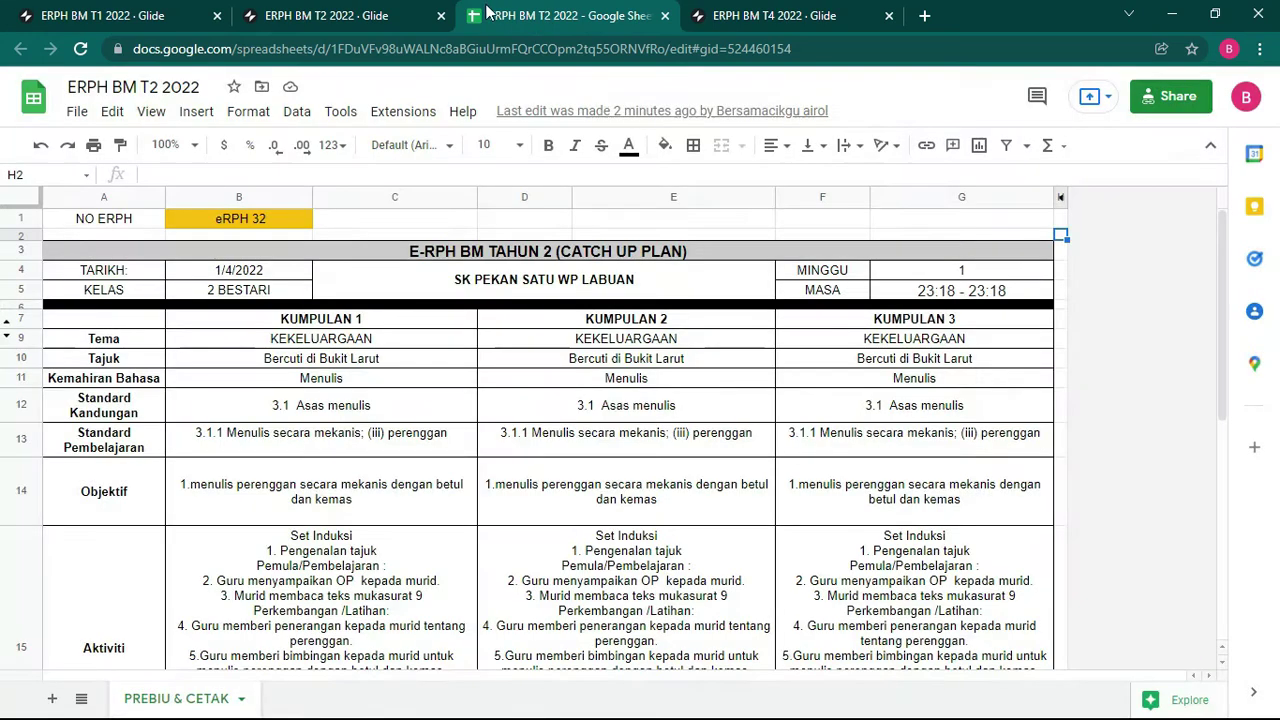
{"action": "left_click", "coordinate": [366, 14]}
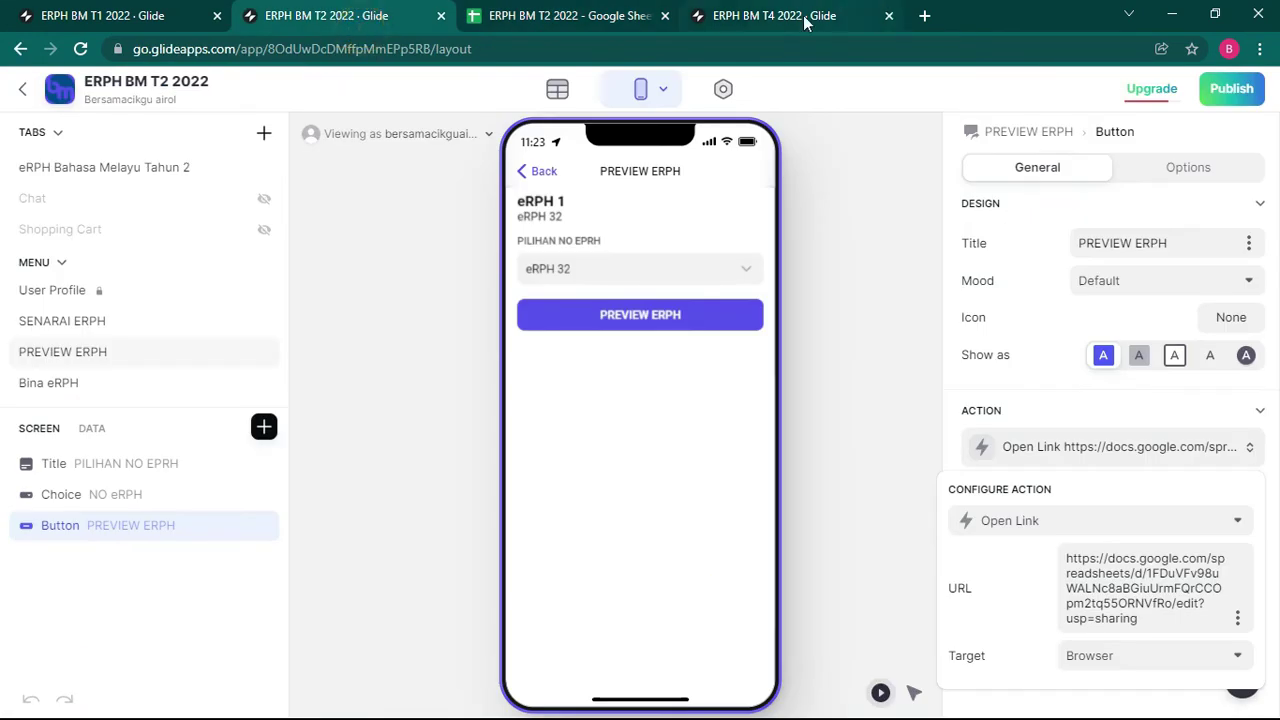
{"action": "left_click", "coordinate": [665, 15]}
{"action": "left_click", "coordinate": [441, 15]}
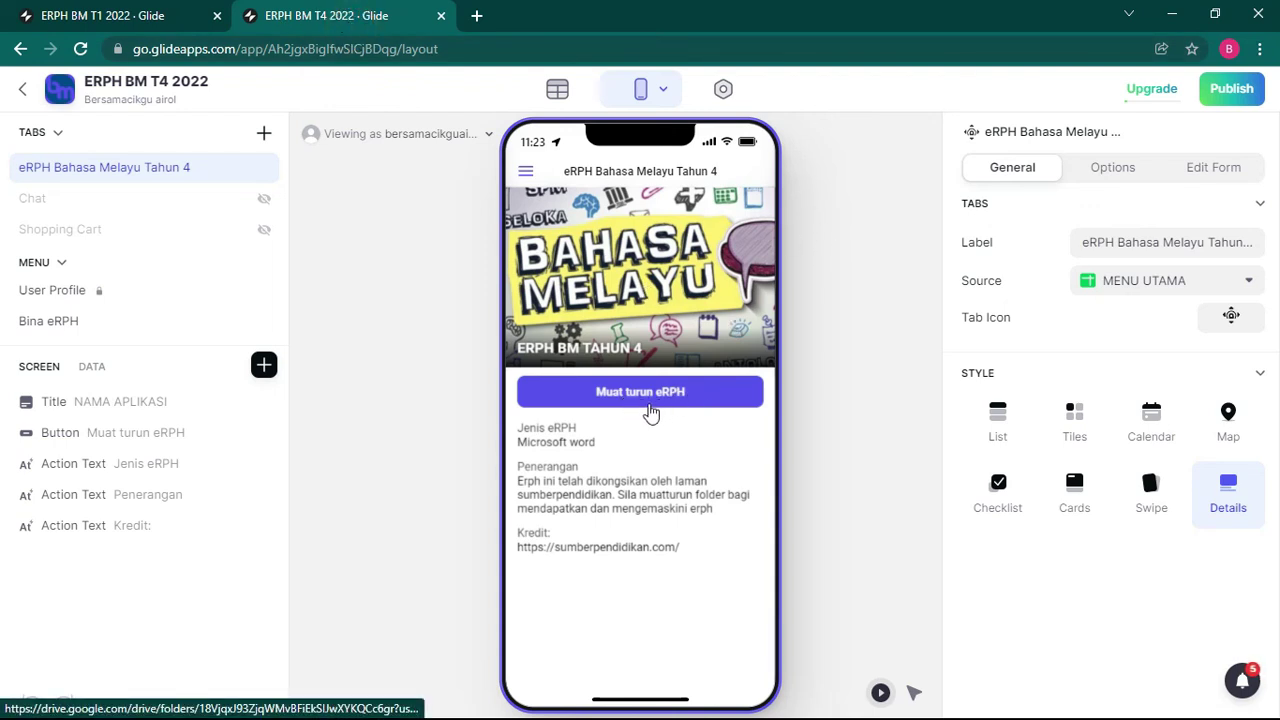
Step: Publish the ERPH BM T4 2022 app and test its Muat turun eRPH folder link
{"action": "left_click", "coordinate": [1231, 88]}
{"action": "left_click", "coordinate": [722, 559]}
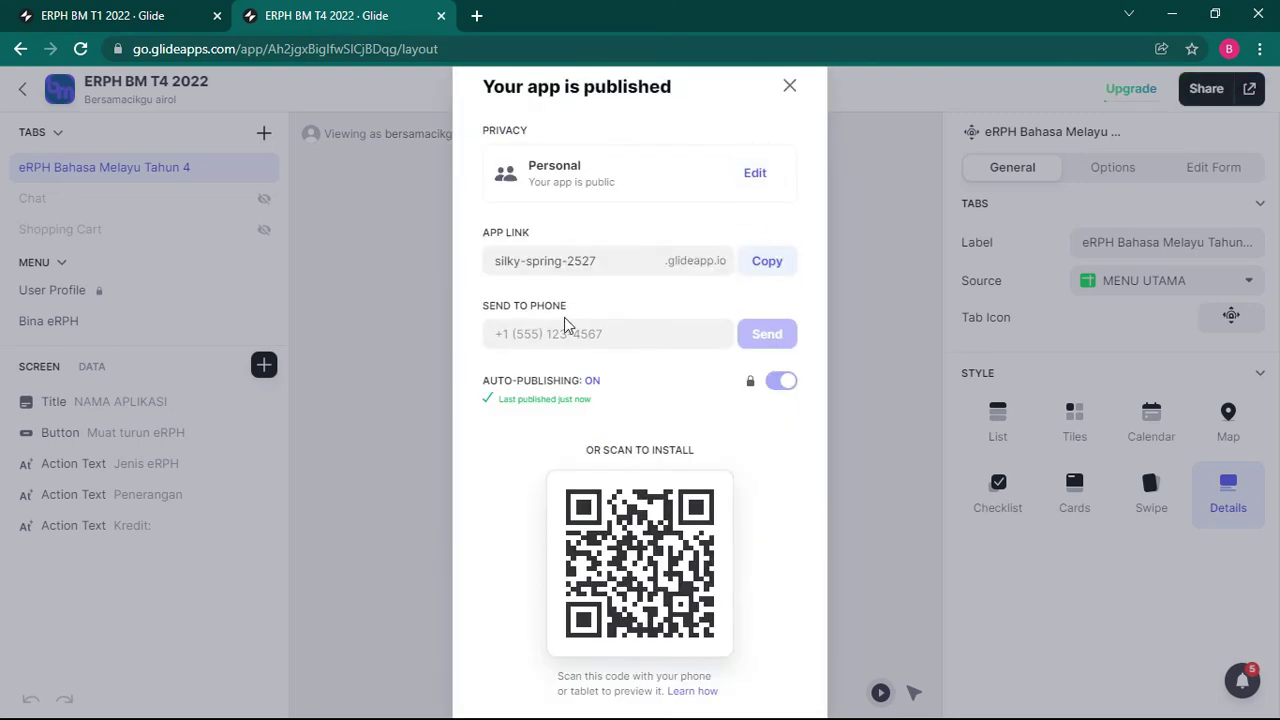
{"action": "left_click", "coordinate": [789, 85]}
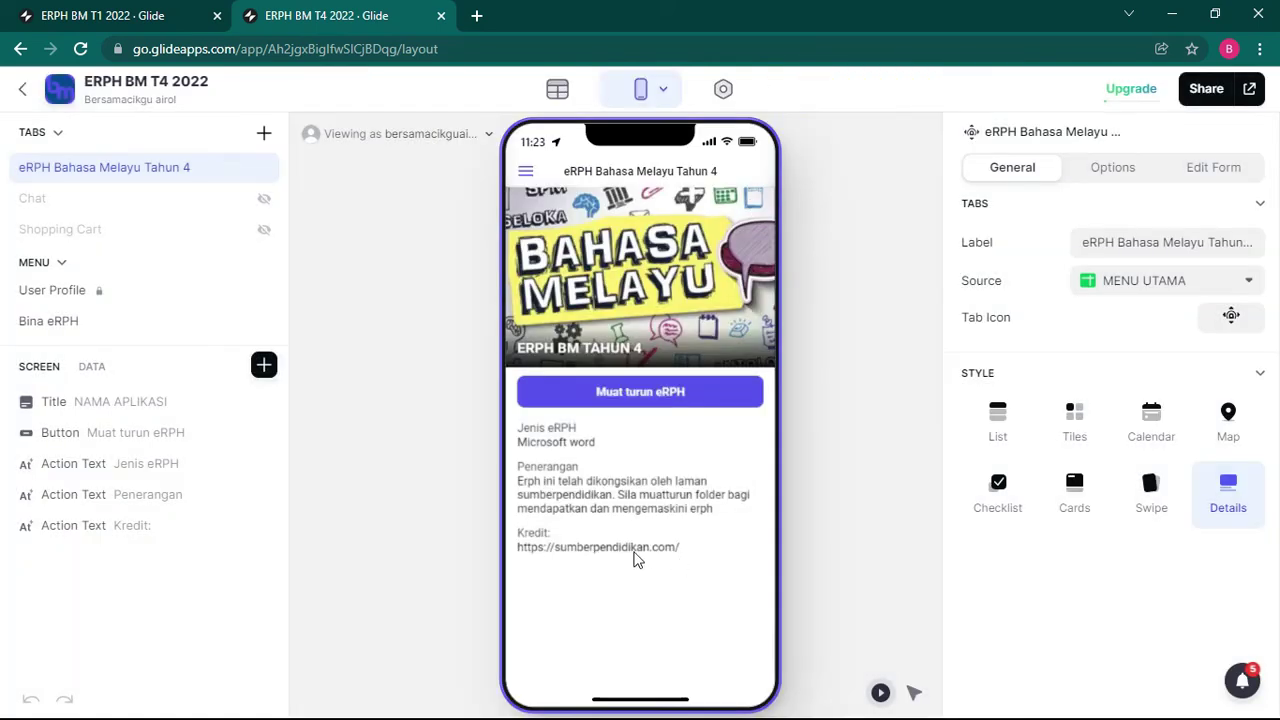
{"action": "left_click", "coordinate": [640, 397]}
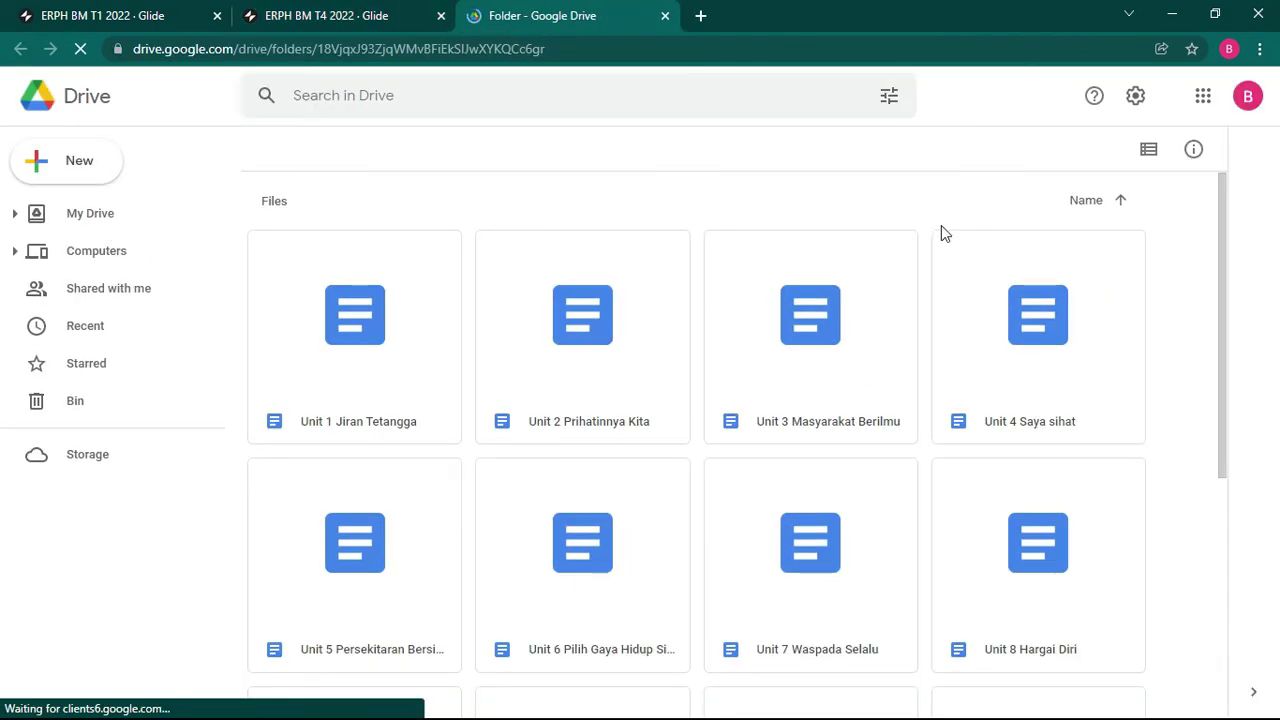
Step: Copy the ERPH Tahun 4 Drive folder's anyone-can-view link and return to the T4 editor
{"action": "left_click", "coordinate": [558, 48]}
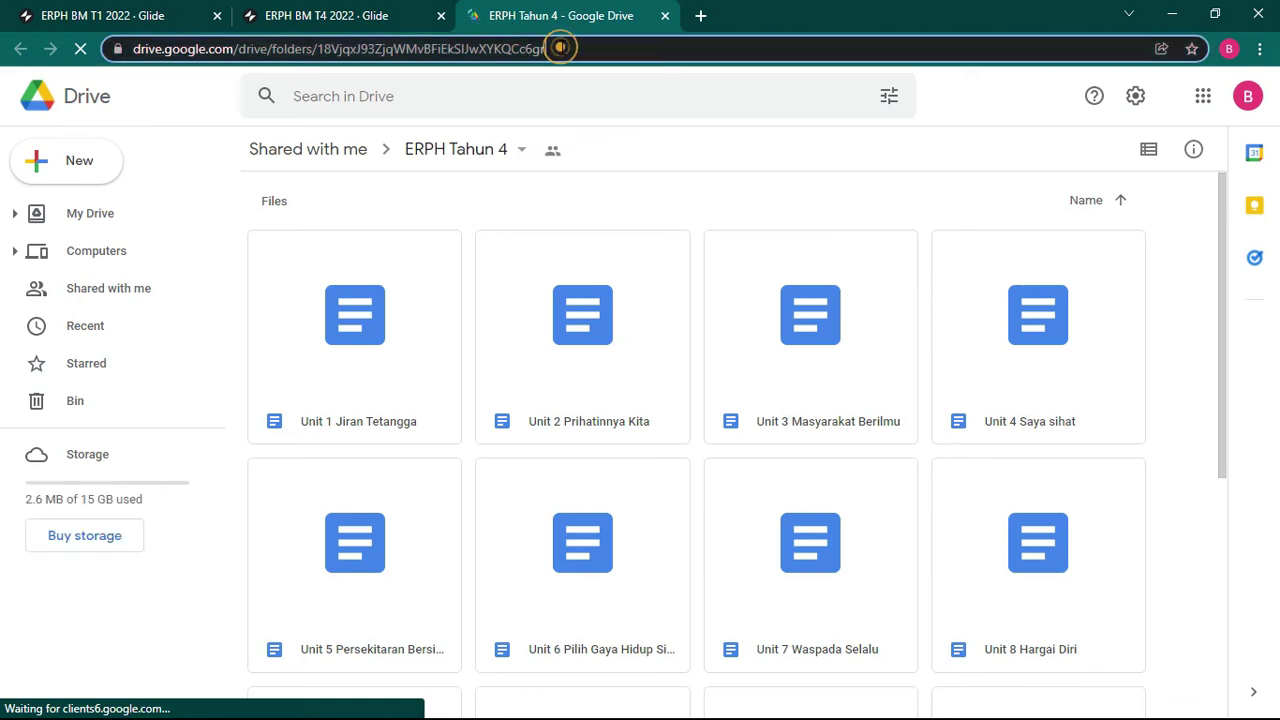
{"action": "left_click", "coordinate": [521, 149]}
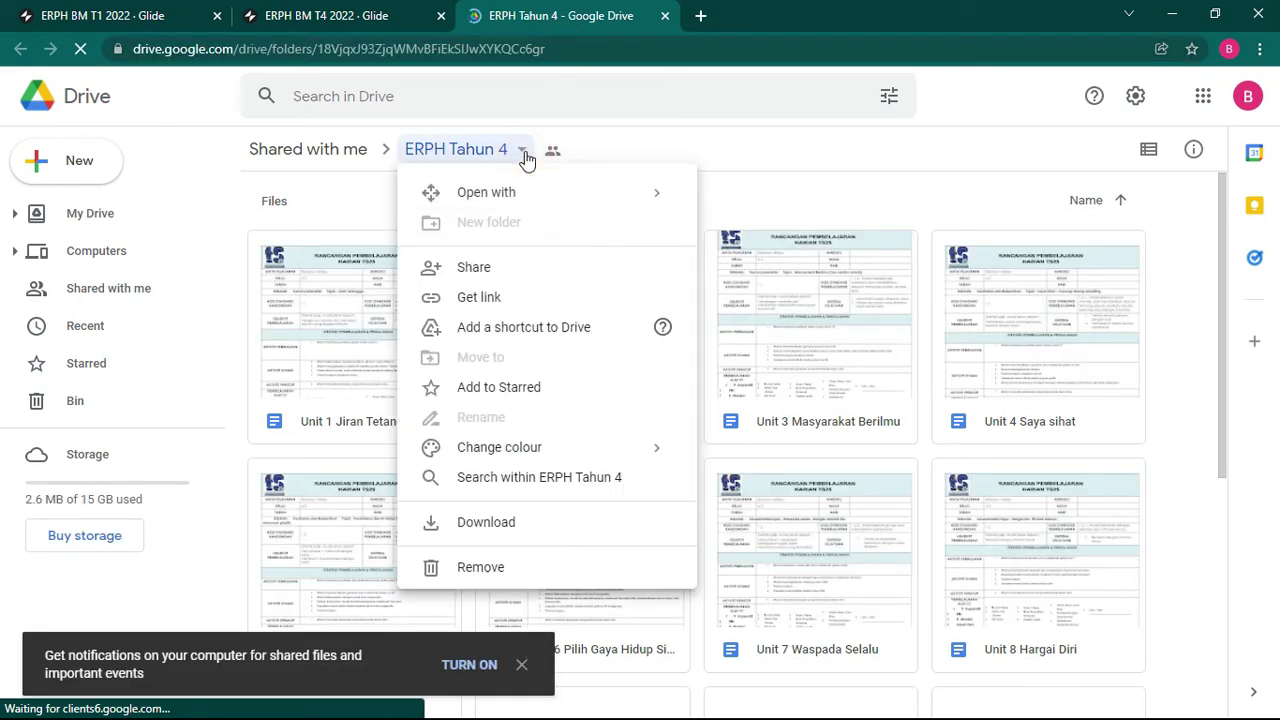
{"action": "left_click", "coordinate": [475, 269]}
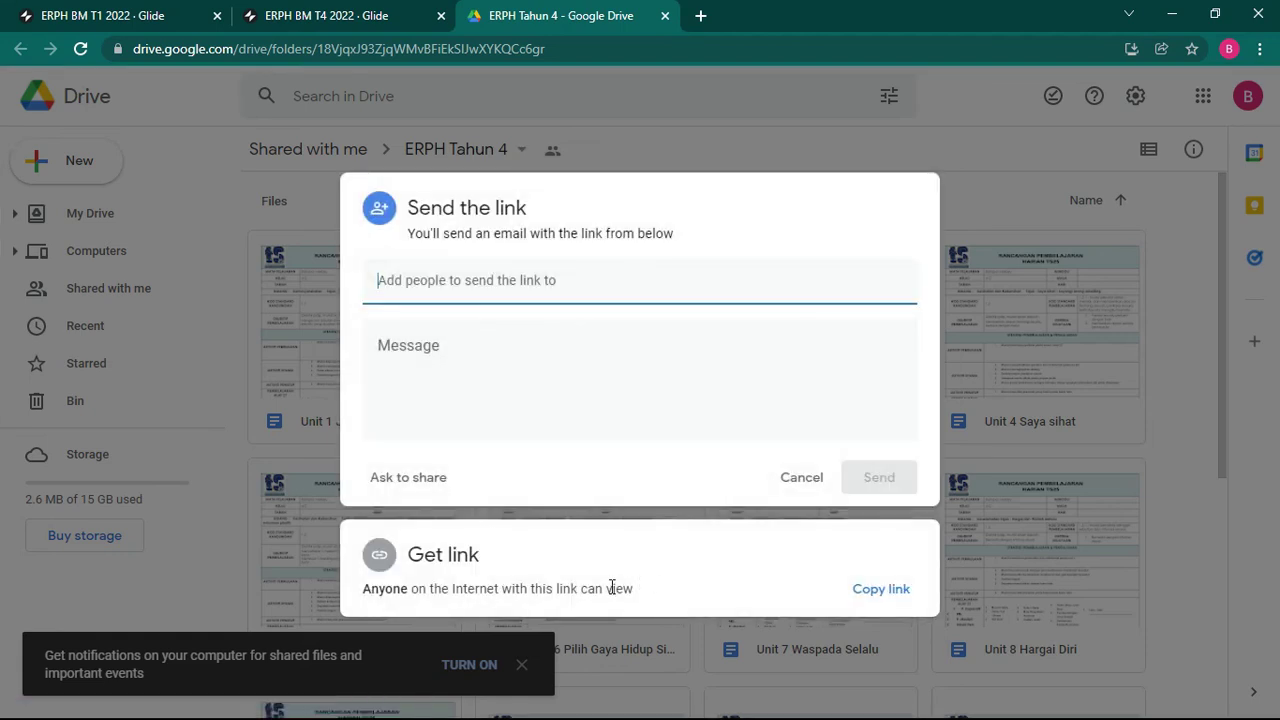
{"action": "left_click", "coordinate": [880, 589]}
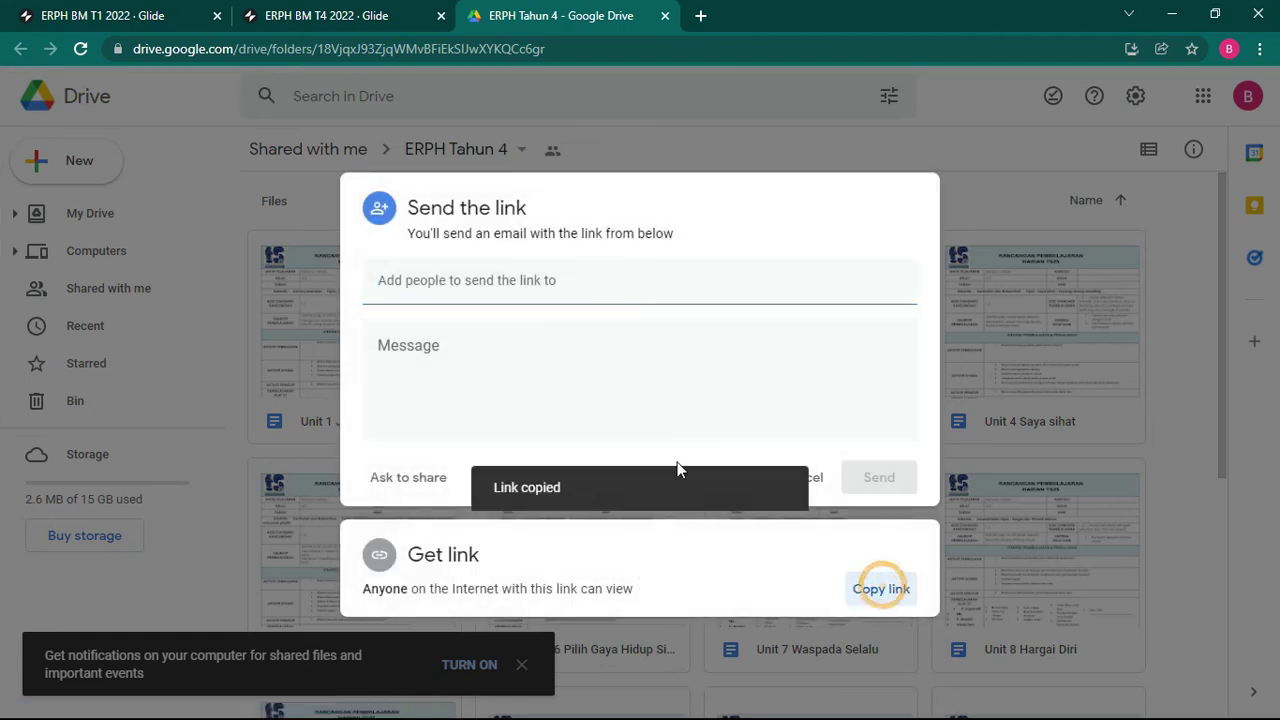
{"action": "left_click", "coordinate": [330, 15]}
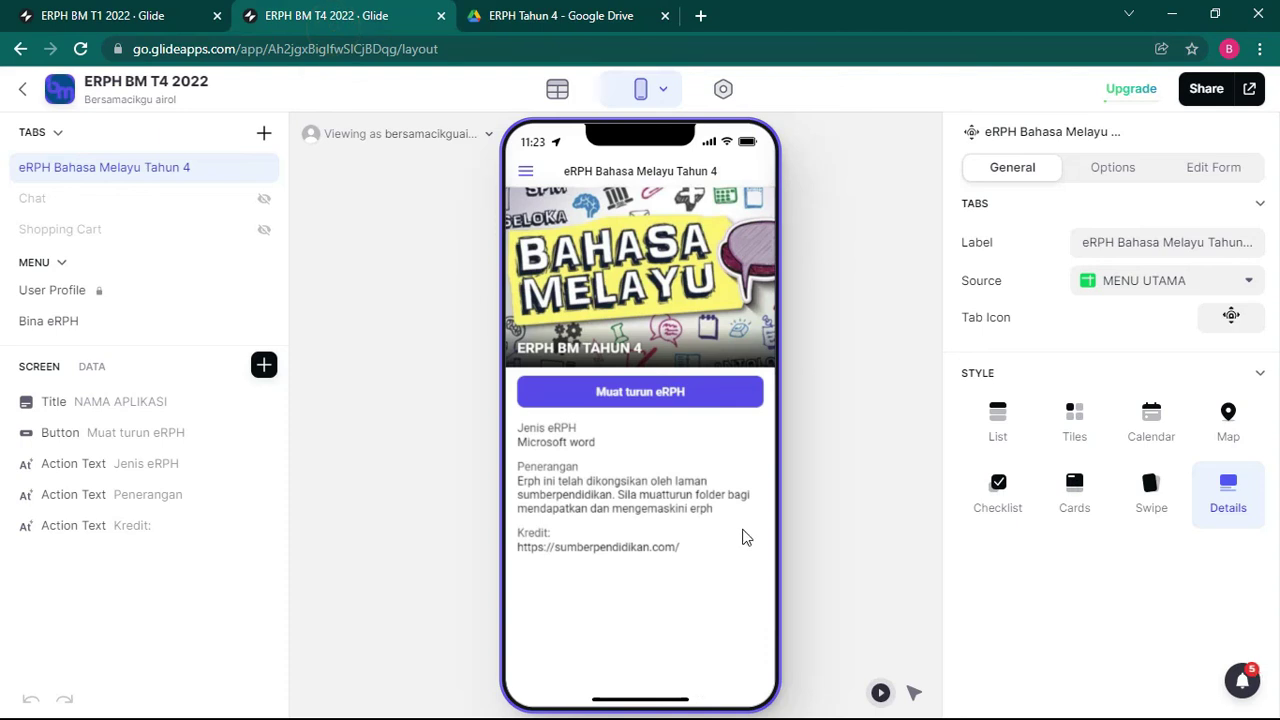
Step: Load the copied ERPH Tahun 4 folder link in a new tab and close the published-app summary
{"action": "key", "text": "alt+Tab"}
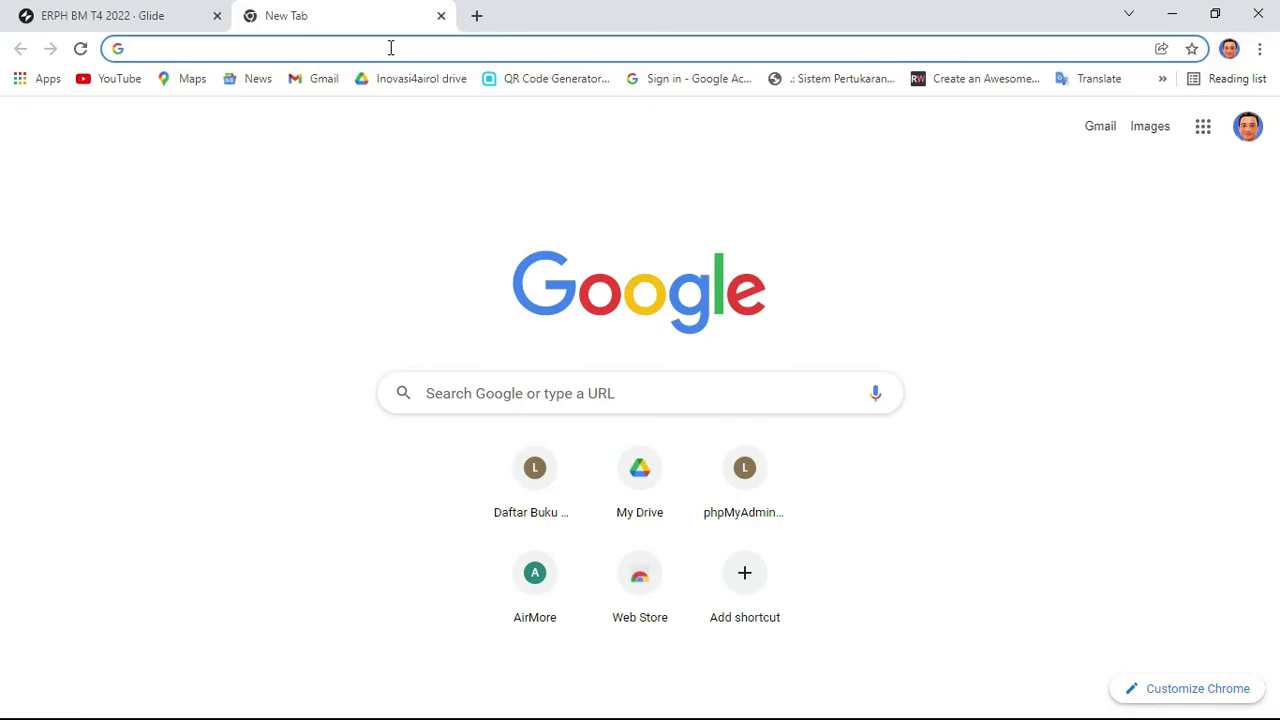
{"action": "key", "text": "ctrl+v"}
{"action": "key", "text": "Return"}
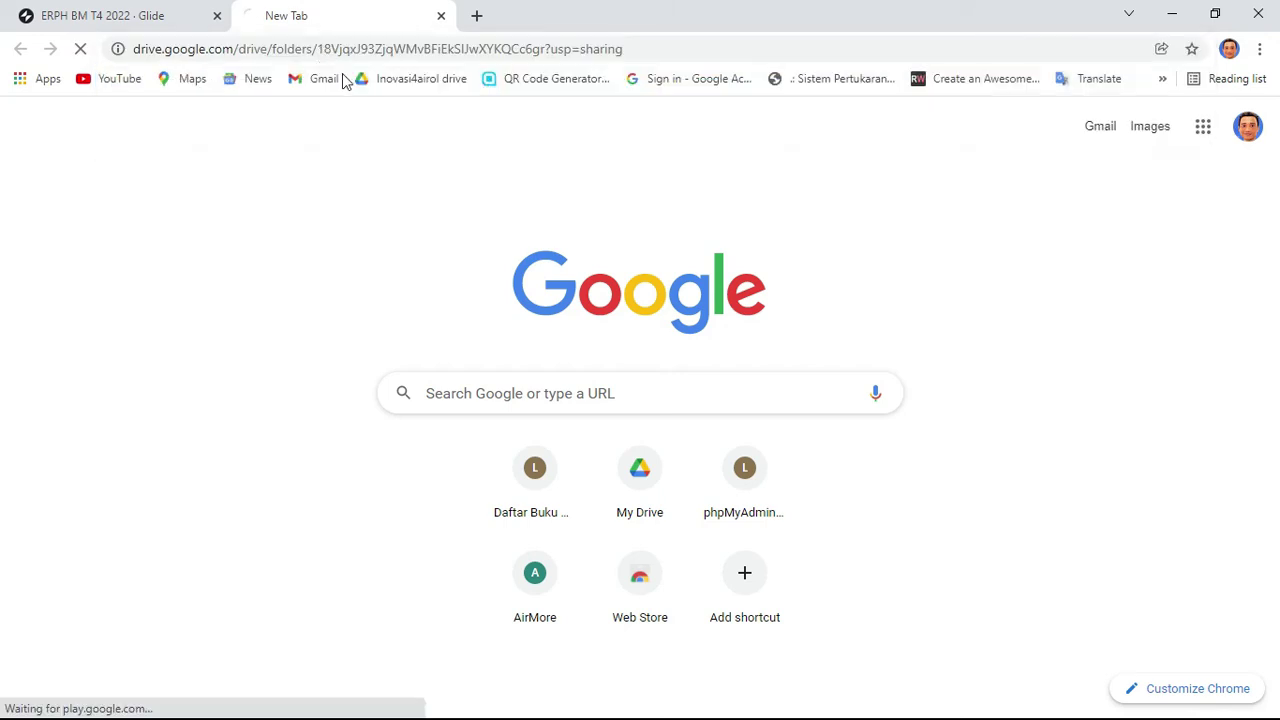
{"action": "left_click", "coordinate": [100, 15]}
{"action": "left_click", "coordinate": [790, 85]}
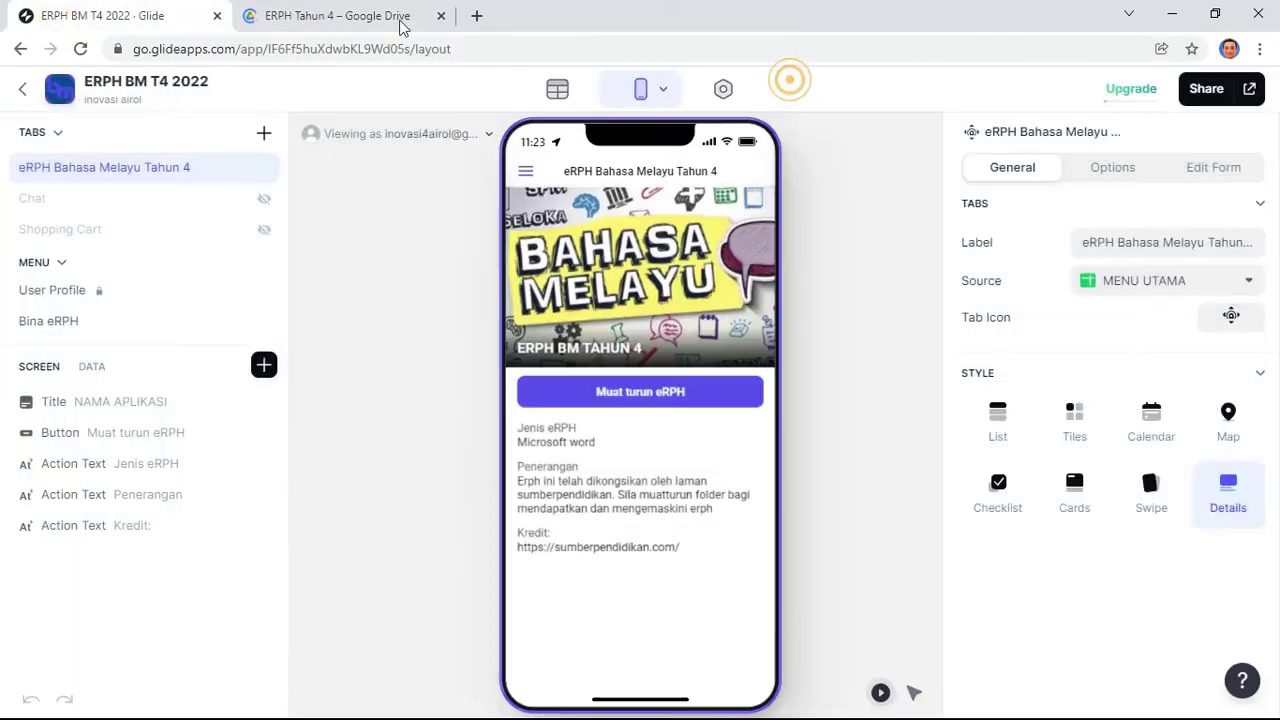
{"action": "left_click", "coordinate": [300, 16]}
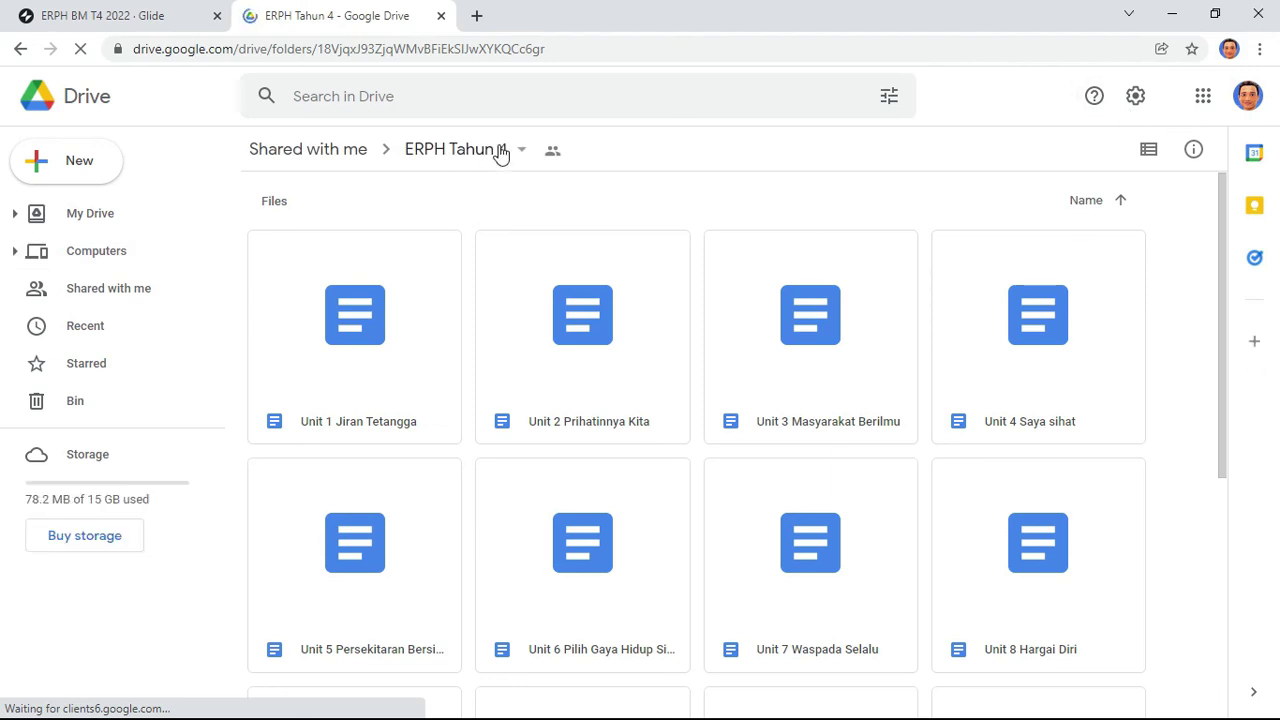
Step: Review the folder's Unit 1–15 documents, then bring the ERPH BM T4 2022 editor back
{"action": "left_click", "coordinate": [520, 149]}
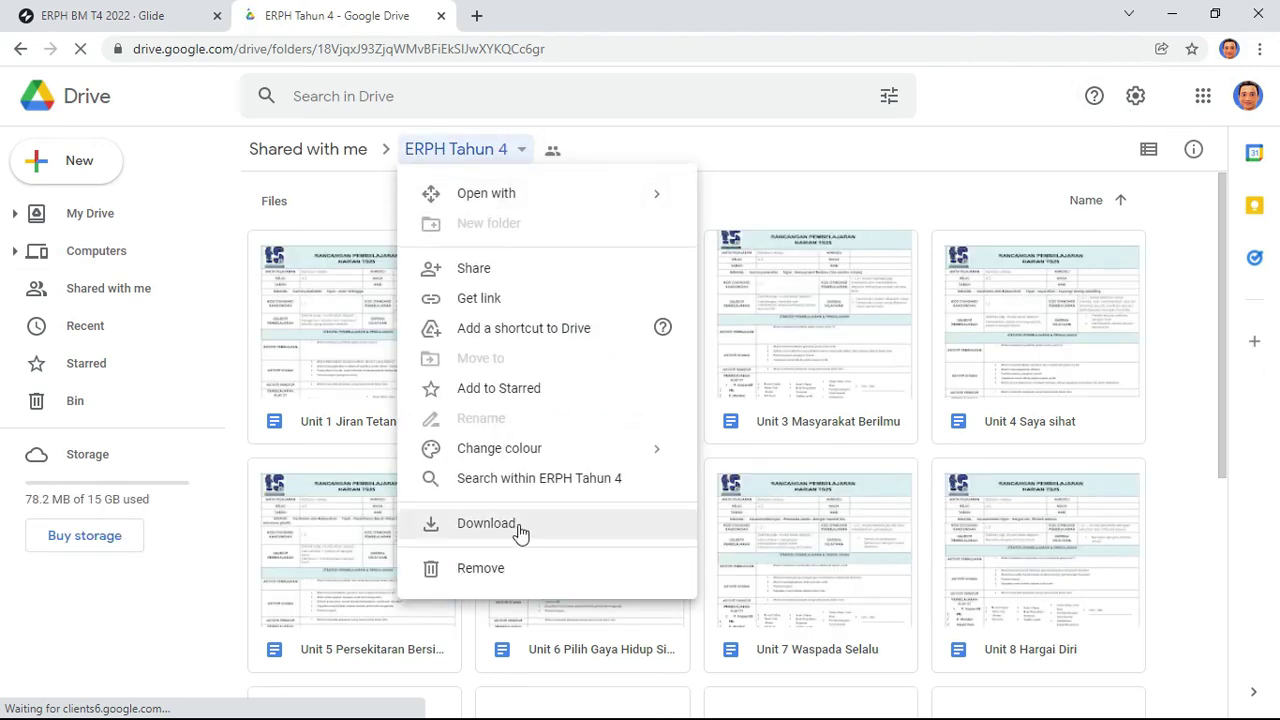
{"action": "left_click", "coordinate": [921, 200]}
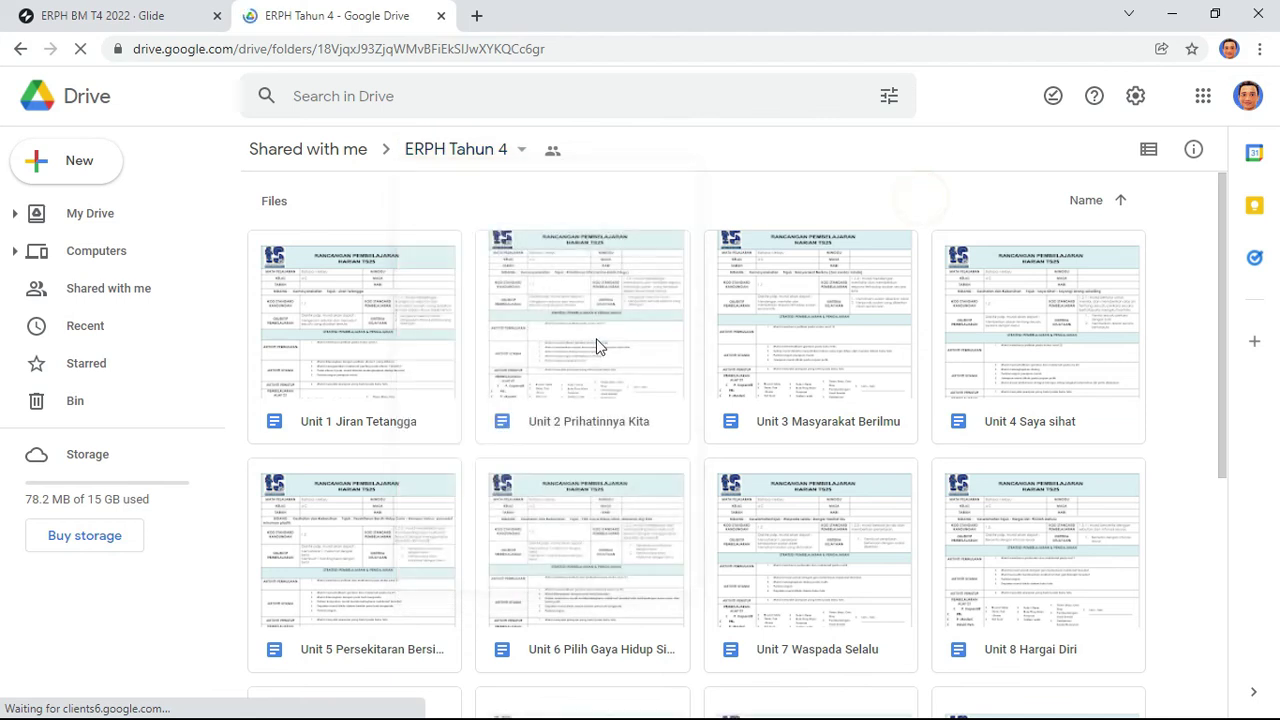
{"action": "scroll", "coordinate": [923, 506], "scroll_direction": "down", "scroll_amount": 4}
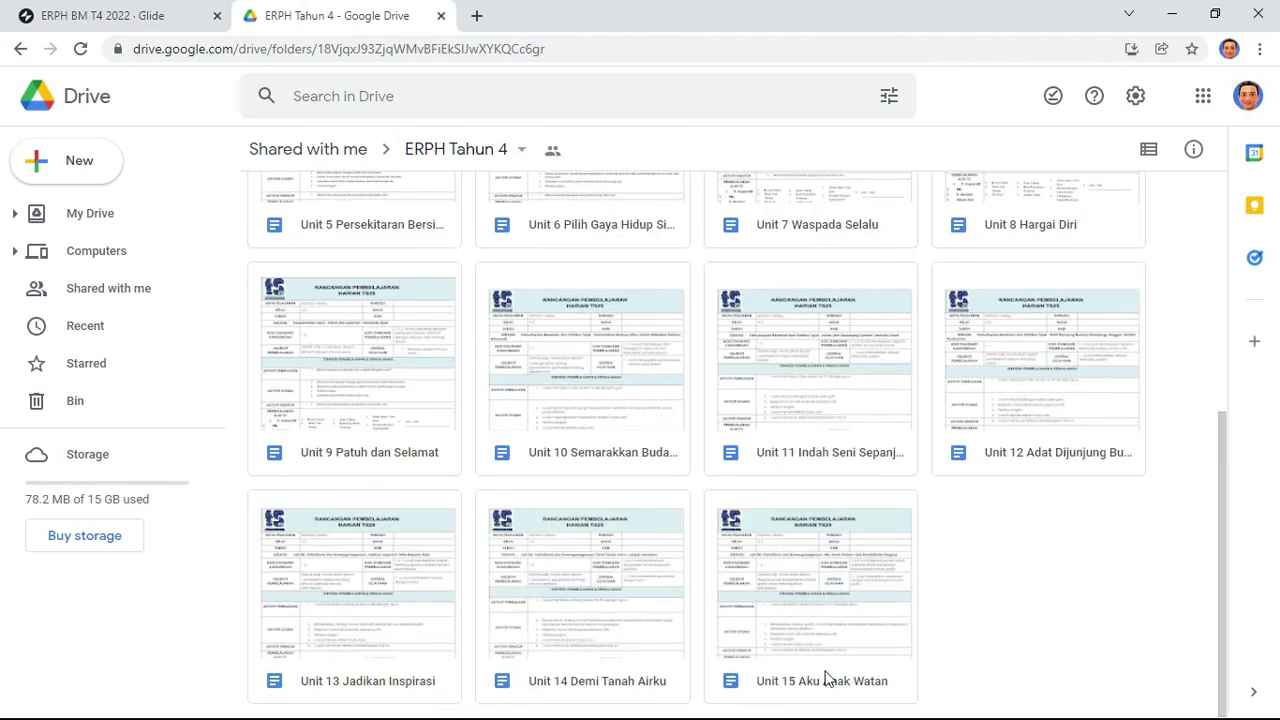
{"action": "scroll", "coordinate": [575, 508], "scroll_direction": "up", "scroll_amount": 5}
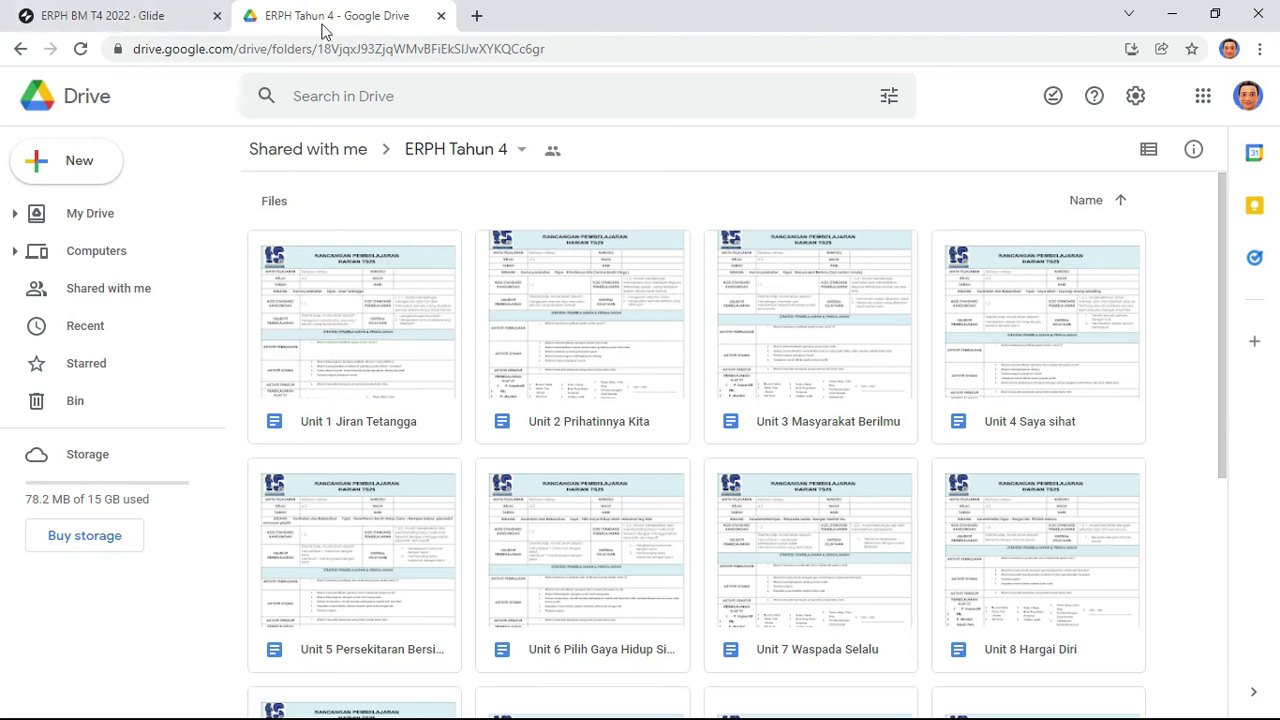
{"action": "left_click", "coordinate": [140, 12]}
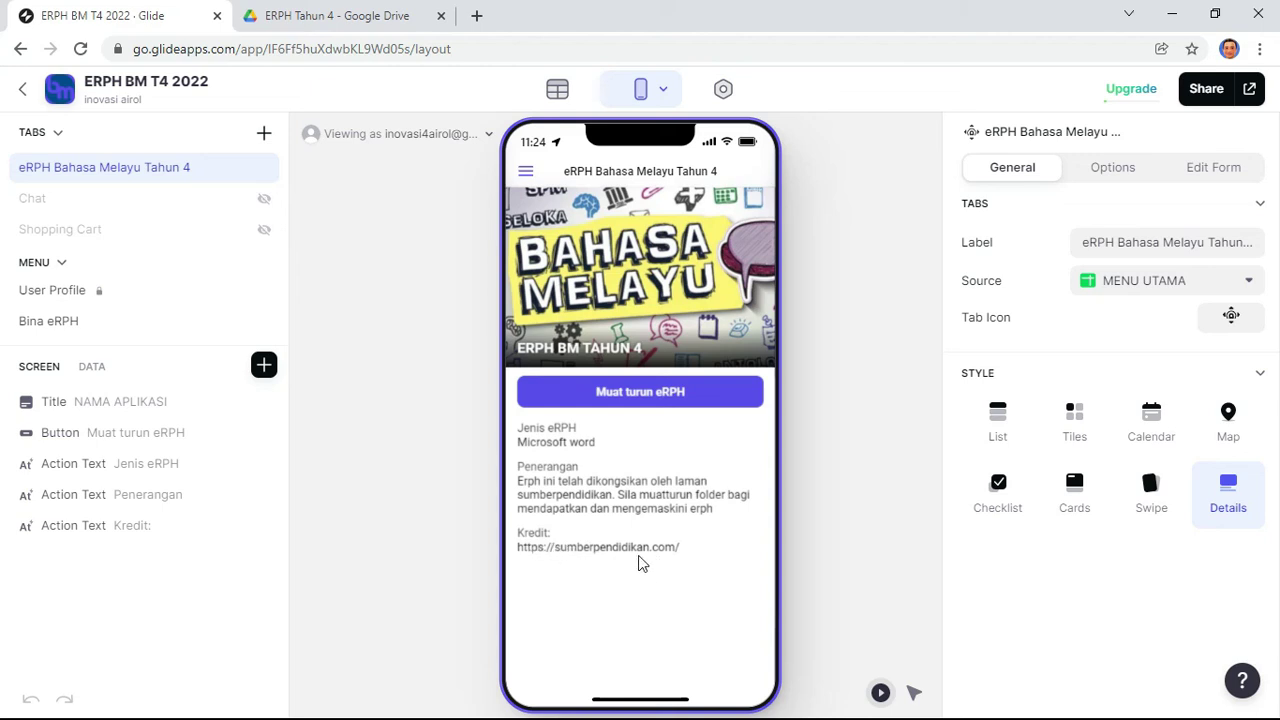
{"action": "left_click", "coordinate": [345, 12]}
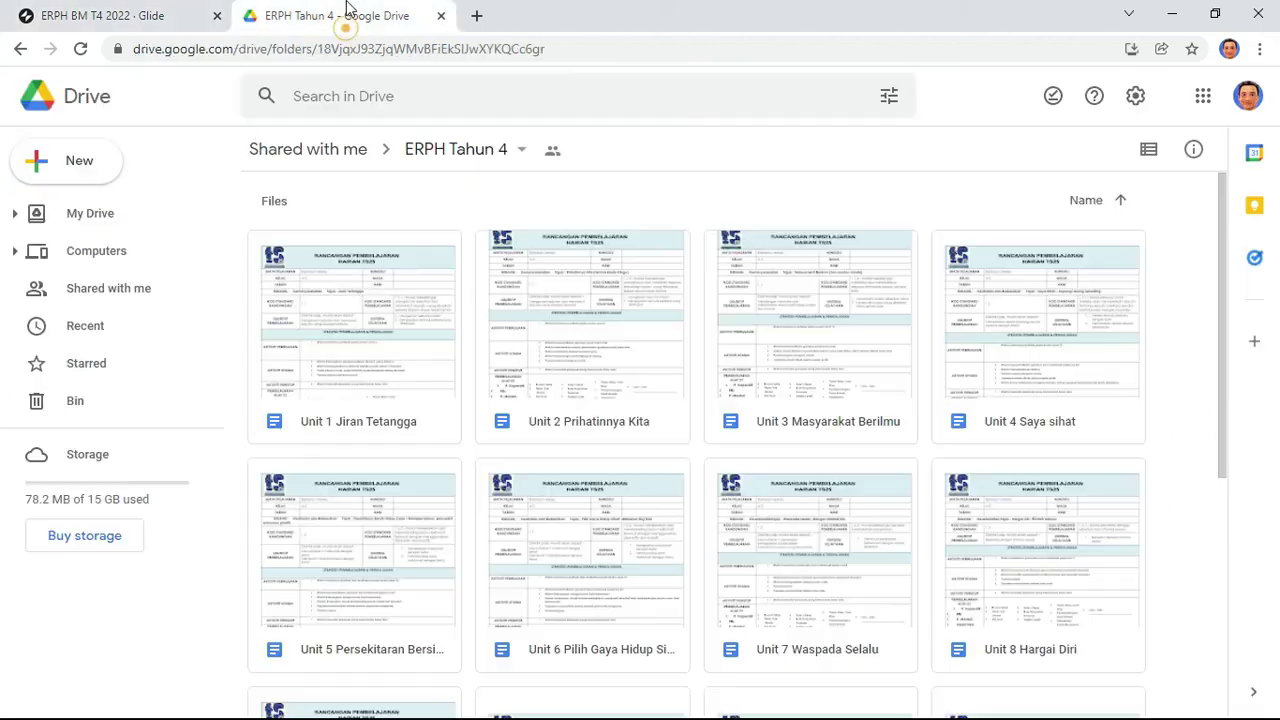
{"action": "left_click", "coordinate": [133, 14]}
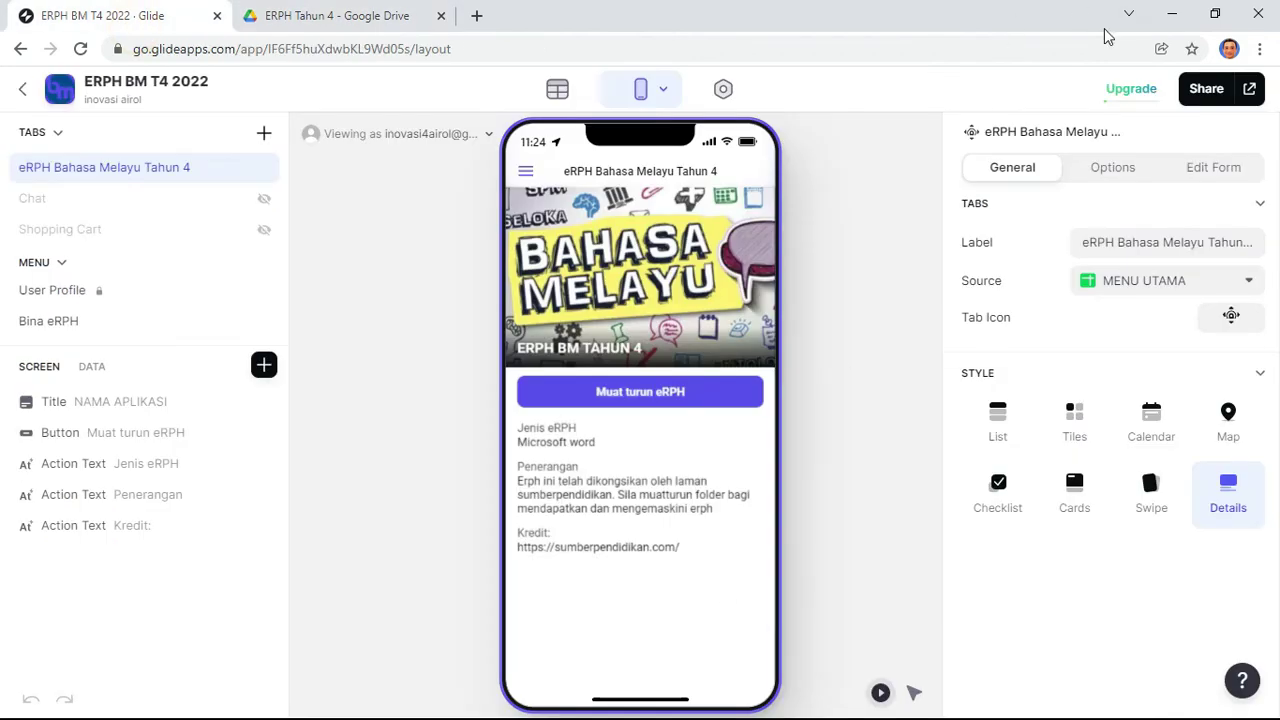
{"action": "key", "text": "alt+Tab"}
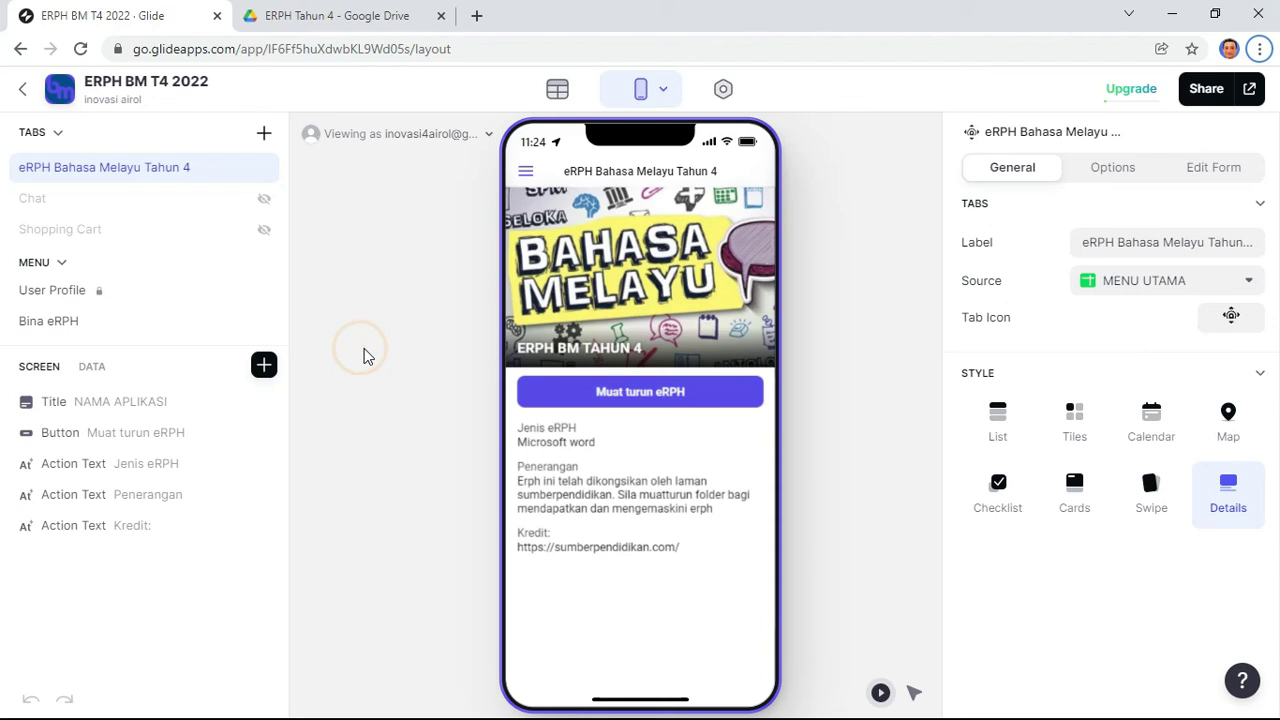
Step: From the ERPH BM T1 2022 app's Data view, open its linked Google Sheets spreadsheet
{"action": "left_click", "coordinate": [366, 354]}
{"action": "key", "text": "alt+Tab"}
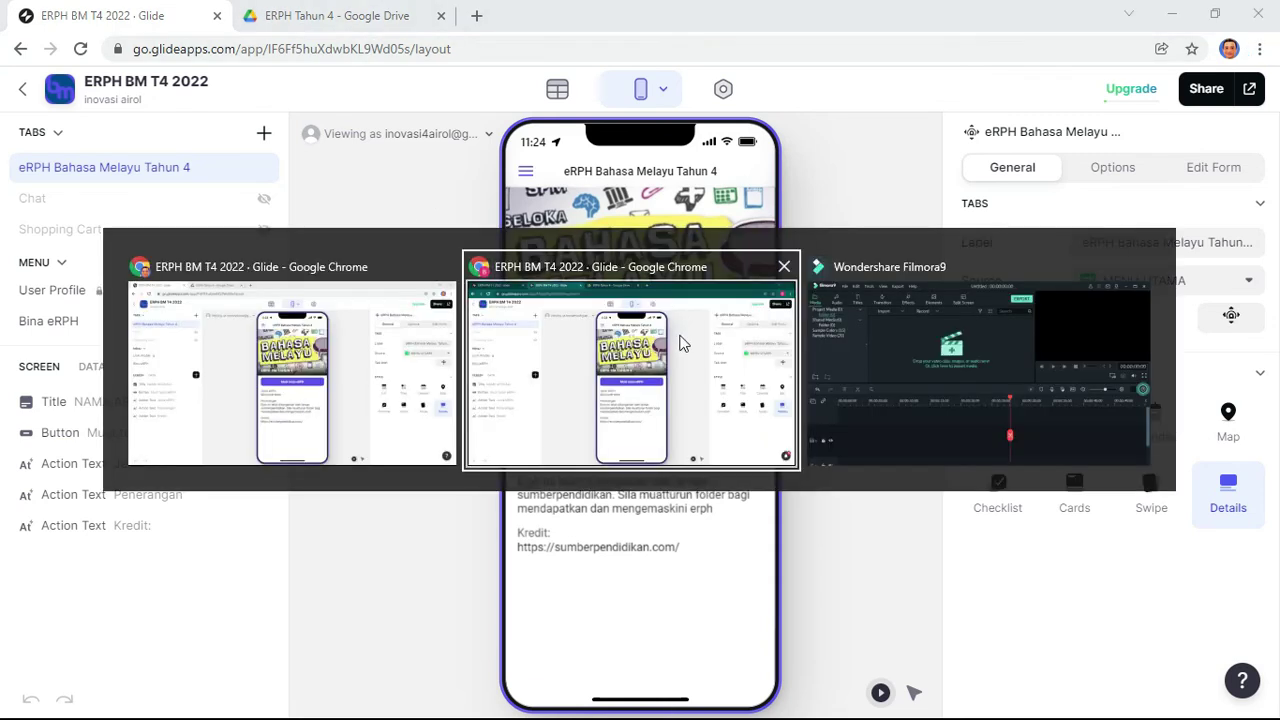
{"action": "left_click", "coordinate": [677, 343]}
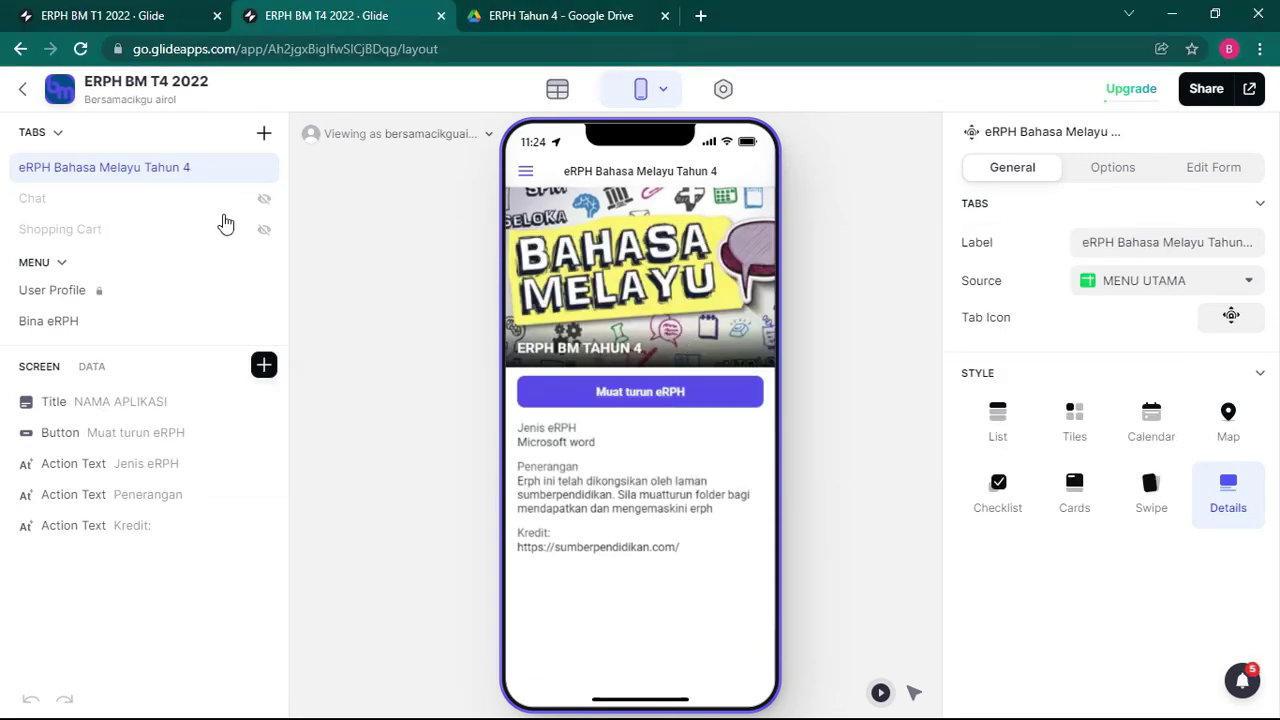
{"action": "left_click", "coordinate": [118, 20]}
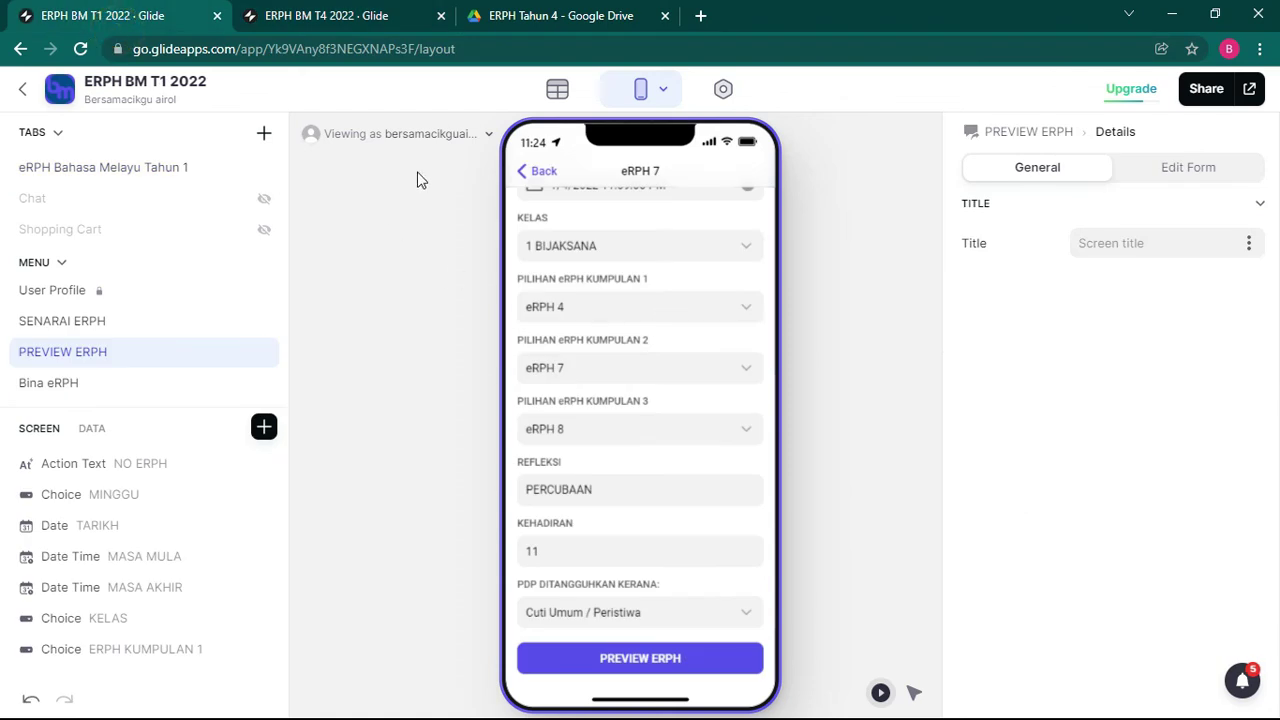
{"action": "left_click", "coordinate": [557, 89]}
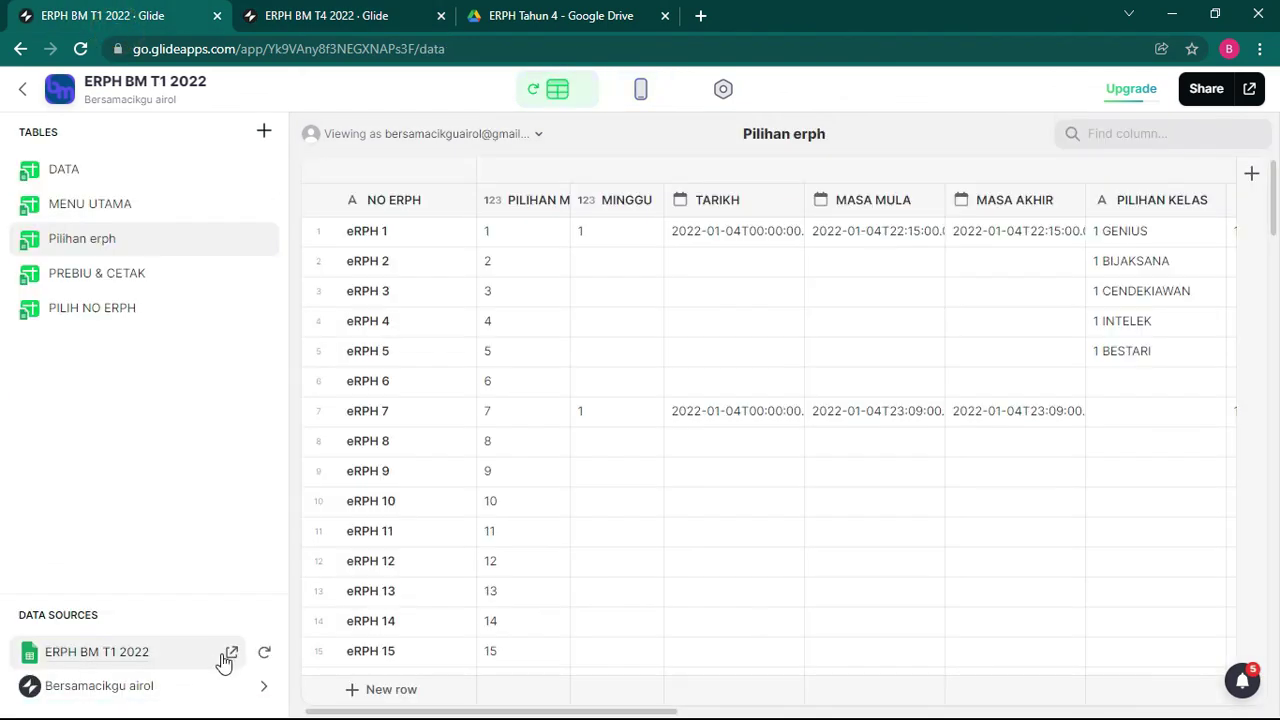
{"action": "left_click", "coordinate": [226, 656]}
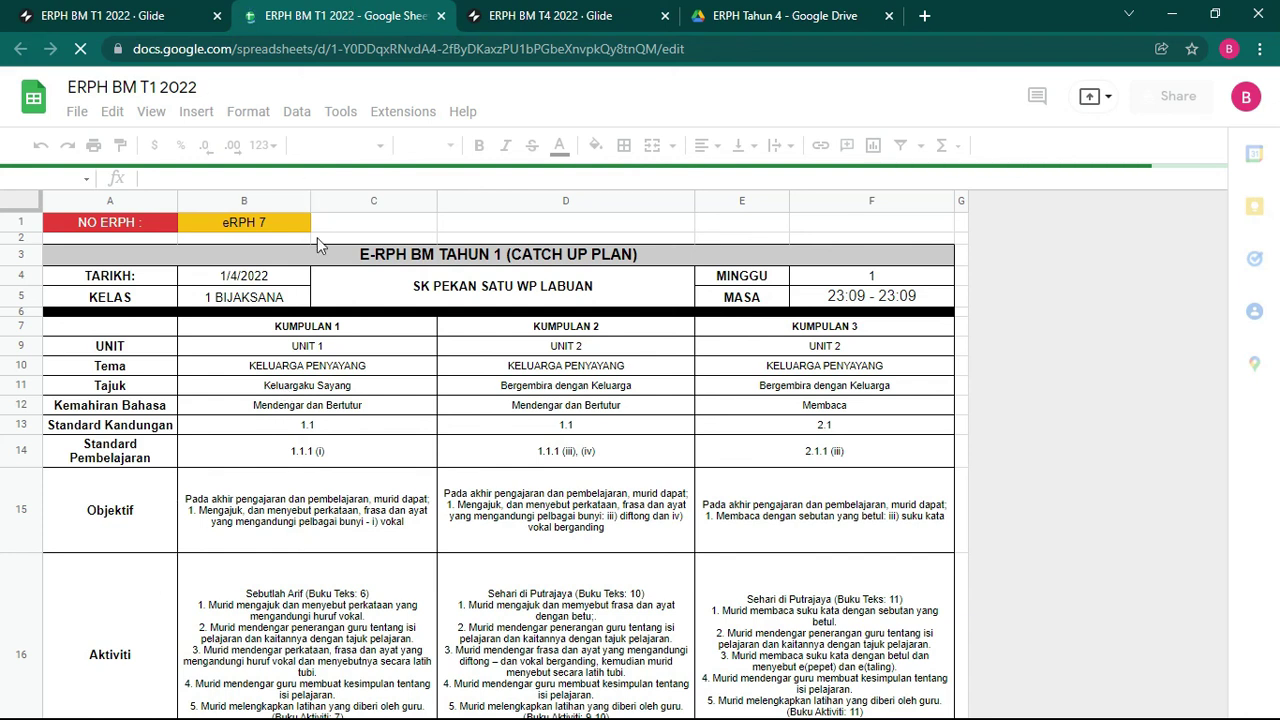
Step: On the DATA sheet, change the G2 class choice from 1 GENIUS to 1 ARIF
{"action": "scroll", "coordinate": [320, 360], "scroll_direction": "down", "scroll_amount": 1}
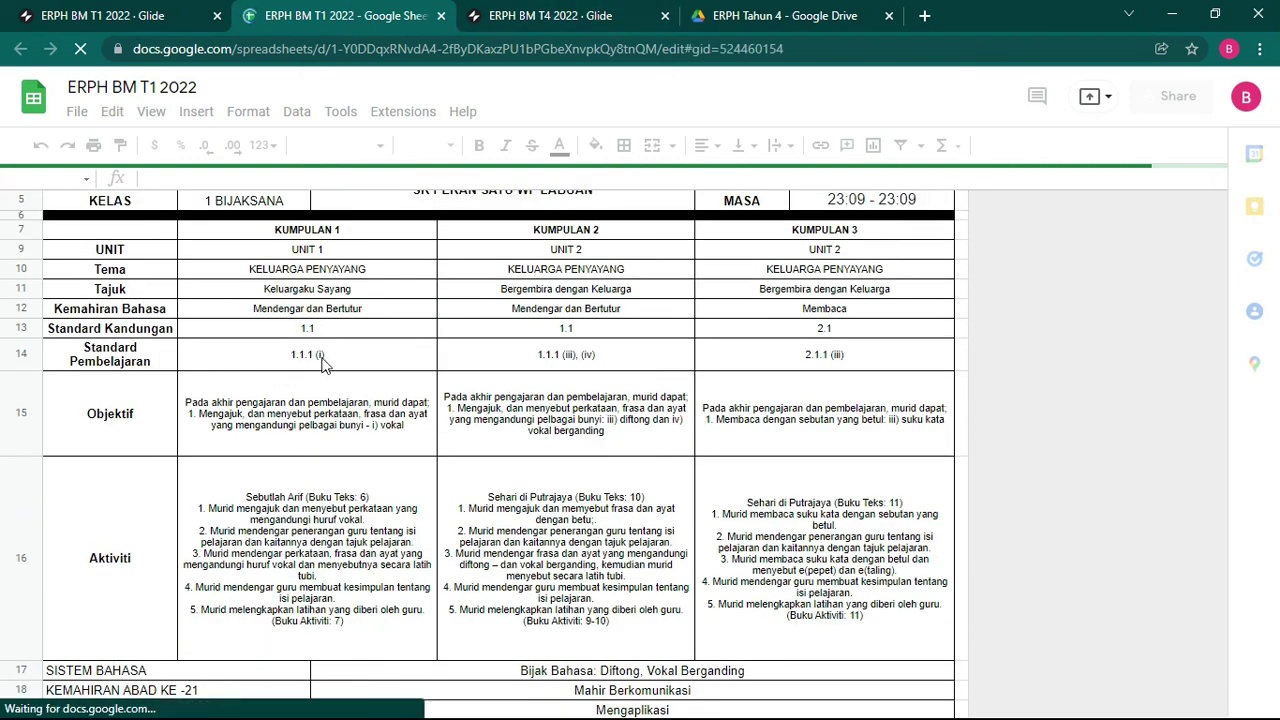
{"action": "left_click", "coordinate": [81, 698]}
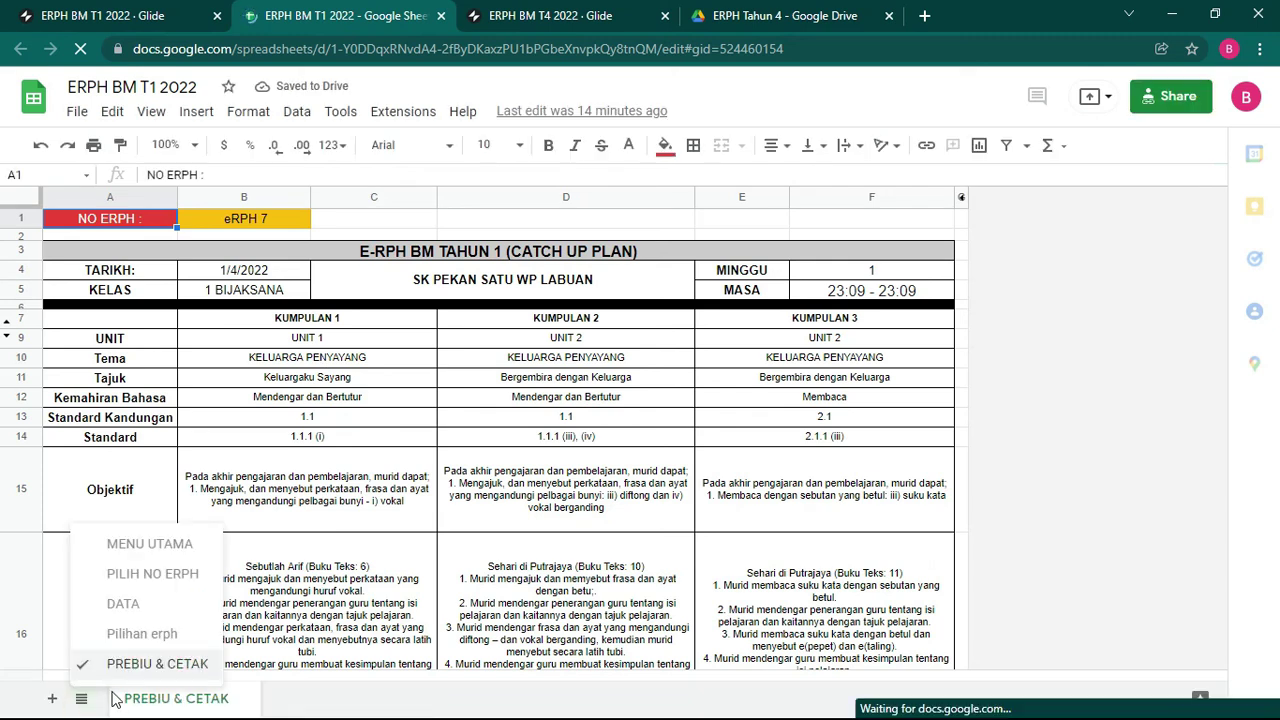
{"action": "left_click", "coordinate": [153, 604]}
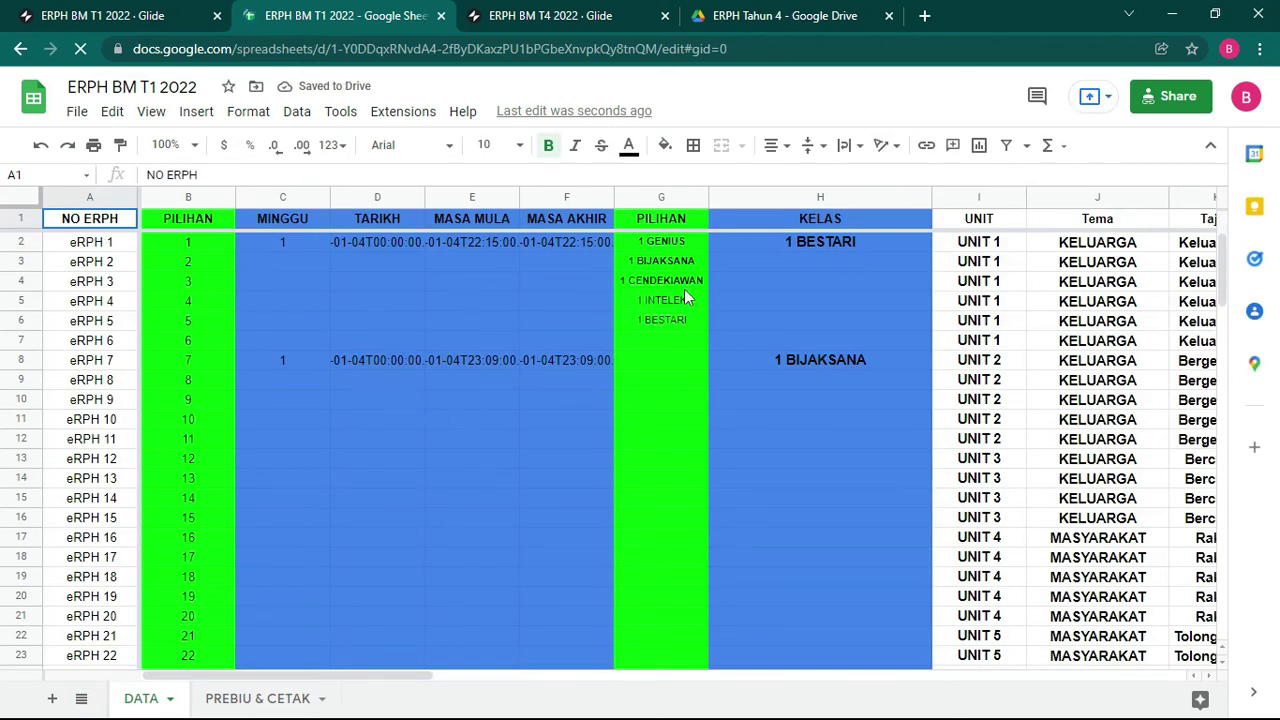
{"action": "left_click", "coordinate": [659, 244]}
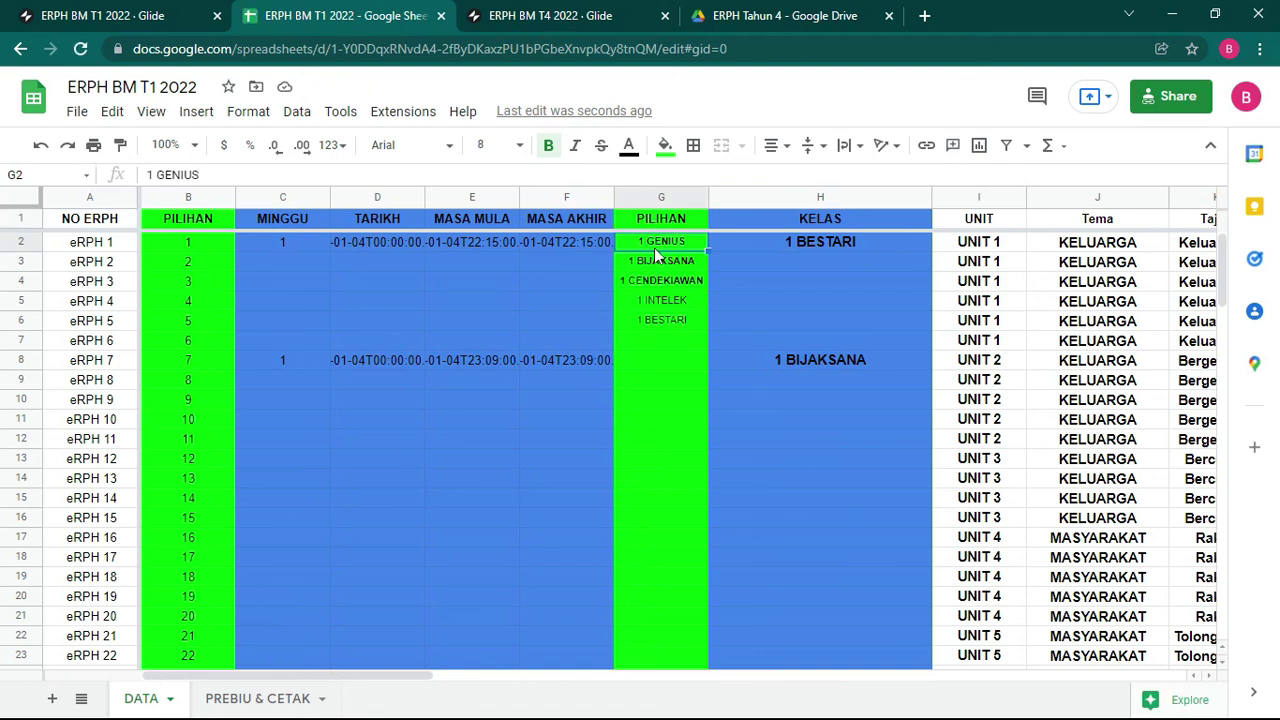
{"action": "double_click", "coordinate": [642, 240]}
{"action": "key", "text": "BackSpace"}
{"action": "key", "text": "BackSpace"}
{"action": "key", "text": "BackSpace"}
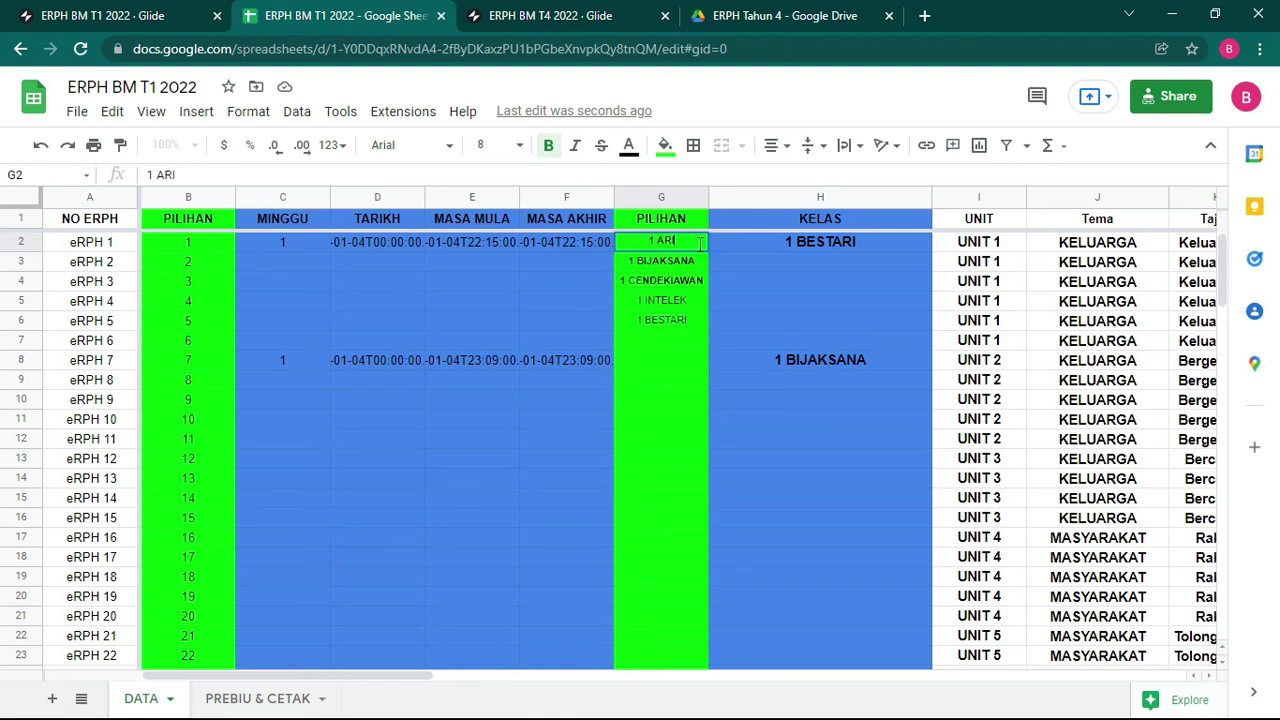
{"action": "left_click", "coordinate": [610, 320]}
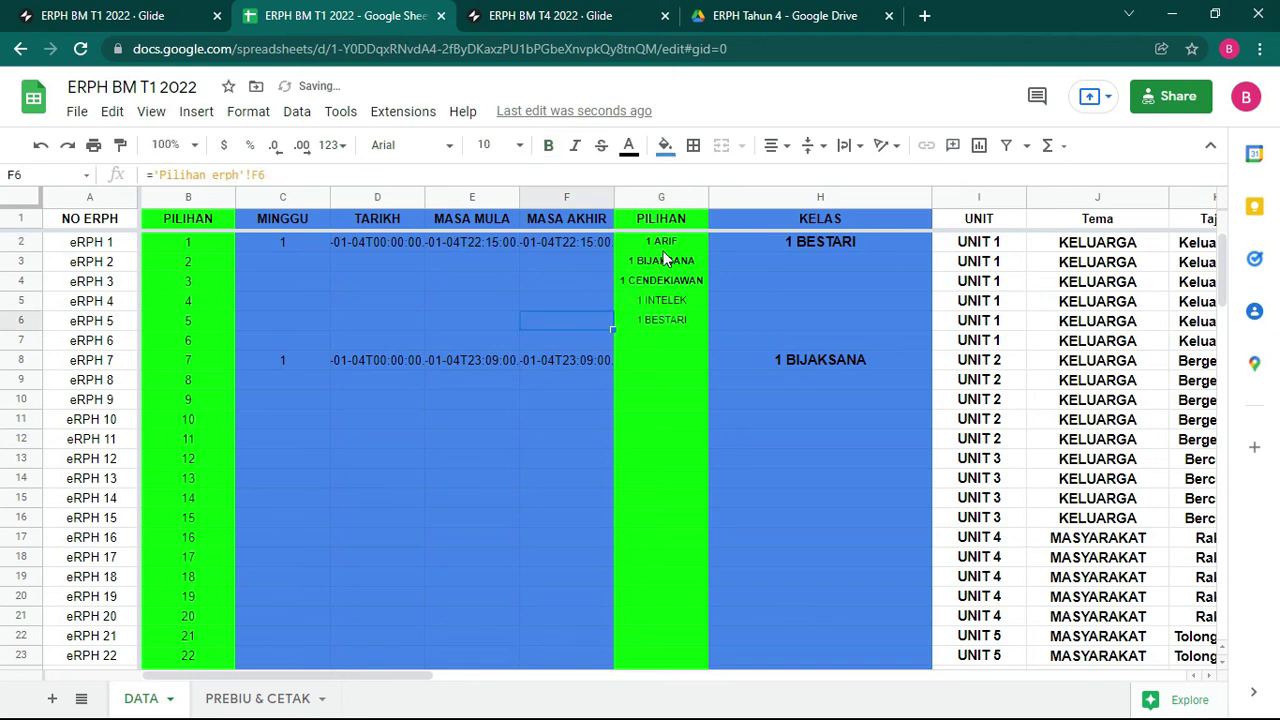
Step: Check that G2 on the Pilihan erph sheet now mirrors the DATA value 1 ARIF
{"action": "left_click", "coordinate": [81, 698]}
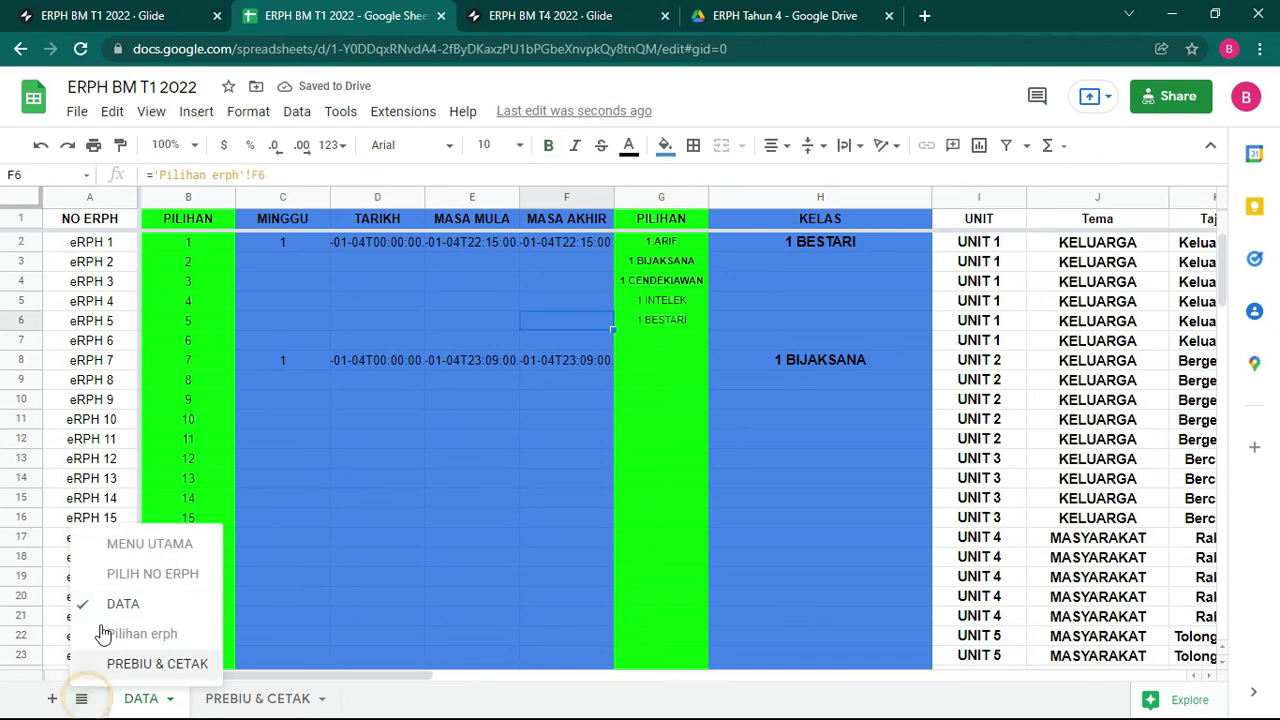
{"action": "left_click", "coordinate": [142, 634]}
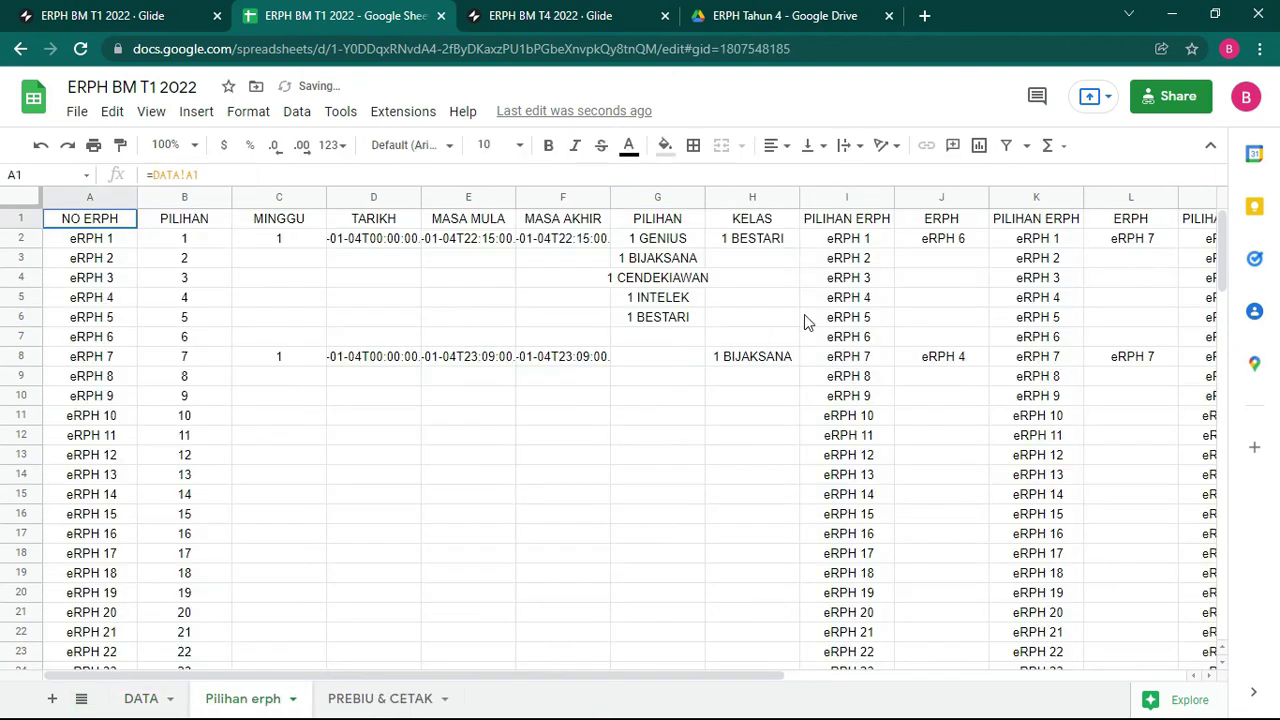
{"action": "left_click", "coordinate": [675, 243]}
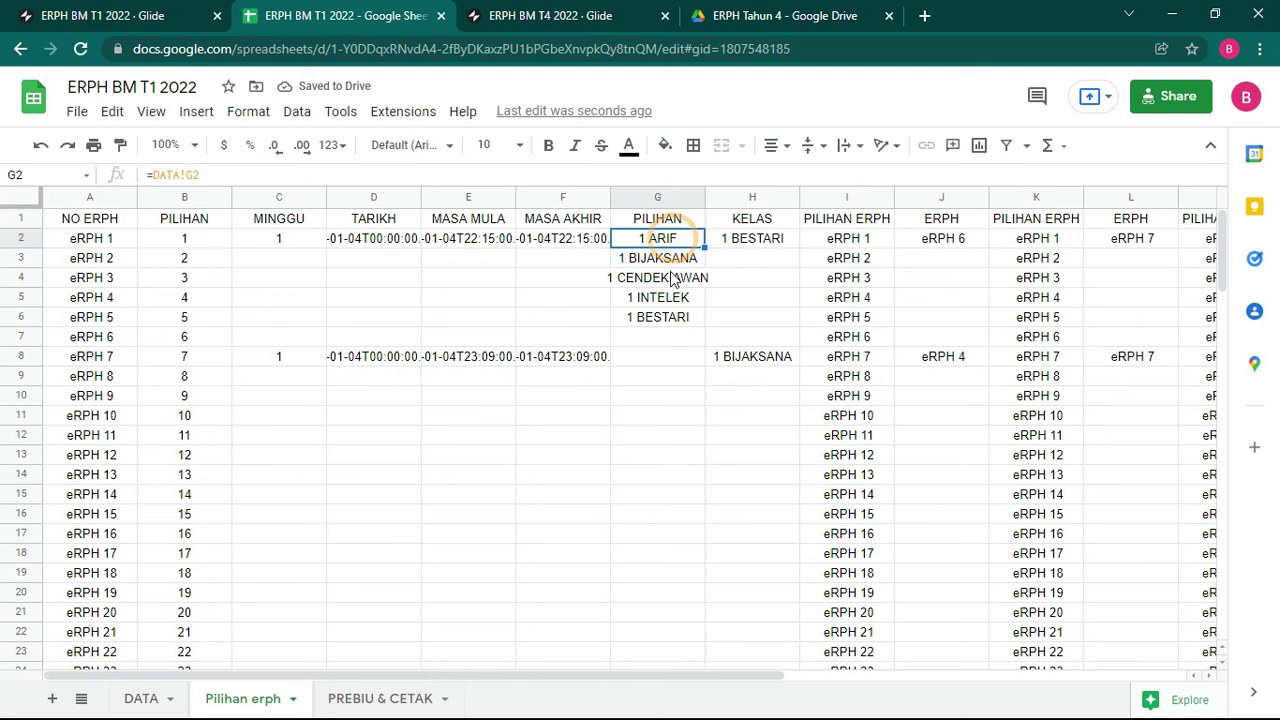
Step: Hide the Pilihan erph and DATA sheets so only PREBIU & CETAK remains visible
{"action": "left_click", "coordinate": [293, 700]}
{"action": "left_click", "coordinate": [246, 558]}
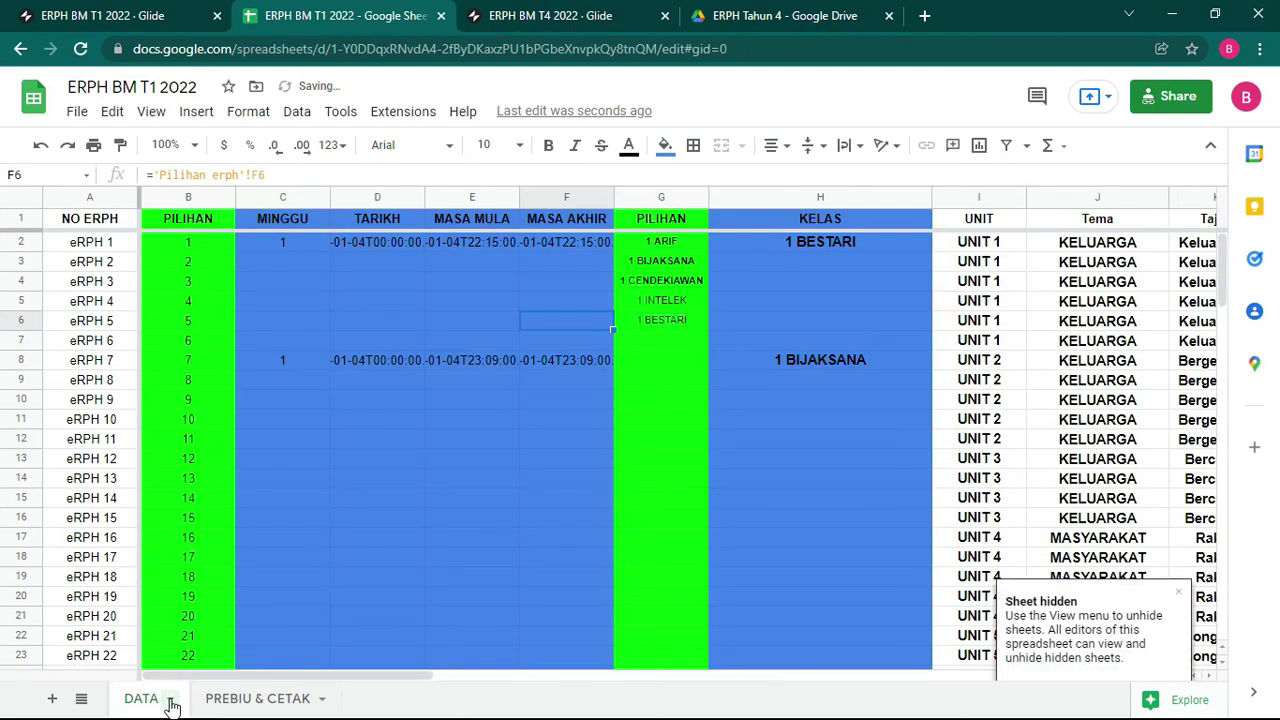
{"action": "left_click", "coordinate": [172, 705]}
{"action": "left_click", "coordinate": [168, 556]}
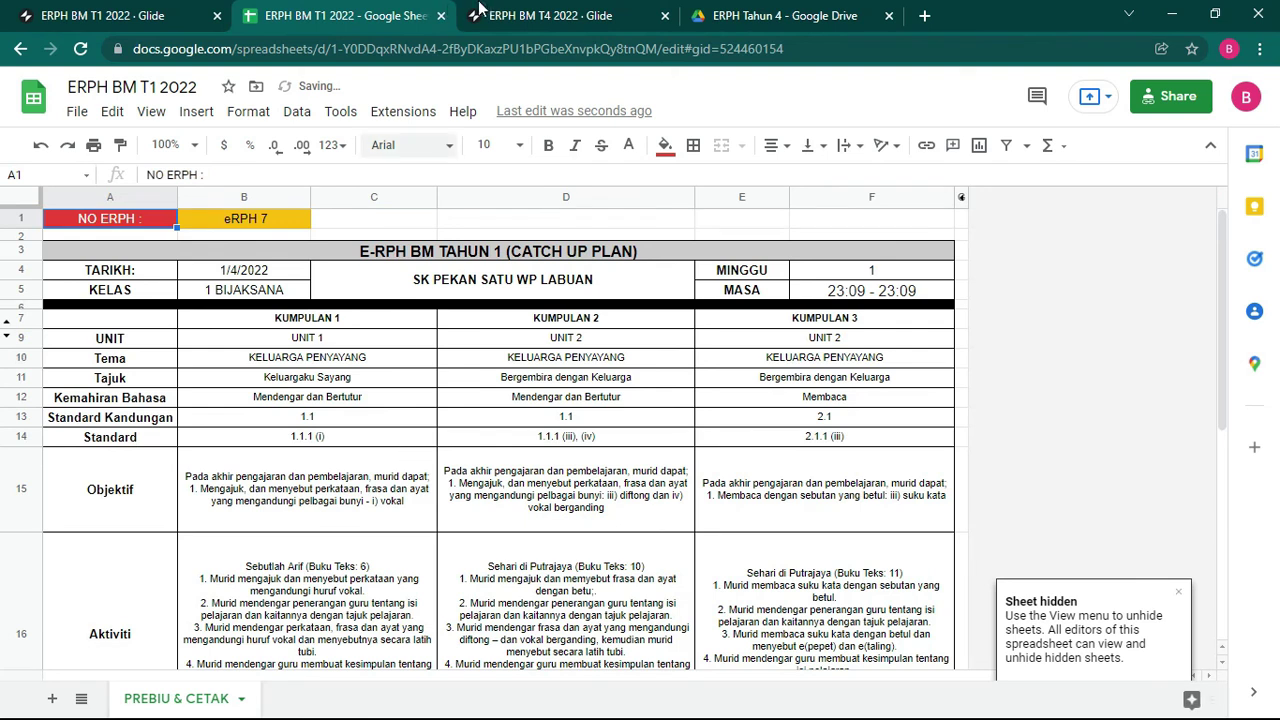
{"action": "left_click", "coordinate": [775, 222]}
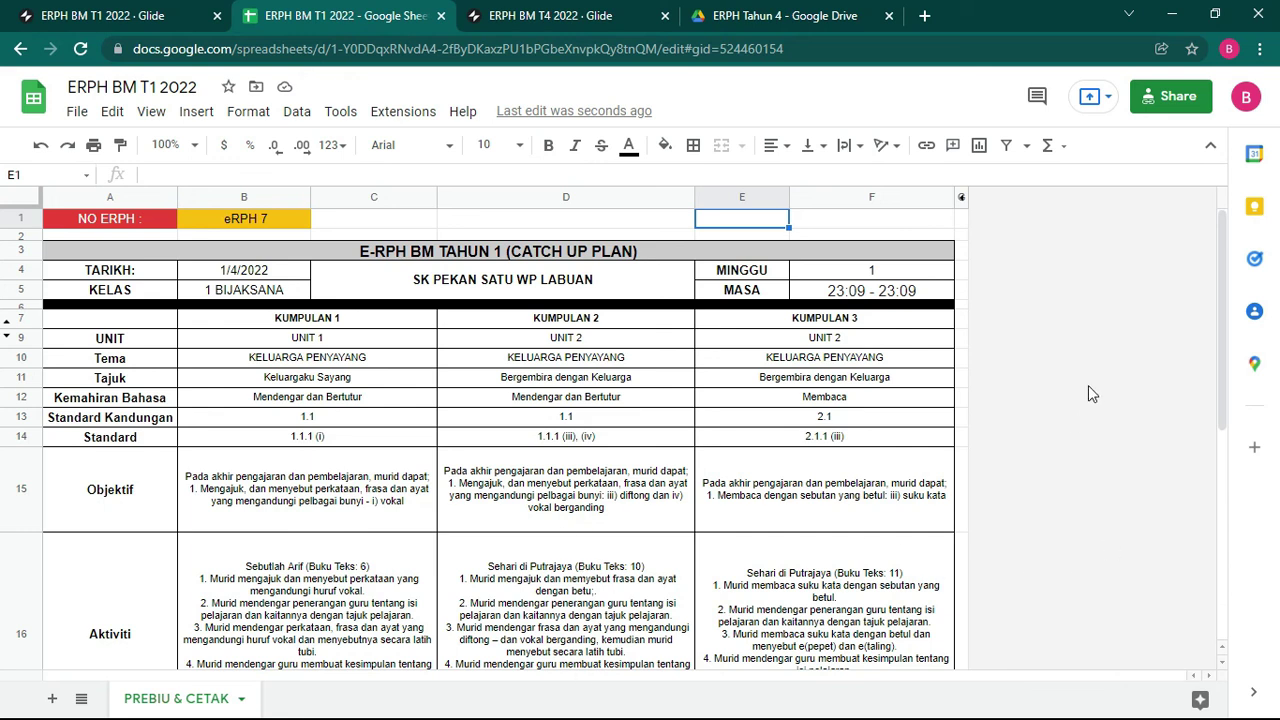
{"action": "key", "text": "alt+Tab"}
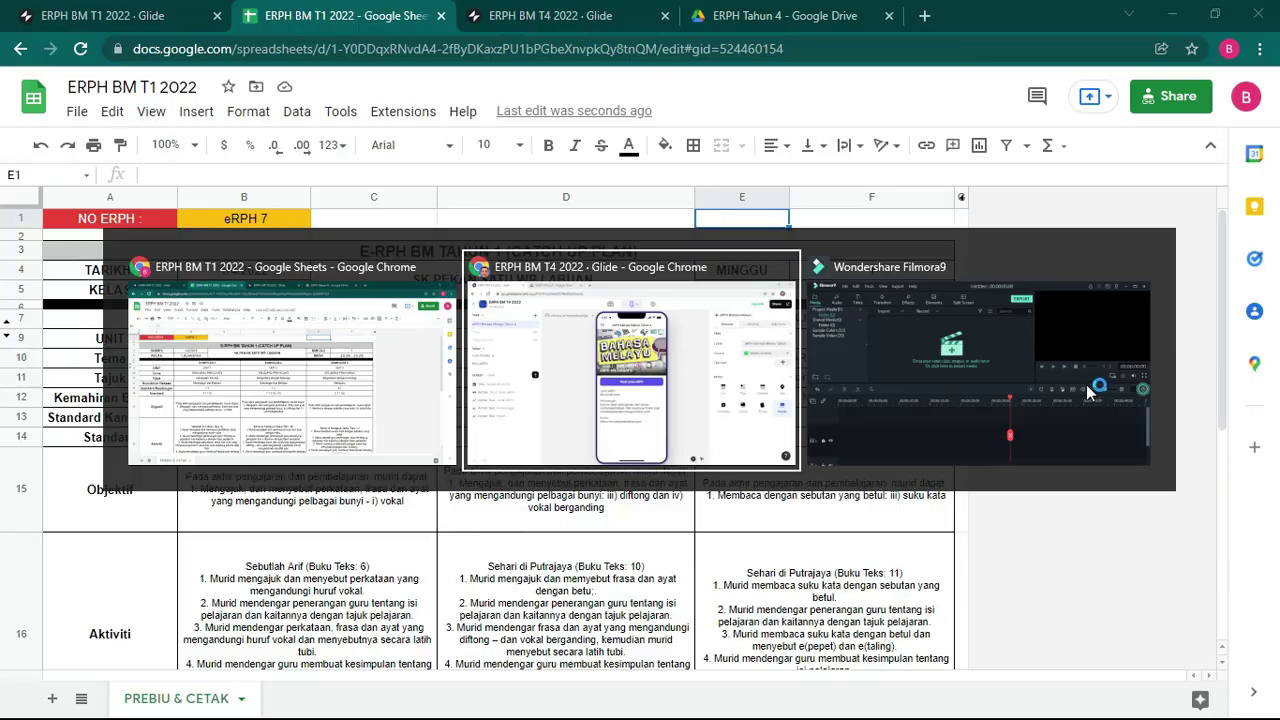